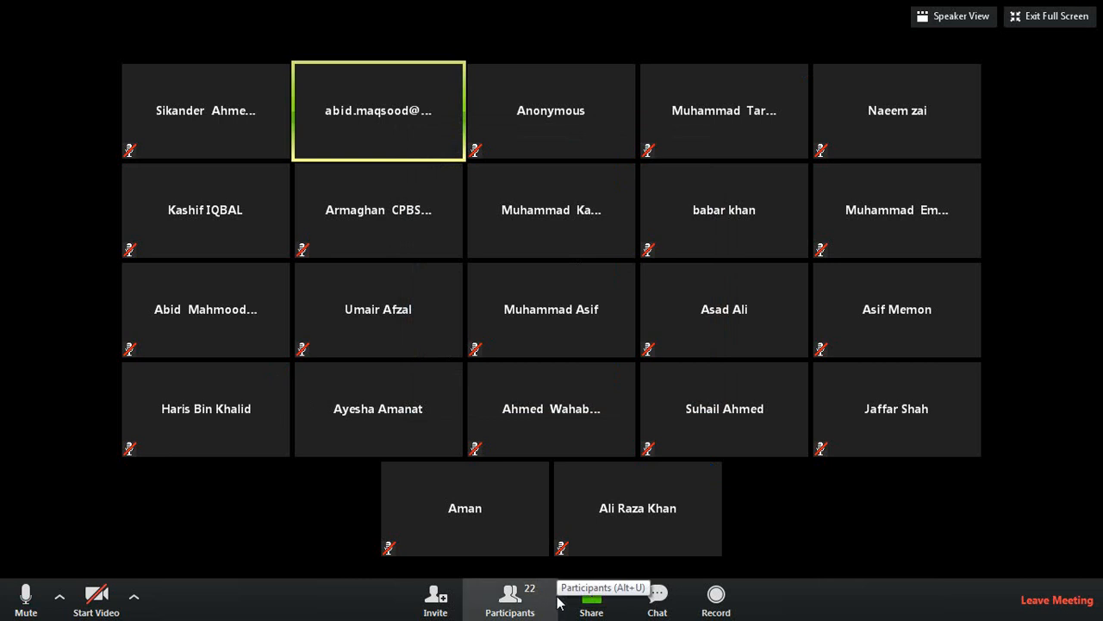
Open the Participants list and start renaming yourself, then cancel so the name stays unchanged.
click(543, 601)
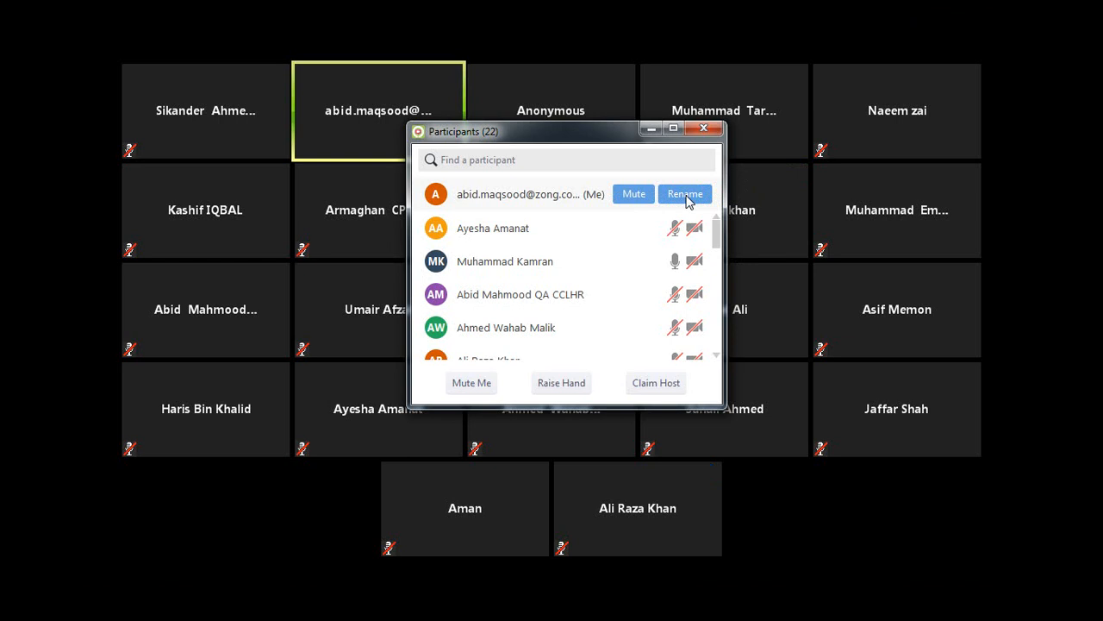
click(687, 196)
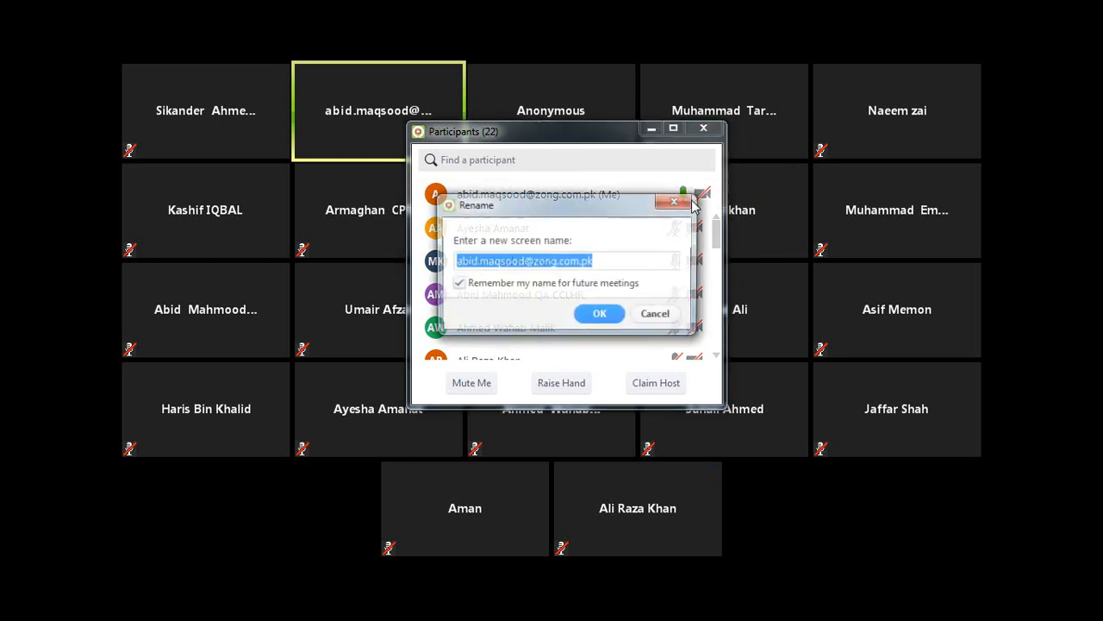
click(657, 315)
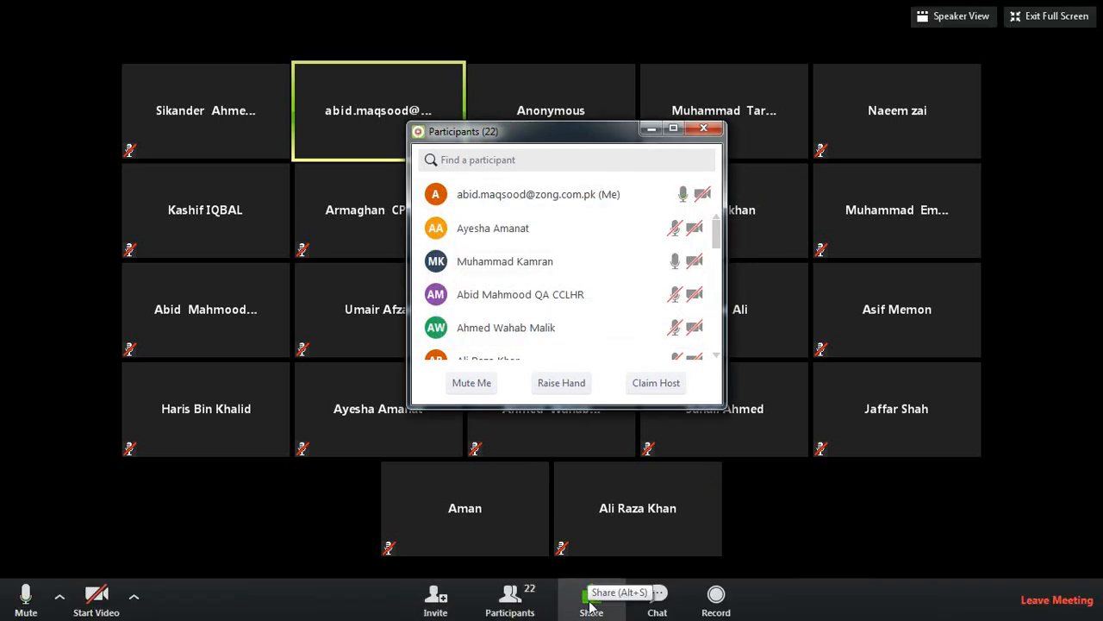
Share the entire screen with the meeting and show the desktop.
click(591, 600)
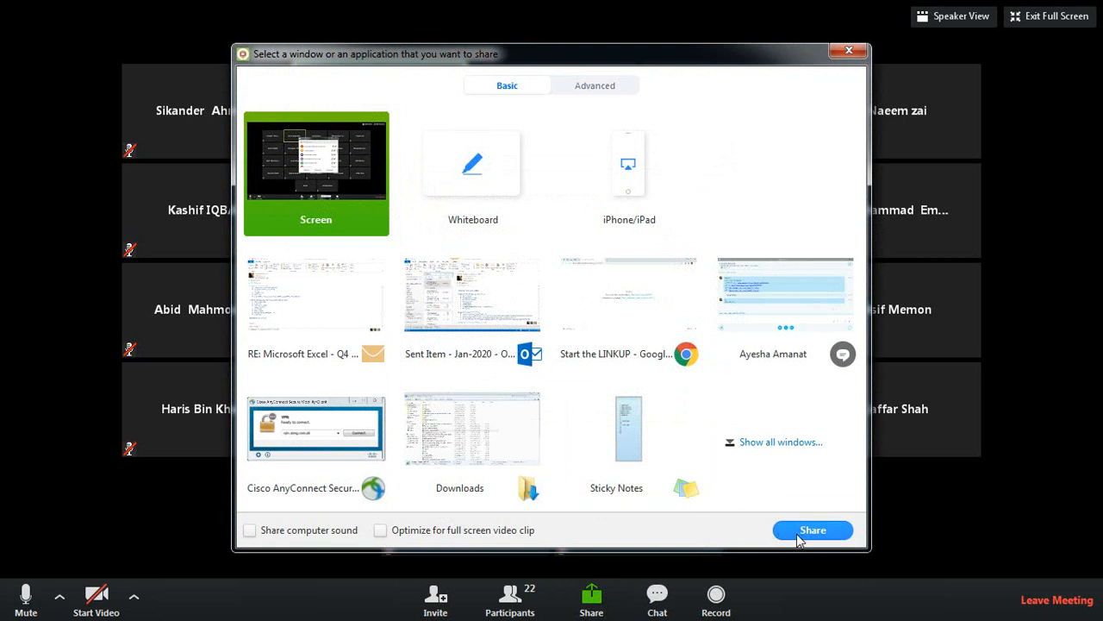
click(798, 536)
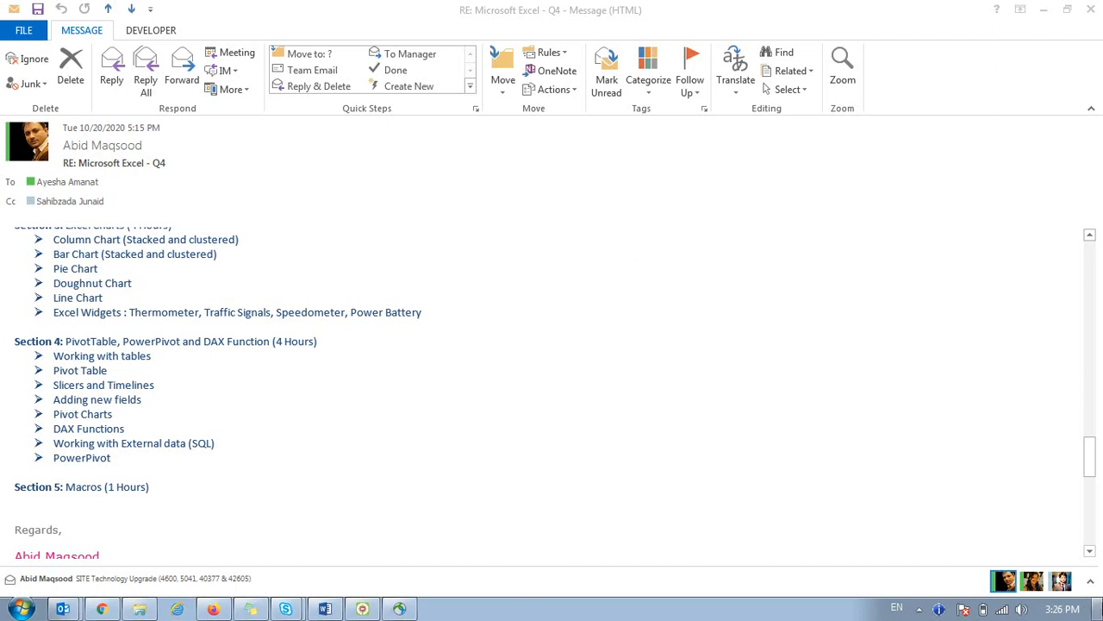
click(1098, 609)
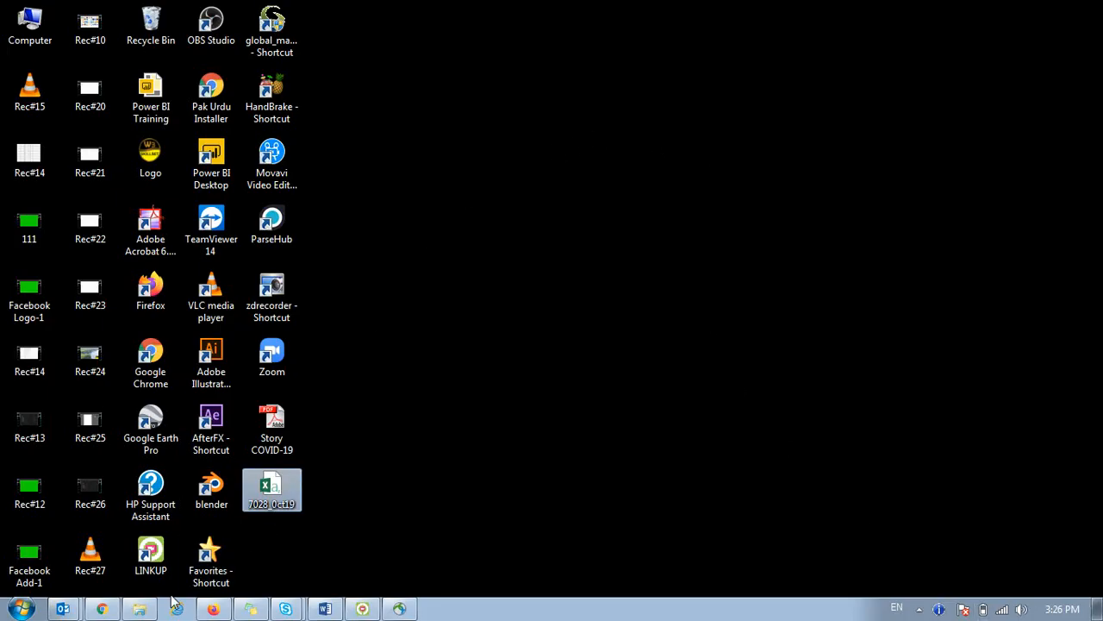
Launch Excel 2013 from the Start menu.
click(20, 608)
click(43, 175)
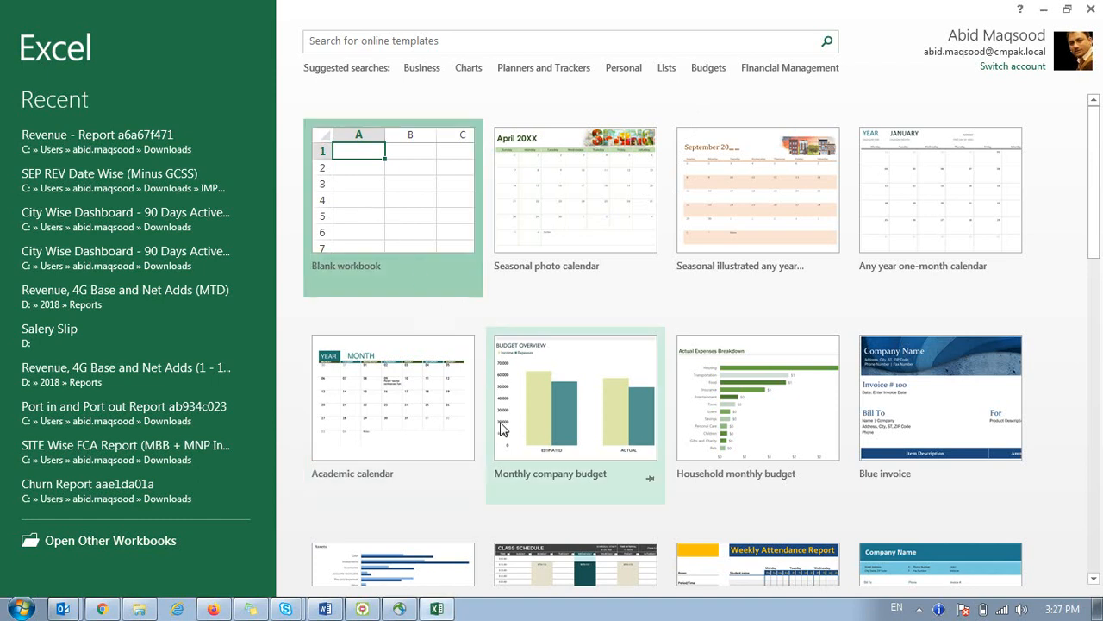
Create a blank workbook, then minimize the LINKUP meeting window to return to Book1.
click(403, 212)
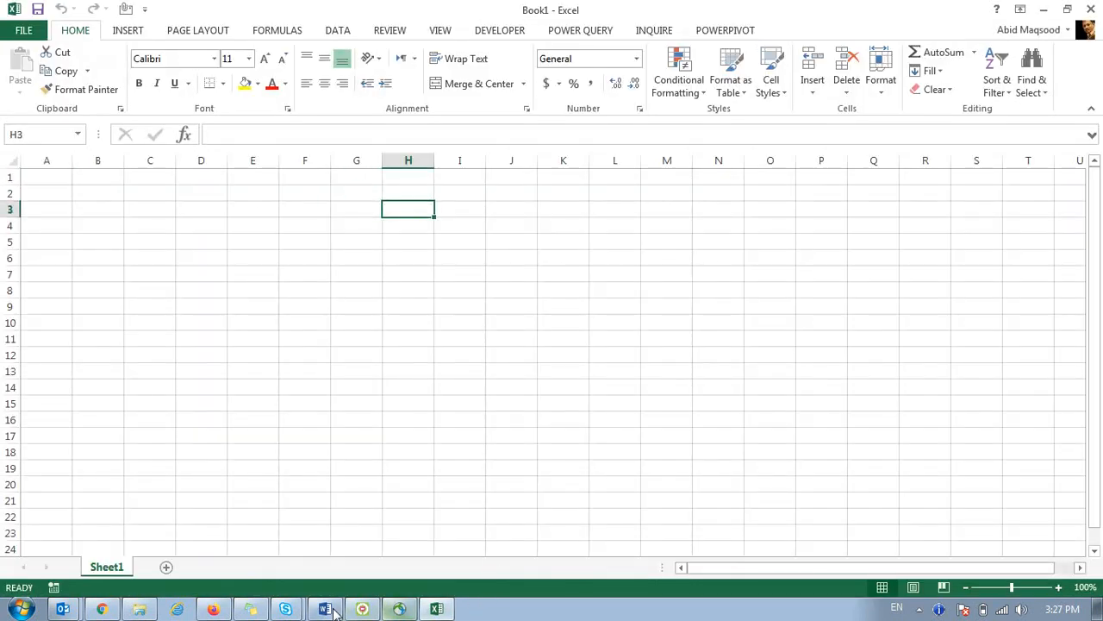
click(362, 608)
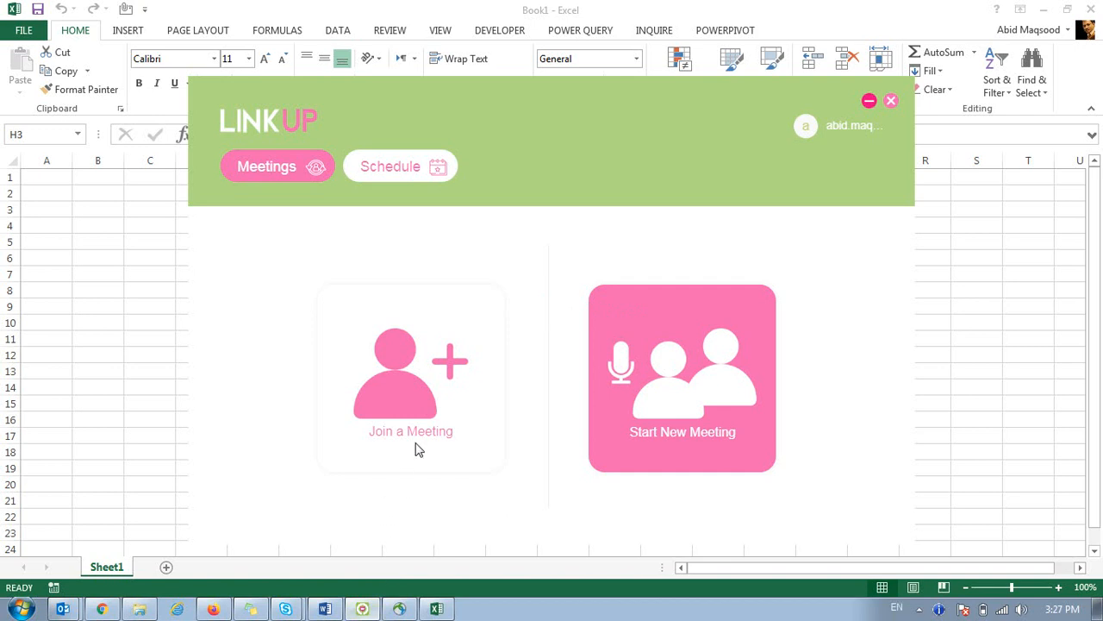
click(869, 103)
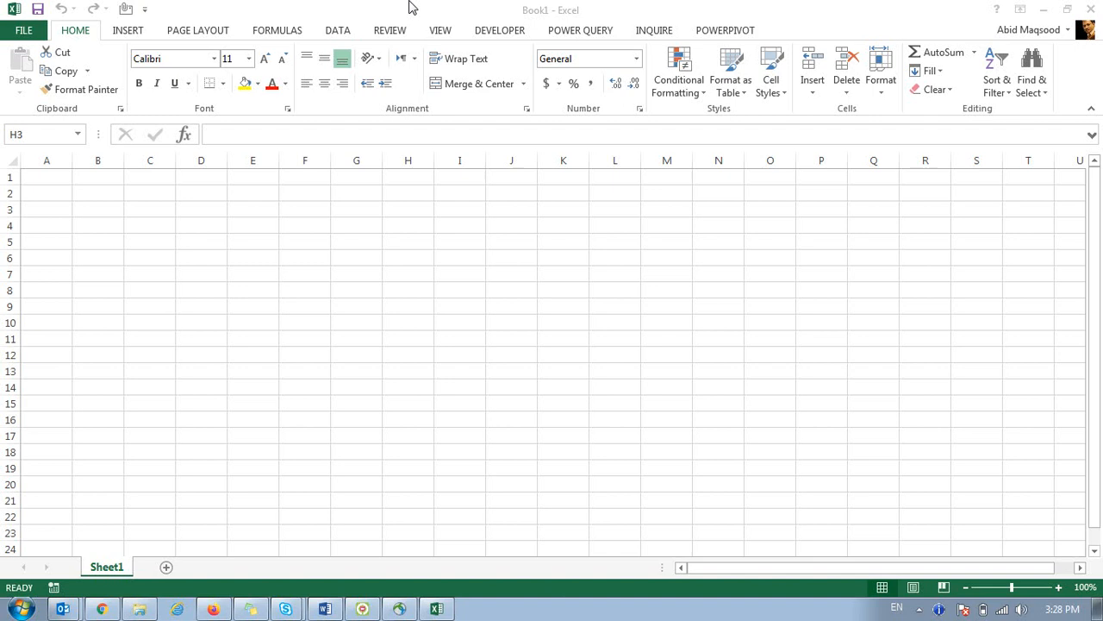
Enter Power Query, Power Pivot and Round up in cells B2 to B4.
click(103, 196)
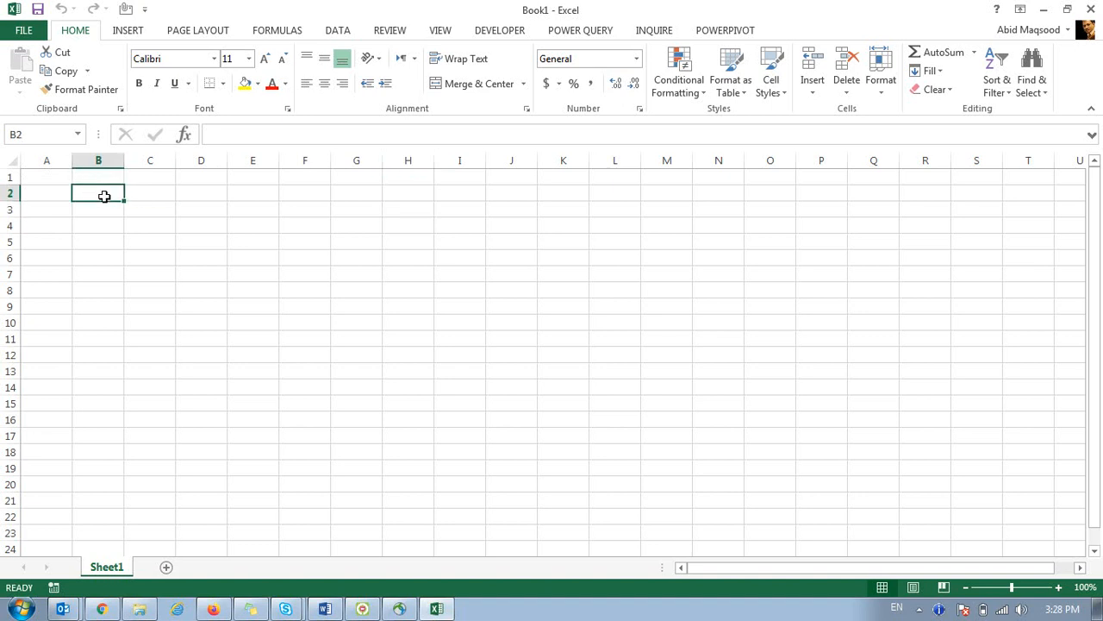
text(Power Q)
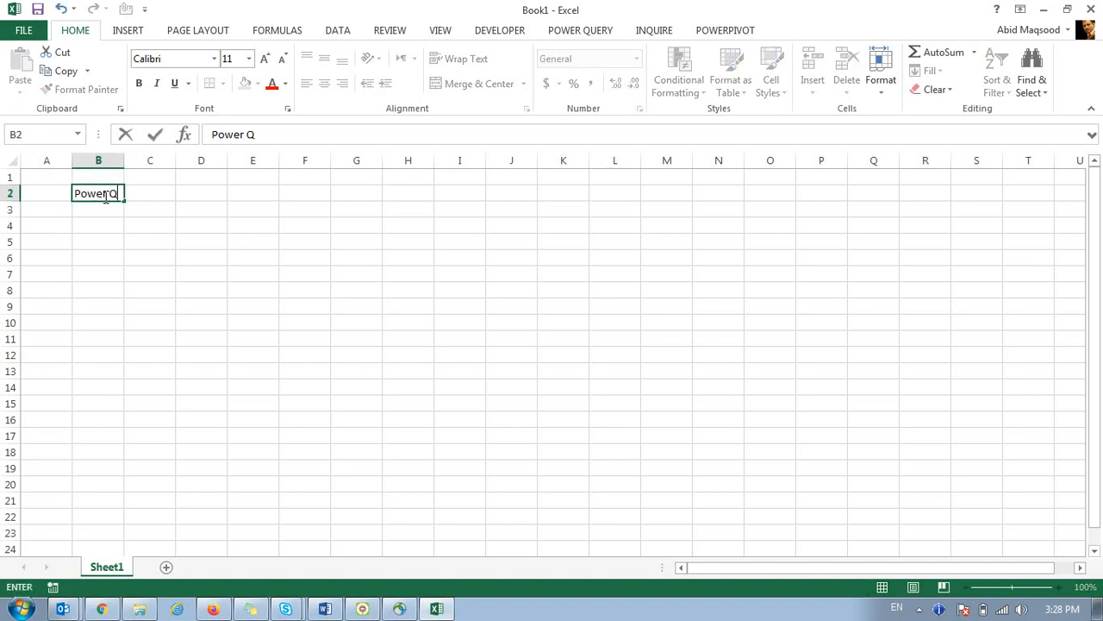
text(uery)
key(Return)
text(Power )
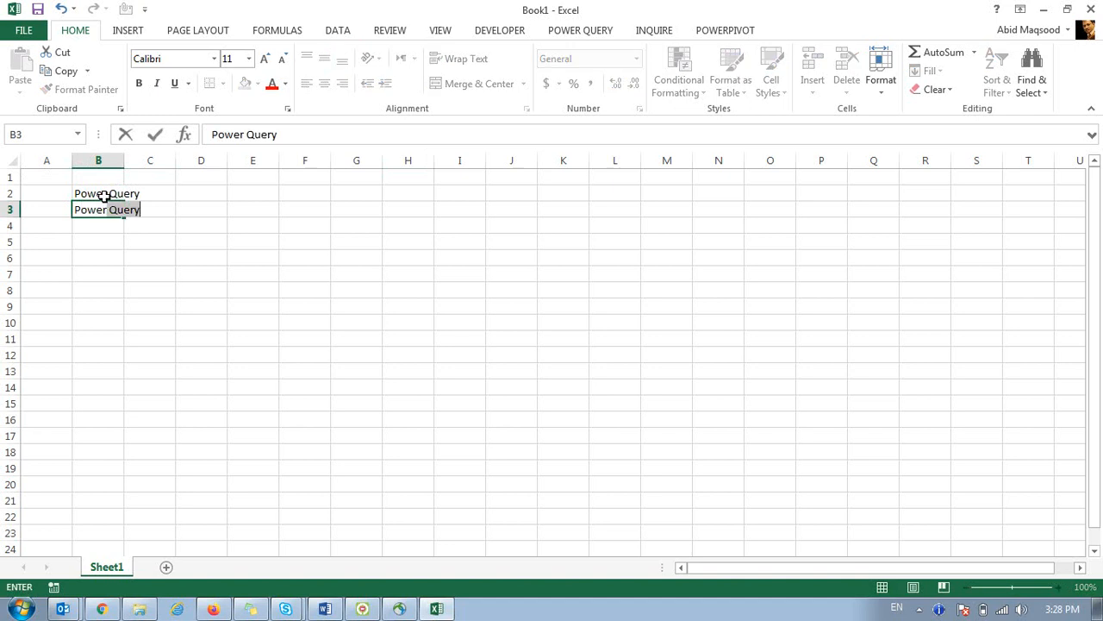
text(Pivot)
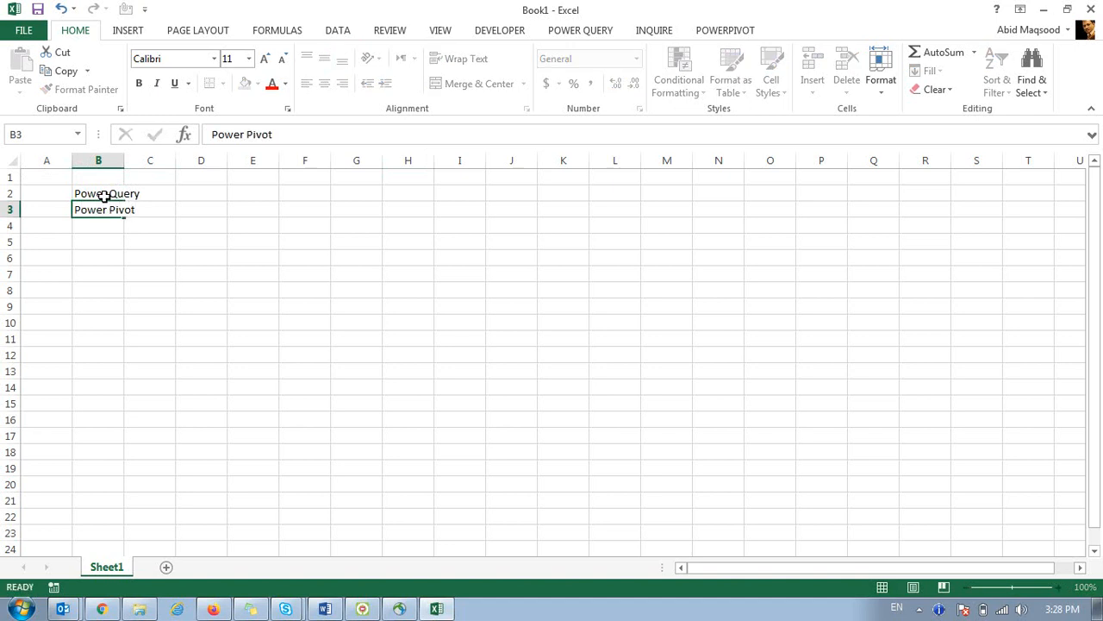
key(Return)
text(Roun)
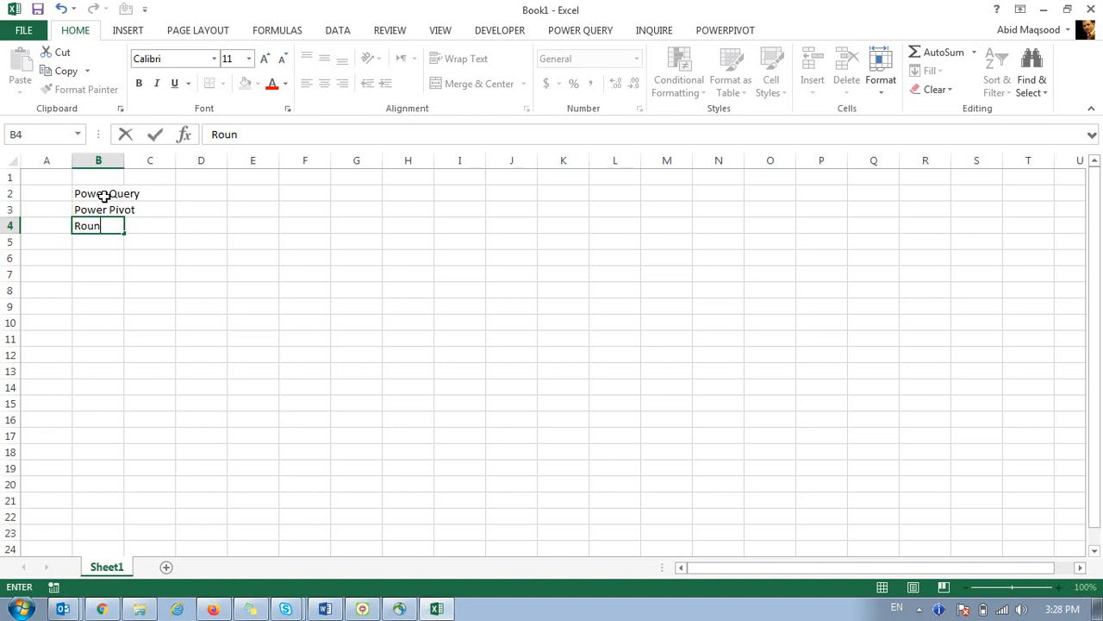
text(d up)
key(Return)
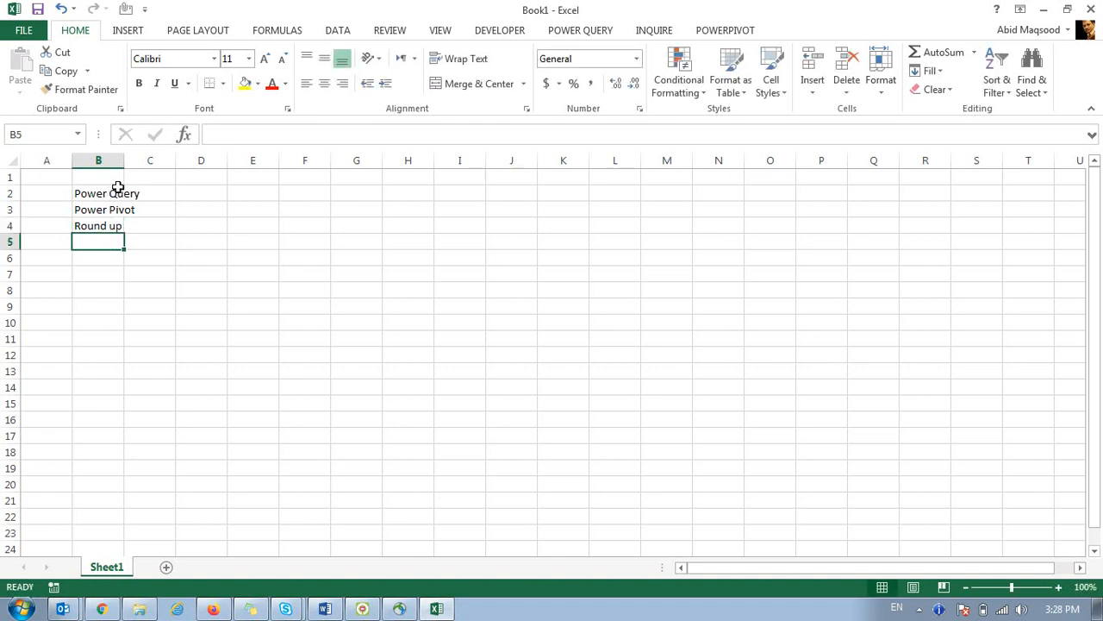
Auto-fit column B, enter IF in cell B5, and move back up to C2.
double_click(124, 161)
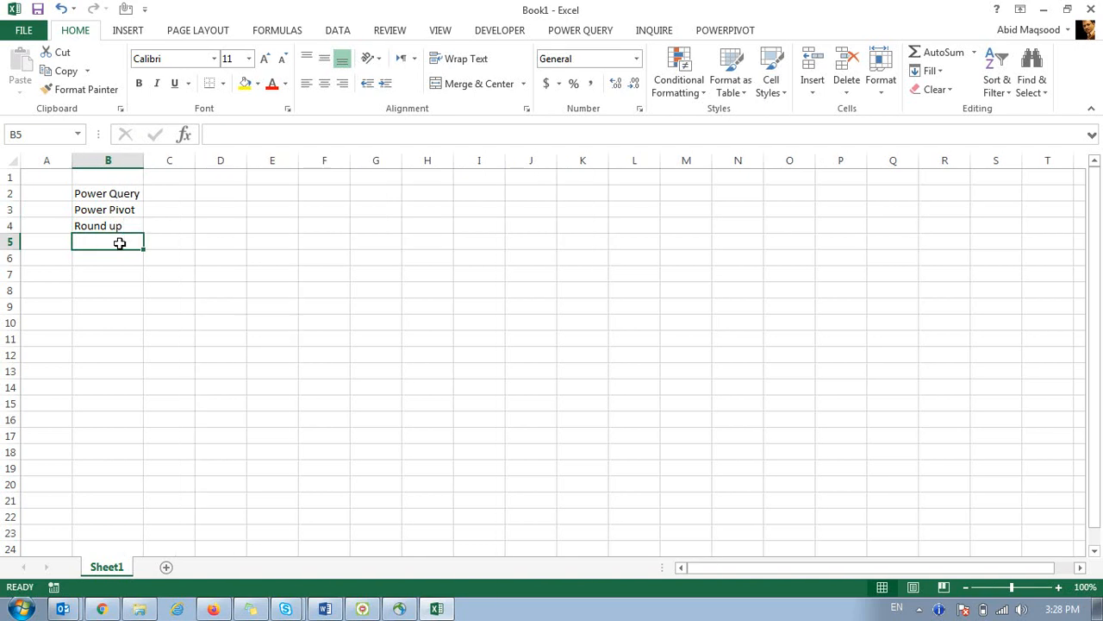
text(W)
key(BackSpace)
text(IF)
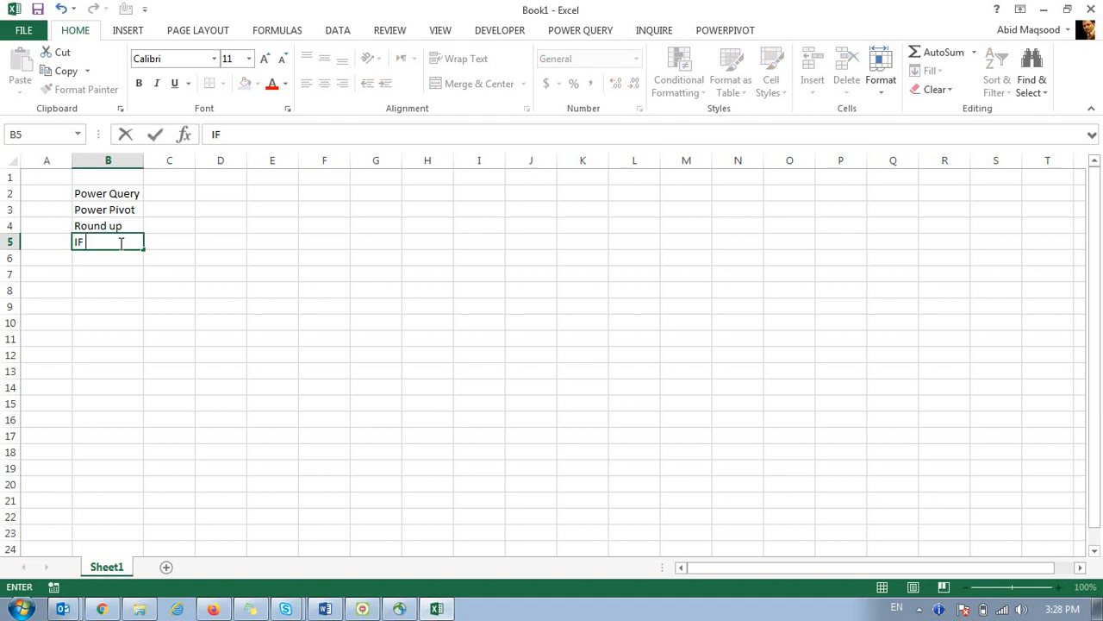
key(ctrl+Return)
key(Return)
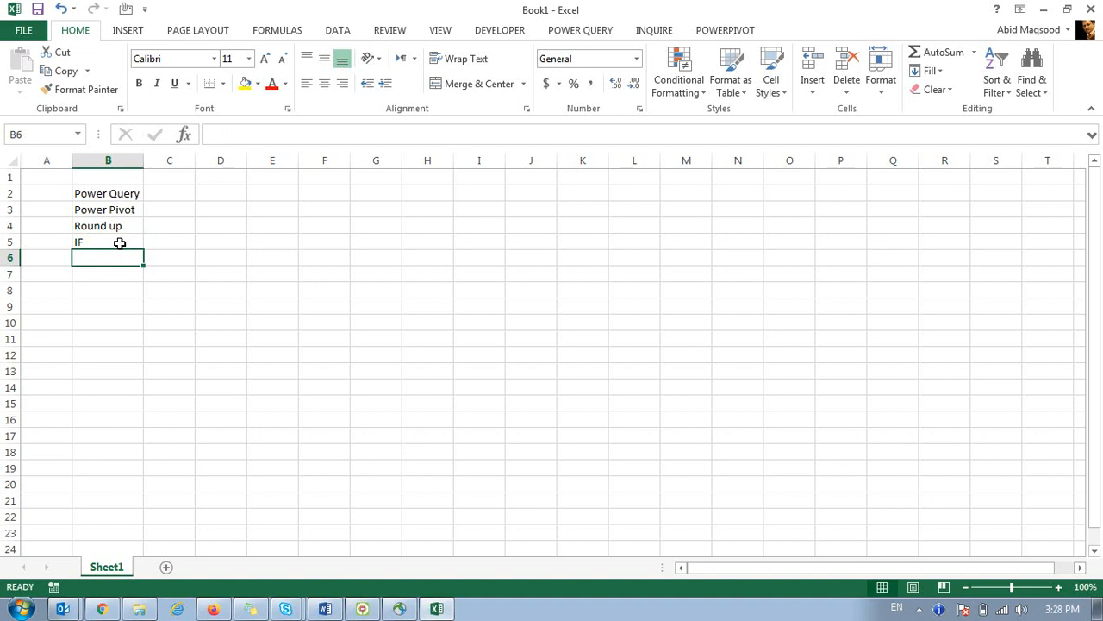
key(Up)
key(Up)
key(Up)
key(Up)
key(Right)
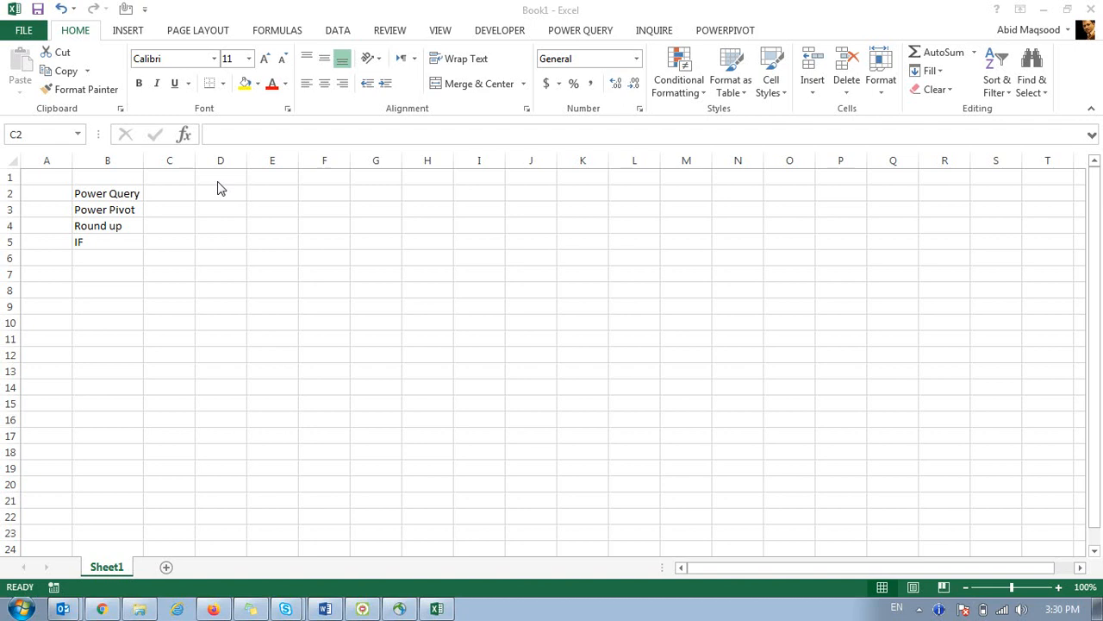
Enter 'Graphical Presentation' in cell B6 below IF.
click(113, 259)
text(Gra)
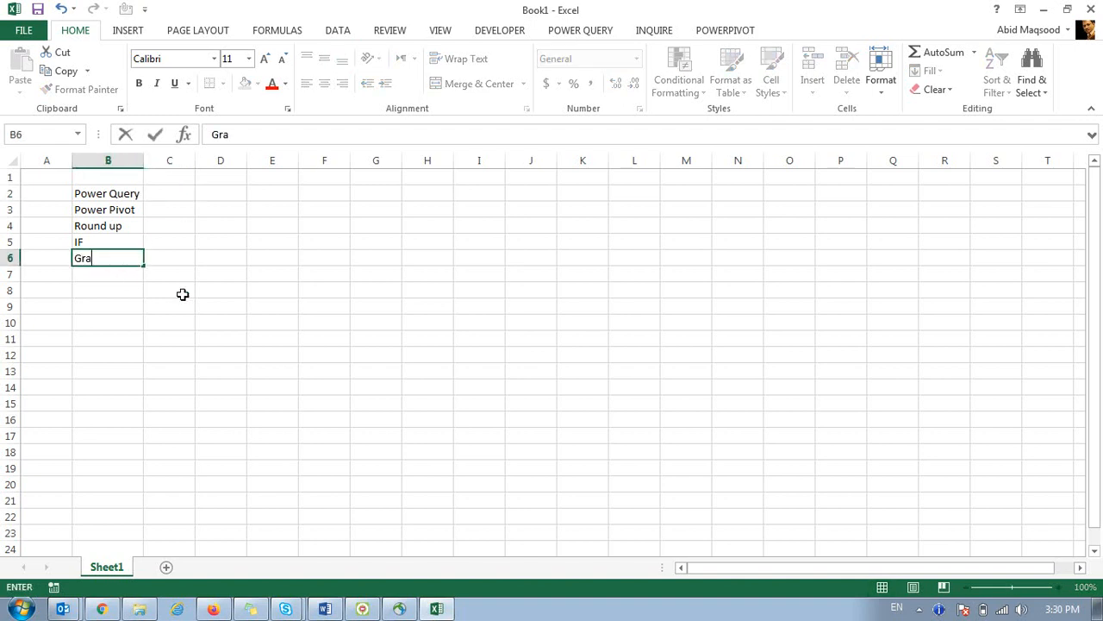
text(phical Presentat)
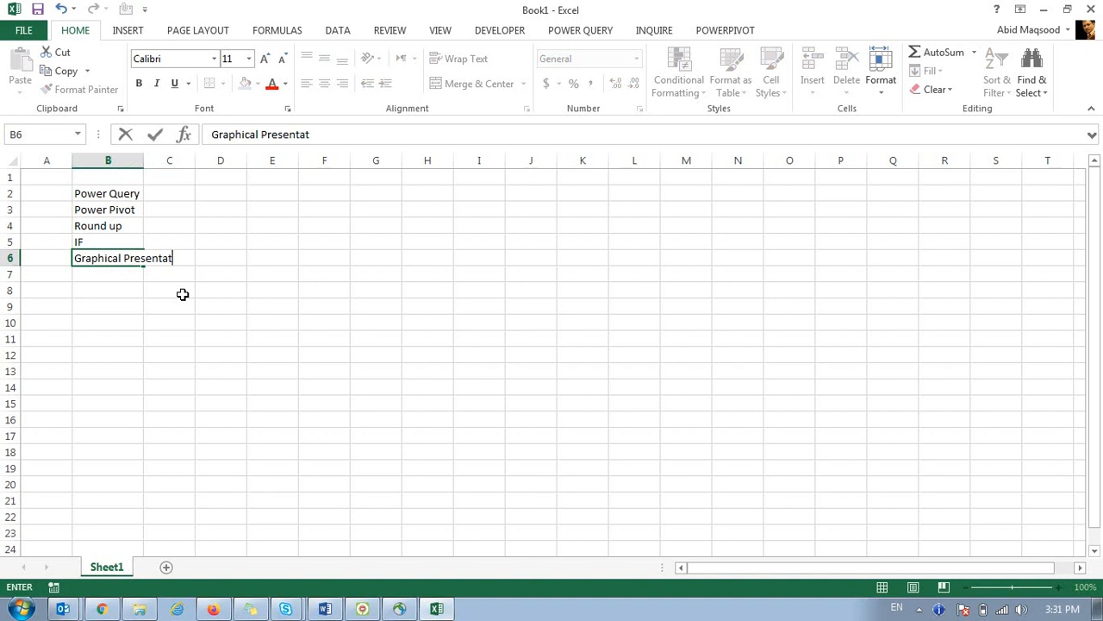
text(ion)
key(Return)
key(Up)
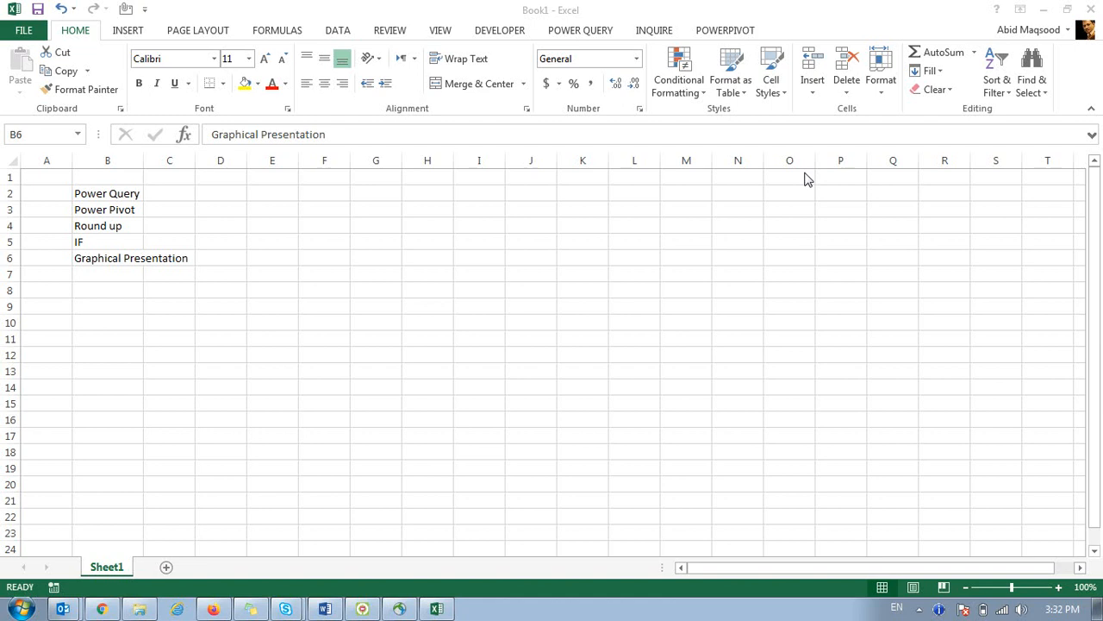
Fill cells B2:B3, Power Query and Power Pivot, with yellow.
click(108, 189)
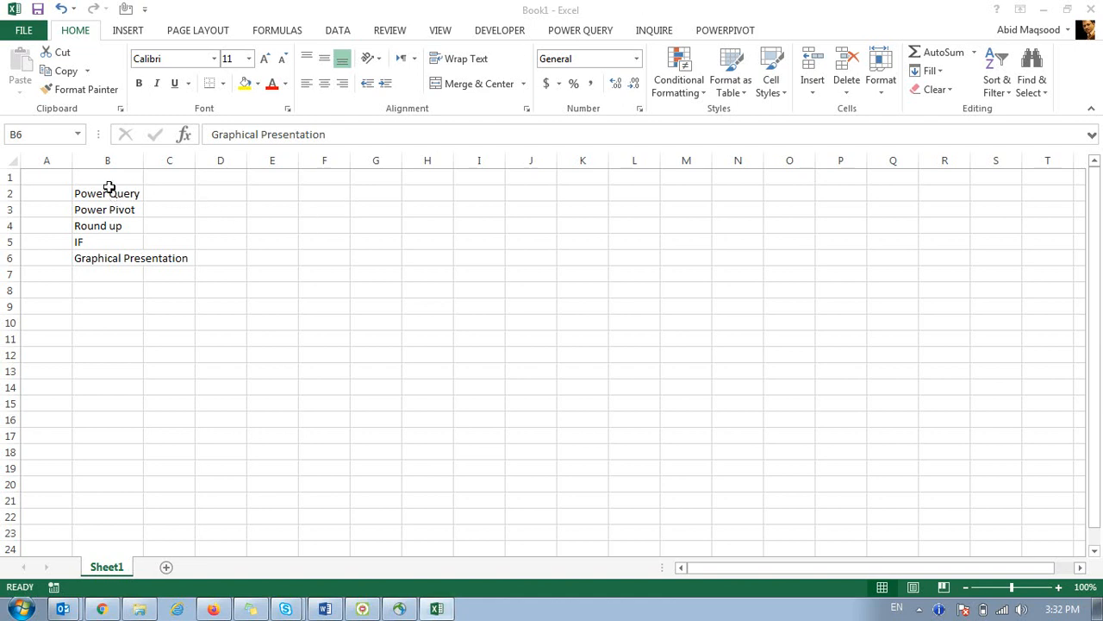
drag(94, 195, 121, 210)
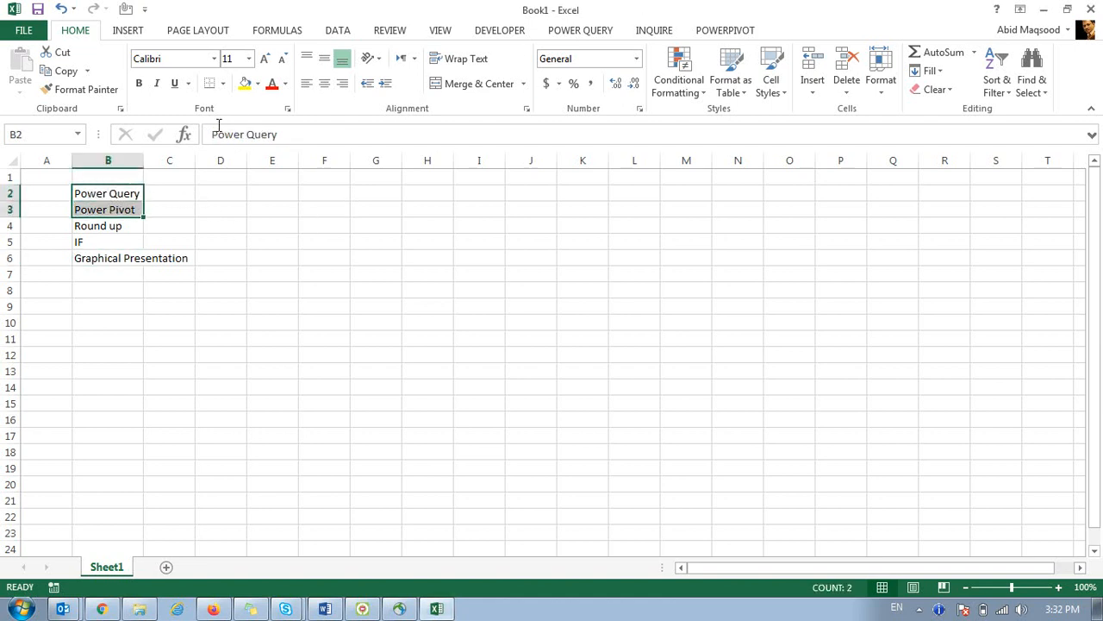
click(244, 83)
click(233, 274)
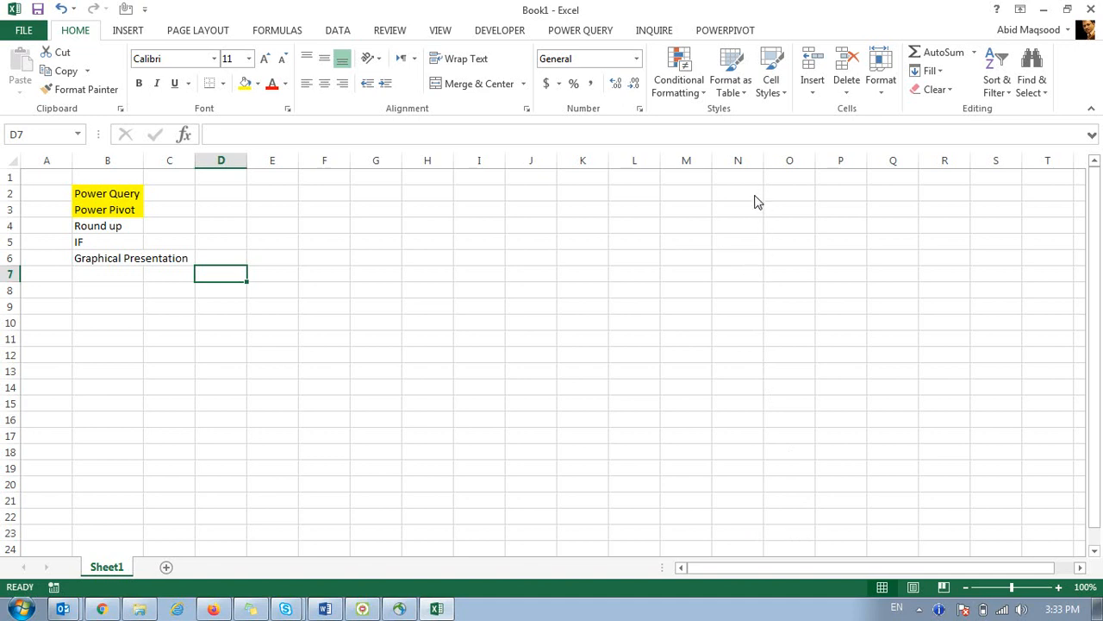
scroll(754, 201, down, 1)
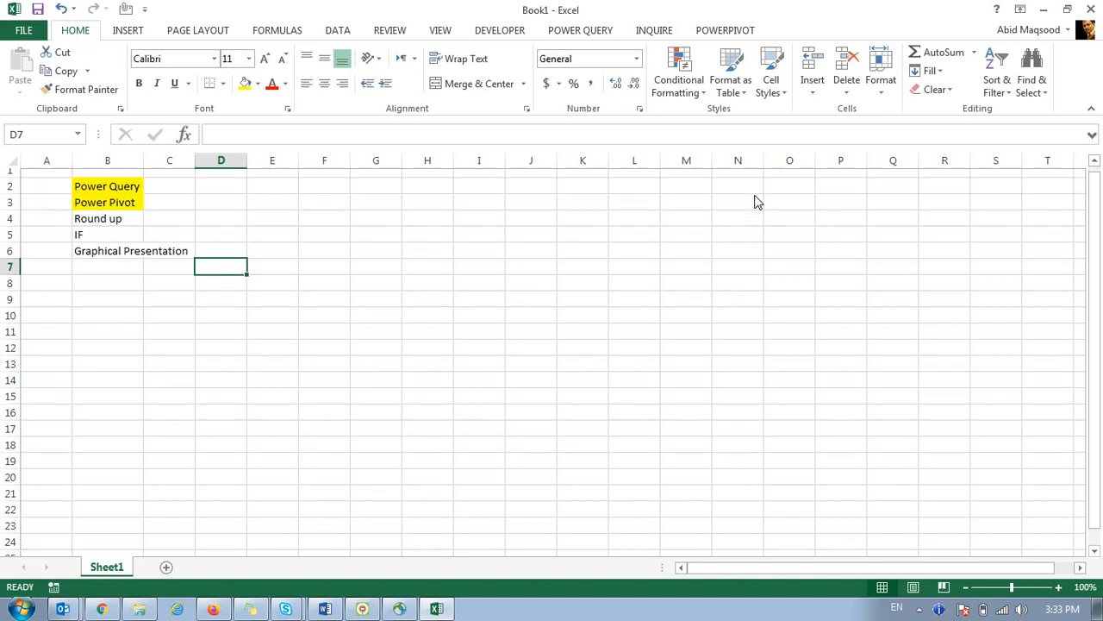
scroll(754, 201, up, 1)
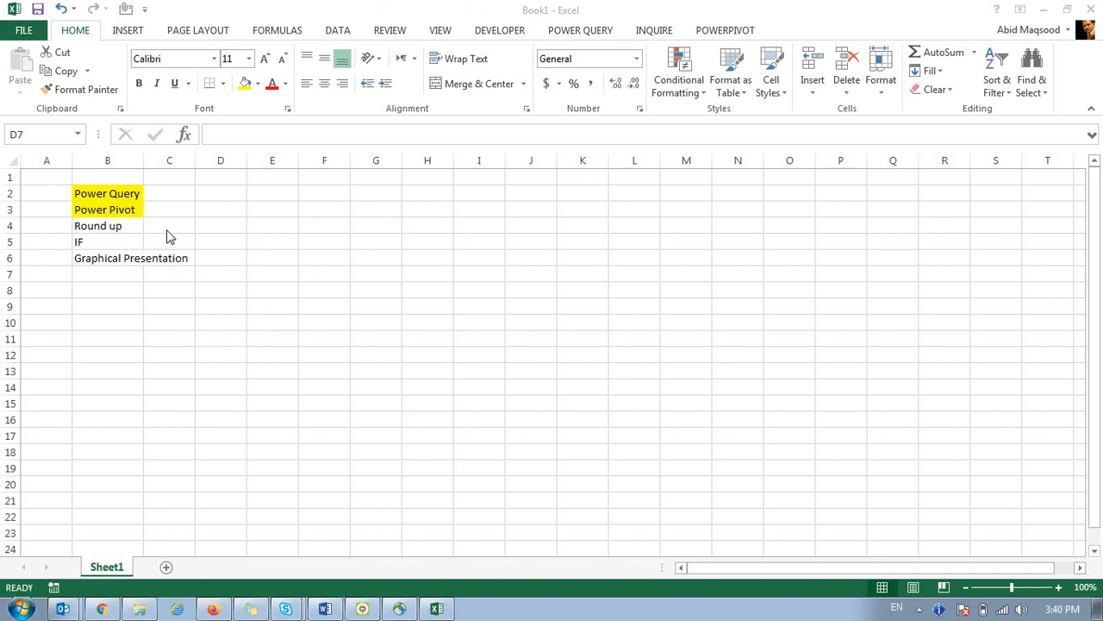
Select cells A1 through D8 around the topic list in the workbook.
click(107, 186)
click(106, 186)
drag(49, 178, 231, 294)
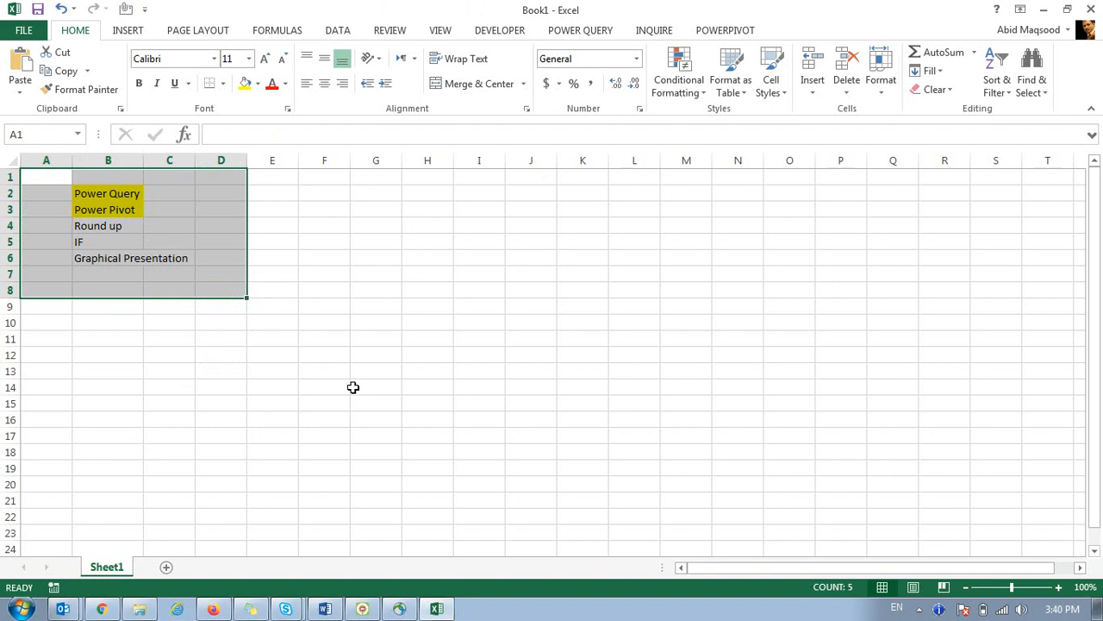
Select the Section 1 training topics in the sent training-content email, then return to Excel.
click(325, 609)
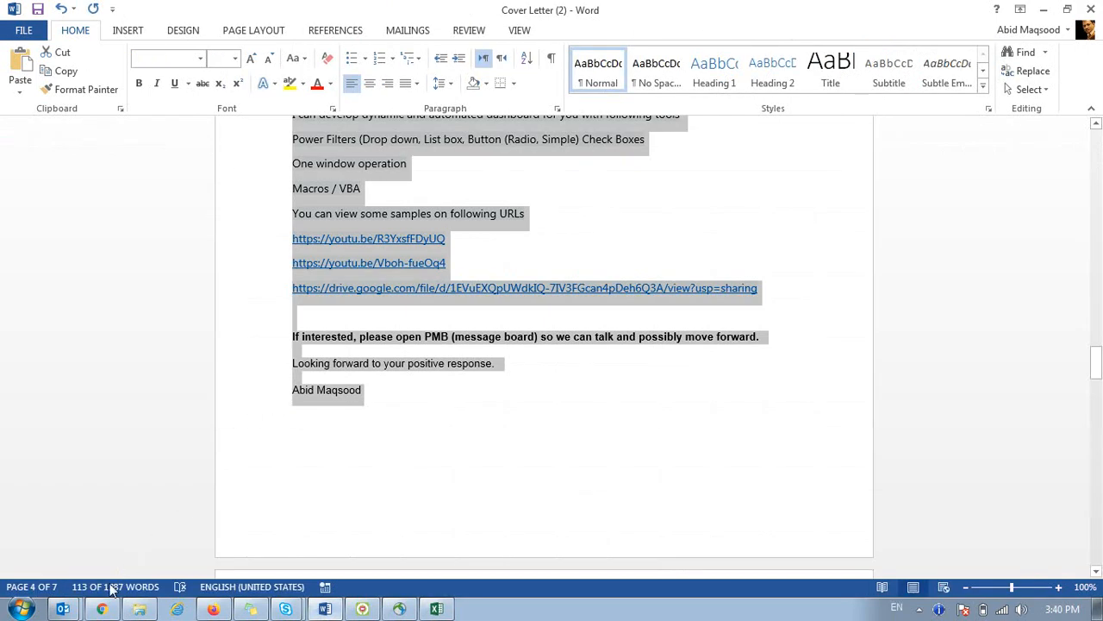
click(63, 609)
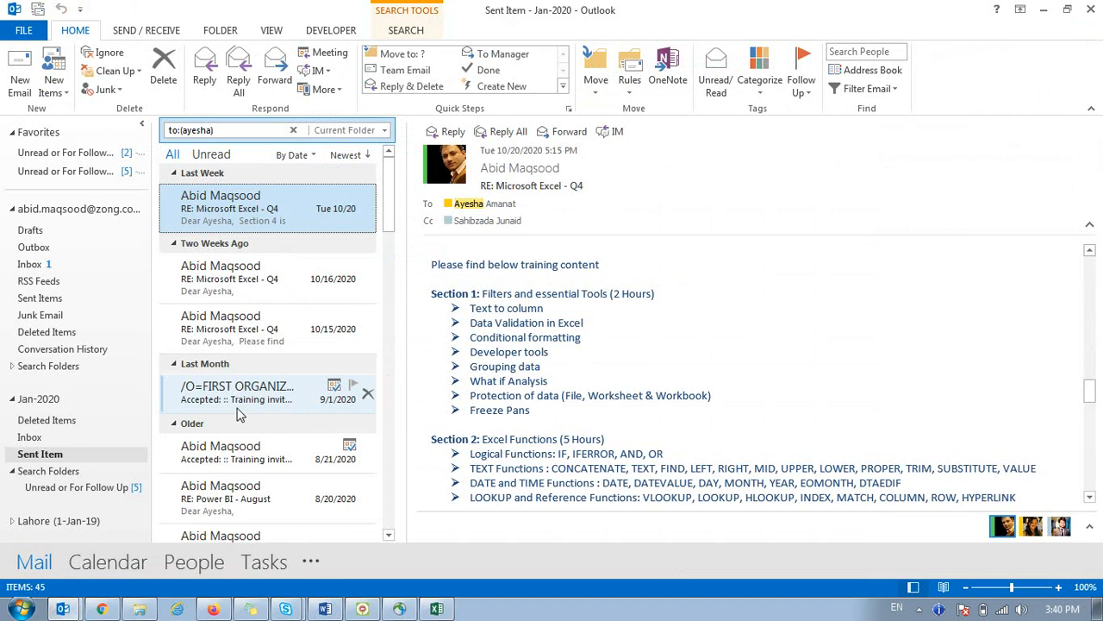
drag(431, 293, 599, 410)
key(ctrl+c)
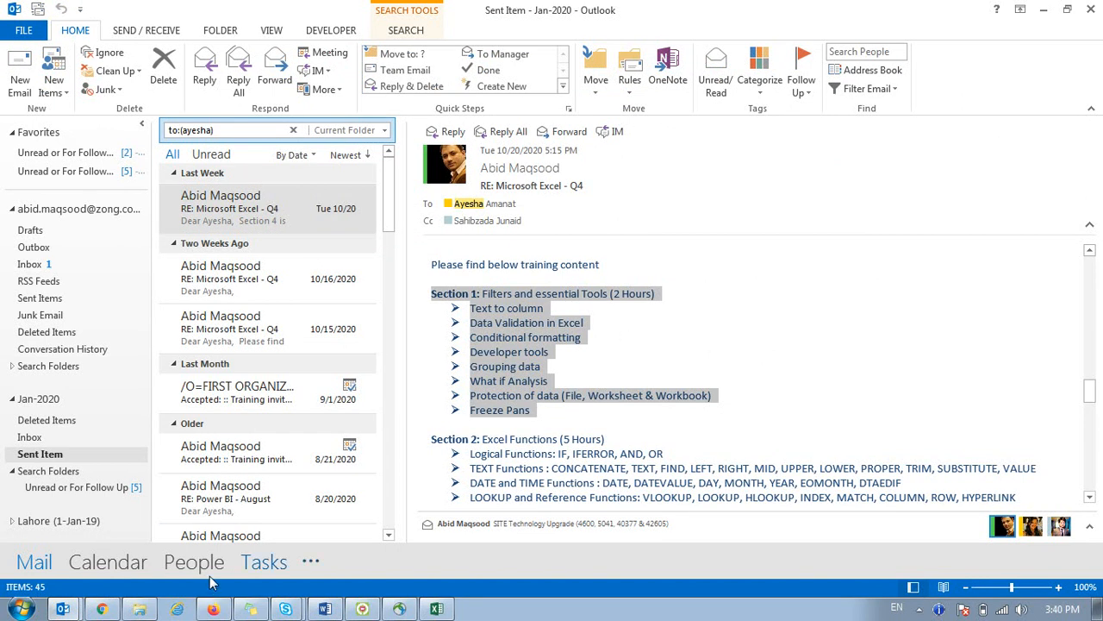
click(436, 610)
Paste the Section 1 topics into cell F4 and auto-fit column F.
click(337, 225)
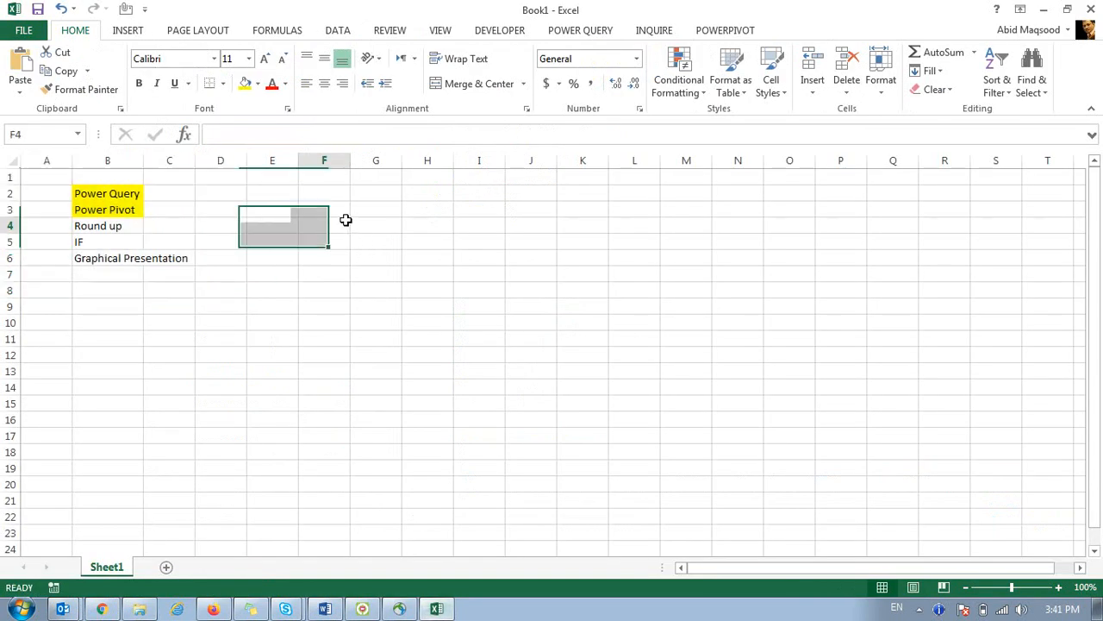
key(ctrl+v)
double_click(351, 161)
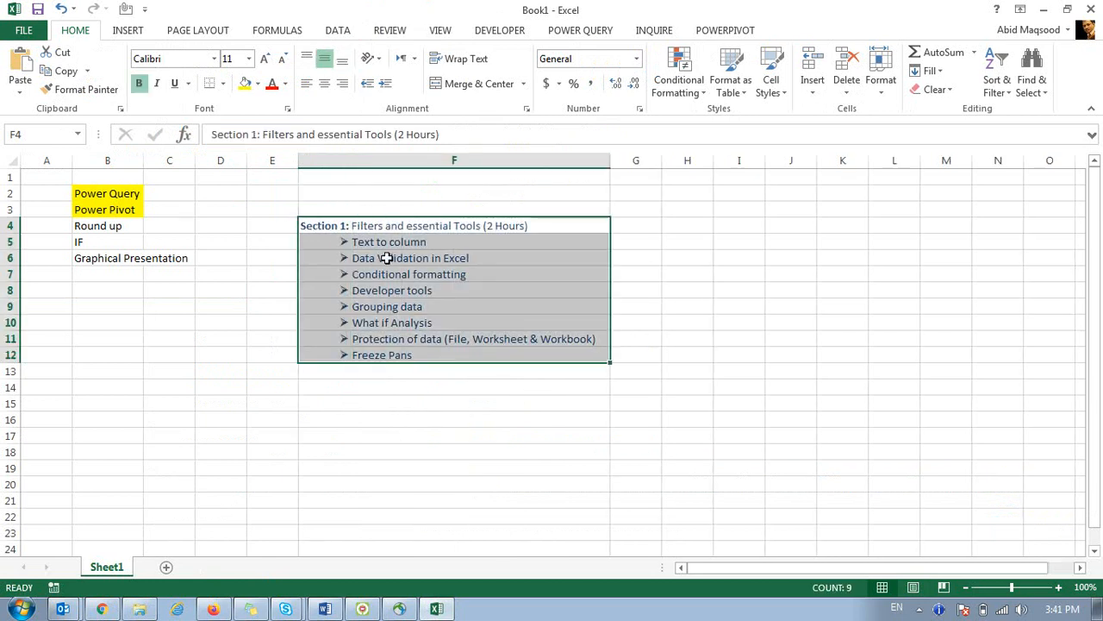
click(392, 307)
click(377, 229)
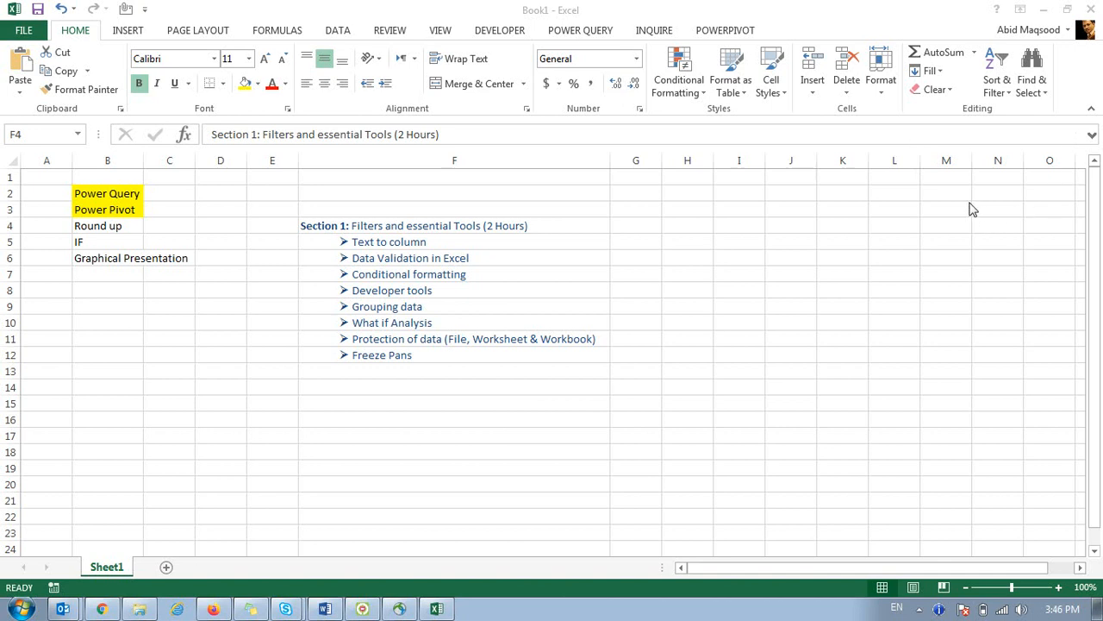
click(508, 229)
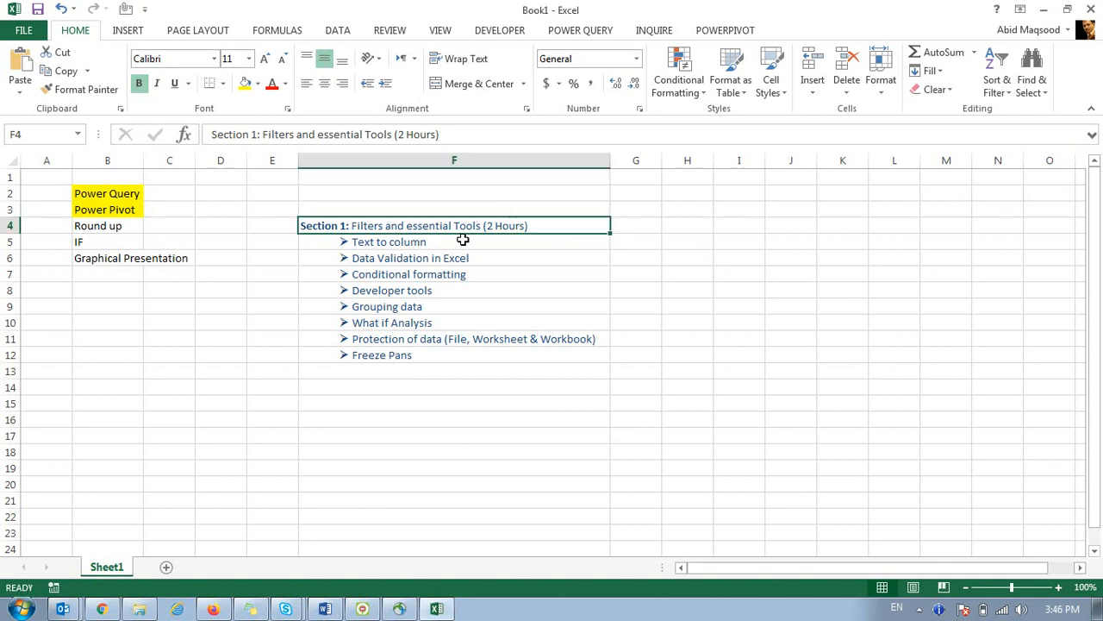
click(462, 240)
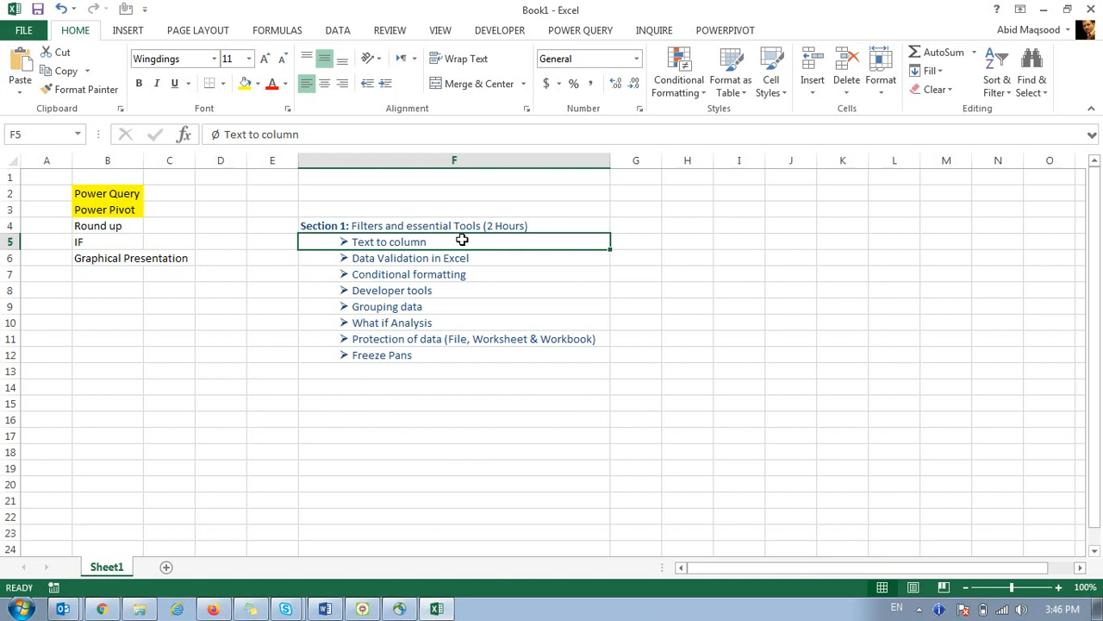
key(shift+Down)
key(shift+Down)
key(shift+Down)
key(shift+Down)
key(shift+Down)
key(shift+Down)
key(shift+Down)
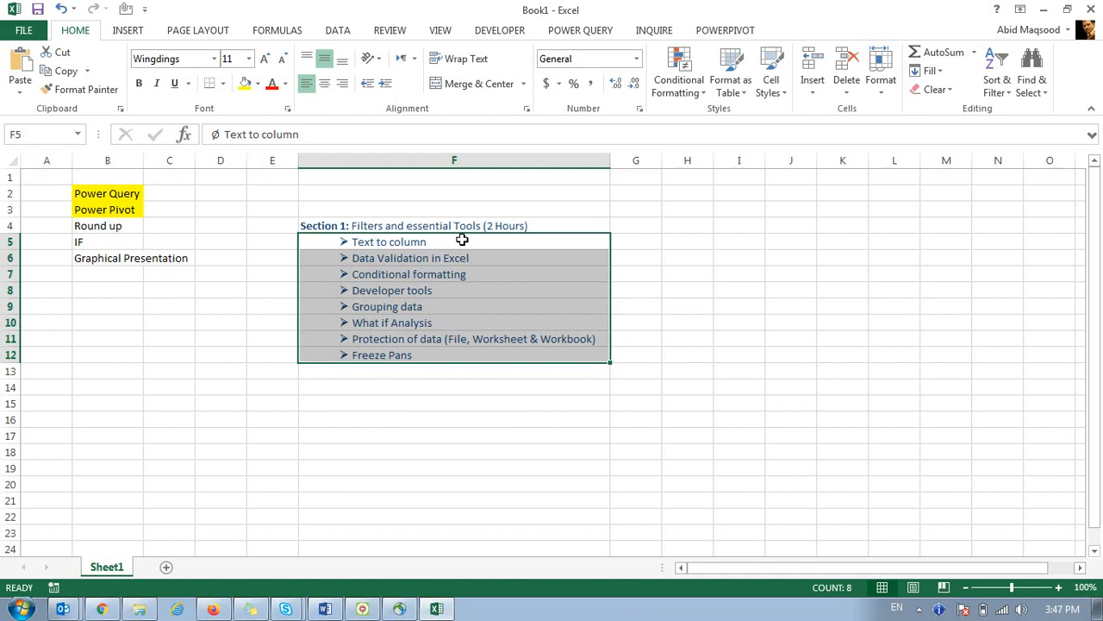
key(Up)
key(Down)
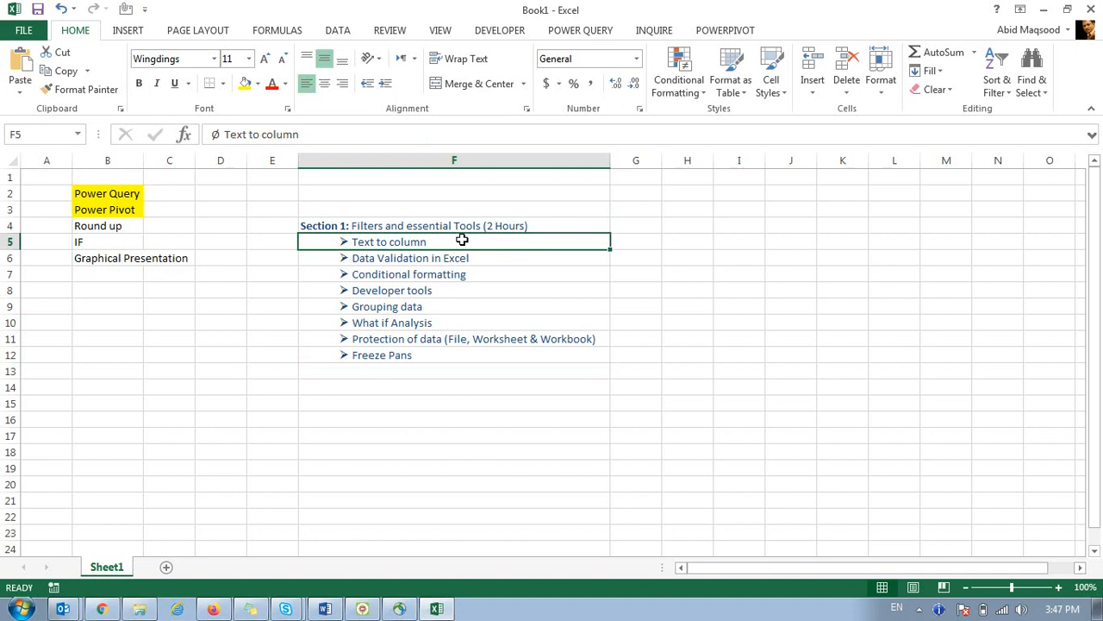
key(Up)
key(Down)
key(Down)
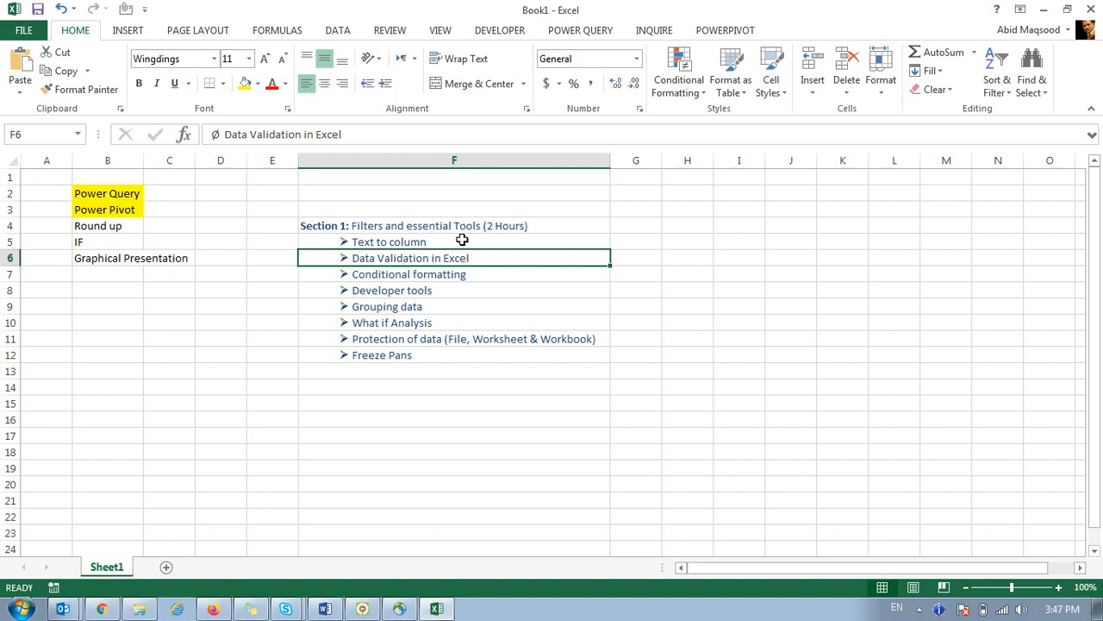
key(Down)
key(Down)
key(Down)
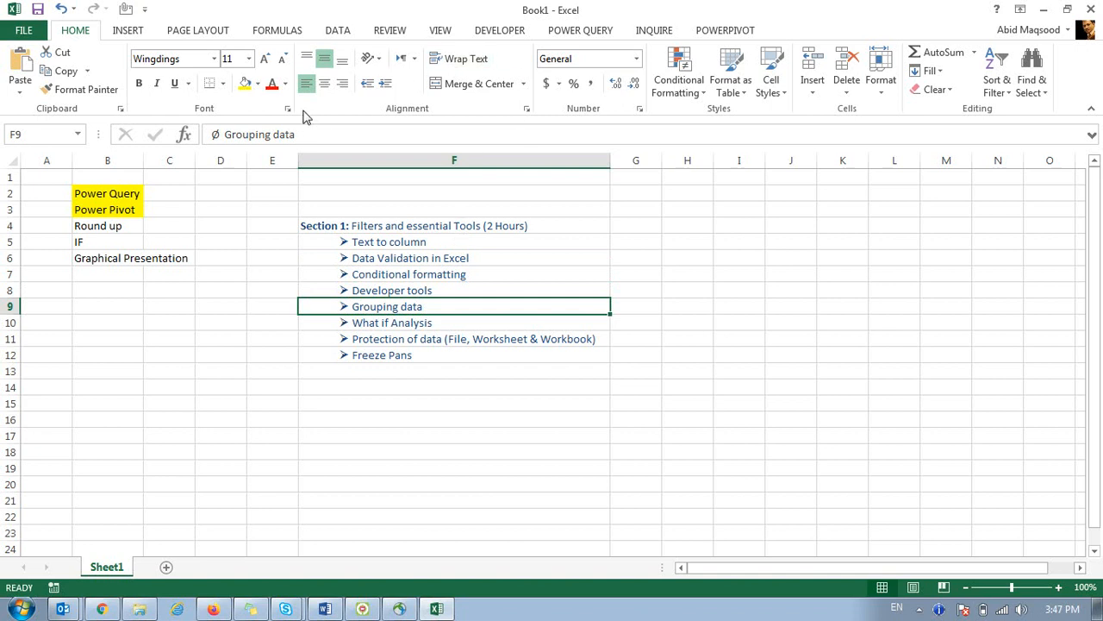
Format Grouping data in F9 with yellow fill and bold red text.
click(245, 84)
click(271, 83)
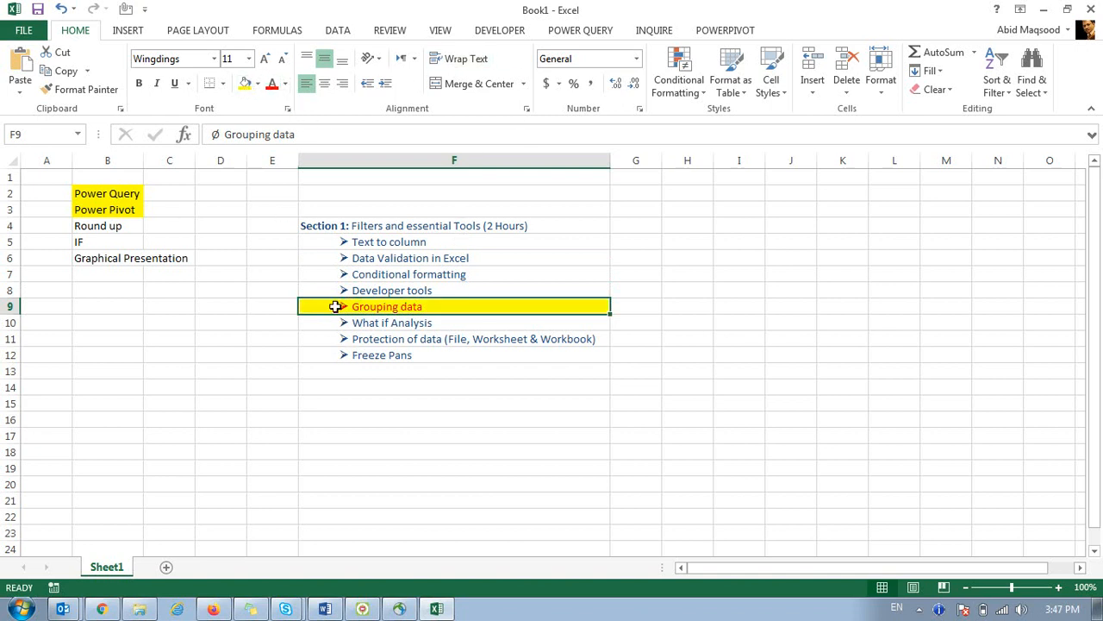
click(138, 83)
click(444, 370)
click(394, 255)
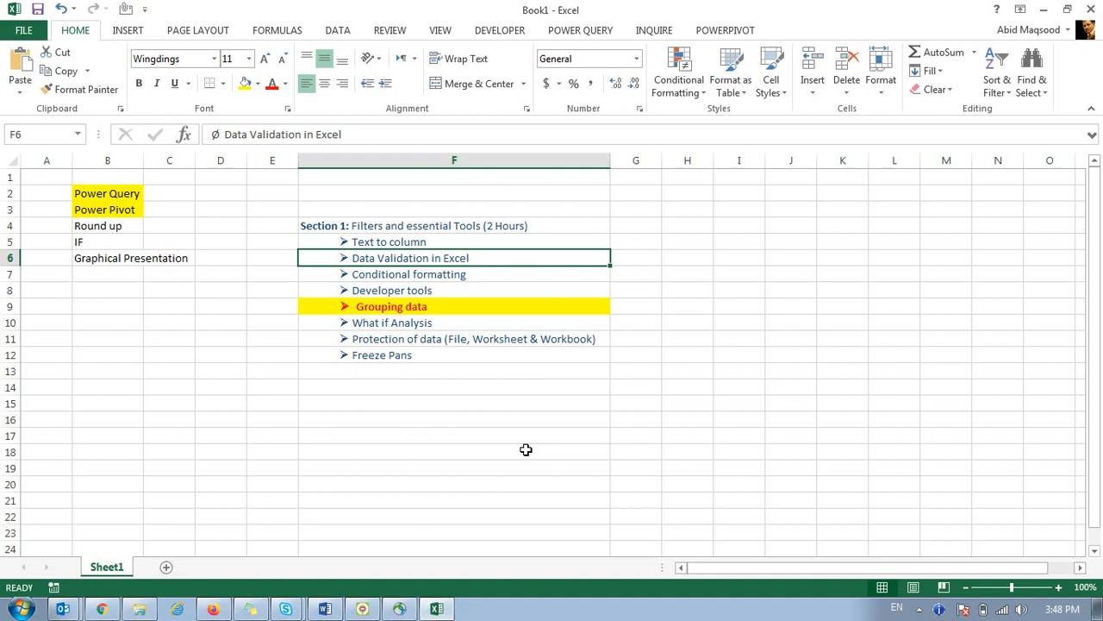
Browse to D:\C Drive\Excel Training and open the KPI Performance - 2018 workbook.
click(142, 609)
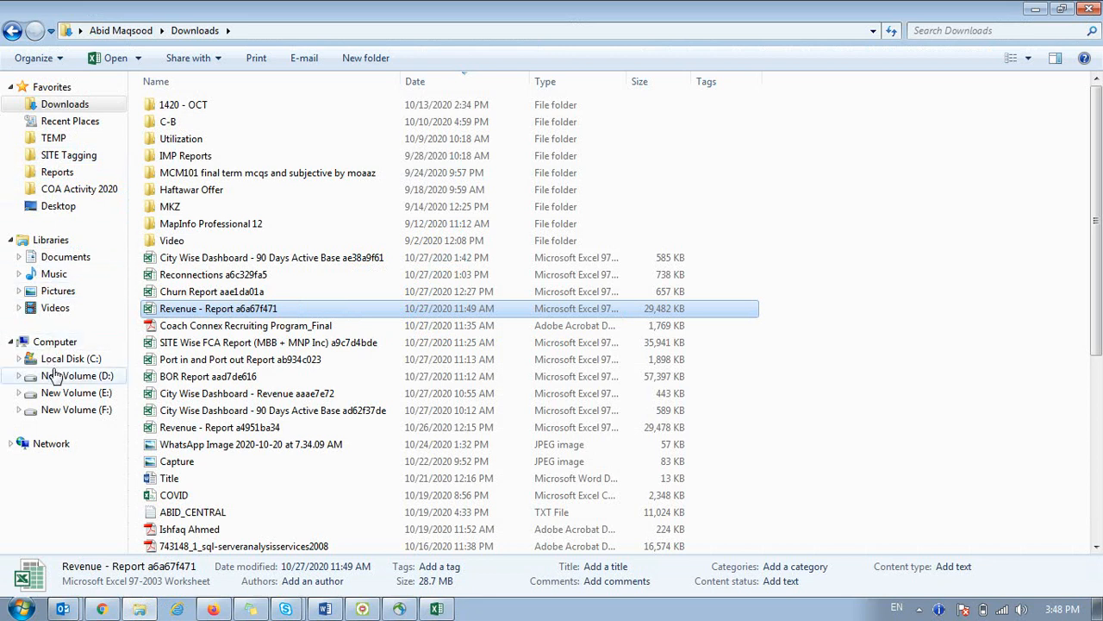
click(55, 375)
double_click(173, 140)
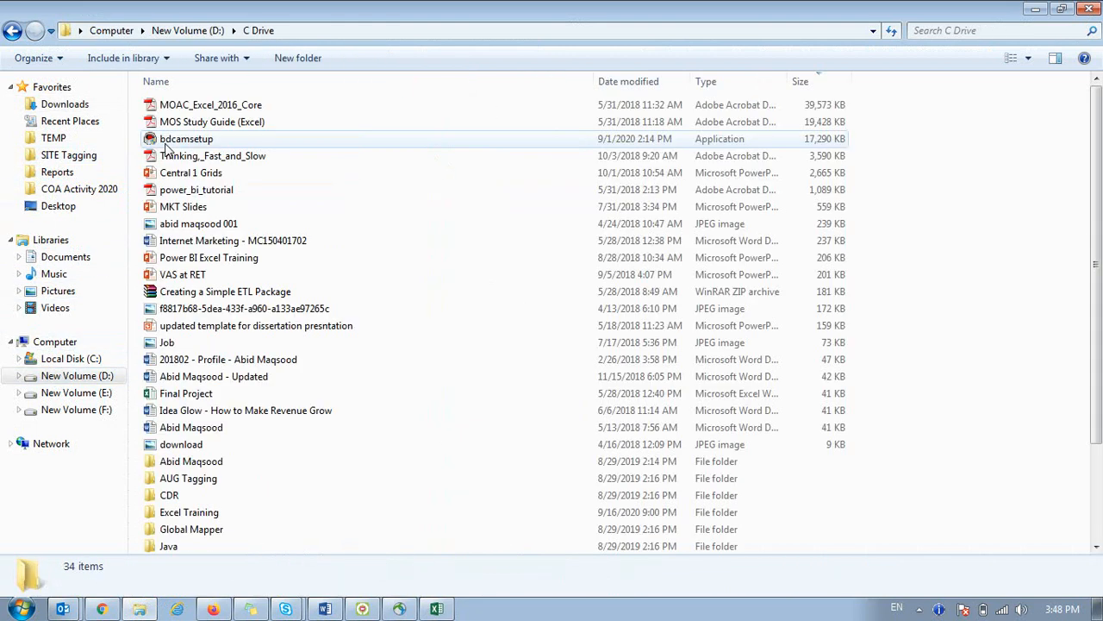
click(205, 468)
scroll(209, 483, down, 2)
double_click(211, 424)
scroll(206, 431, down, 7)
scroll(246, 368, up, 4)
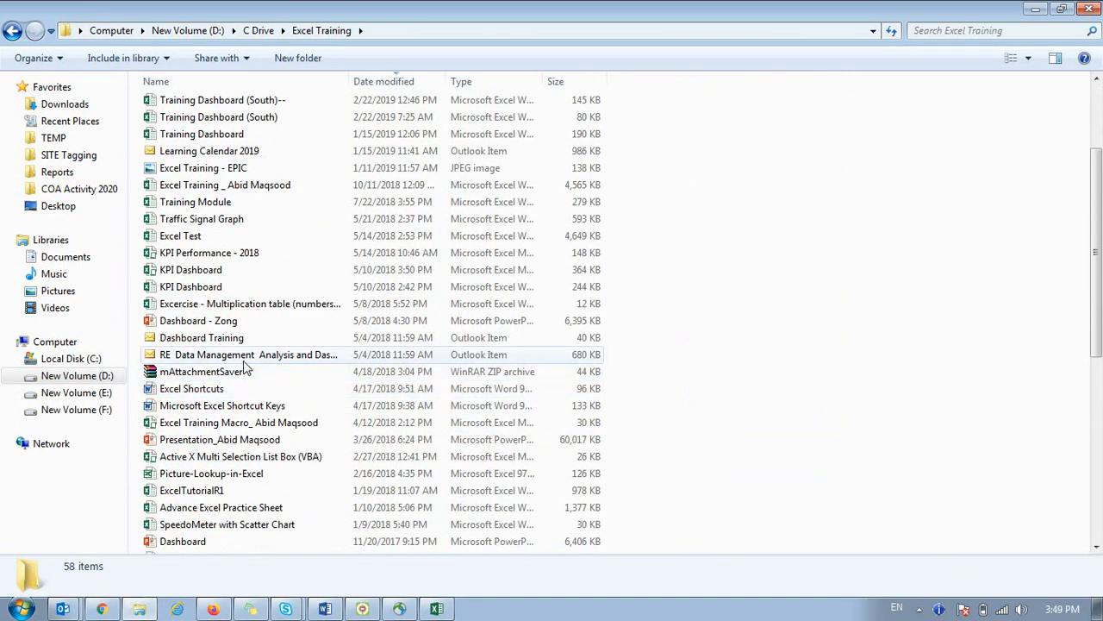
double_click(203, 258)
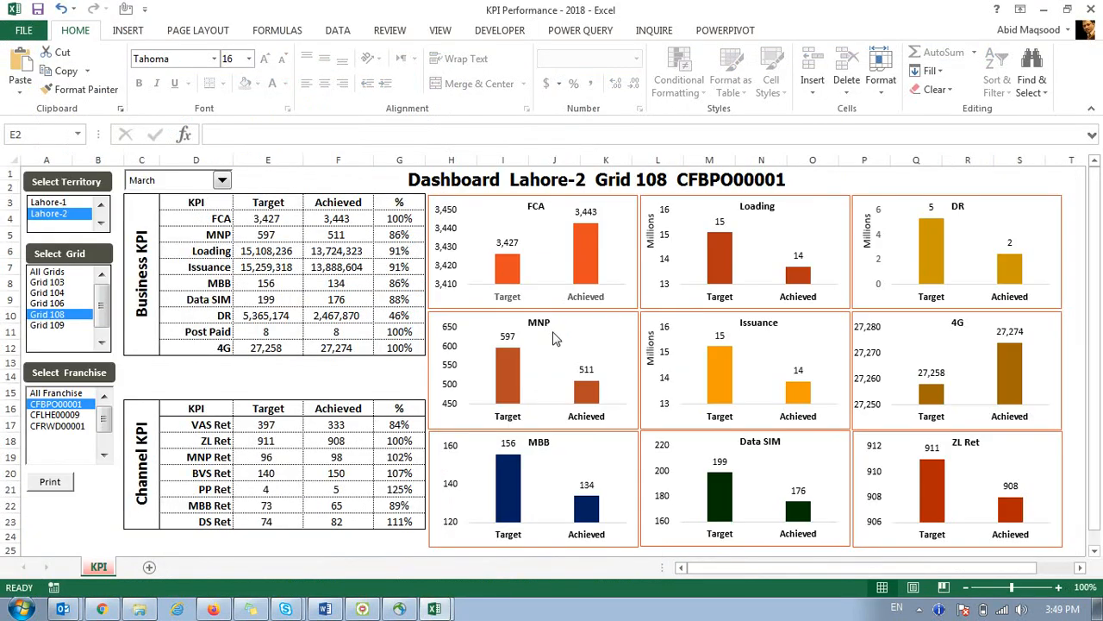
Set the dashboard to Lahore-1, Grid 101, franchise CFLHE00016, trying May and January before settling on February.
click(147, 188)
click(148, 231)
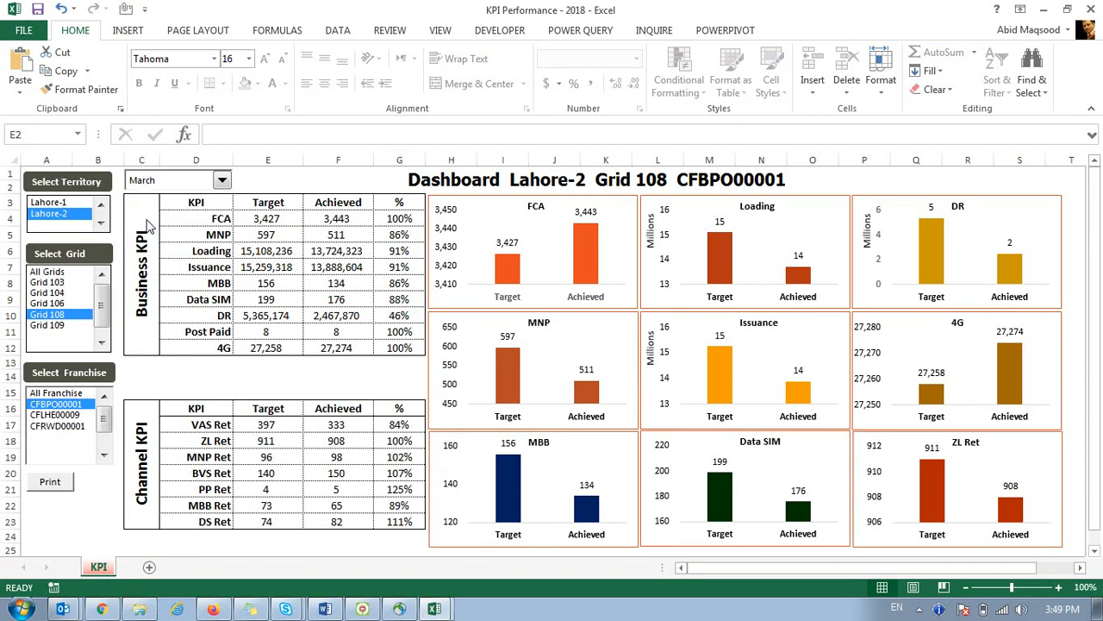
click(58, 201)
click(62, 282)
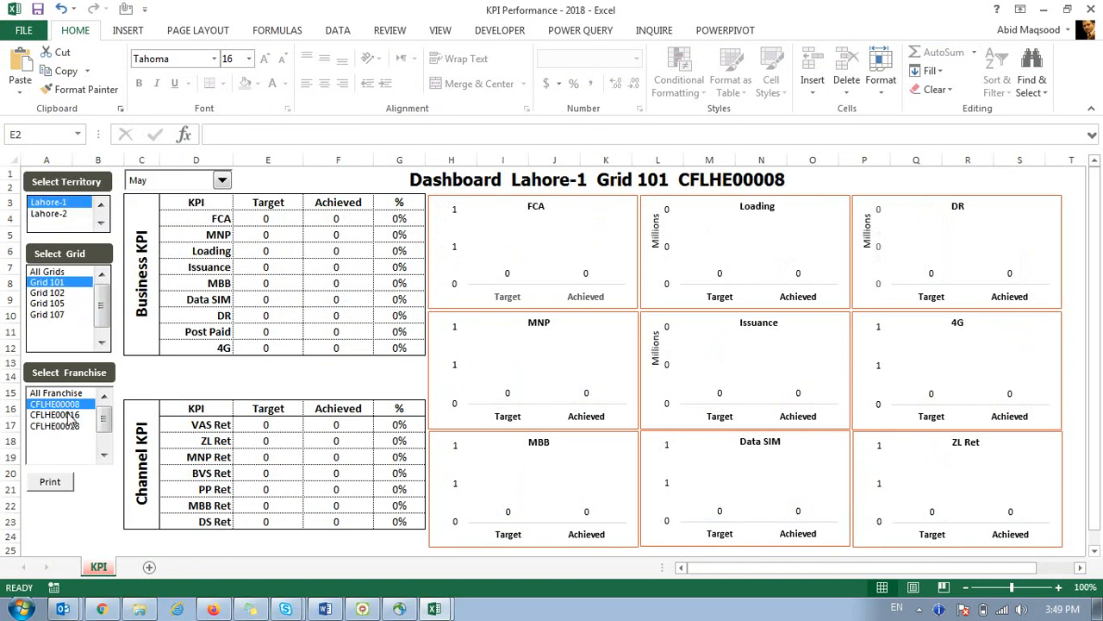
click(69, 416)
click(133, 180)
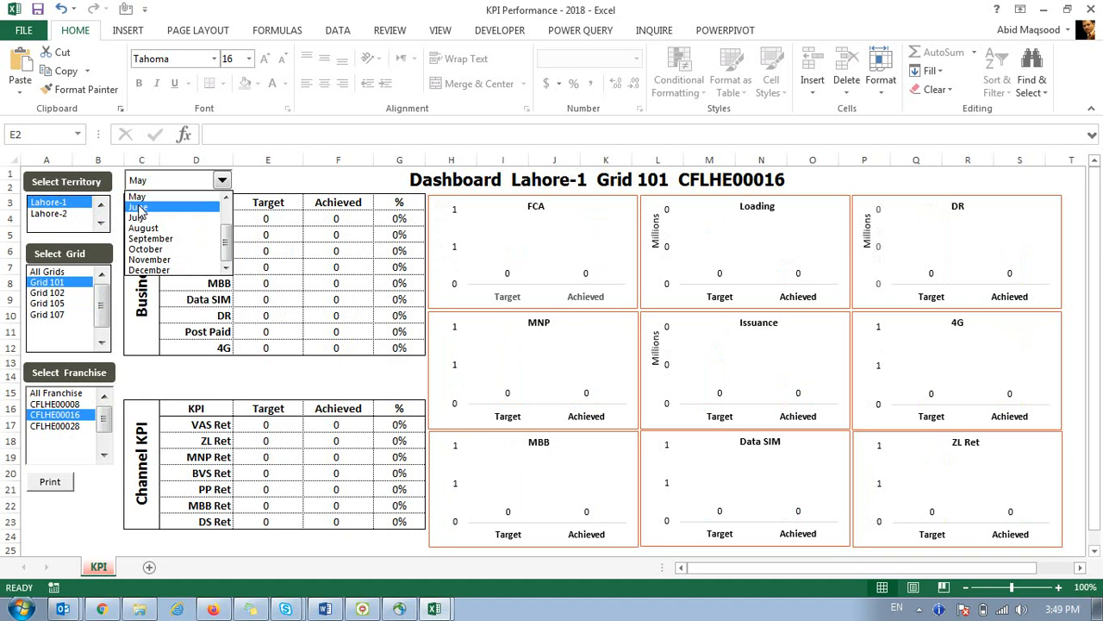
scroll(160, 211, up, 4)
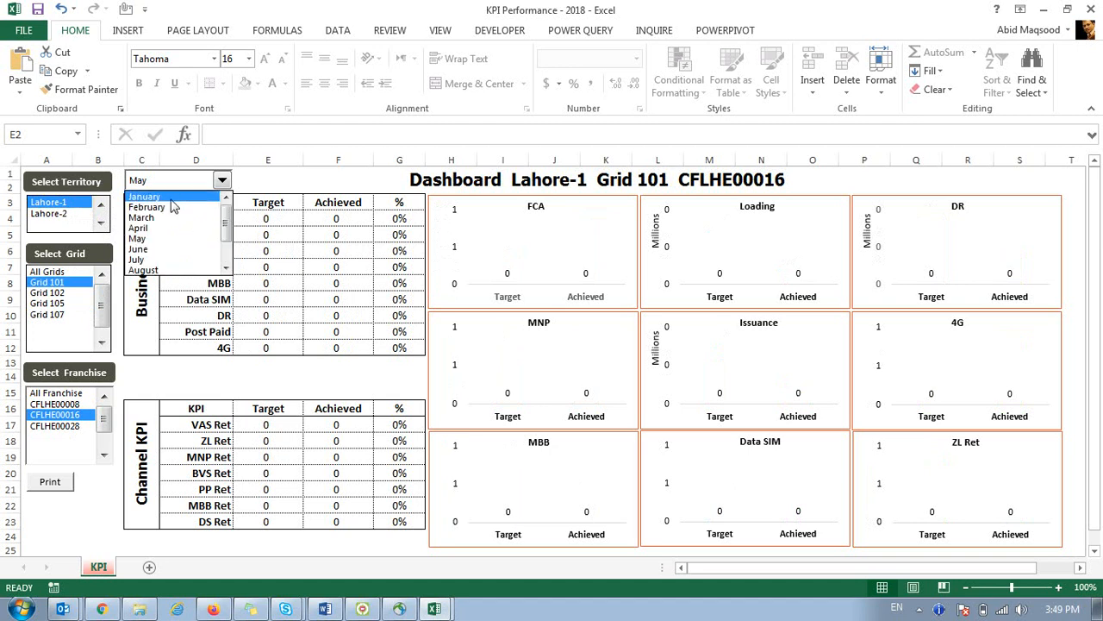
click(171, 200)
click(222, 180)
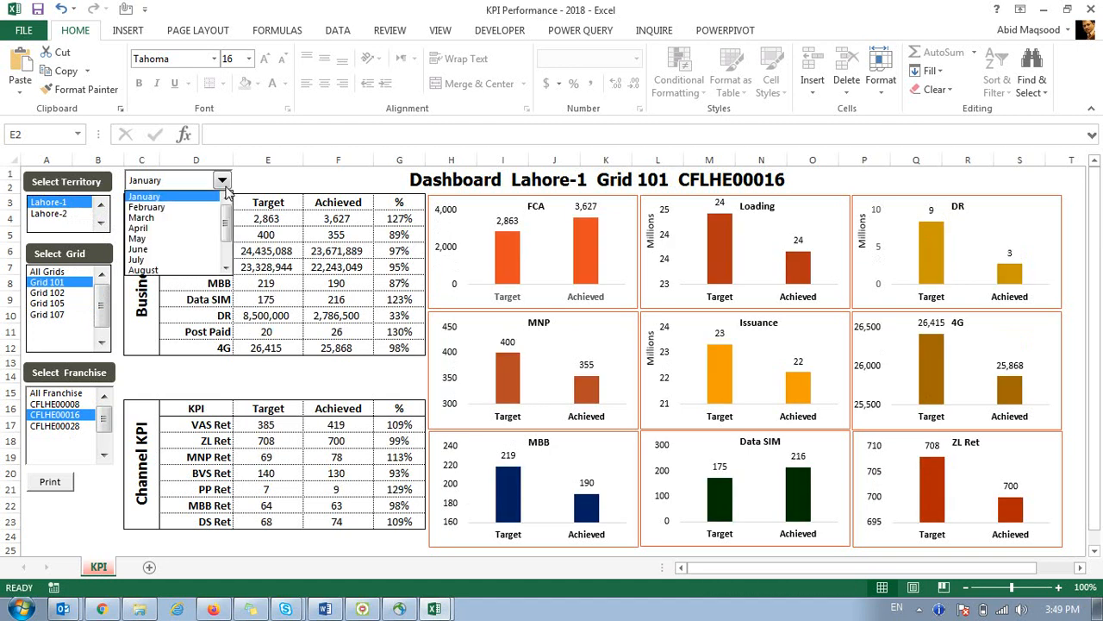
click(170, 209)
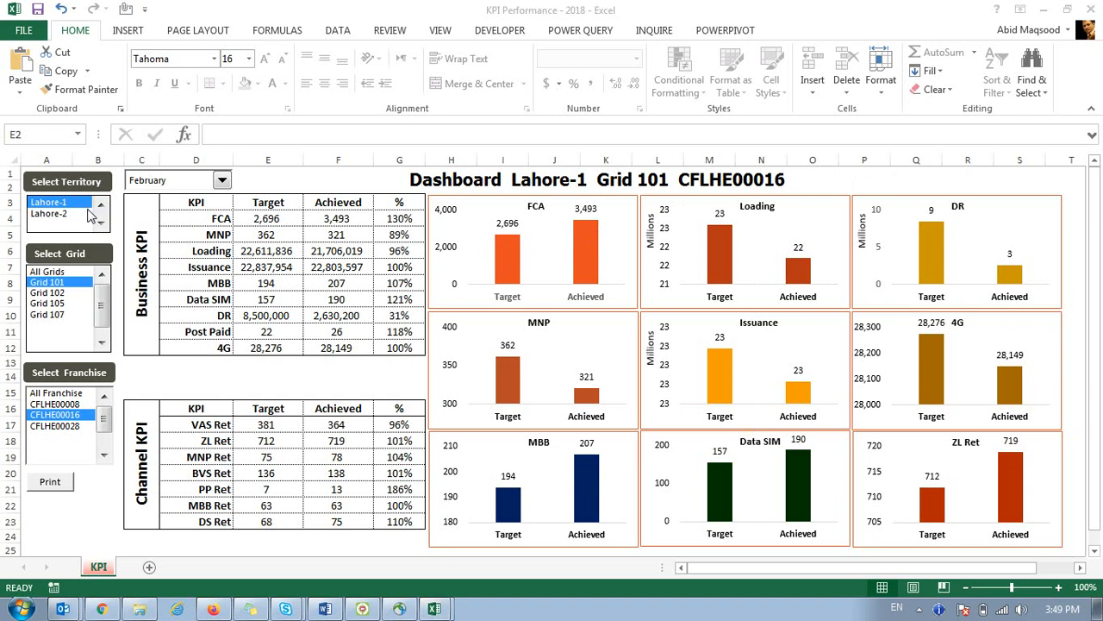
Refilter the dashboard from All Grids back to Grid 101, then begin switching to Book1.
click(55, 210)
click(68, 271)
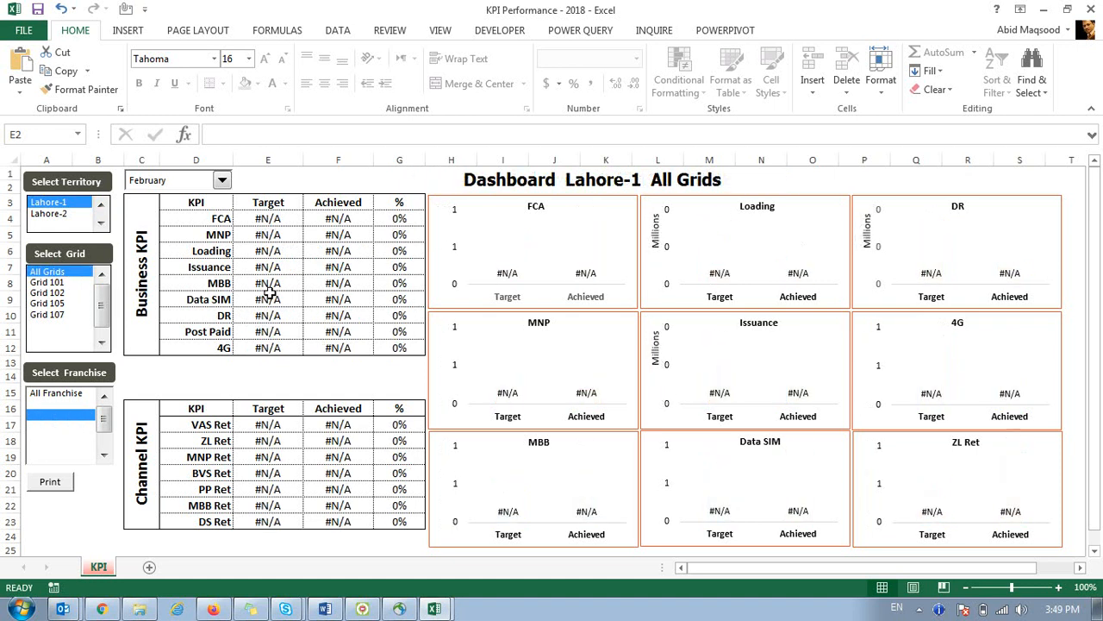
click(47, 282)
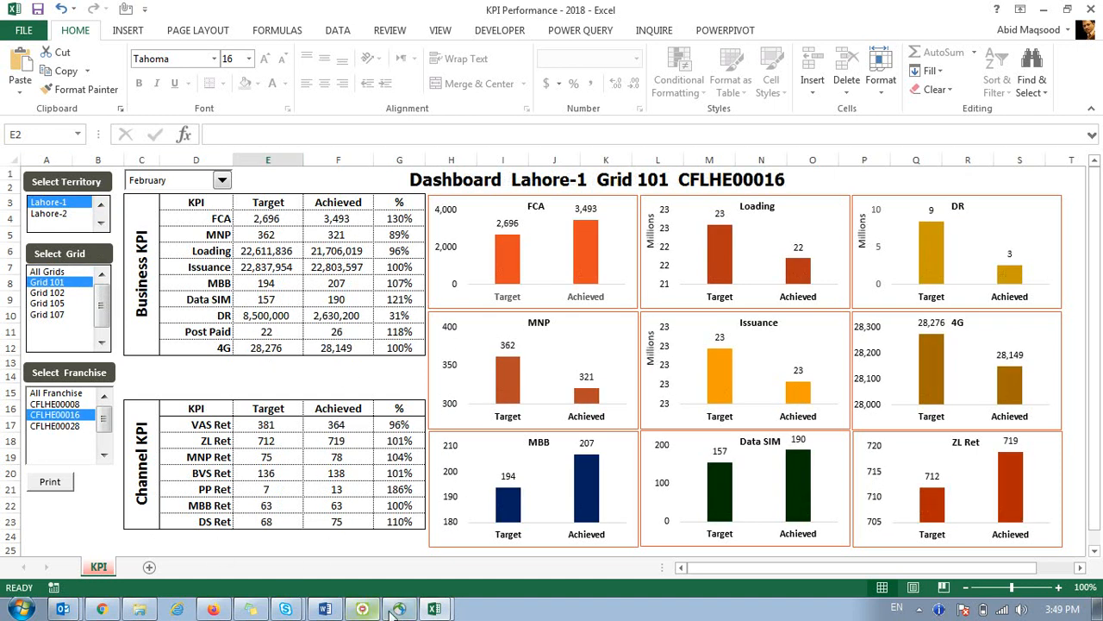
click(435, 610)
click(401, 562)
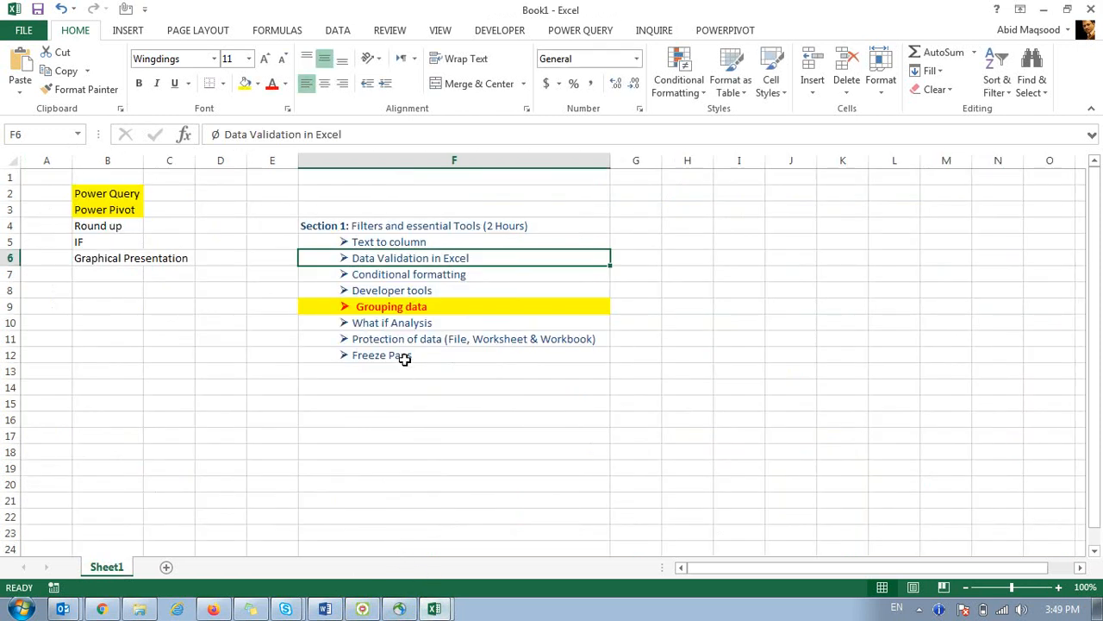
click(399, 324)
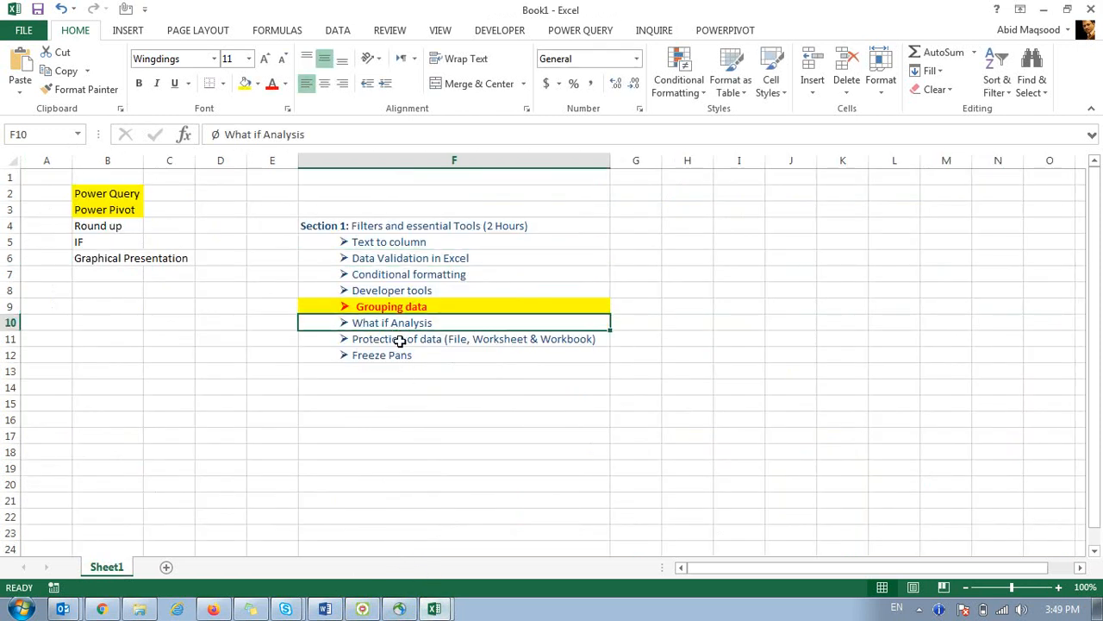
click(408, 346)
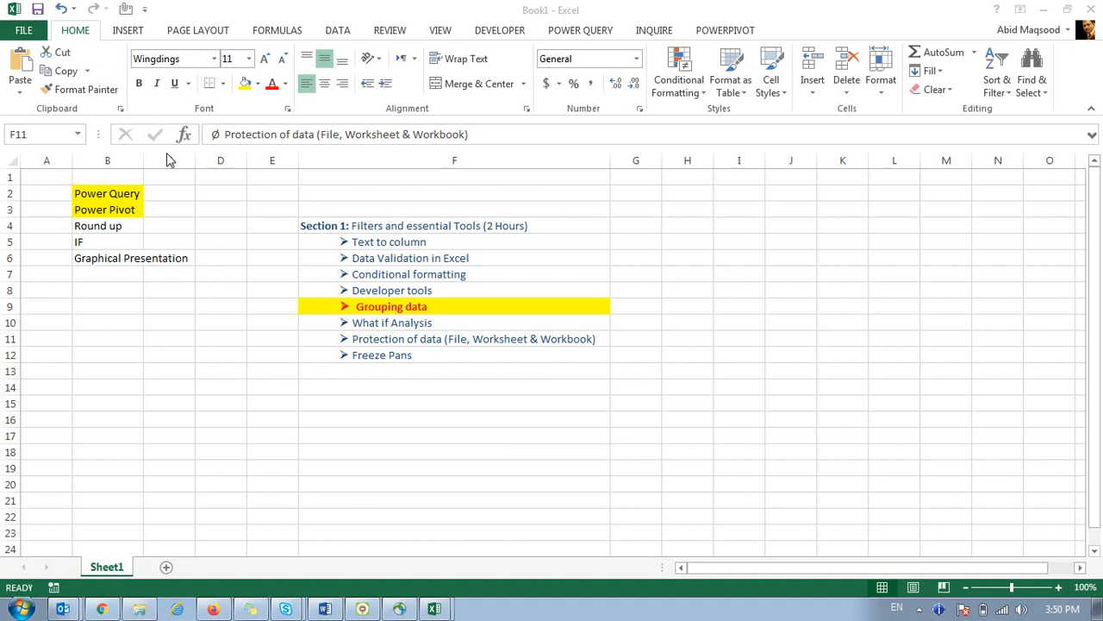
Cut the Protection of data line in F11, cancel the cut with Esc, and show the INSERT ribbon.
click(55, 54)
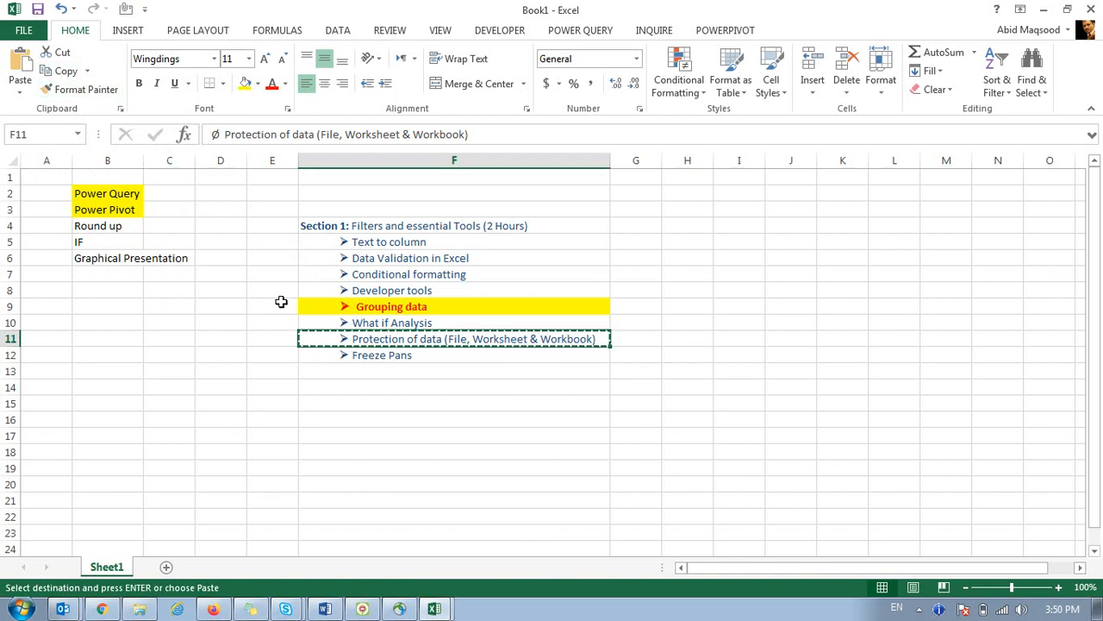
key(Escape)
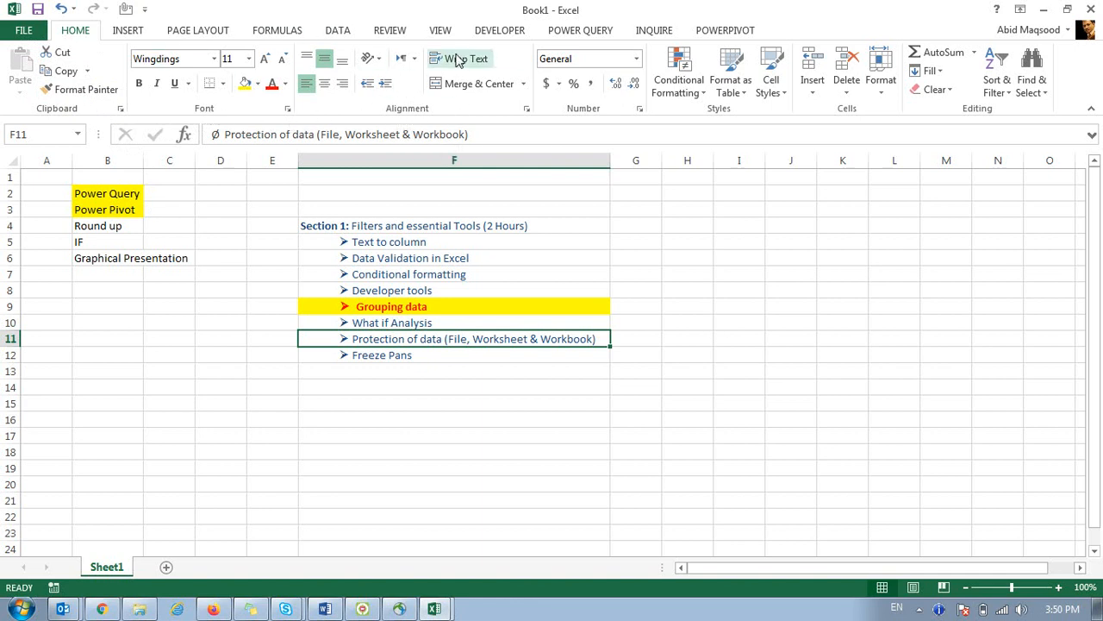
click(126, 35)
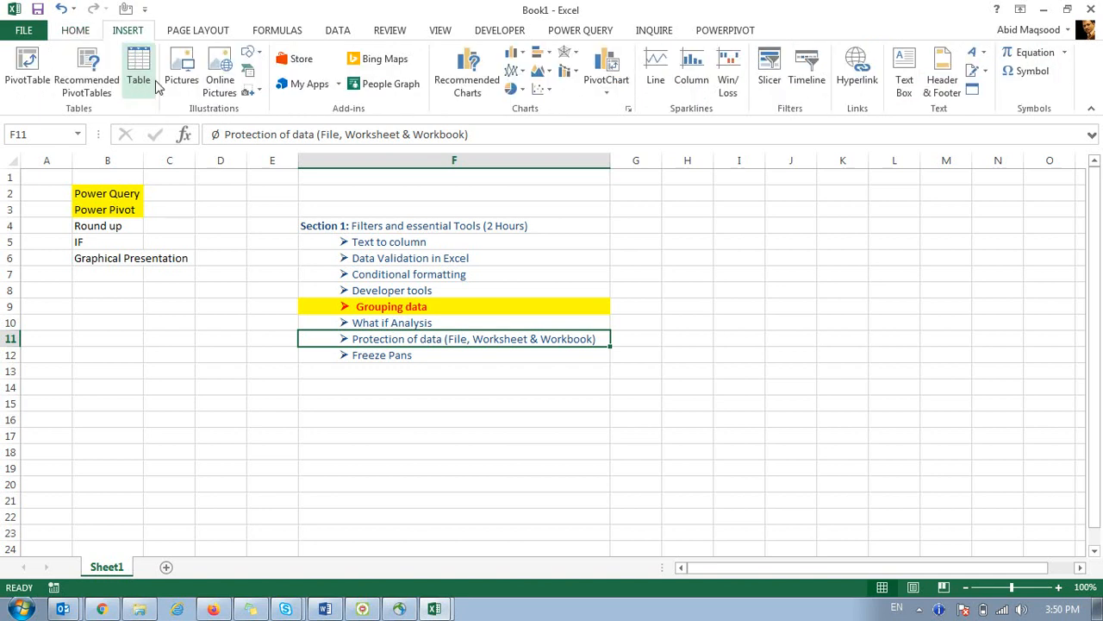
click(68, 35)
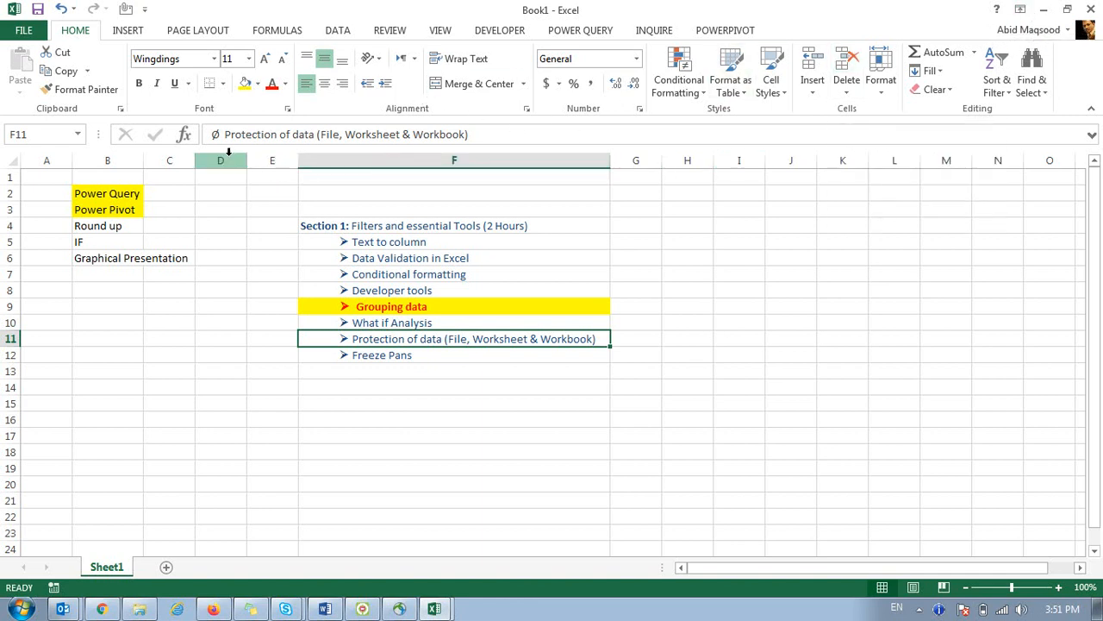
click(51, 134)
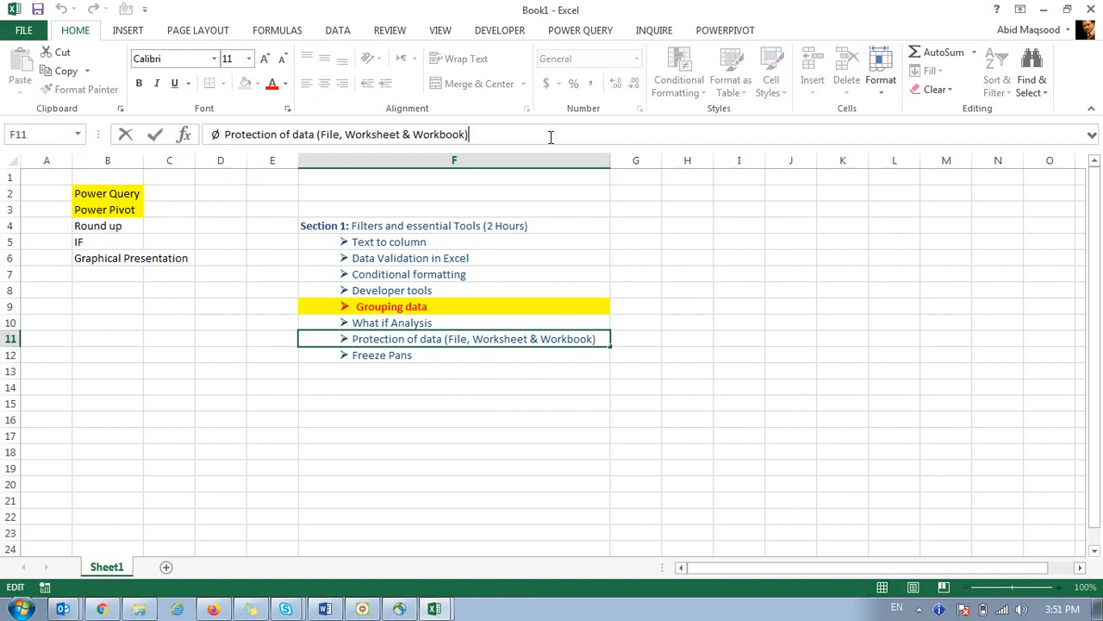
click(729, 242)
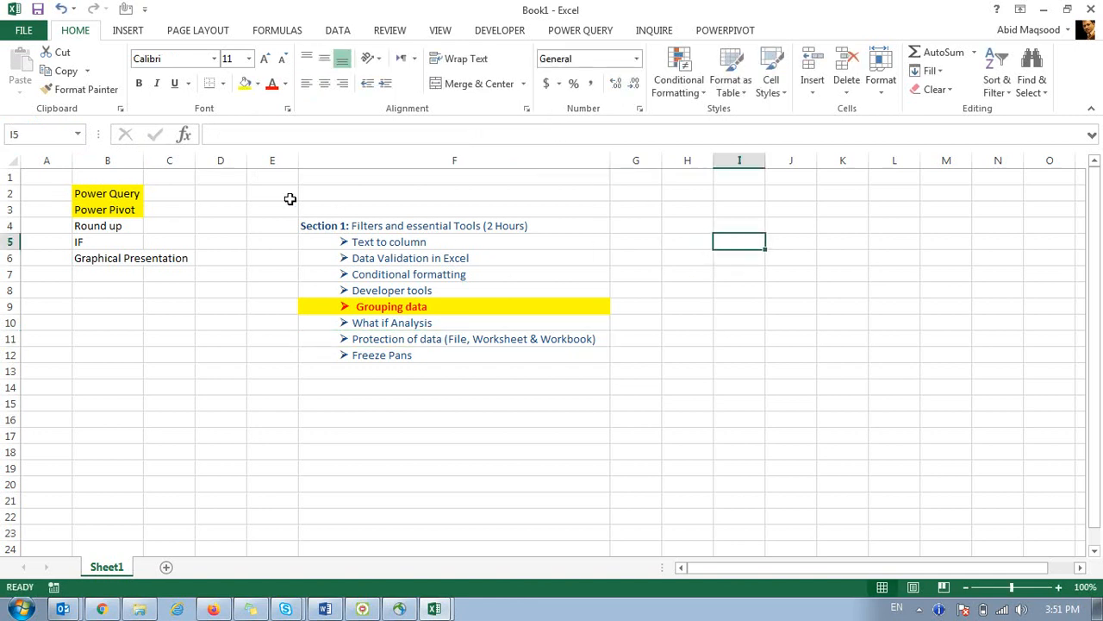
Select the Conditional formatting topic in F7, then open Revenue - Report a6a67f471 from Downloads in File Explorer.
click(365, 274)
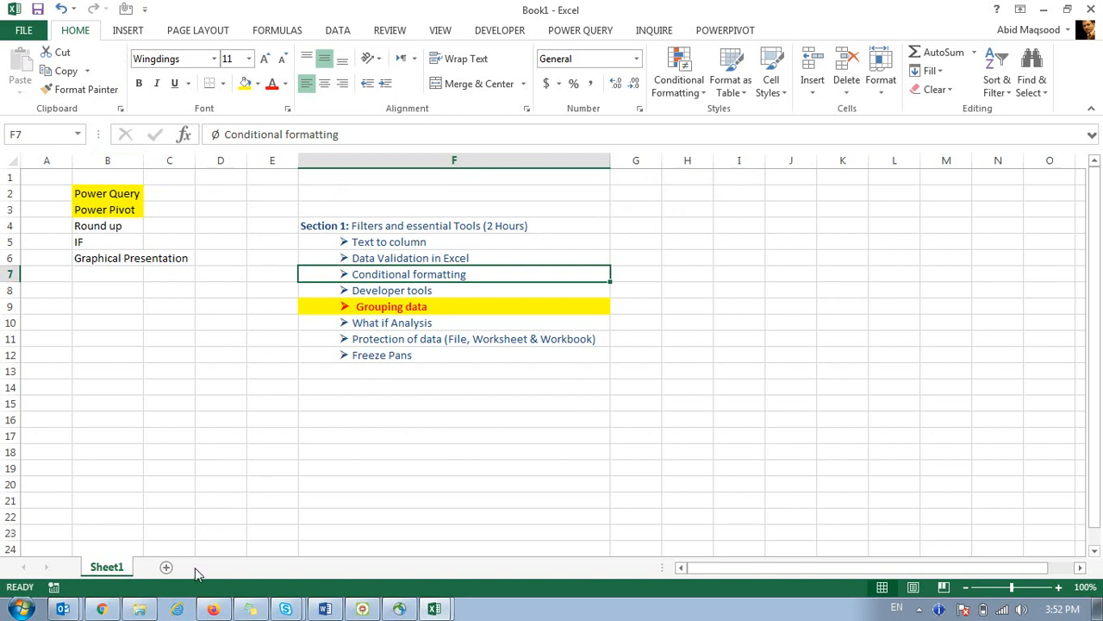
click(139, 609)
click(62, 107)
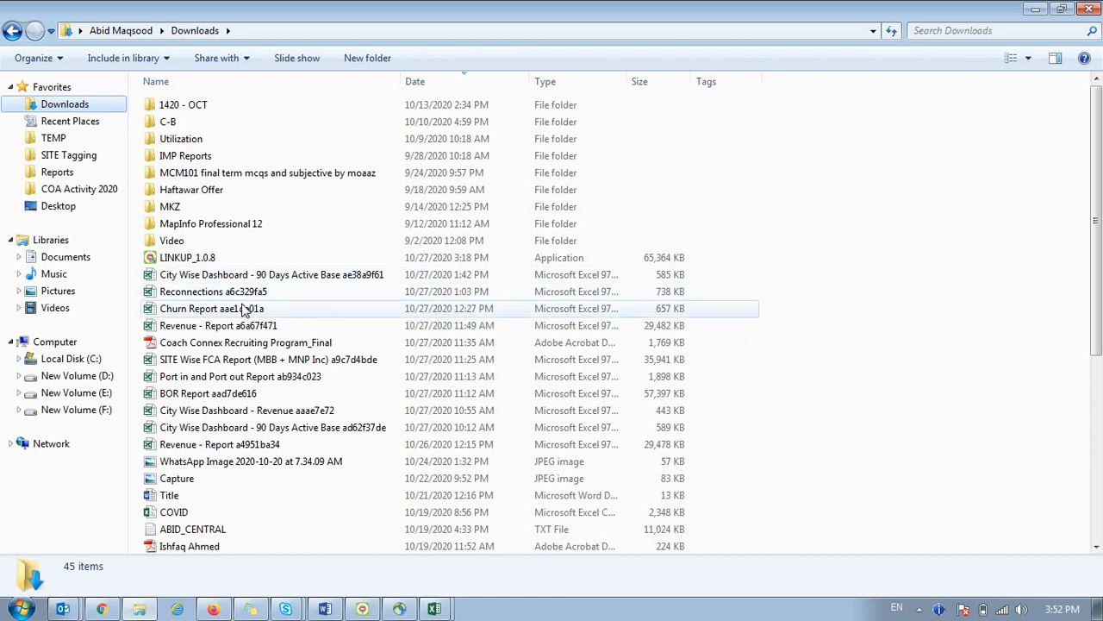
double_click(219, 324)
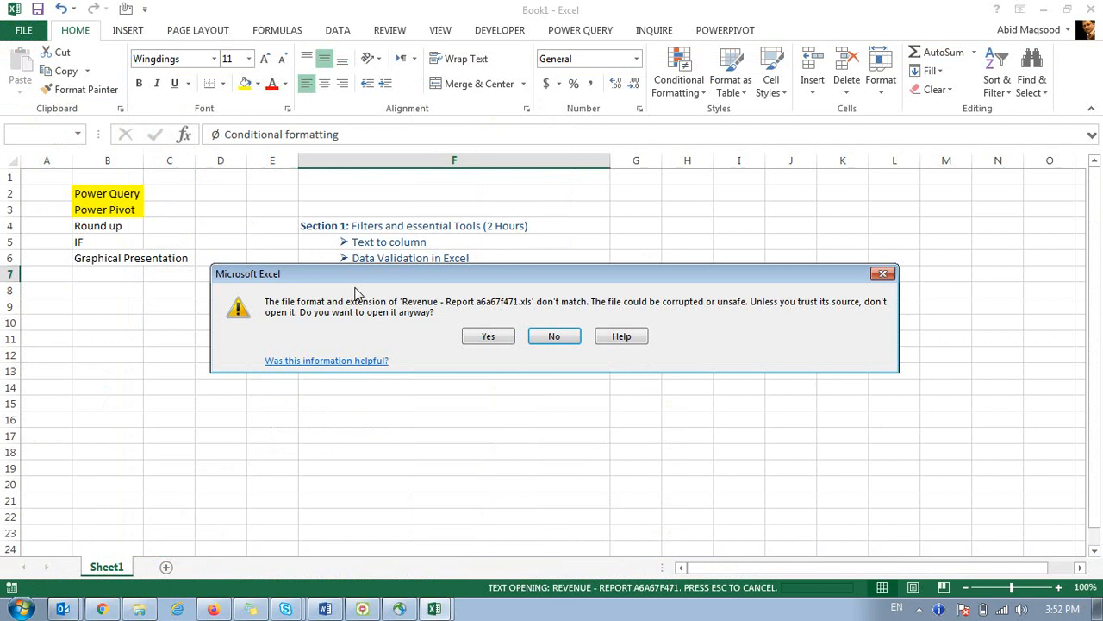
click(485, 336)
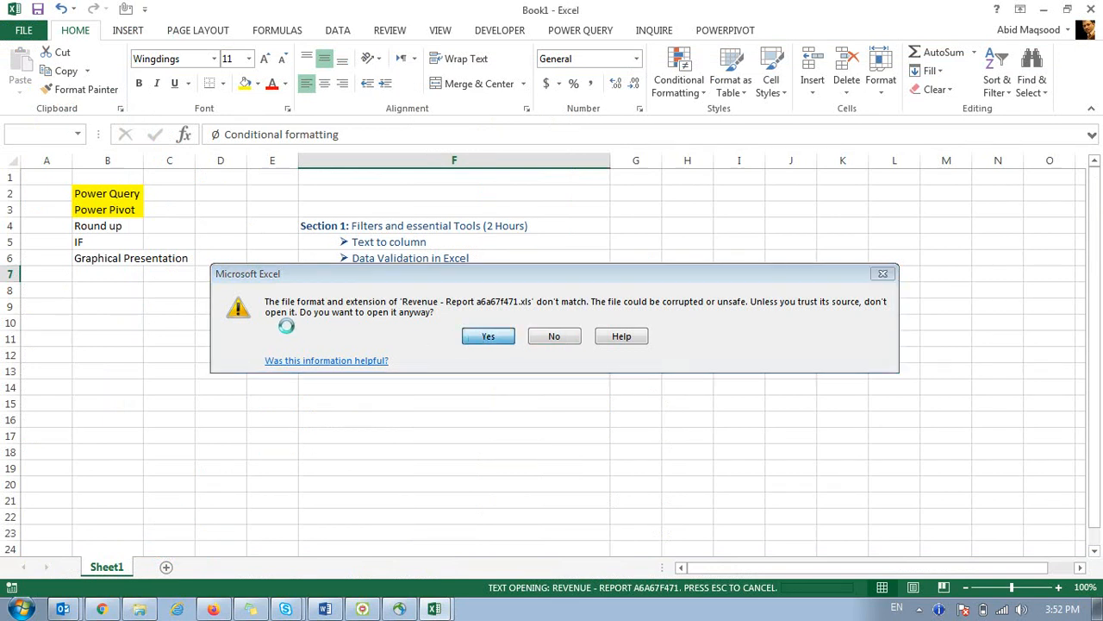
click(10, 165)
double_click(72, 162)
click(165, 245)
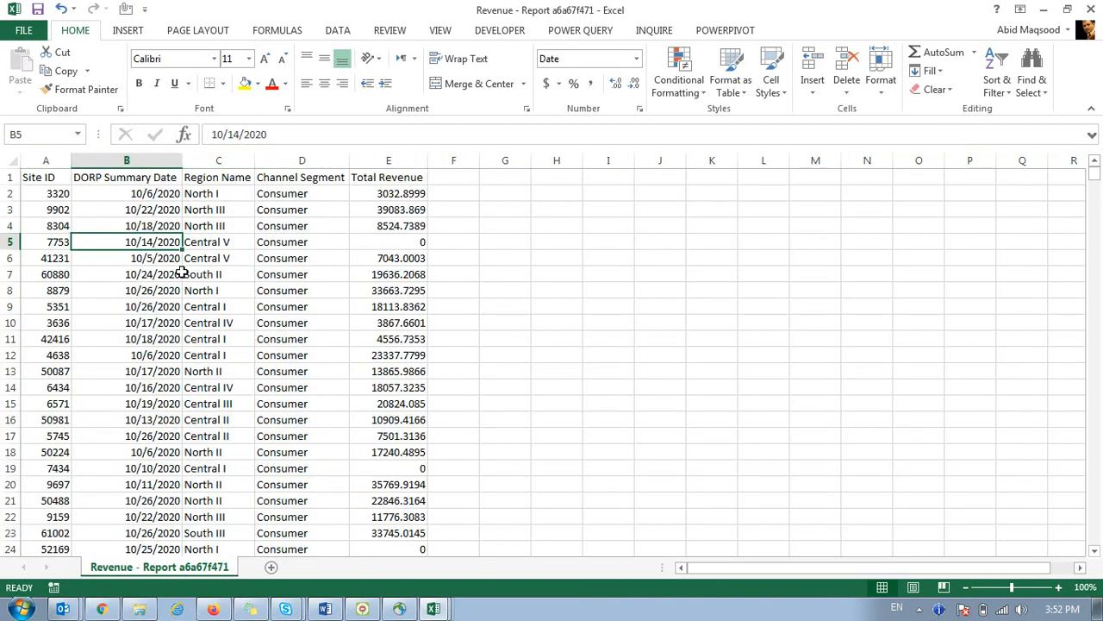
key(Left)
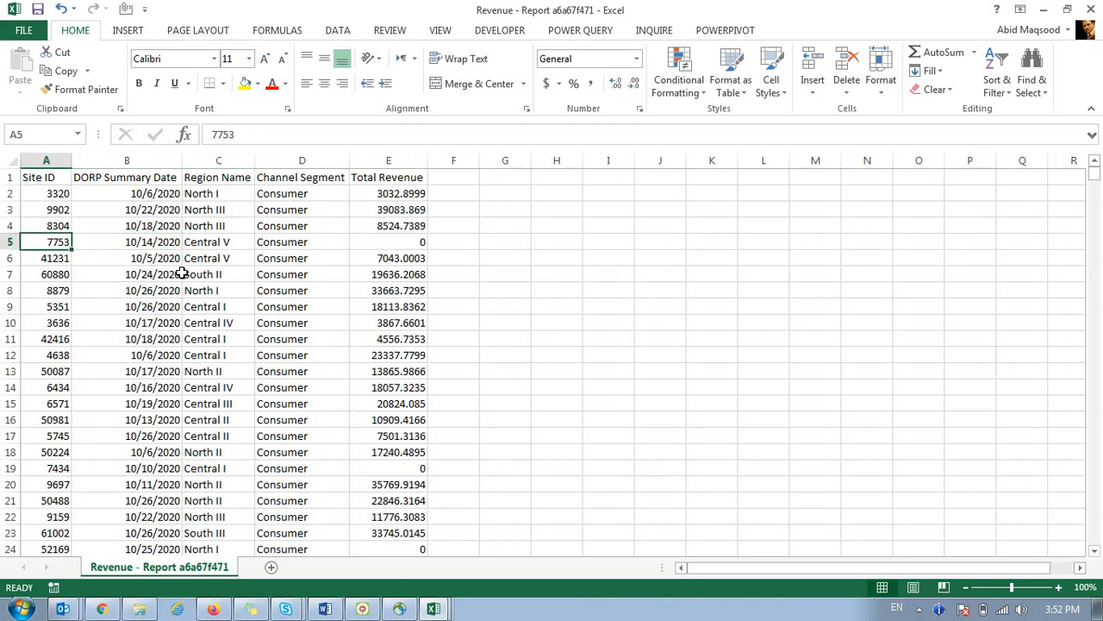
key(Up)
key(Up)
key(Right)
key(Left)
key(Right)
key(Up)
key(Down)
key(Up)
key(Up)
key(Down)
key(Down)
key(Down)
key(Up)
key(Up)
key(Right)
key(Up)
key(Down)
key(Right)
key(Up)
key(Down)
key(Right)
key(Left)
key(Left)
key(Left)
key(Up)
key(Left)
key(ctrl+Right)
key(ctrl+Left)
key(ctrl+shift+Down)
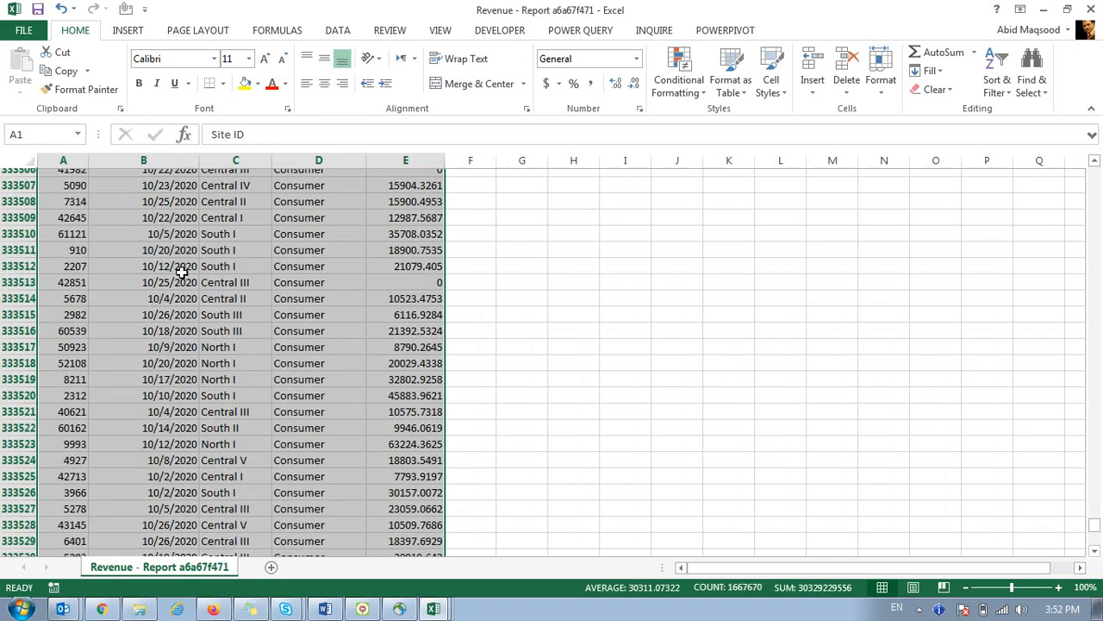
key(Down)
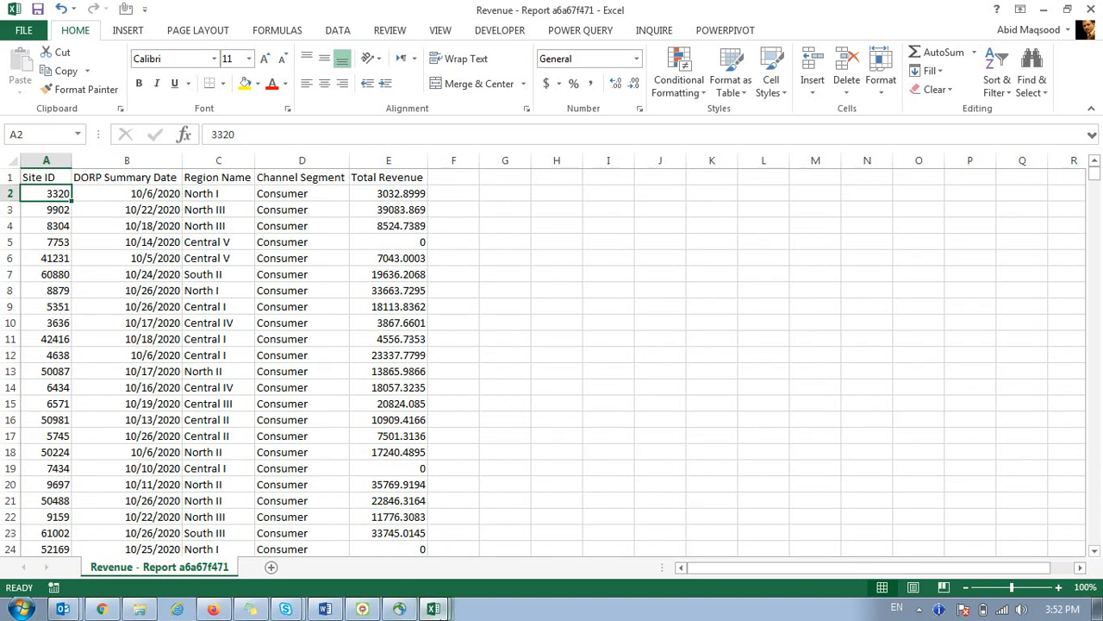
key(alt+Tab)
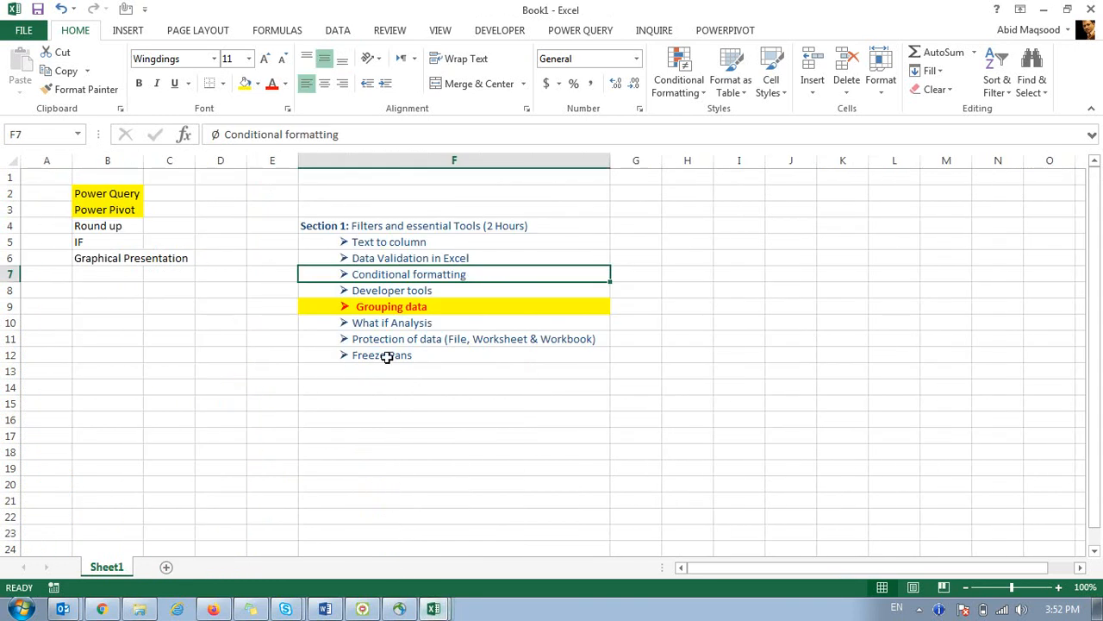
click(353, 242)
key(alt+Tab)
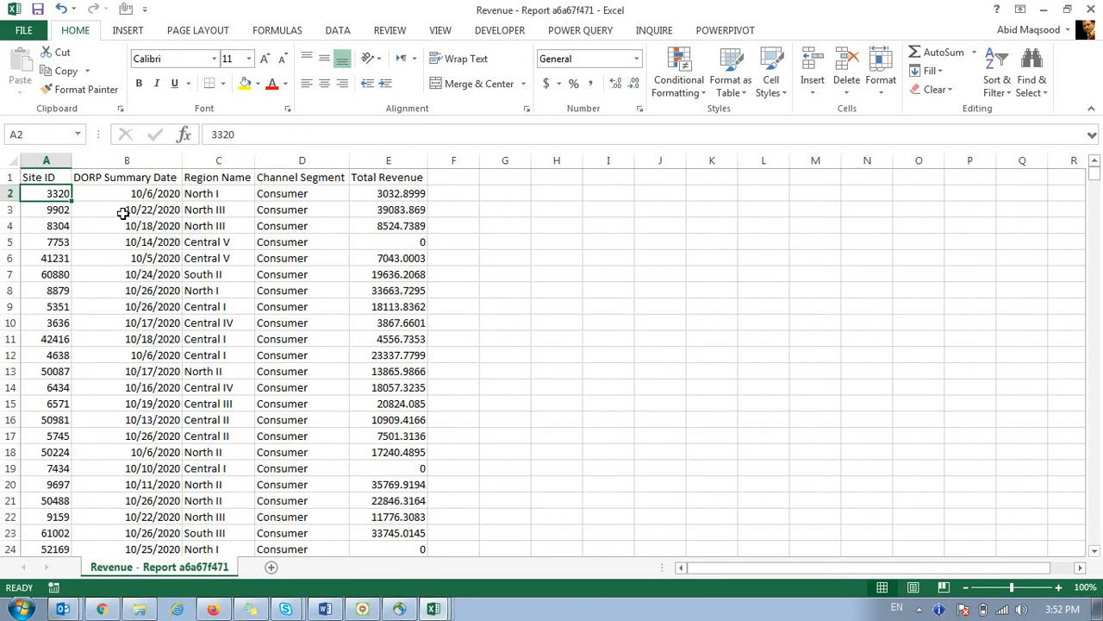
click(100, 193)
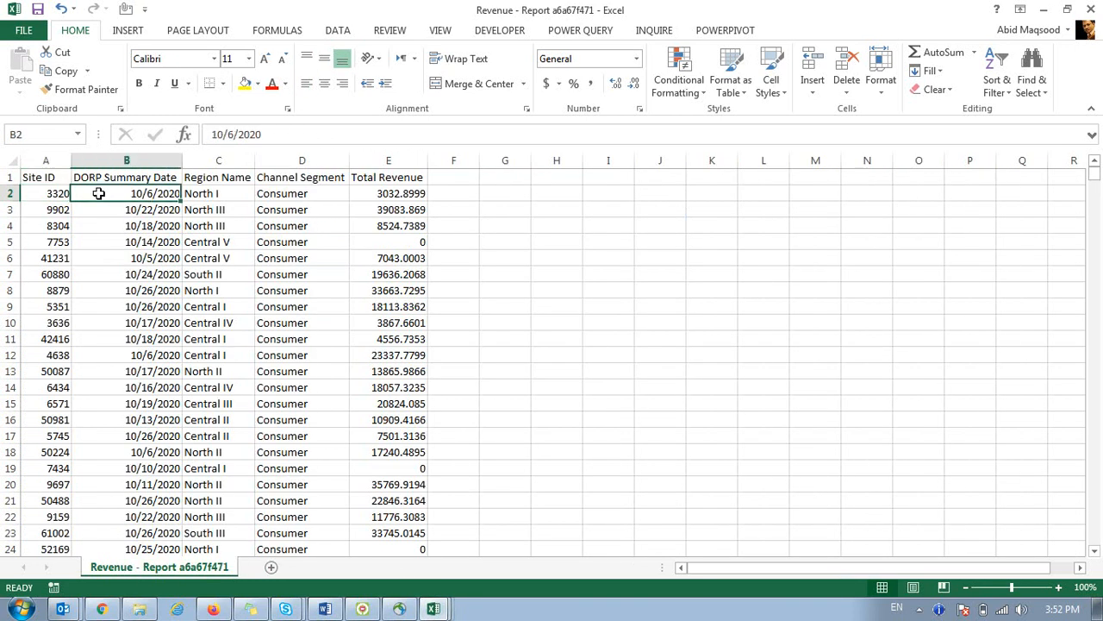
Browse New Volume (D:) through C Drive and PowerPivot into the Bundles folder.
click(141, 609)
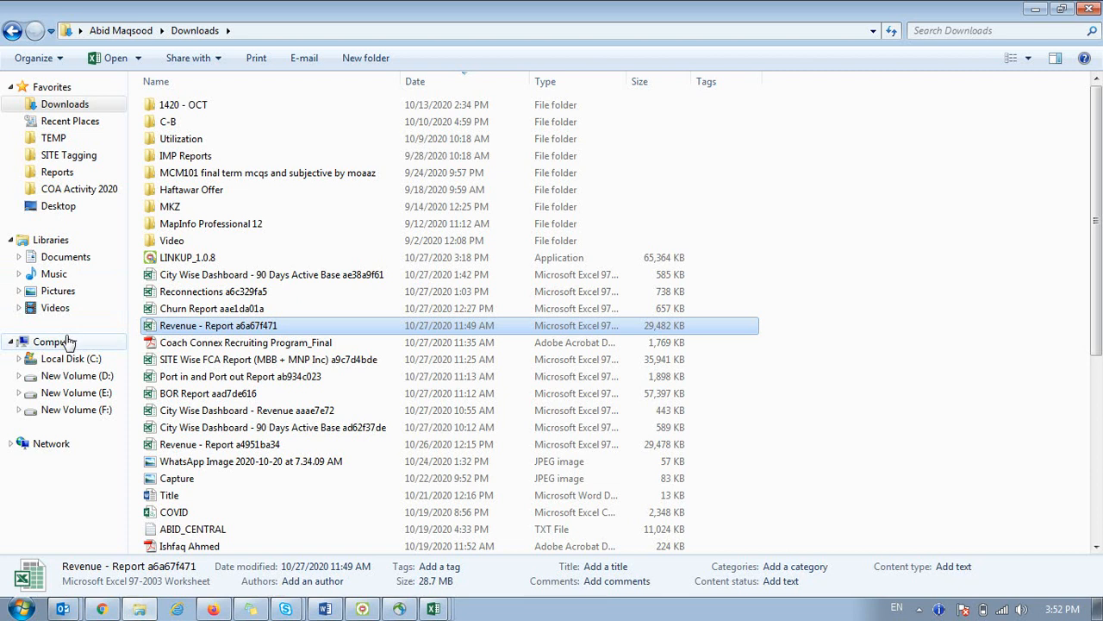
click(77, 376)
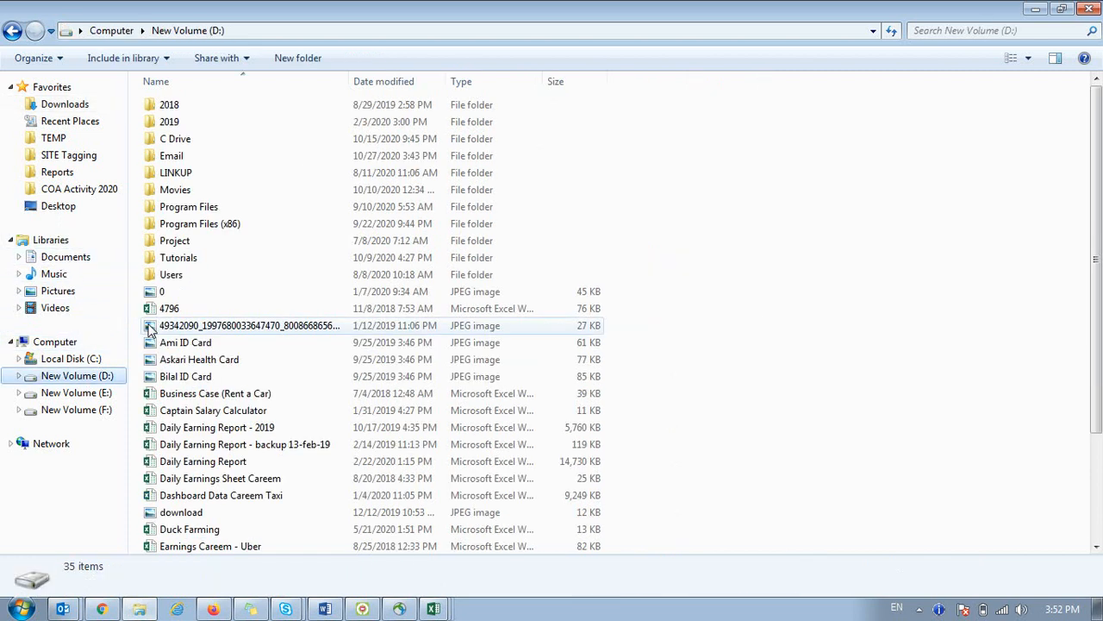
double_click(183, 139)
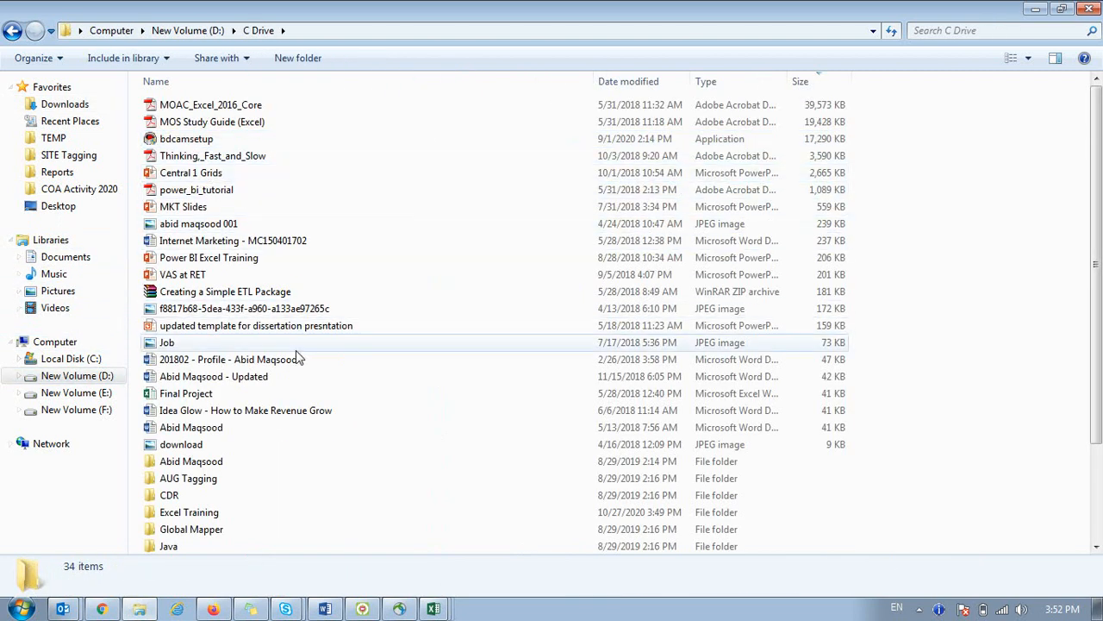
scroll(195, 496, down, 3)
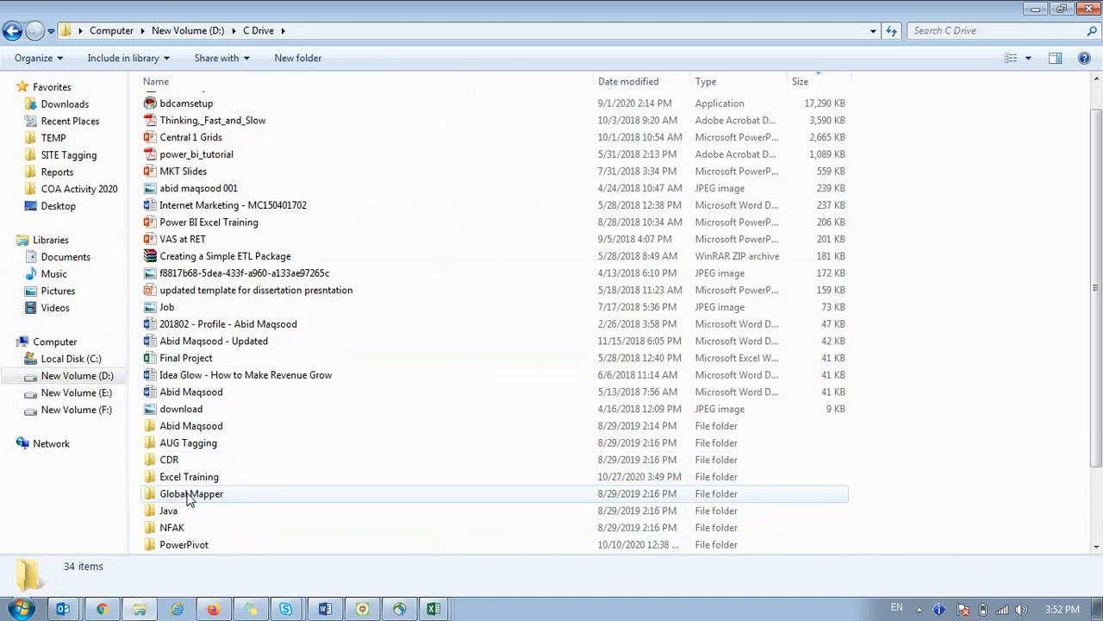
click(186, 461)
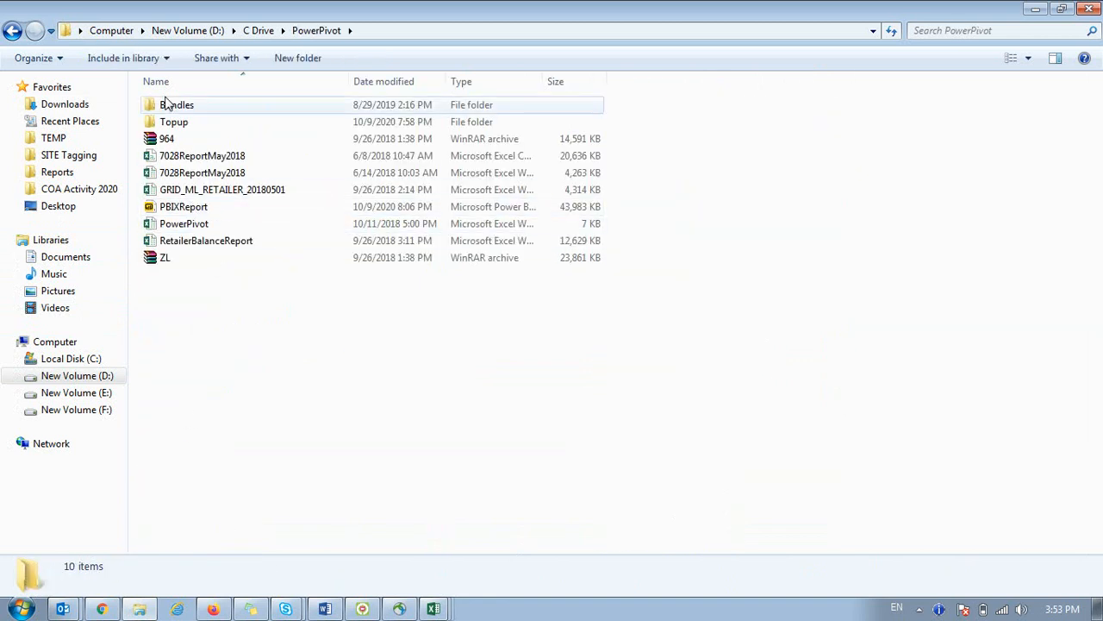
double_click(169, 106)
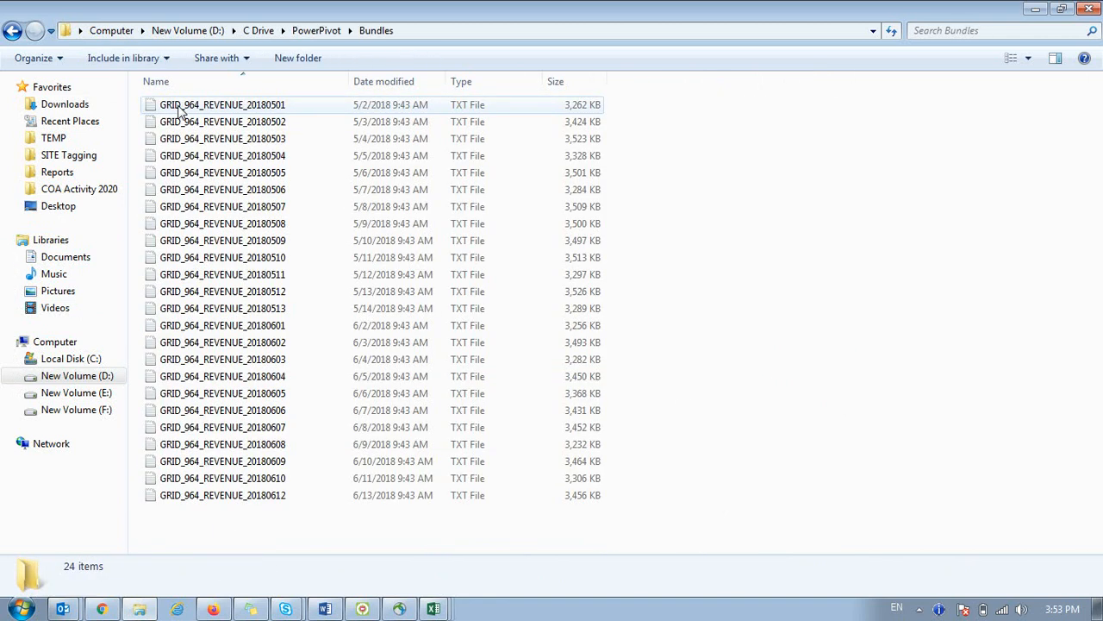
Select the GRID_964_REVENUE_20180504 file among the Bundles files and switch back to Excel.
click(181, 109)
drag(303, 523, 164, 120)
click(636, 203)
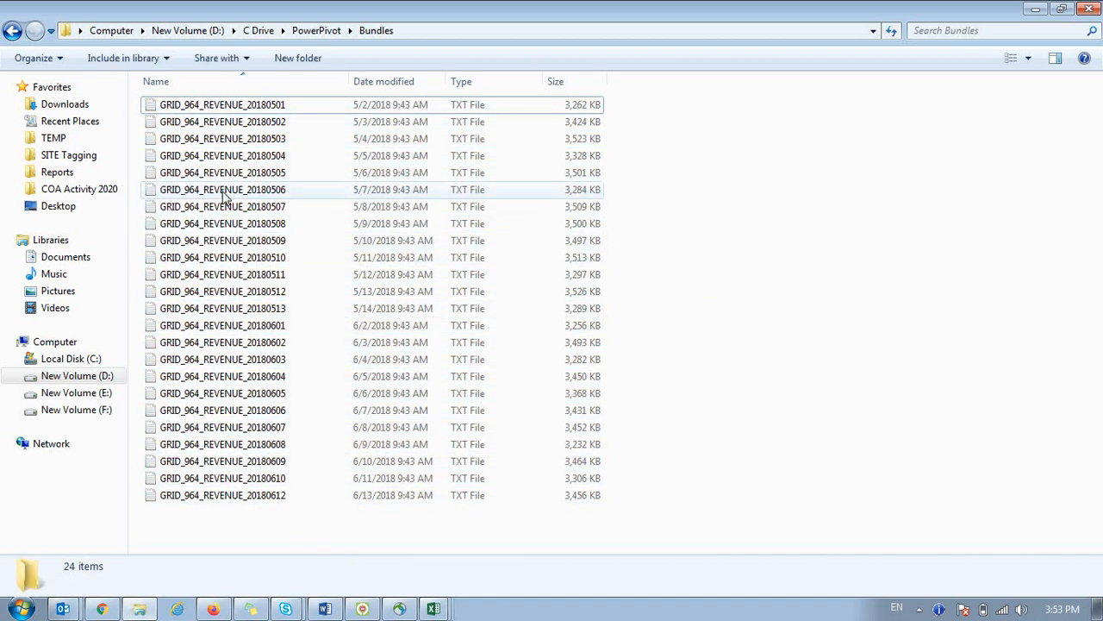
click(186, 159)
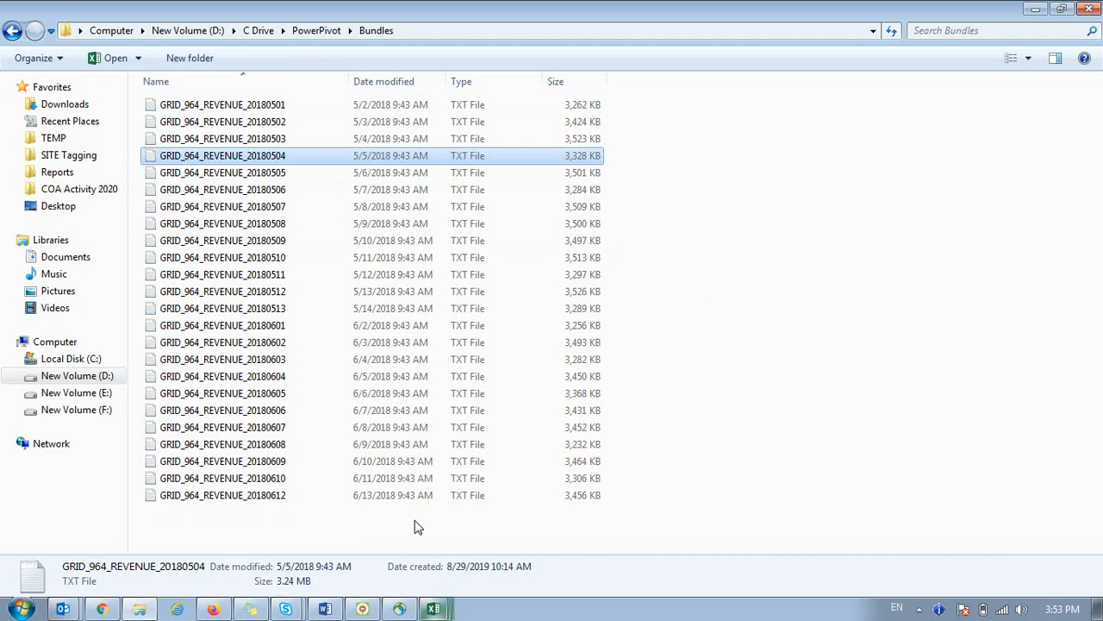
key(alt+Tab)
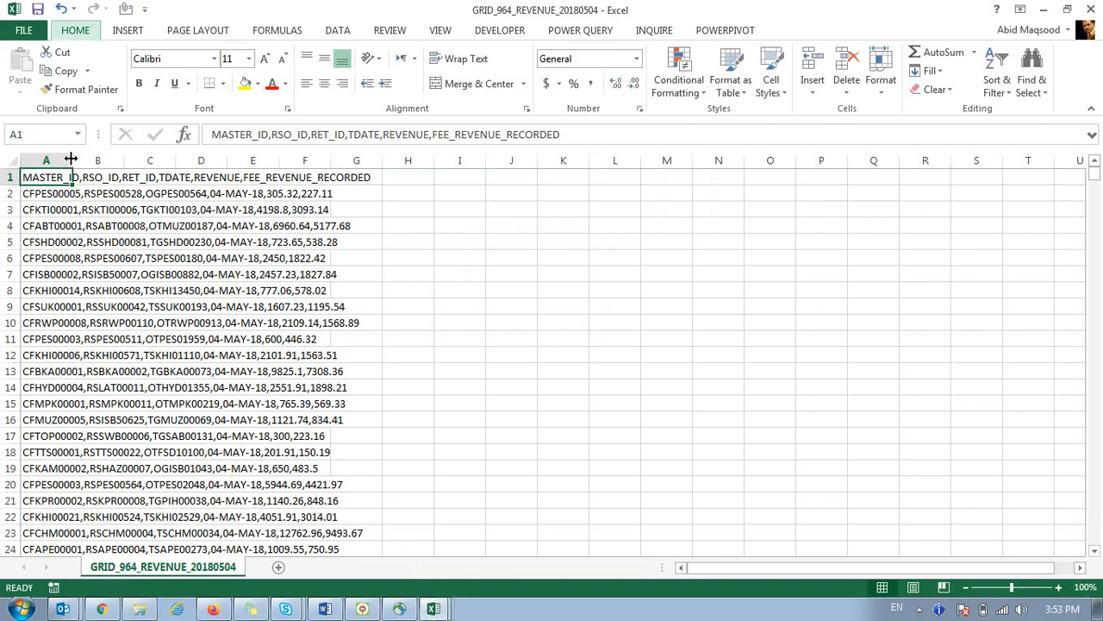
Autofit column A, then check rows A5, A11, the header and the last record of the unsplit data.
double_click(73, 160)
click(245, 340)
click(160, 244)
key(Up)
key(Up)
key(Up)
key(Up)
key(ctrl+Down)
key(ctrl+Up)
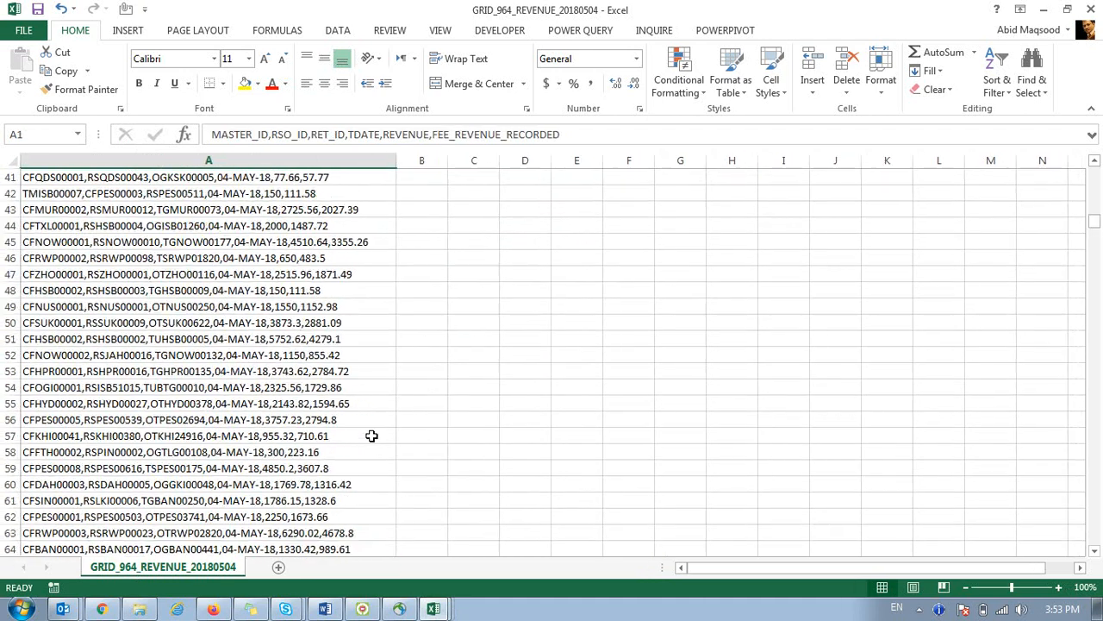
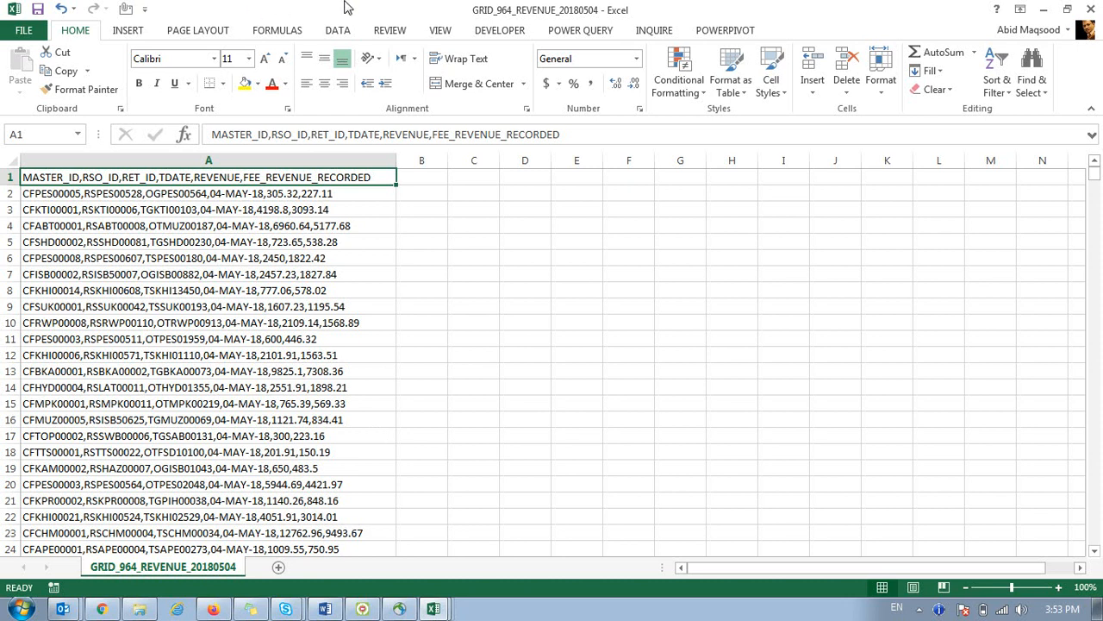
Select column A, which holds the packed comma-separated GRID_964_REVENUE_20180504 records.
key(ctrl+n)
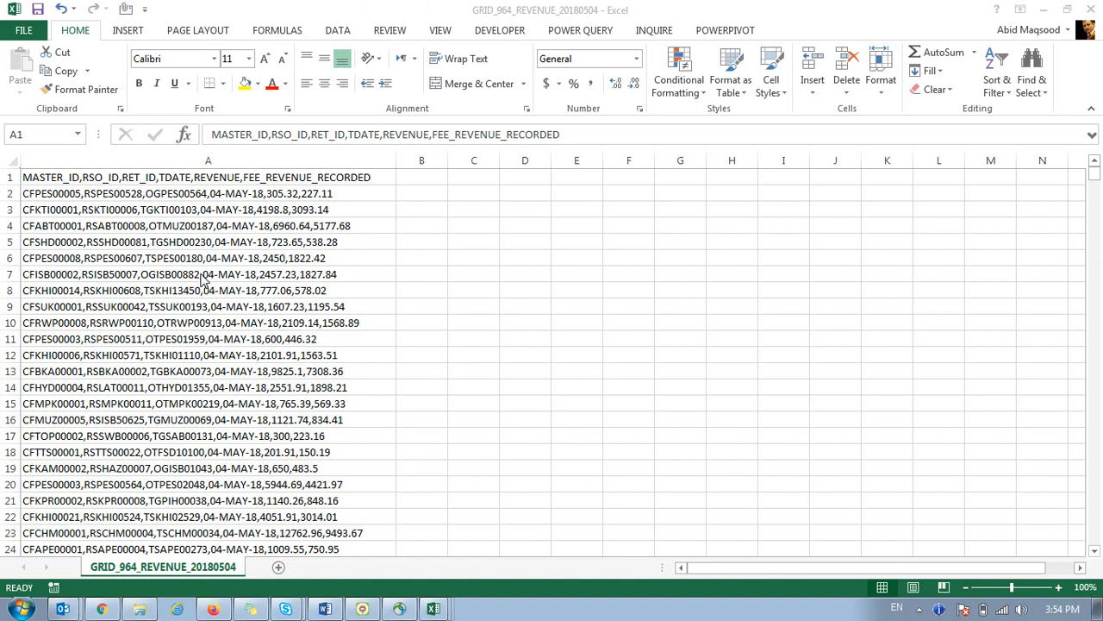
click(59, 162)
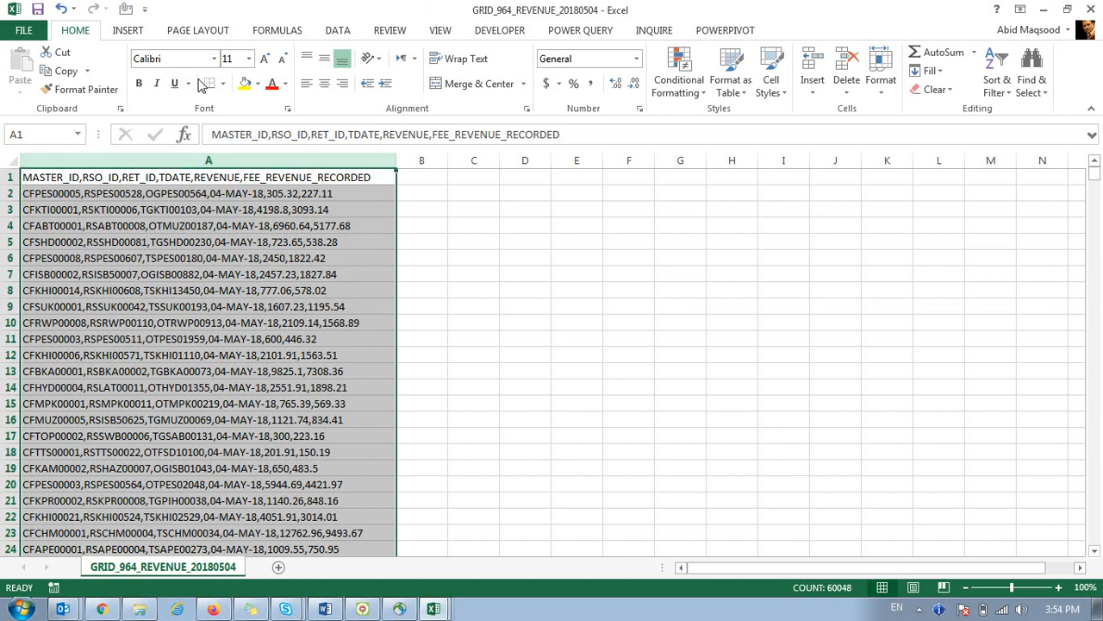
Split column A on commas with Text to Columns, spreading MASTER_ID through FEE_REVENUE_RECORDED across A–F.
click(338, 33)
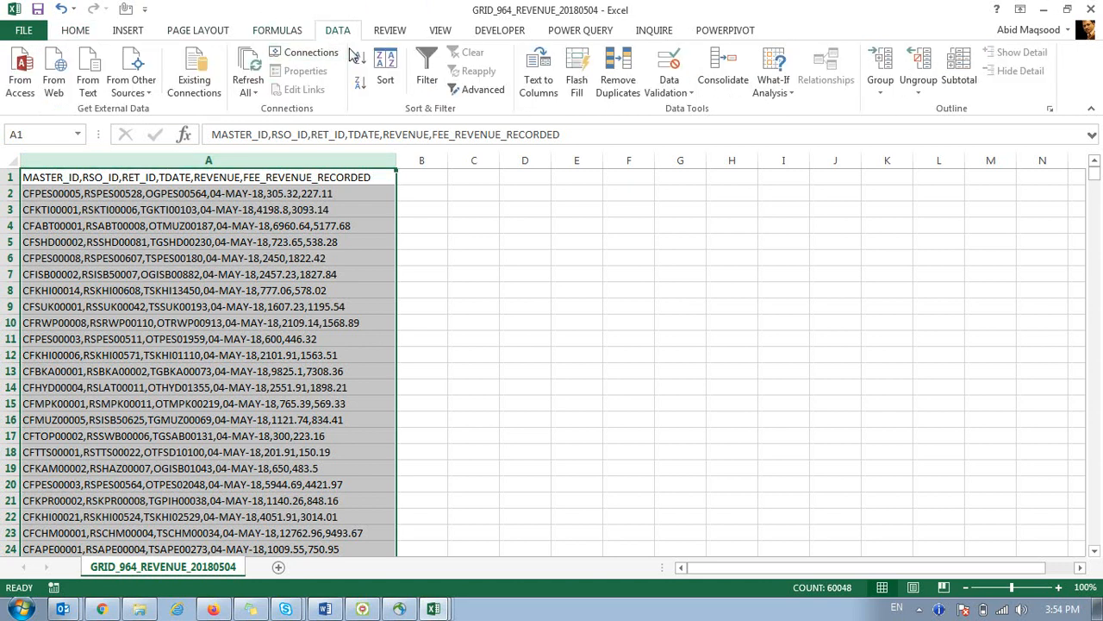
click(541, 60)
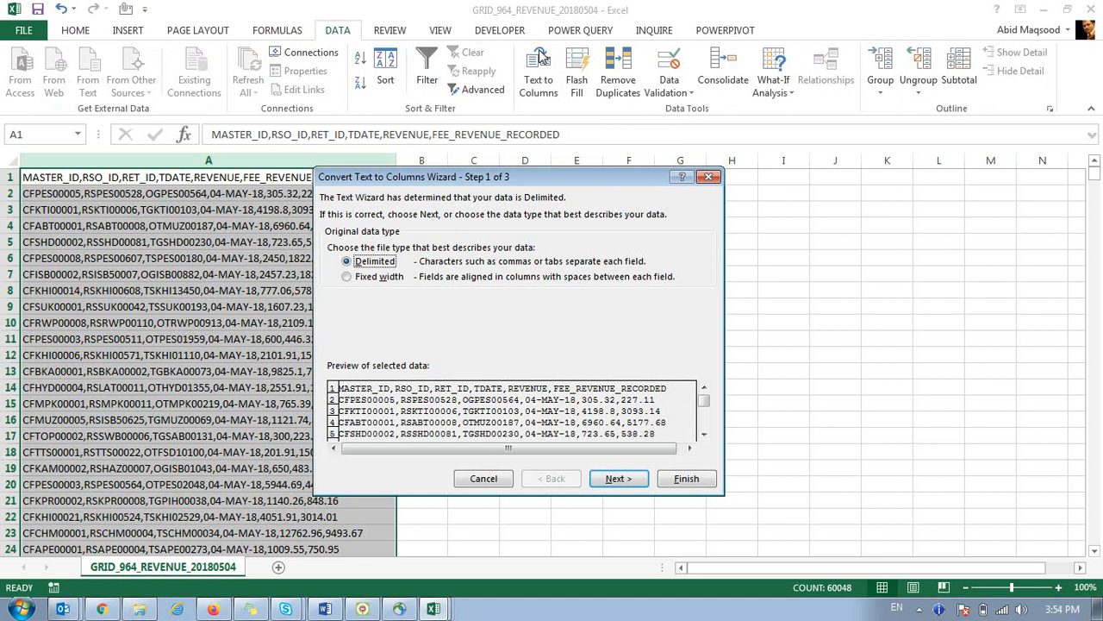
drag(520, 188, 690, 115)
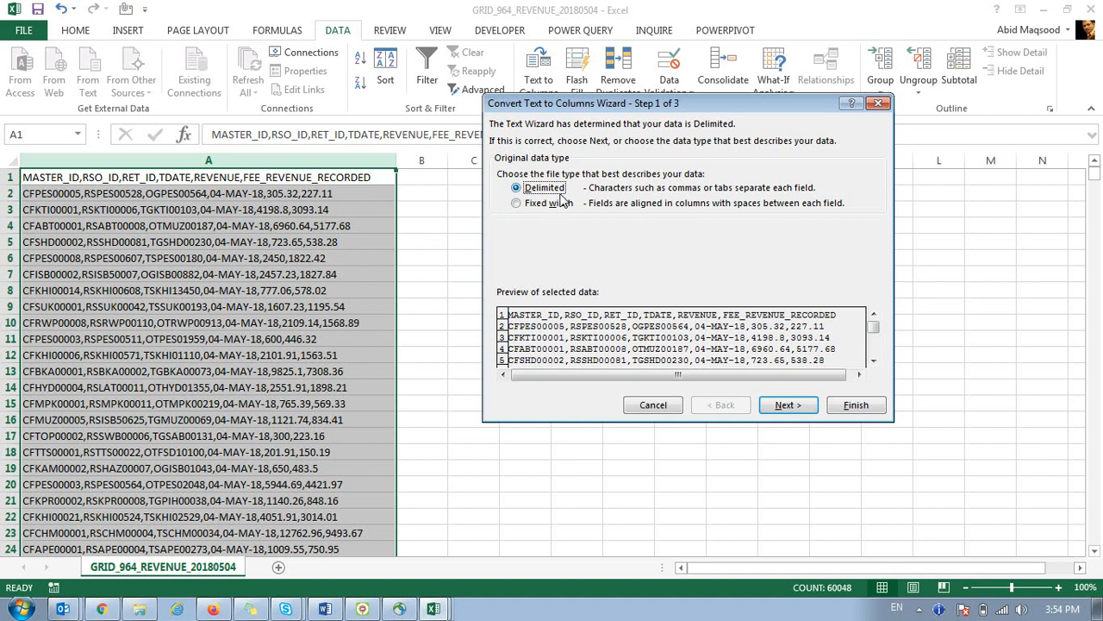
click(550, 204)
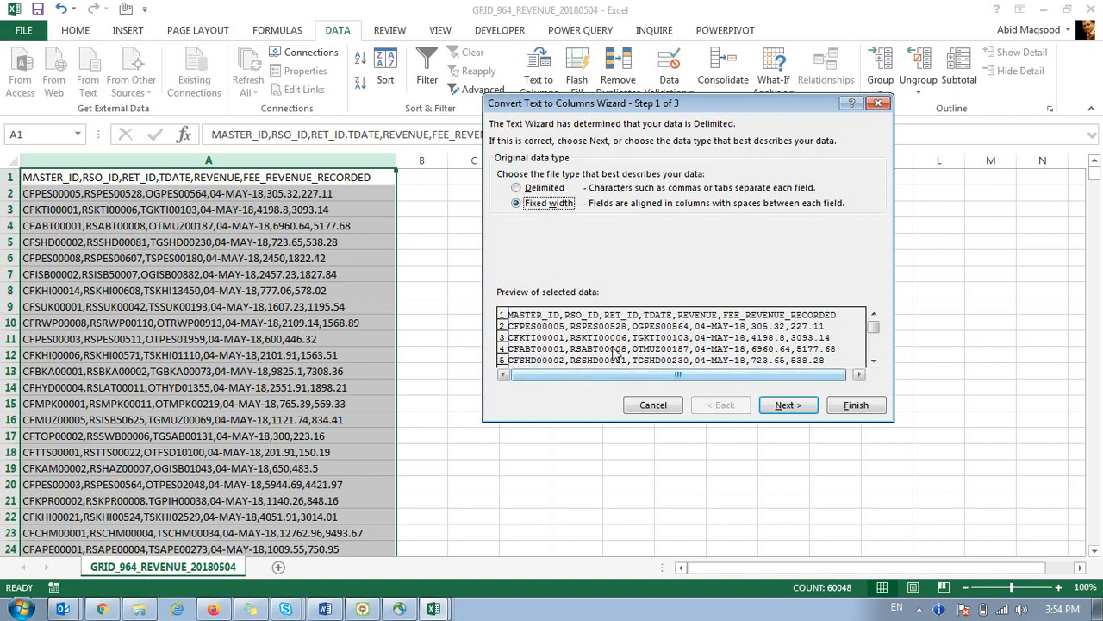
click(542, 192)
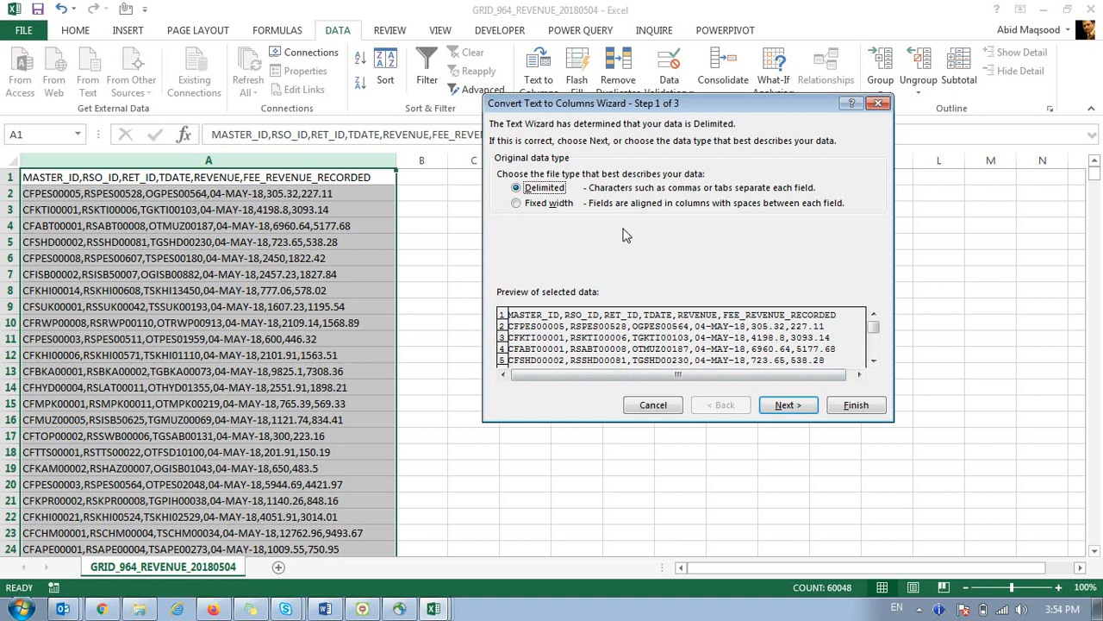
click(784, 405)
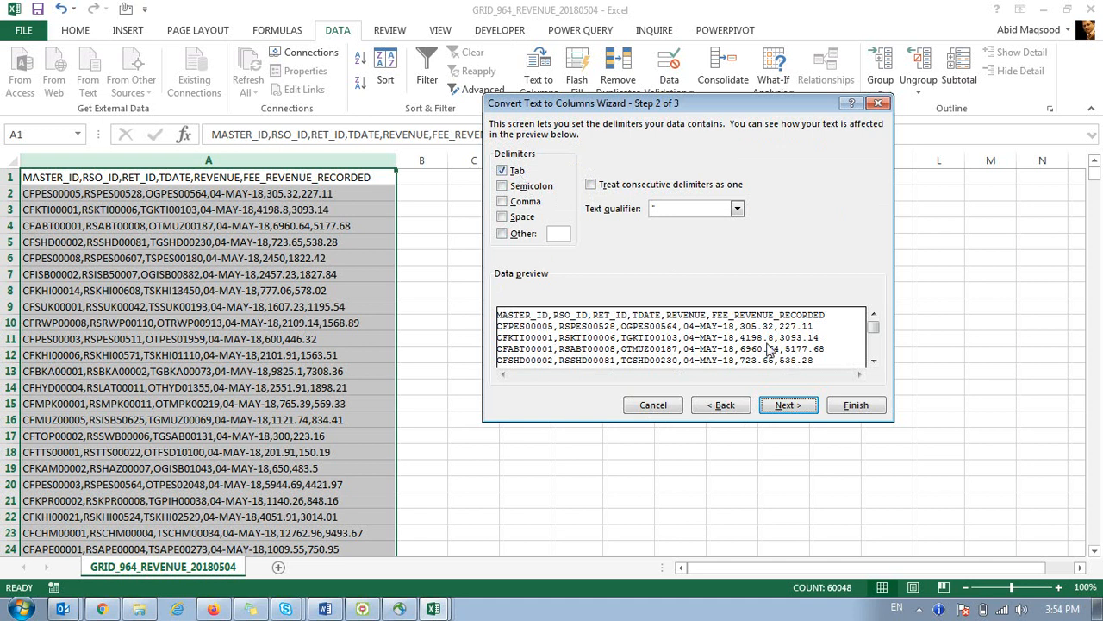
click(502, 202)
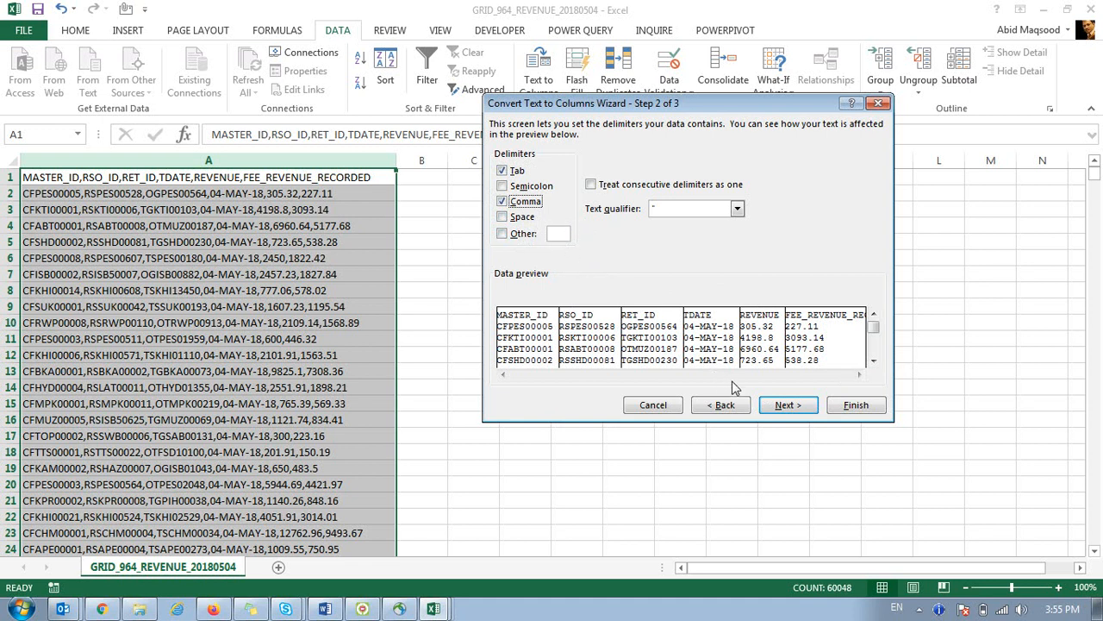
click(779, 406)
click(856, 410)
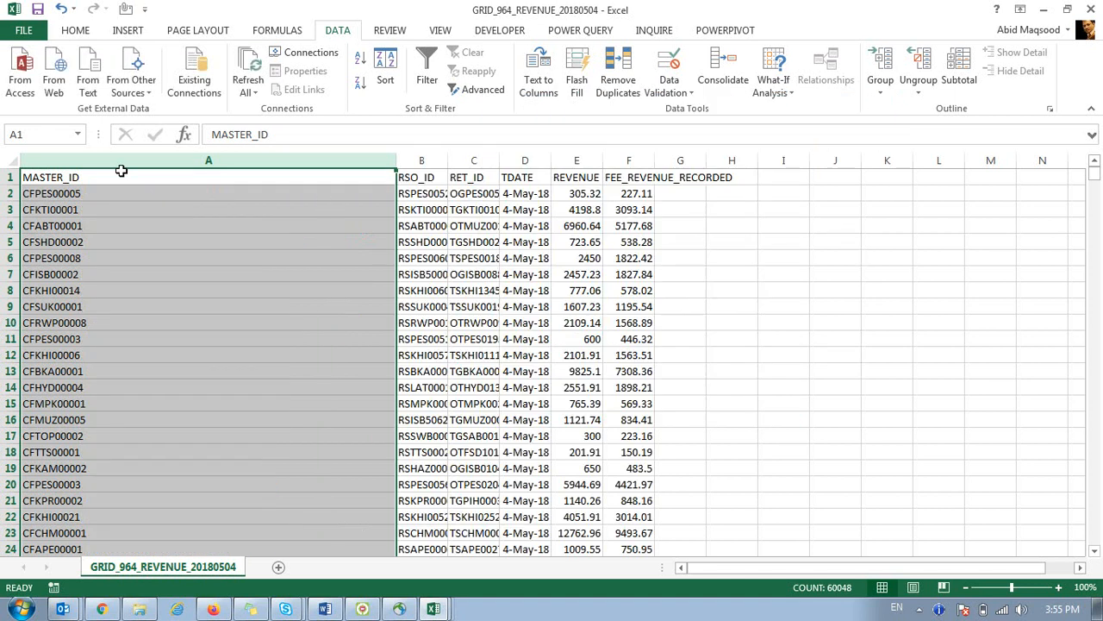
AutoFit every column of the split data, then jump to its last row and back.
click(13, 156)
double_click(395, 161)
click(147, 209)
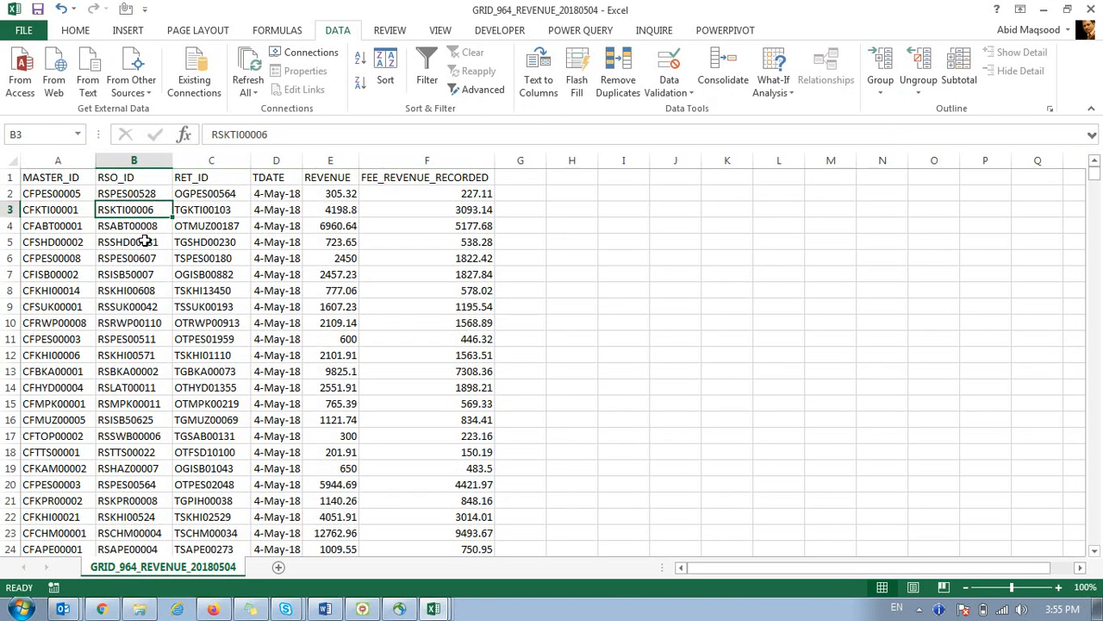
key(ctrl+Down)
key(ctrl+Up)
key(Down)
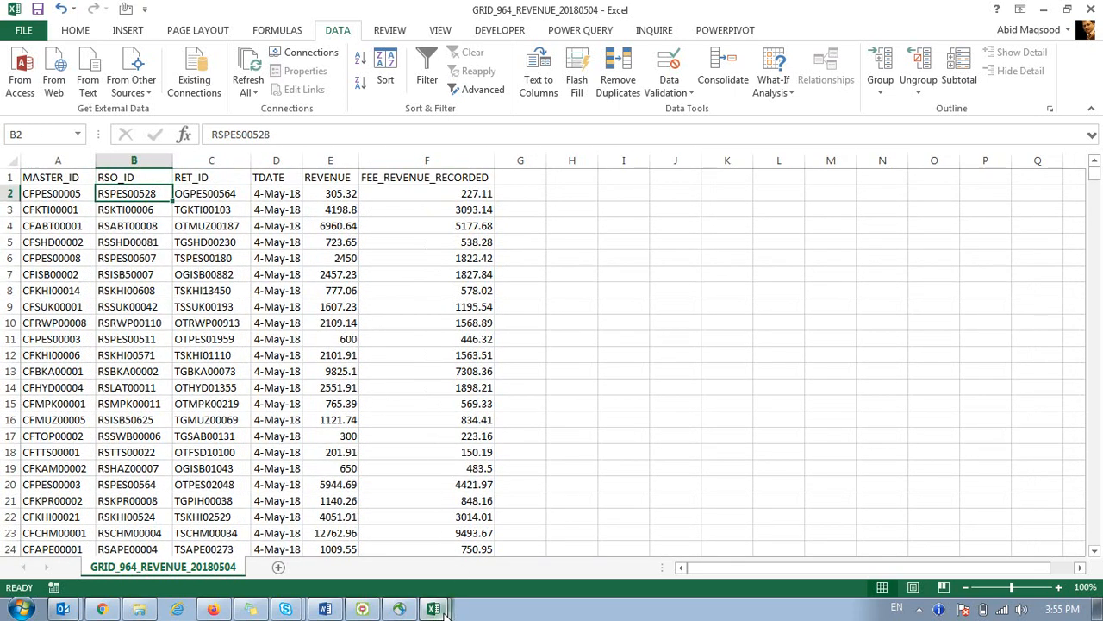
Glance at the Data Validation topic in the Book1 course outline, then return to GRID_964_REVENUE.
click(395, 502)
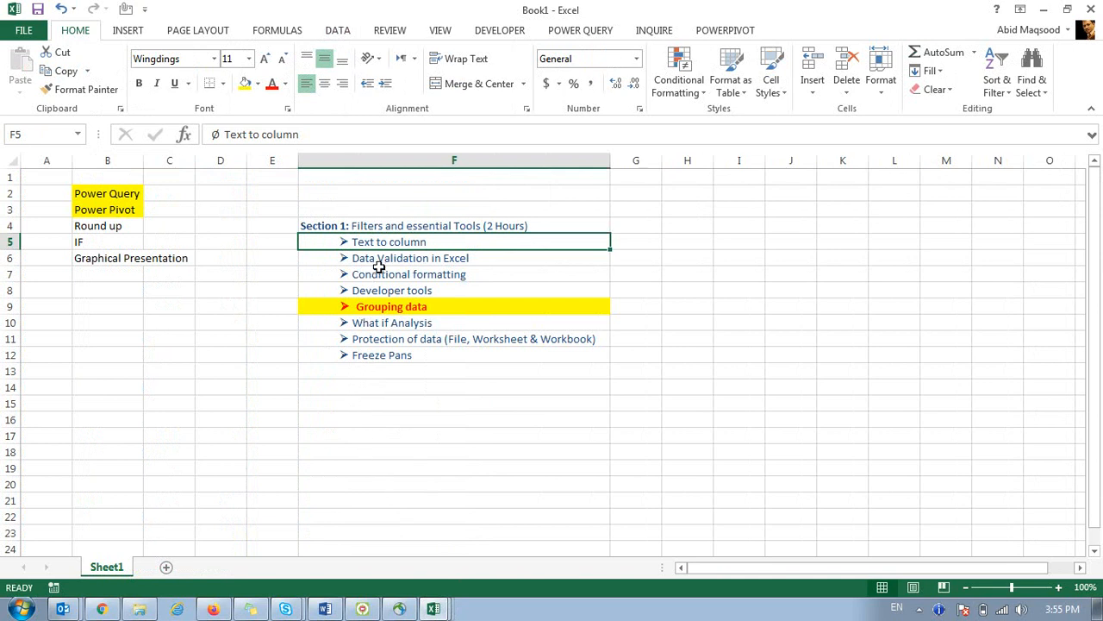
click(379, 262)
click(430, 607)
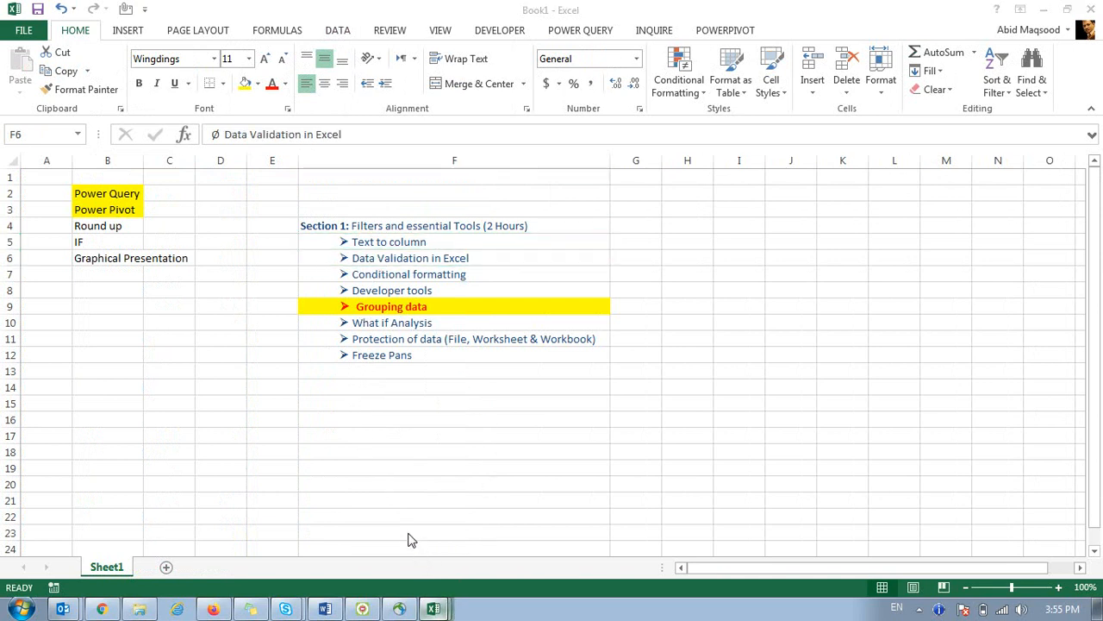
click(440, 349)
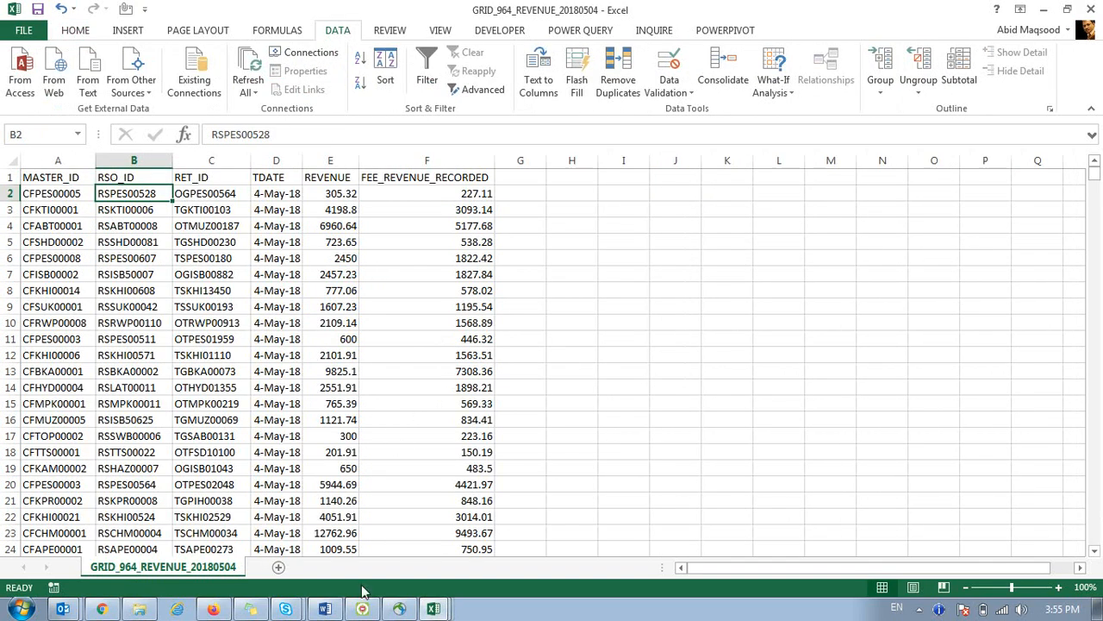
click(440, 613)
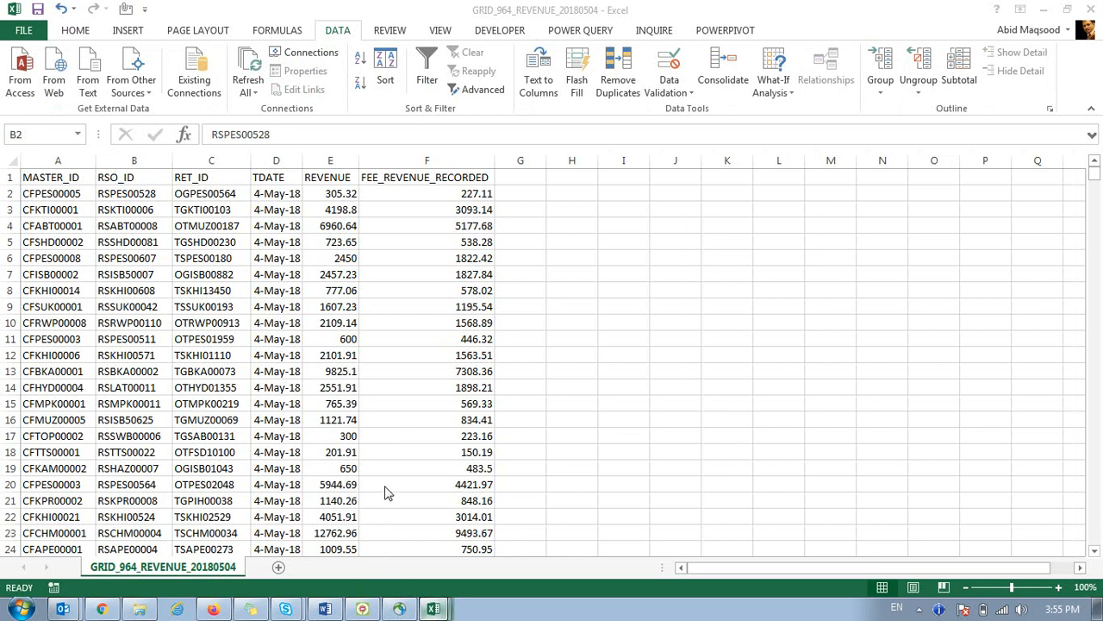
Switch to the Revenue - Report a6a67f471 workbook and select empty cell H2.
key(ctrl+Tab)
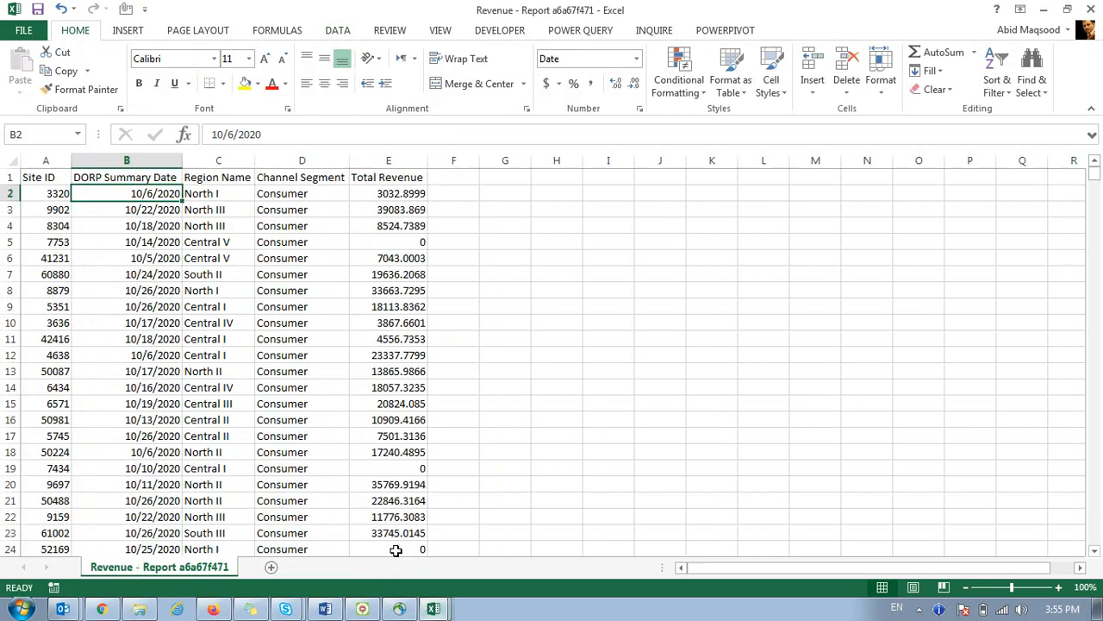
click(308, 221)
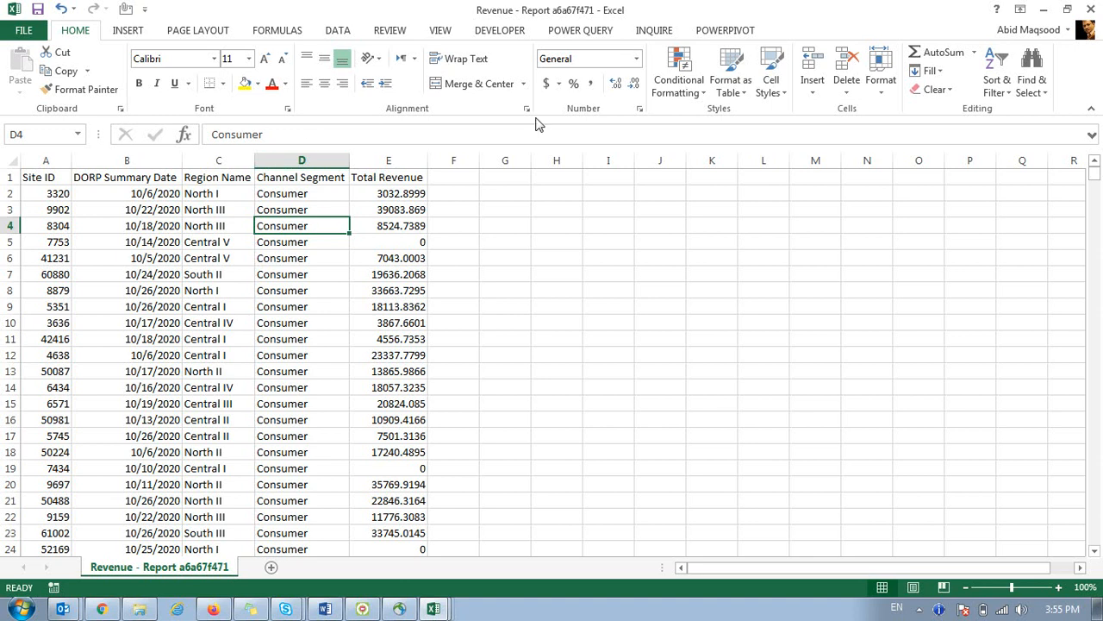
click(578, 189)
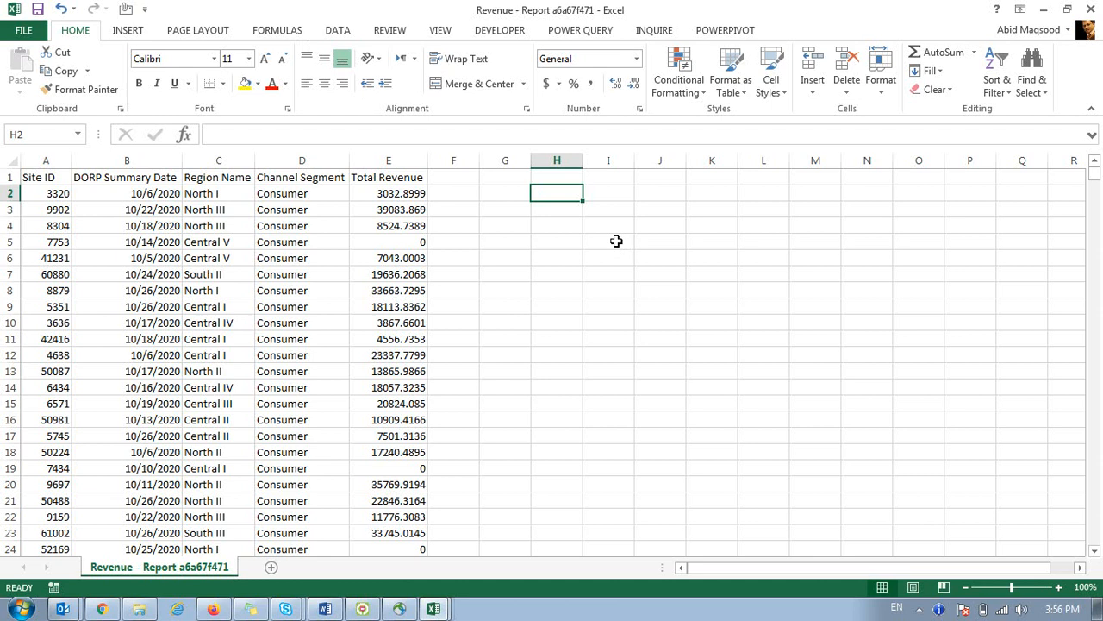
Enter 'Are you Agree' in H2, with Q and A headings in H1 and I1.
text(Are you)
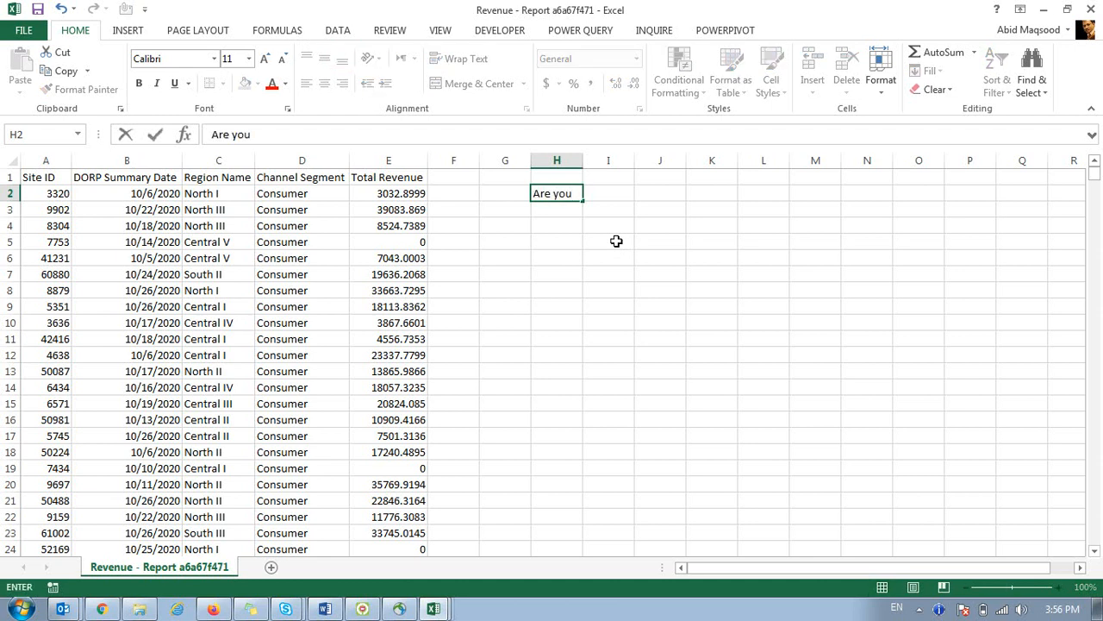
text( Agree)
key(Tab)
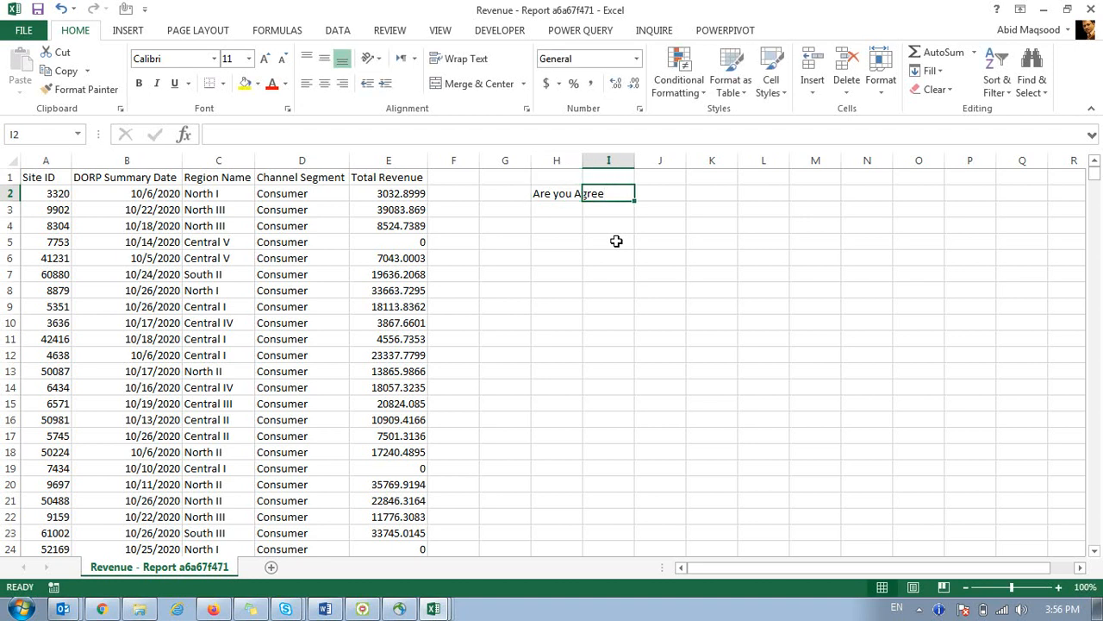
key(Left)
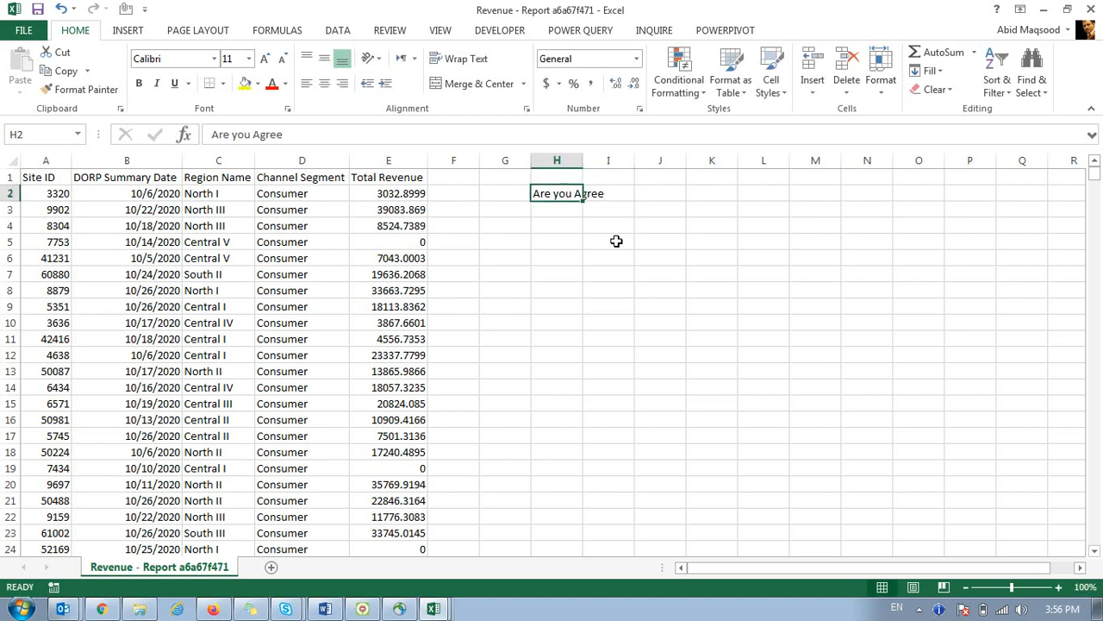
key(Up)
text(Q)
key(Tab)
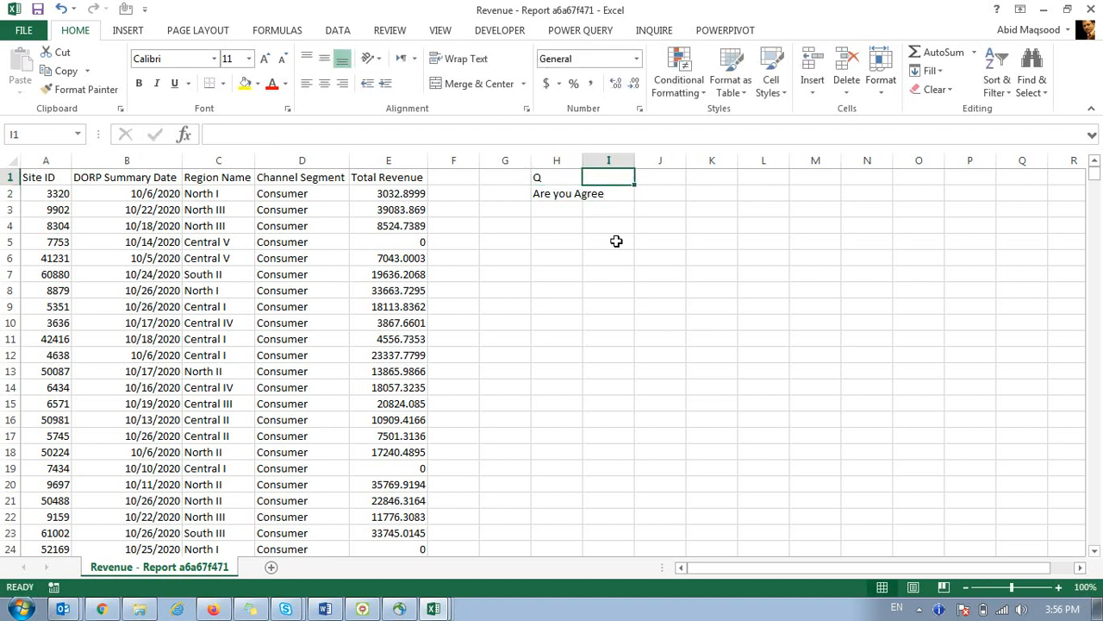
text(A)
key(Return)
List the answer formats Y /N, Yes / No and OK / Not OK in I2 to I4.
key(Right)
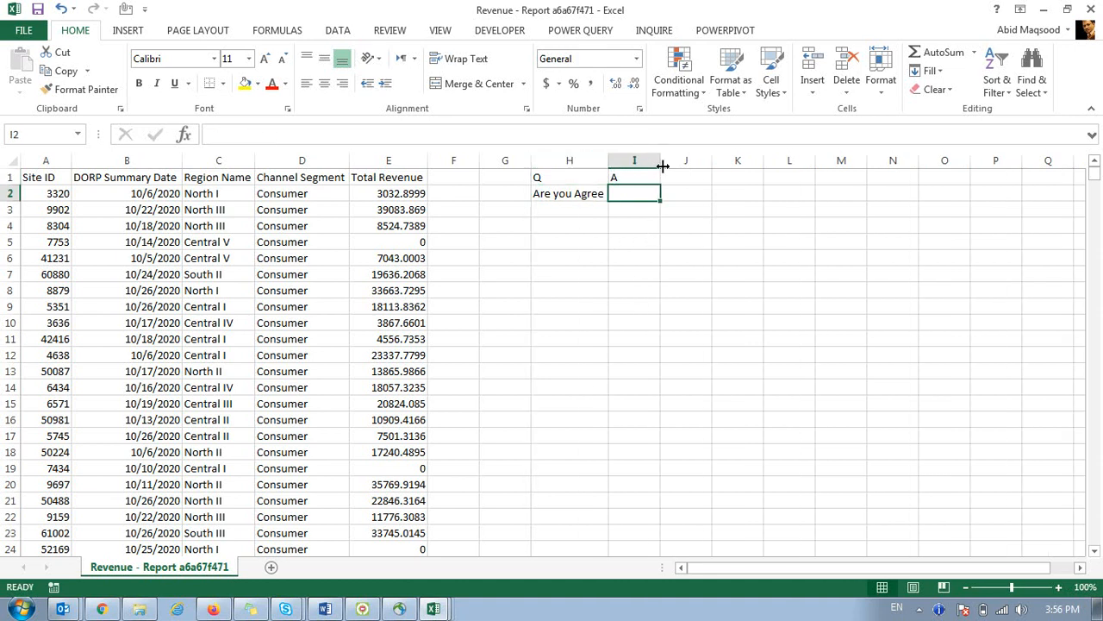
text(Y /N)
key(Return)
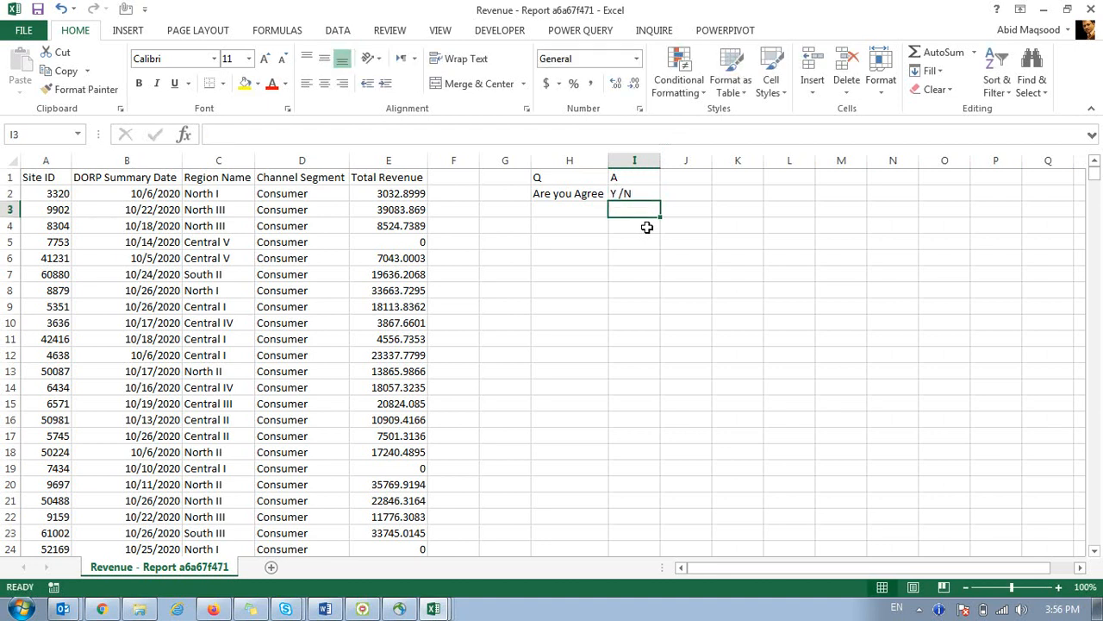
text(Yes / No)
key(Return)
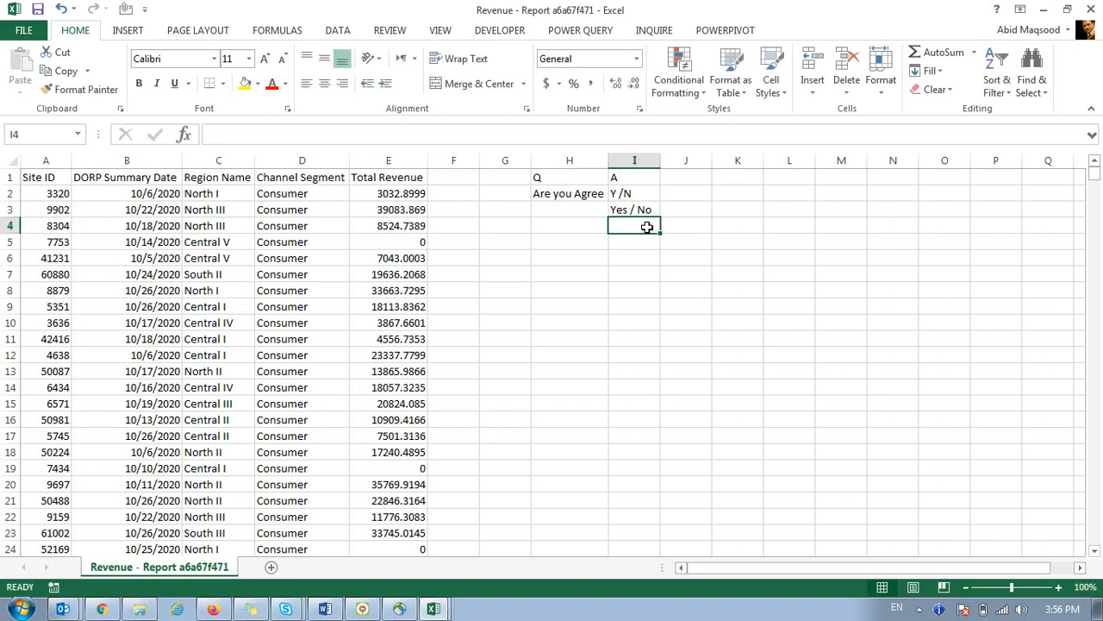
text(OK)
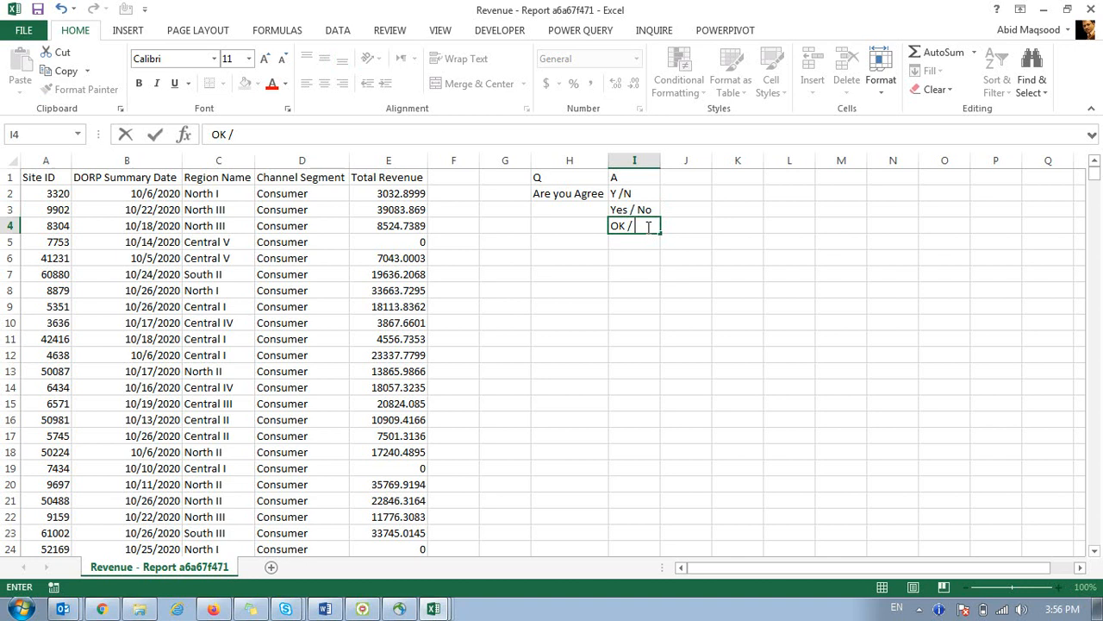
text( / Not OK)
key(Return)
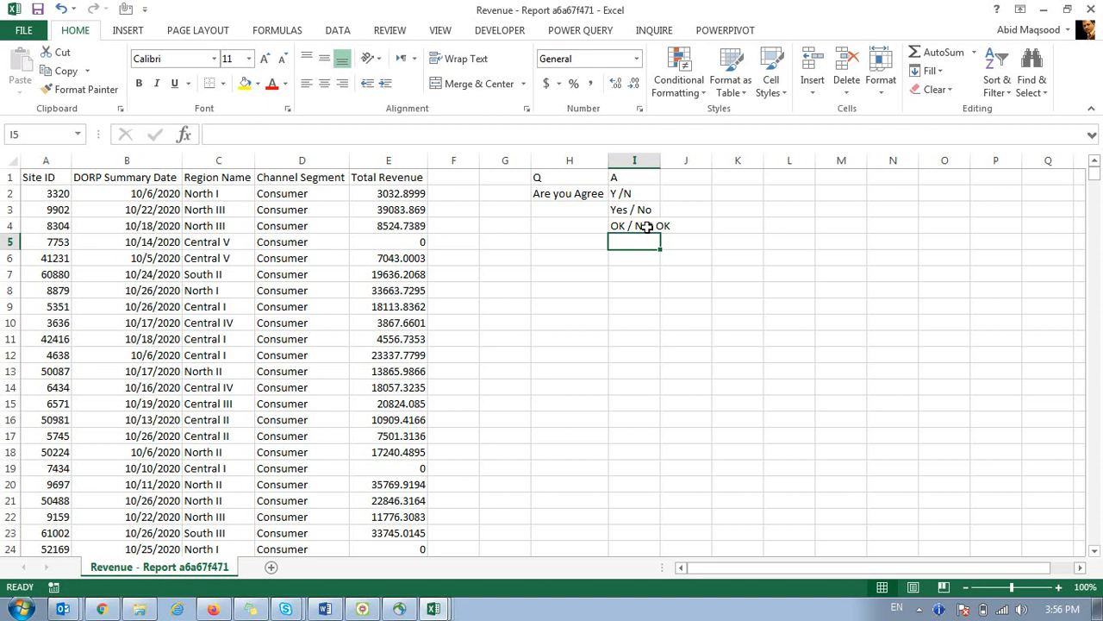
Type Yes and No into M2 and M3 and select both cells.
click(831, 196)
text(Yes)
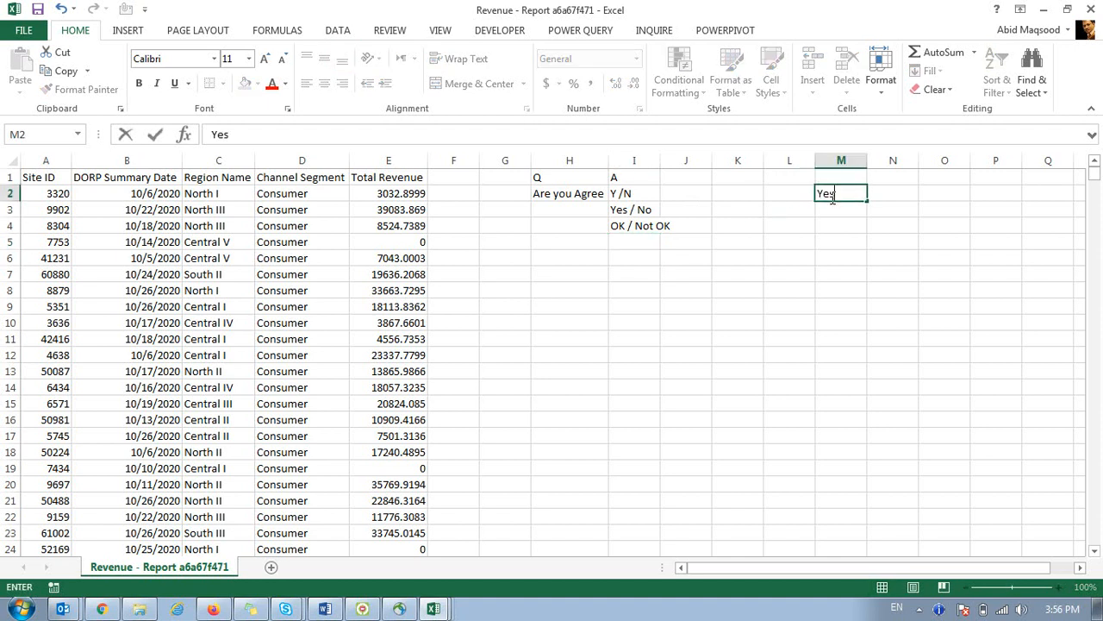
key(Return)
text(No)
key(Return)
drag(831, 197, 831, 211)
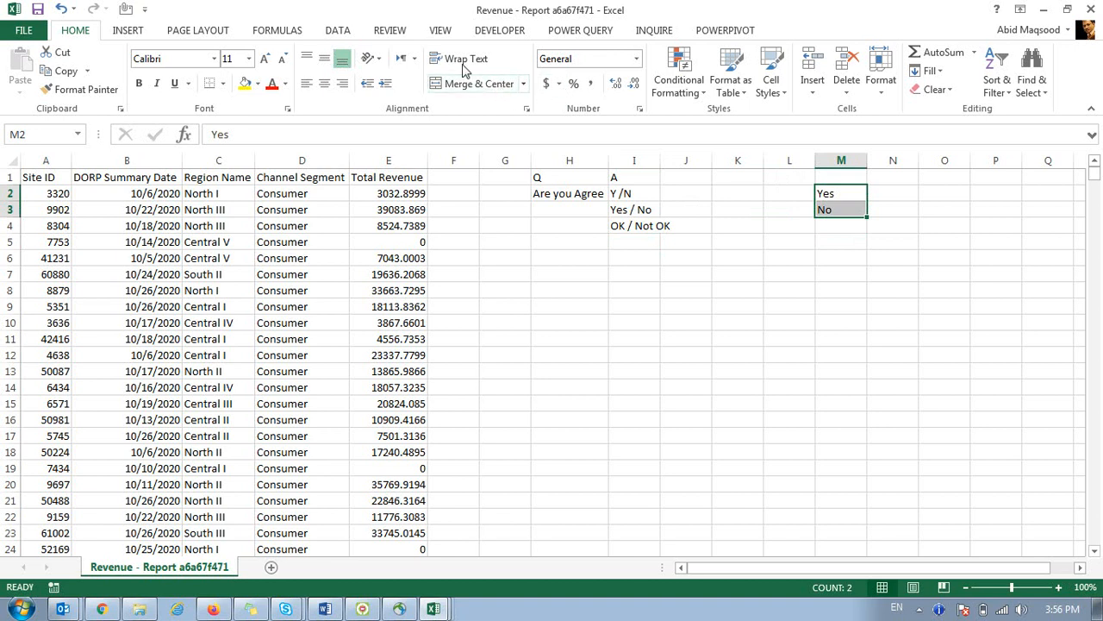
click(336, 31)
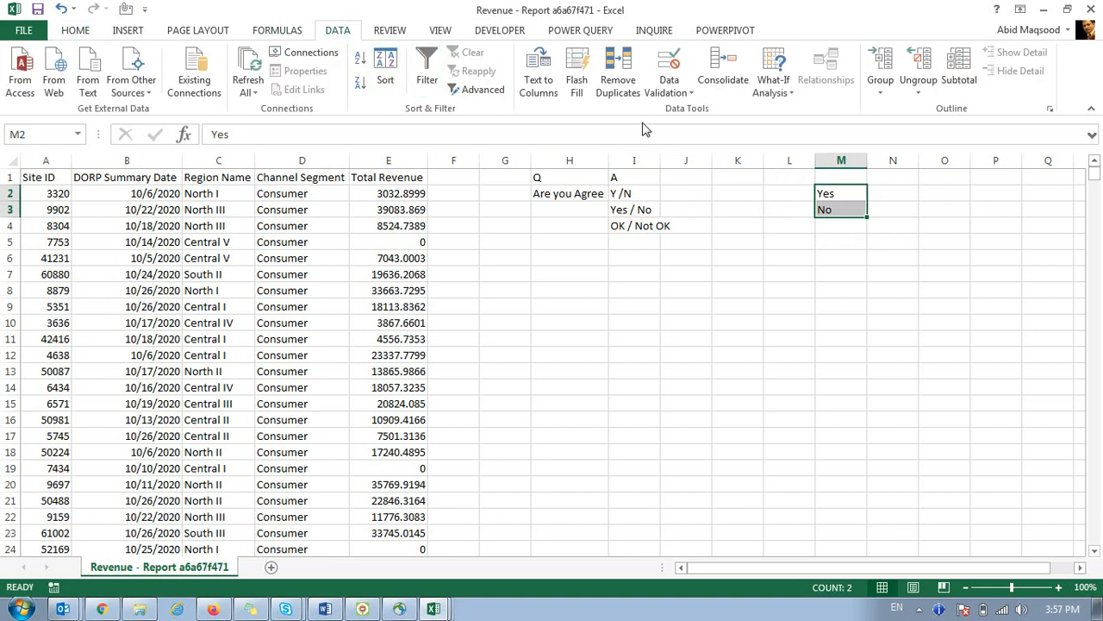
click(671, 69)
drag(662, 146, 601, 214)
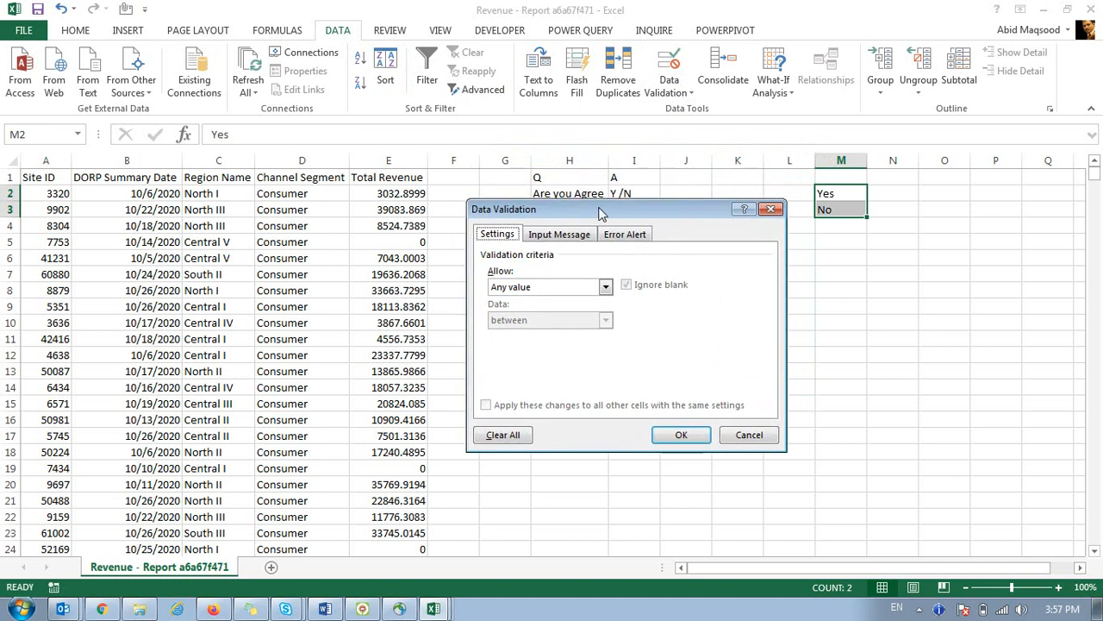
click(556, 238)
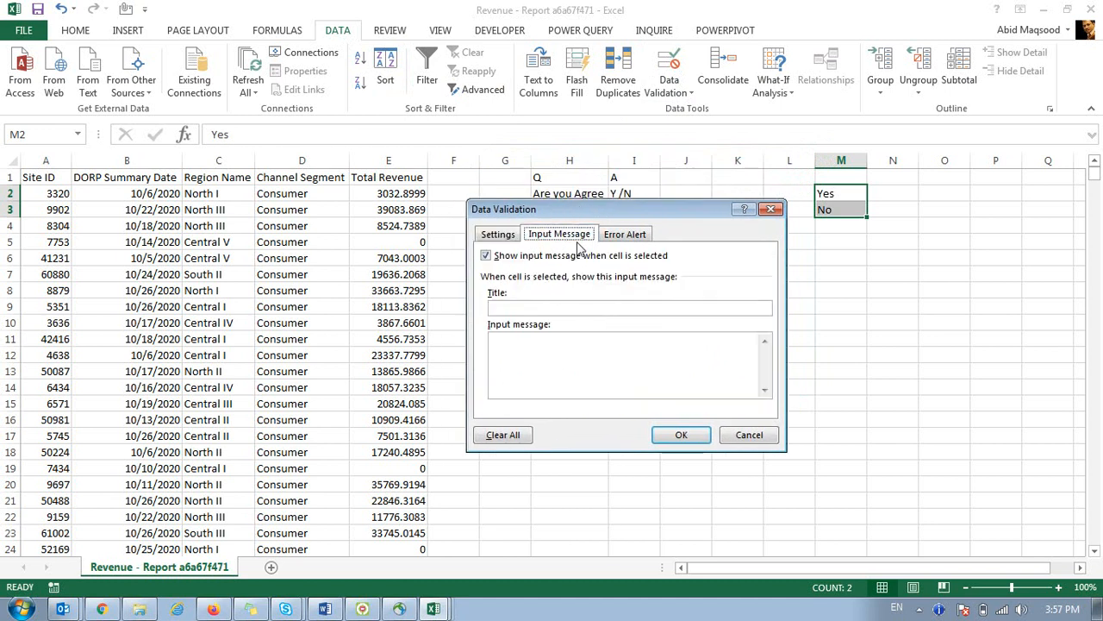
click(617, 244)
click(496, 241)
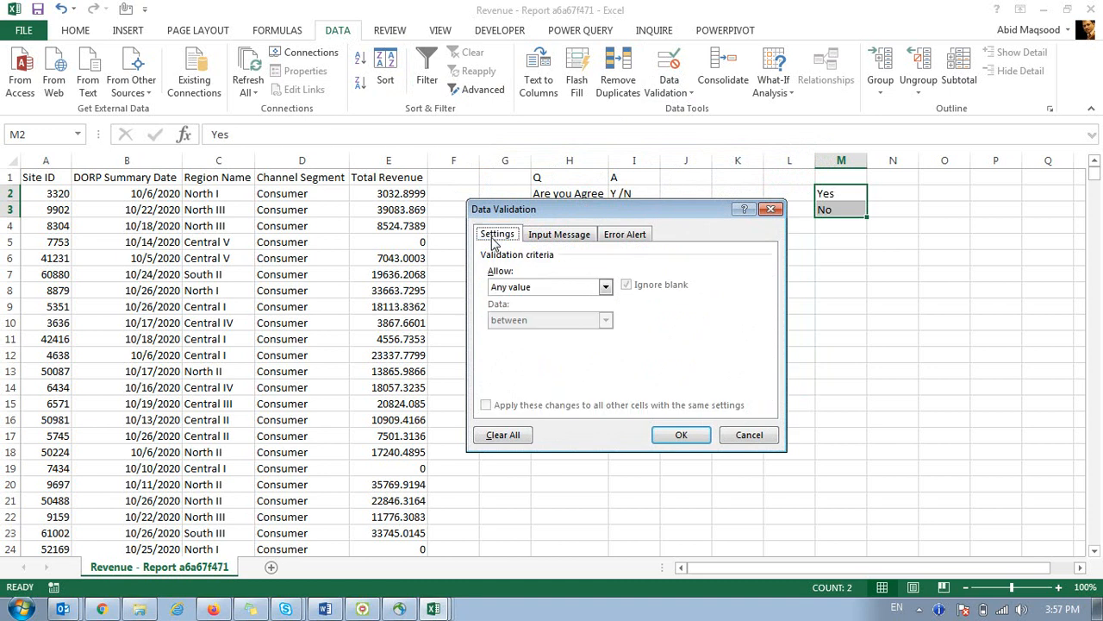
click(546, 293)
click(517, 334)
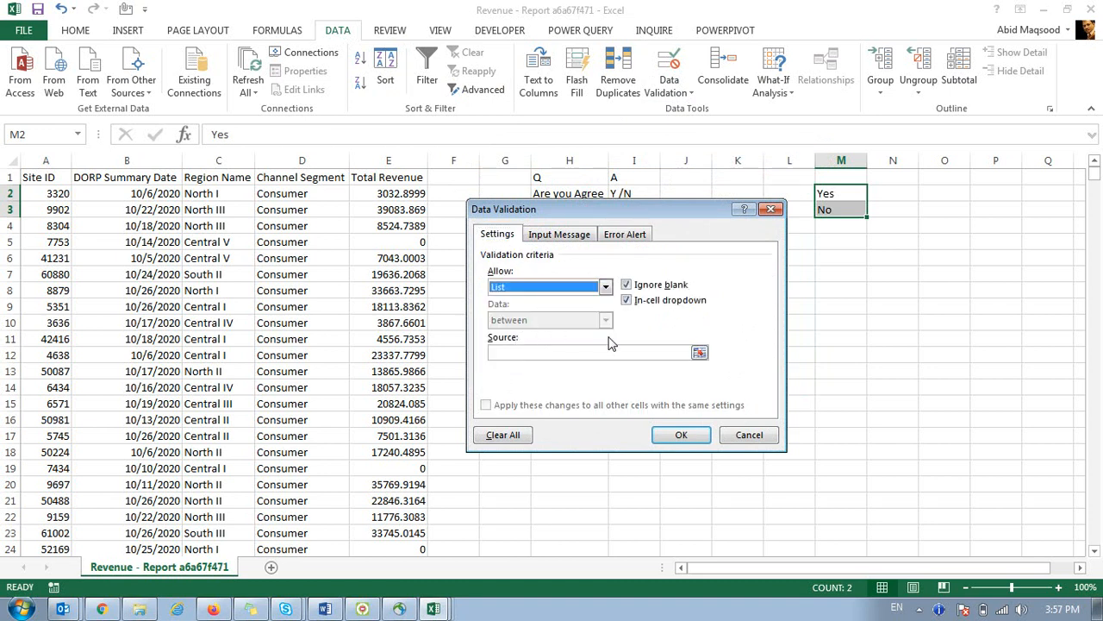
click(698, 357)
click(699, 356)
drag(830, 193, 838, 211)
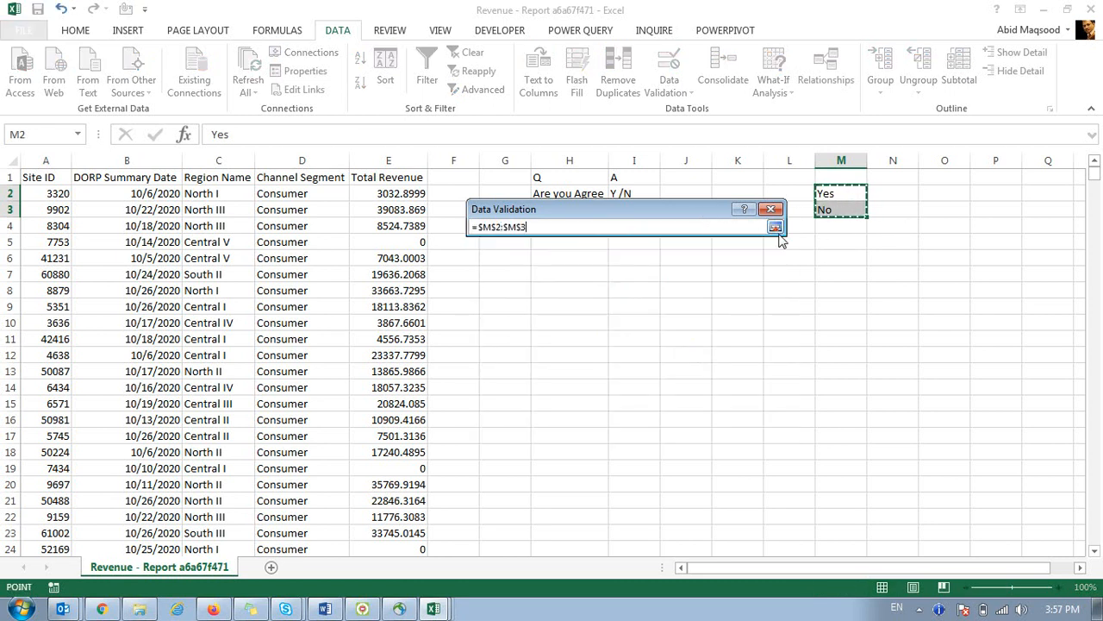
drag(743, 214, 790, 355)
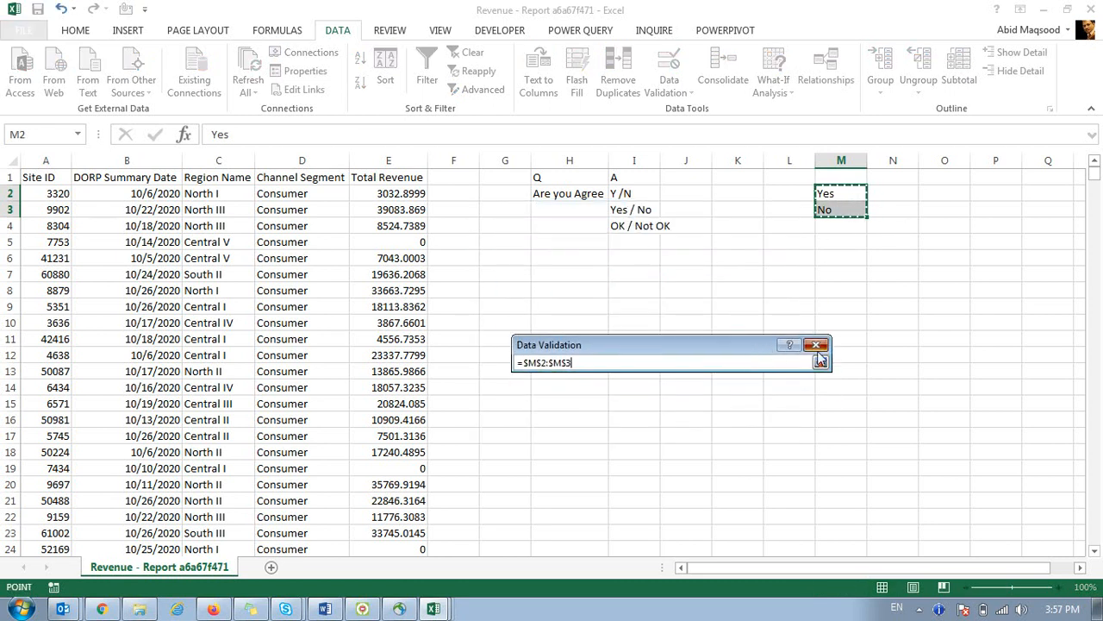
click(819, 362)
click(814, 346)
click(789, 256)
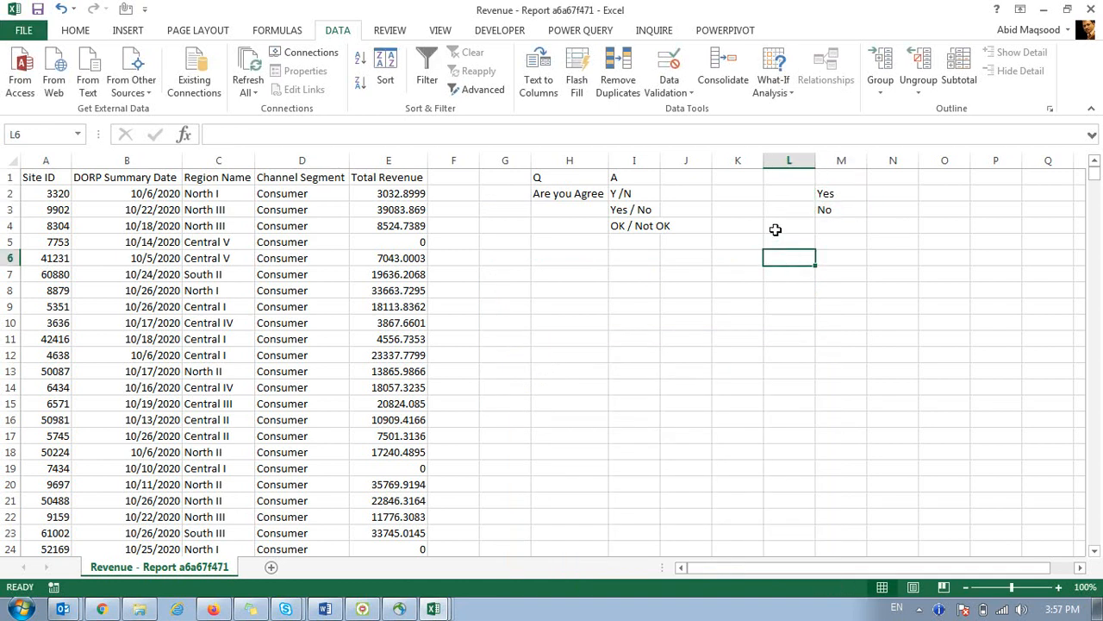
drag(826, 194, 832, 205)
click(747, 173)
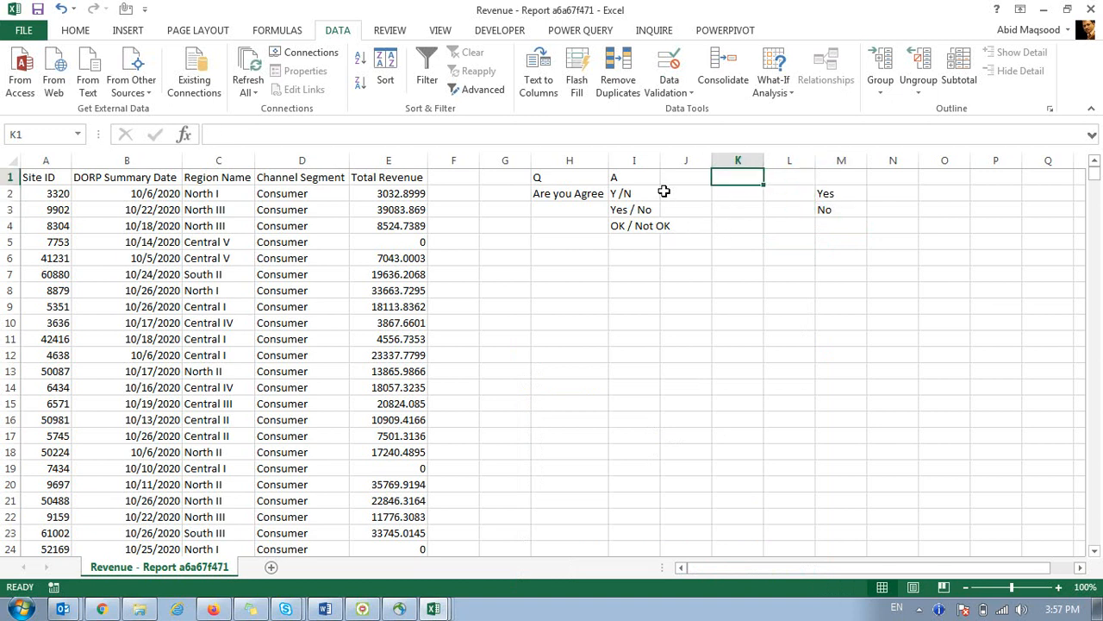
Give K1 a List data validation sourced from =$M$2:$M$3.
click(669, 67)
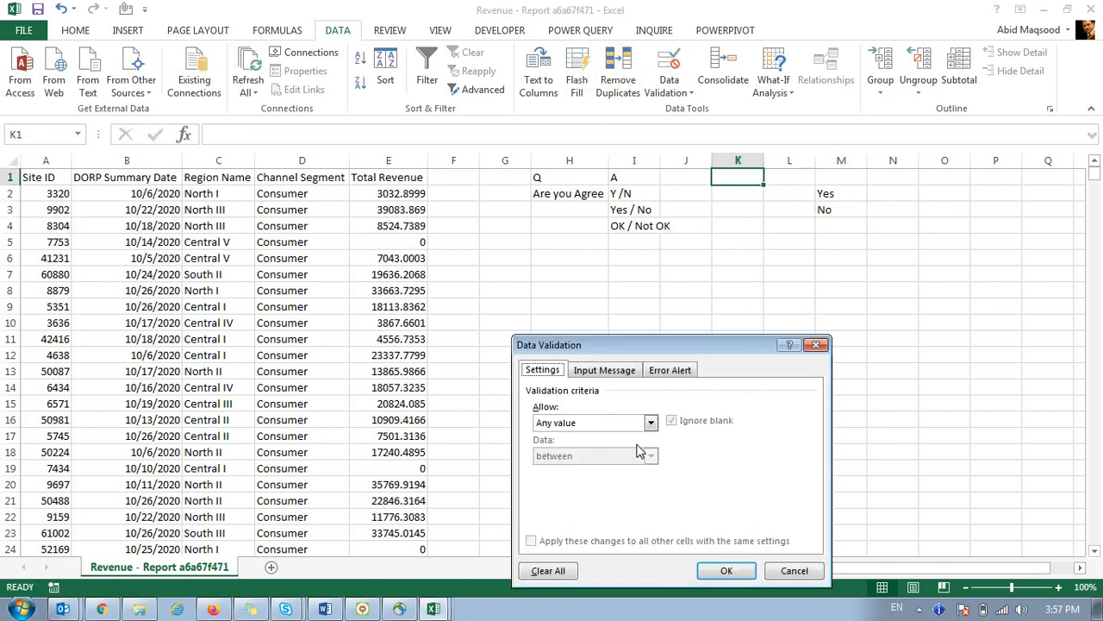
click(650, 422)
click(603, 471)
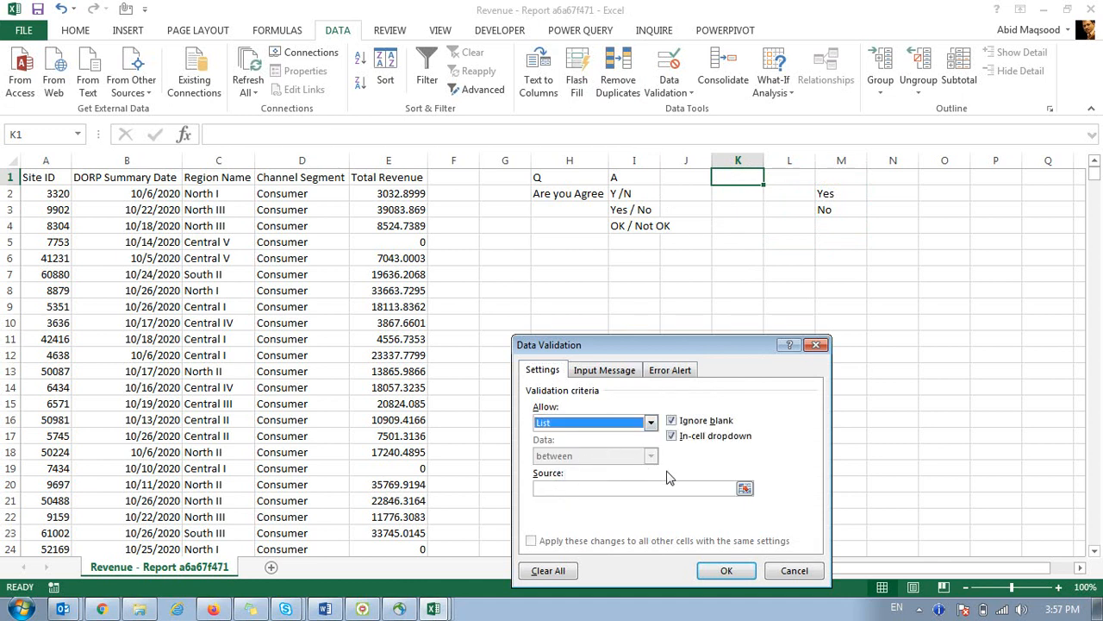
click(745, 487)
drag(830, 193, 841, 211)
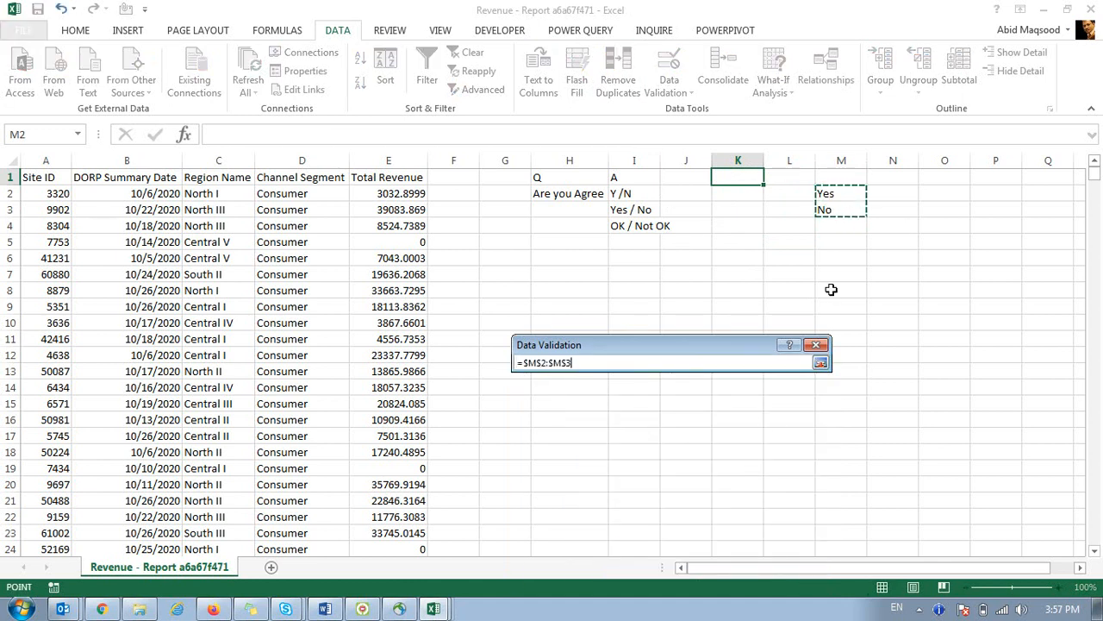
click(821, 362)
click(728, 569)
click(738, 314)
click(738, 177)
Copy K1's Yes/No dropdown into I2 and I3, replacing the Y /N entry.
key(ctrl+c)
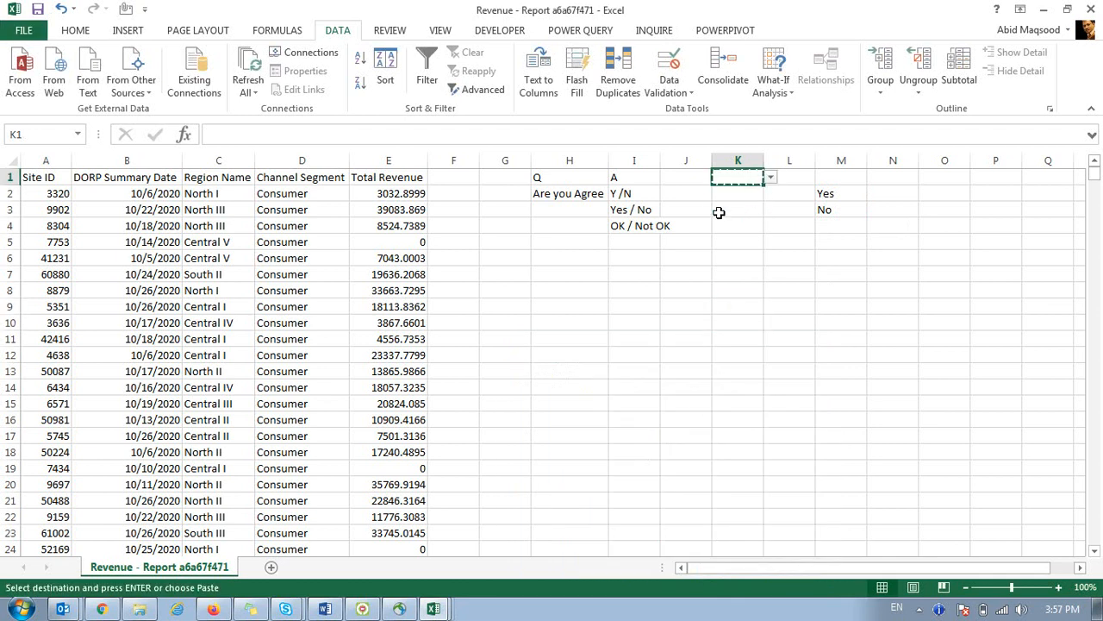
click(650, 193)
key(ctrl+v)
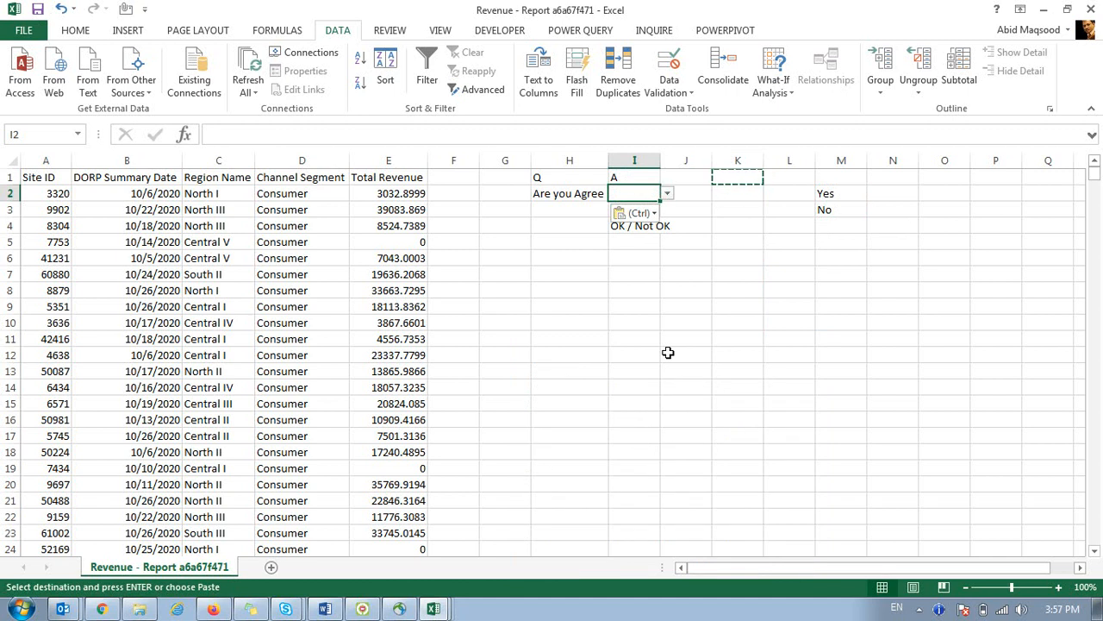
key(Escape)
key(Down)
key(ctrl+c)
key(Up)
key(ctrl+c)
Clear the leftover OK / Not OK text and show I2's Yes/No choices.
key(Down)
key(Return)
key(Down)
key(Delete)
key(Up)
key(Up)
key(Down)
key(Down)
key(Up)
key(Up)
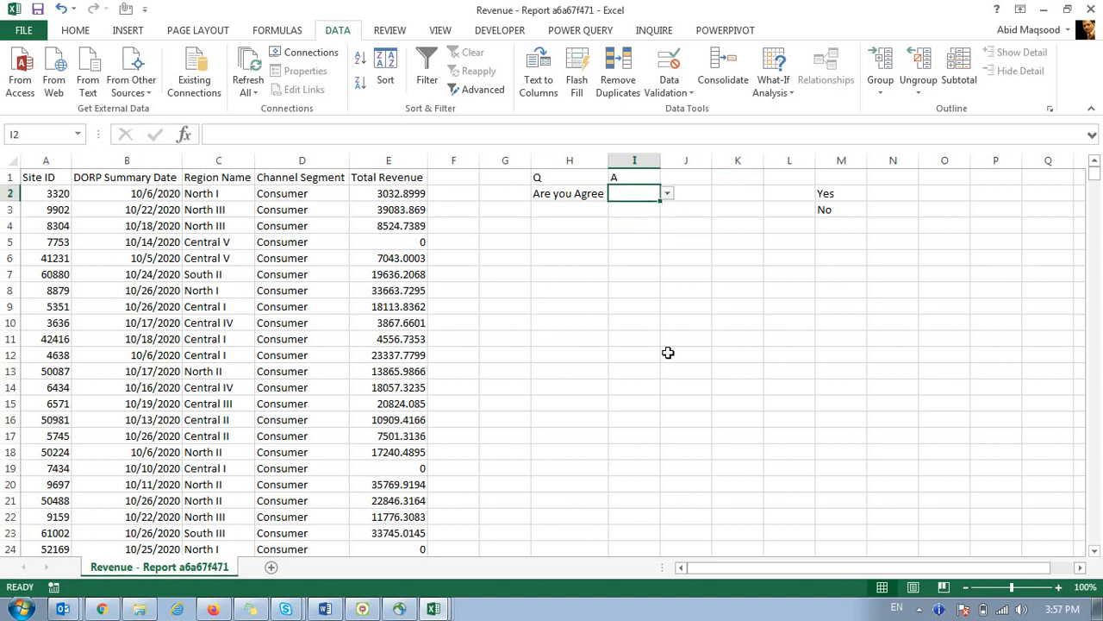
click(666, 197)
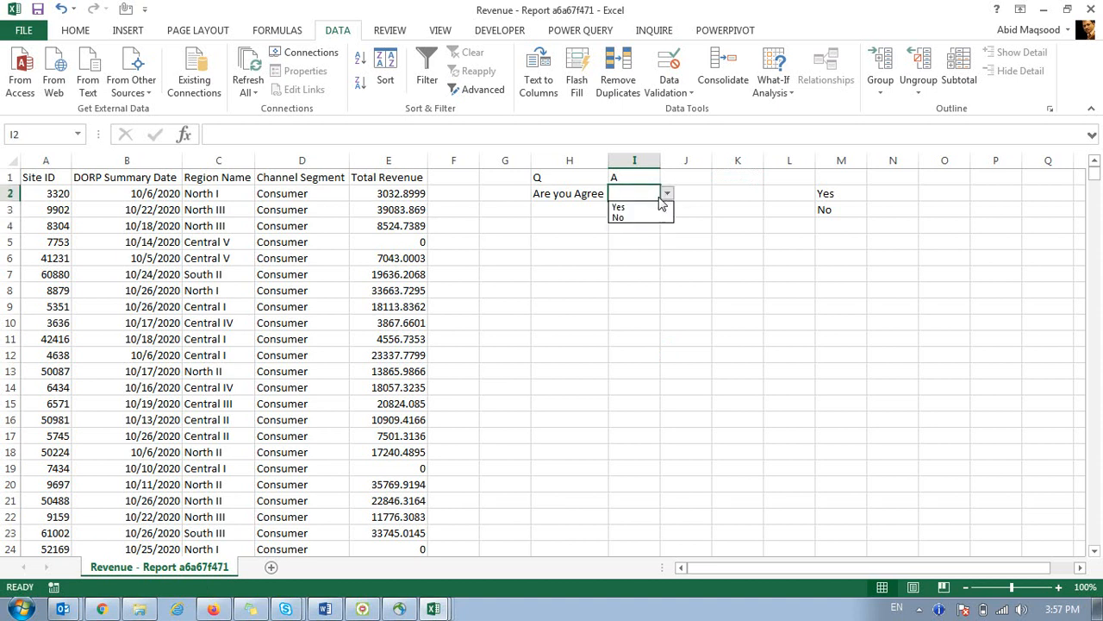
Answer I2 with No from its Yes/No dropdown.
click(640, 208)
click(668, 197)
click(643, 216)
drag(836, 192, 839, 210)
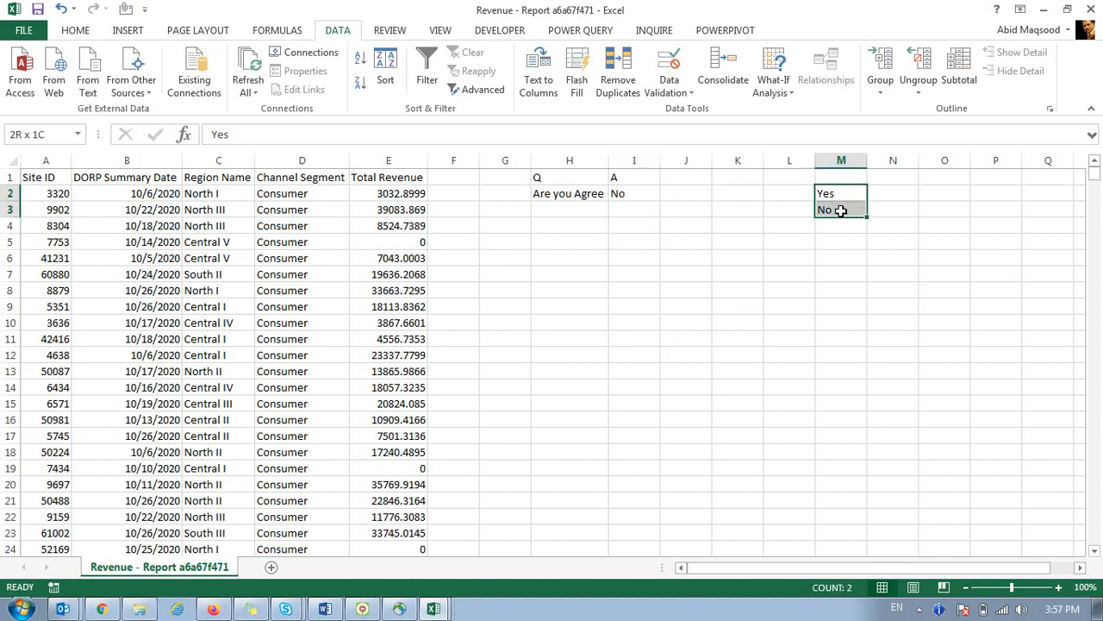
click(629, 178)
click(634, 193)
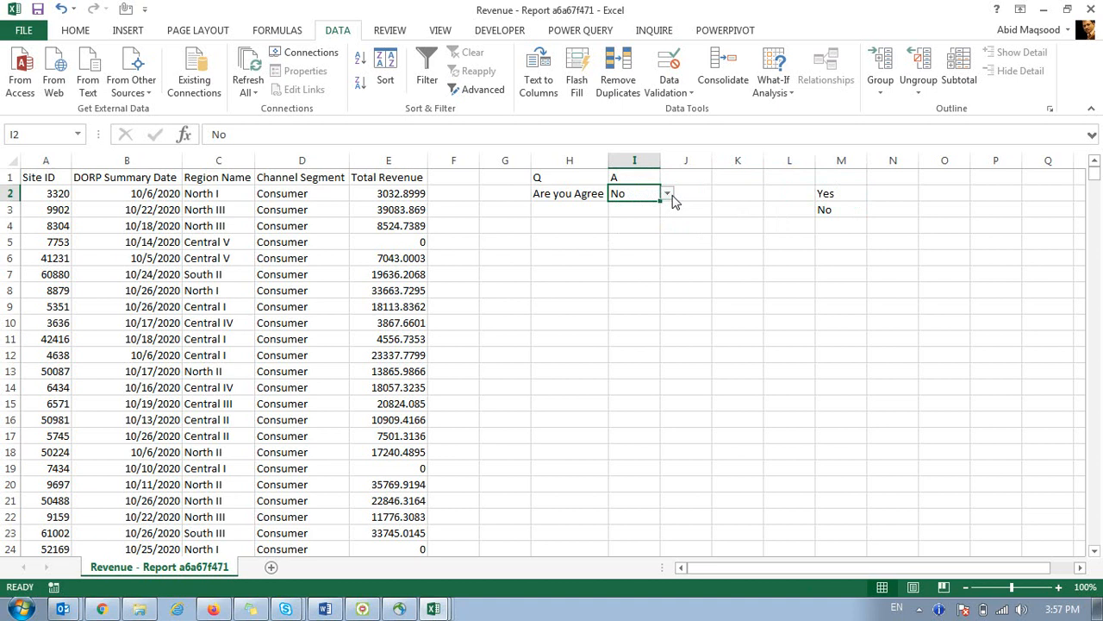
click(669, 195)
click(637, 216)
Type Y in I3, cancel the rejection error, and check I3's Yes/No choices.
click(630, 209)
text(Y)
key(Return)
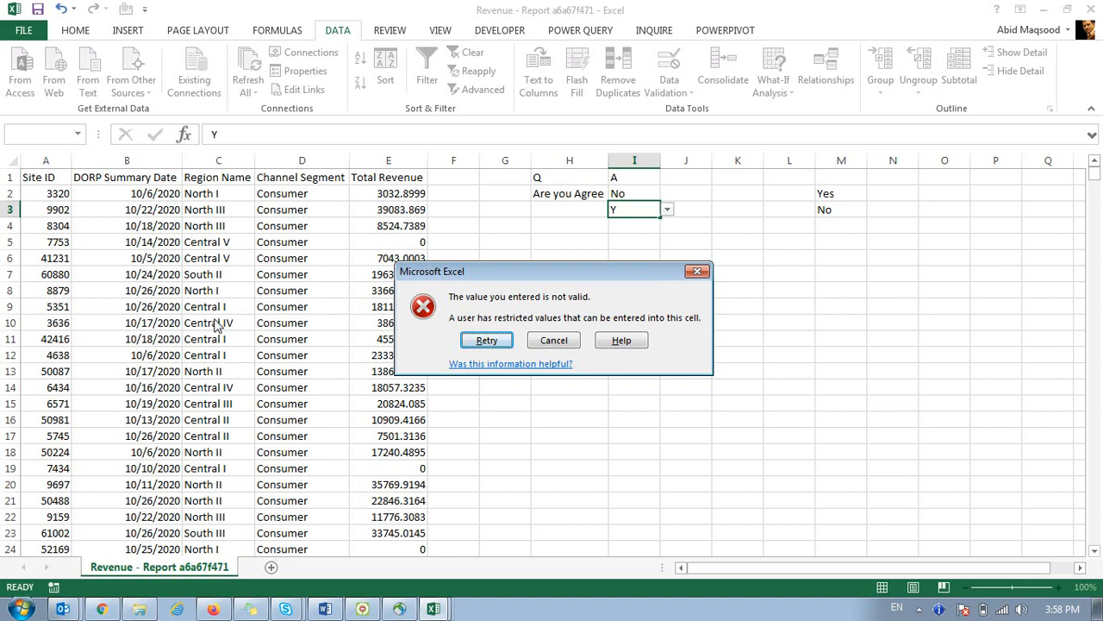
click(538, 343)
click(667, 208)
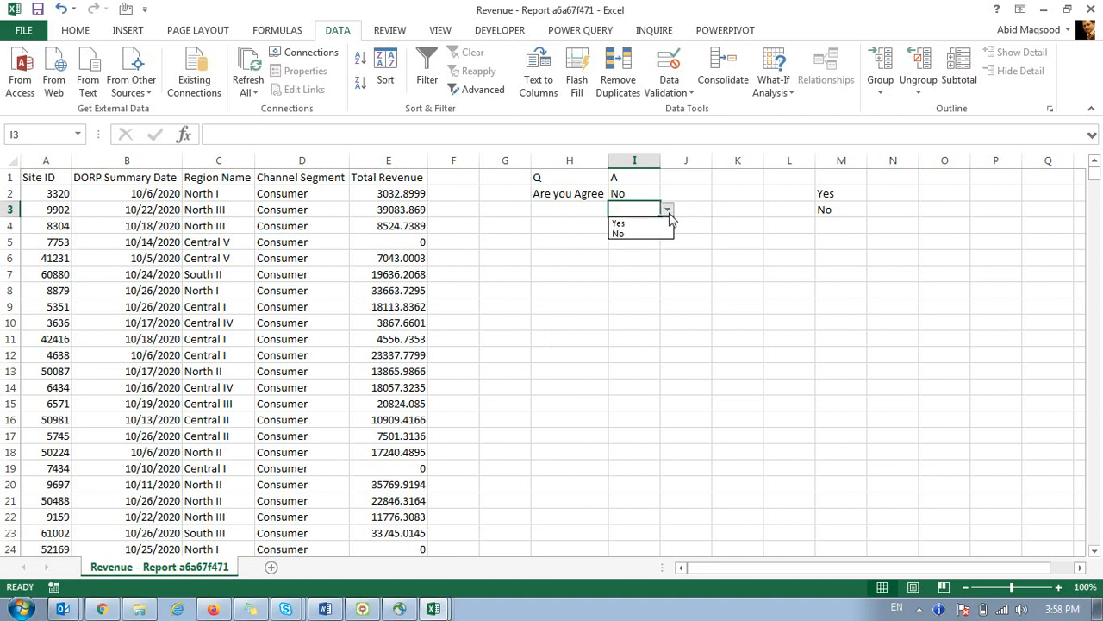
key(Escape)
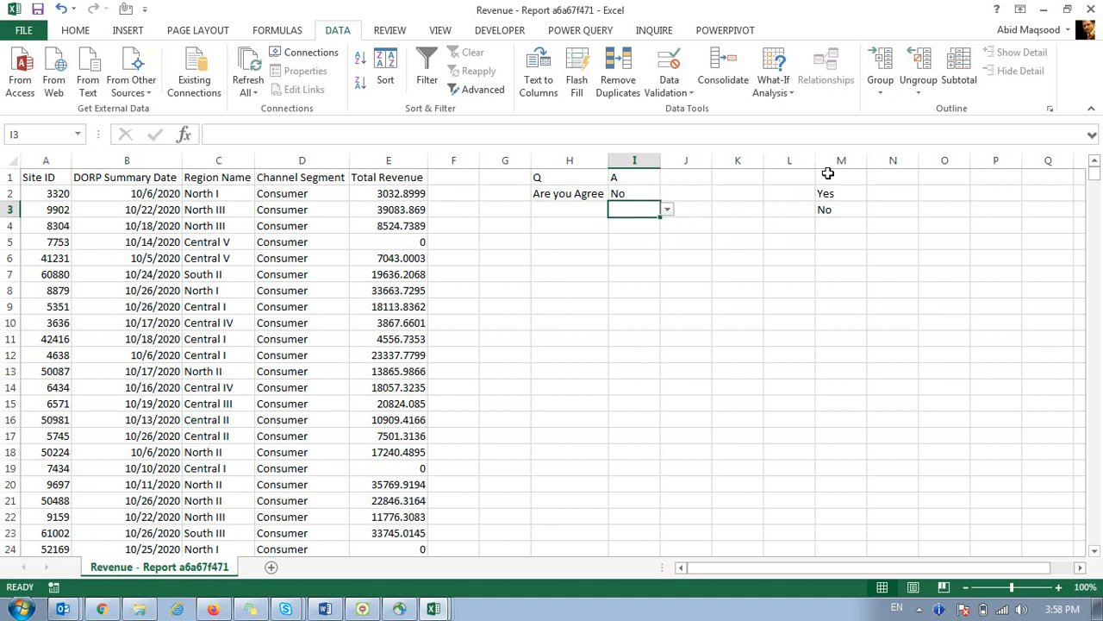
click(841, 161)
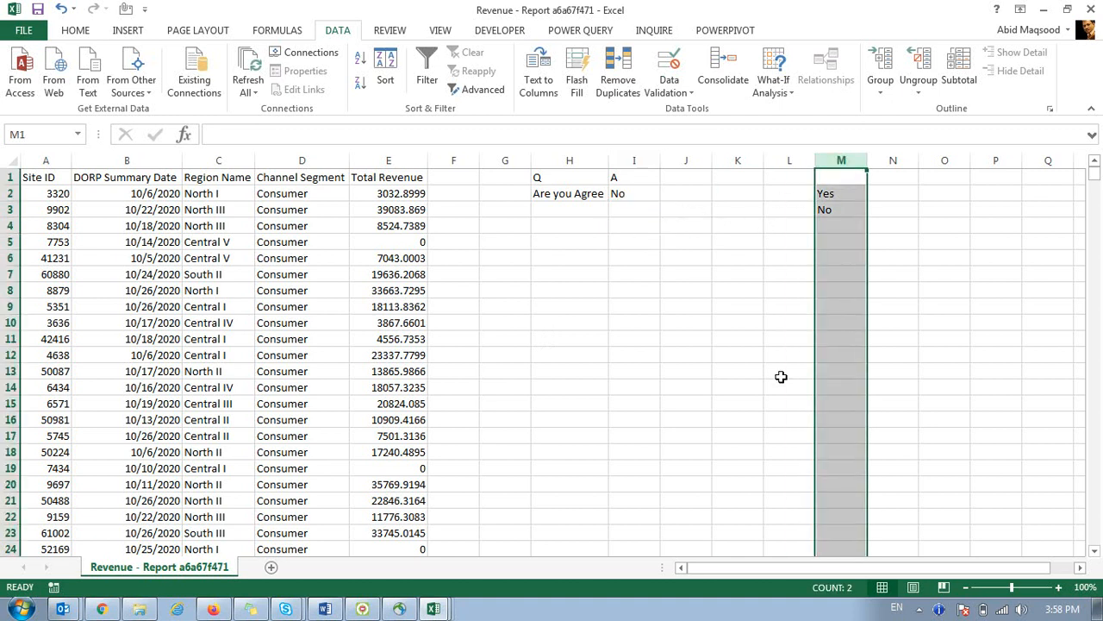
click(646, 190)
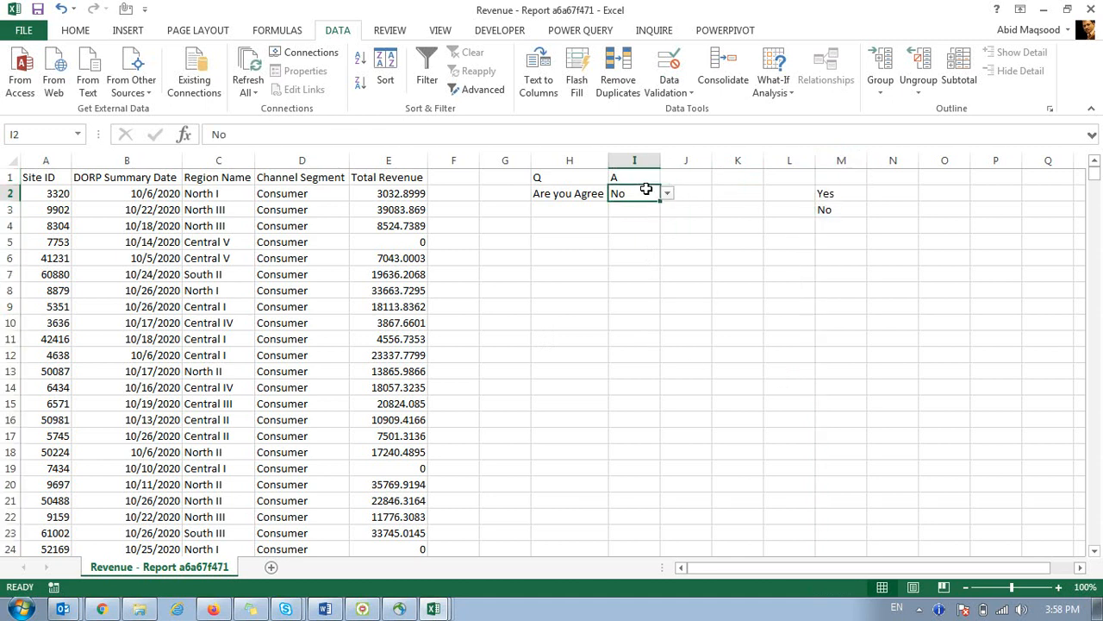
Change I2's validation error alert style from Stop to Warning.
click(669, 69)
drag(663, 351, 708, 266)
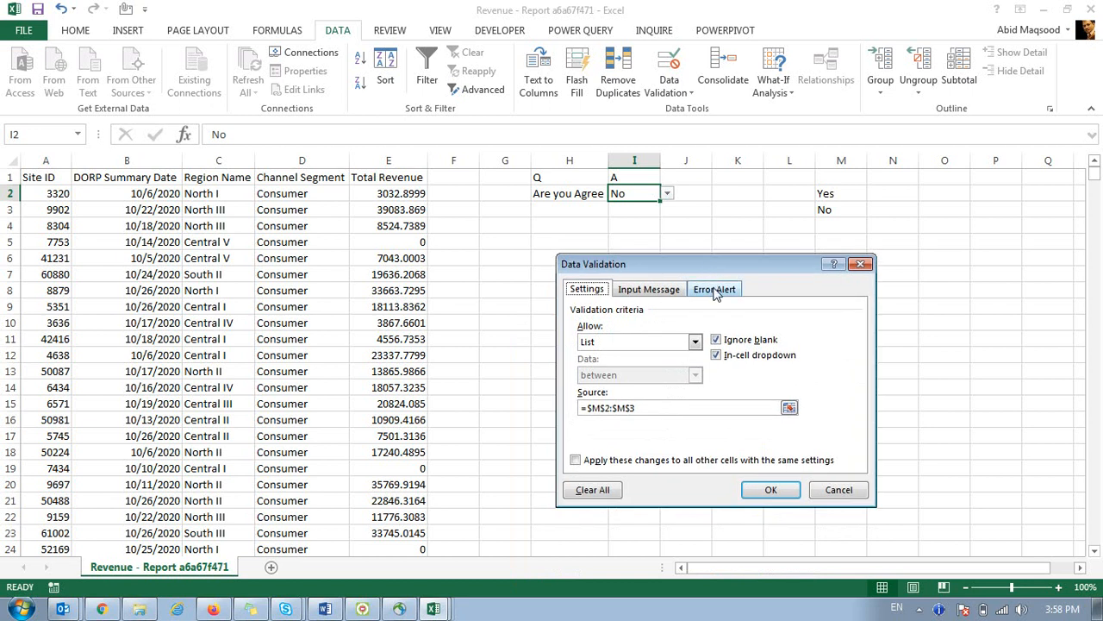
click(715, 289)
click(656, 363)
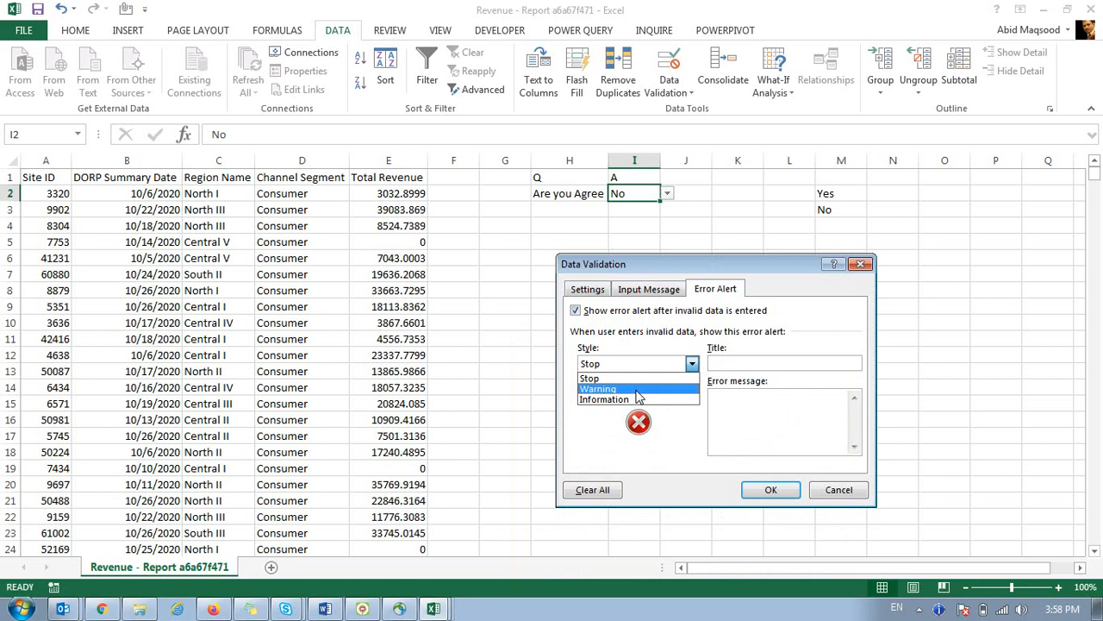
click(638, 393)
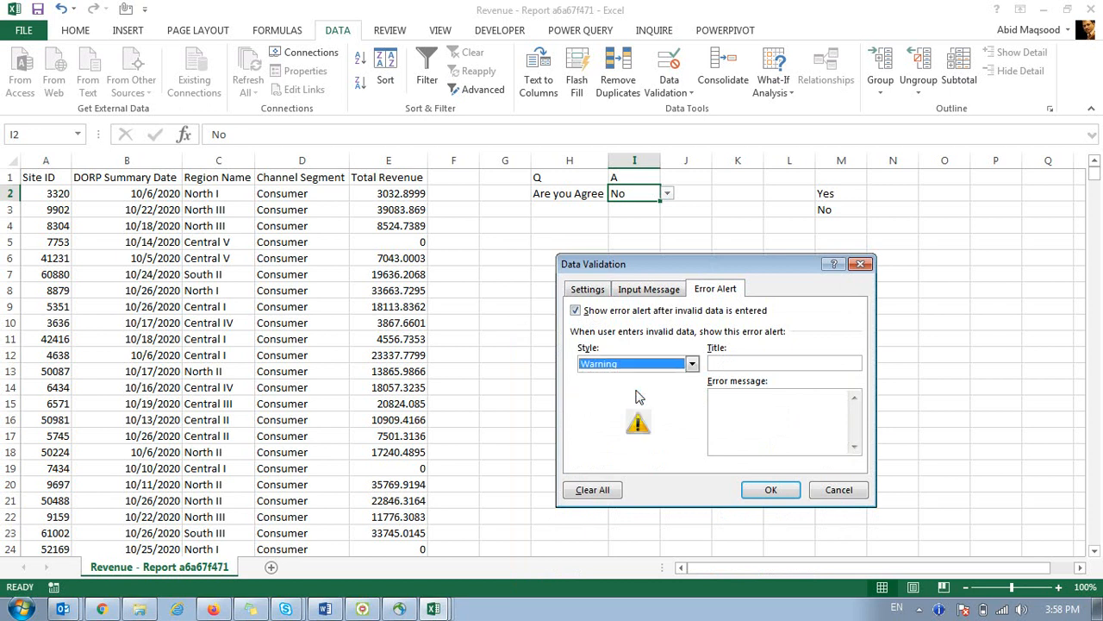
click(771, 490)
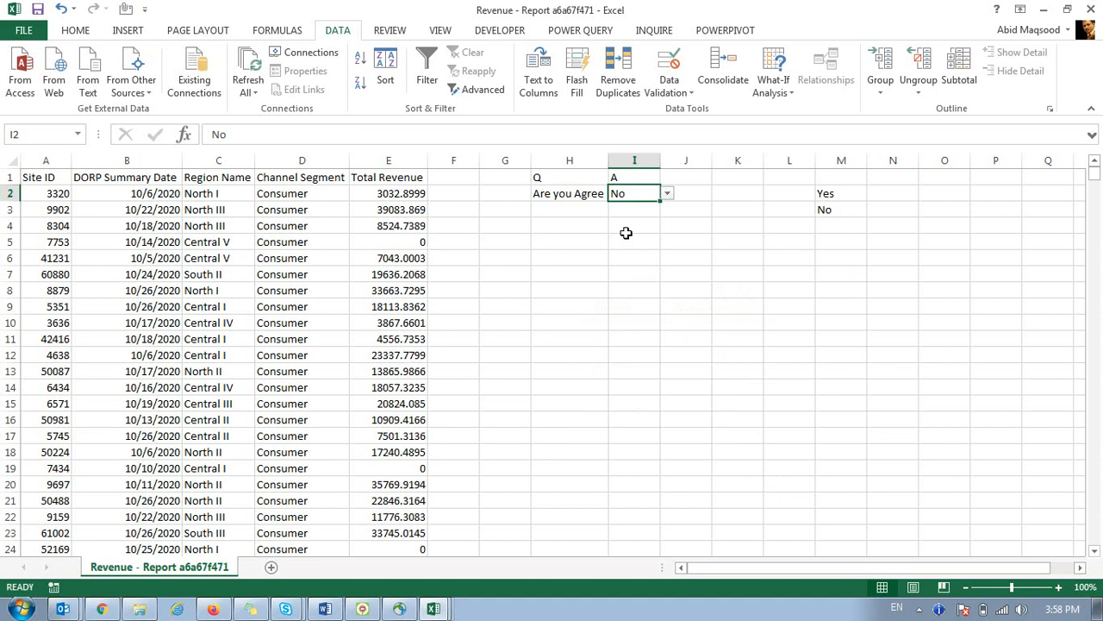
Test a typed Y against the warning, cancel to keep No, and review the Yes/No list.
text(Y)
key(Return)
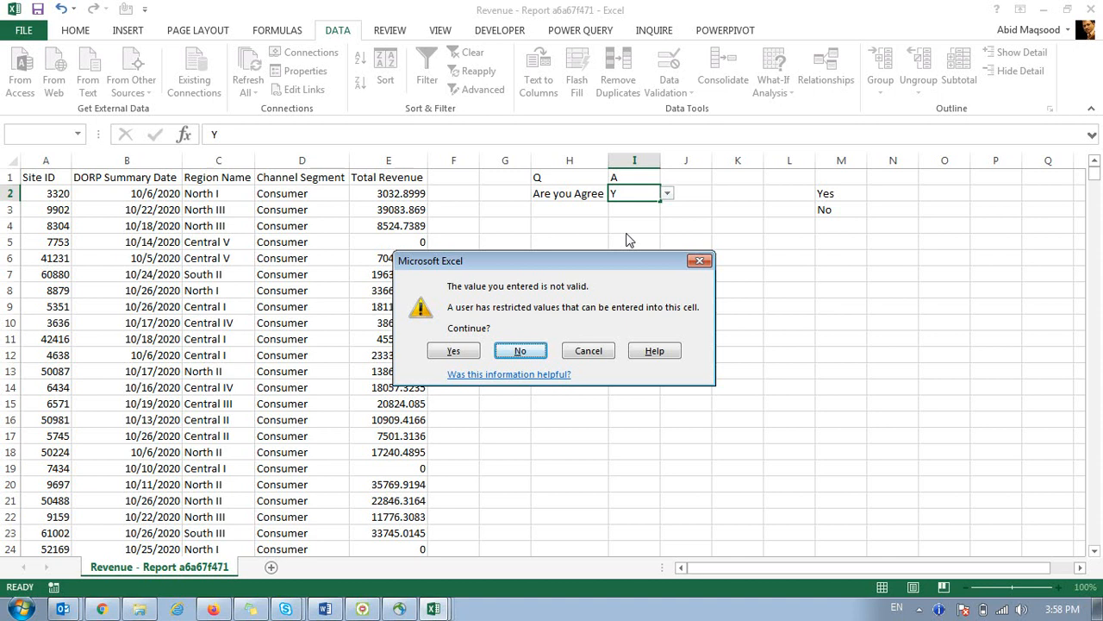
click(589, 350)
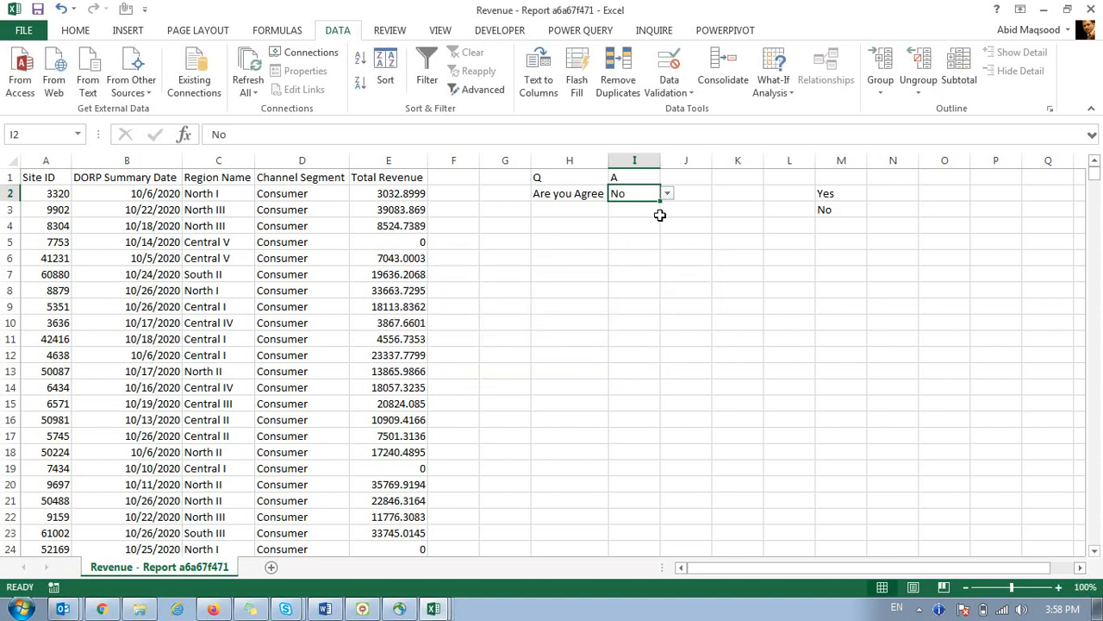
click(670, 197)
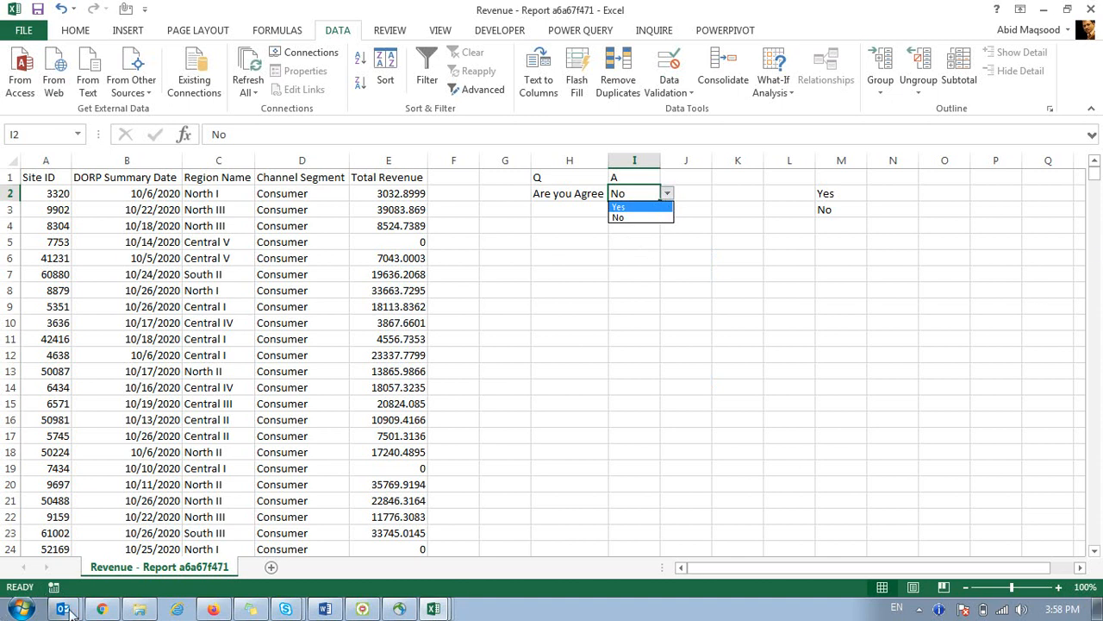
key(Escape)
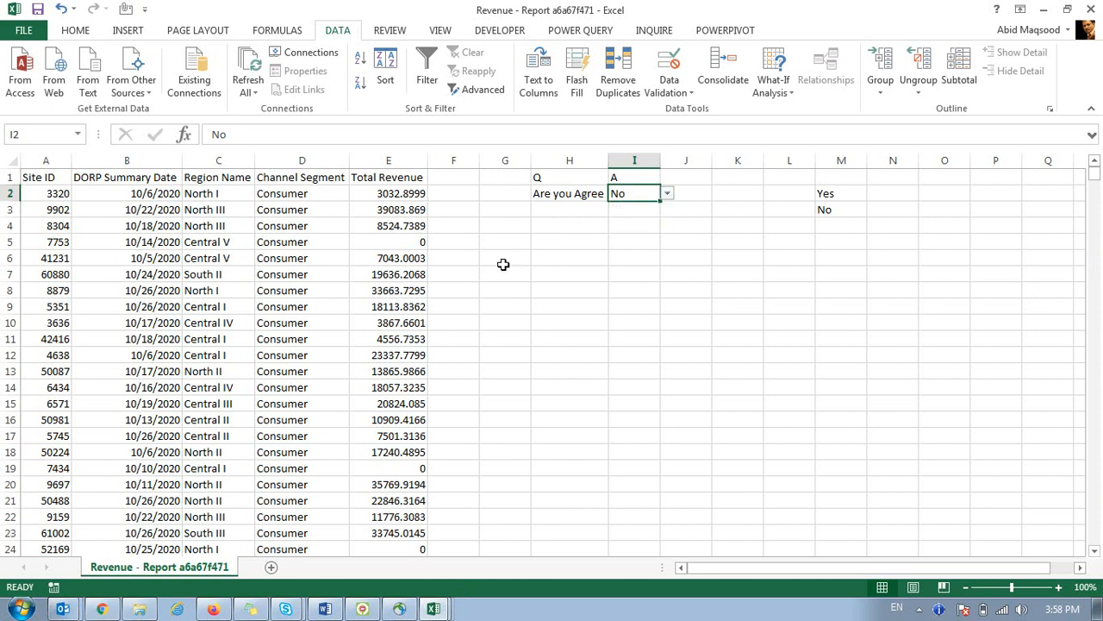
Browse to TEMP > 2020, sort by Name, and open Product Comparison & Trends - Jan to Dec.
click(139, 609)
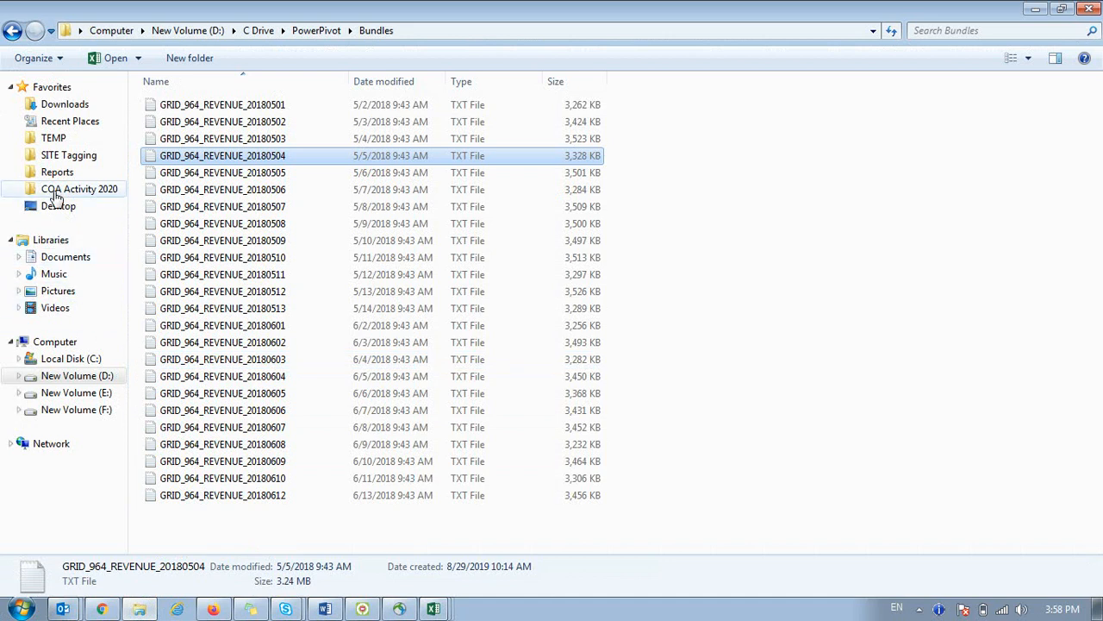
click(54, 137)
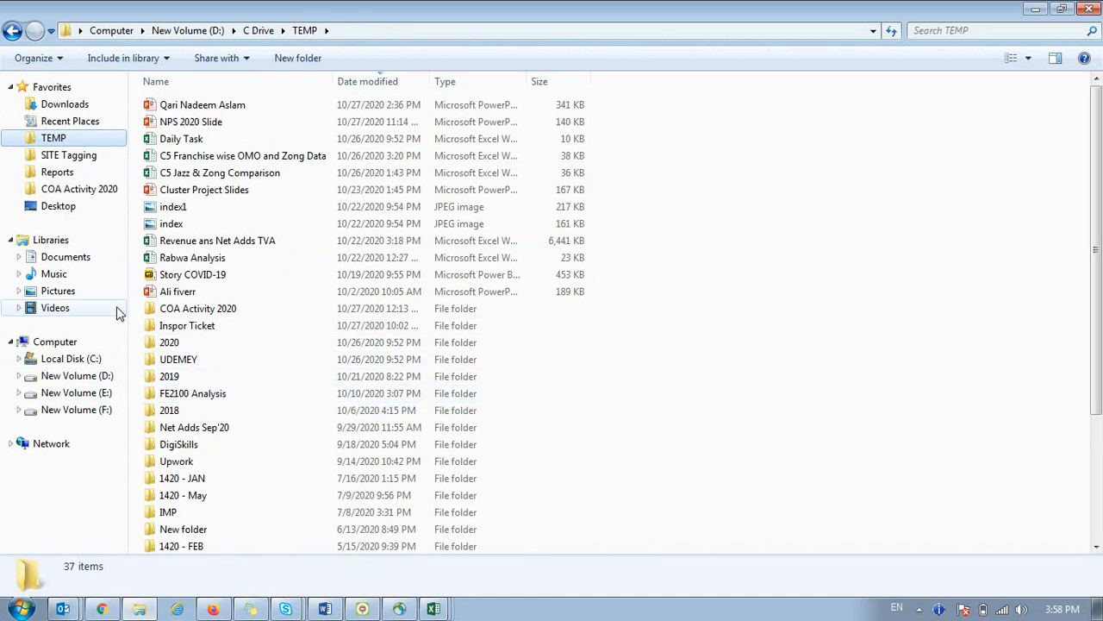
double_click(164, 342)
click(203, 258)
text(pro)
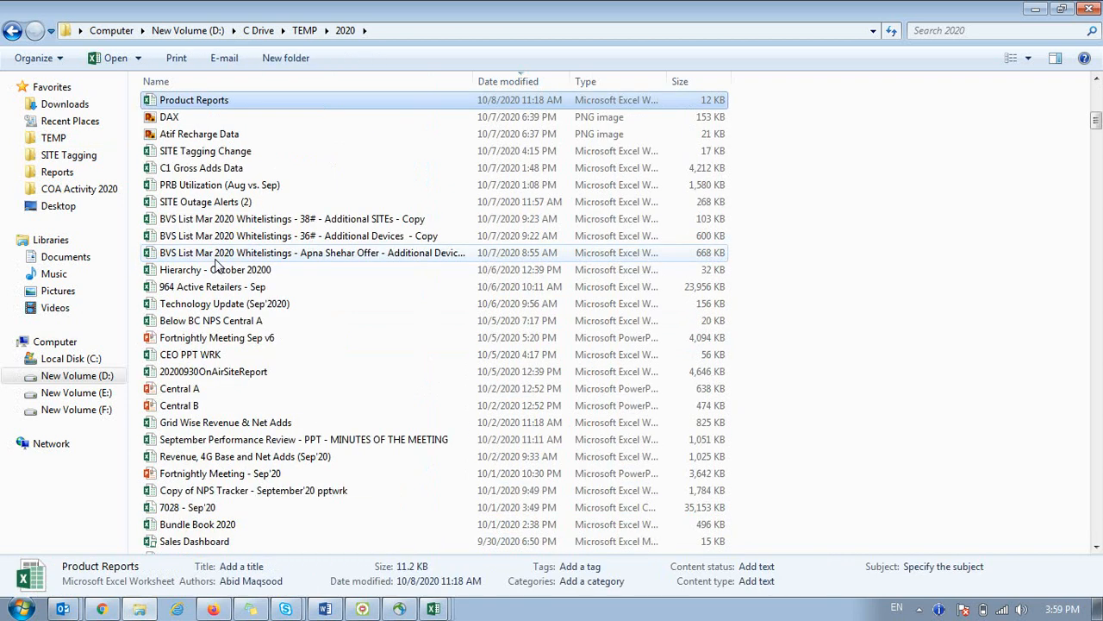
key(Down)
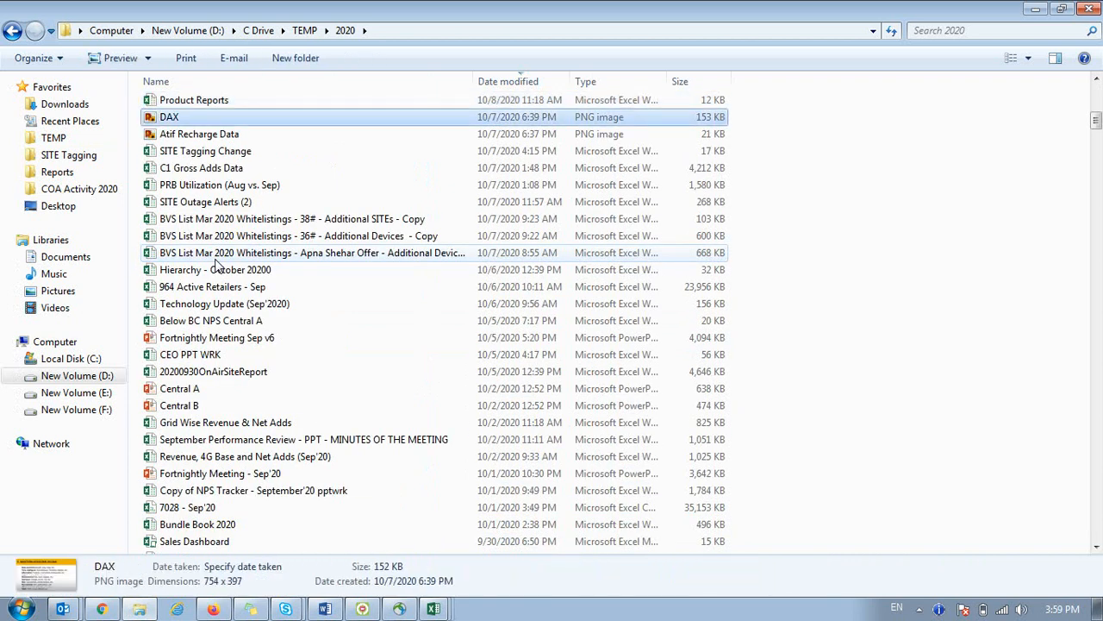
text(p)
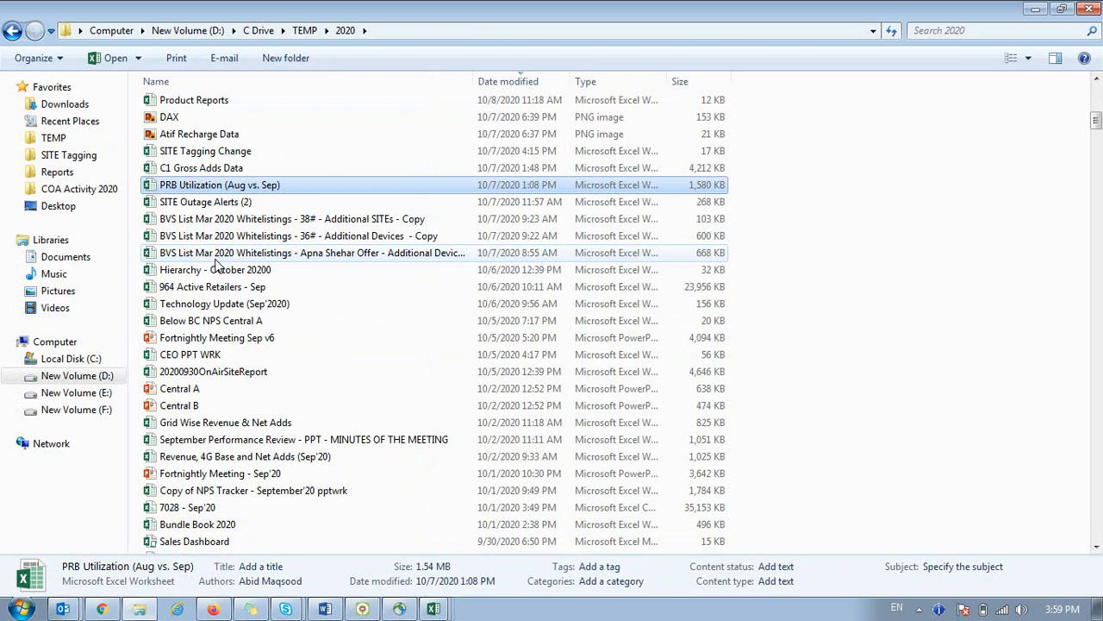
text(ppp)
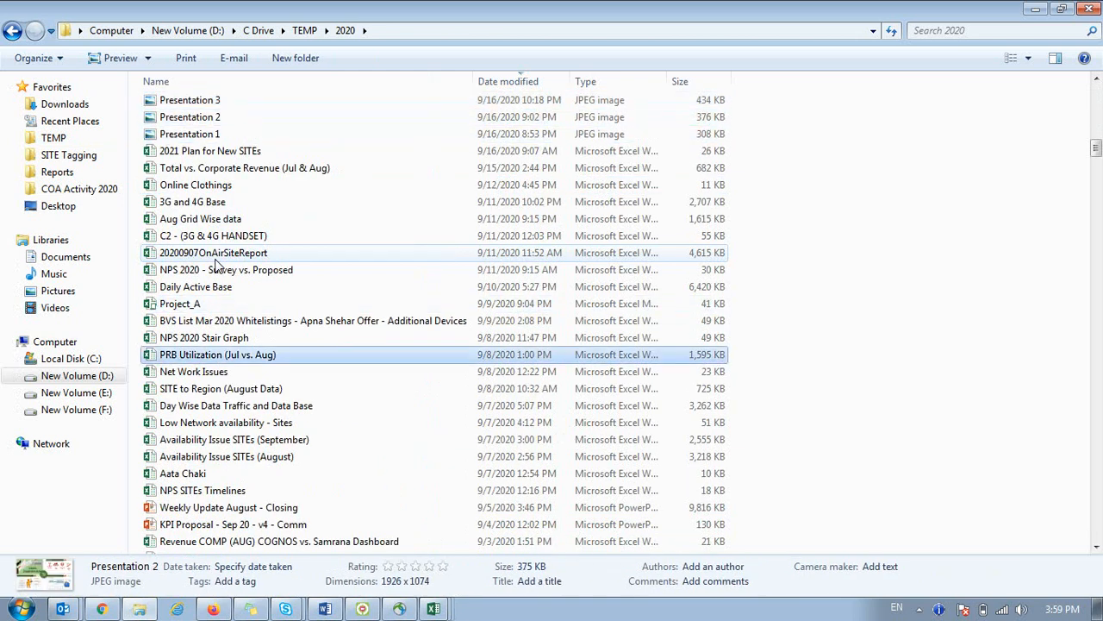
text(p)
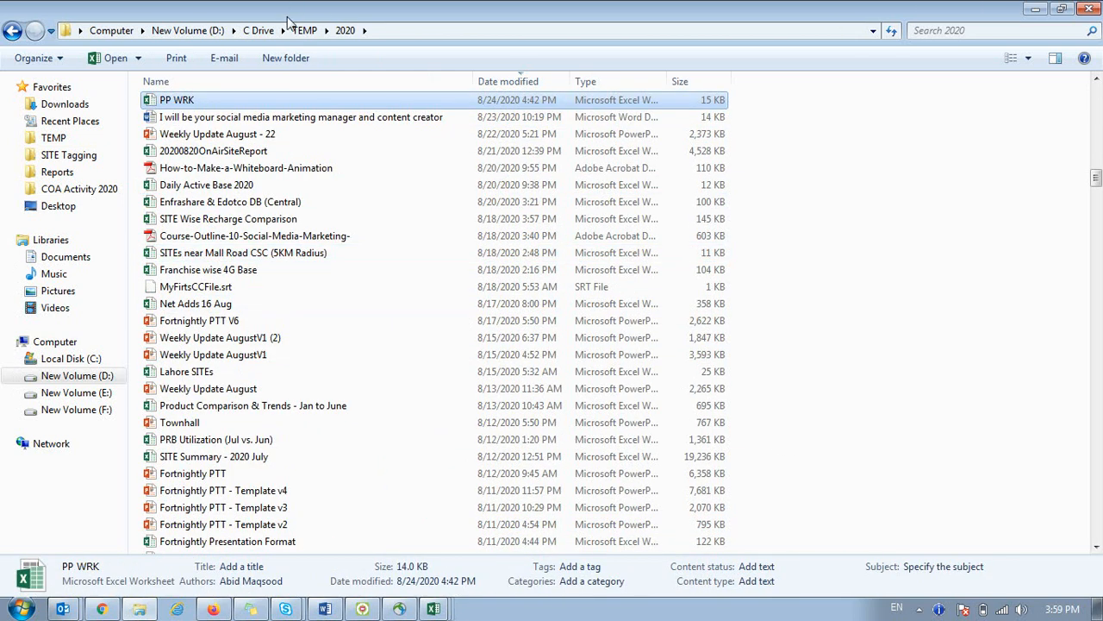
click(302, 81)
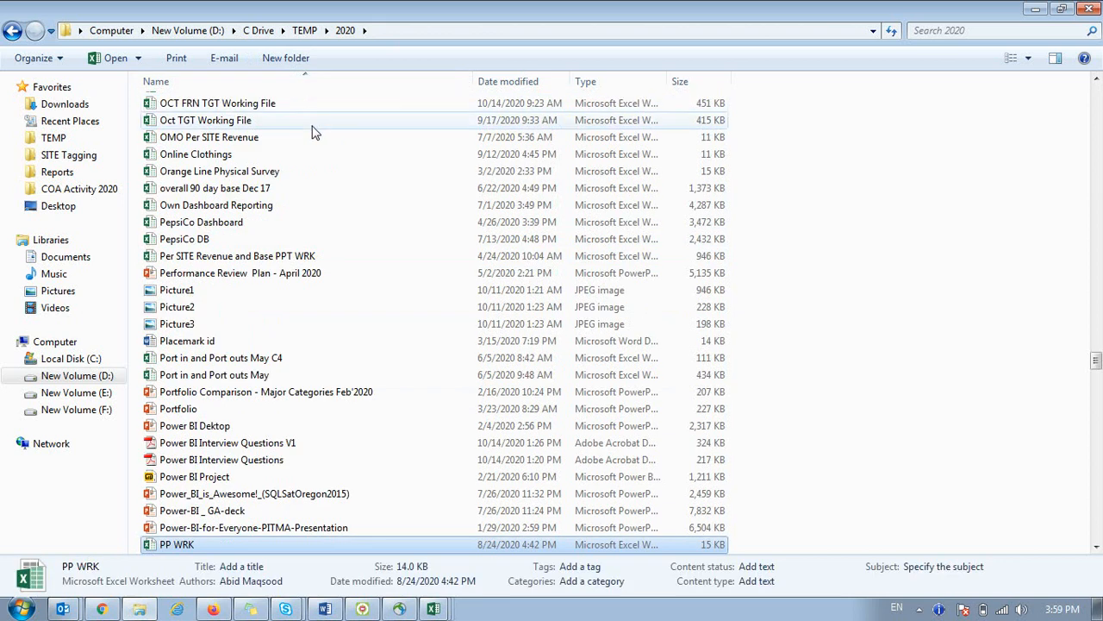
scroll(299, 186, down, 13)
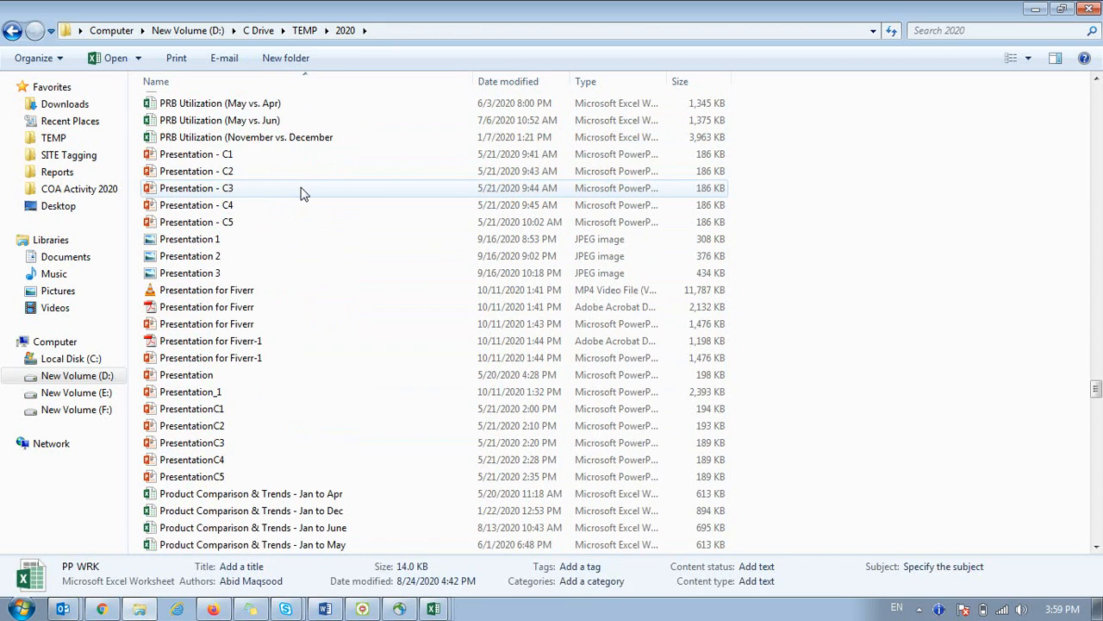
scroll(300, 192, down, 5)
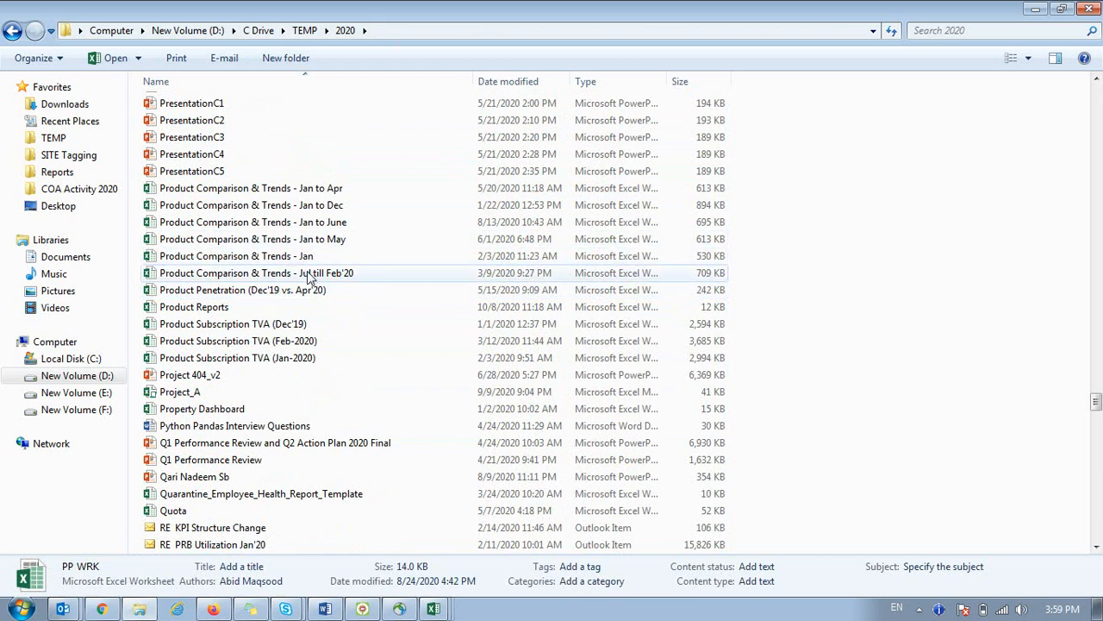
double_click(319, 205)
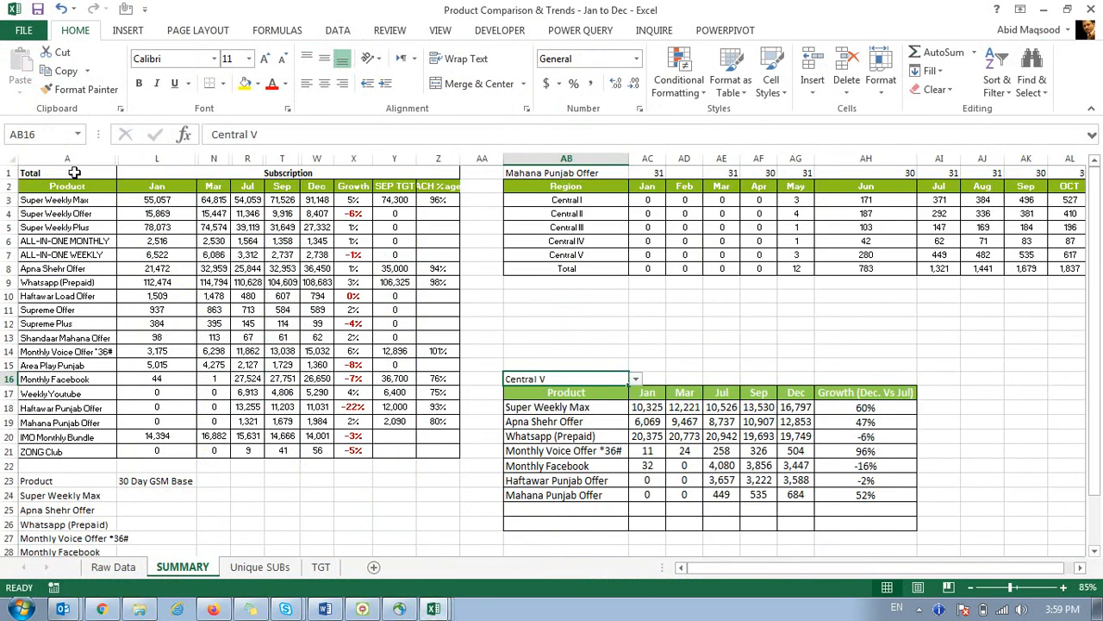
Inspect the SUMMARY sheet's region cell A1 and the month headers in row 2.
click(75, 172)
click(126, 173)
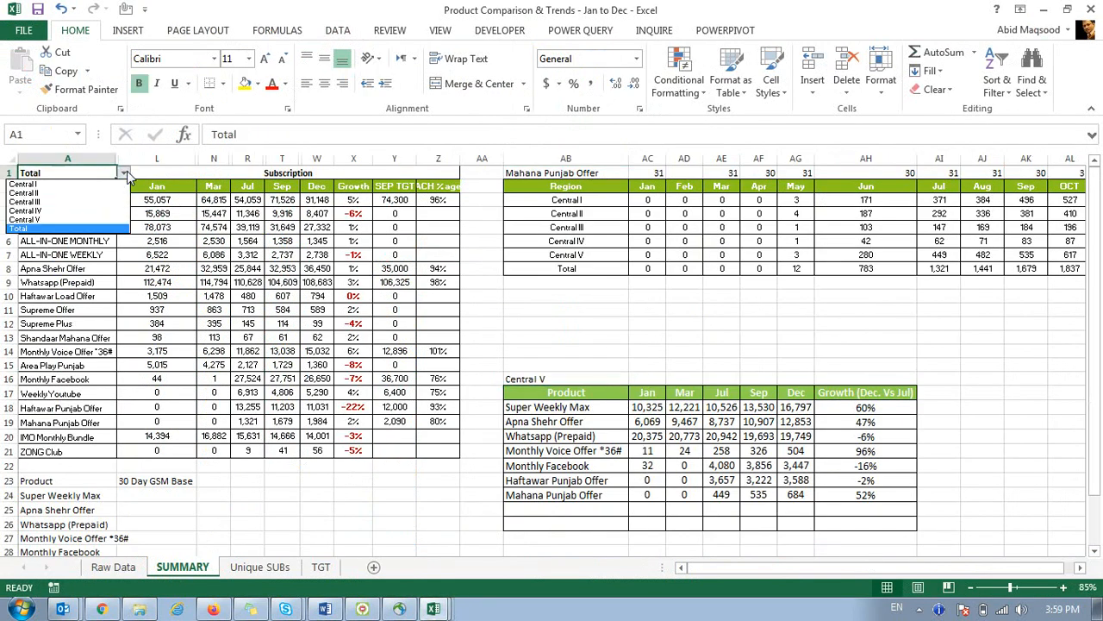
click(228, 234)
click(159, 187)
drag(203, 185, 324, 185)
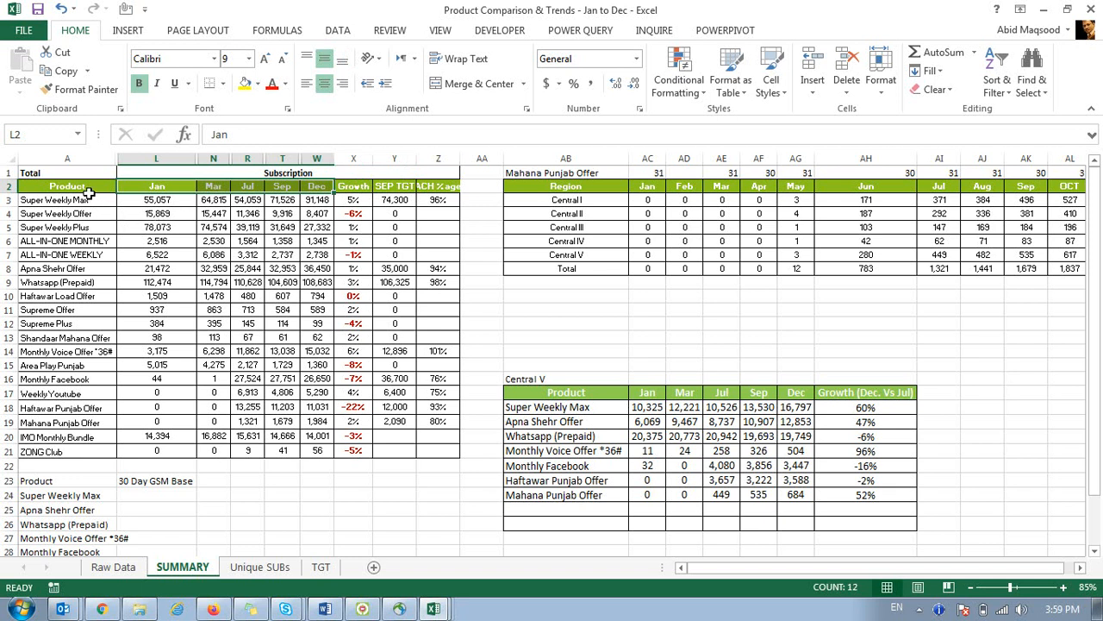
click(75, 172)
click(129, 168)
click(100, 172)
Switch A1's region to Central I, Central II, then Central III, and return to the Revenue report.
click(125, 175)
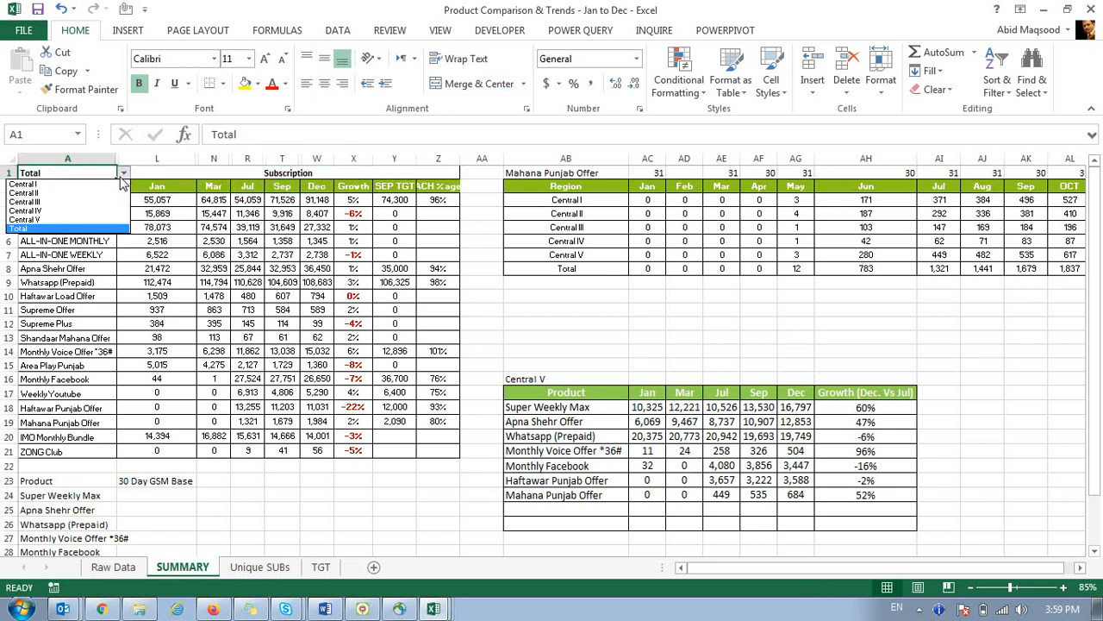
click(97, 185)
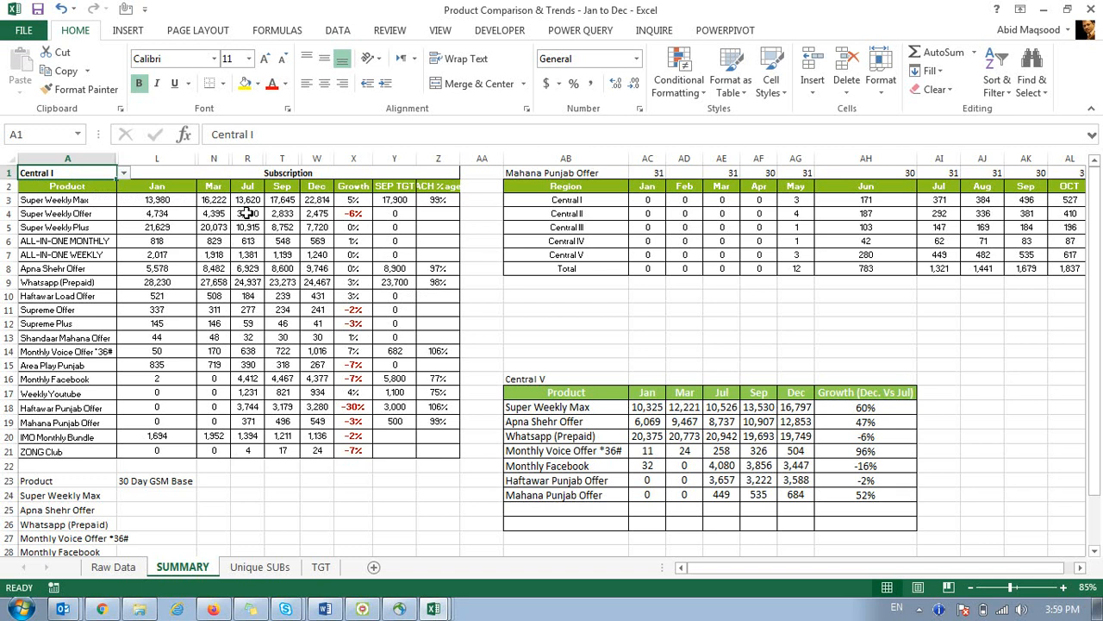
click(123, 172)
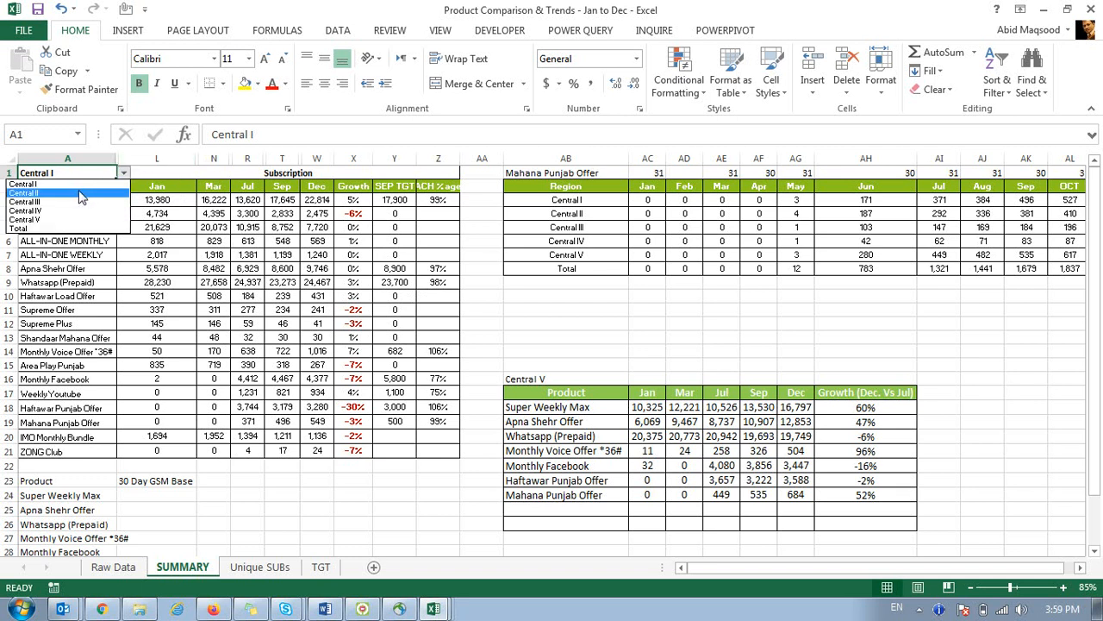
click(80, 193)
click(125, 174)
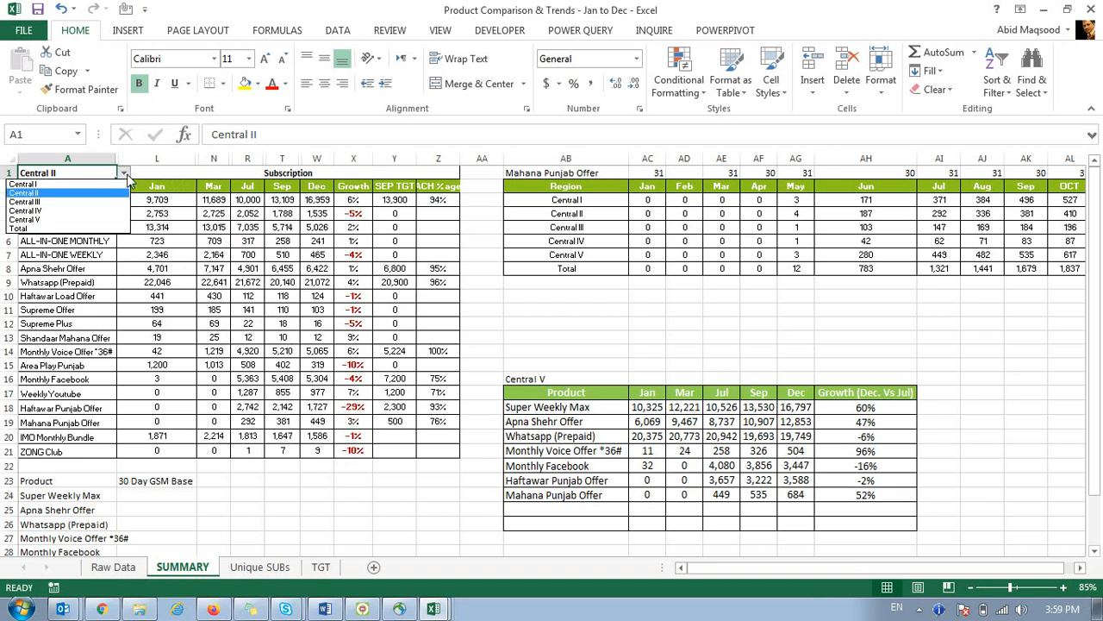
click(77, 202)
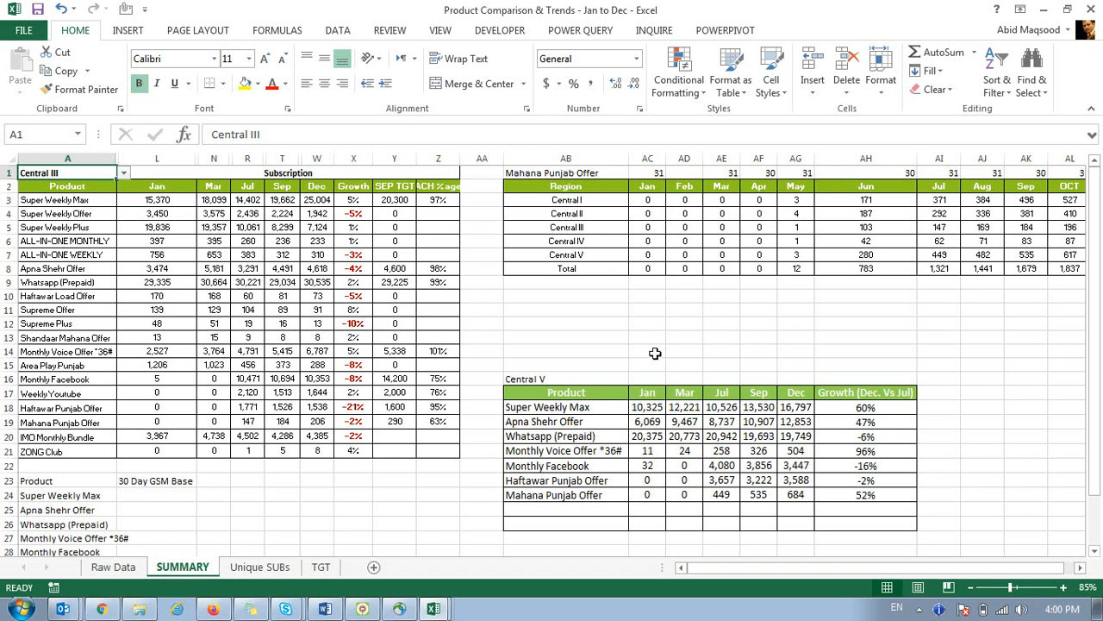
click(434, 609)
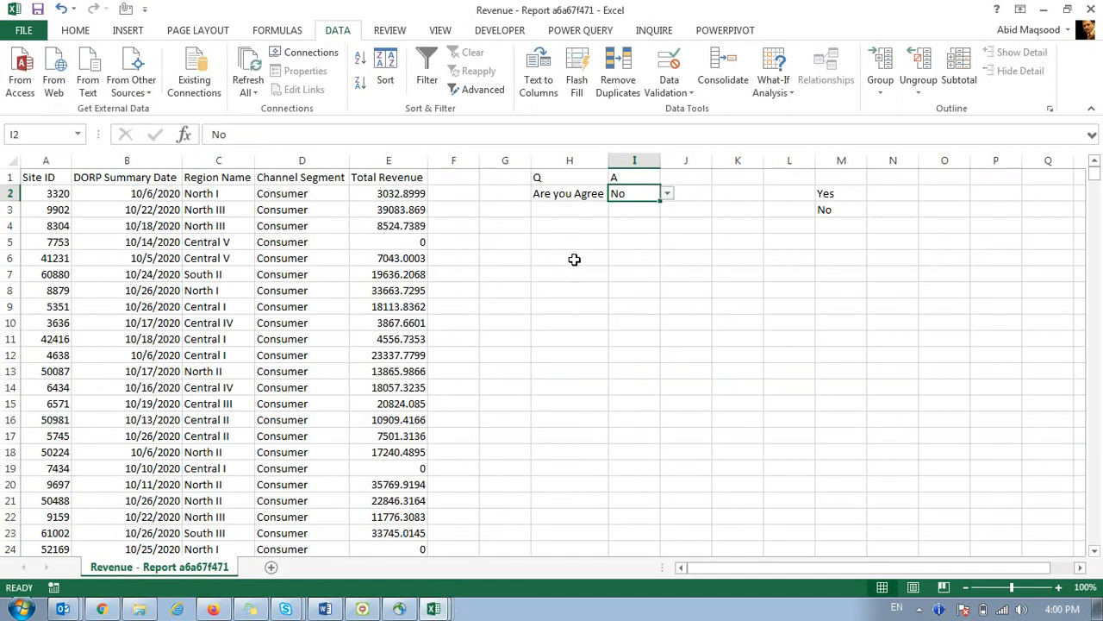
Delete columns H through M and copy the Region Name column into column M.
click(569, 161)
drag(707, 153, 833, 158)
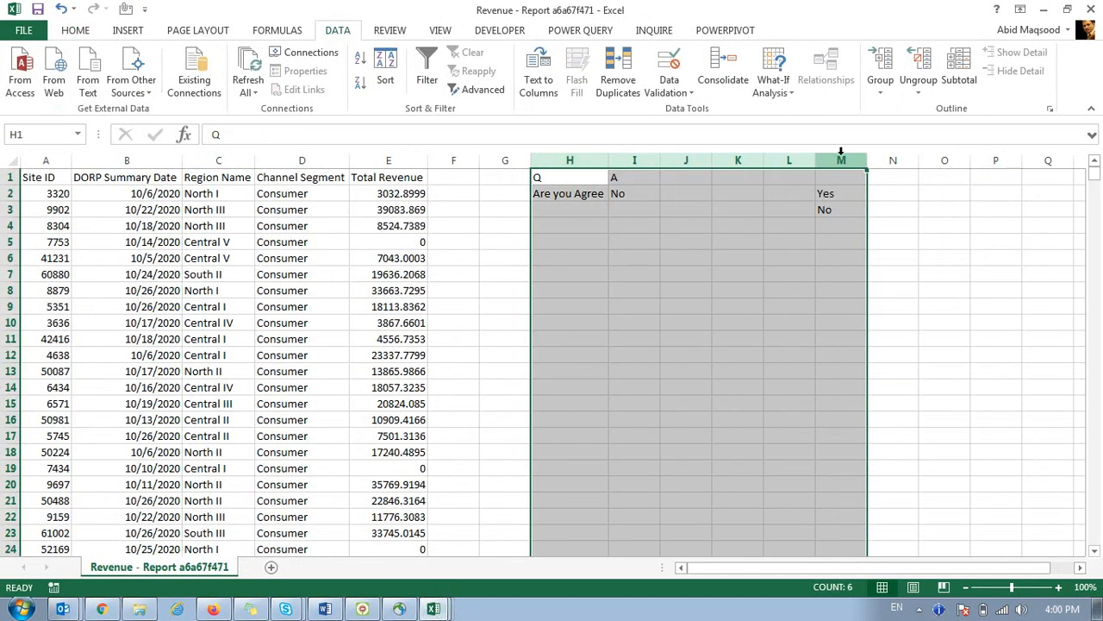
key(ctrl+minus)
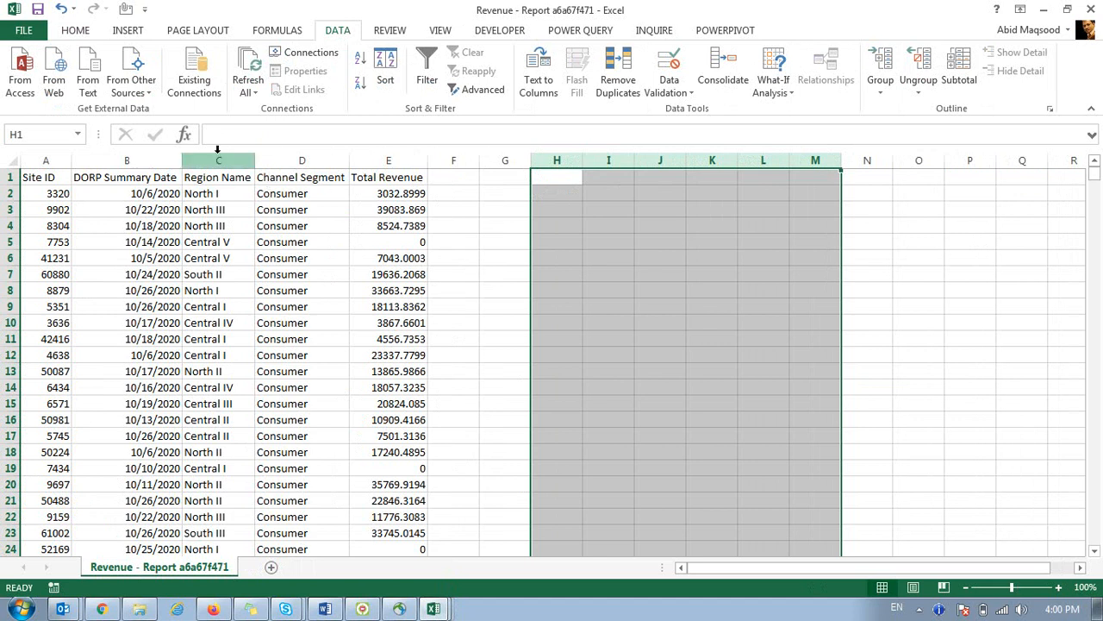
click(217, 158)
key(ctrl+c)
click(820, 160)
key(ctrl+v)
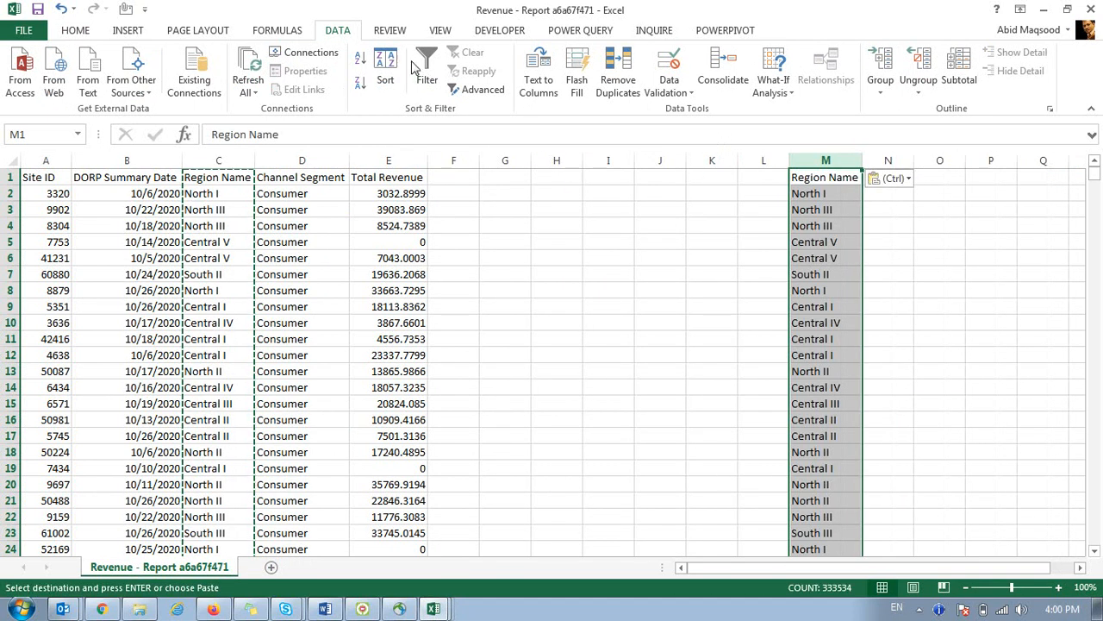
Remove duplicate regions in column M, leaving 12 unique values, and sort them A to Z.
click(612, 64)
click(773, 481)
click(556, 336)
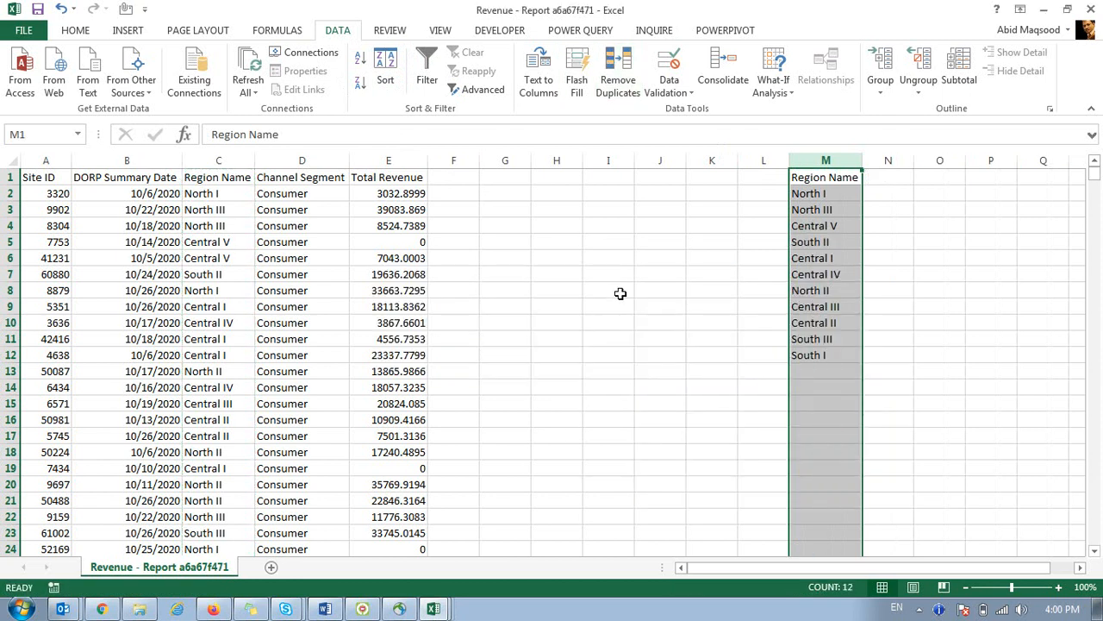
key(ctrl+shift+l)
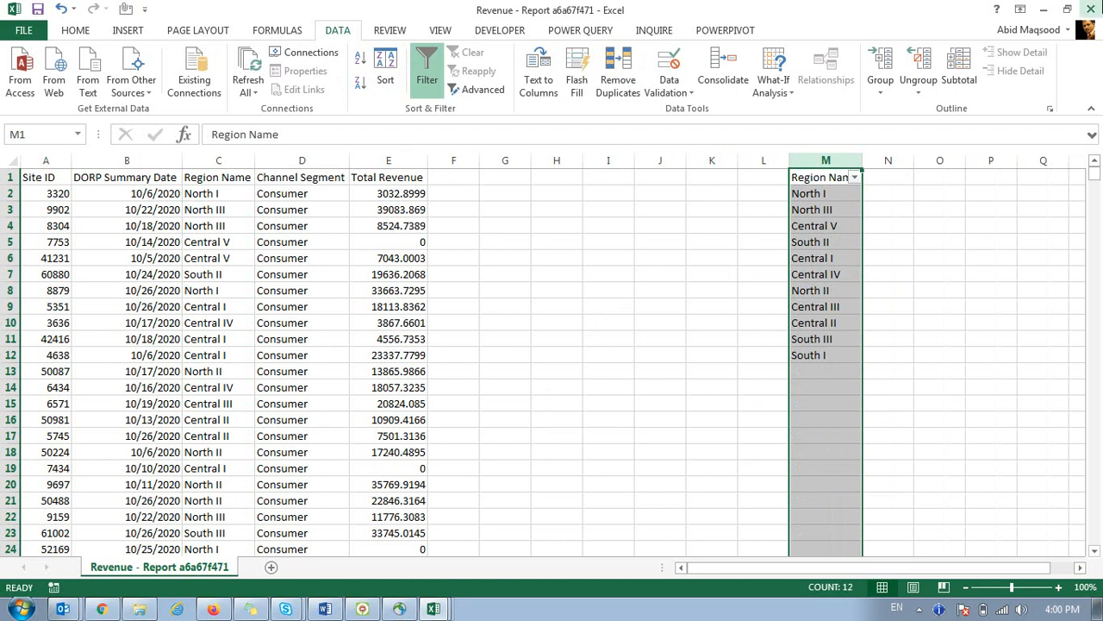
click(853, 178)
click(852, 193)
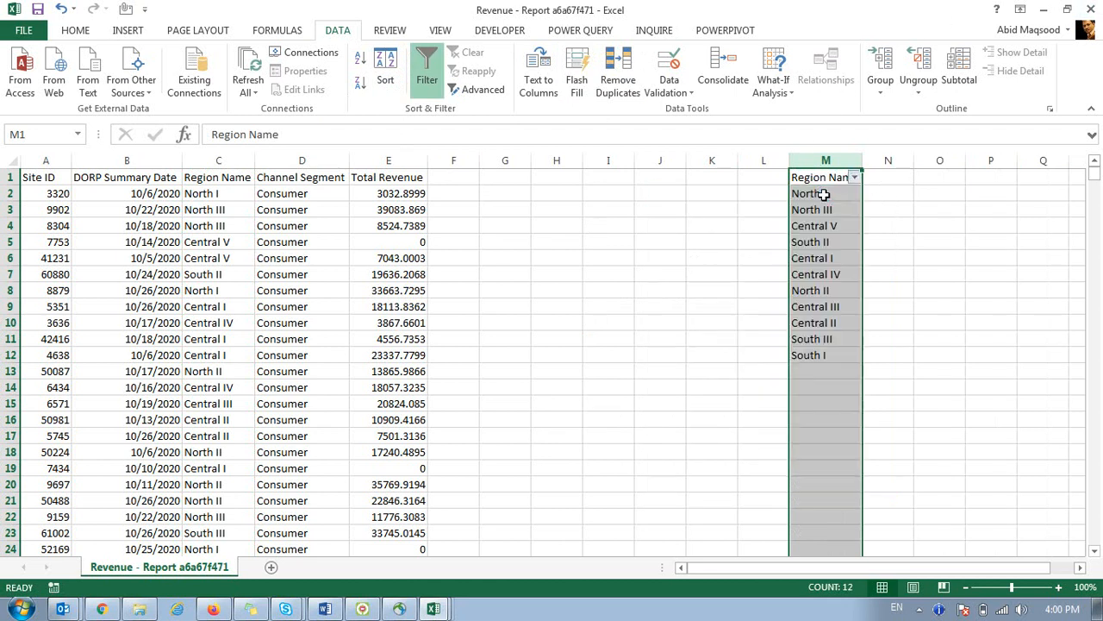
Select H13 and set its Data Validation to allow a List.
click(764, 242)
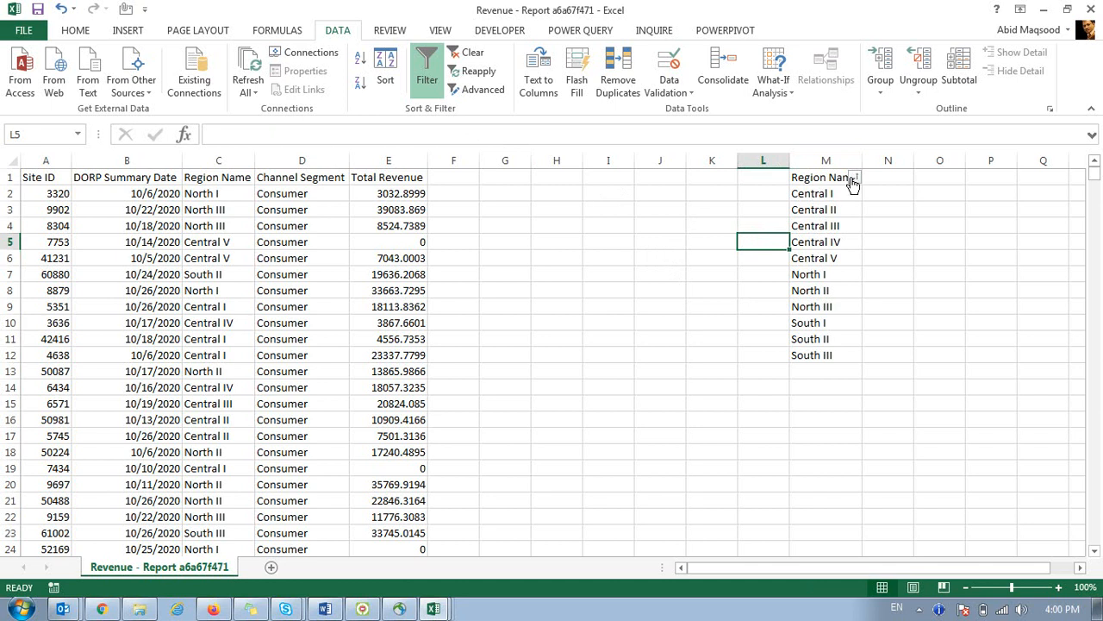
click(587, 195)
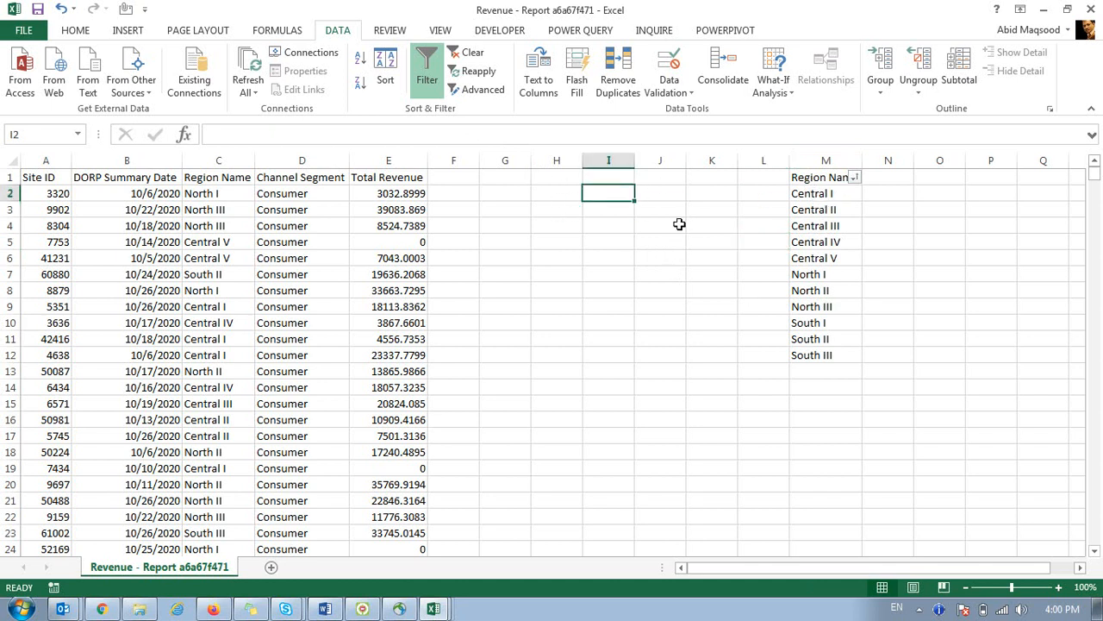
click(554, 372)
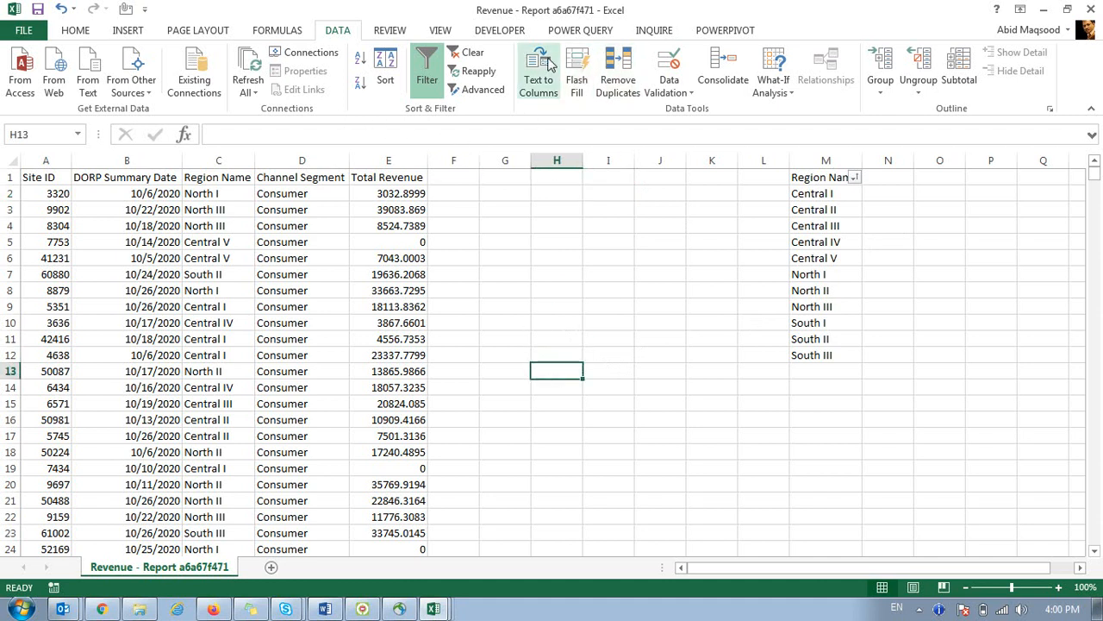
click(669, 69)
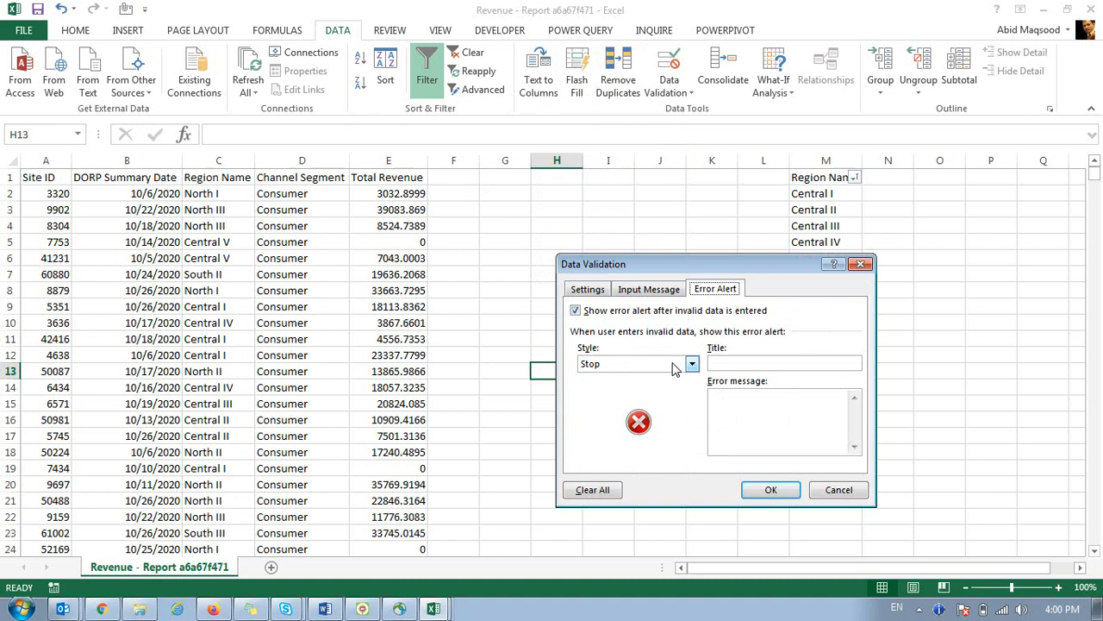
click(591, 290)
click(695, 342)
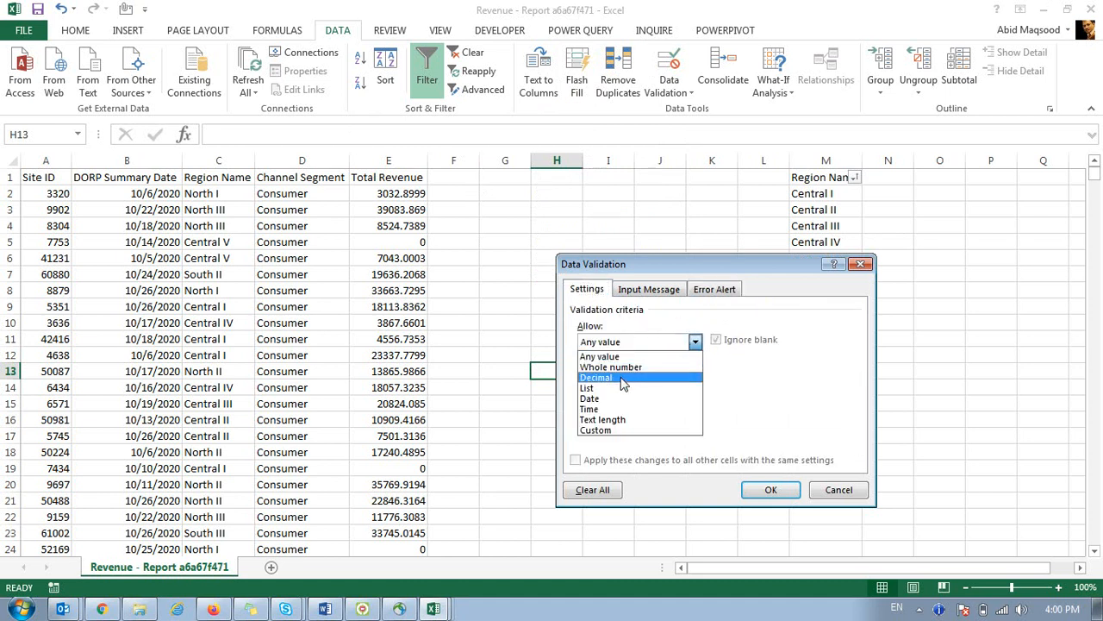
click(603, 394)
Set the validation list source to =$M$2:$M$12 and apply it to H13.
click(789, 408)
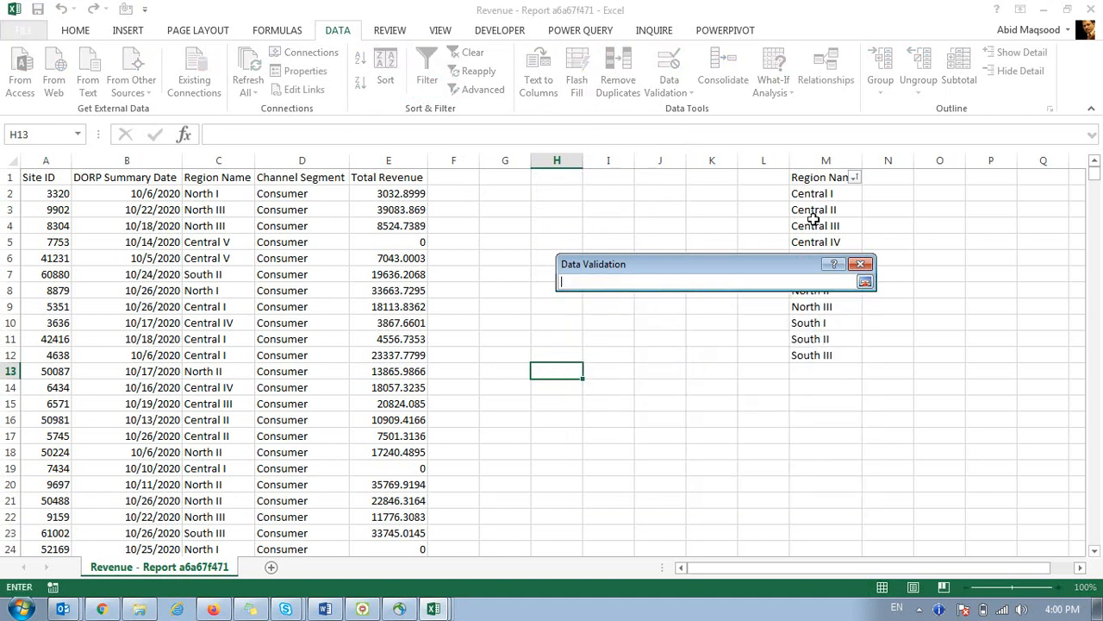
click(811, 194)
drag(811, 194, 825, 353)
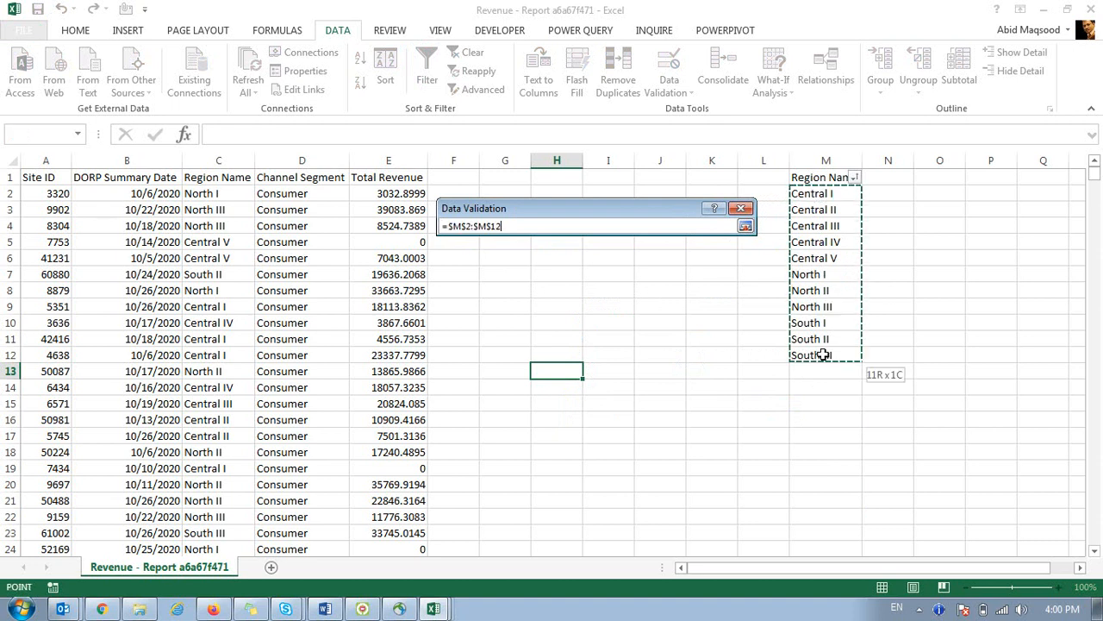
click(746, 225)
click(645, 431)
click(643, 354)
click(570, 373)
Fill H13 yellow and choose Central I from its region dropdown.
click(75, 31)
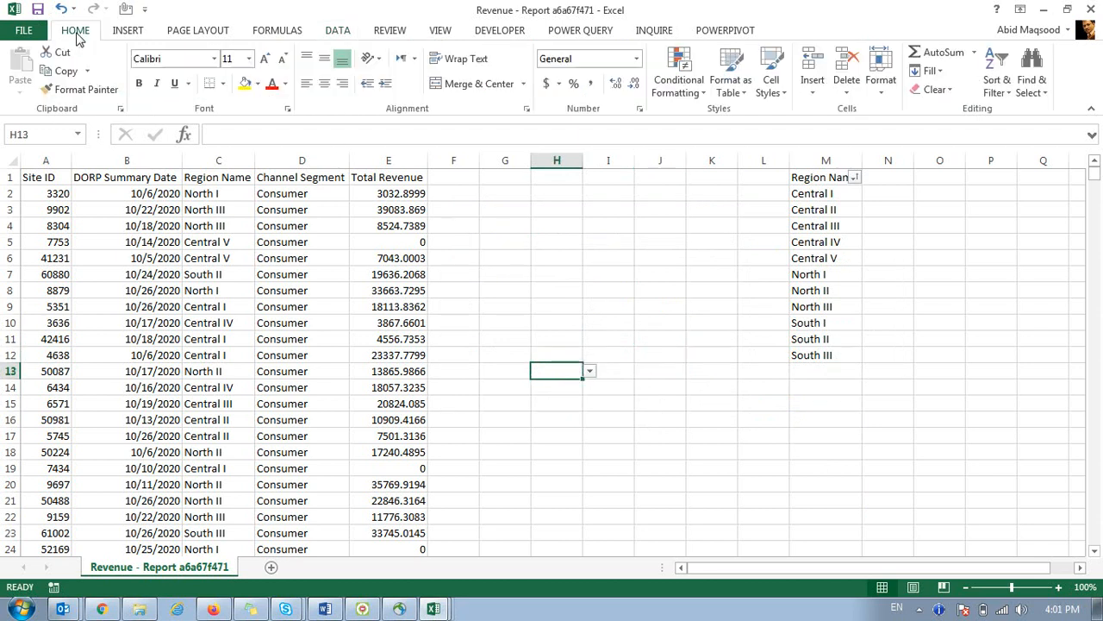
click(244, 83)
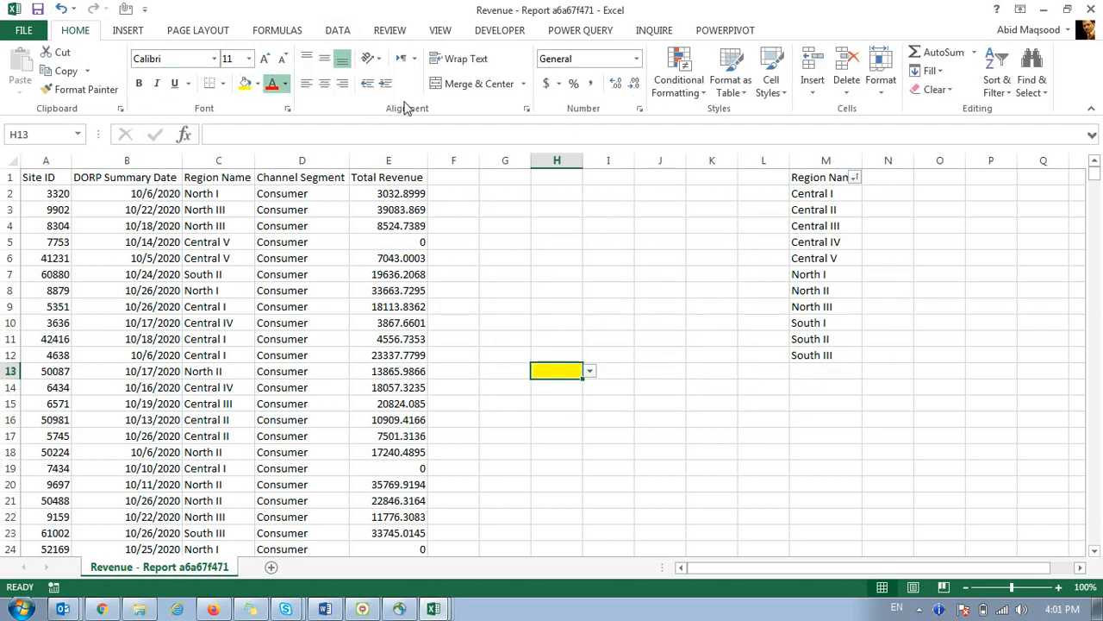
click(556, 310)
click(565, 225)
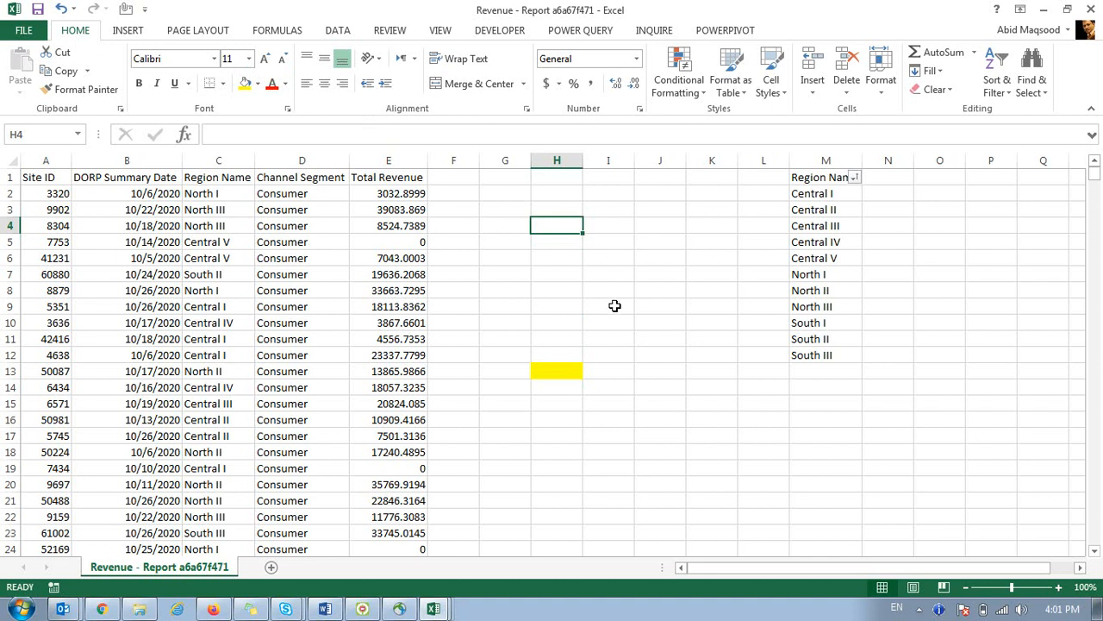
click(560, 371)
click(591, 371)
click(563, 382)
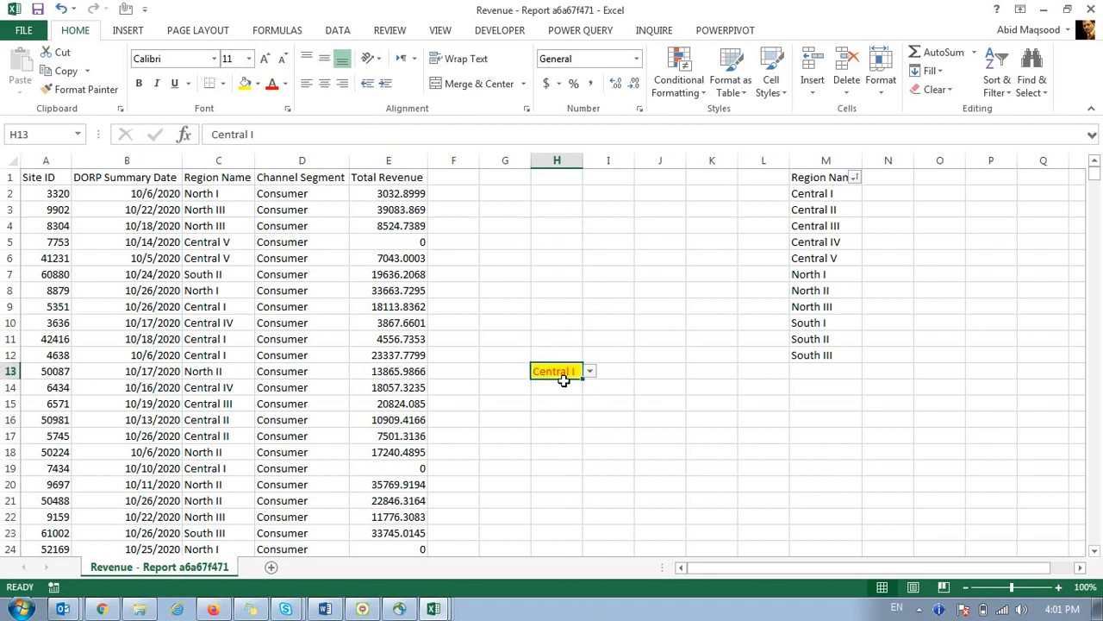
click(558, 409)
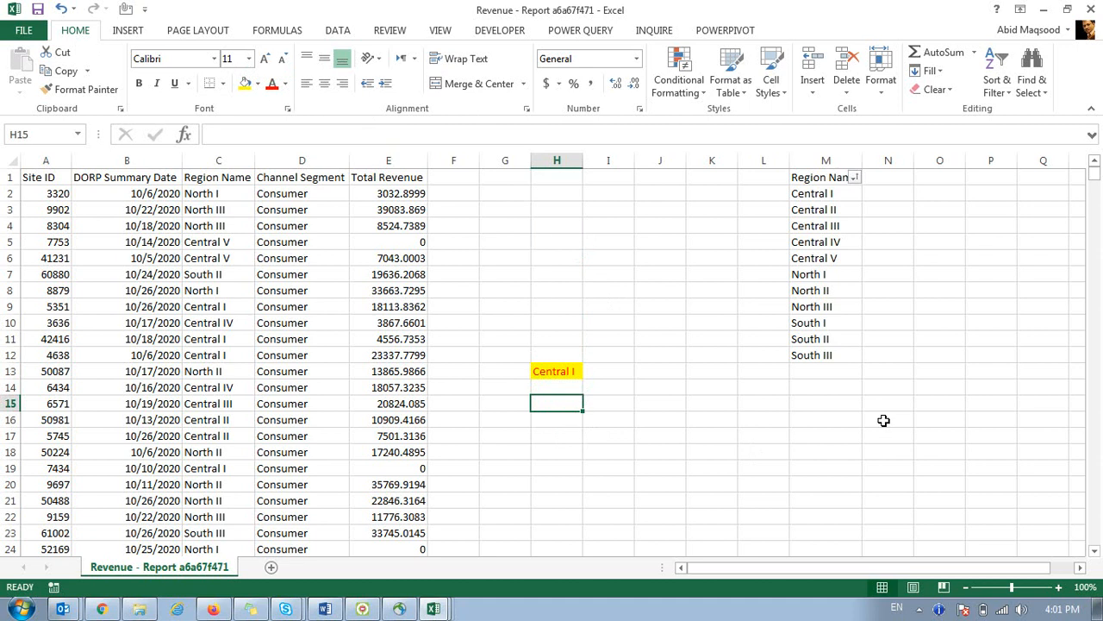
Enter 10/15/2020 in H15 and the next-day formula =H15+1 in H16.
text(10/)
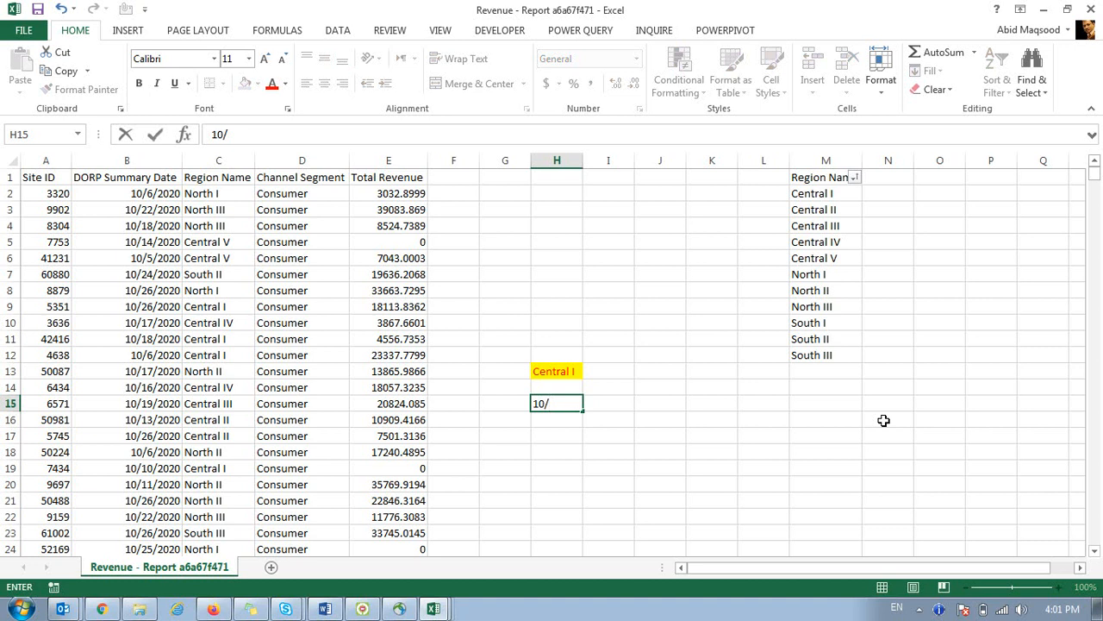
text(15/20)
key(Return)
text(=)
key(Up)
key(shift+Down)
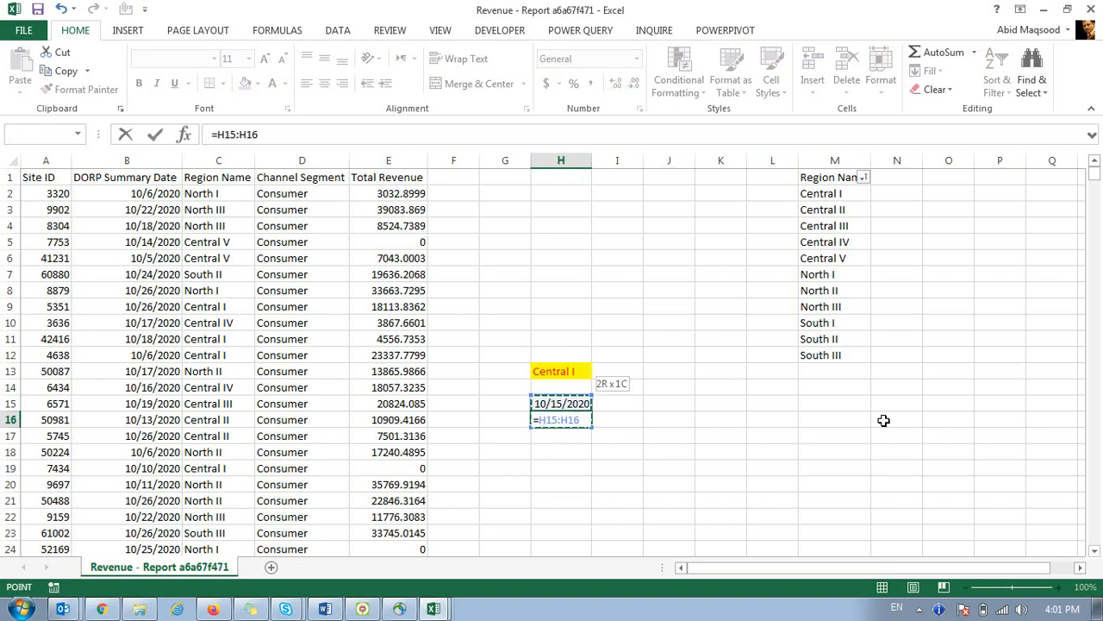
text(+1)
key(Return)
key(Return)
key(Up)
text(=)
key(Up)
text(+1)
key(Return)
key(Up)
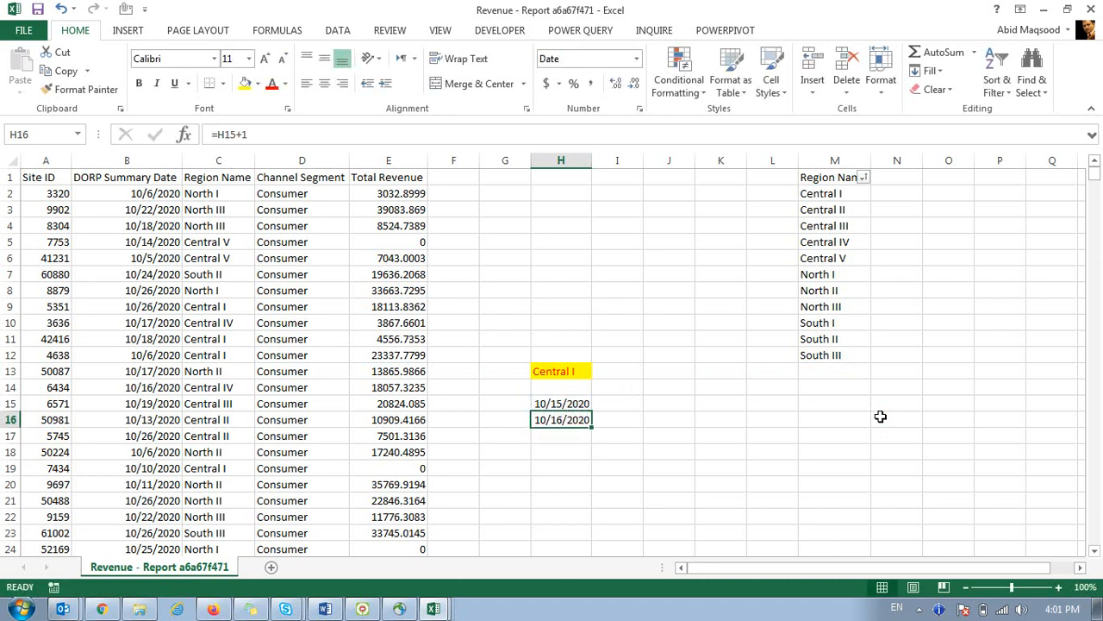
Fill the daily dates down the column and delete those beyond 10/25/2020.
drag(593, 436, 576, 533)
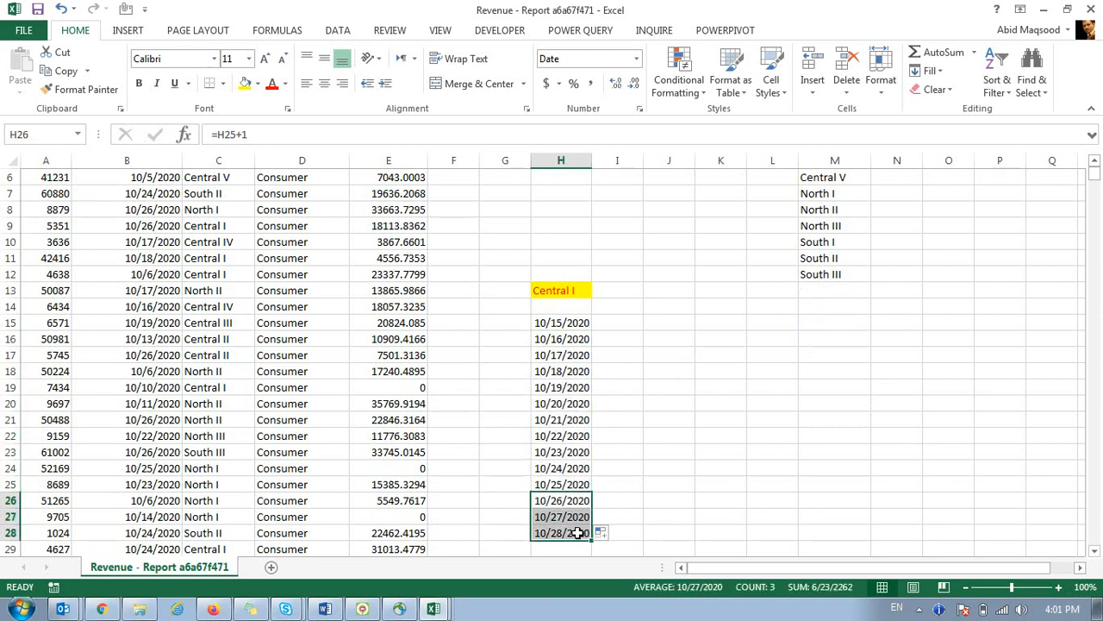
key(Delete)
scroll(612, 465, up, 2)
click(616, 403)
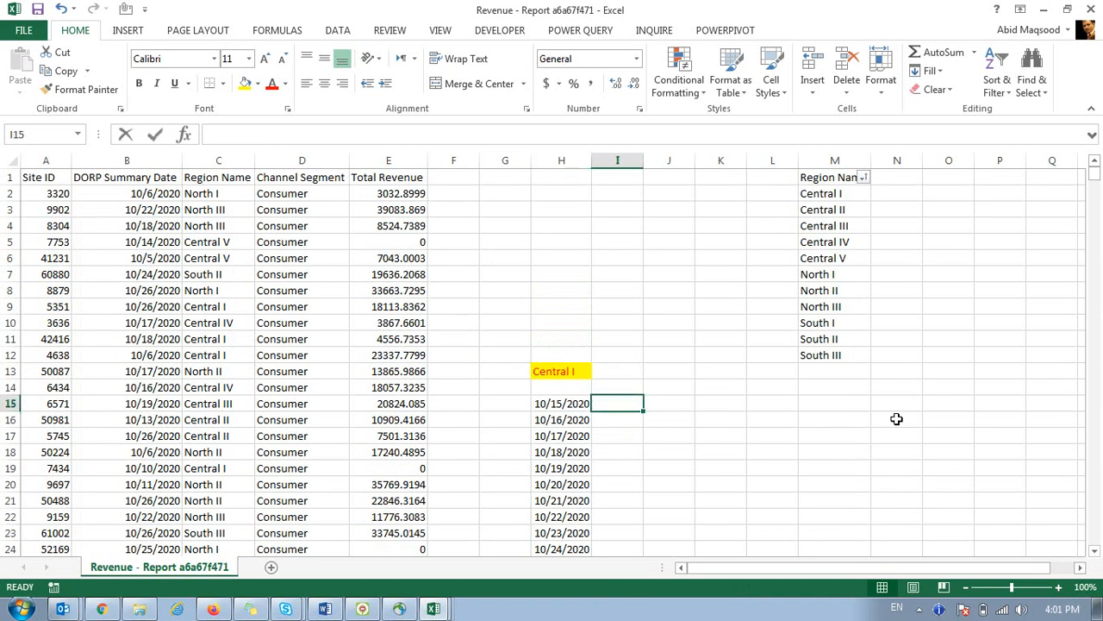
Enter =SUMIFS(E:E,B:B,H15,C:C,$H$13) in I15 to total revenue by date and region.
text(=sum)
key(Down)
key(Down)
key(Tab)
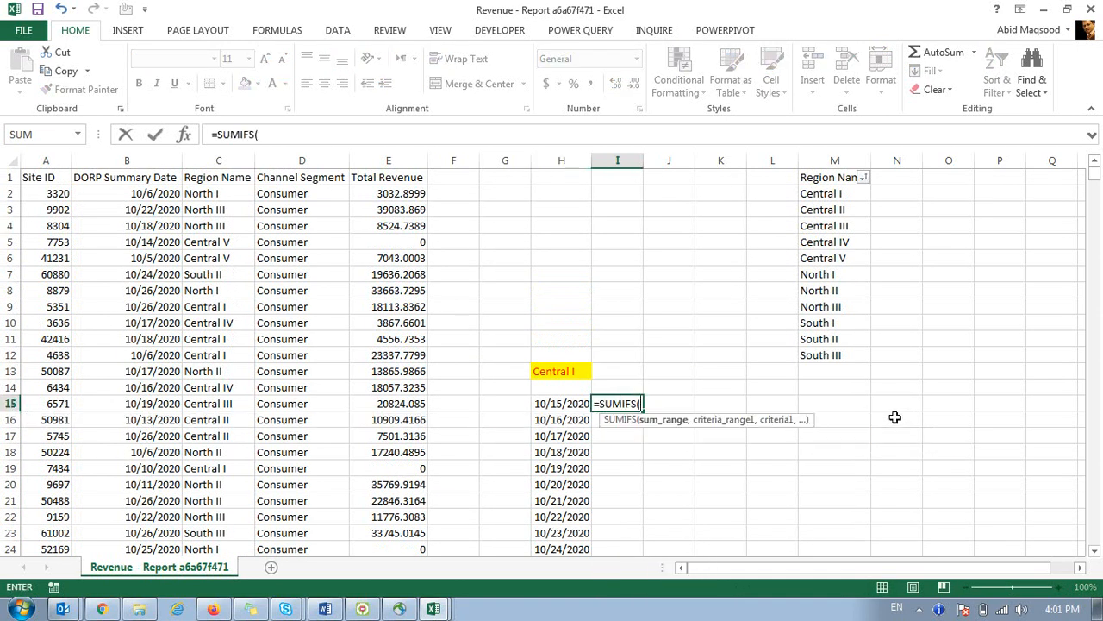
click(408, 155)
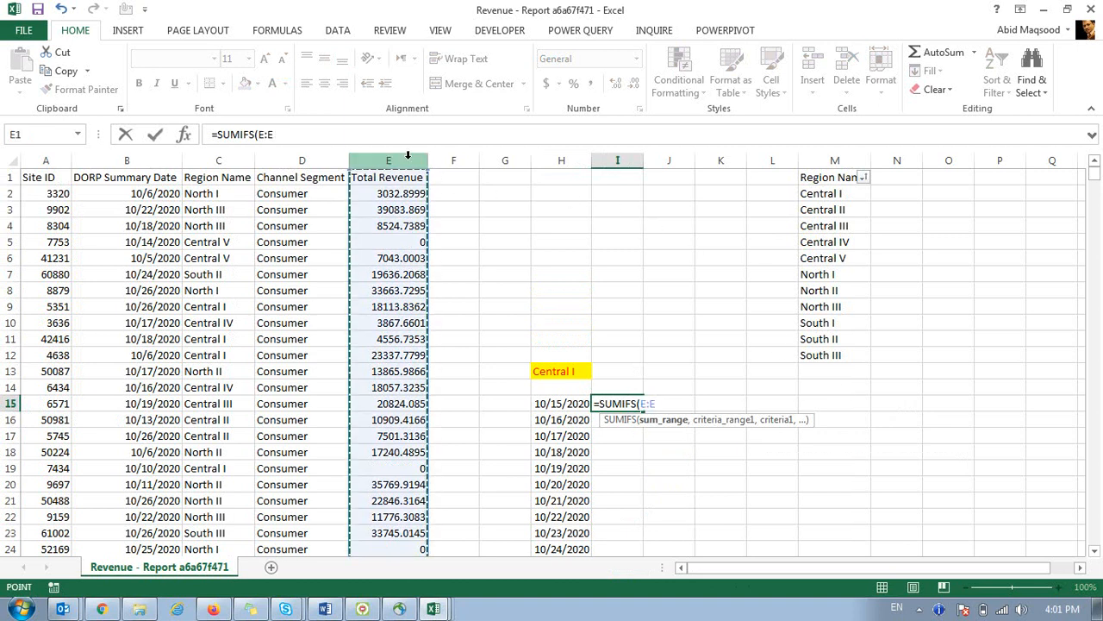
text(,)
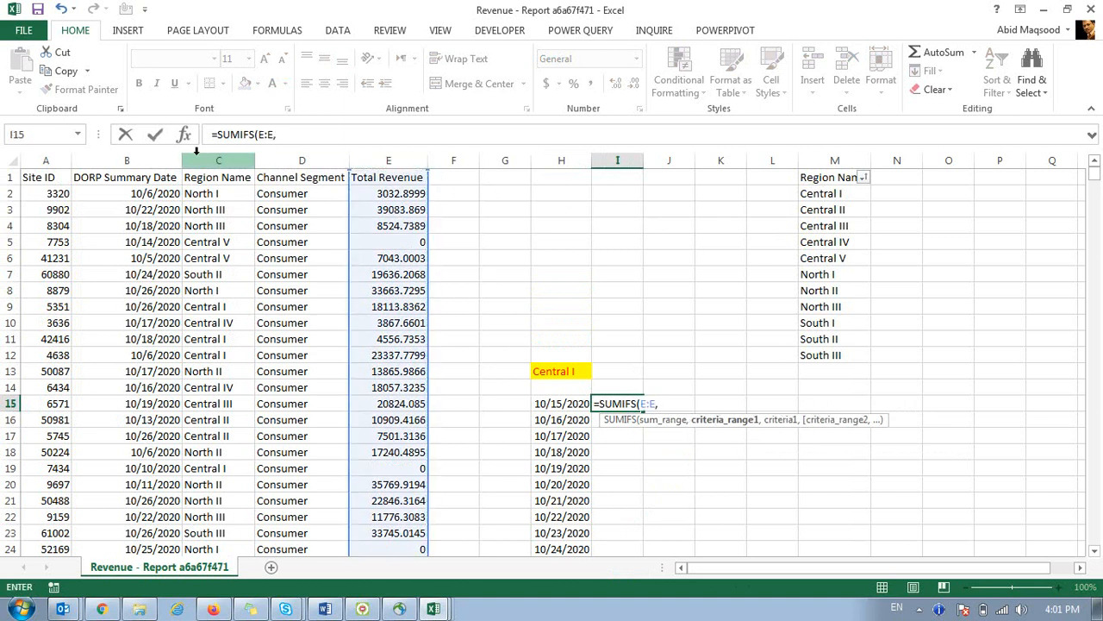
click(164, 149)
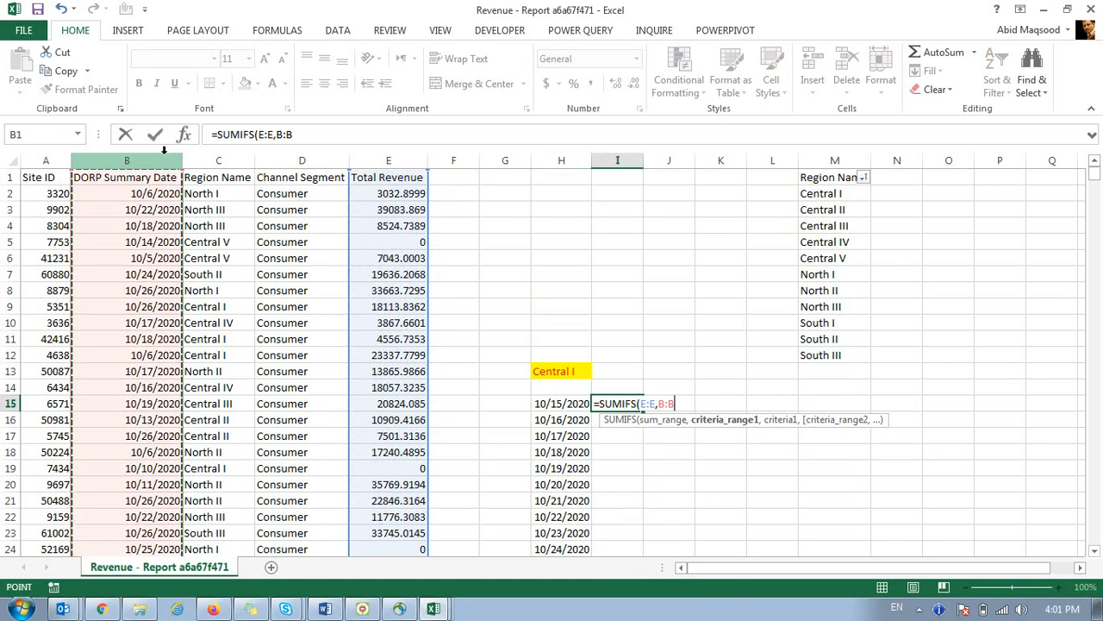
text(,)
key(Left)
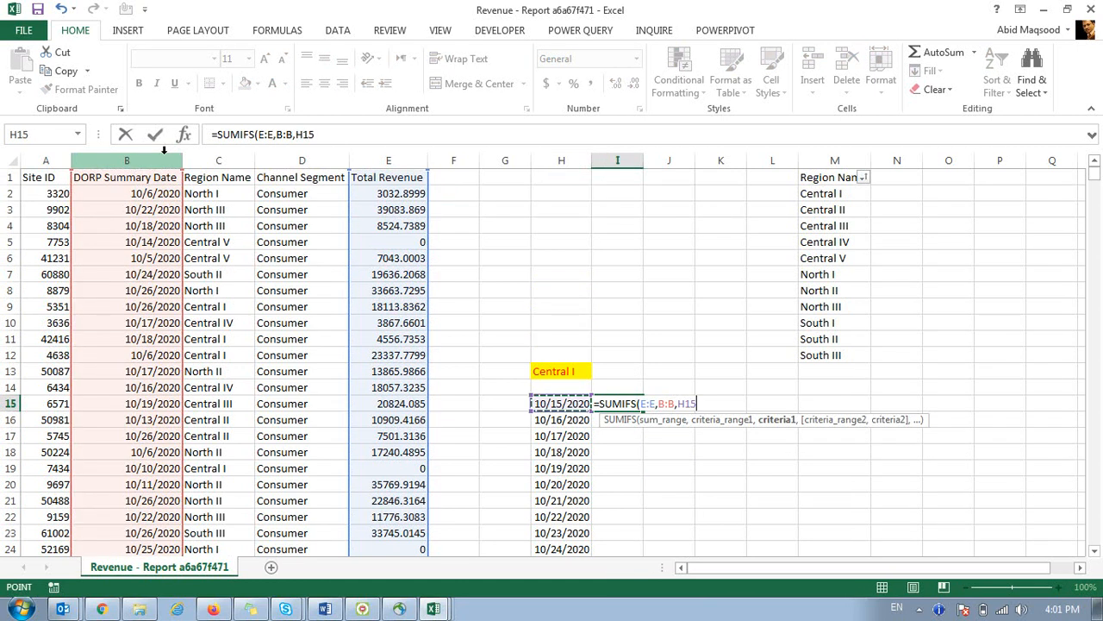
text(,)
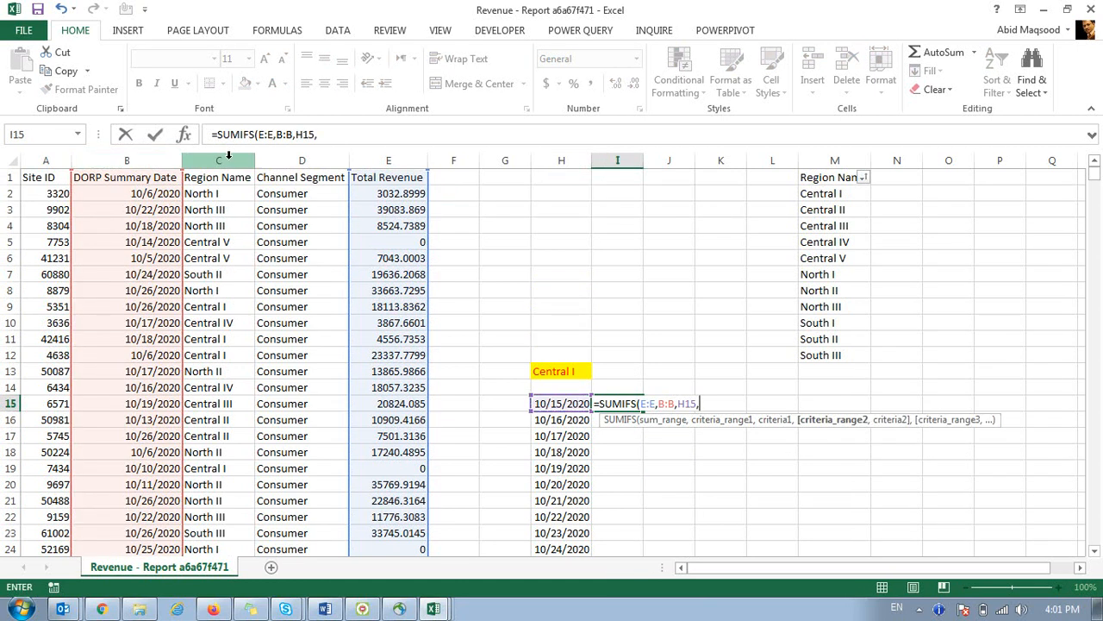
click(228, 156)
text(,)
key(Up)
key(Up)
key(Left)
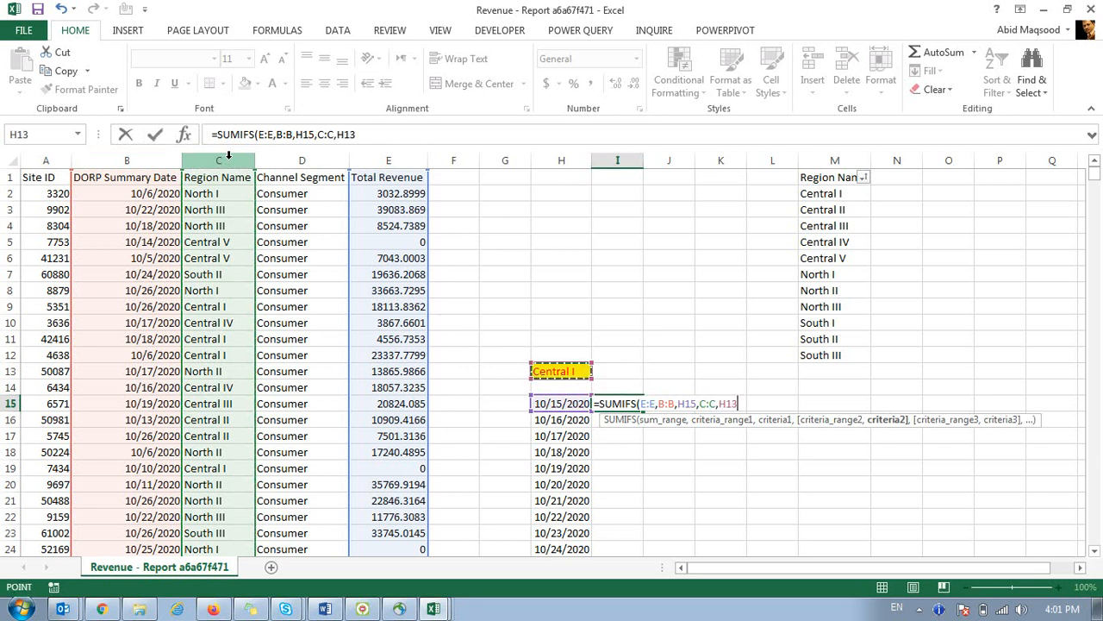
key(F4)
text())
key(ctrl+Return)
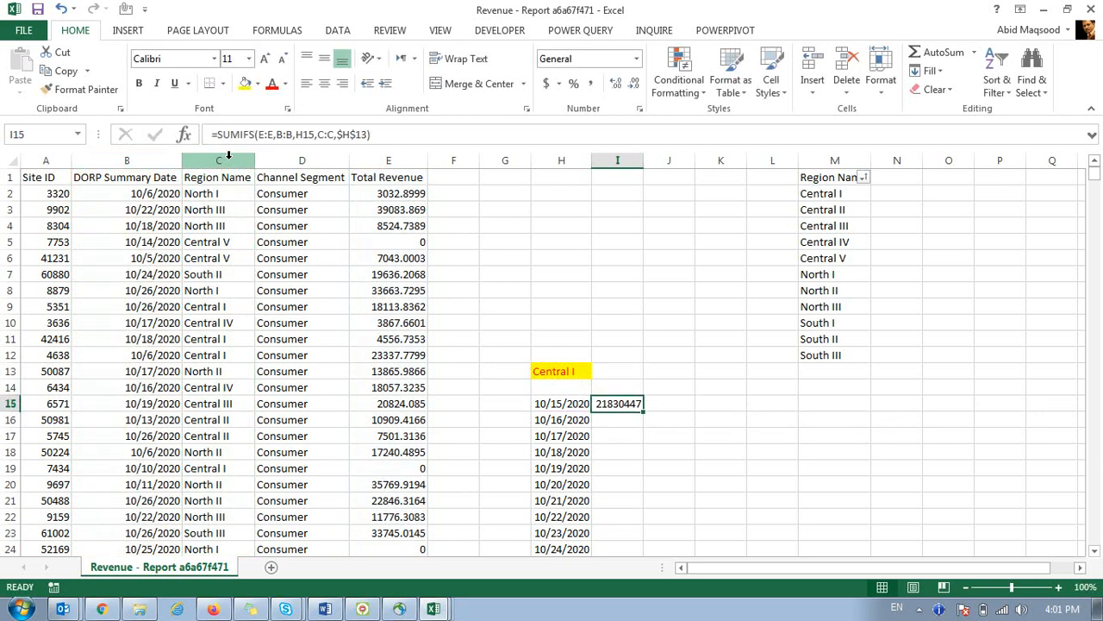
Copy the formula down to I25, center it, and apply comma style with no decimals.
double_click(641, 412)
click(324, 58)
click(324, 83)
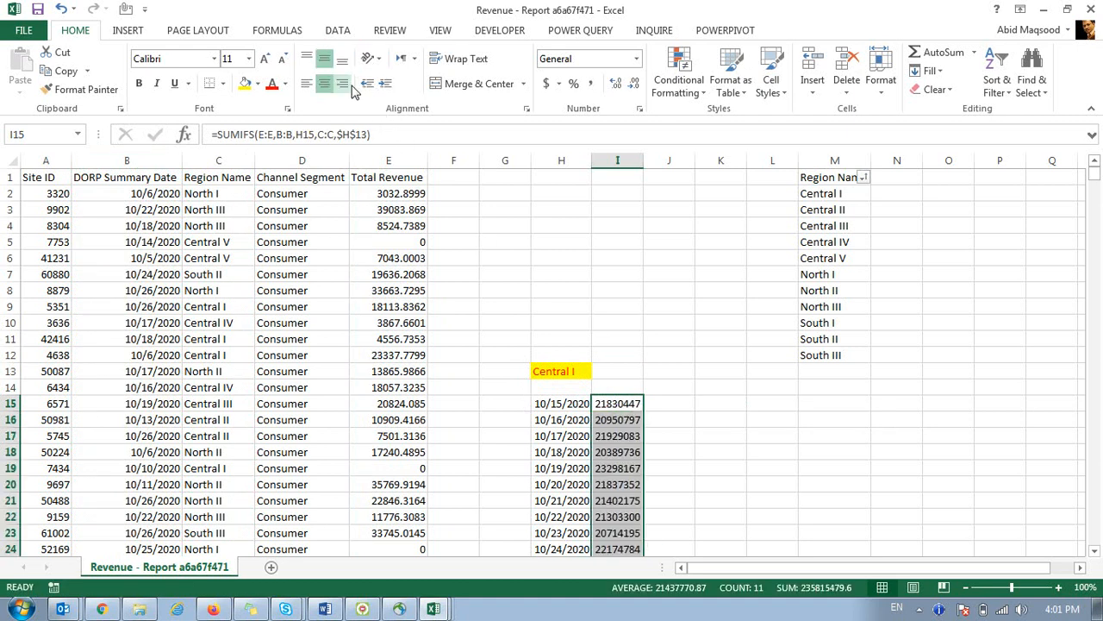
click(590, 82)
click(634, 82)
click(633, 83)
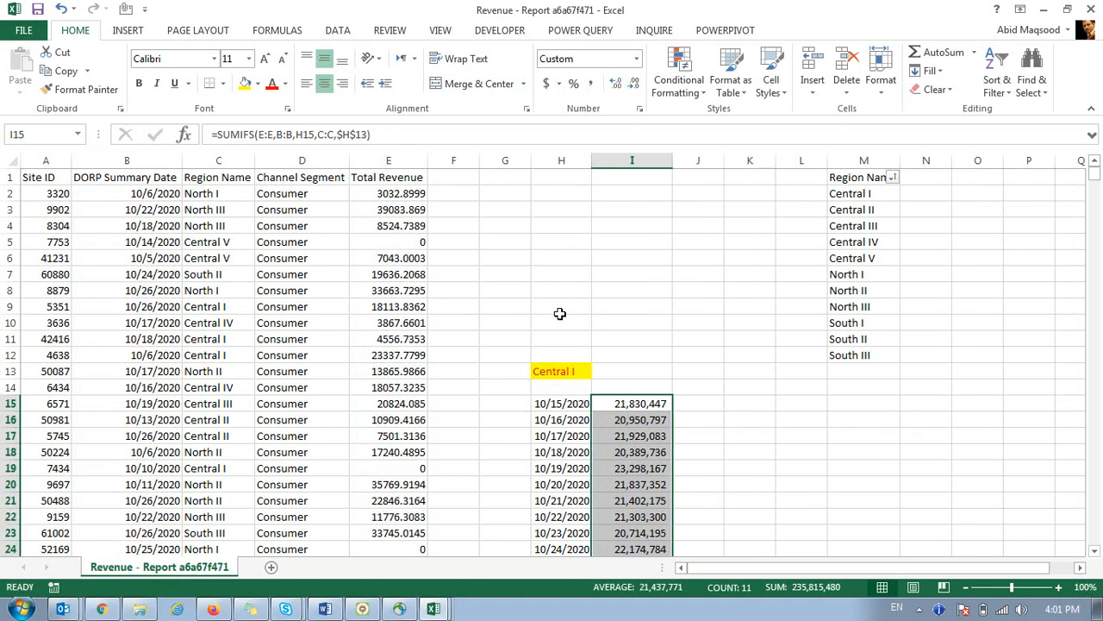
click(564, 366)
scroll(565, 369, down, 1)
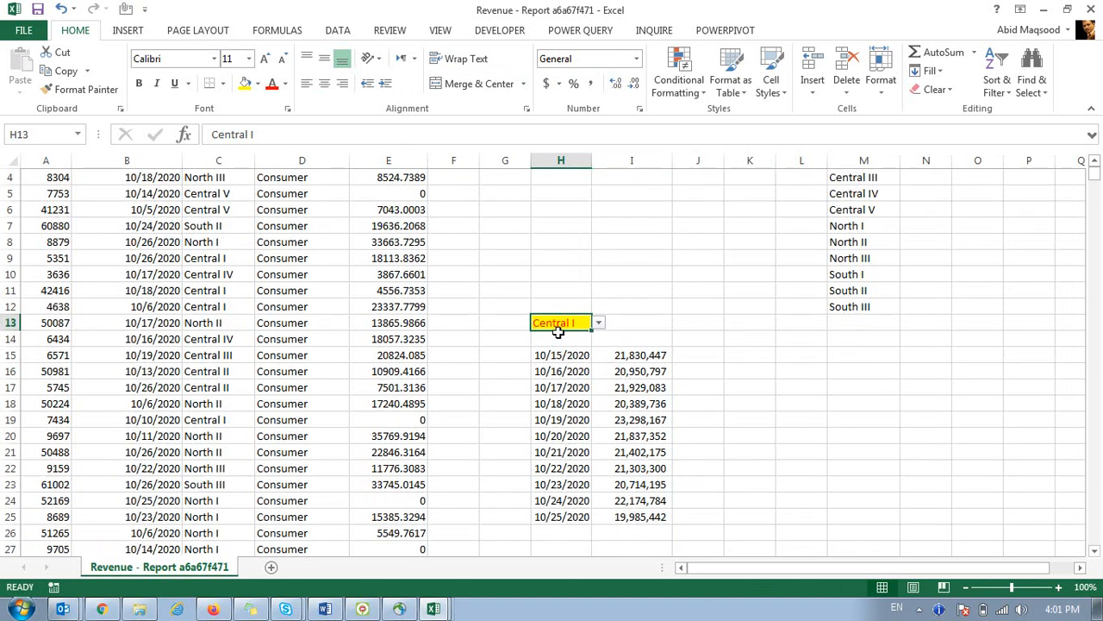
Try Central II, III and IV in H13, settle on Central V, then select I15:I25 and G12:J25.
click(601, 323)
click(582, 348)
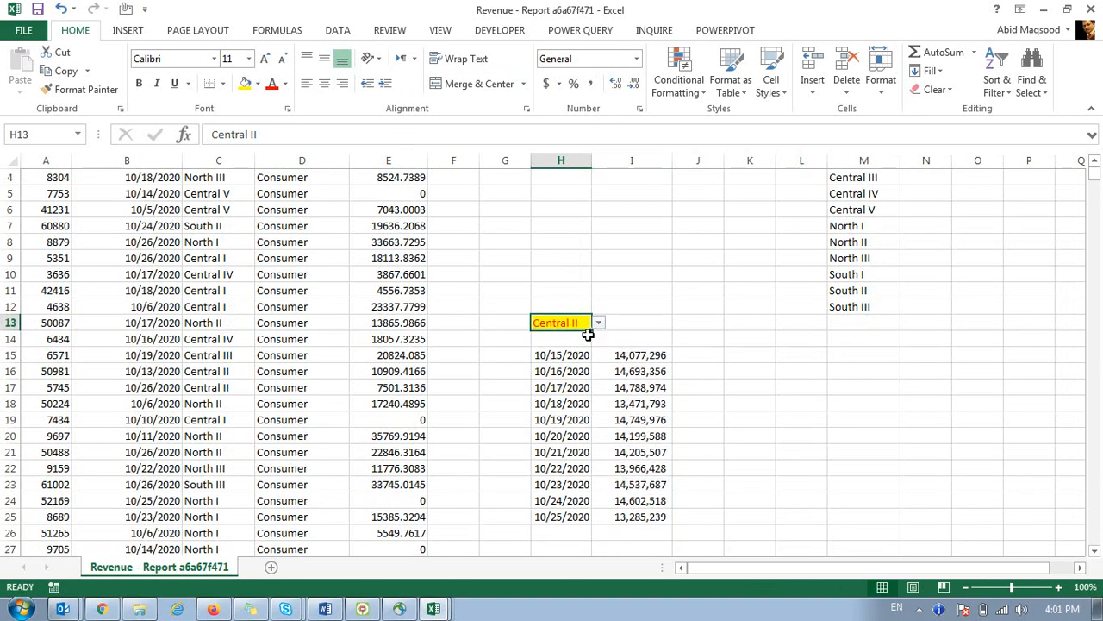
click(598, 322)
click(593, 345)
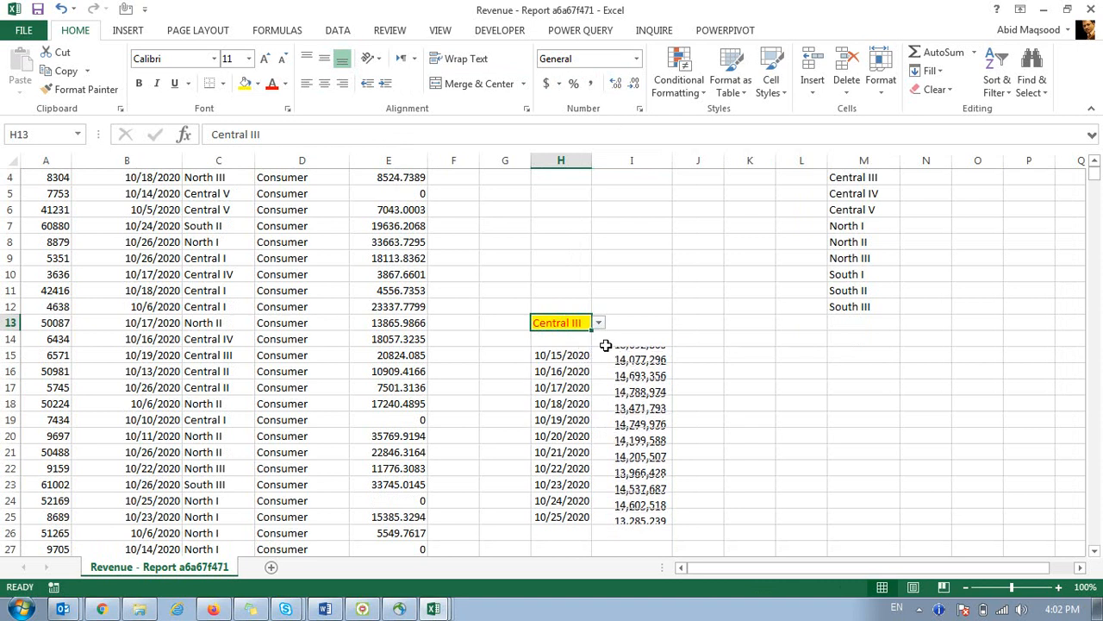
click(598, 322)
click(584, 348)
click(599, 323)
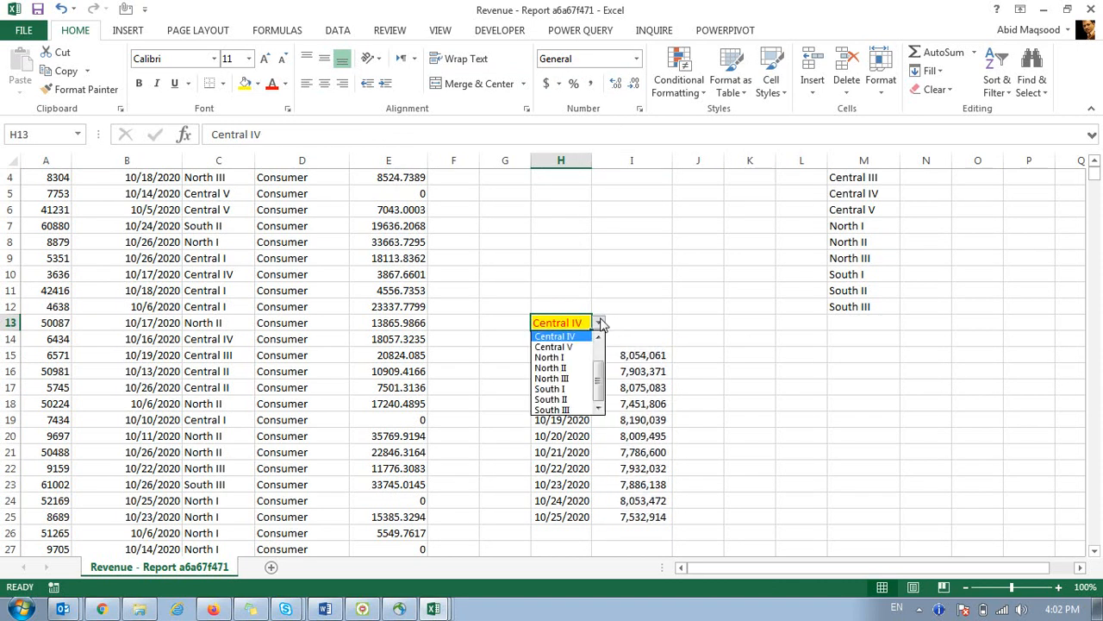
click(569, 347)
drag(629, 357, 628, 518)
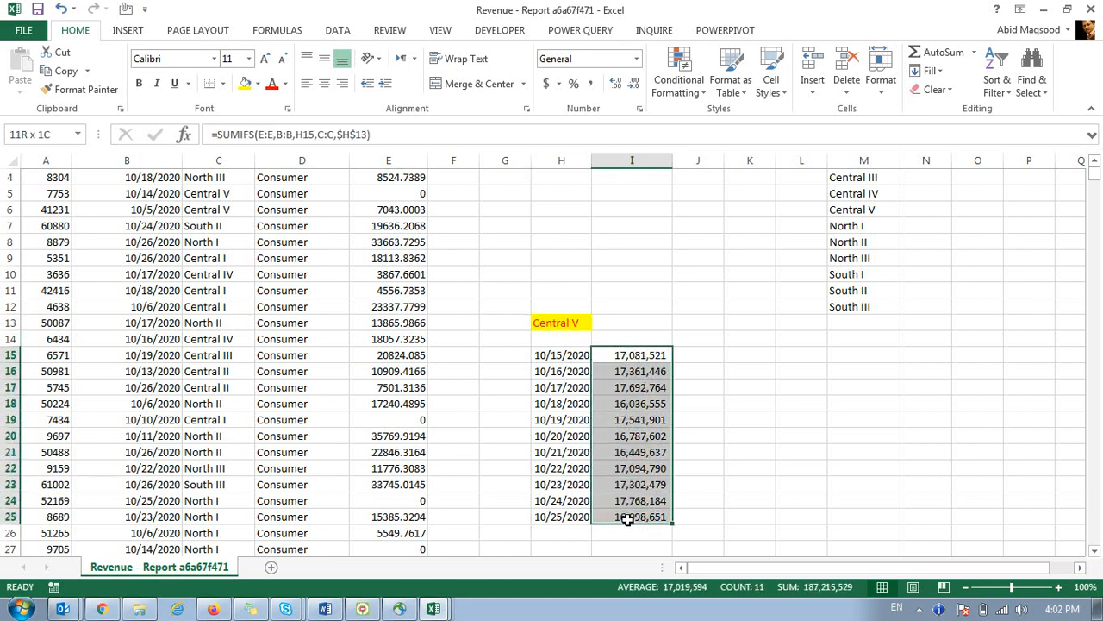
drag(517, 300, 675, 513)
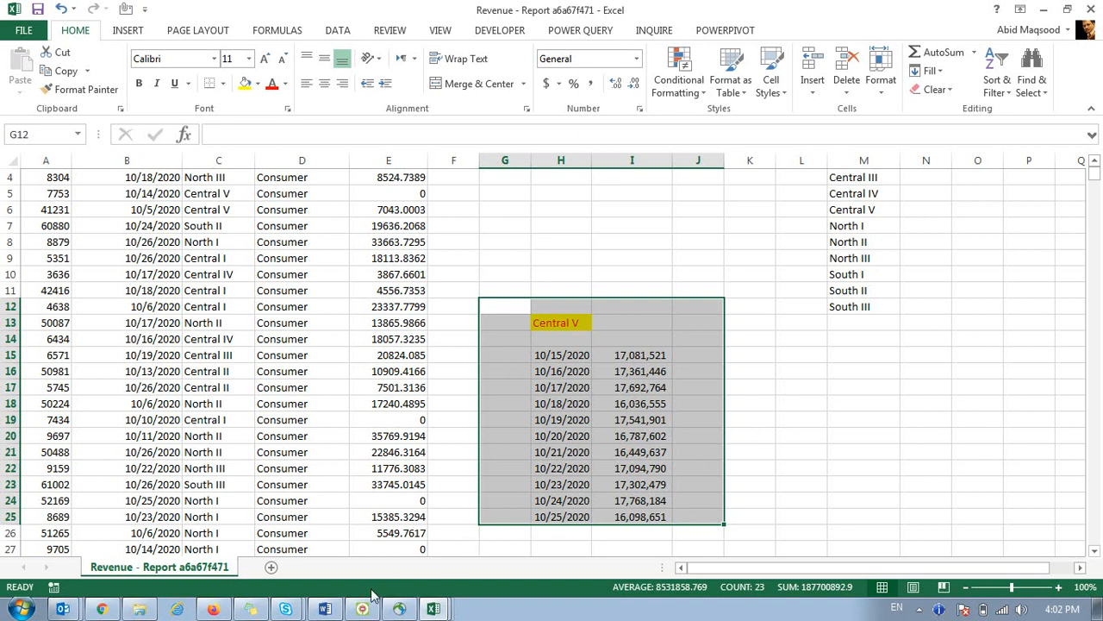
click(325, 608)
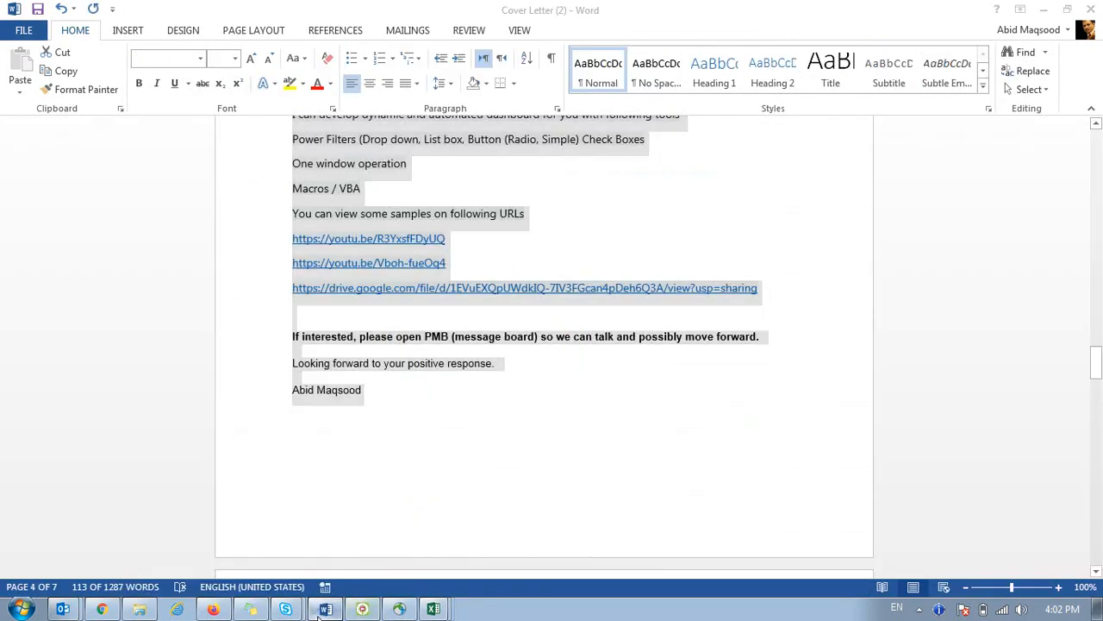
click(321, 611)
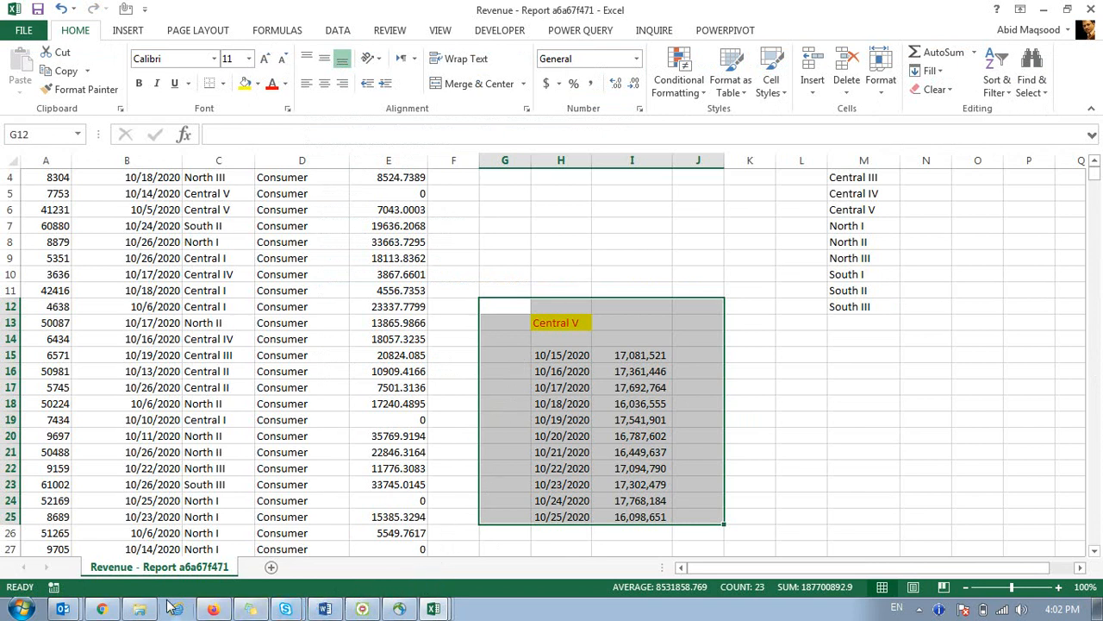
Bring the revenue report back into focus and select the cells around region cell H13.
click(830, 18)
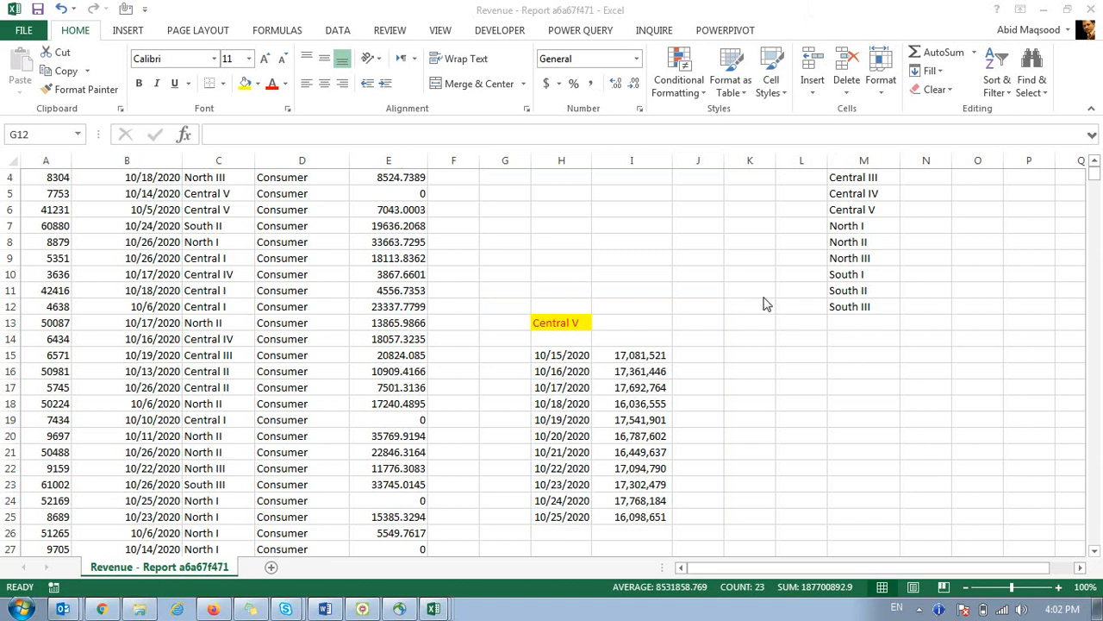
click(679, 276)
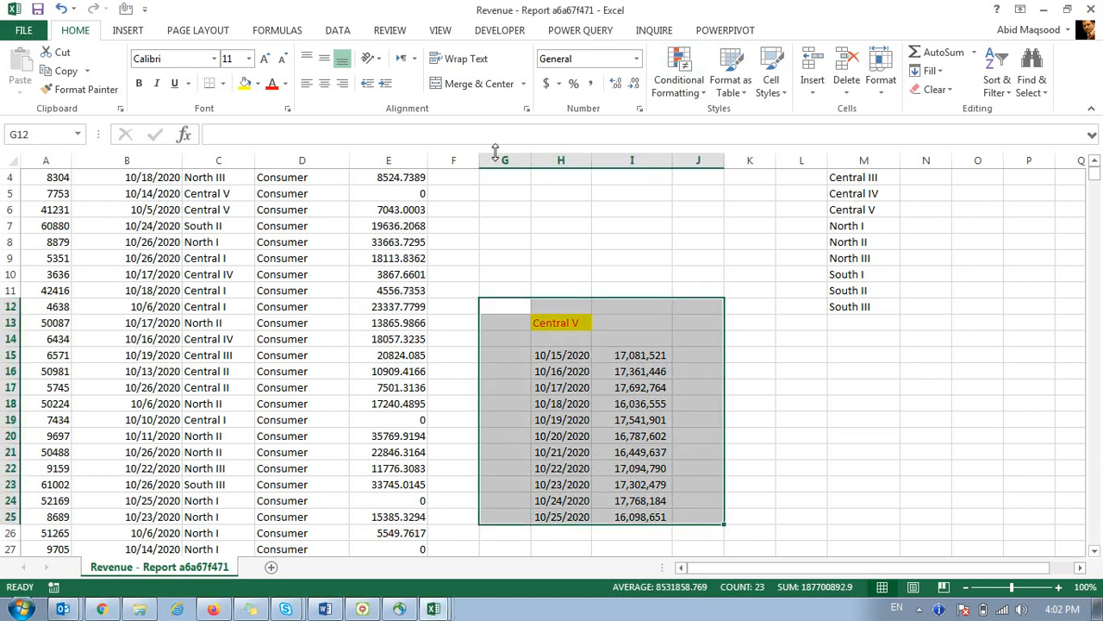
click(536, 228)
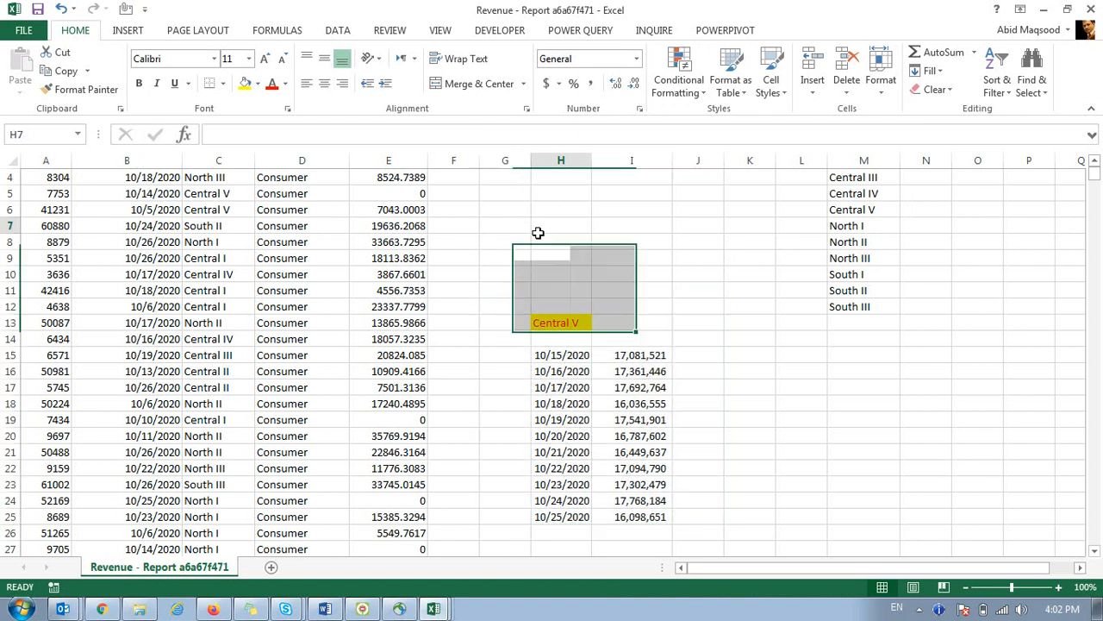
click(542, 270)
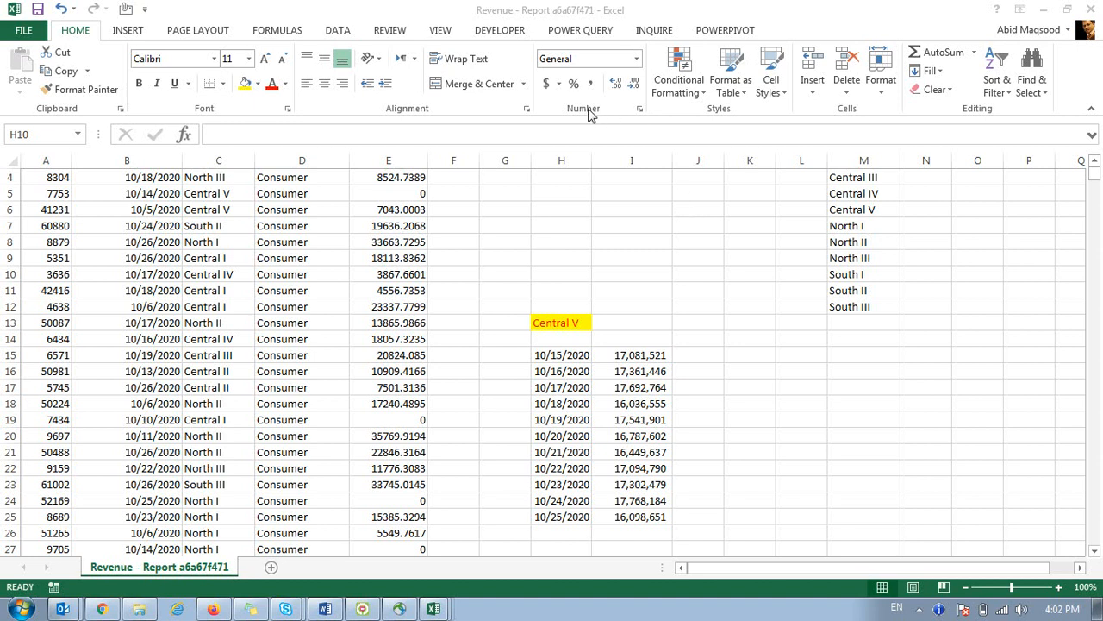
double_click(562, 320)
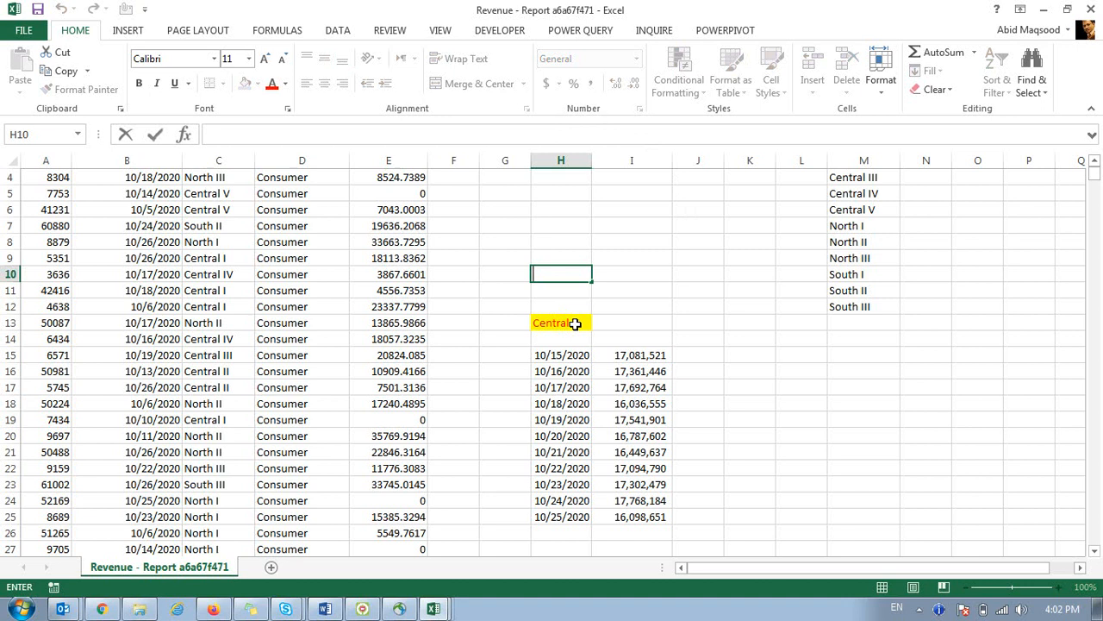
click(575, 324)
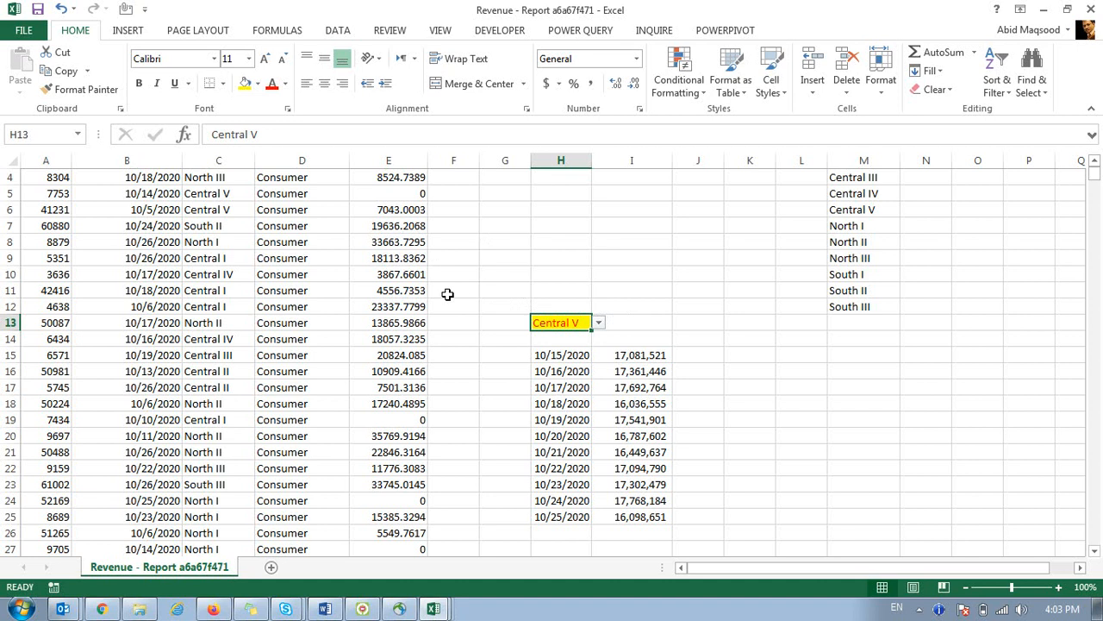
drag(497, 298, 621, 338)
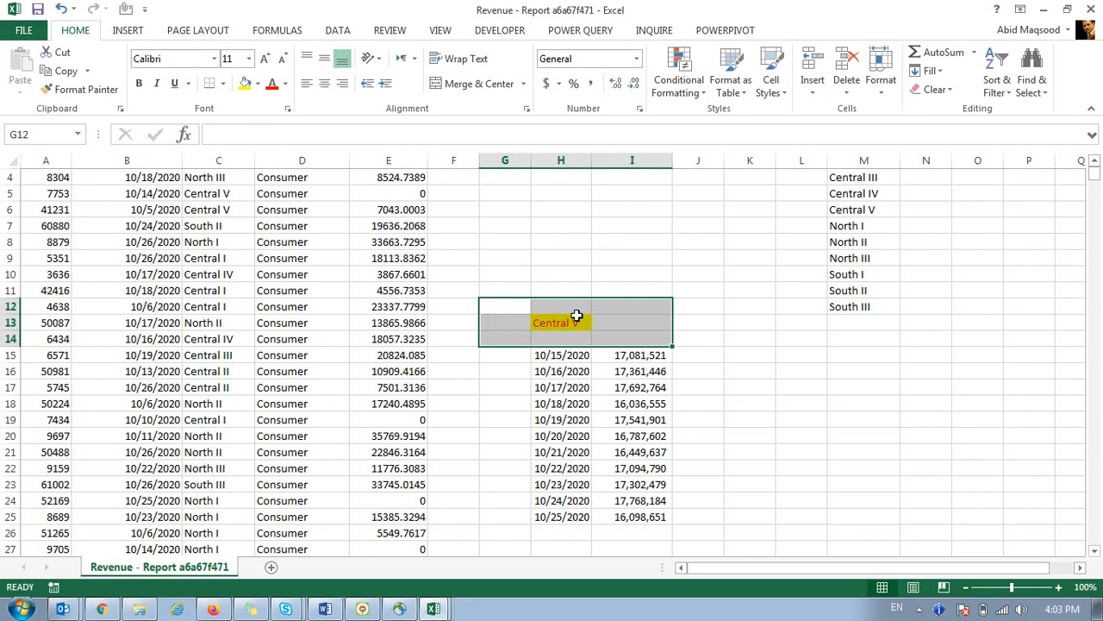
click(576, 317)
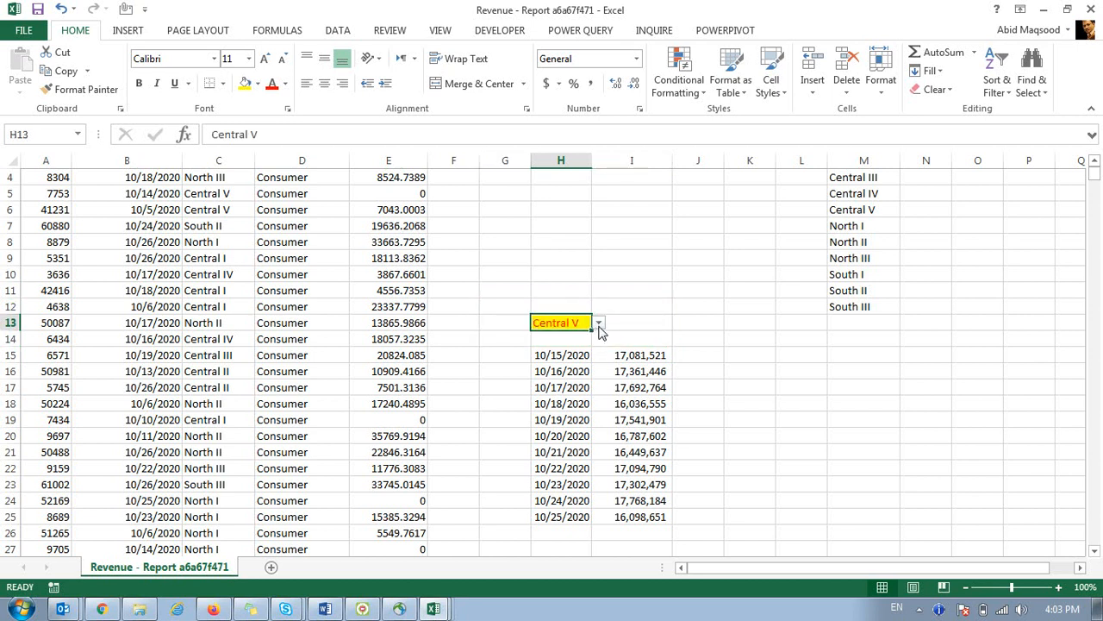
Choose North II in the H13 dropdown and switch to the Book1 workbook.
click(598, 322)
click(591, 369)
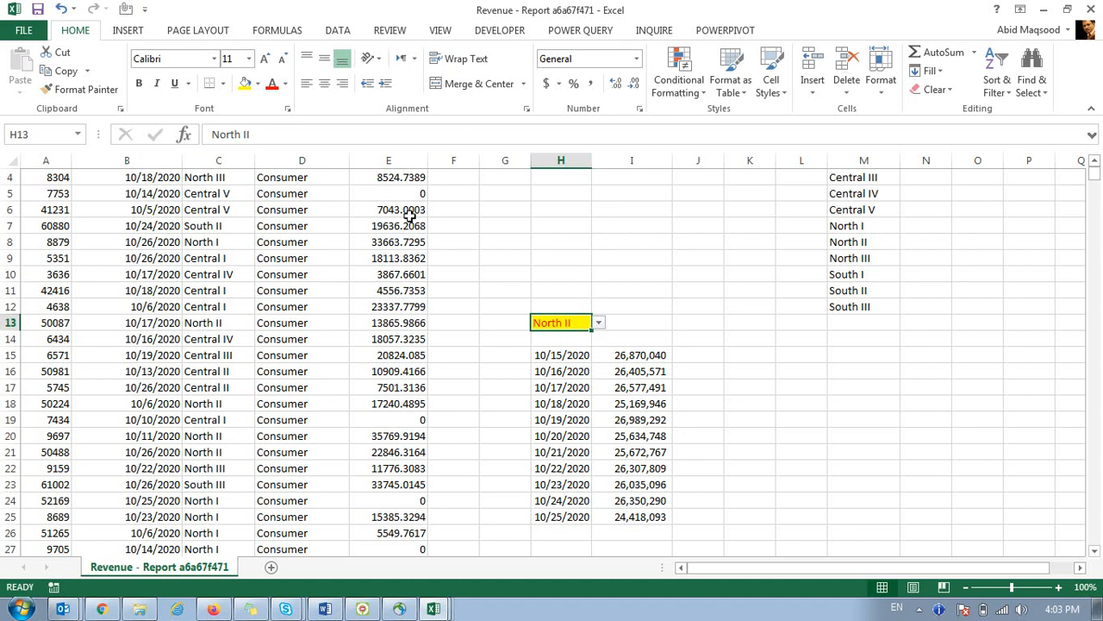
click(435, 609)
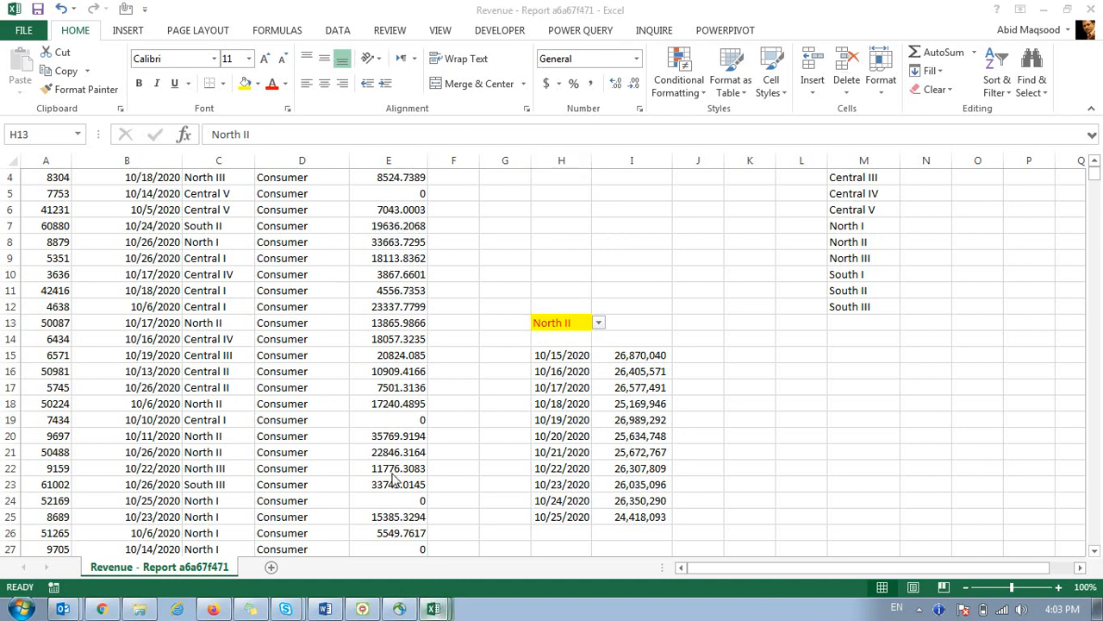
click(394, 473)
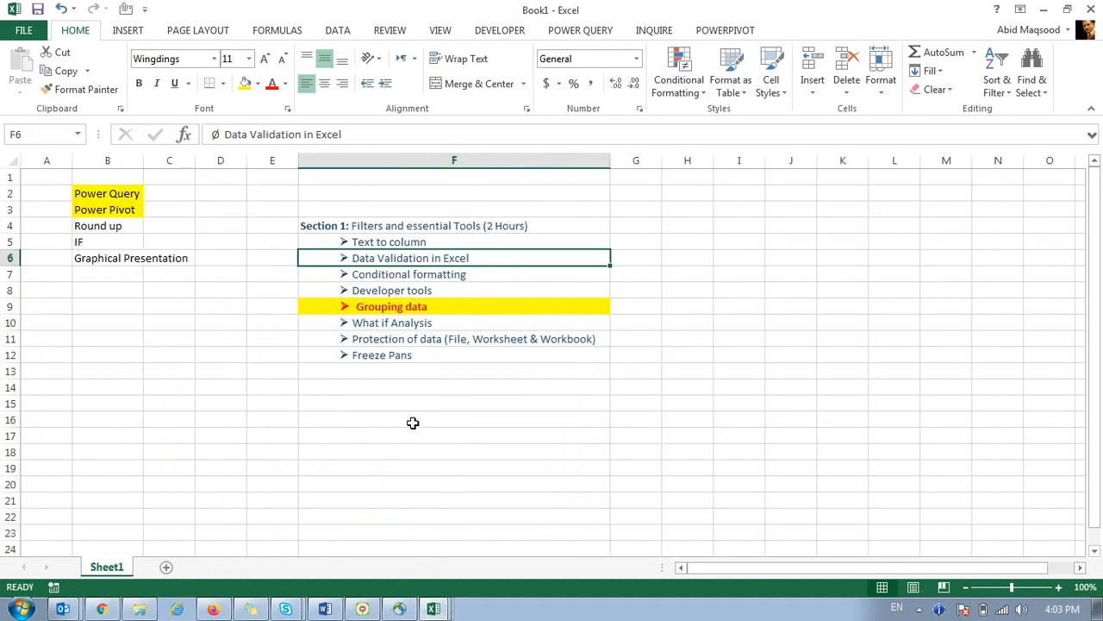
Select the Conditional formatting topic in Book1's F7, then switch to the KPI Performance - 2018 dashboard.
click(396, 277)
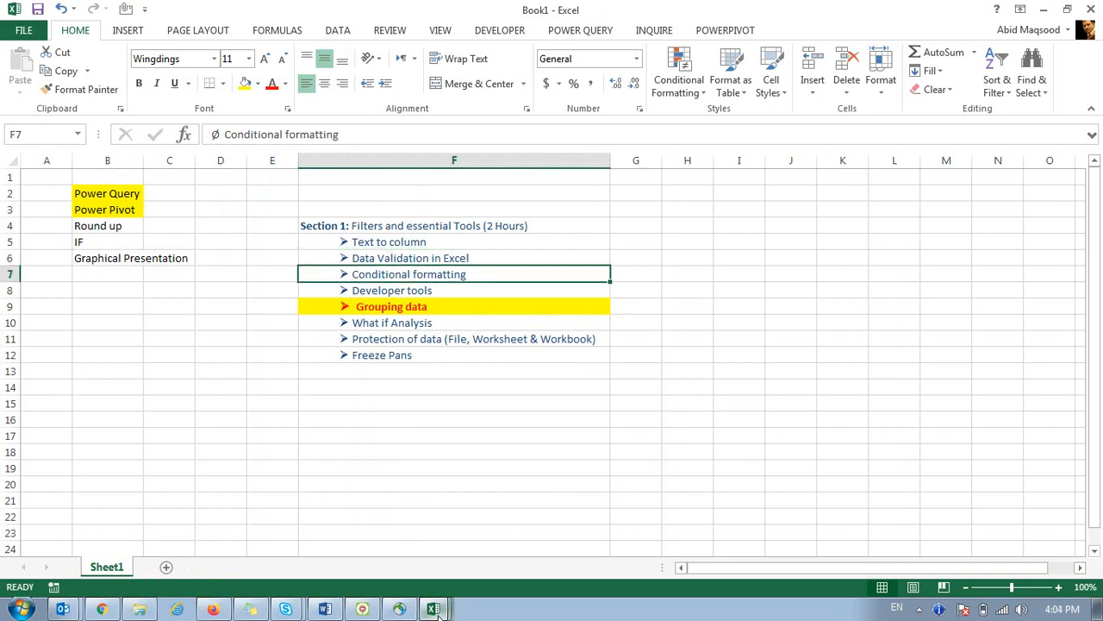
click(417, 508)
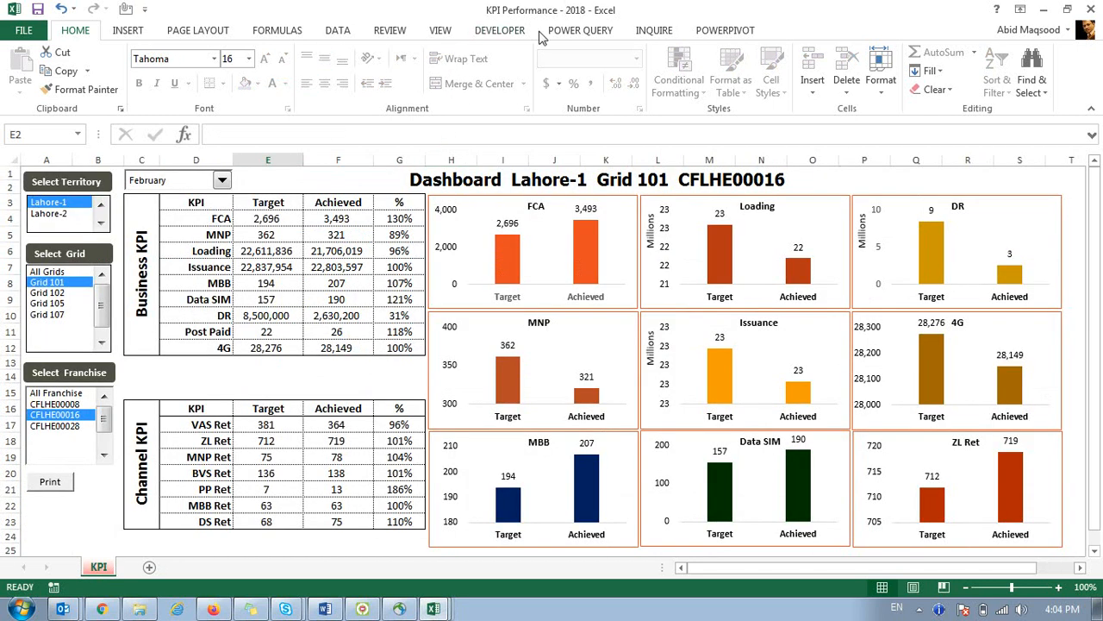
Attempt Unprotect Sheet on the KPI dashboard, cancel the password prompt, and switch to Explorer.
click(389, 33)
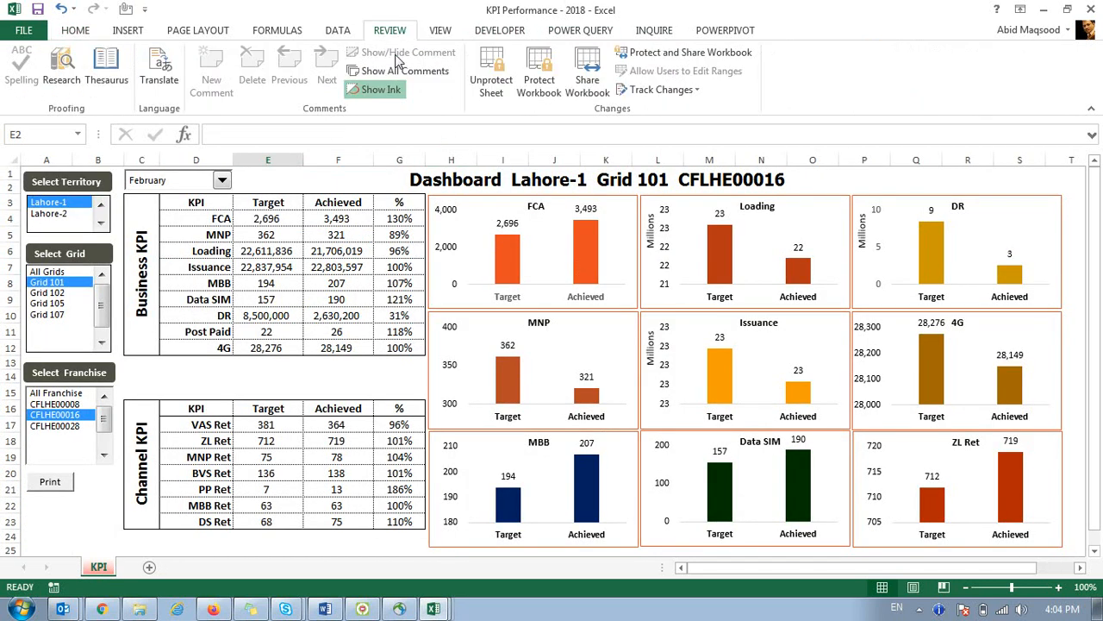
click(514, 79)
click(660, 346)
click(139, 608)
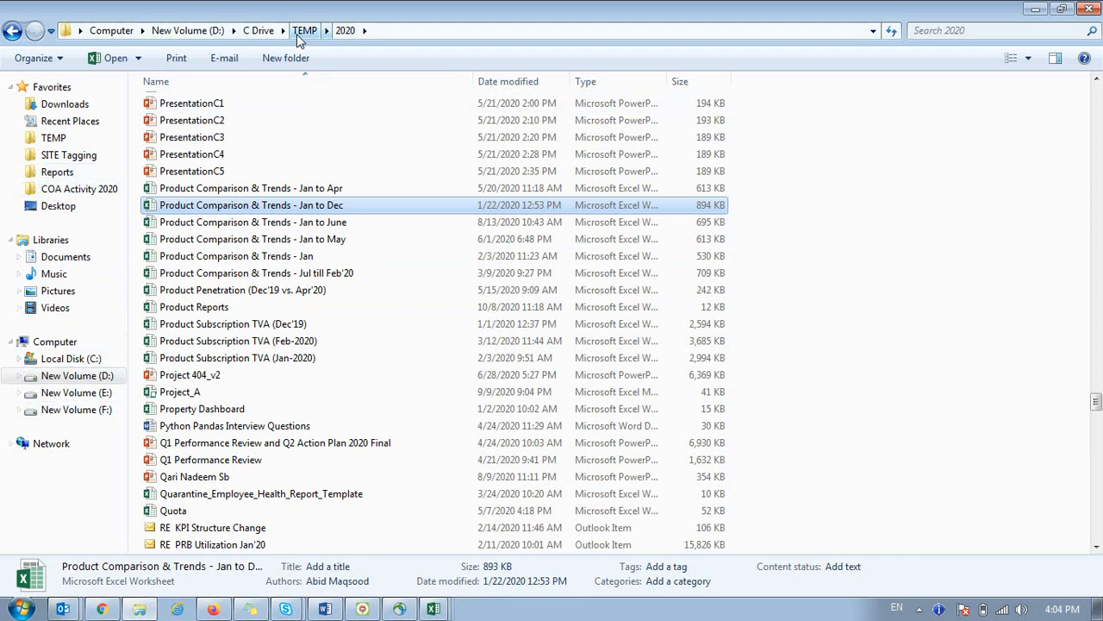
Browse from New Volume (D:) through C Drive into the Excel Training folder.
click(66, 374)
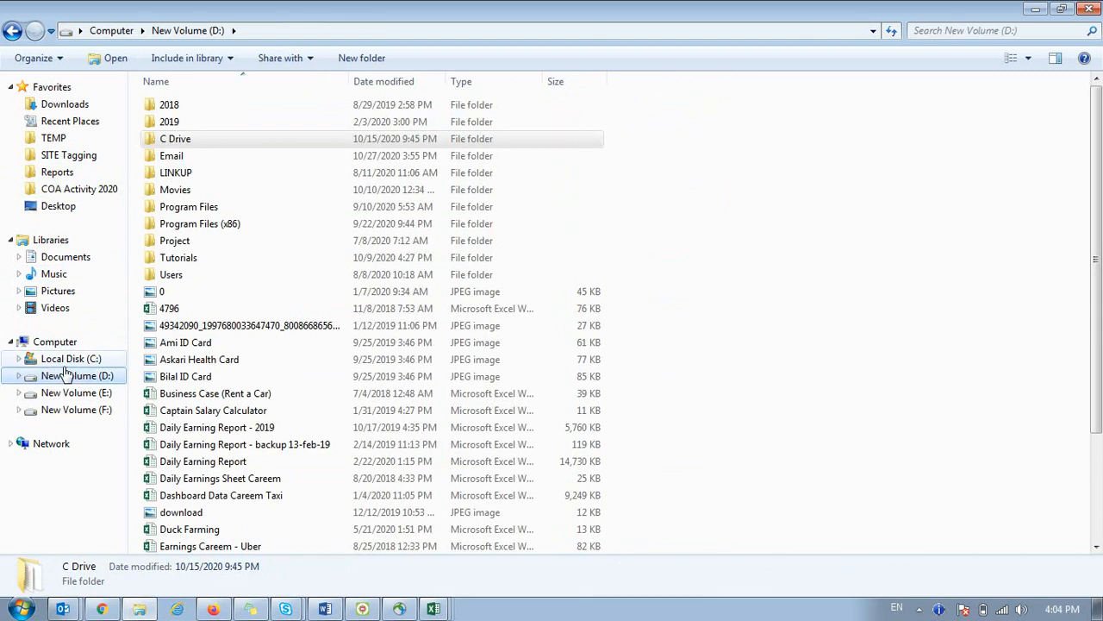
double_click(179, 140)
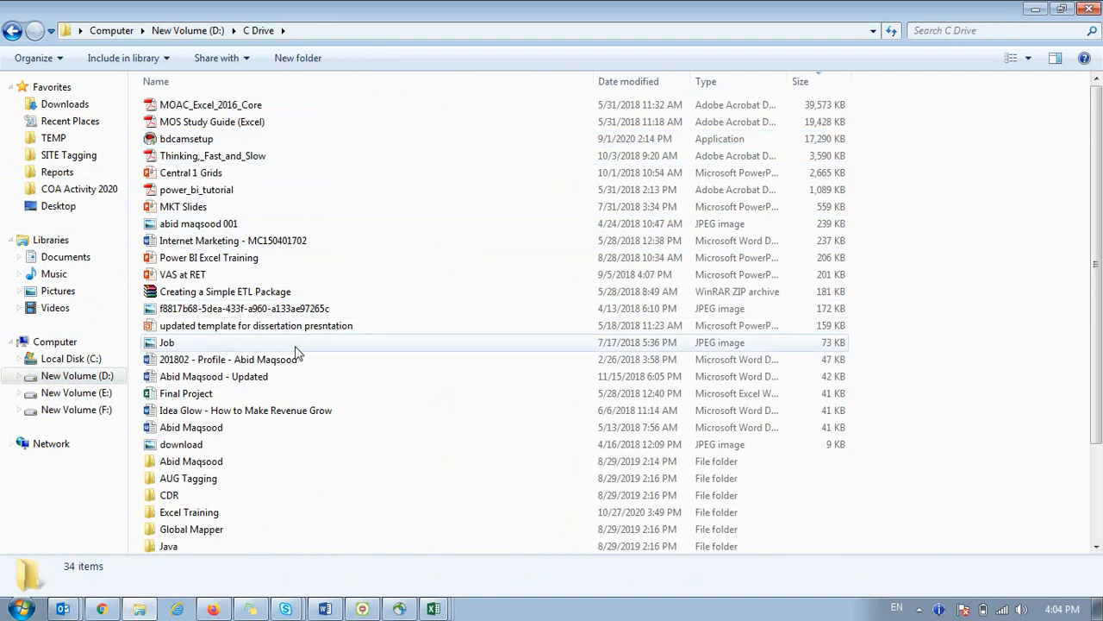
double_click(181, 461)
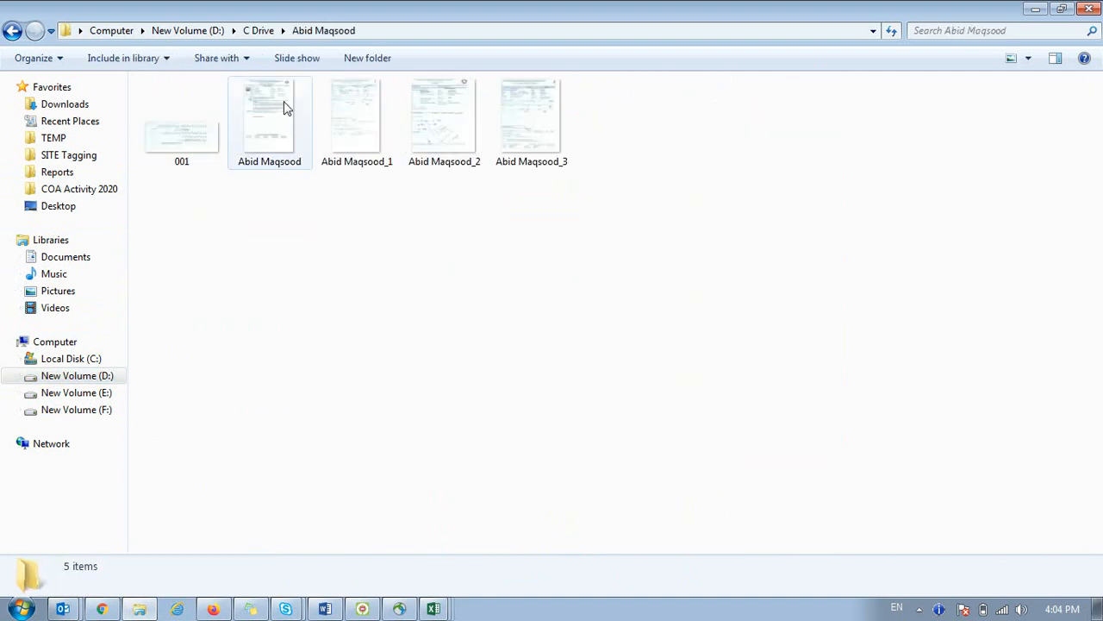
click(258, 30)
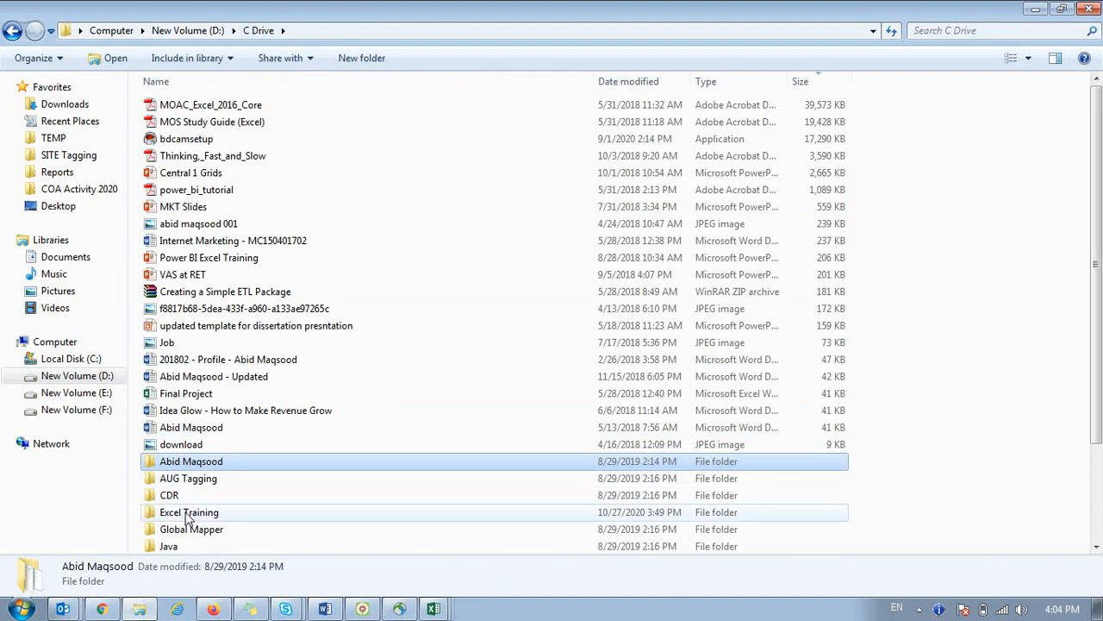
double_click(188, 512)
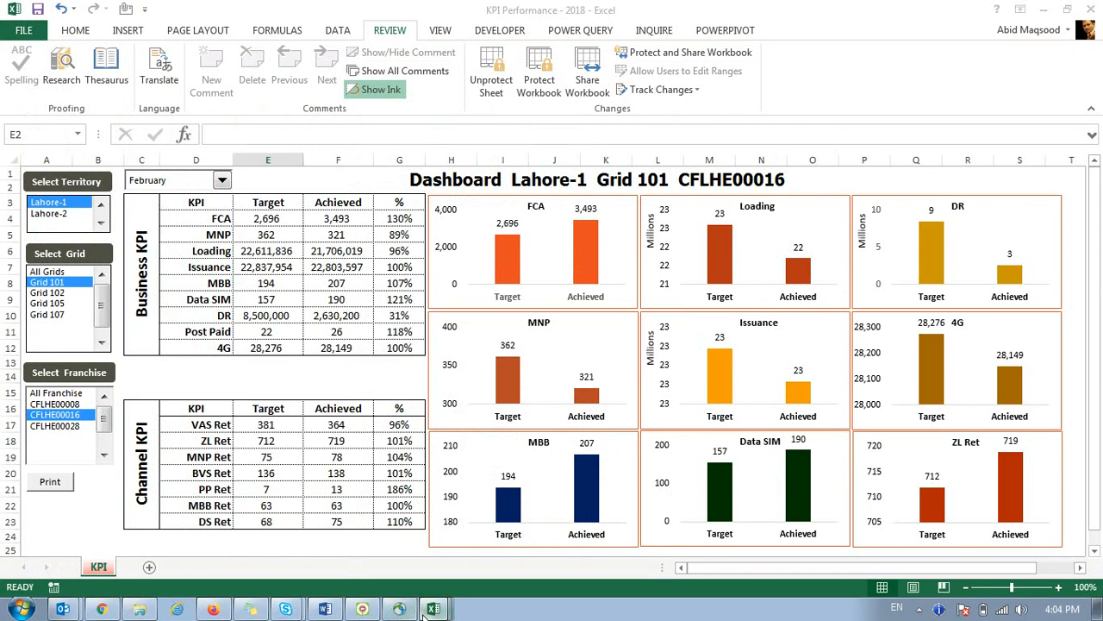
click(385, 480)
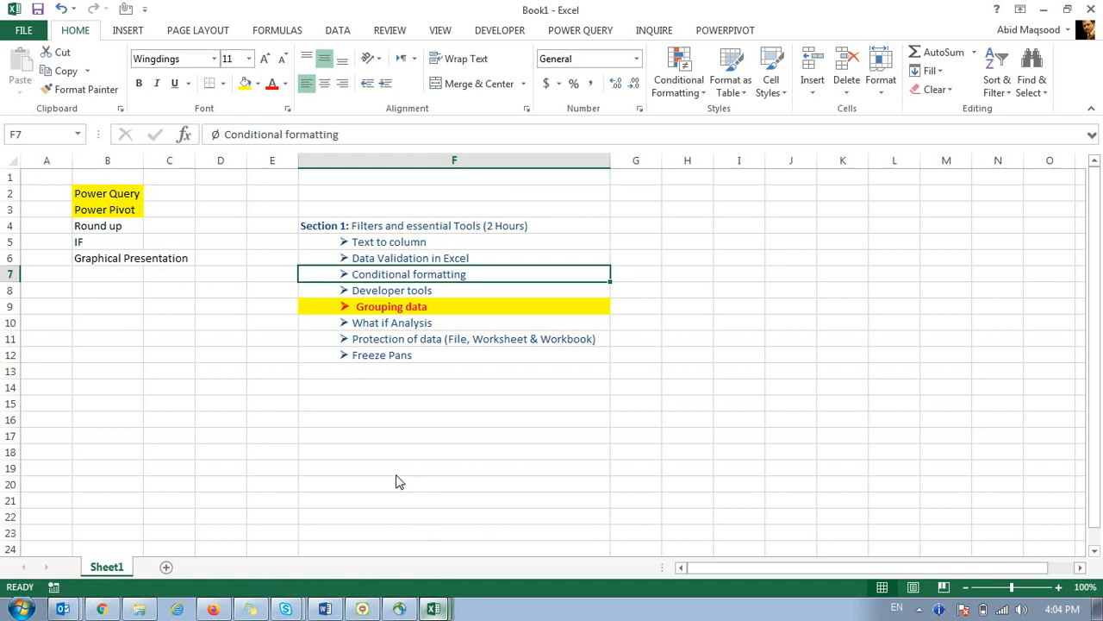
click(148, 607)
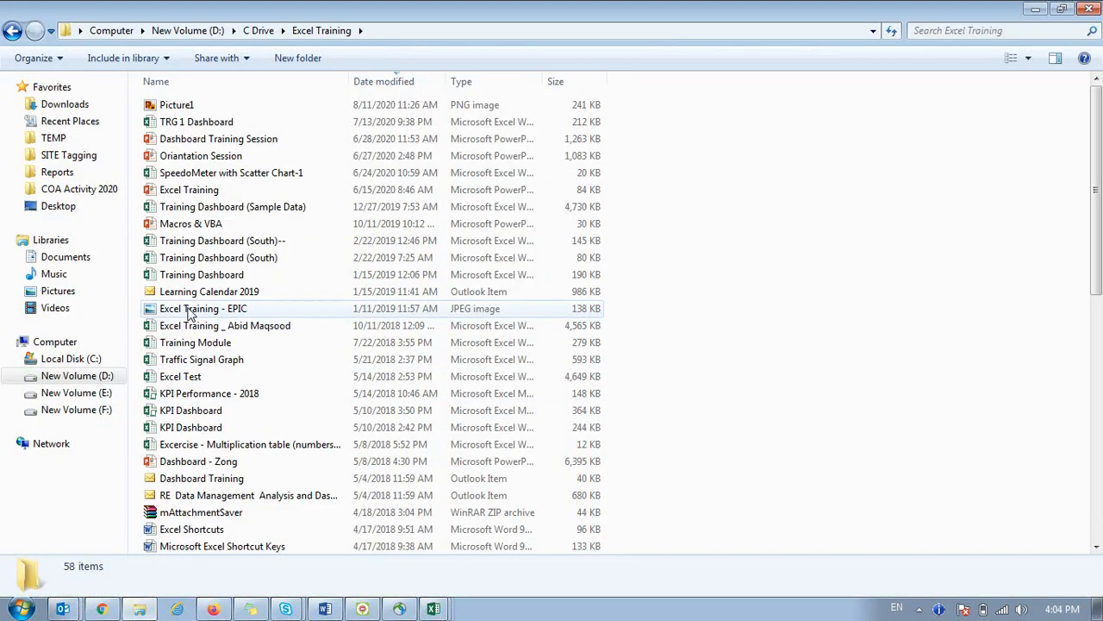
Open the ISB-CC Dashboard workbook, close it, and return to the file browser.
click(234, 431)
scroll(233, 430, down, 9)
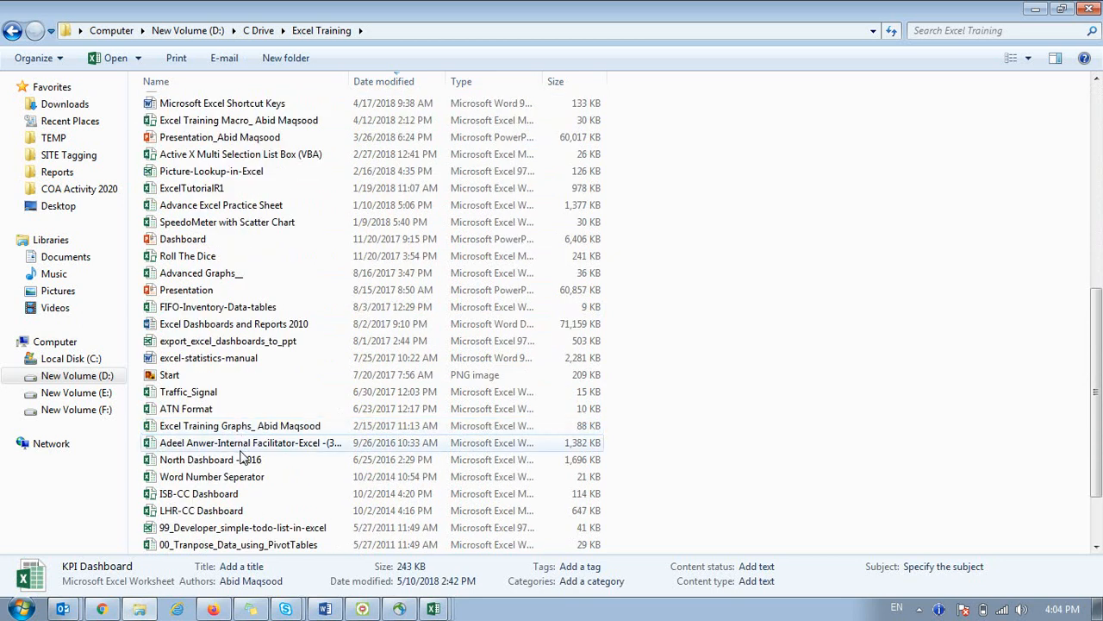
double_click(235, 495)
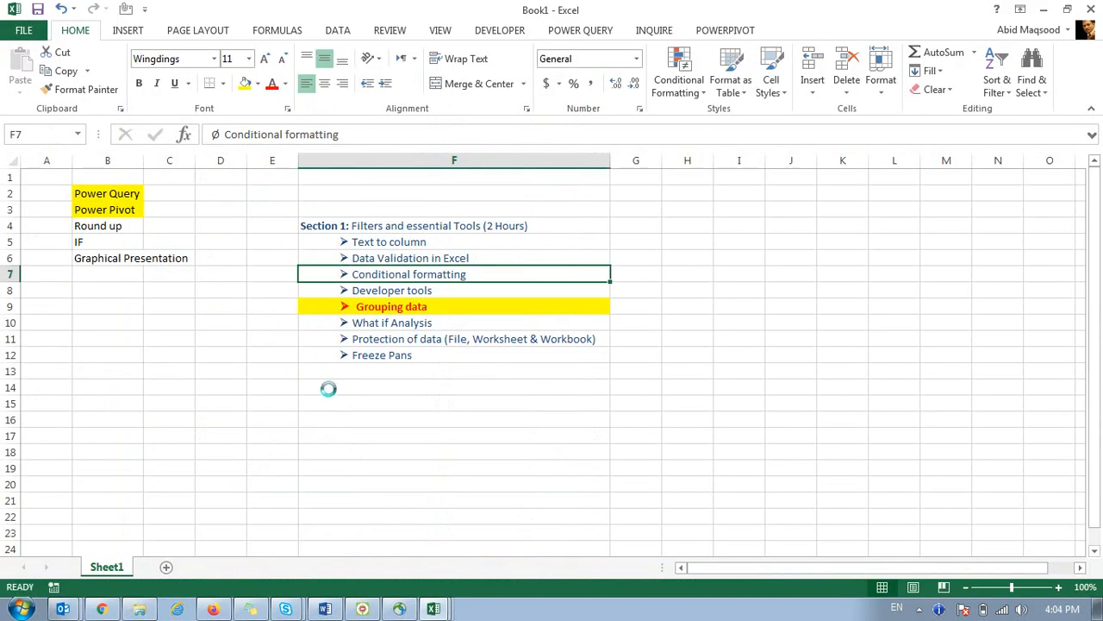
click(1091, 10)
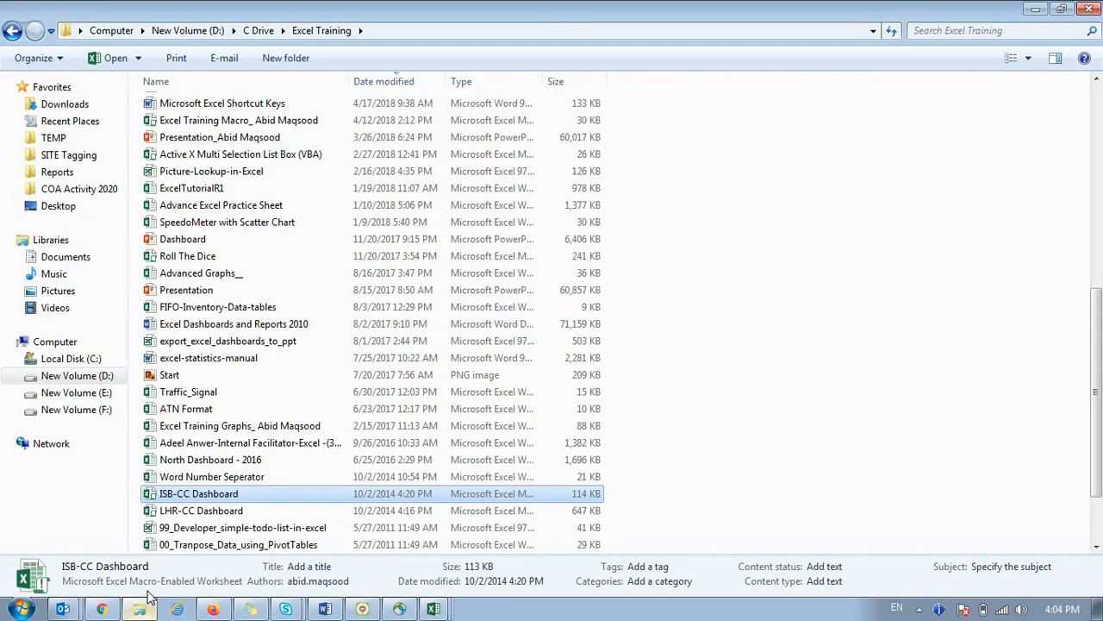
click(138, 609)
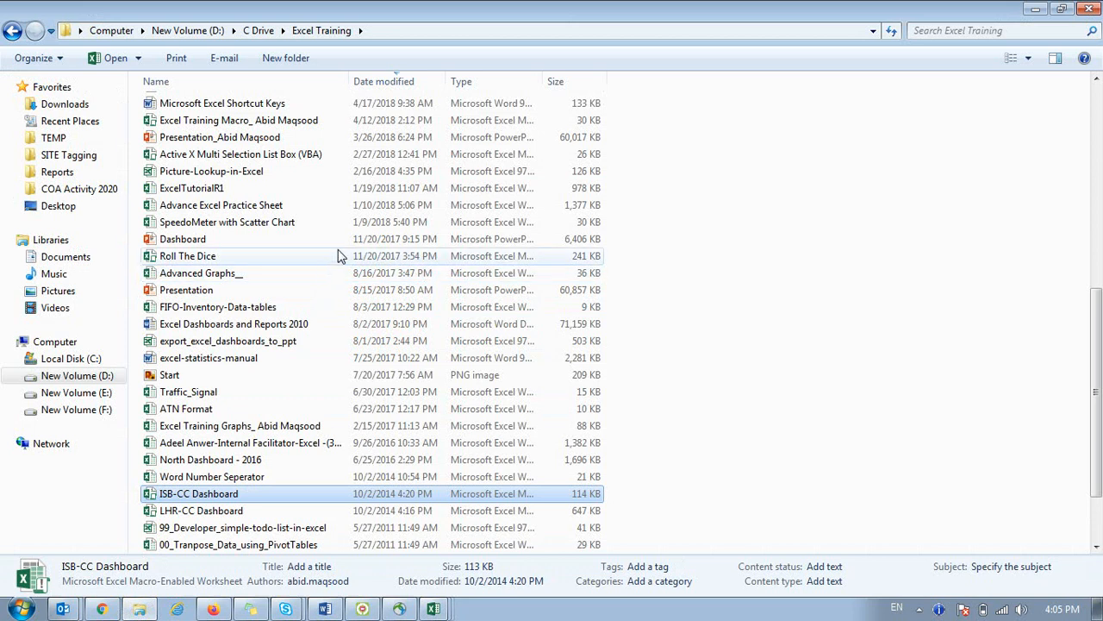
Close the GRID_964_REVENUE_20180504 workbook with Don't Save and return to Explorer.
click(434, 609)
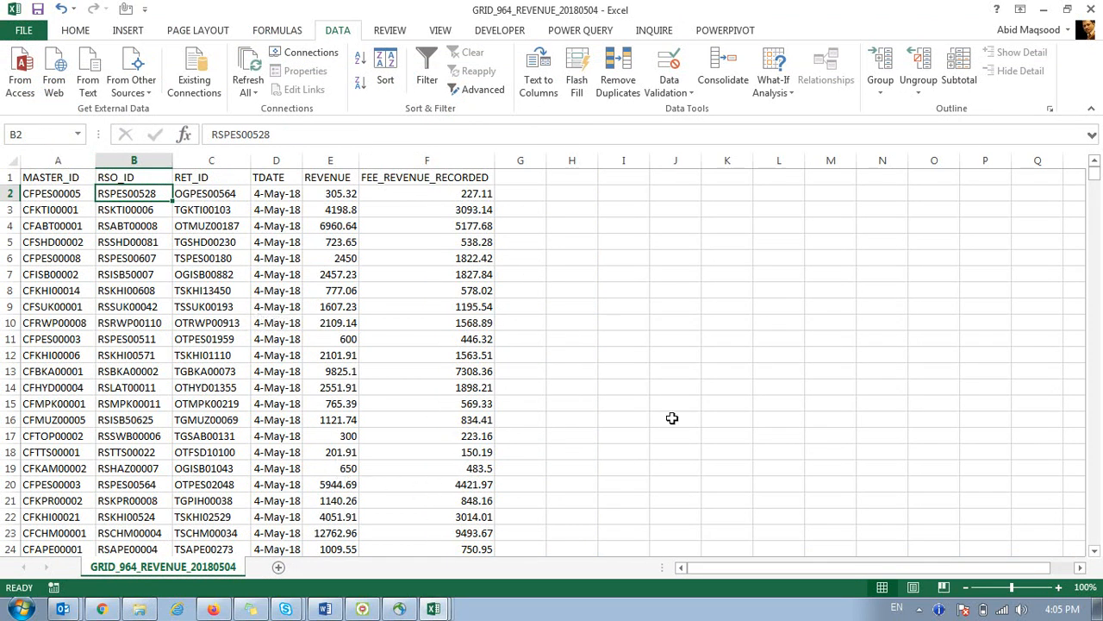
click(1088, 9)
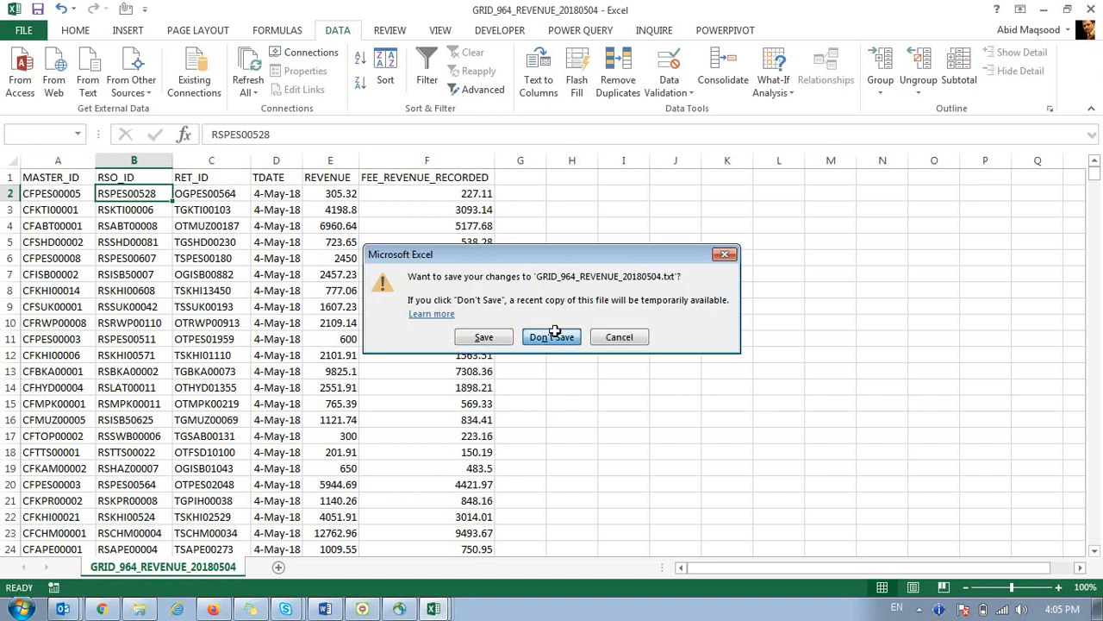
click(549, 335)
click(142, 604)
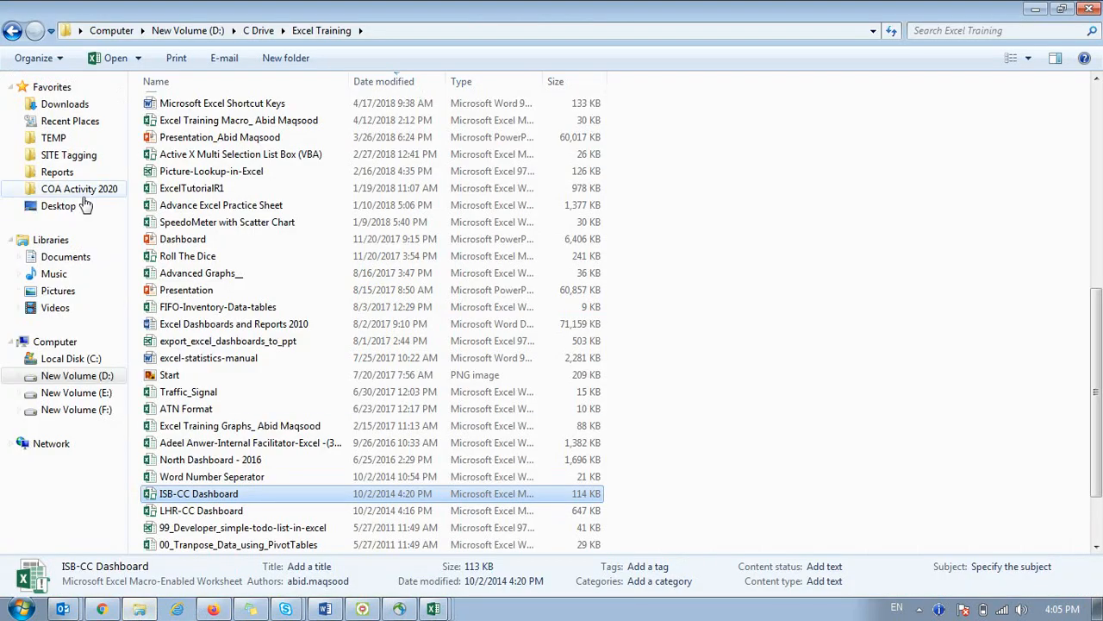
Go up to C Drive and open the Bundles folder inside PowerPivot.
click(259, 30)
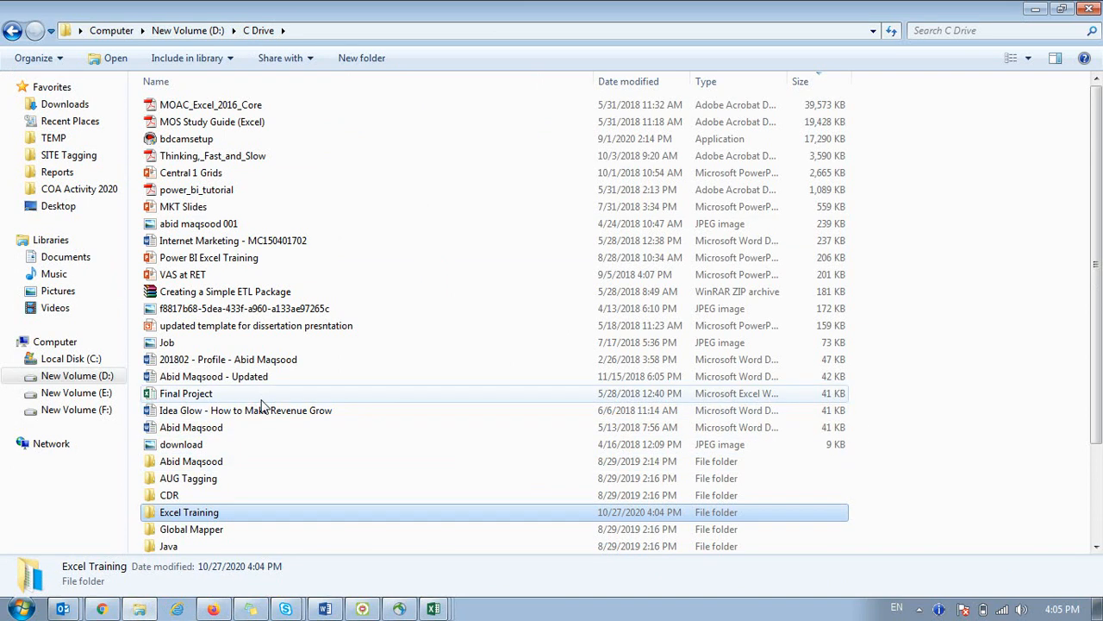
scroll(222, 488, down, 2)
double_click(222, 493)
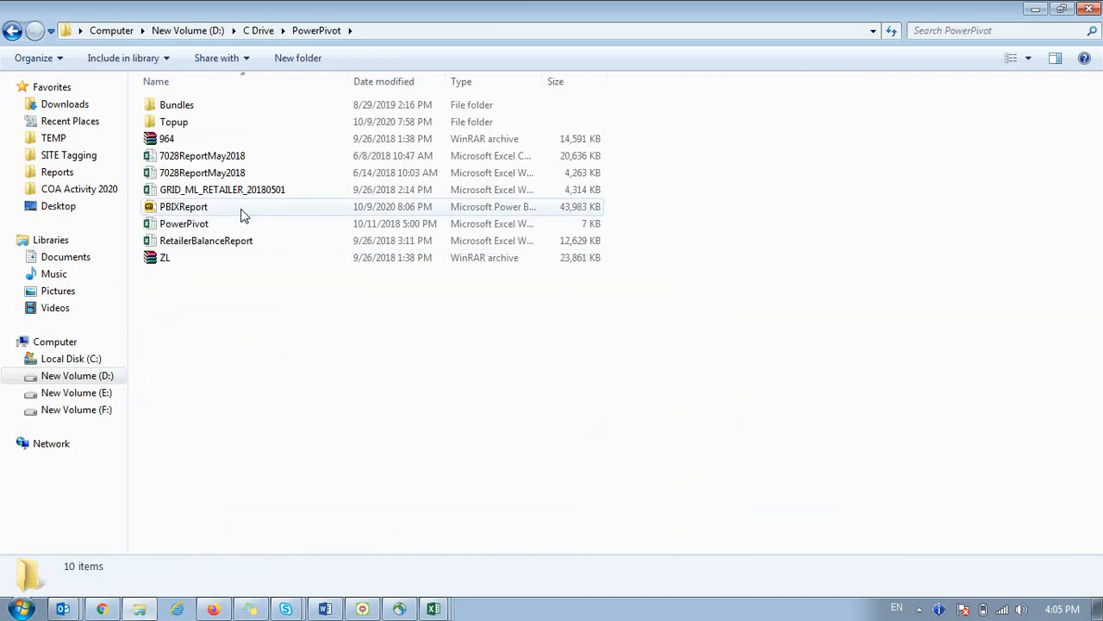
click(189, 115)
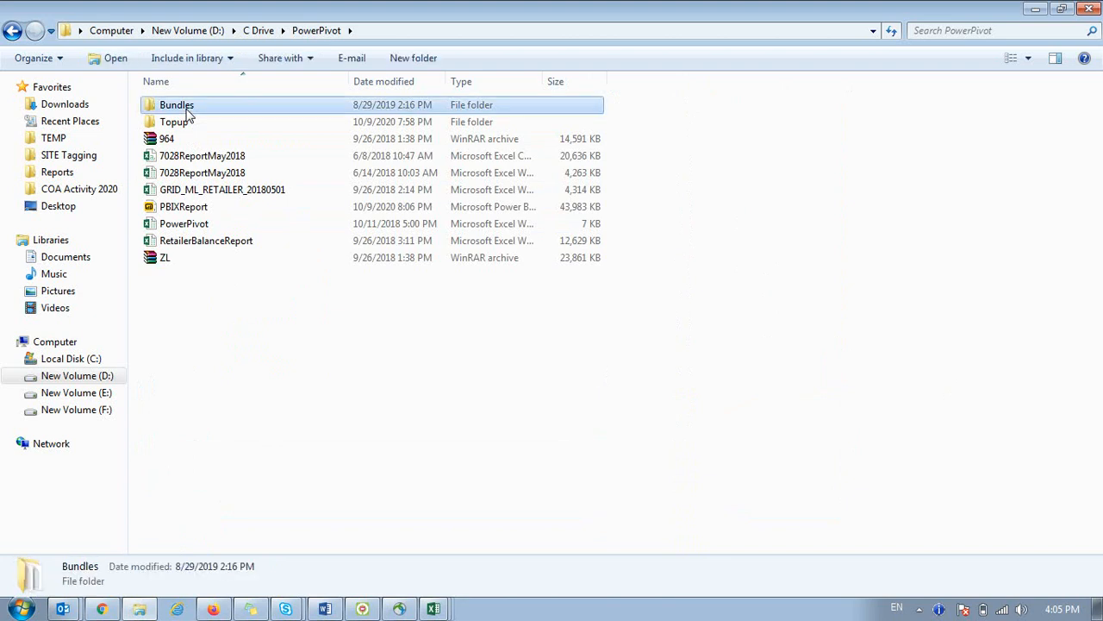
click(187, 109)
click(193, 126)
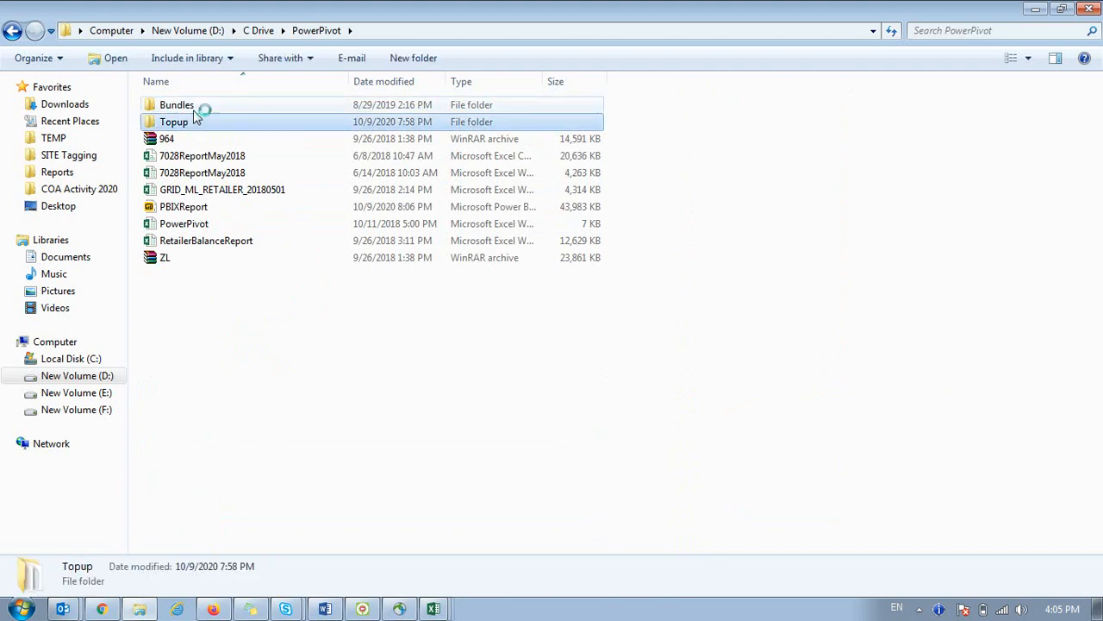
double_click(194, 108)
Select all 24 GRID_964_REVENUE text files, then clear the selection.
click(248, 225)
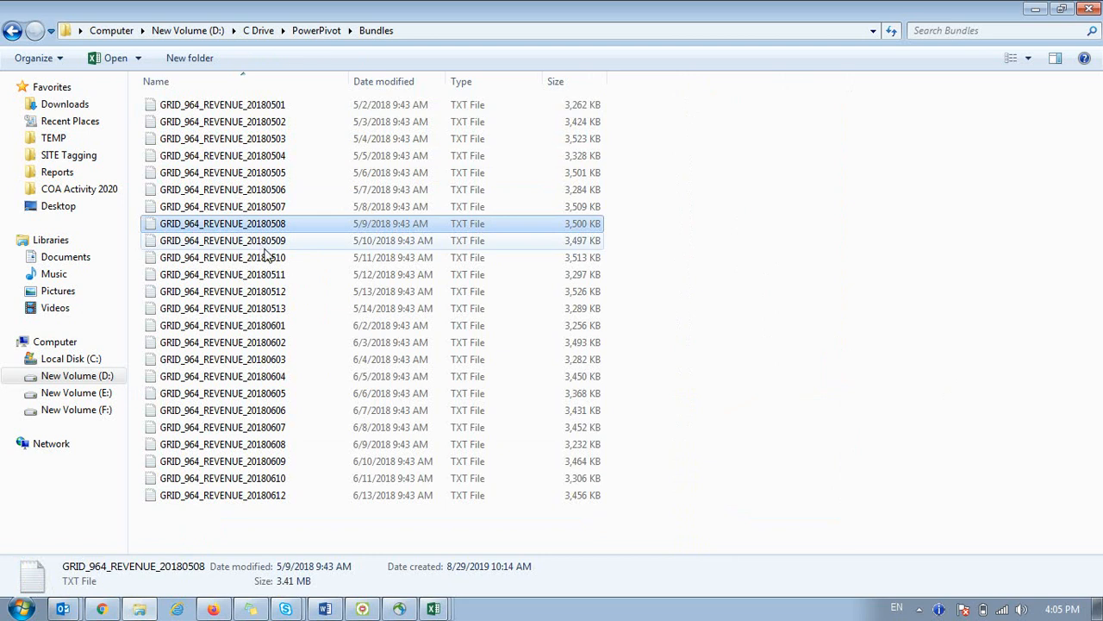
drag(270, 521, 156, 97)
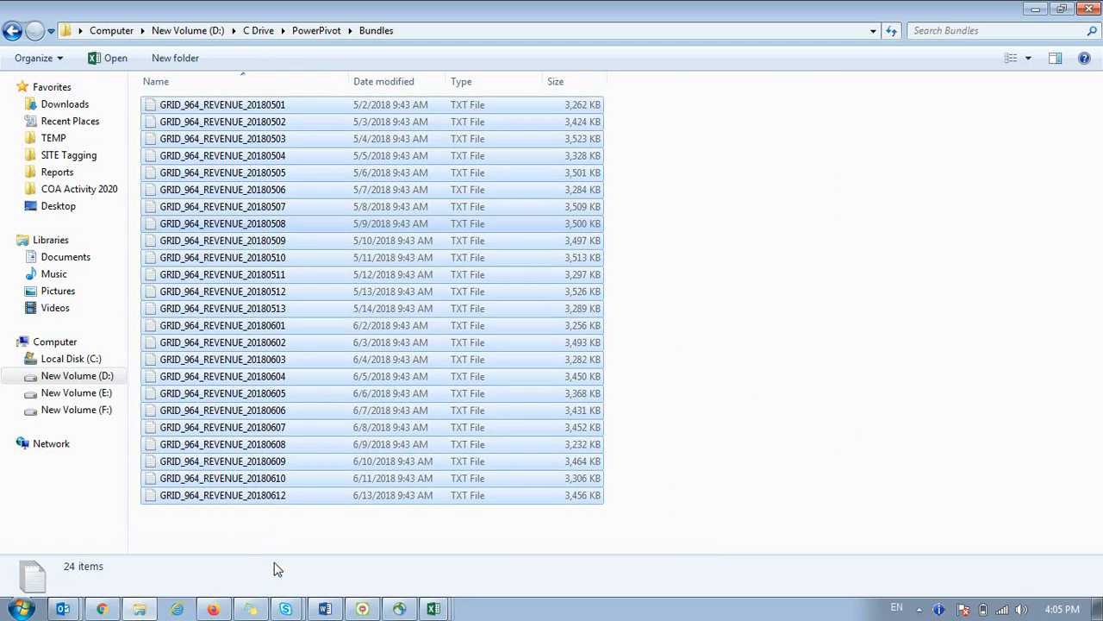
click(248, 526)
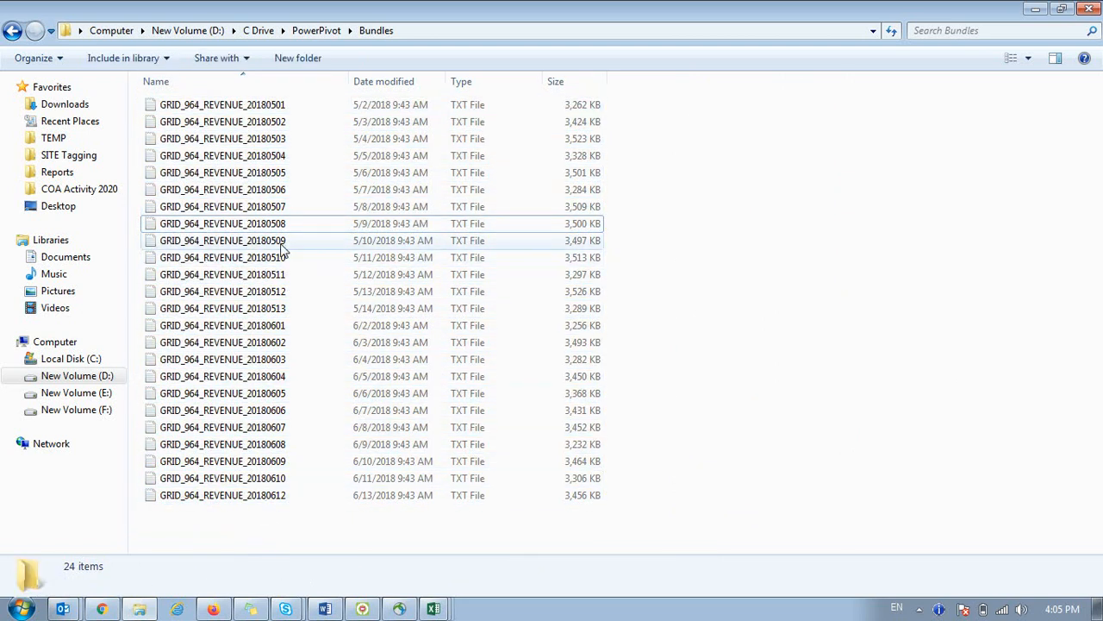
right_click(242, 228)
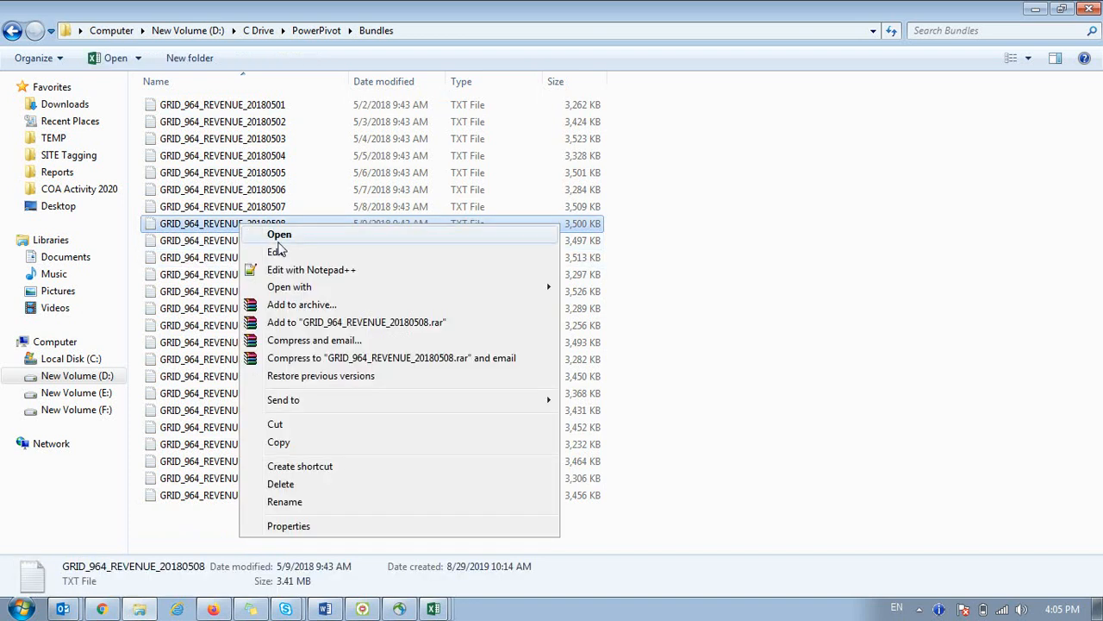
mouse_move(304, 295)
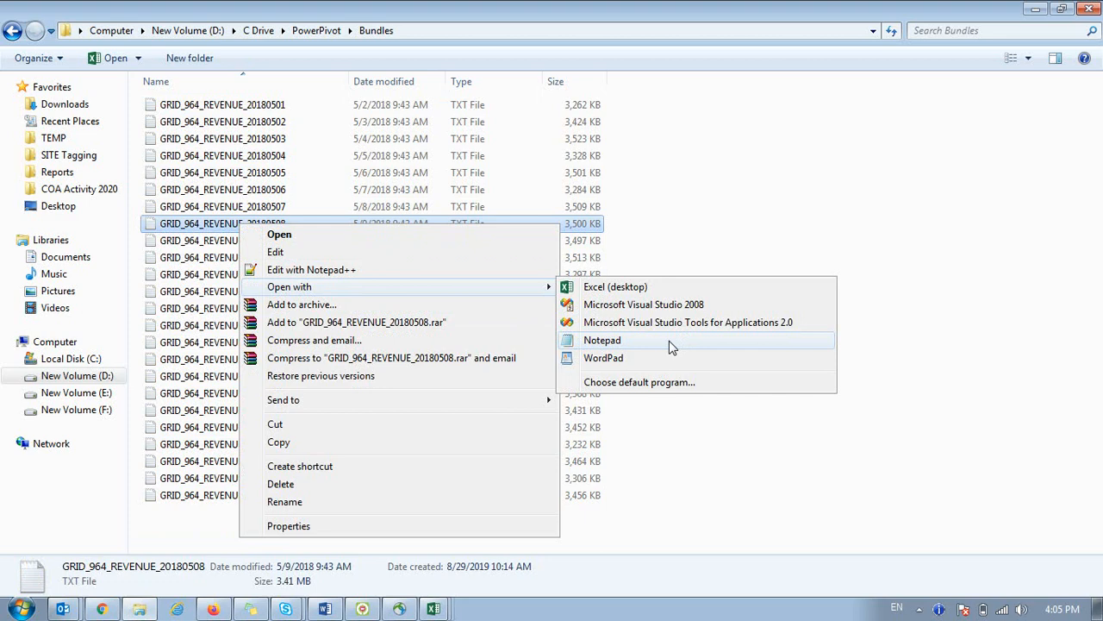
click(669, 341)
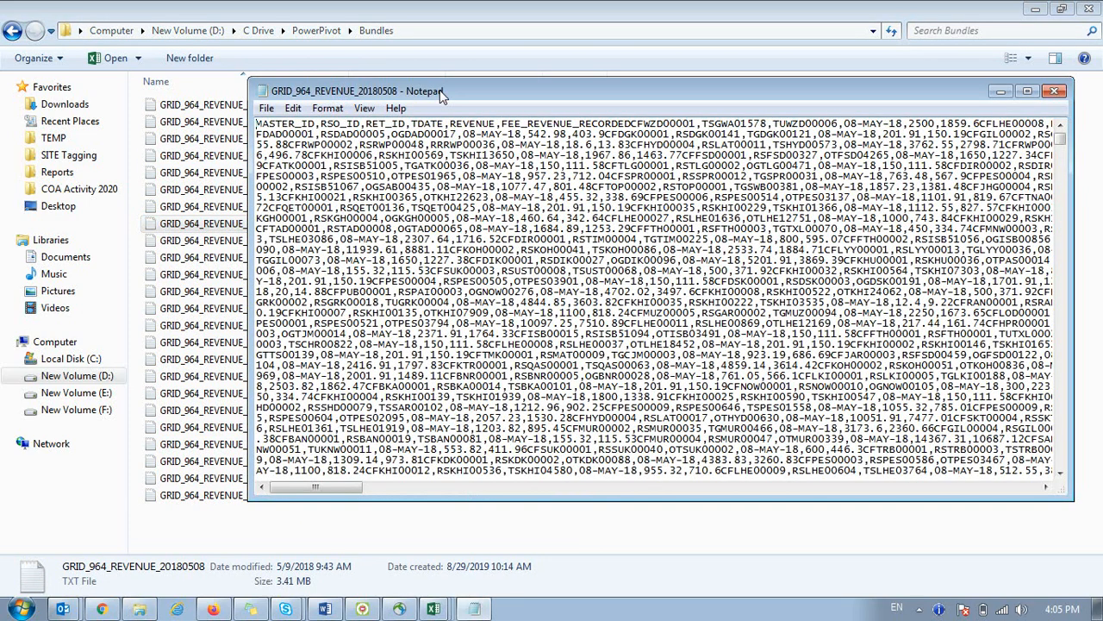
double_click(441, 90)
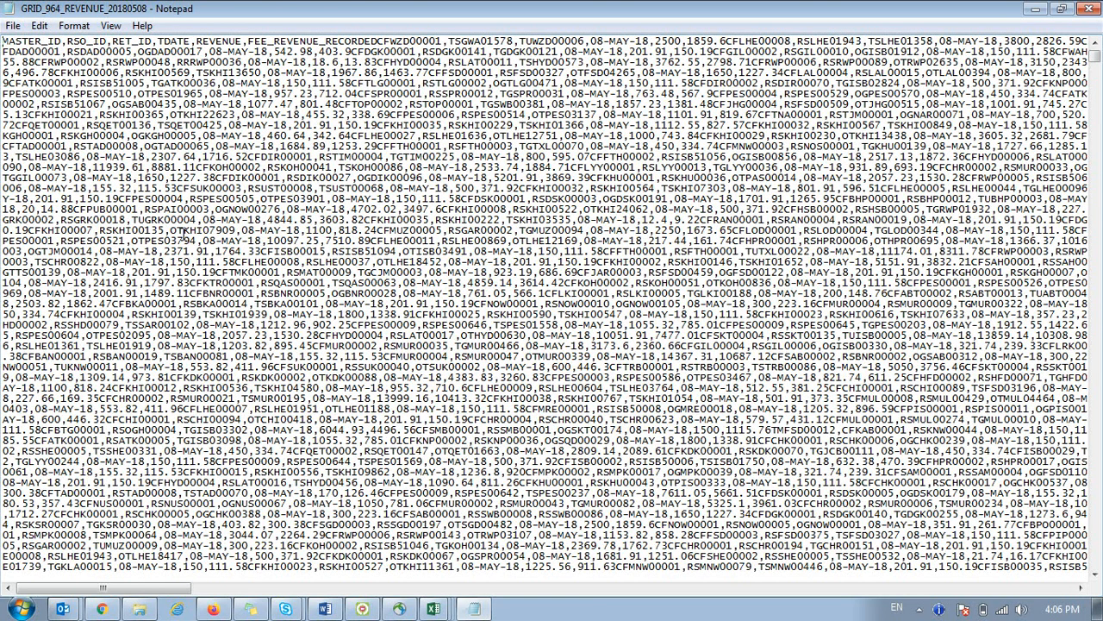
Close Notepad and open GRID_964_REVENUE_20180508 in Excel from the file browser.
click(1088, 9)
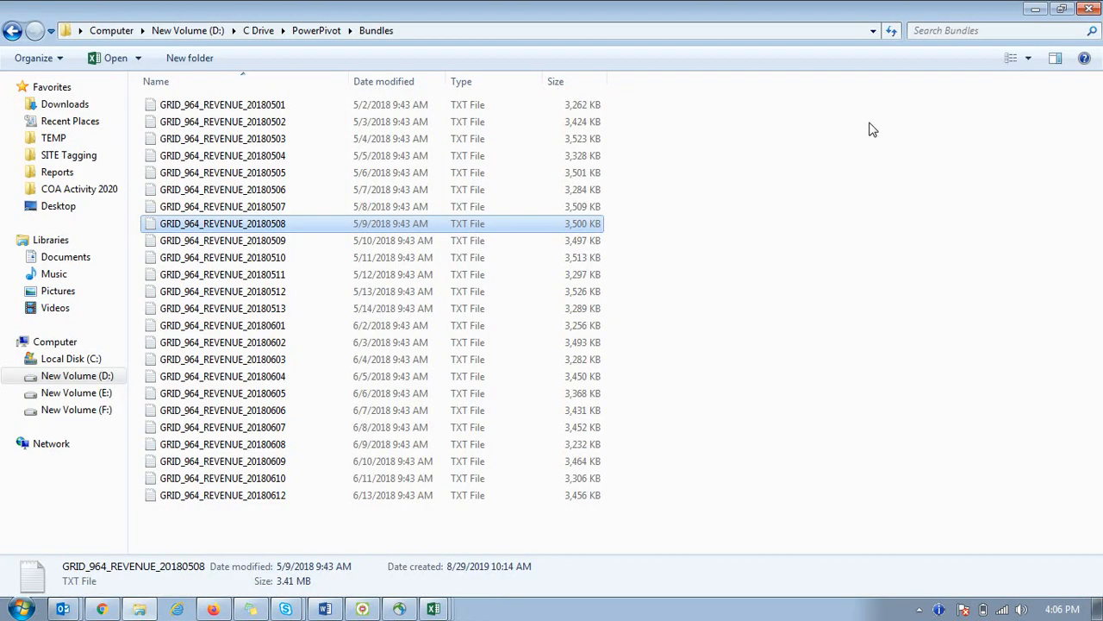
key(alt+Tab)
key(Escape)
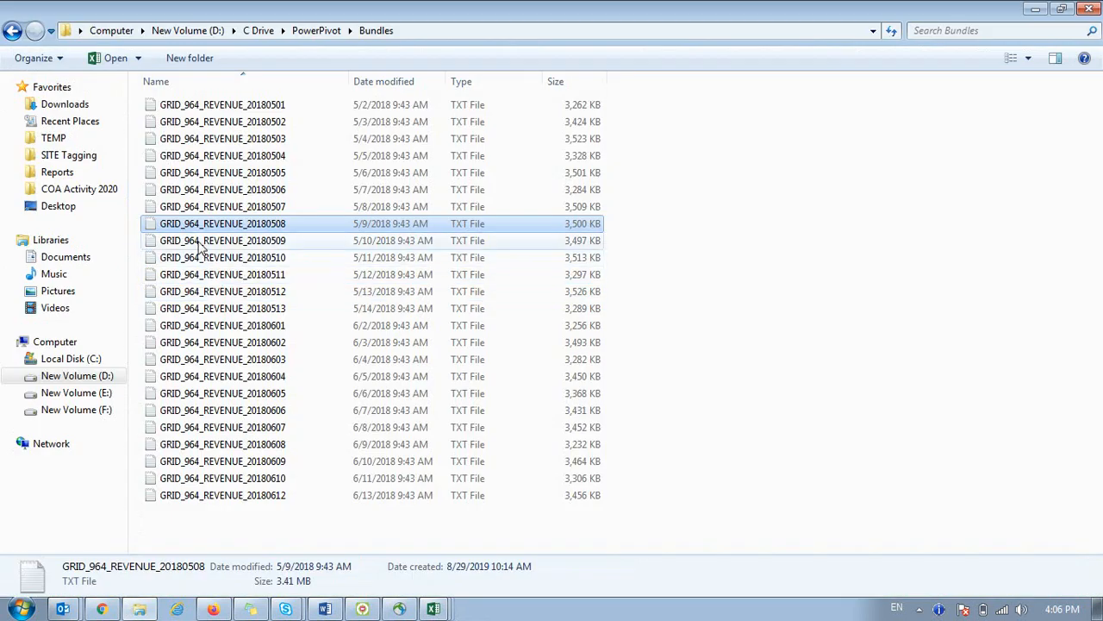
double_click(181, 223)
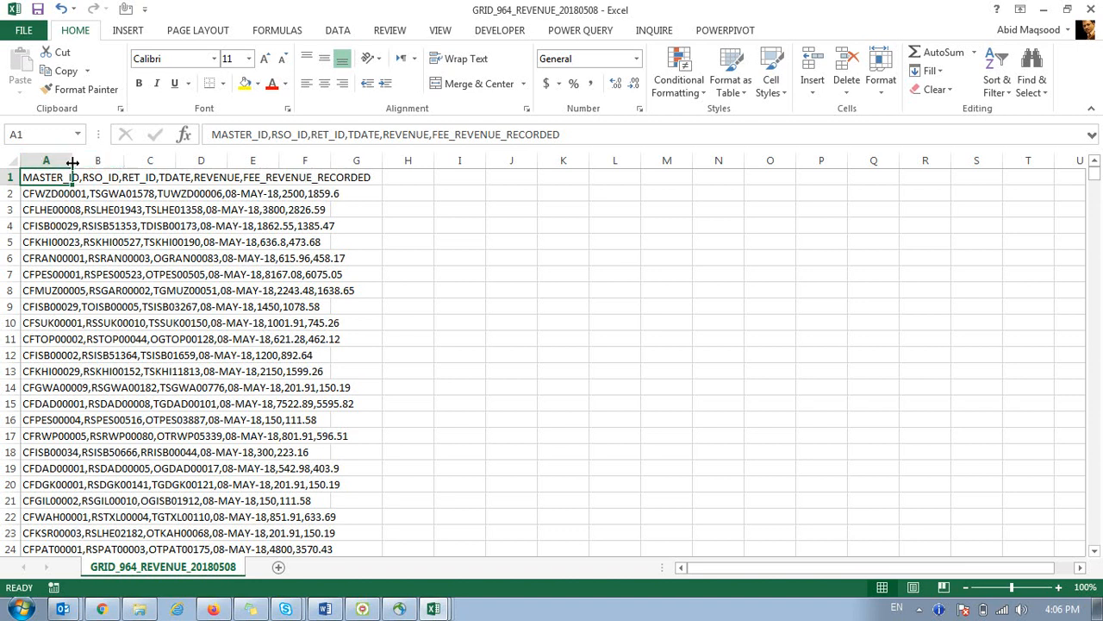
Autofit column A, check the packed record in A2, and select column A.
double_click(72, 161)
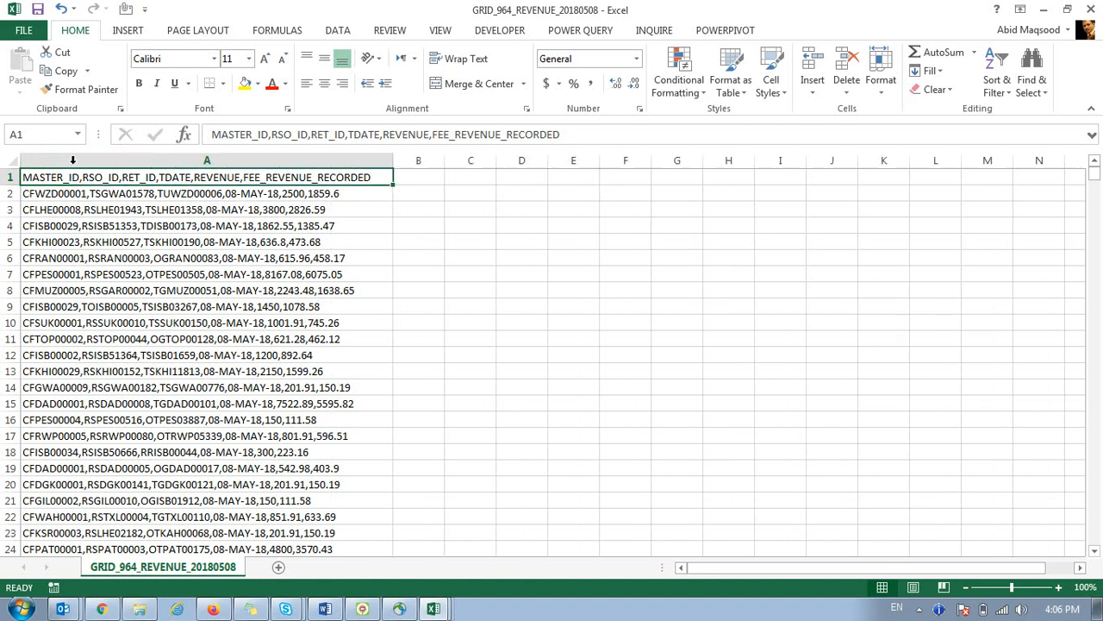
click(407, 178)
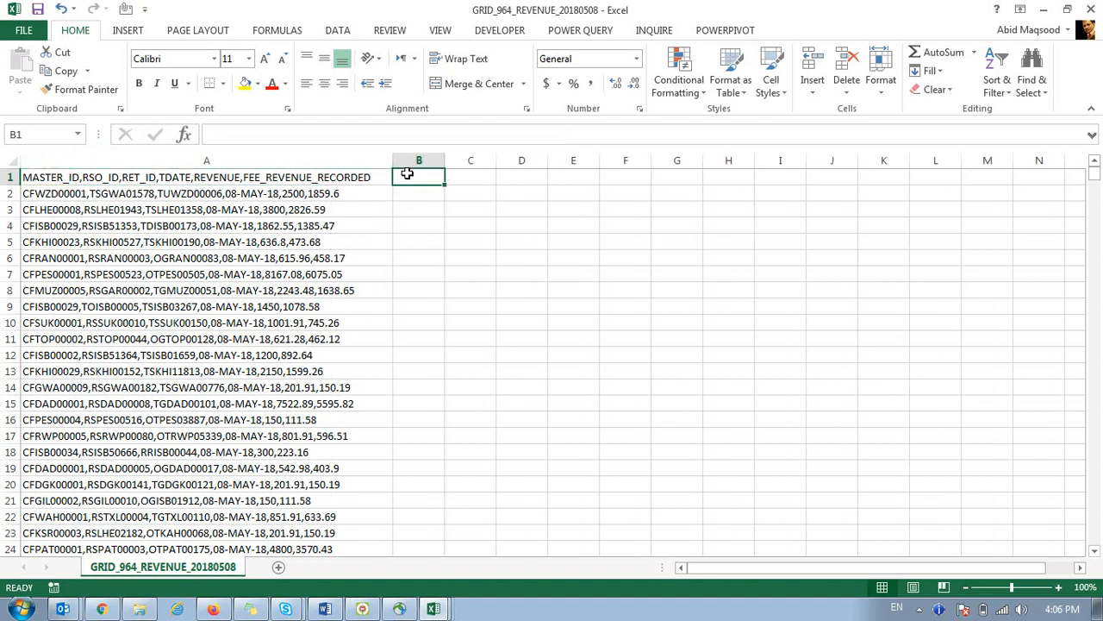
click(352, 195)
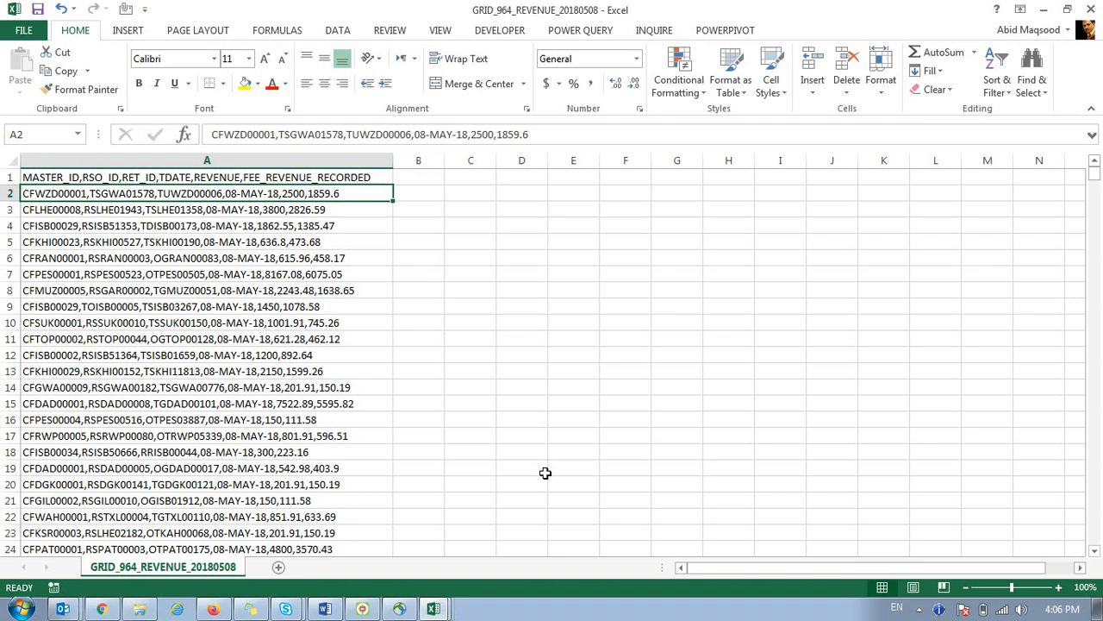
click(260, 162)
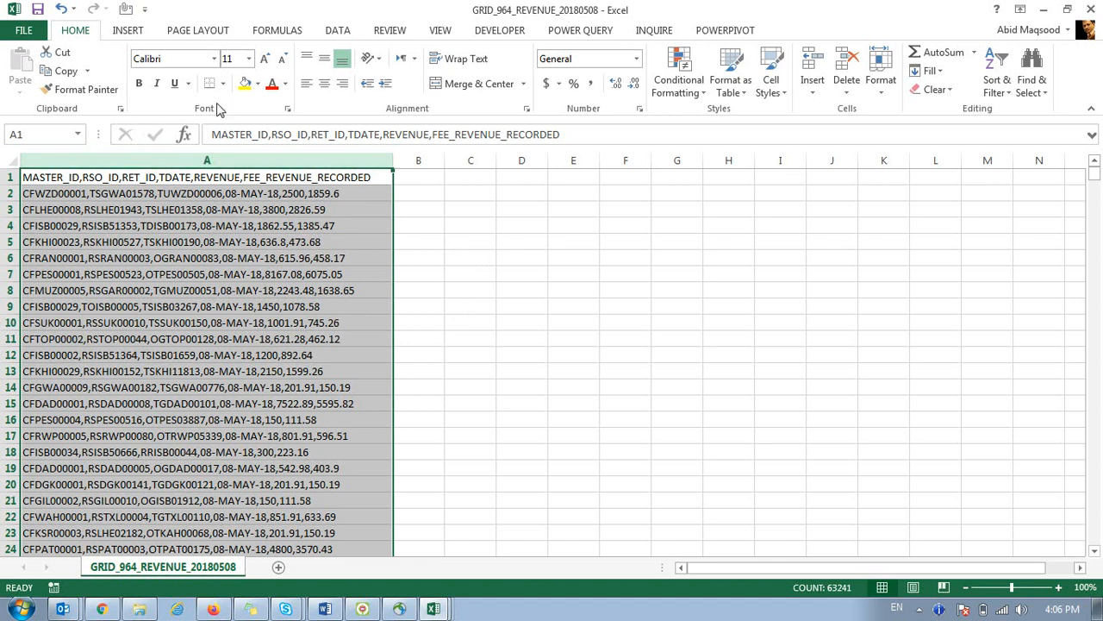
Split column A at commas with Data > Text to Columns (Delimited, Comma).
click(338, 33)
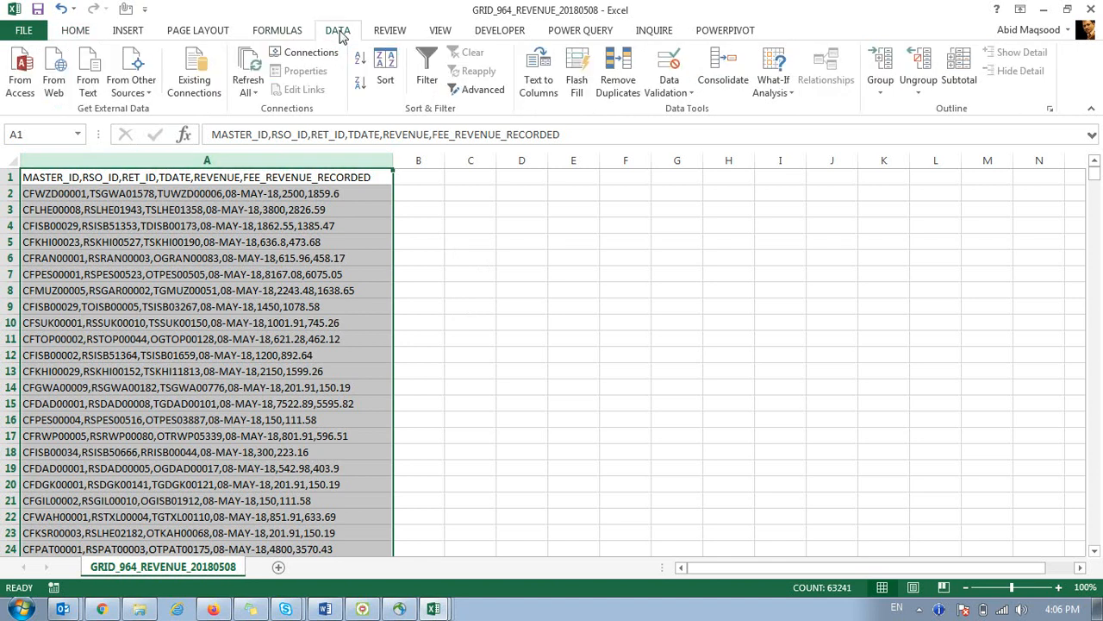
click(537, 68)
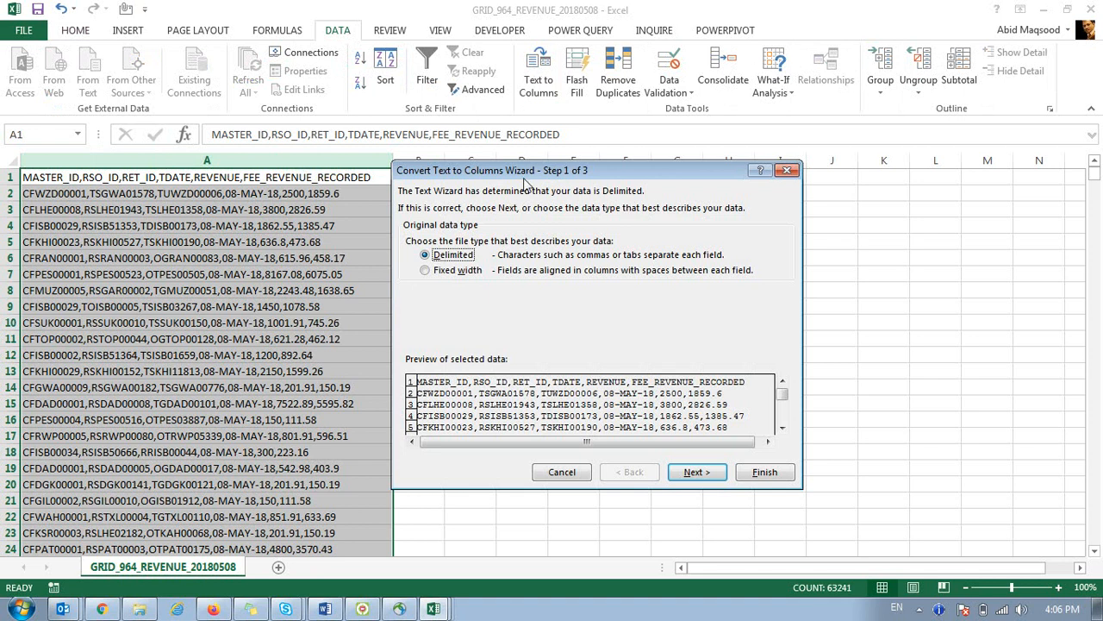
drag(525, 176, 555, 140)
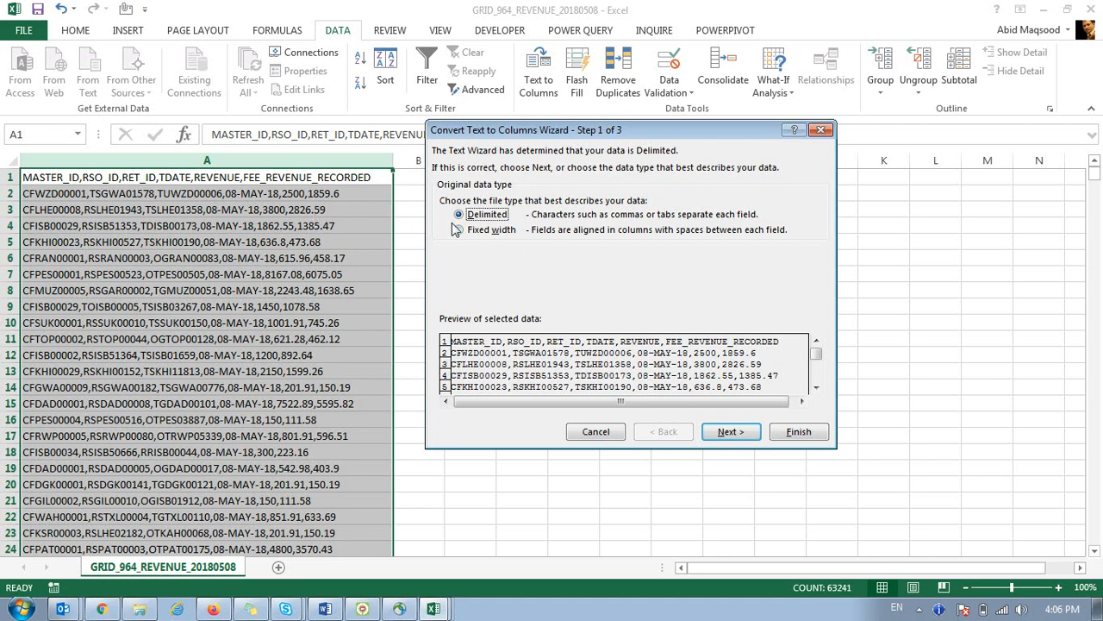
click(731, 431)
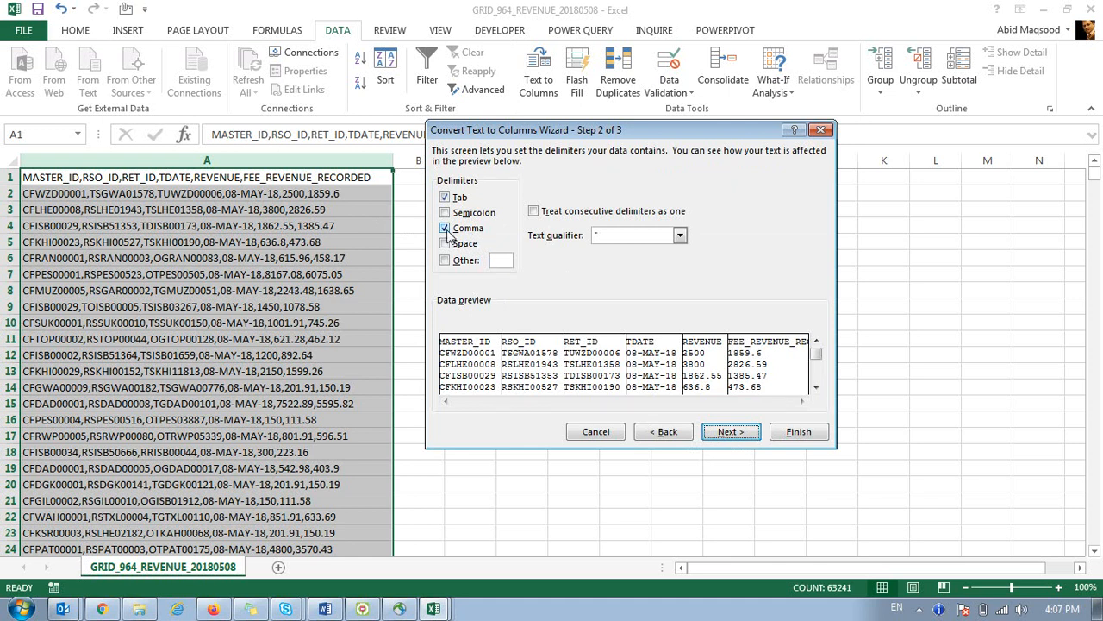
click(798, 431)
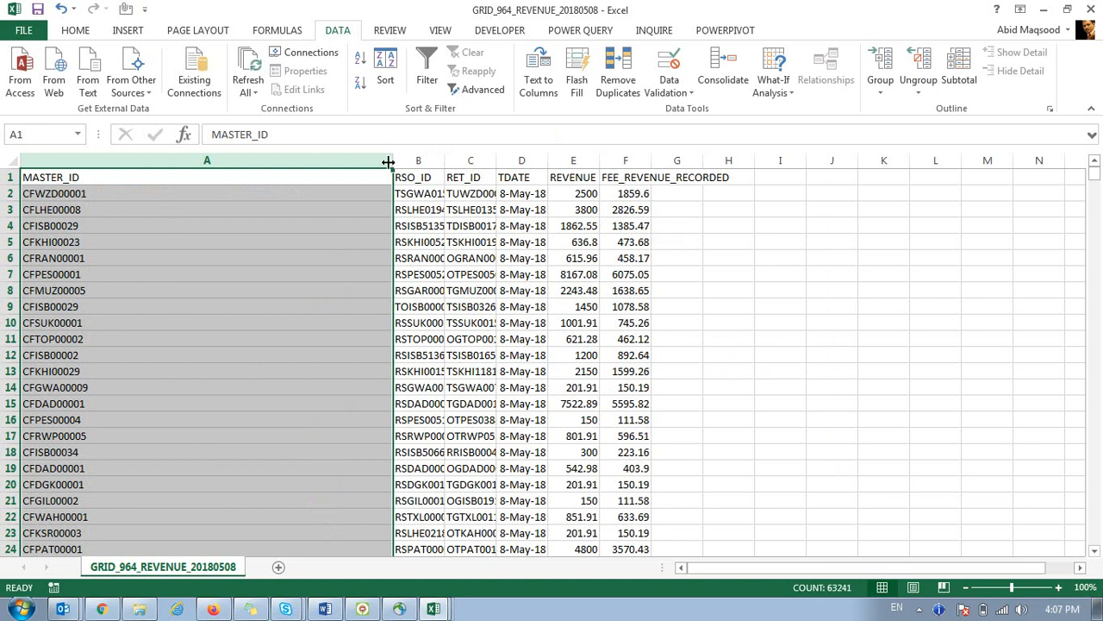
Select the whole sheet and autofit every column, MASTER_ID through FEE_REVENUE_RECORDED.
double_click(389, 162)
click(7, 160)
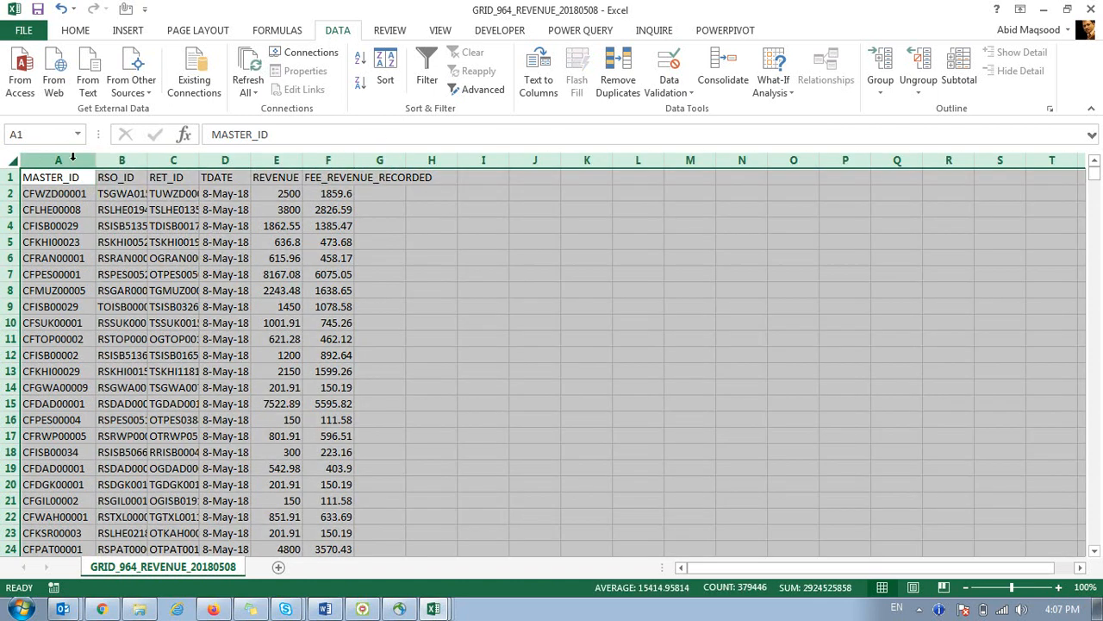
double_click(197, 167)
Step through row 2's fields and jump to the REVENUE column's last row and back.
click(47, 181)
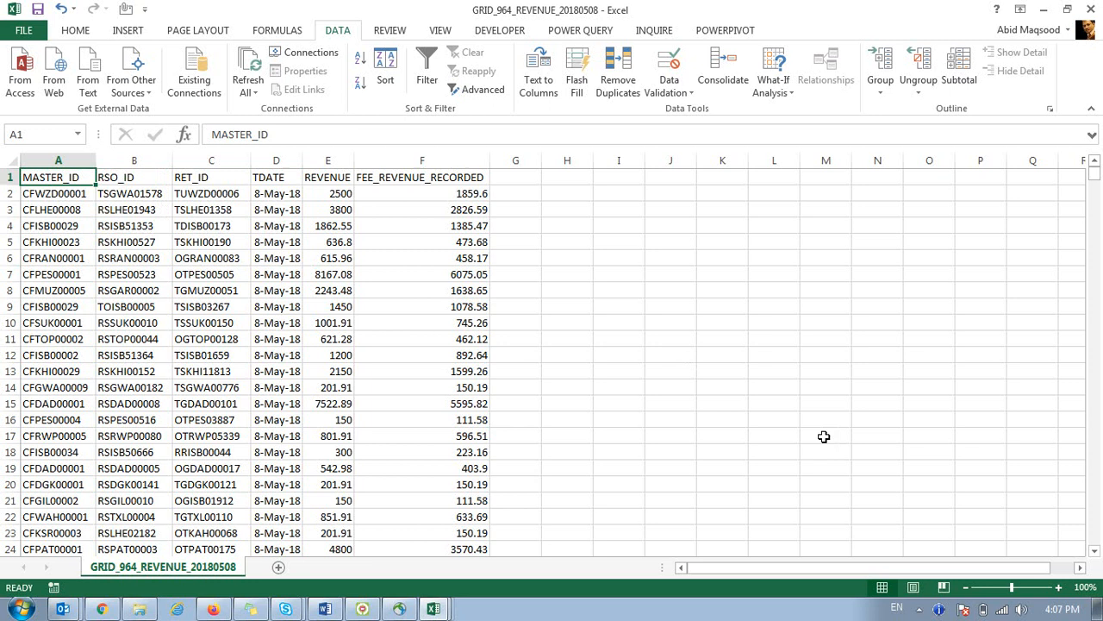
key(Down)
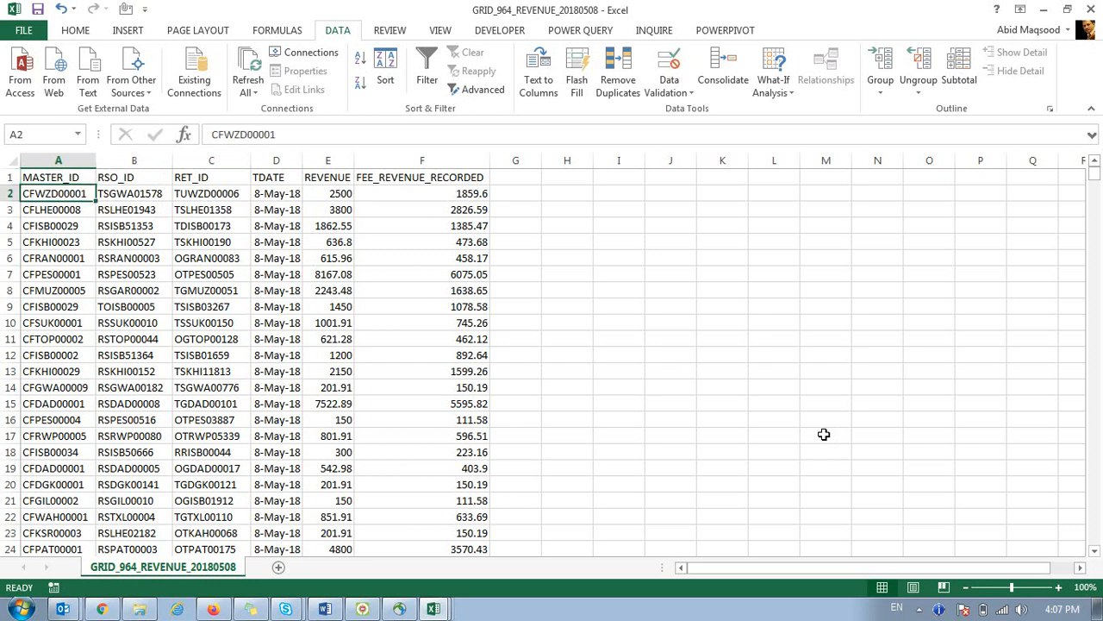
key(Right)
key(Right)
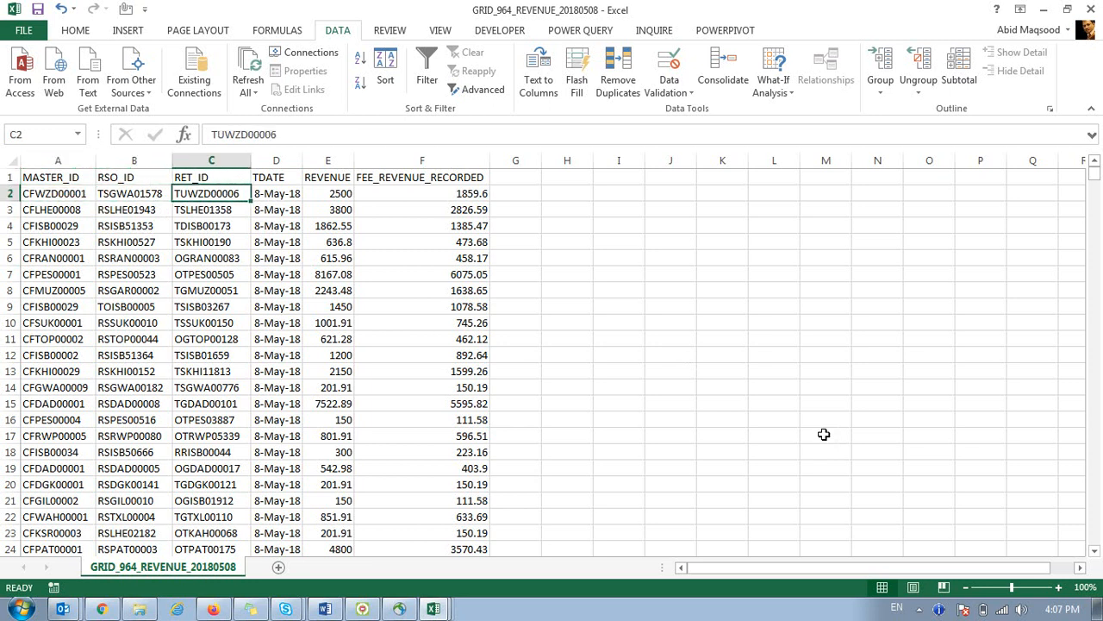
key(Right)
key(Right)
key(Right)
key(Right)
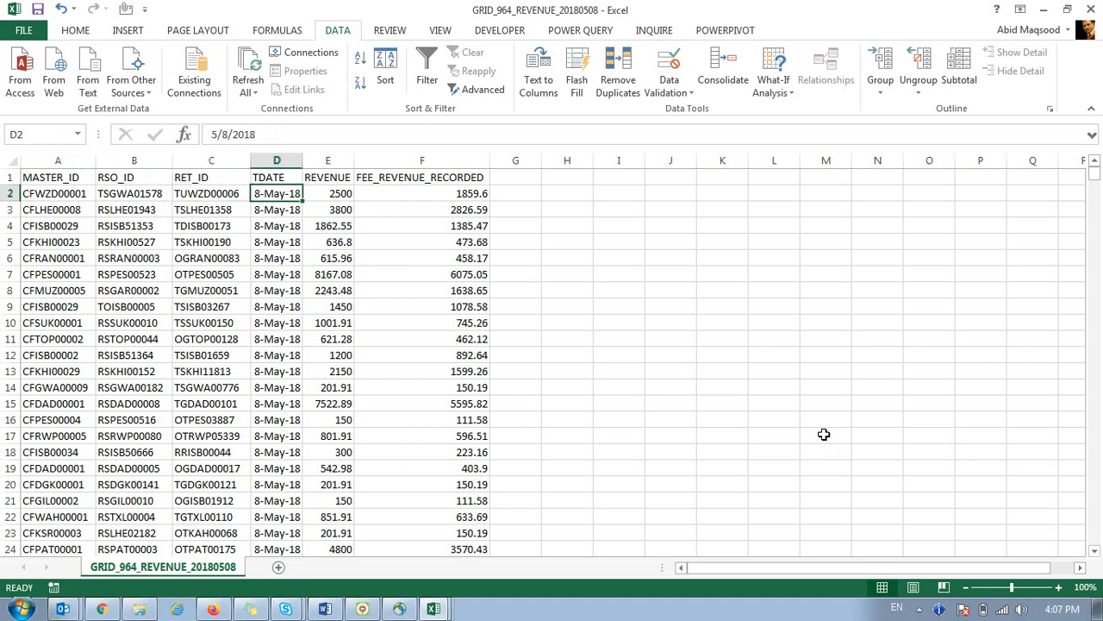
key(Left)
key(Left)
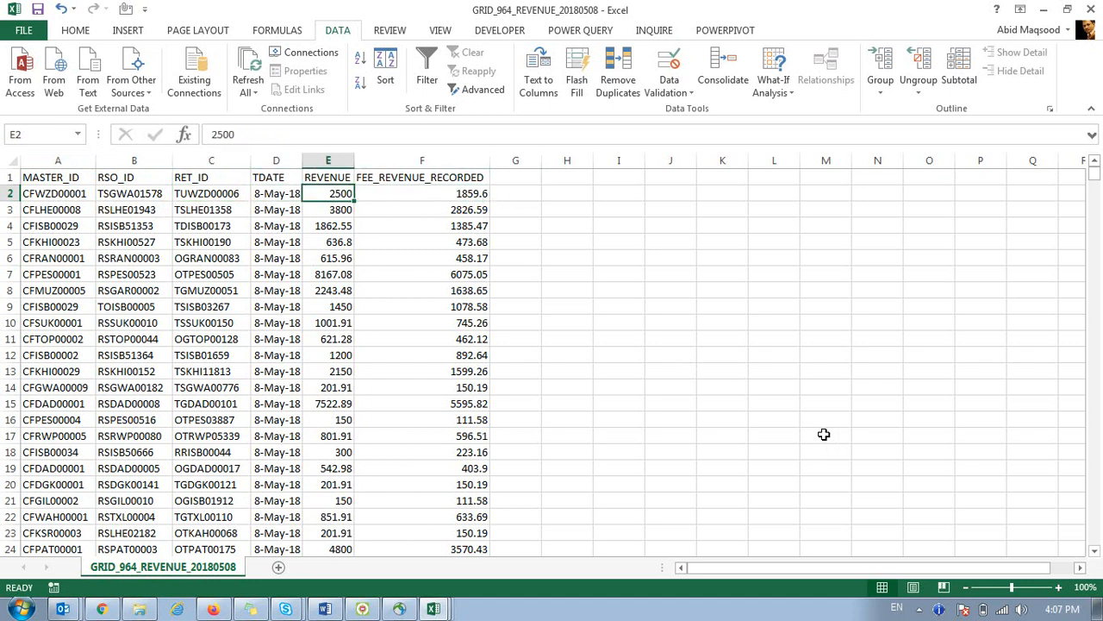
key(ctrl+Down)
key(ctrl+Up)
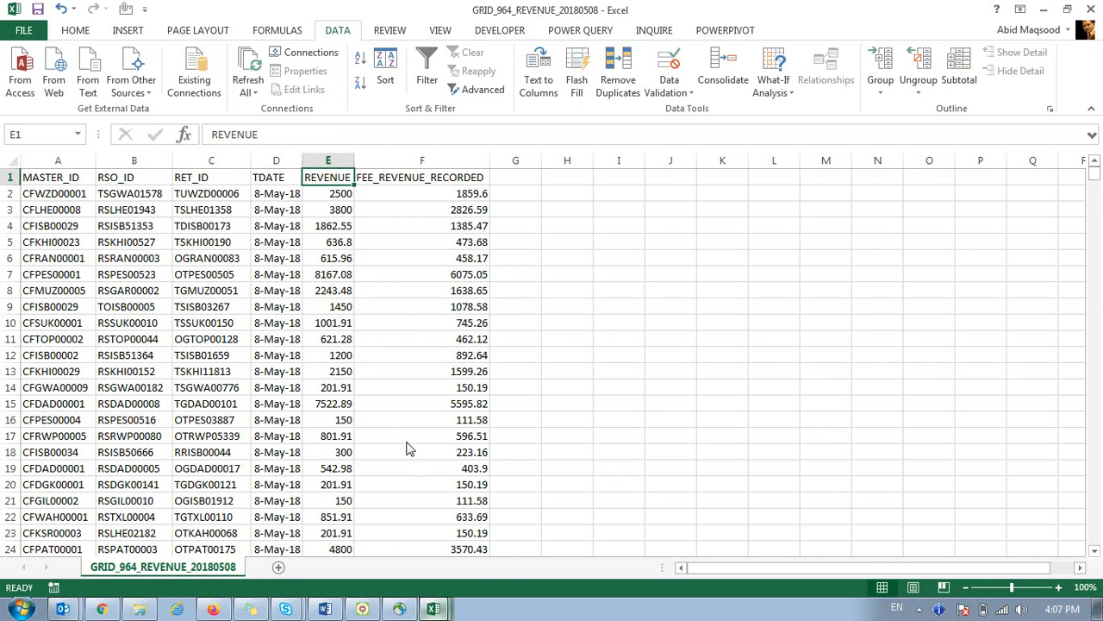
Leave Excel for Windows Explorer showing the C Drive folder.
key(alt+Tab)
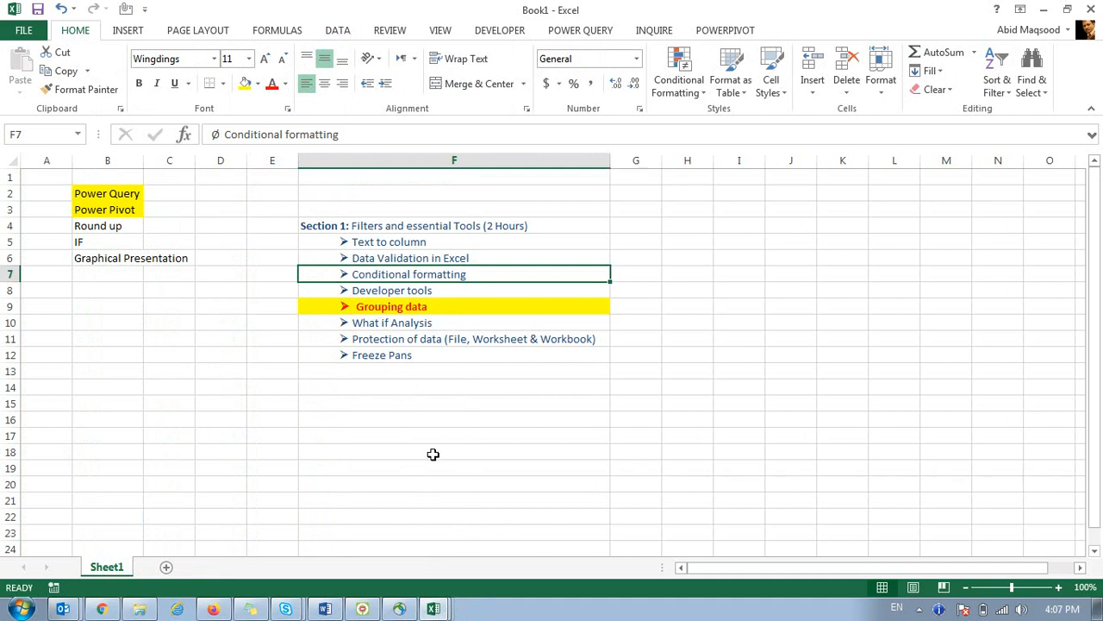
click(142, 609)
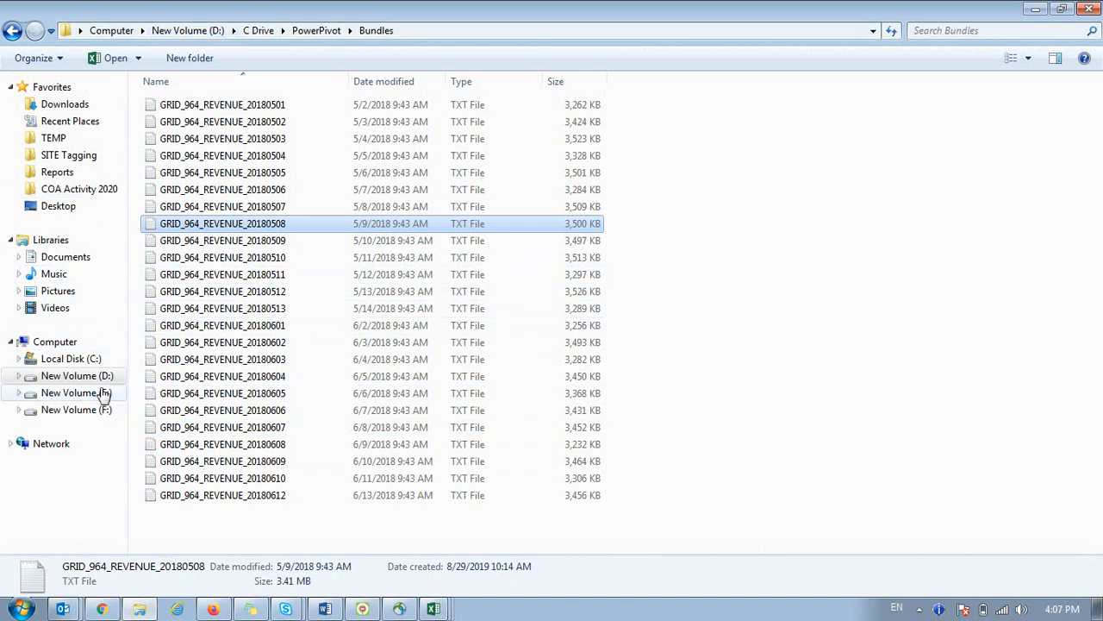
click(258, 31)
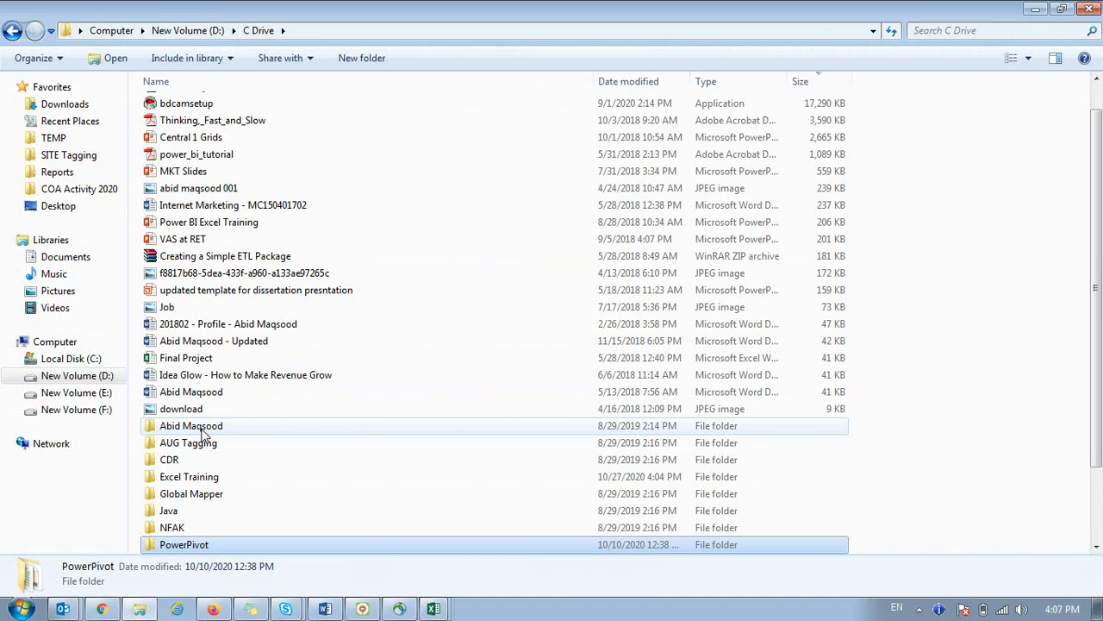
Open Excel Training and briefly open, then close, the KPI Dashboard workbook.
double_click(207, 479)
double_click(216, 410)
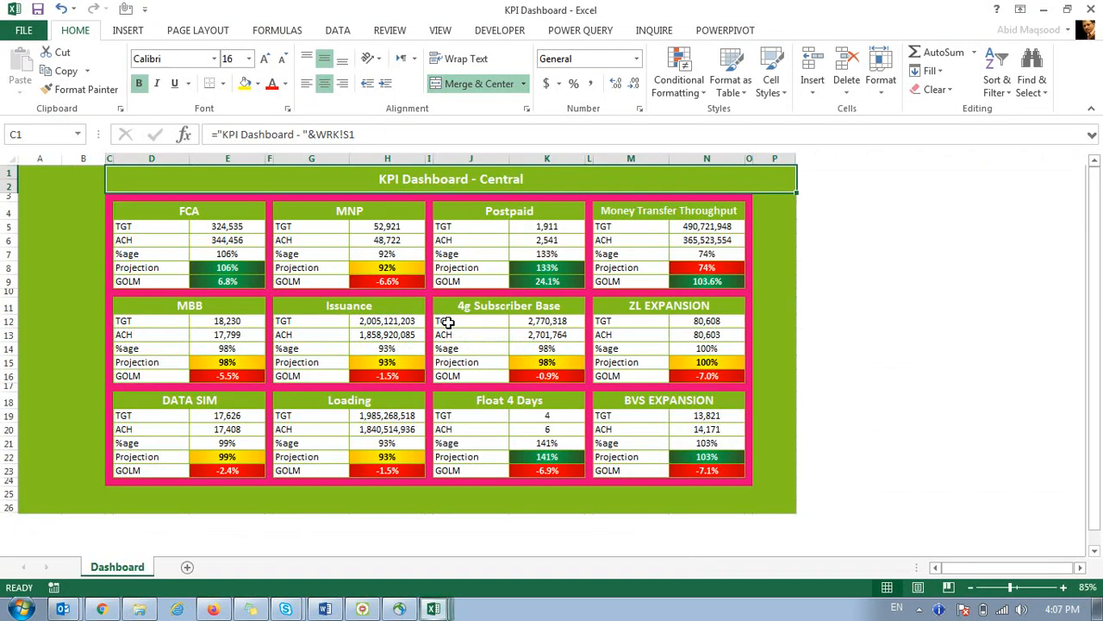
click(1091, 10)
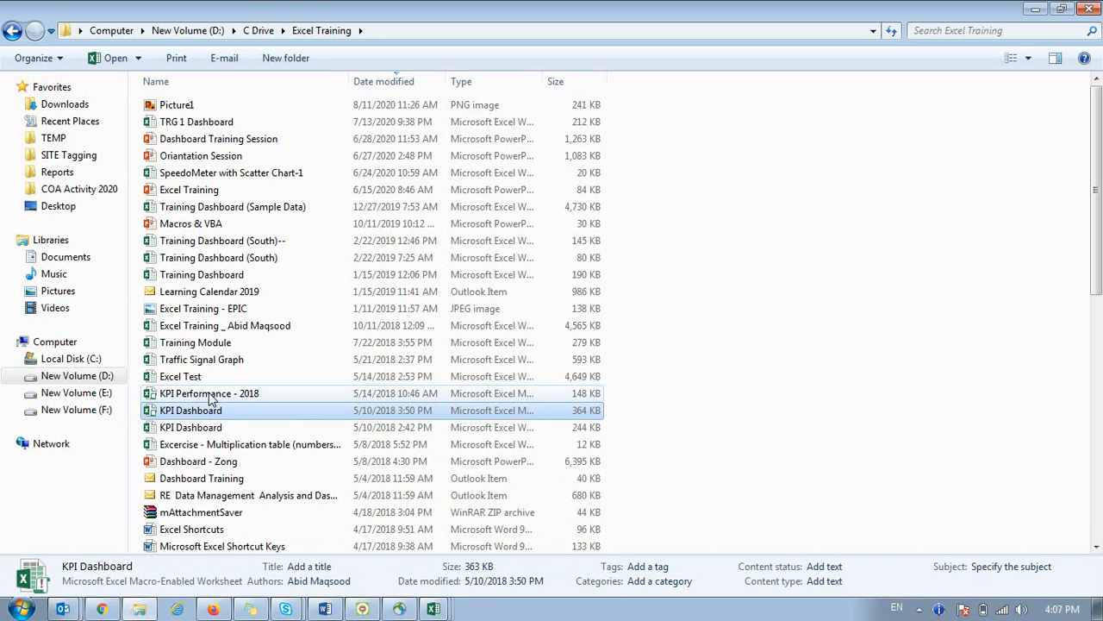
Browse the Excel Training file list and look inside its Excel subfolder.
scroll(259, 434, down, 7)
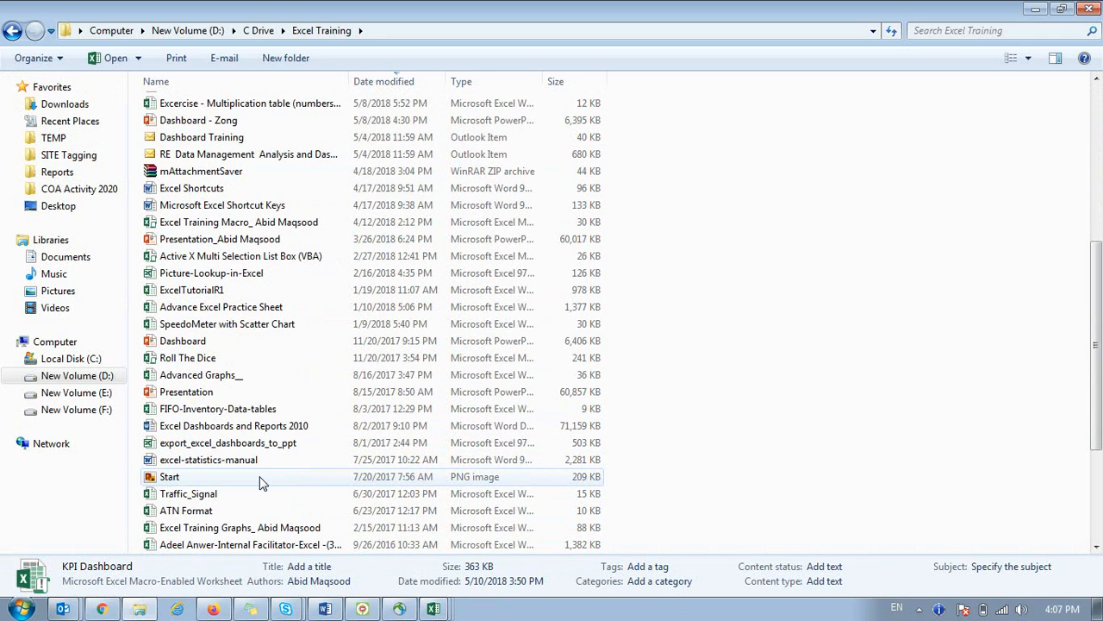
scroll(263, 483, down, 4)
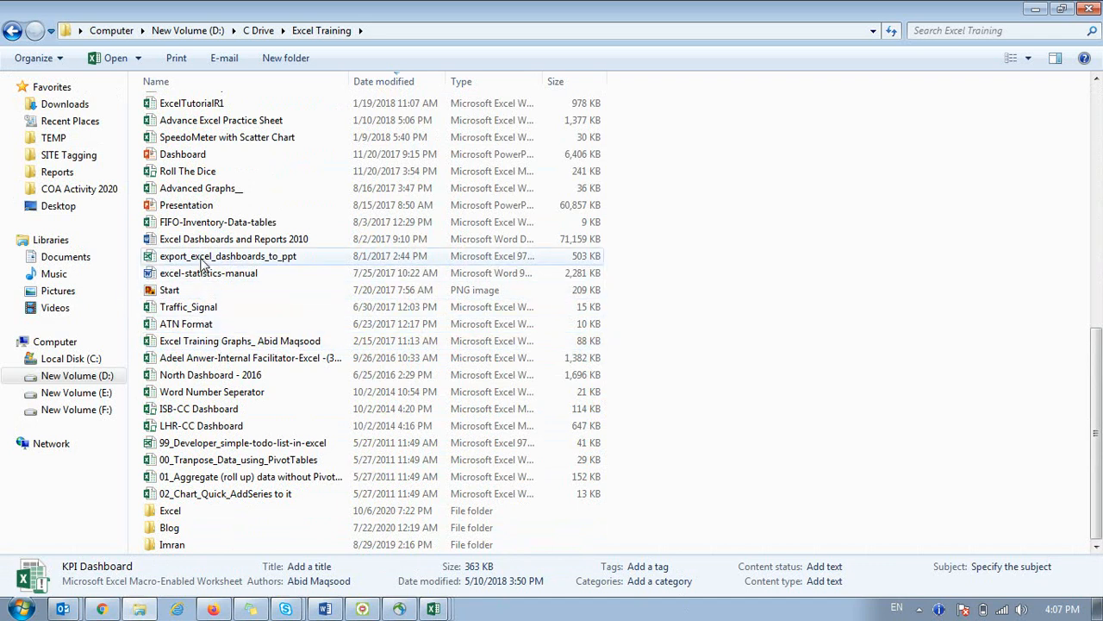
scroll(220, 259, up, 7)
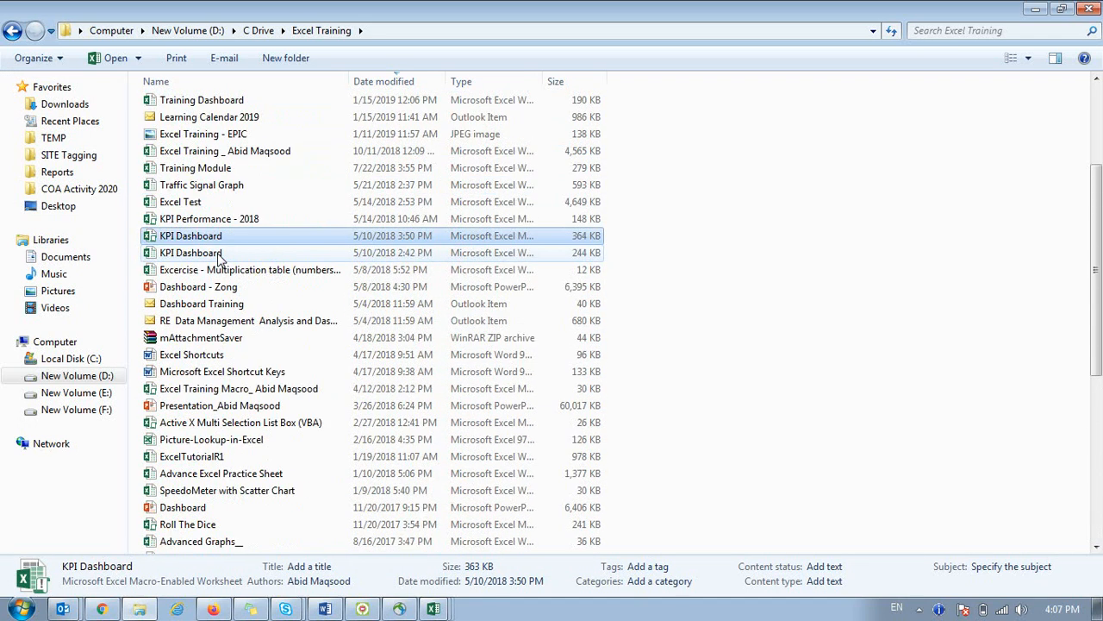
scroll(222, 256, up, 3)
scroll(222, 284, down, 10)
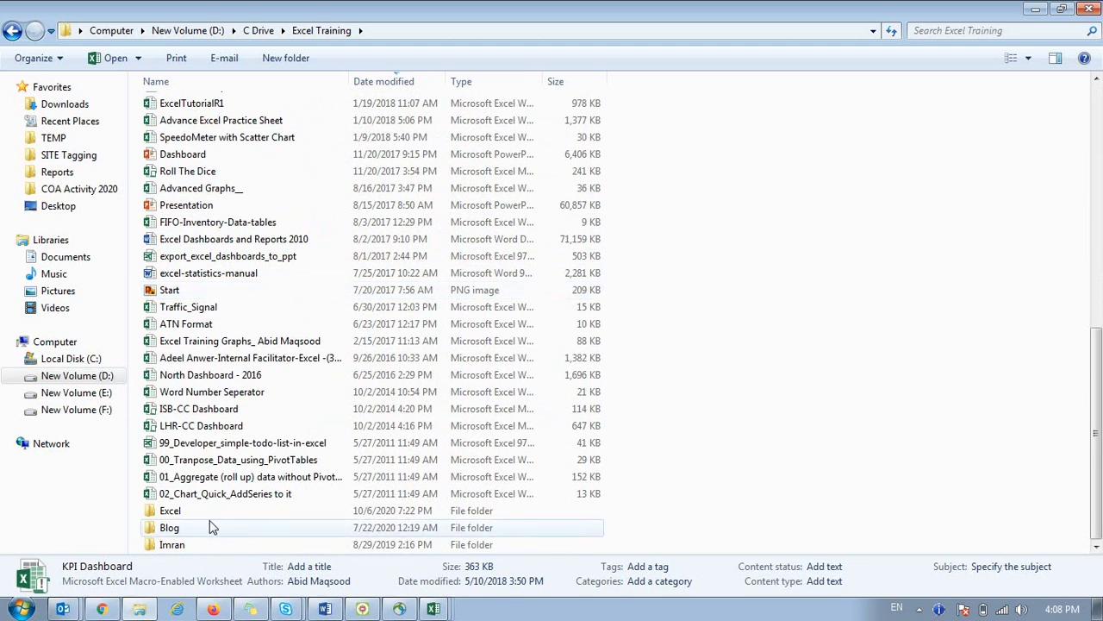
click(207, 493)
double_click(204, 512)
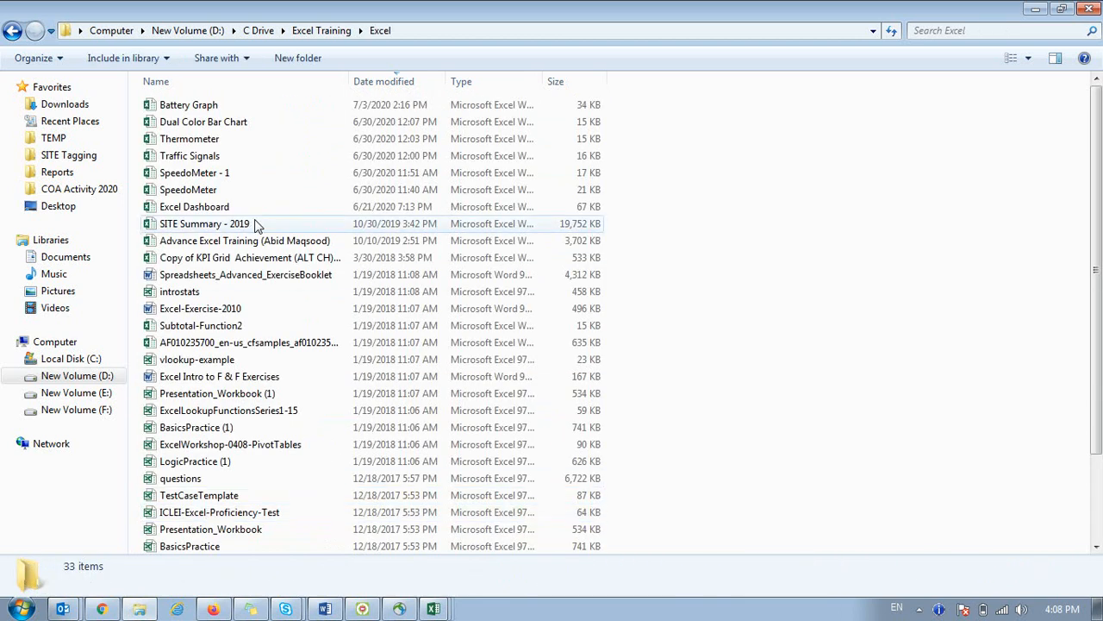
scroll(263, 241, down, 2)
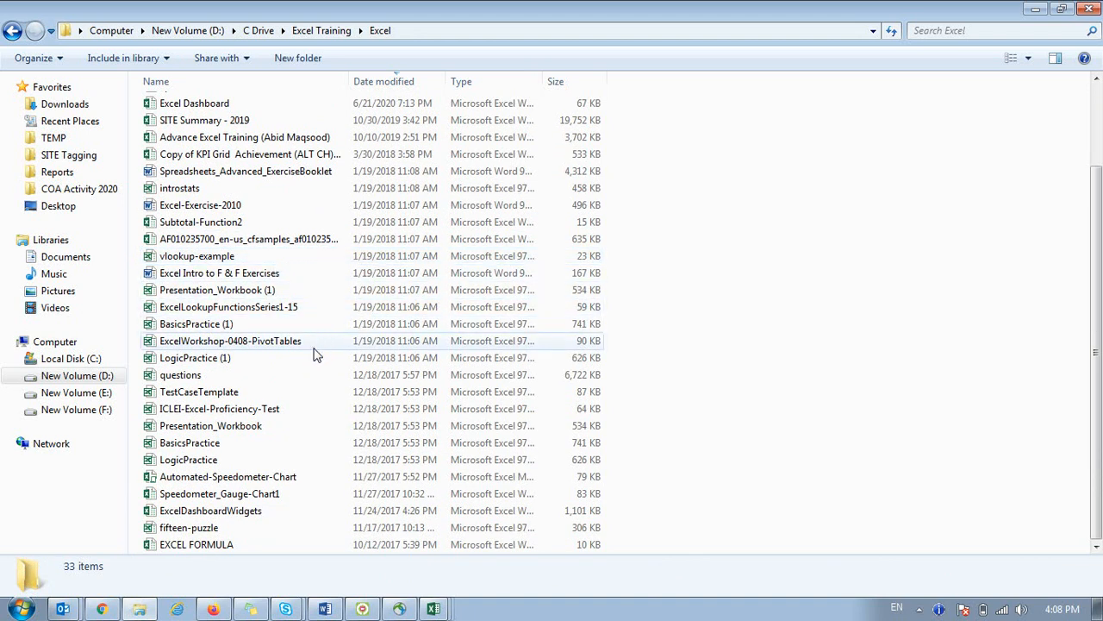
scroll(310, 360, up, 2)
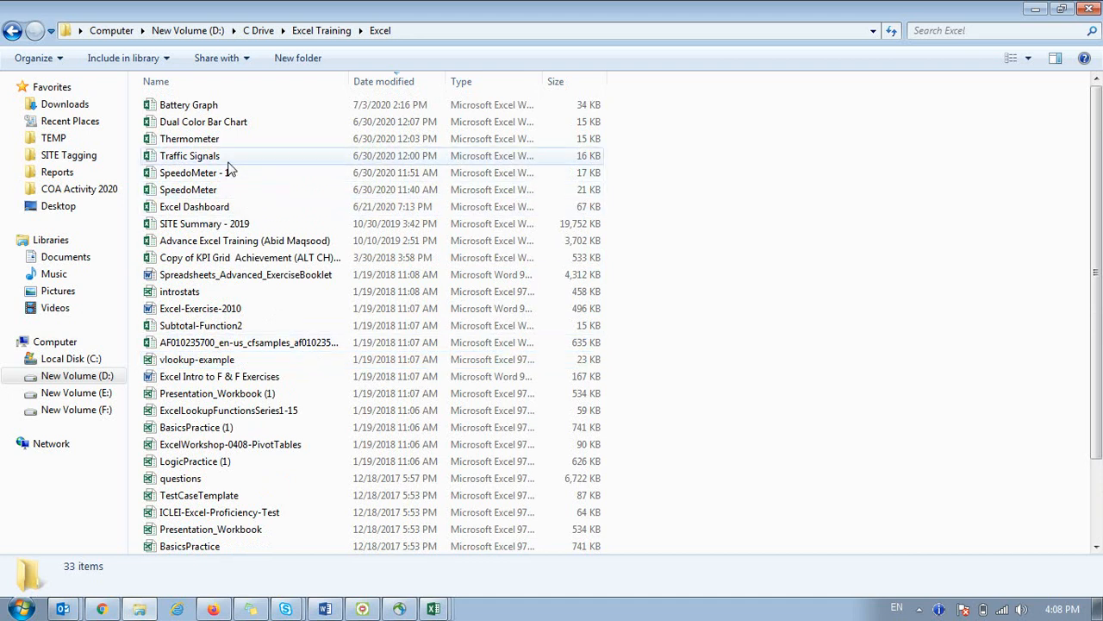
Return to Excel Training and open KPI Dashboard.xlsm.
click(306, 31)
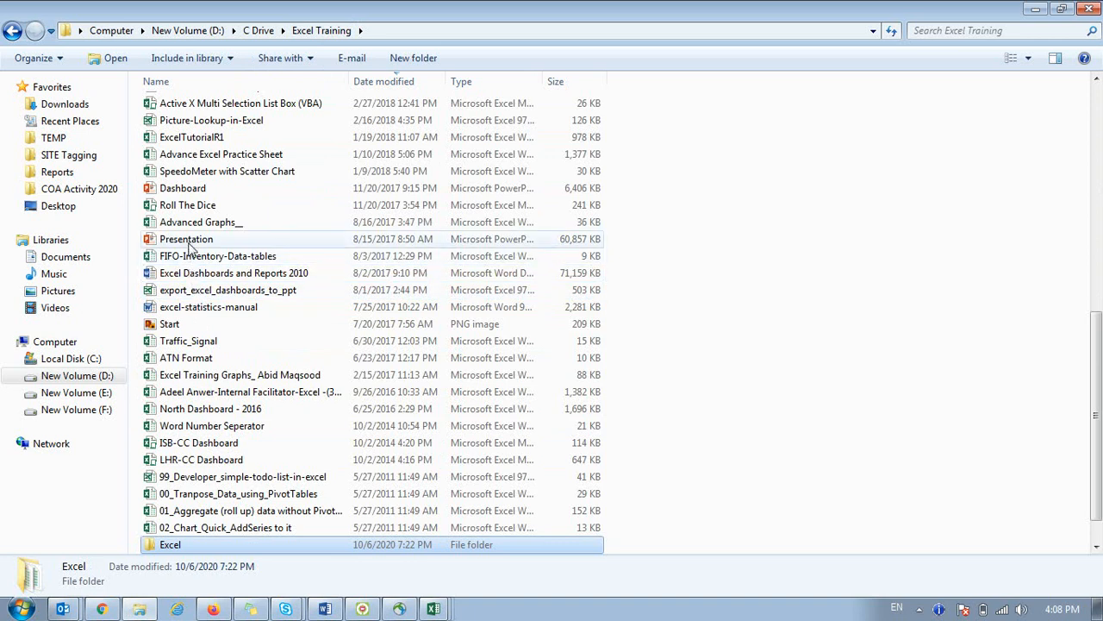
scroll(252, 368, up, 5)
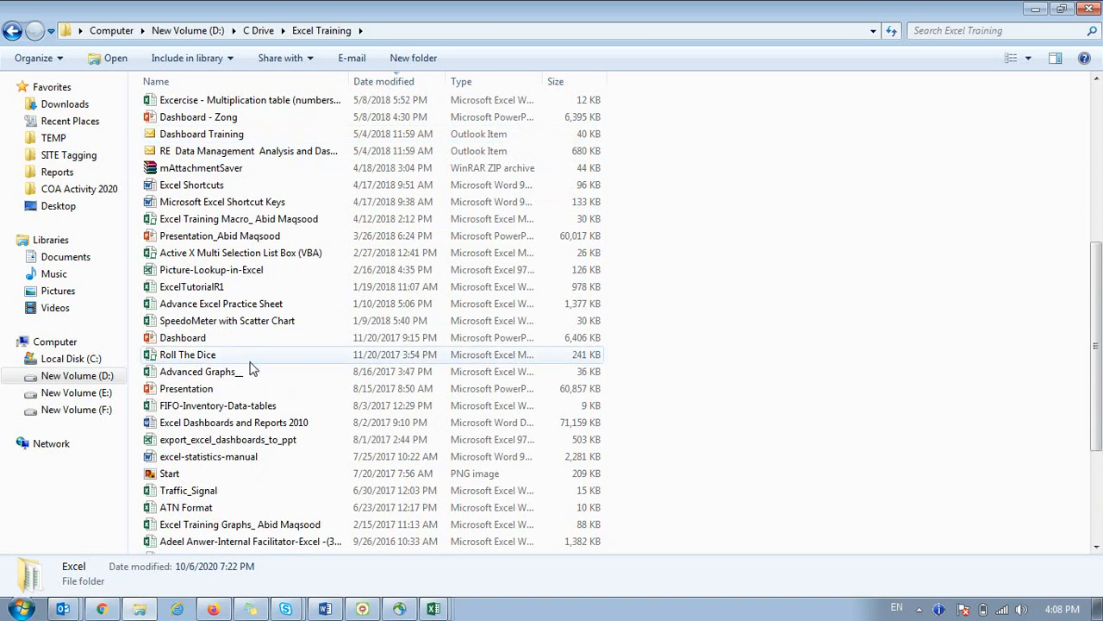
scroll(246, 387, up, 3)
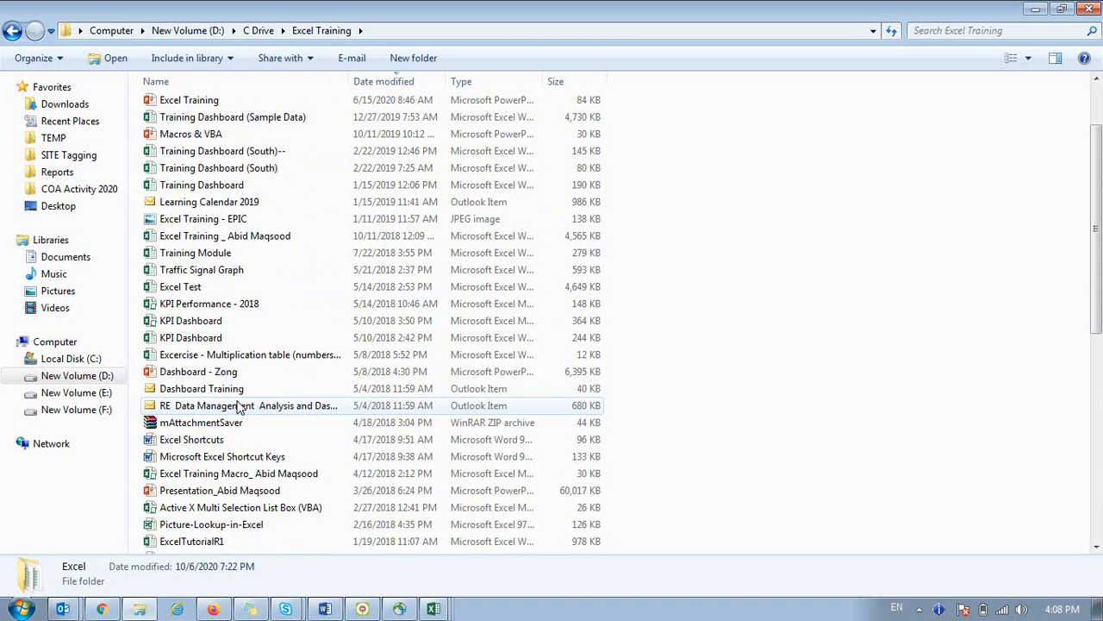
double_click(214, 320)
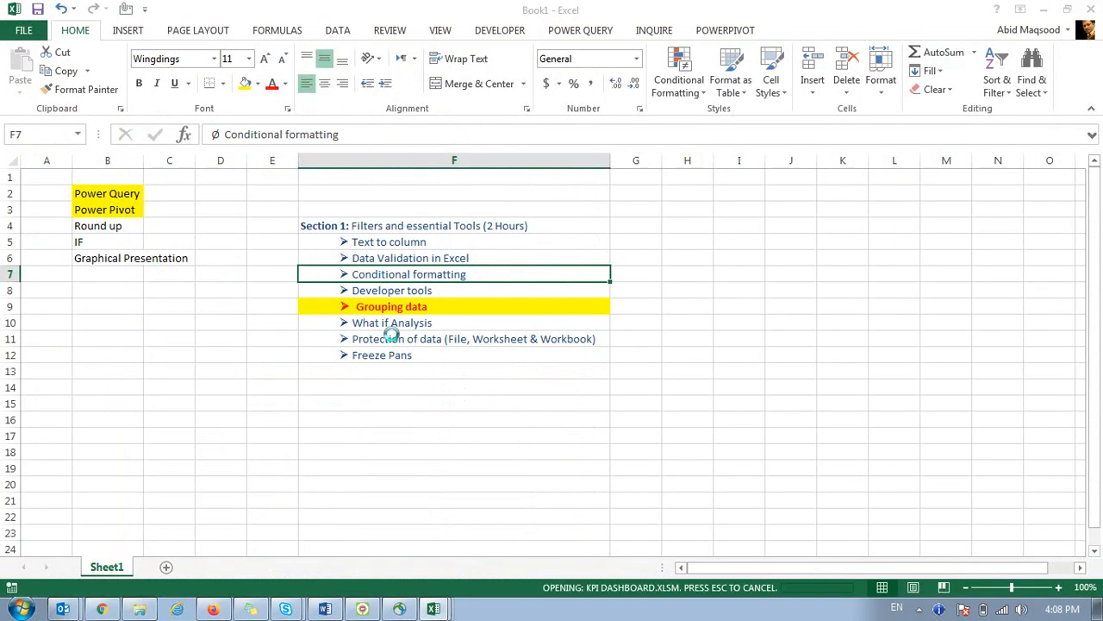
Compare the MNP GOLM value in row 9 with the MNP Projection in H8.
key(Down)
key(Down)
key(Right)
key(Right)
key(Right)
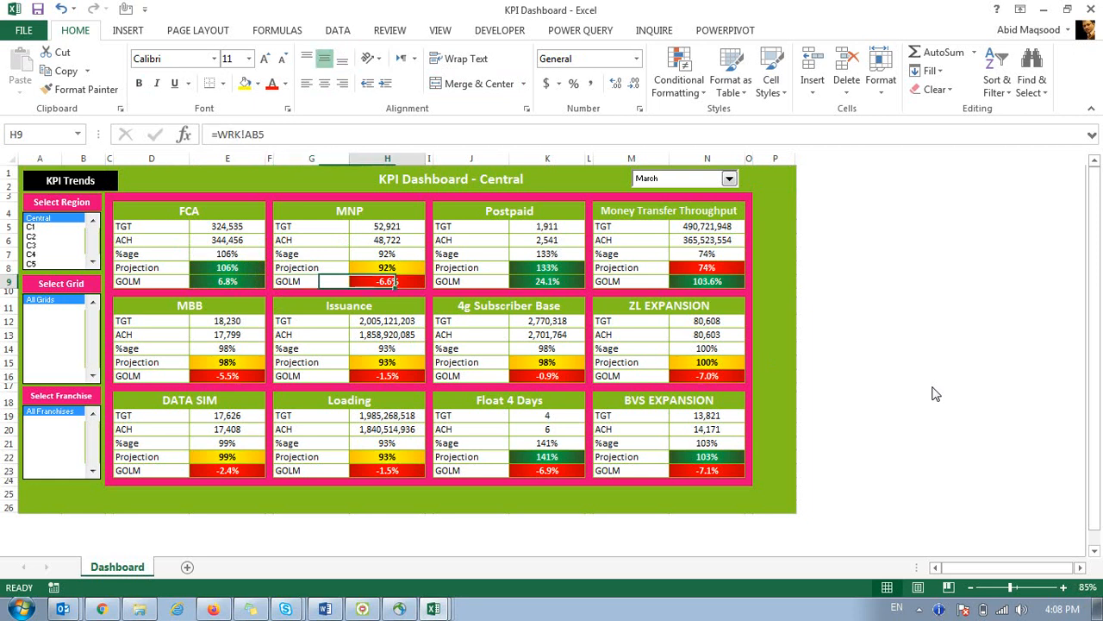
key(Right)
key(Right)
key(Left)
key(Left)
key(Left)
key(Left)
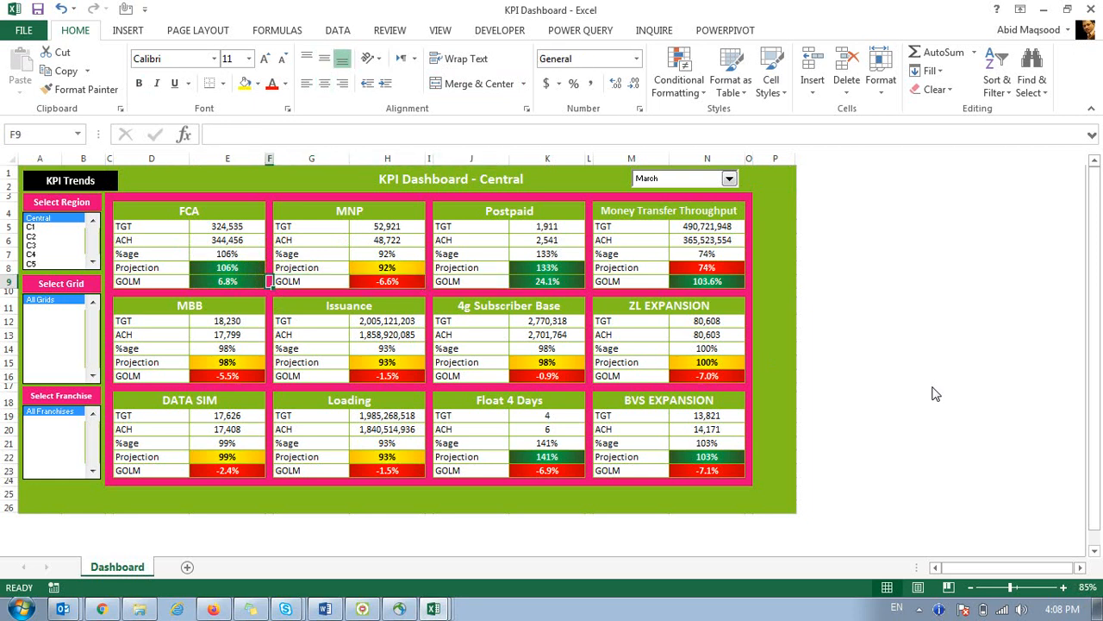
key(Left)
key(Right)
key(Right)
key(Right)
key(Up)
key(Down)
key(Up)
key(Down)
key(Up)
key(Down)
key(Up)
key(Down)
key(Up)
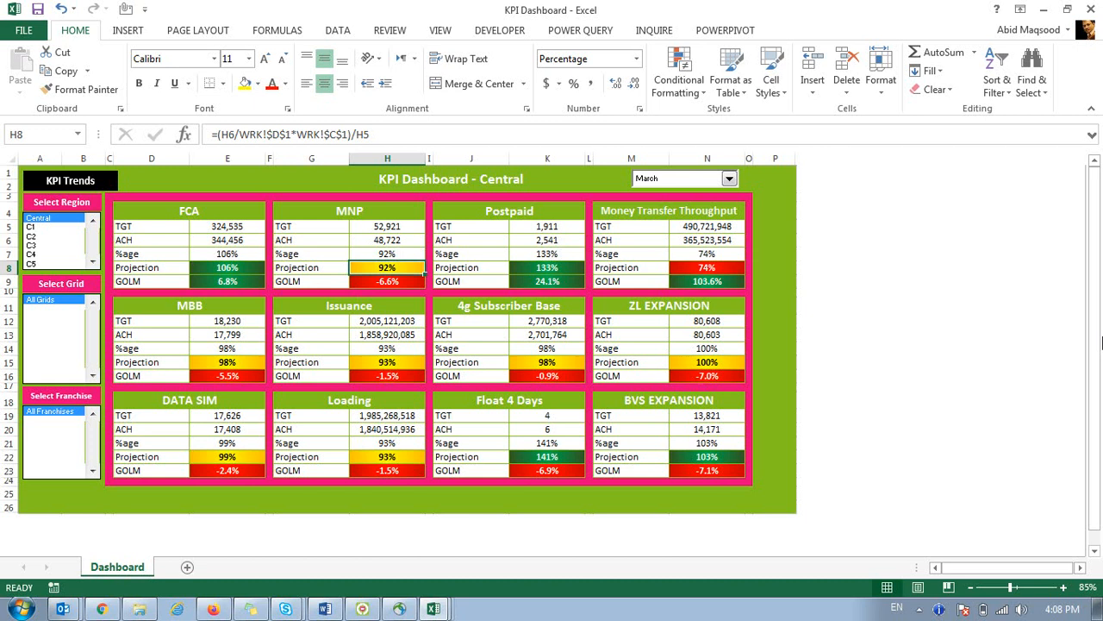
Set the MNP Projection in H8 to 80% after first trying 100%, then return to Book1.
text(100)
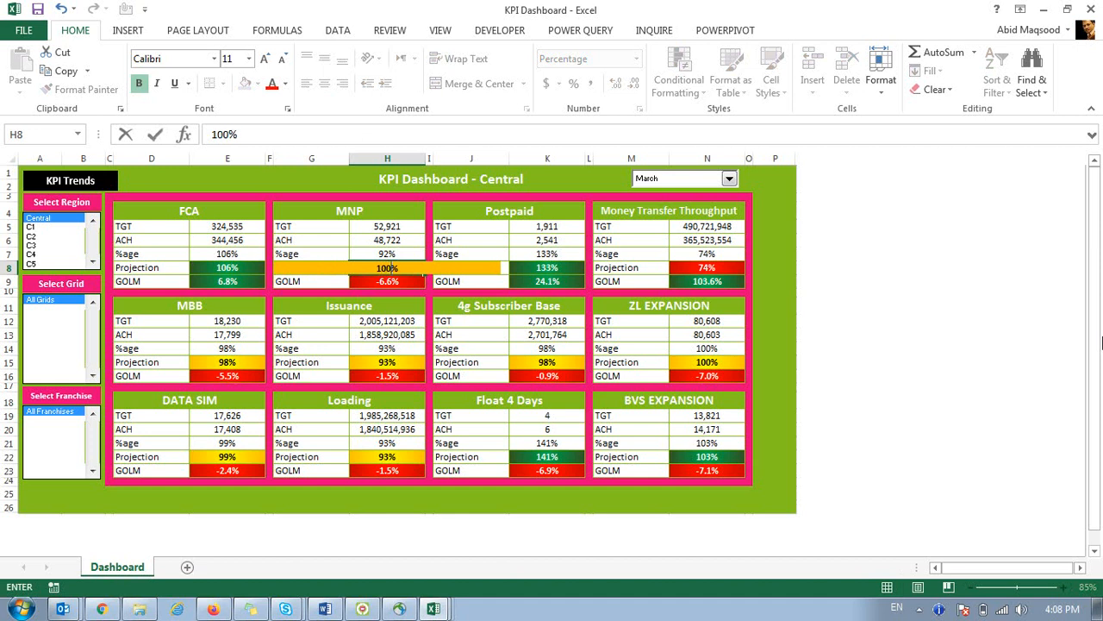
key(Return)
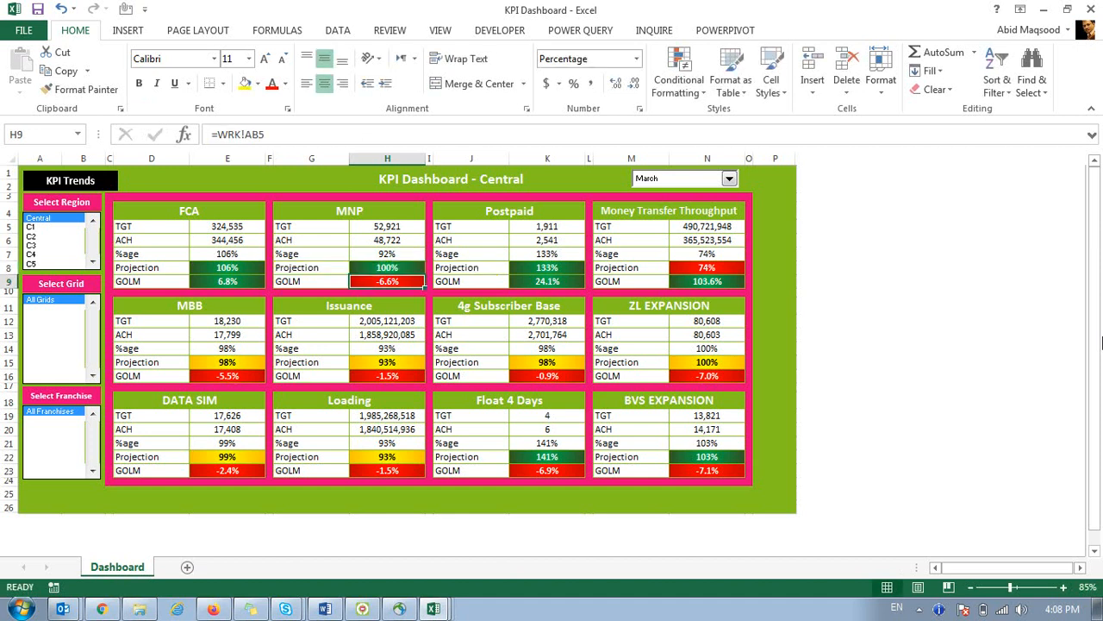
key(Up)
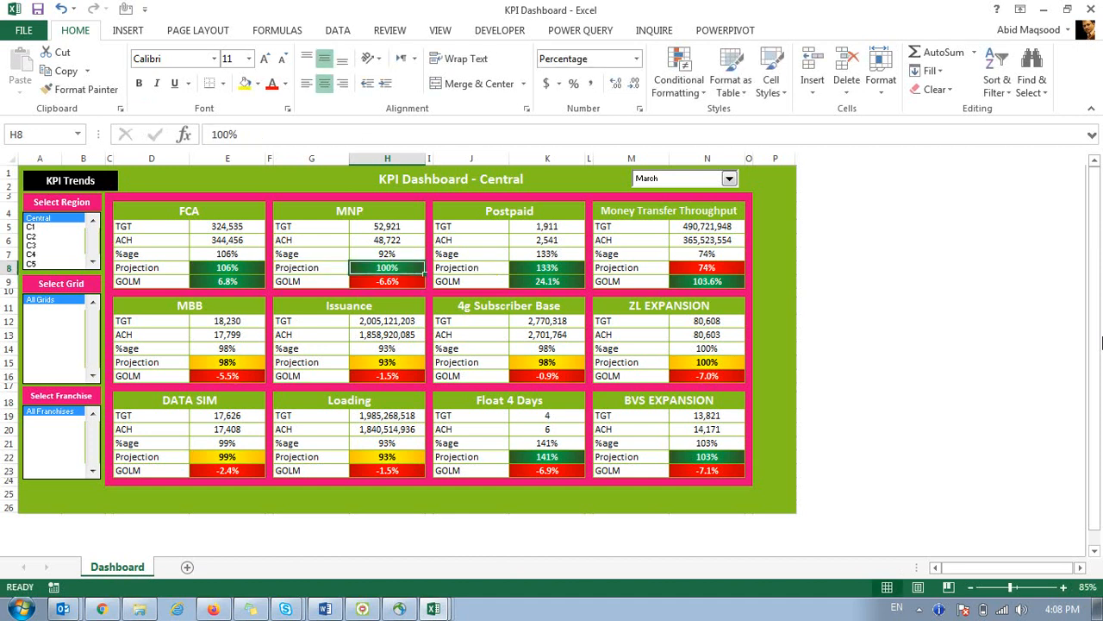
text(80)
key(Return)
key(Up)
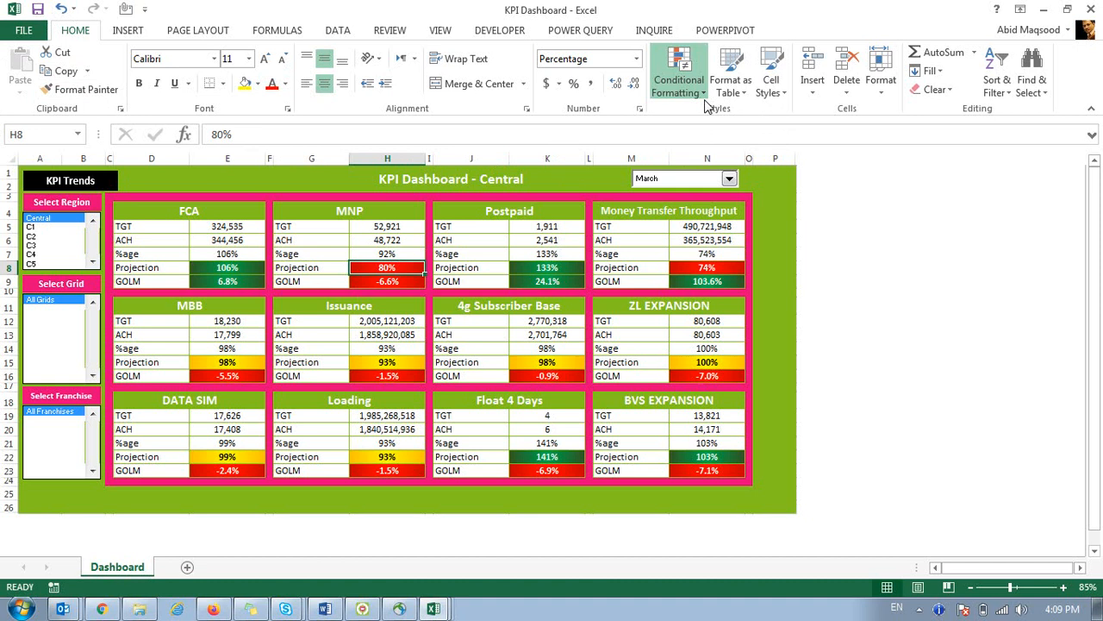
click(431, 602)
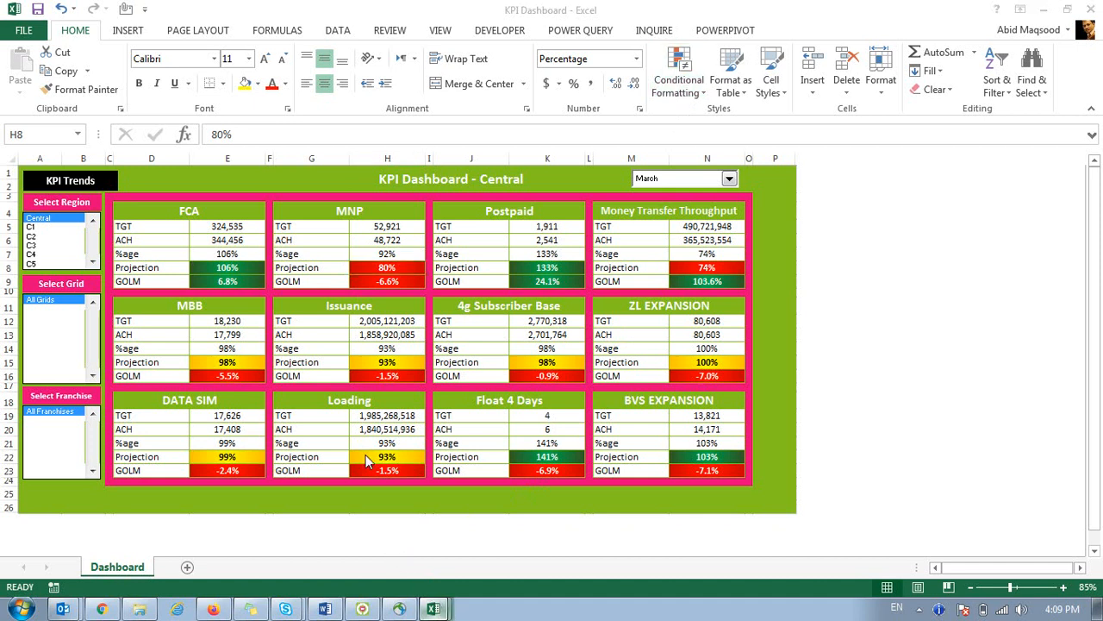
key(alt+Tab)
Enter 100%, 90%, 25%, 80%, 120% and 92% into J6:J11.
click(768, 257)
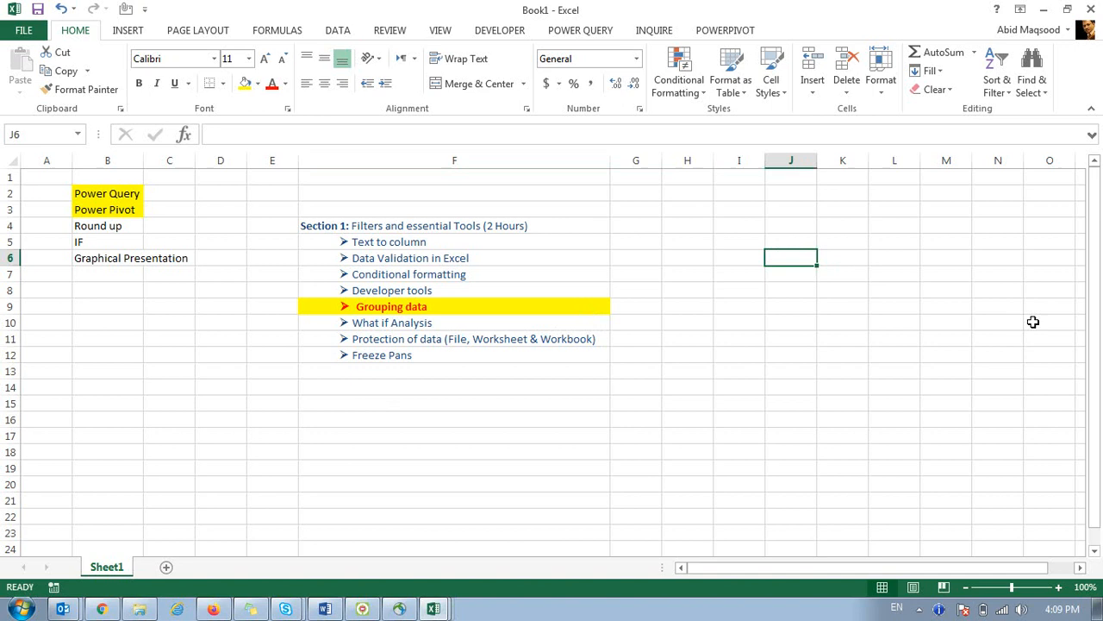
text(100%)
key(Return)
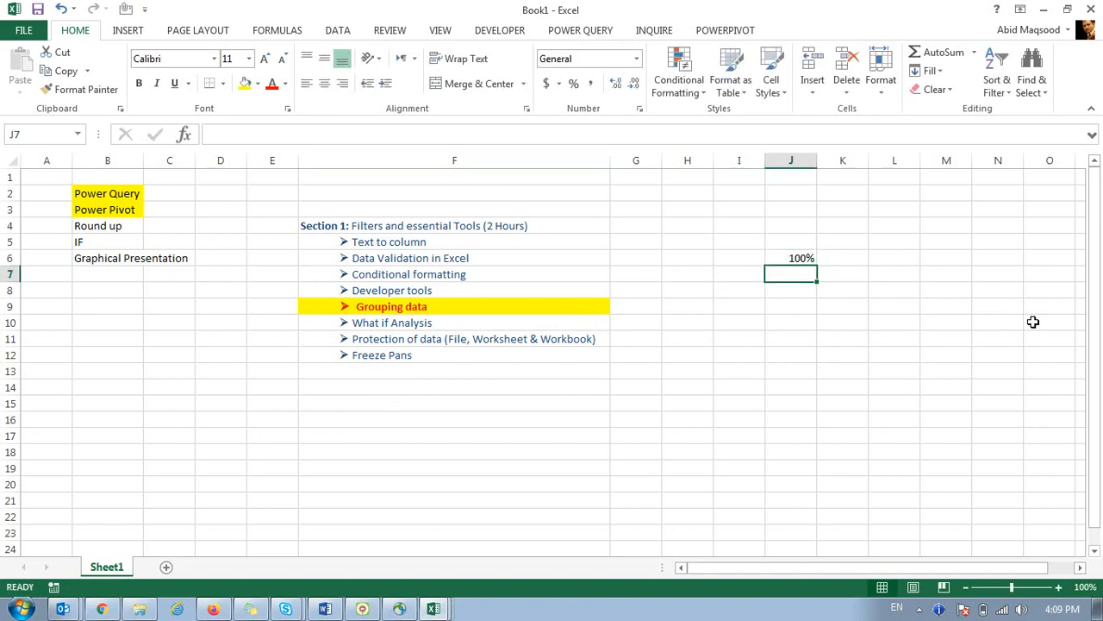
text(90%)
key(Return)
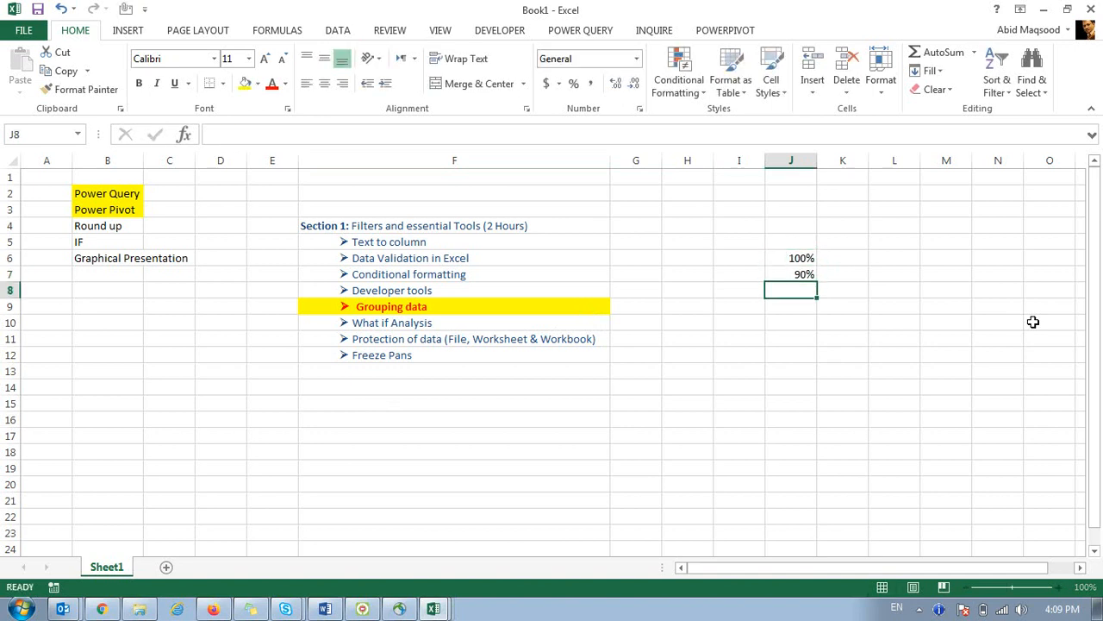
text(25)
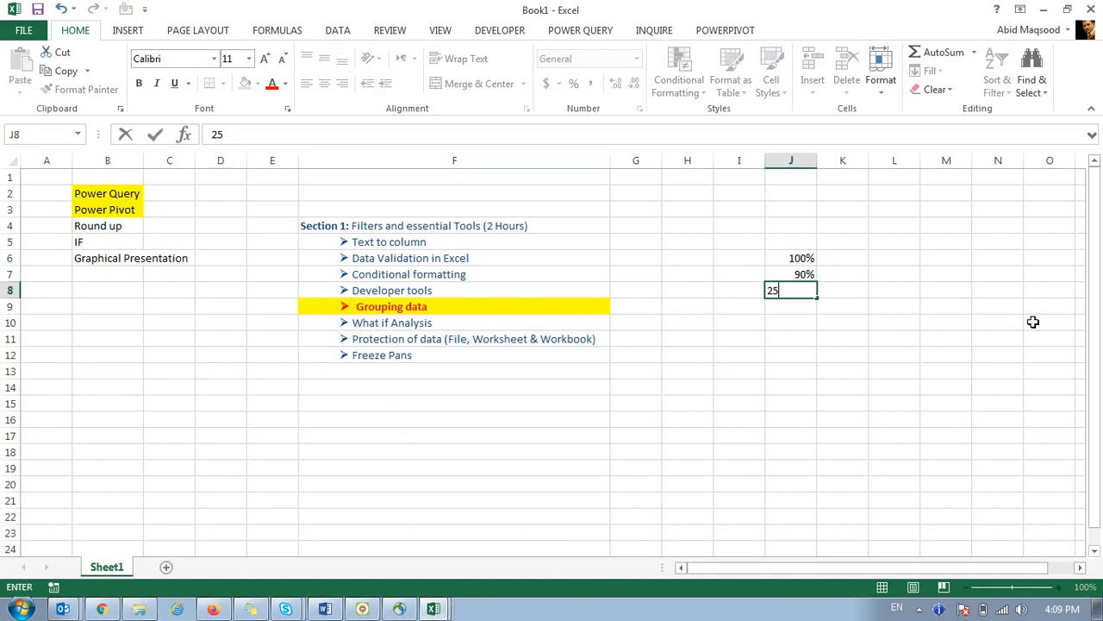
text(%)
key(Return)
text(80)
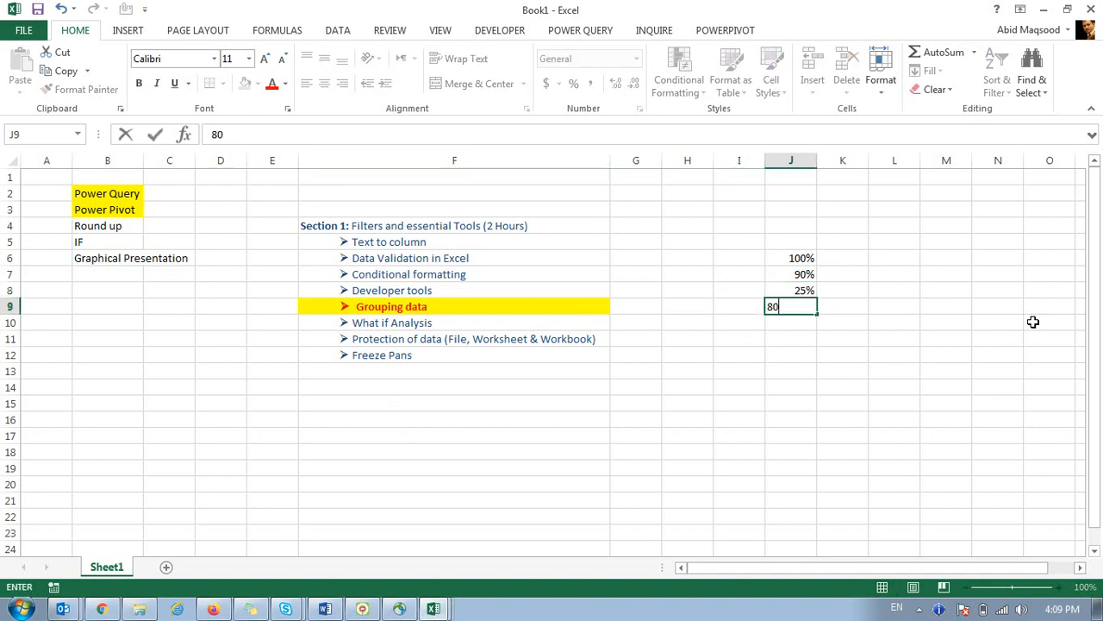
text(%)
key(Return)
text(120%)
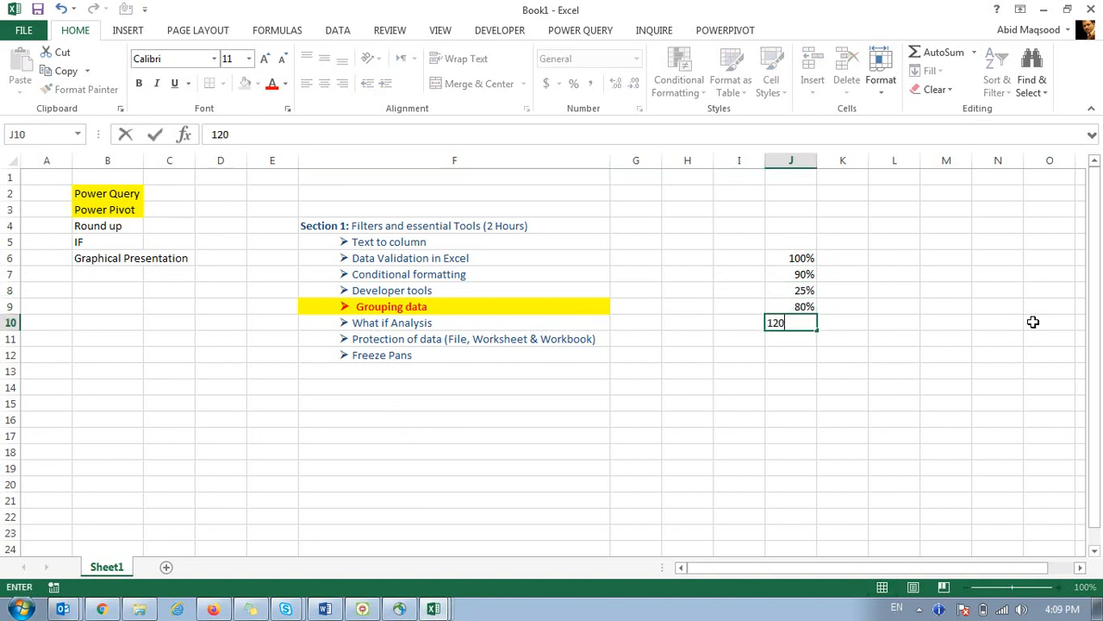
key(Return)
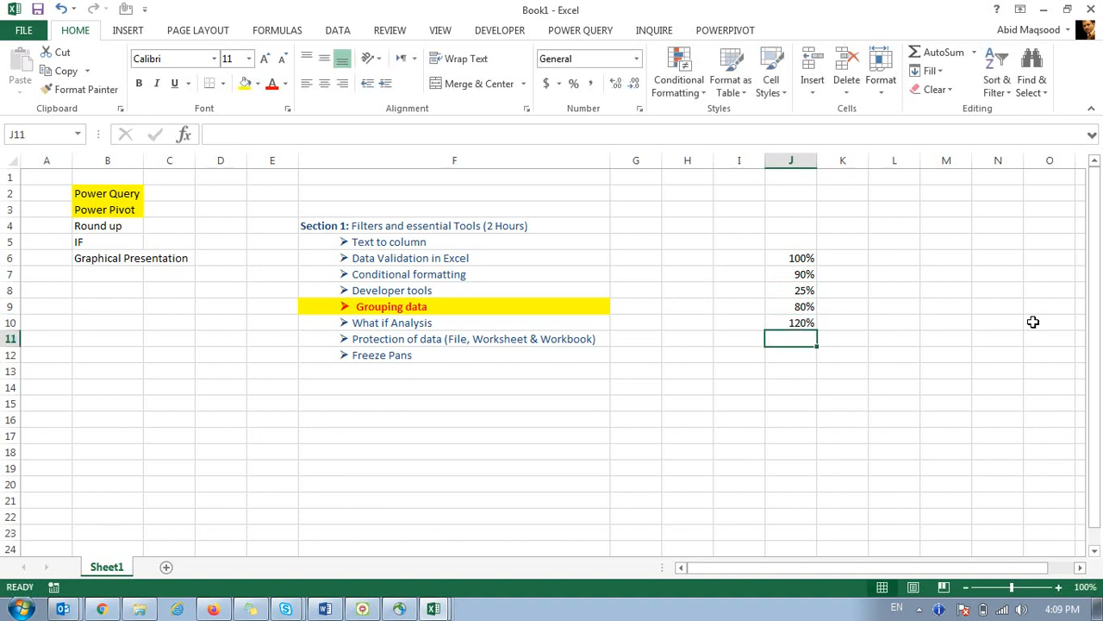
text(92%)
key(Return)
Copy J6:J11 into L6:L11 and N6:N11, then reselect J6:J11.
key(Up)
key(ctrl+Up)
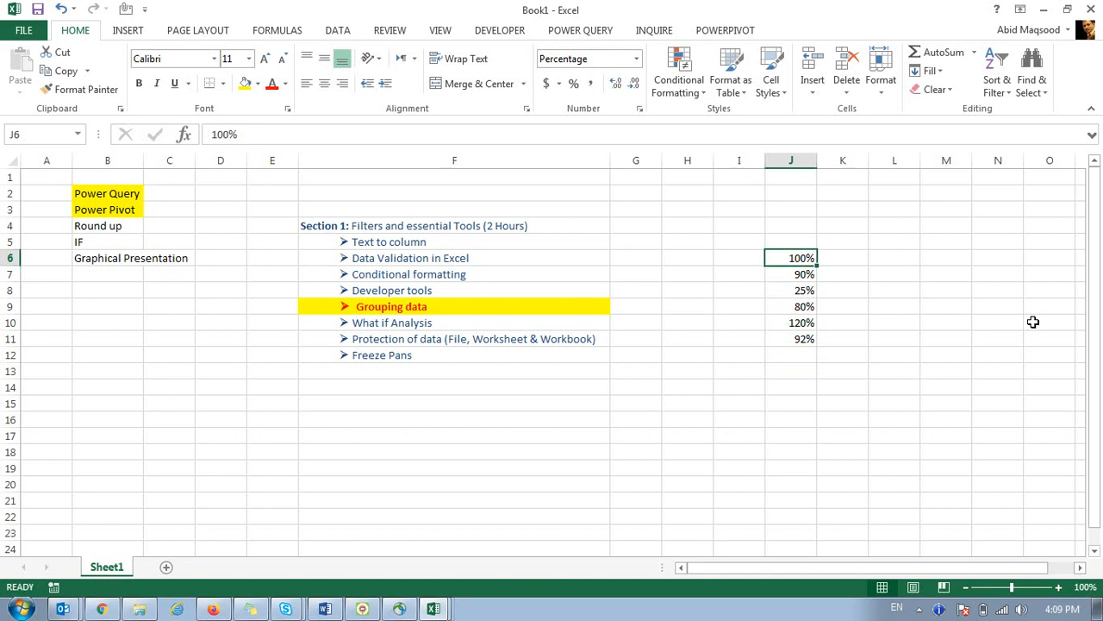
key(ctrl+shift+Down)
key(ctrl+c)
key(Right)
key(Right)
key(ctrl+v)
key(Right)
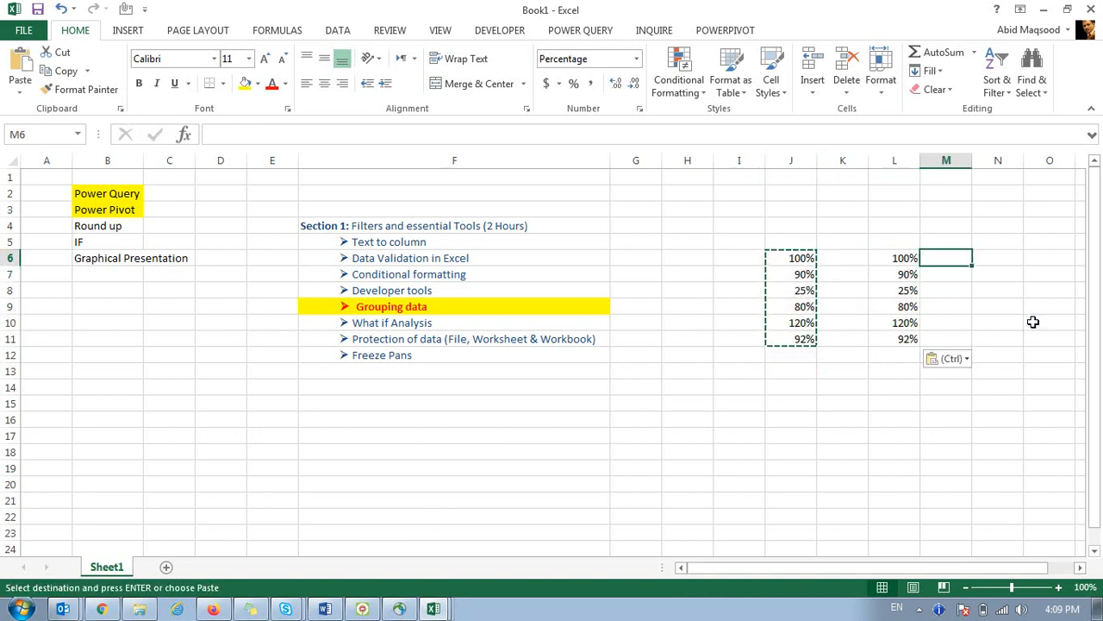
key(Right)
key(ctrl+v)
key(Escape)
key(Left)
key(ctrl+shift+Down)
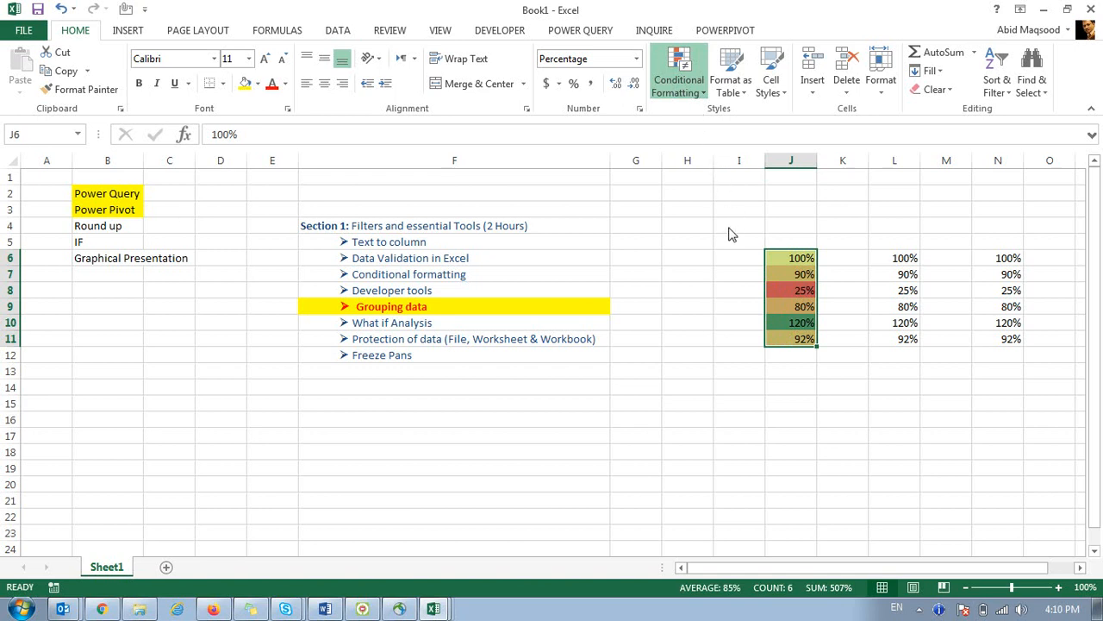
Give J6:J11 the Green-White-Red Color Scale, closing the New Formatting Rule dialog unchanged.
click(850, 229)
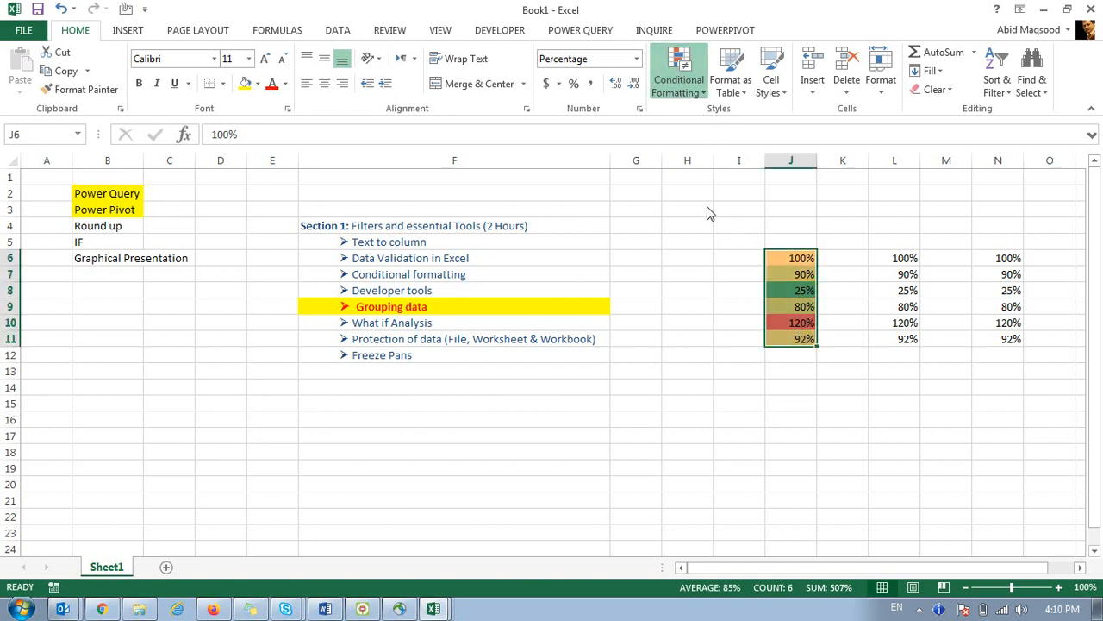
click(888, 231)
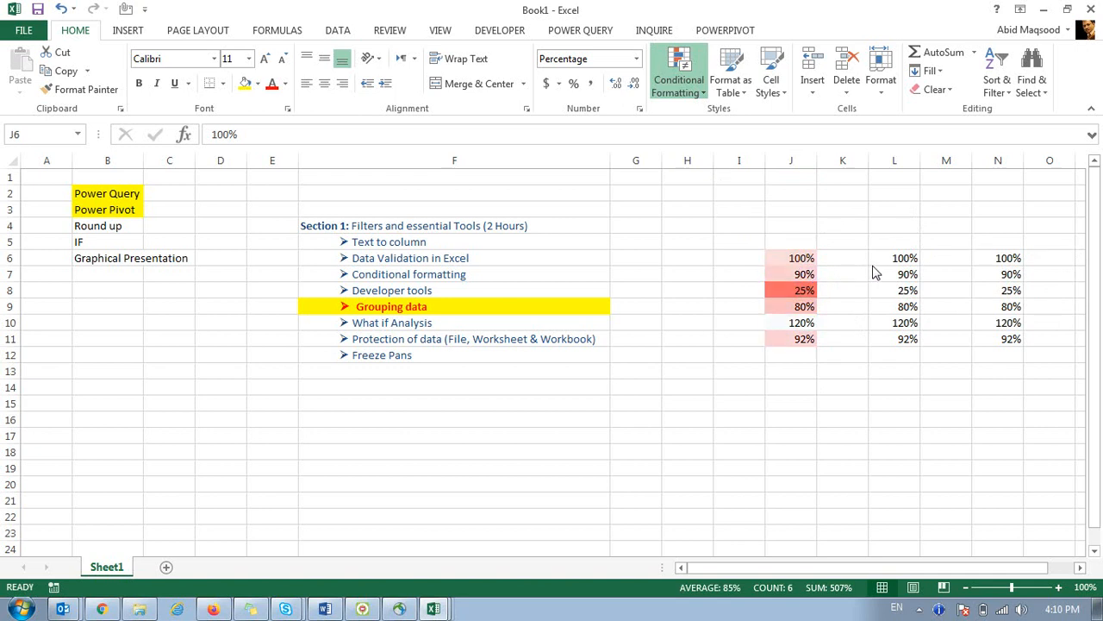
click(862, 320)
drag(660, 168, 193, 170)
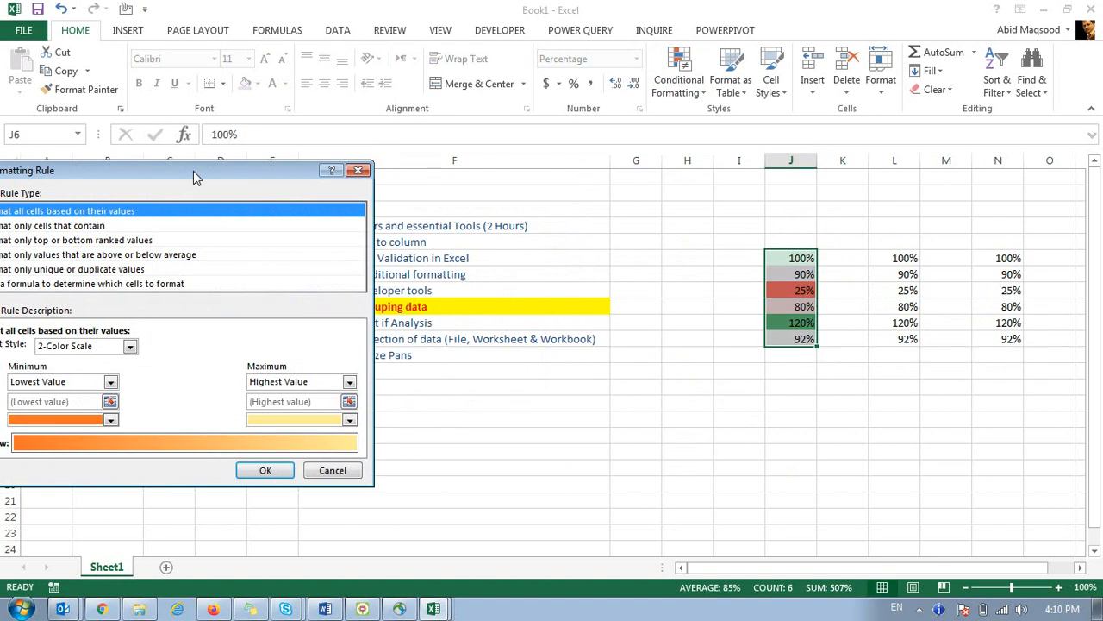
click(357, 165)
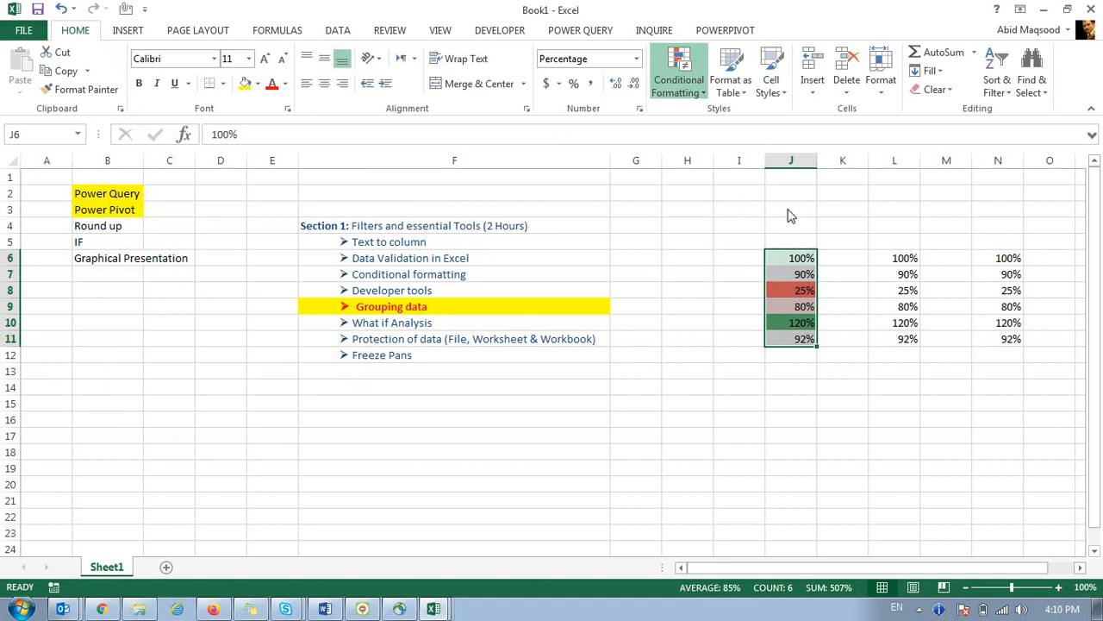
Apply Blue Data Bars to L6:L11 and check the bars, shortest at 25%, longest at 120%.
drag(911, 258, 914, 340)
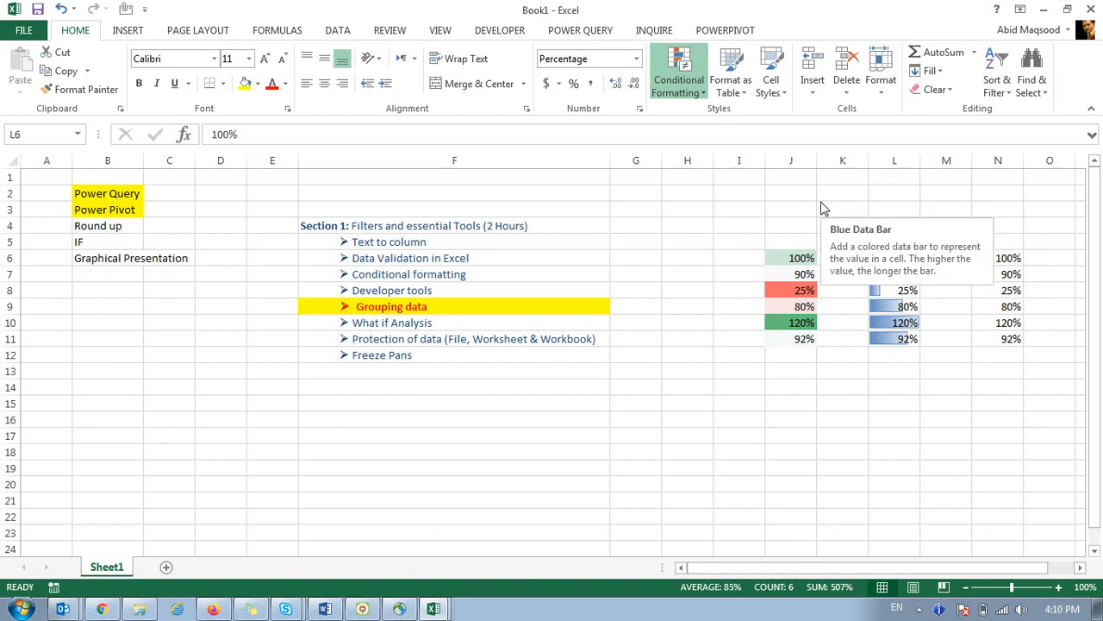
click(822, 209)
click(850, 436)
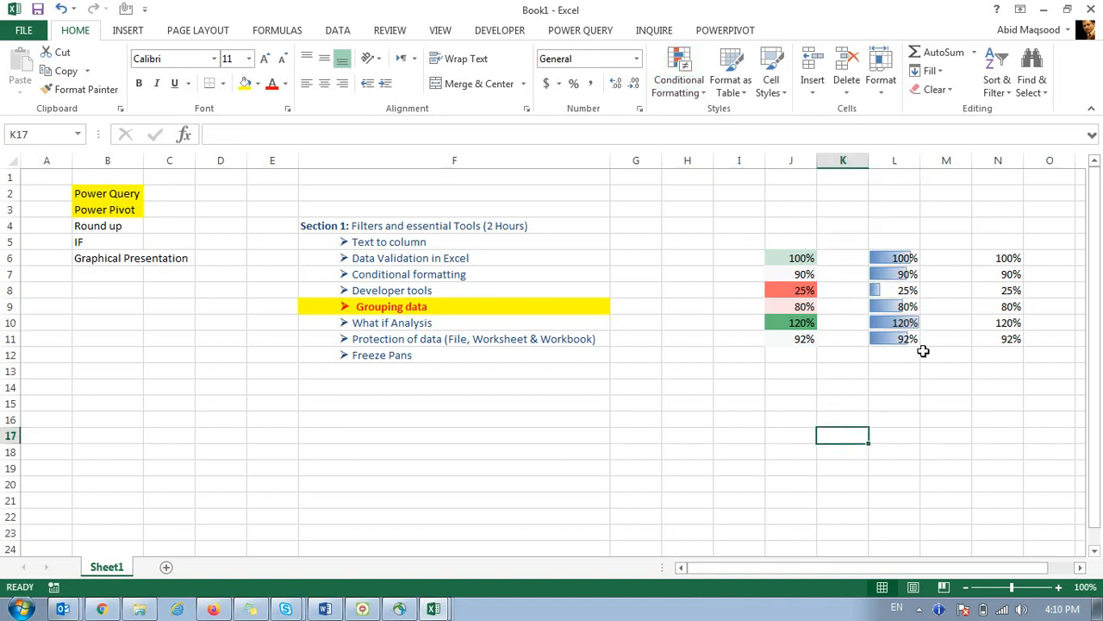
click(917, 329)
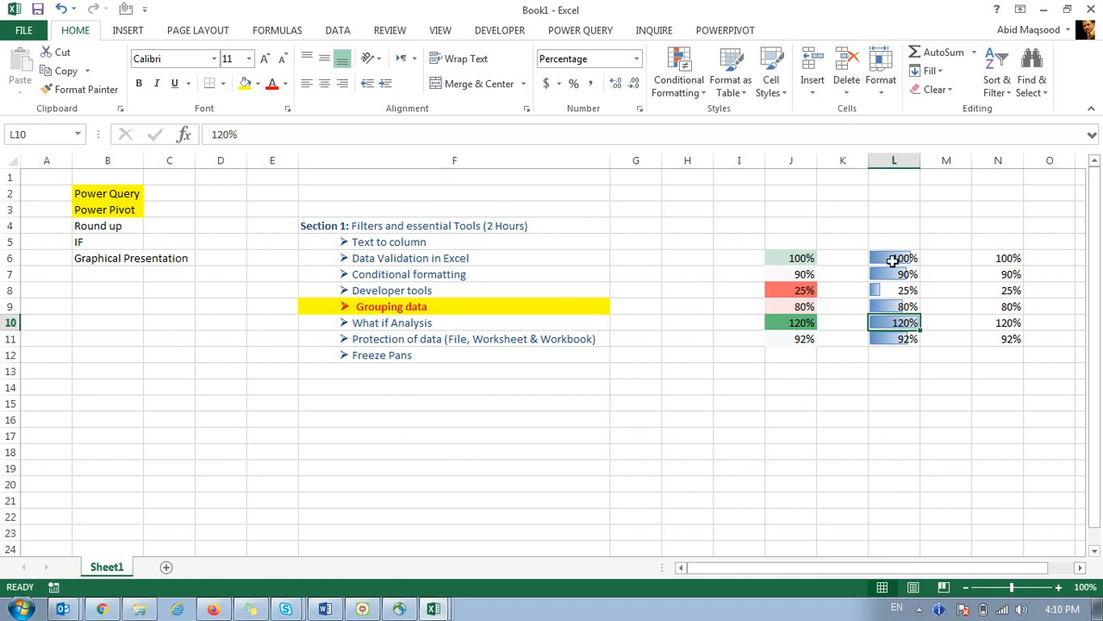
drag(893, 260, 898, 337)
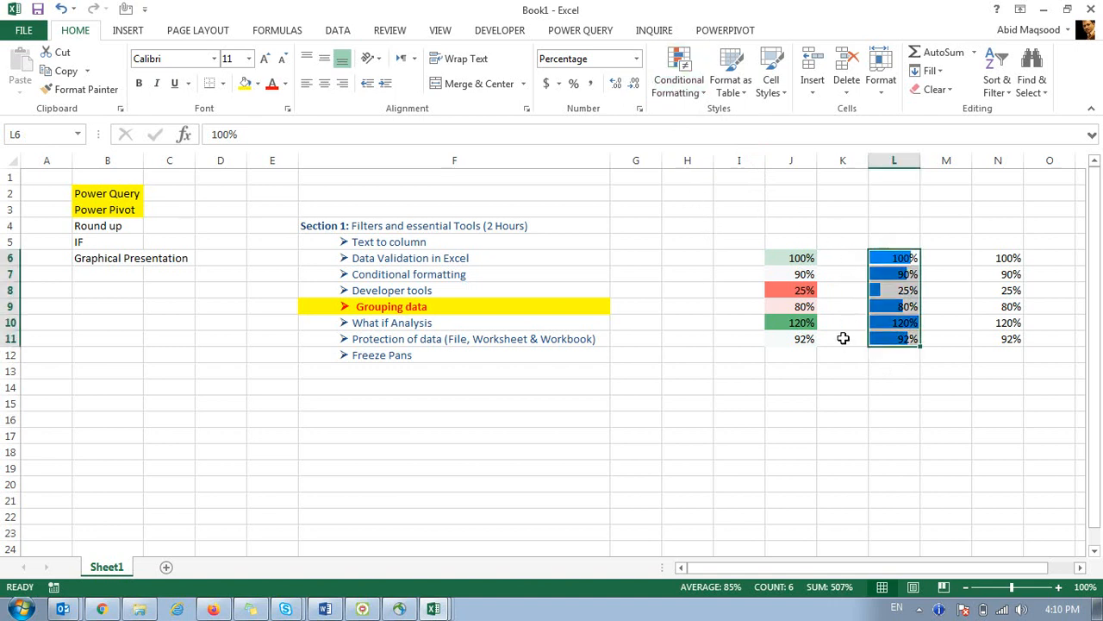
click(840, 371)
click(897, 323)
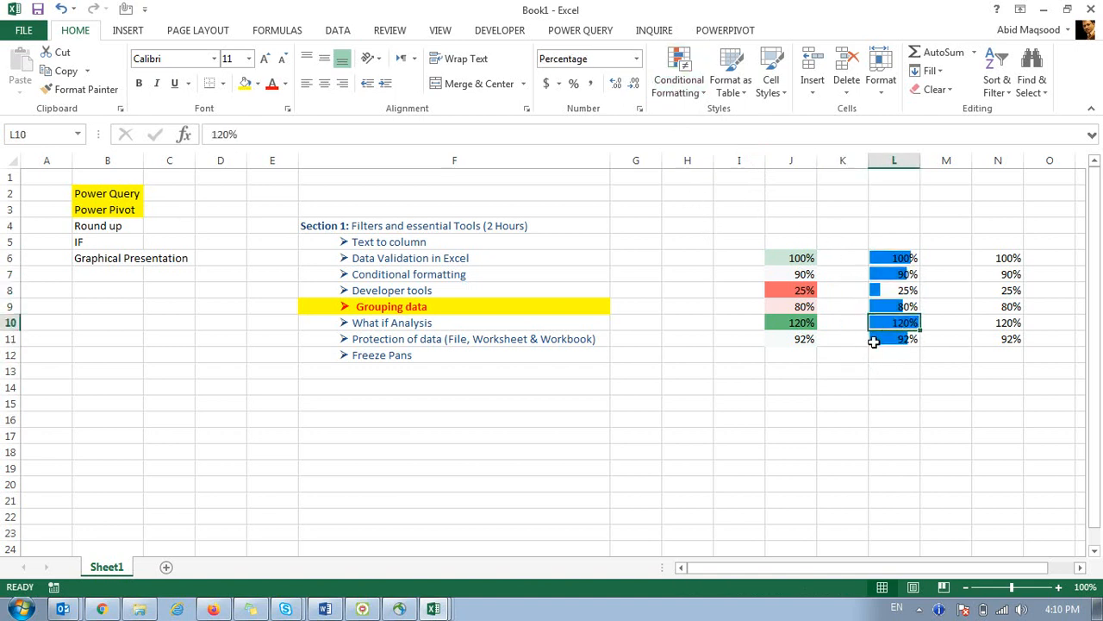
drag(879, 257, 884, 334)
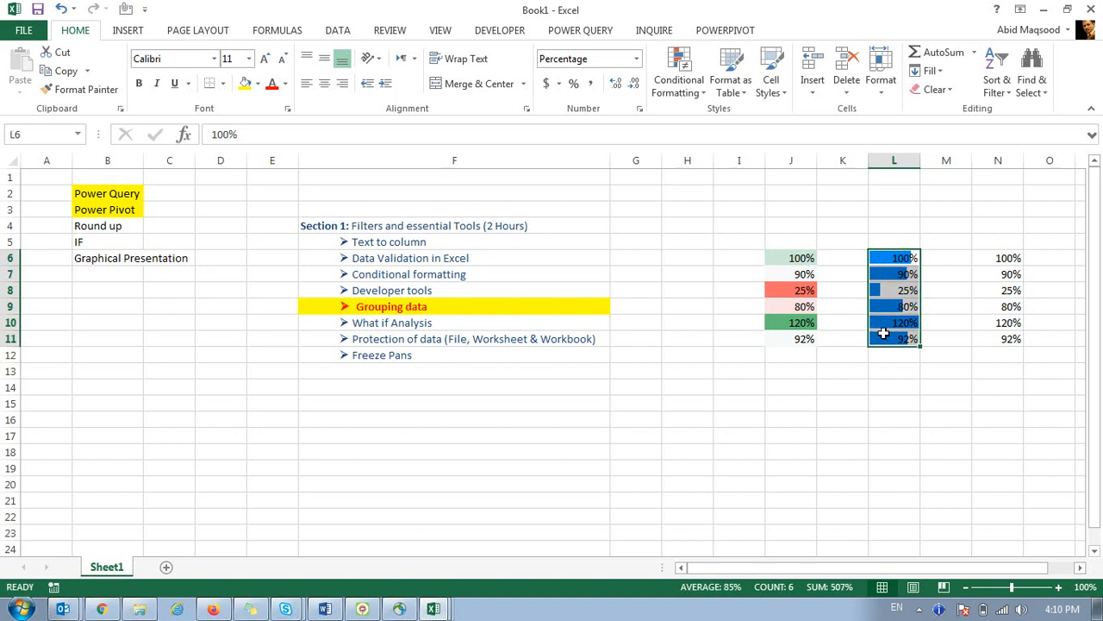
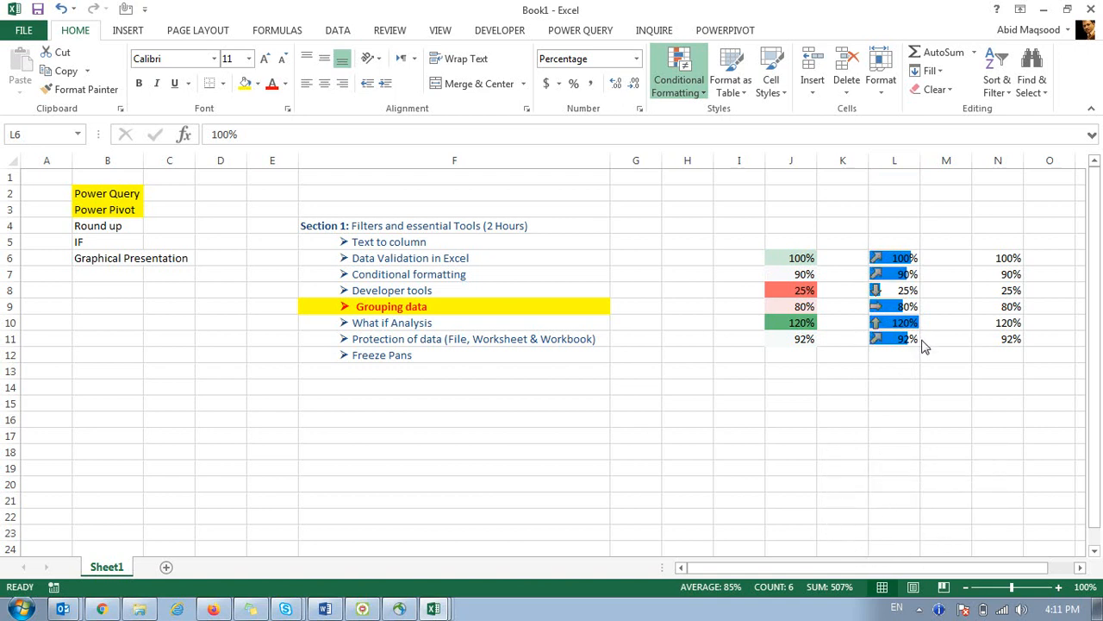
Close the KPI Performance - 2018 workbook without saving.
click(716, 363)
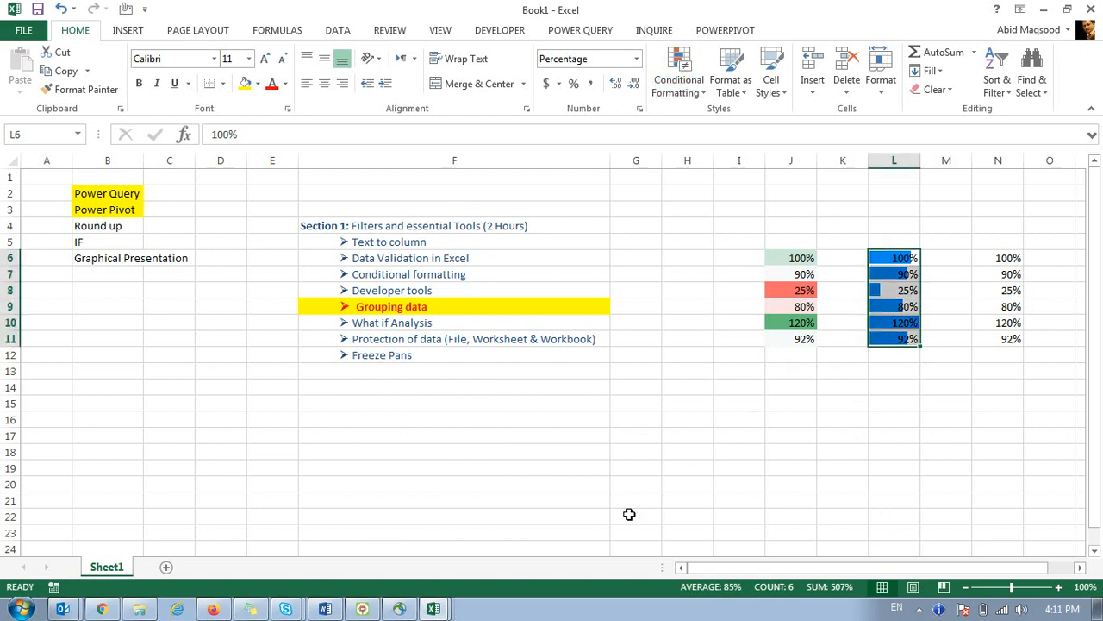
click(431, 611)
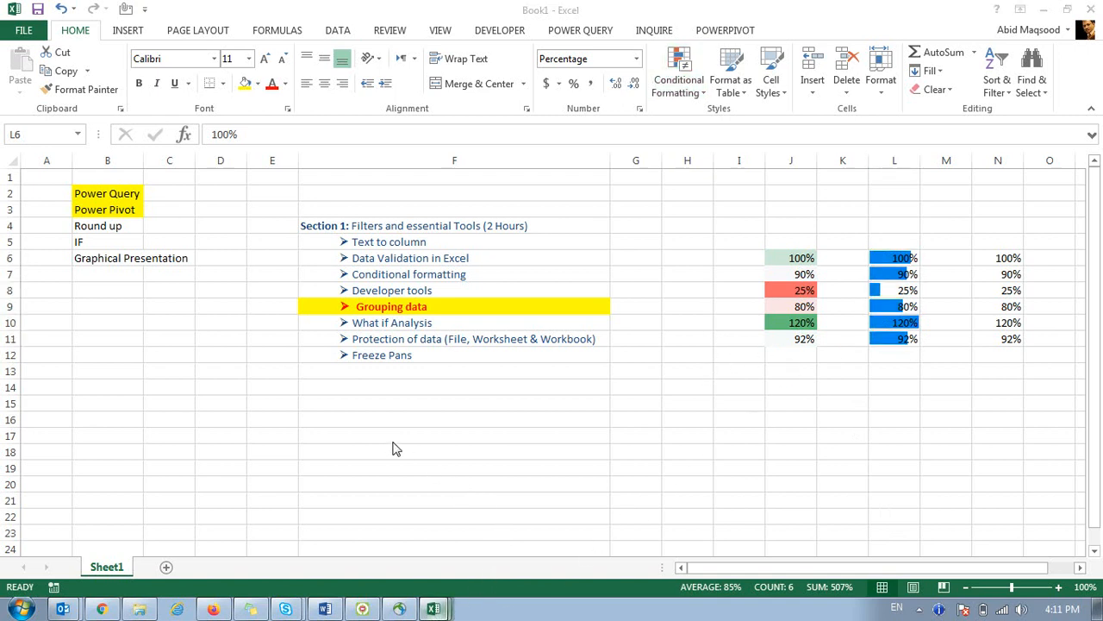
click(394, 444)
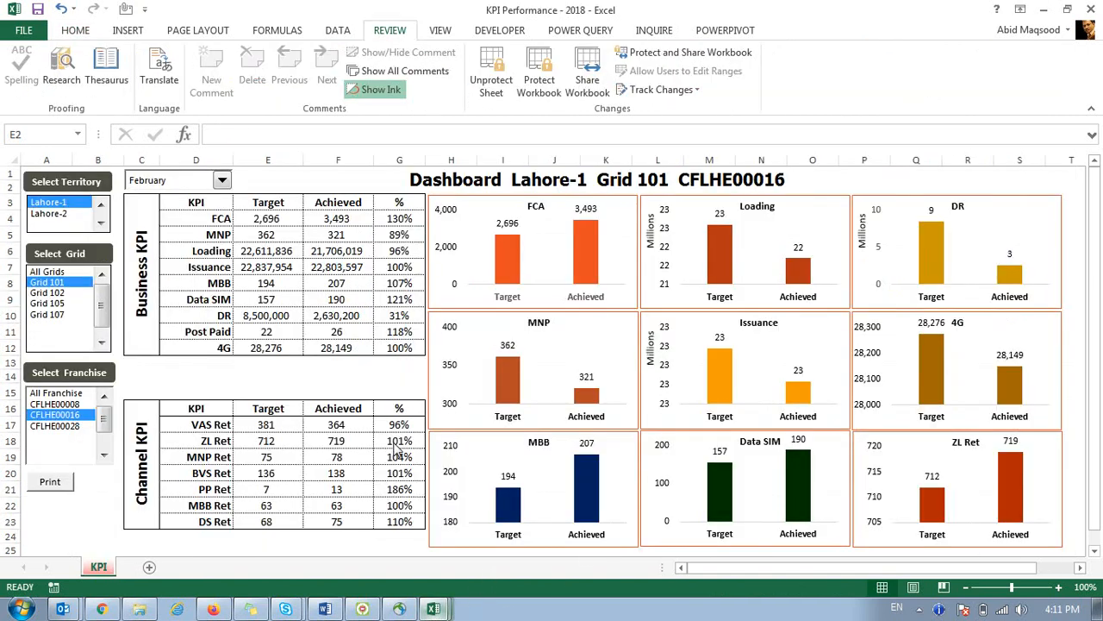
click(1092, 11)
click(539, 341)
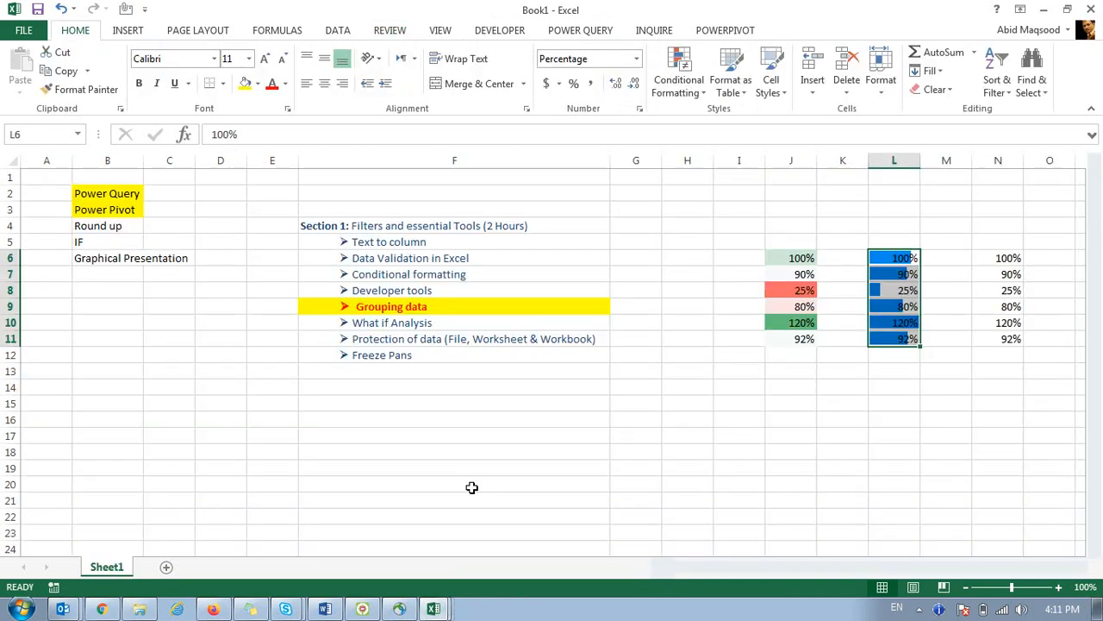
On the KPI Dashboard, check the MNP and Postpaid Projection and GOLM values.
click(435, 609)
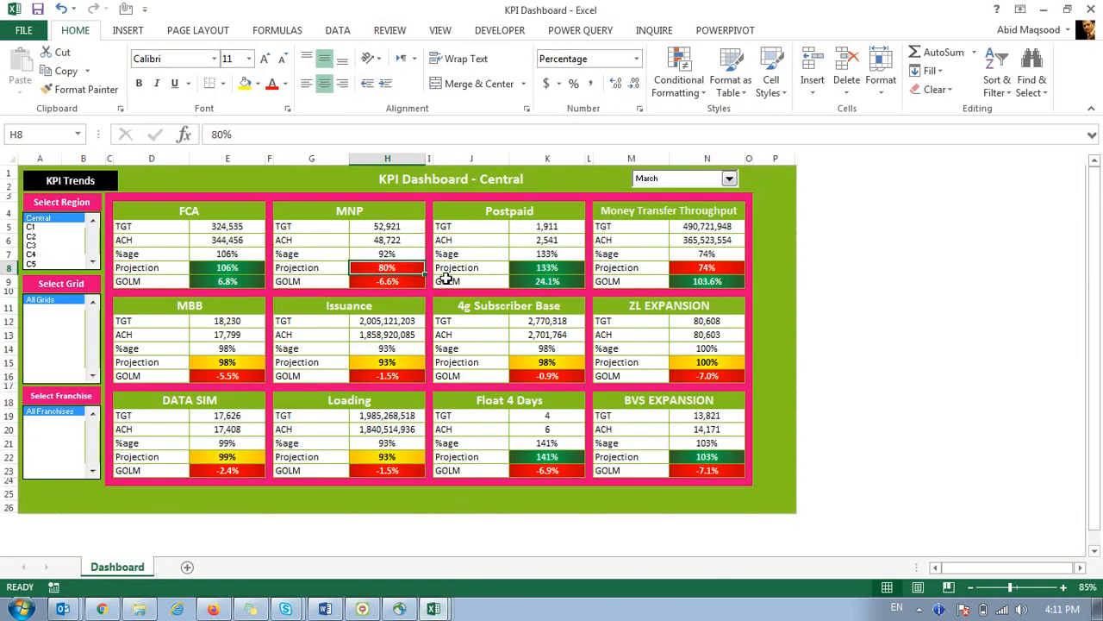
drag(416, 269, 416, 282)
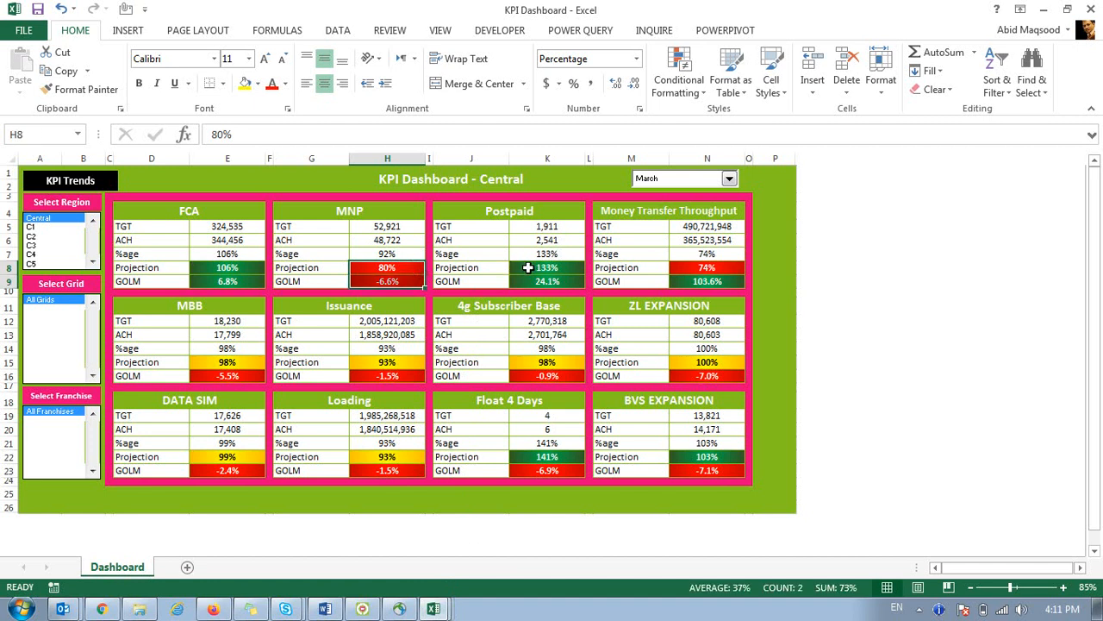
drag(529, 267, 536, 286)
Back in Book1, undo the colour scale on J6:J11.
key(alt+Tab)
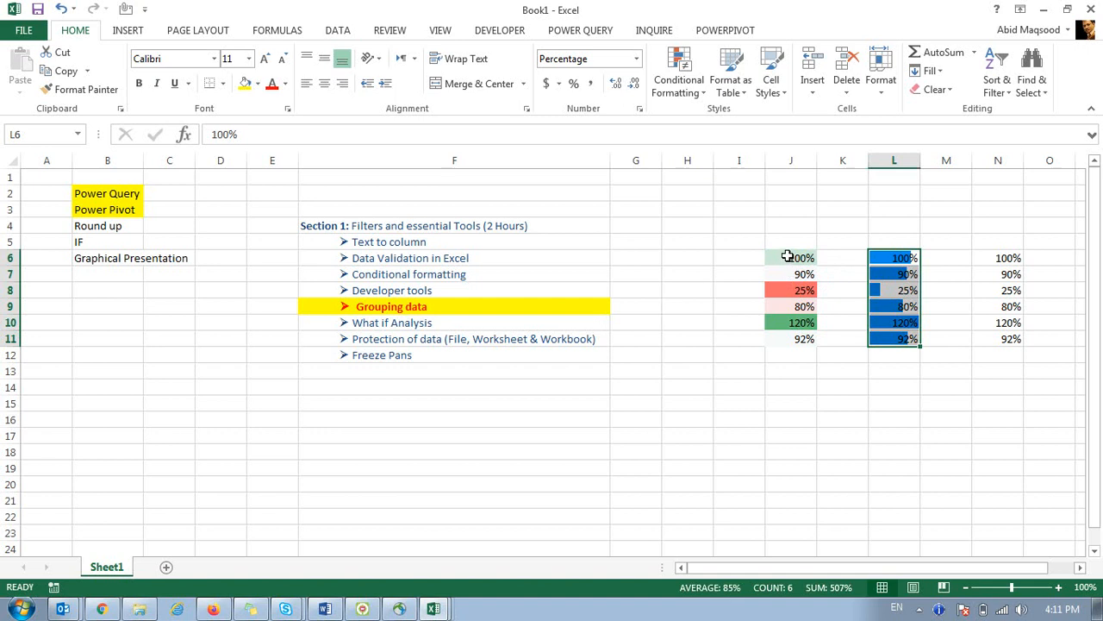
drag(788, 256, 793, 337)
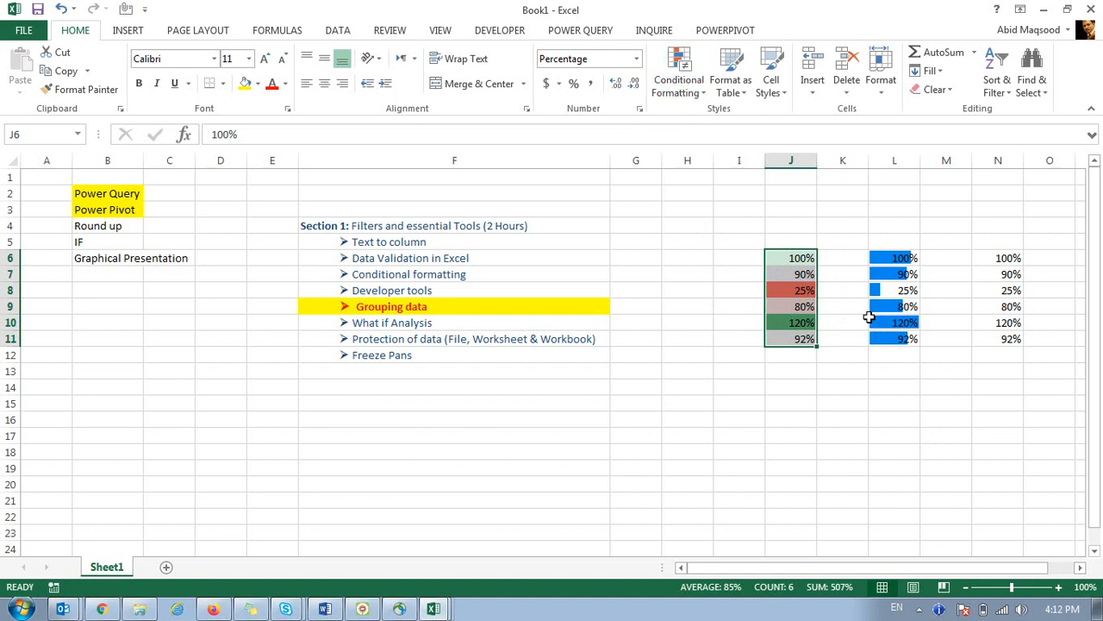
key(ctrl+z)
key(ctrl+z)
Start a new rule on J6 for cell values greater than or equal to 1.
click(794, 261)
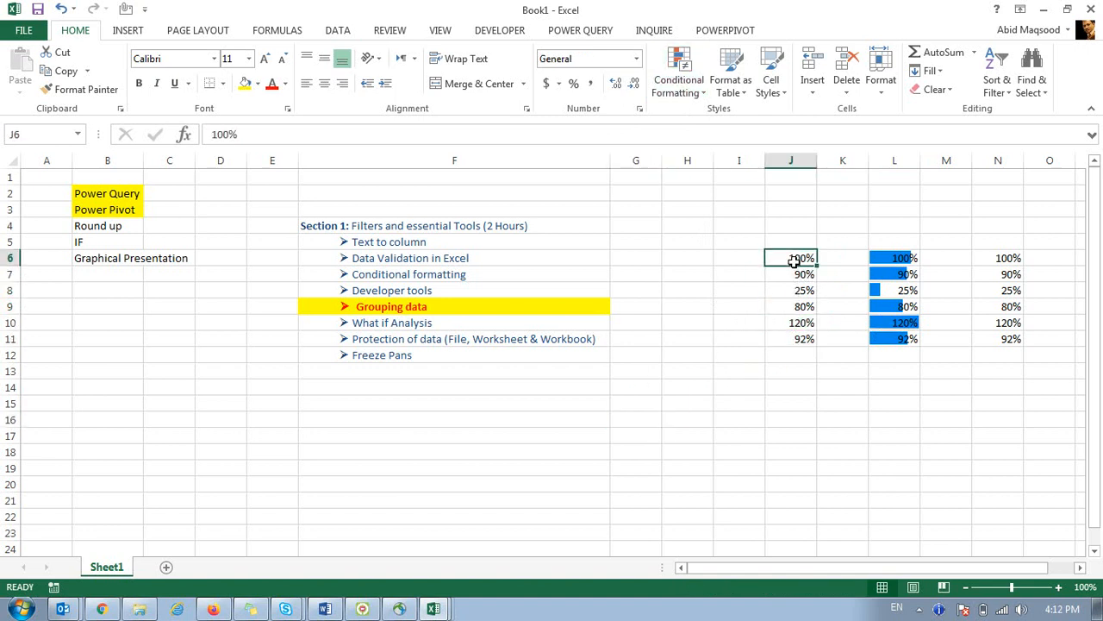
click(677, 69)
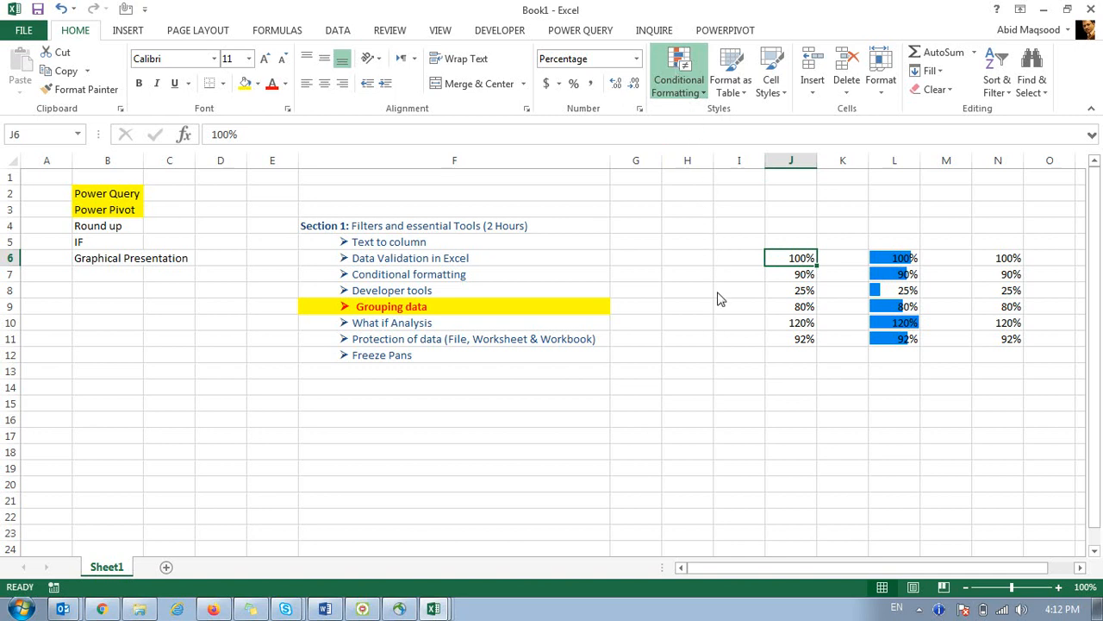
click(719, 296)
drag(300, 181, 552, 163)
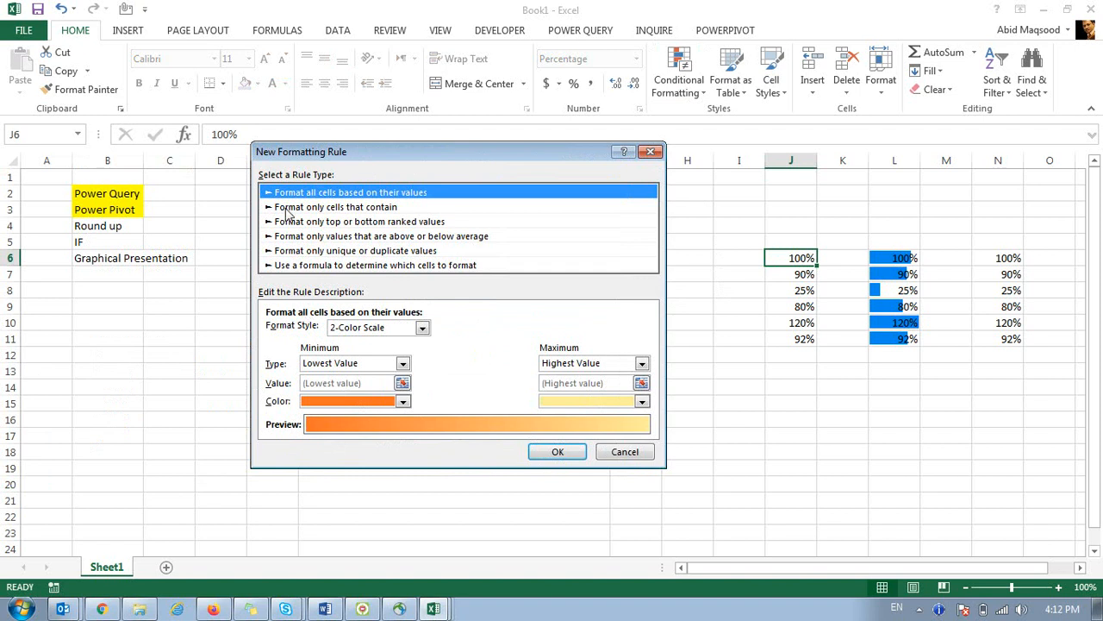
click(328, 207)
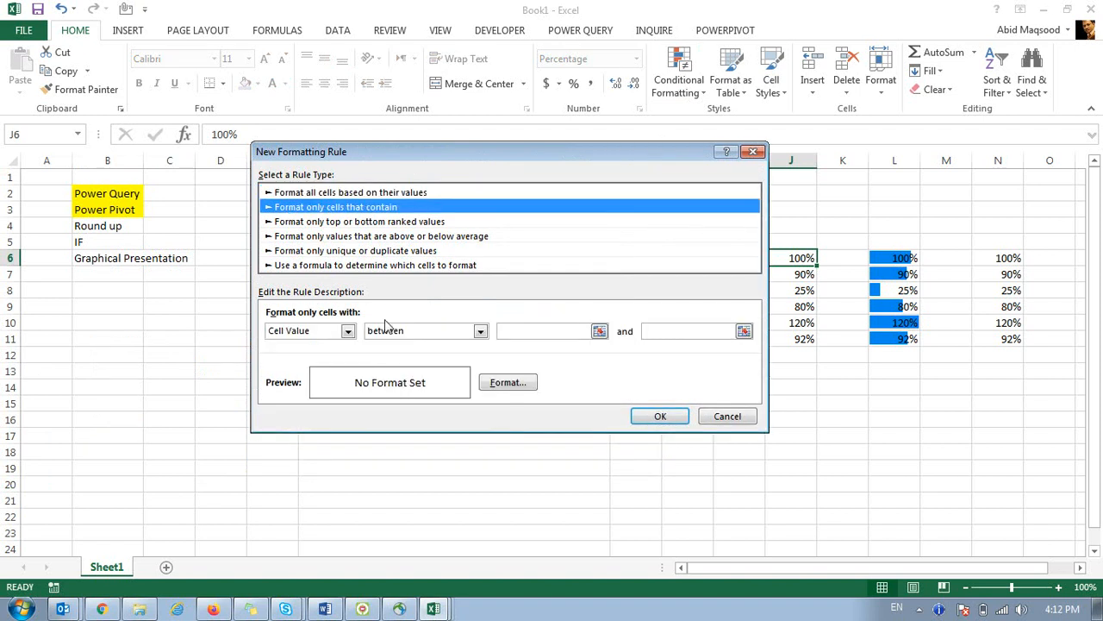
click(439, 331)
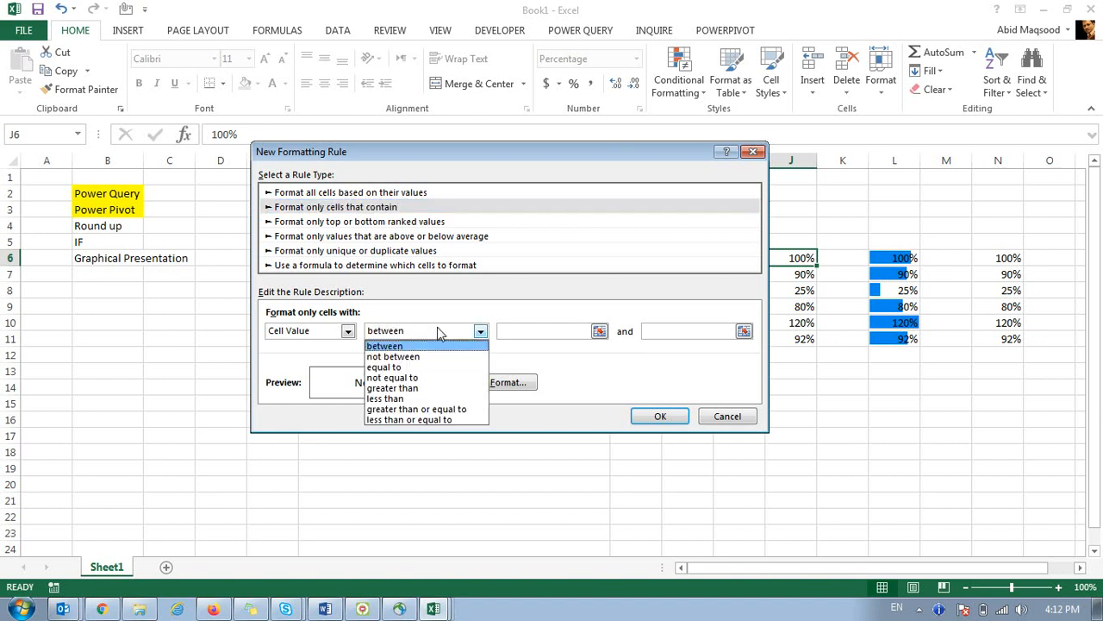
click(419, 388)
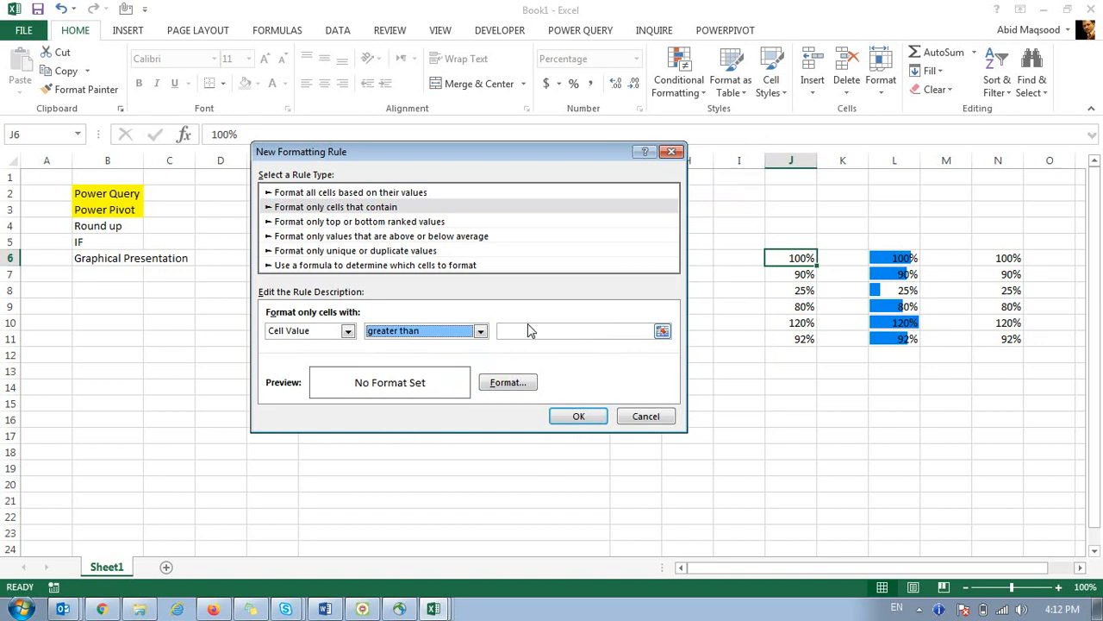
click(480, 331)
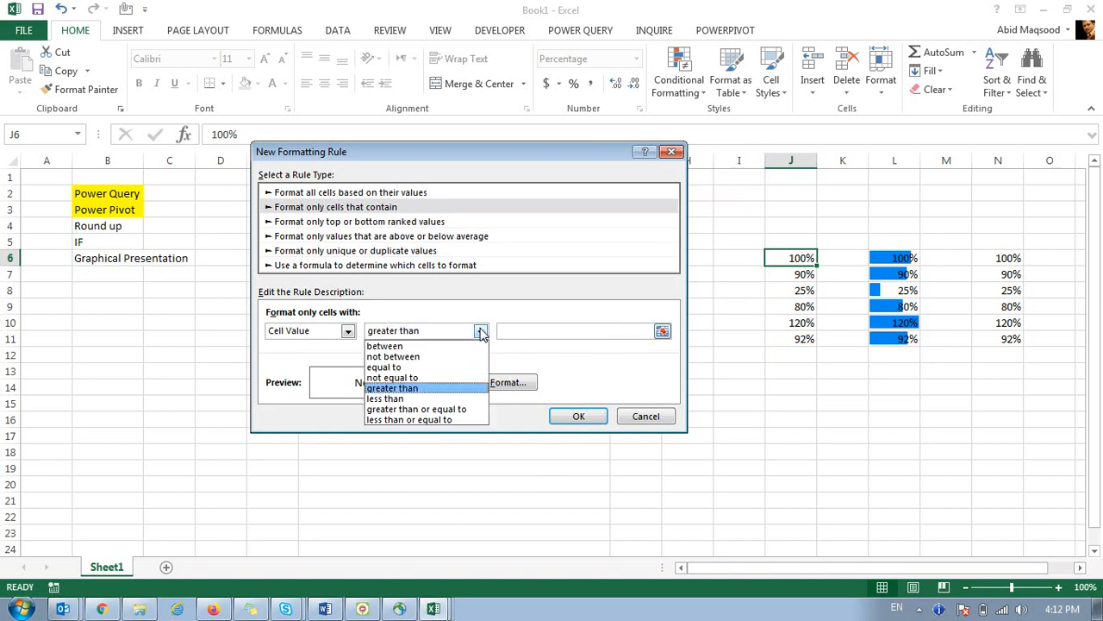
click(438, 408)
click(526, 330)
text(100)
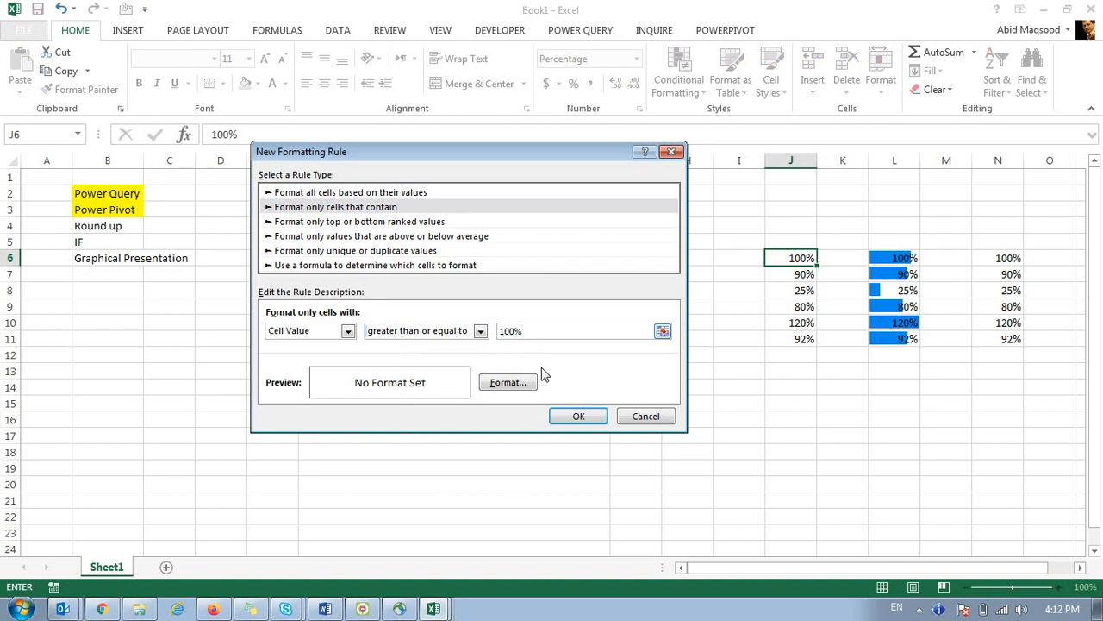
Give the rule a red fill and save it.
click(531, 386)
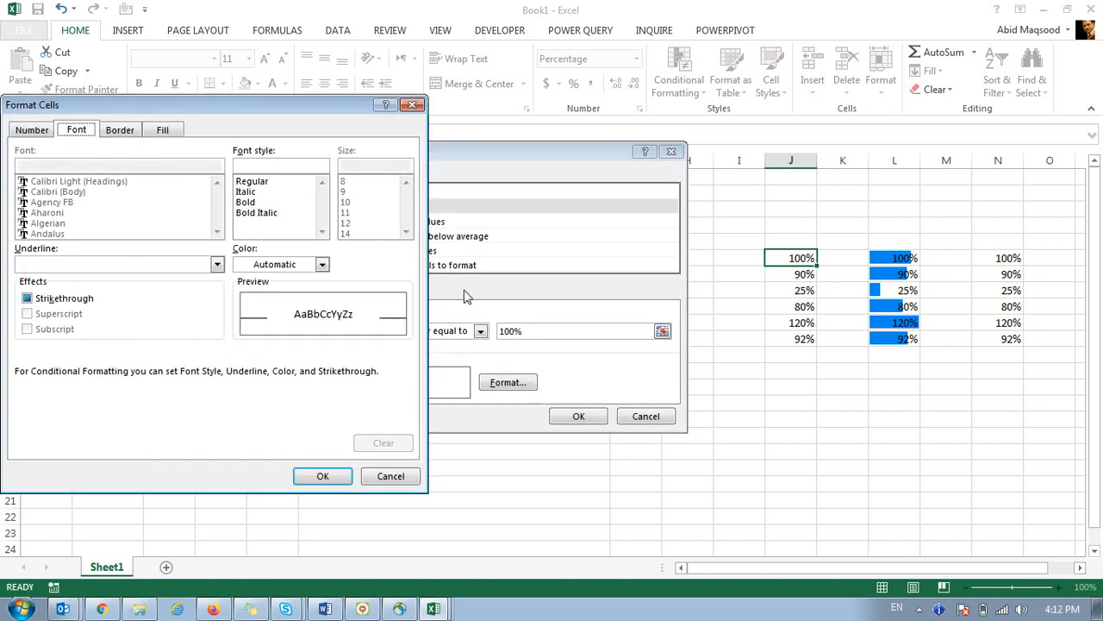
click(163, 130)
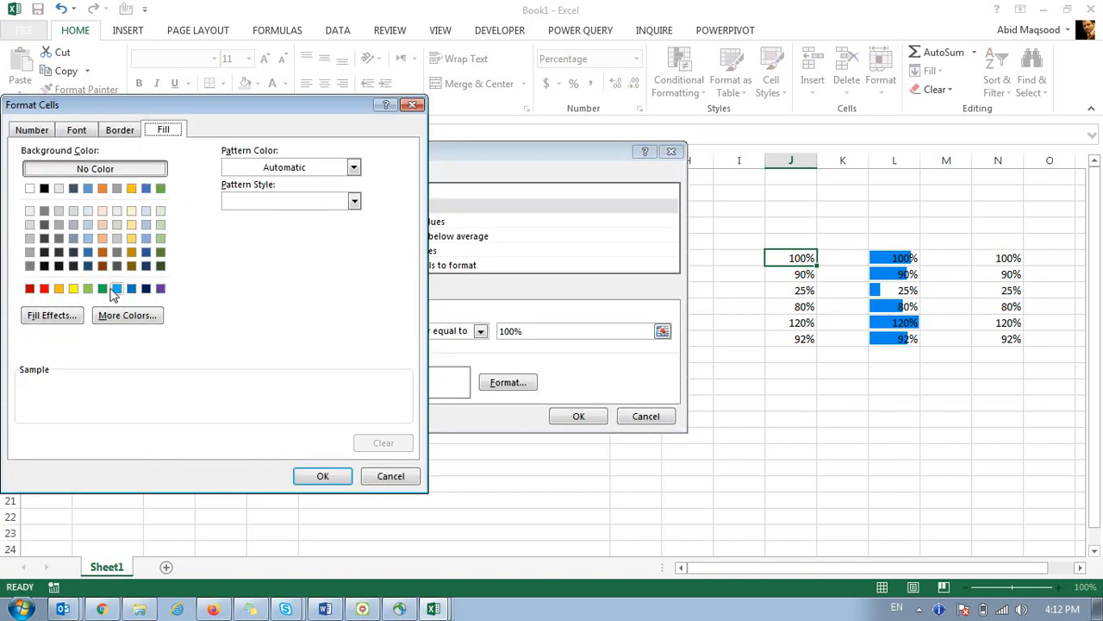
click(44, 289)
click(319, 476)
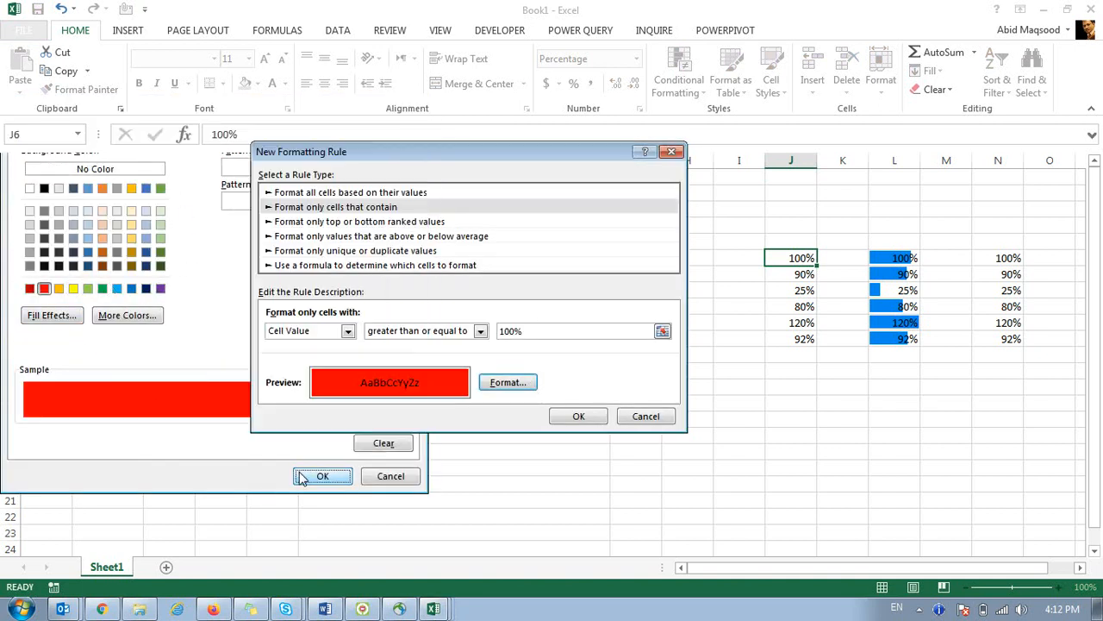
click(574, 416)
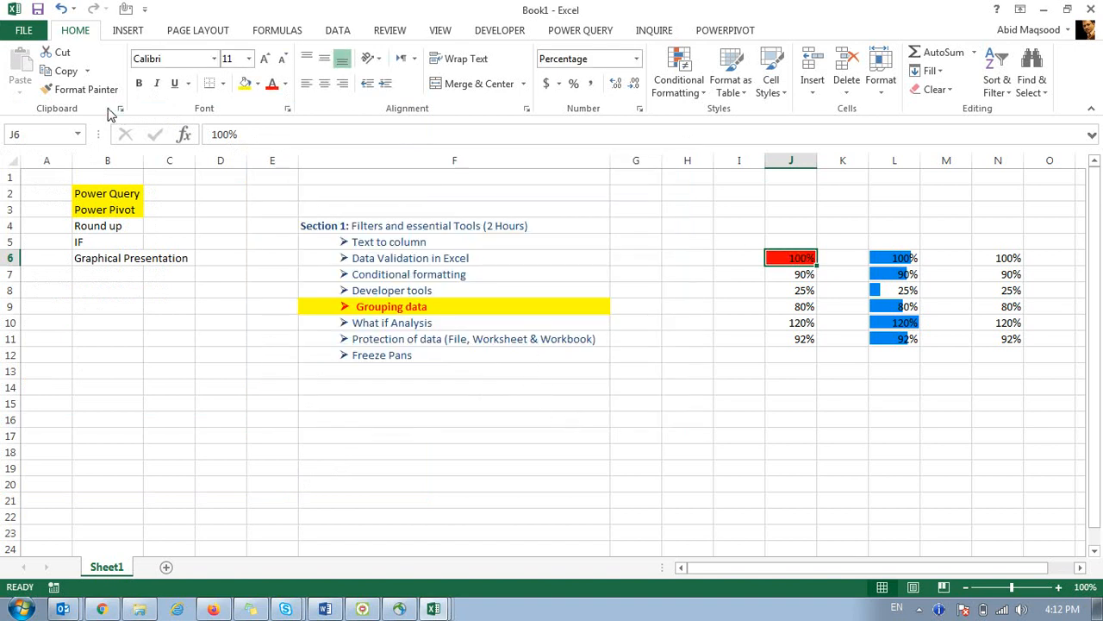
Copy J6's red rule across J6:J11 with Format Painter, then reselect the range.
click(80, 89)
drag(781, 259, 782, 345)
click(547, 431)
drag(782, 259, 792, 336)
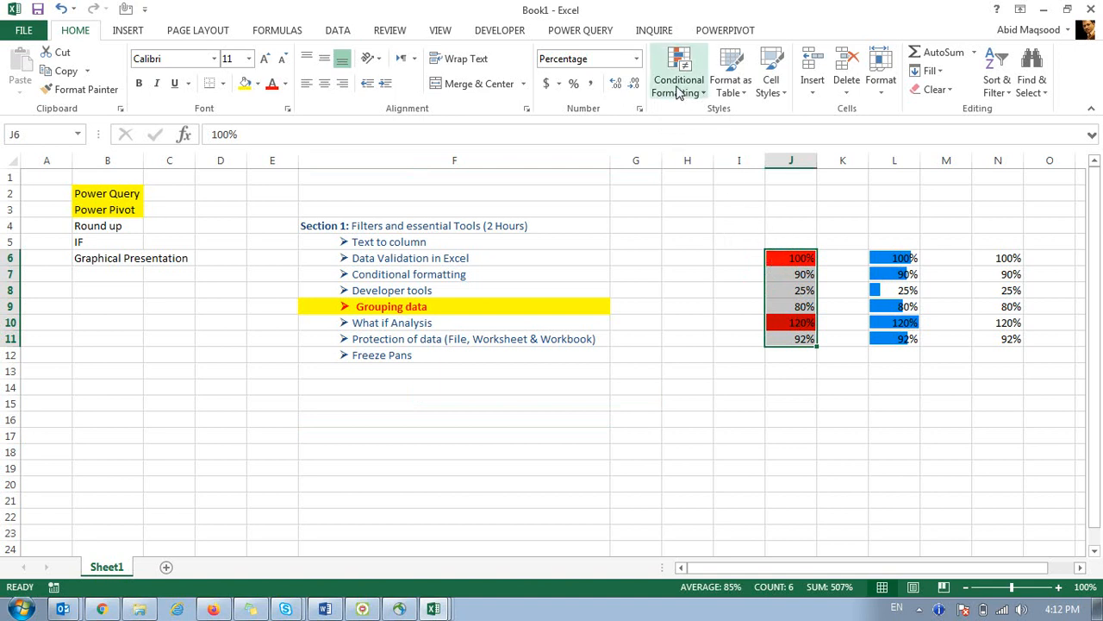
click(688, 298)
Add a yellow-fill rule for values between 100 and 85.
click(343, 189)
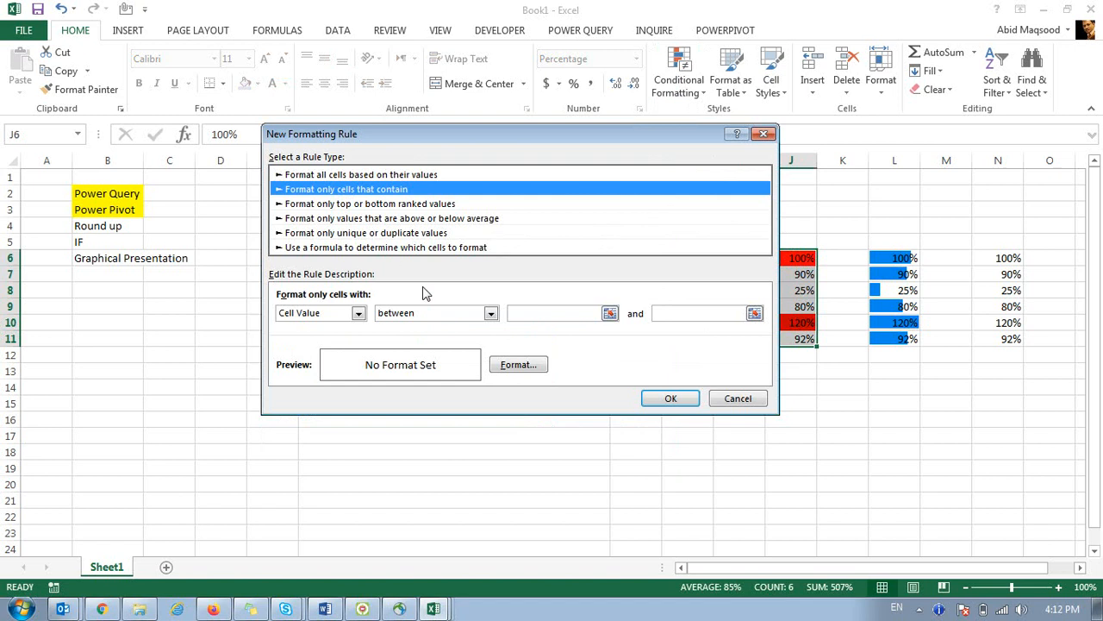
click(552, 315)
text(100)
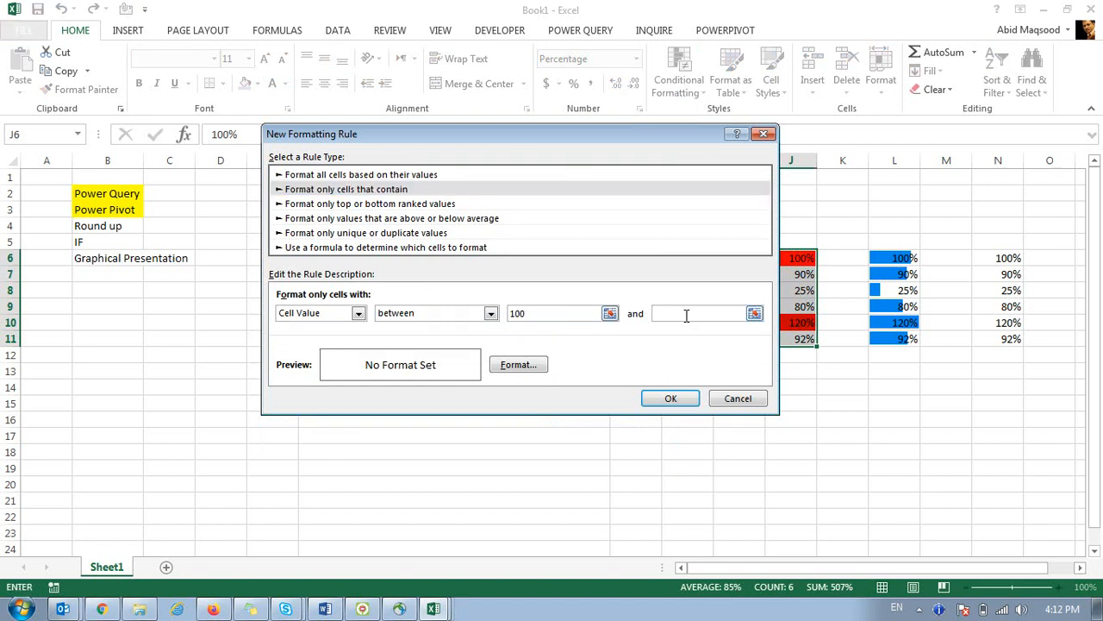
click(682, 314)
text(85)
click(518, 364)
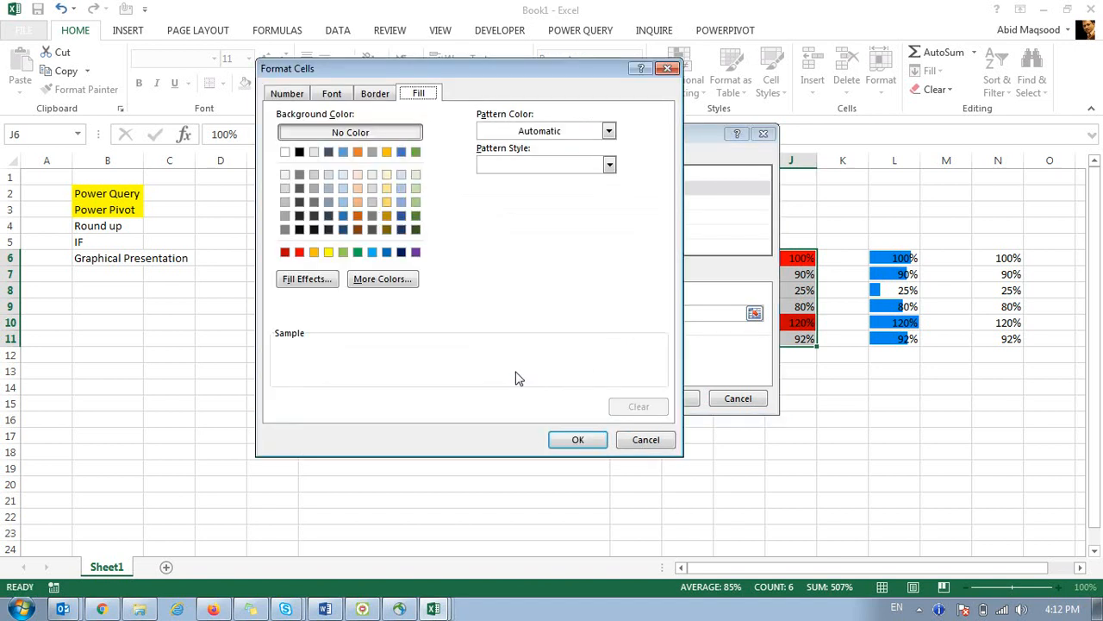
click(329, 252)
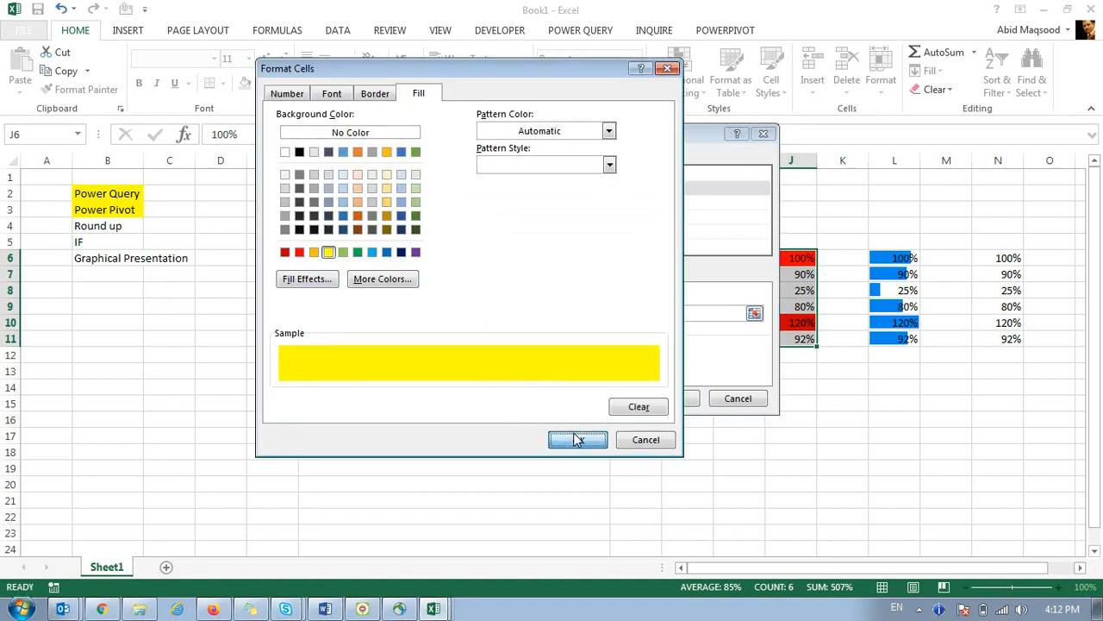
click(576, 440)
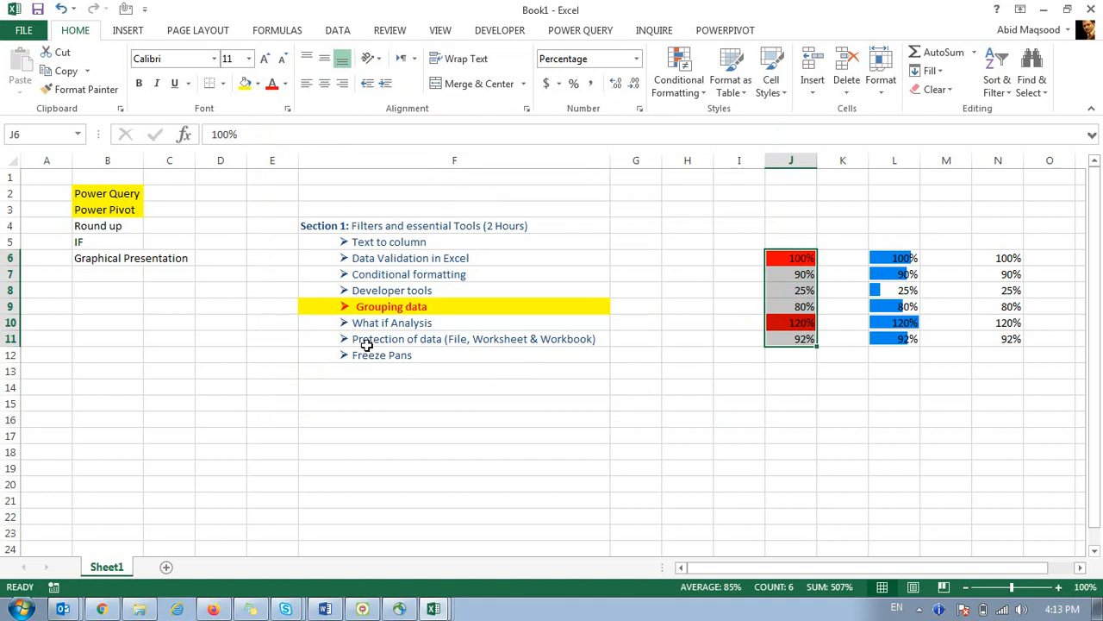
In the Rules Manager, change the between rule's second value to 85% and apply it.
click(671, 327)
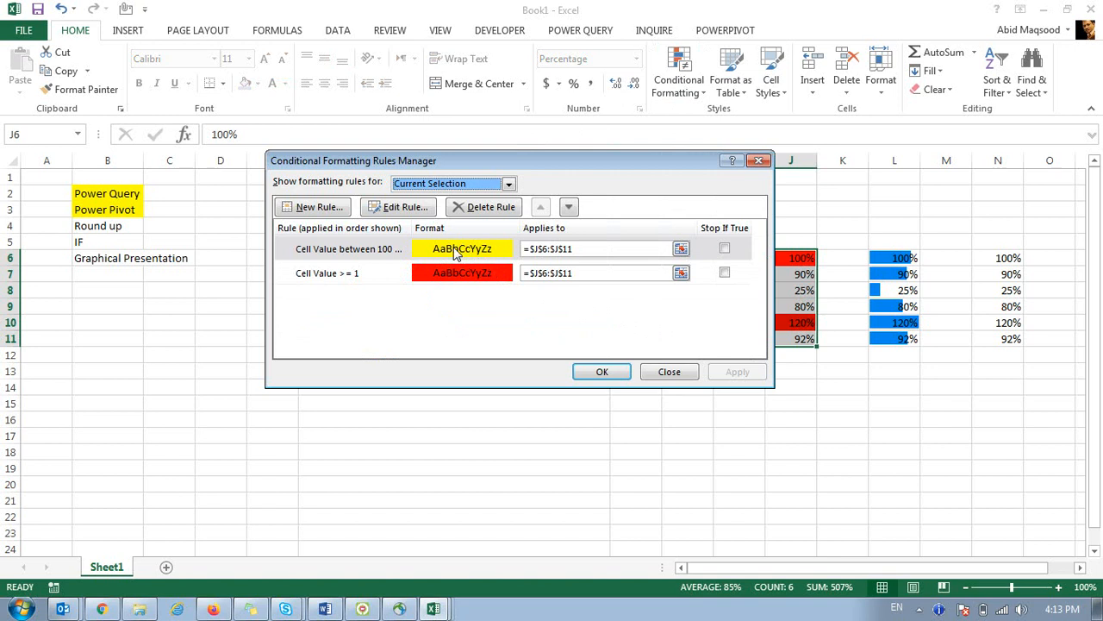
click(681, 248)
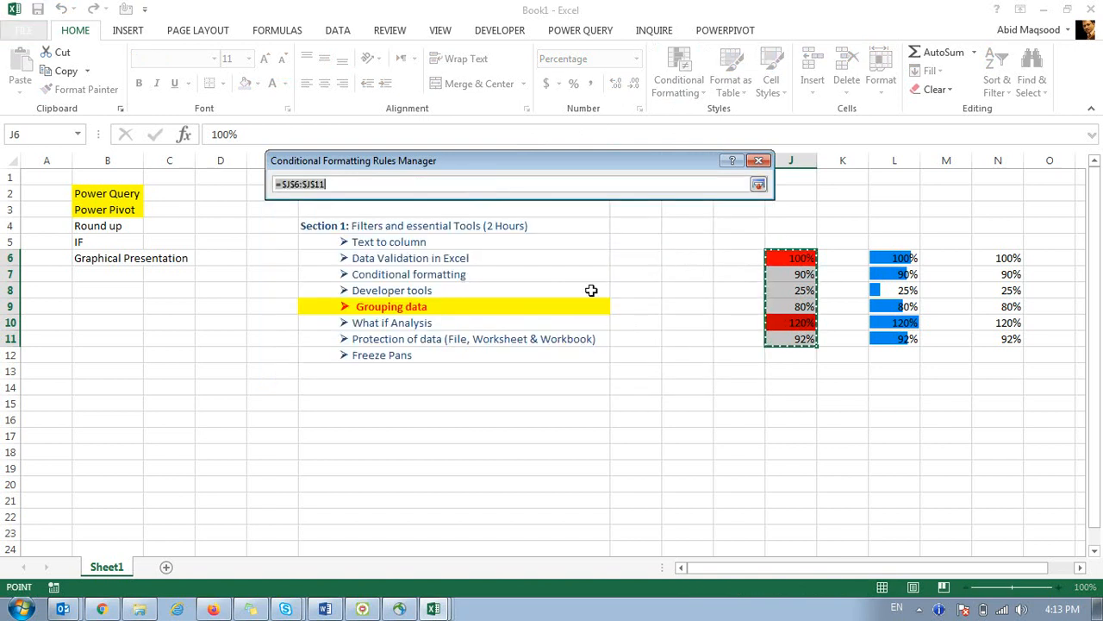
click(758, 184)
click(417, 249)
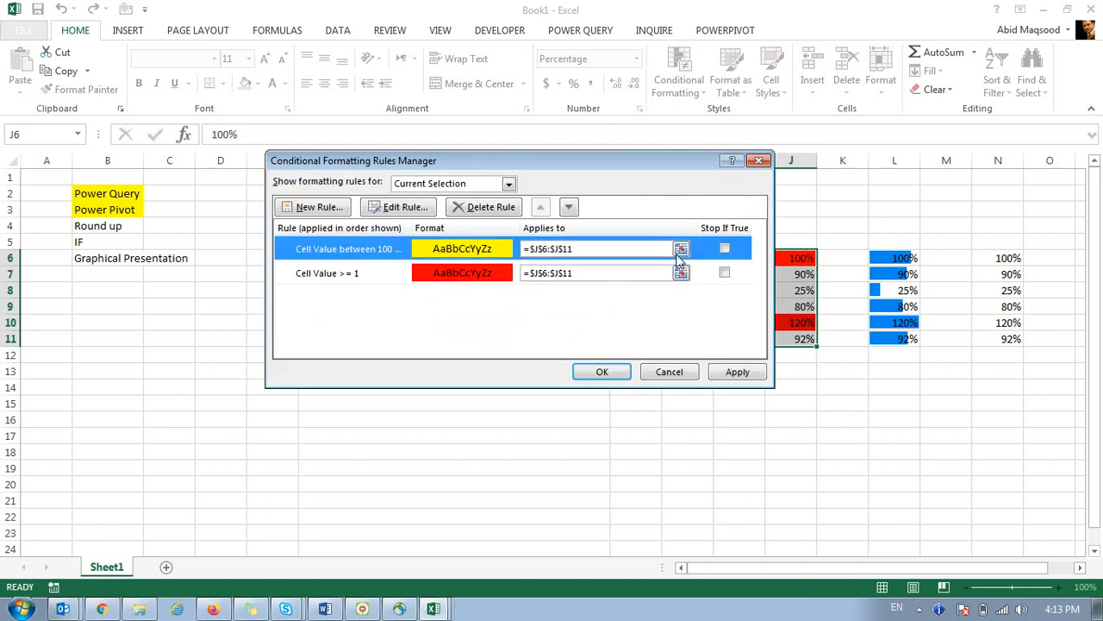
double_click(480, 251)
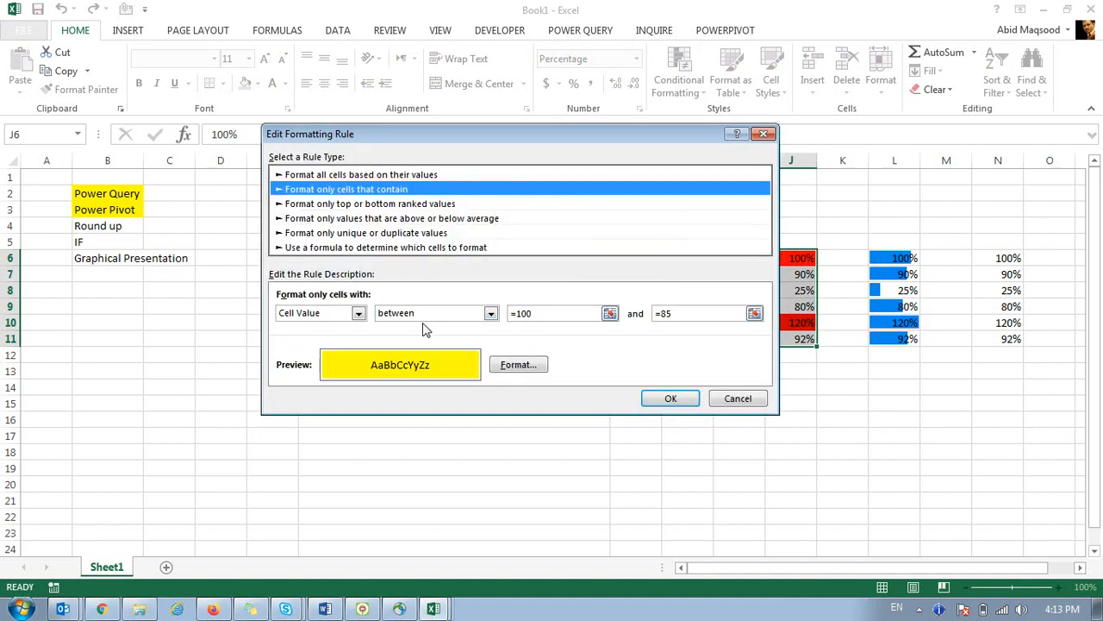
click(535, 312)
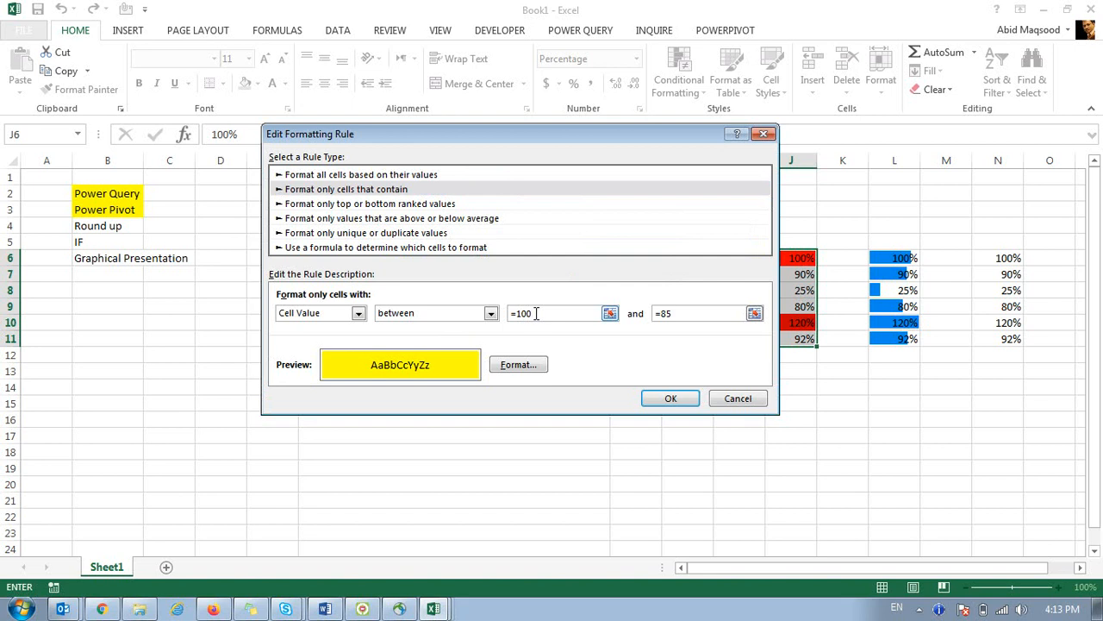
click(681, 315)
text(%)
click(672, 399)
click(749, 377)
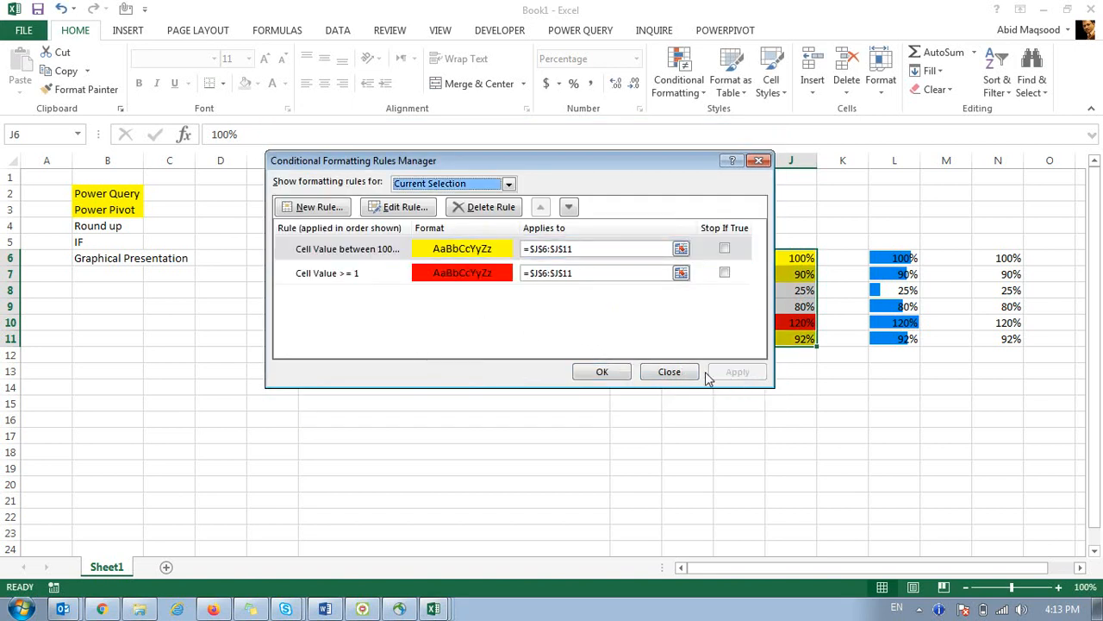
drag(457, 168, 324, 249)
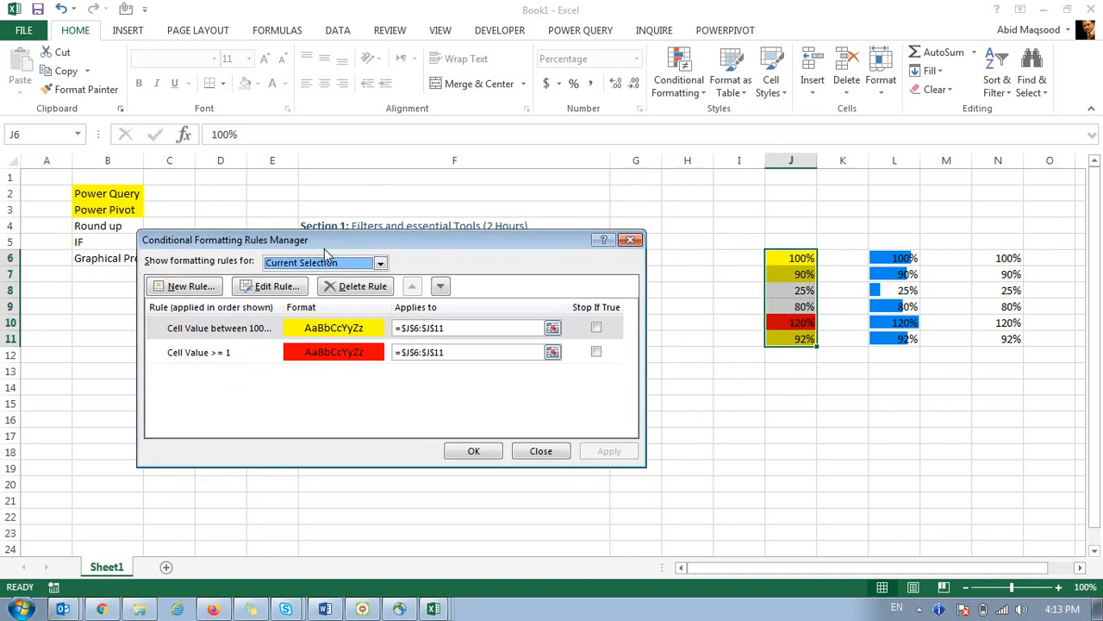
Add a green-fill rule for values less than 85% and confirm all rules.
click(190, 286)
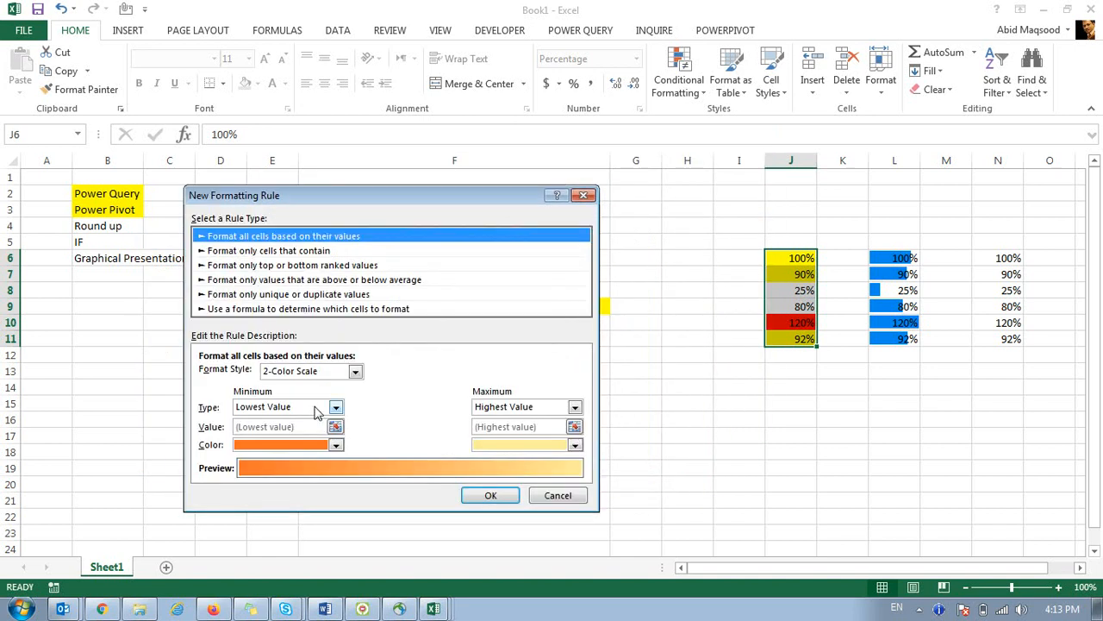
click(263, 251)
click(365, 377)
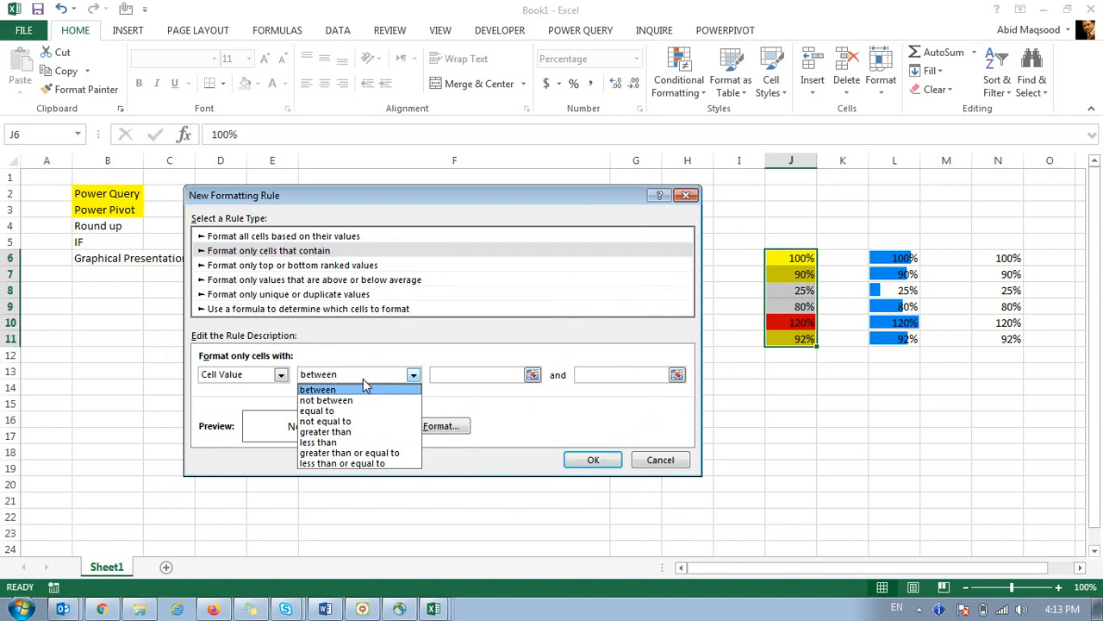
click(345, 443)
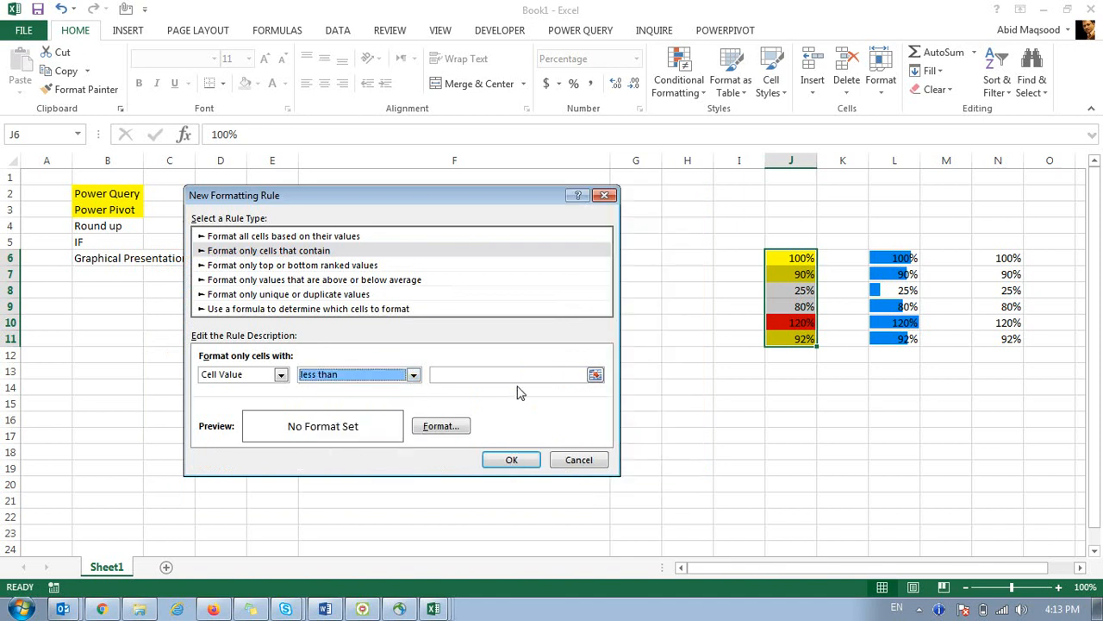
click(517, 378)
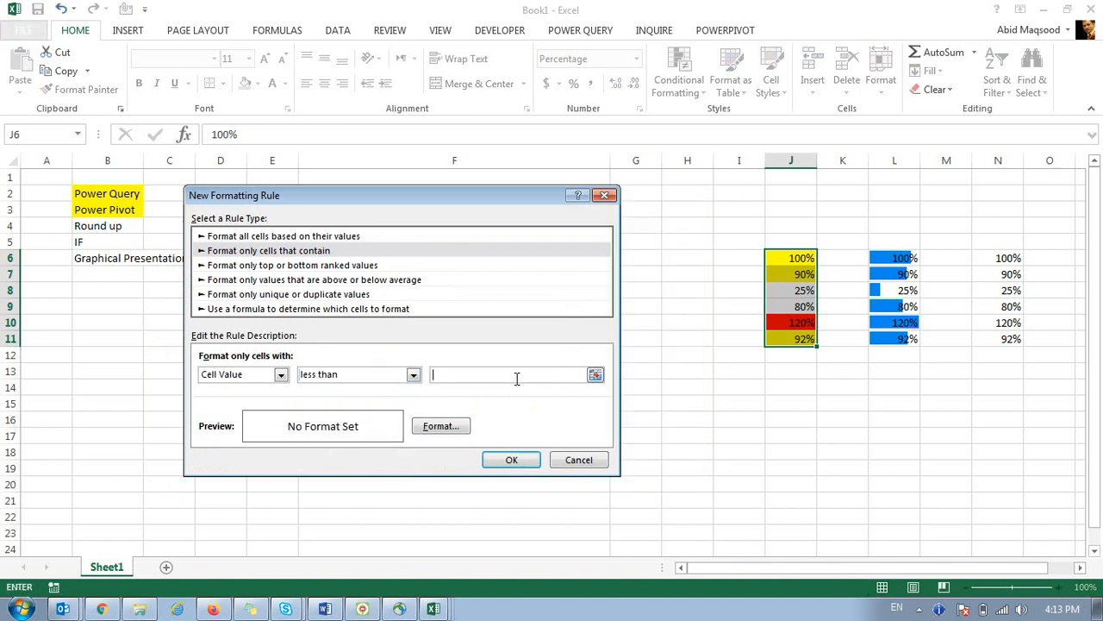
click(443, 426)
click(280, 313)
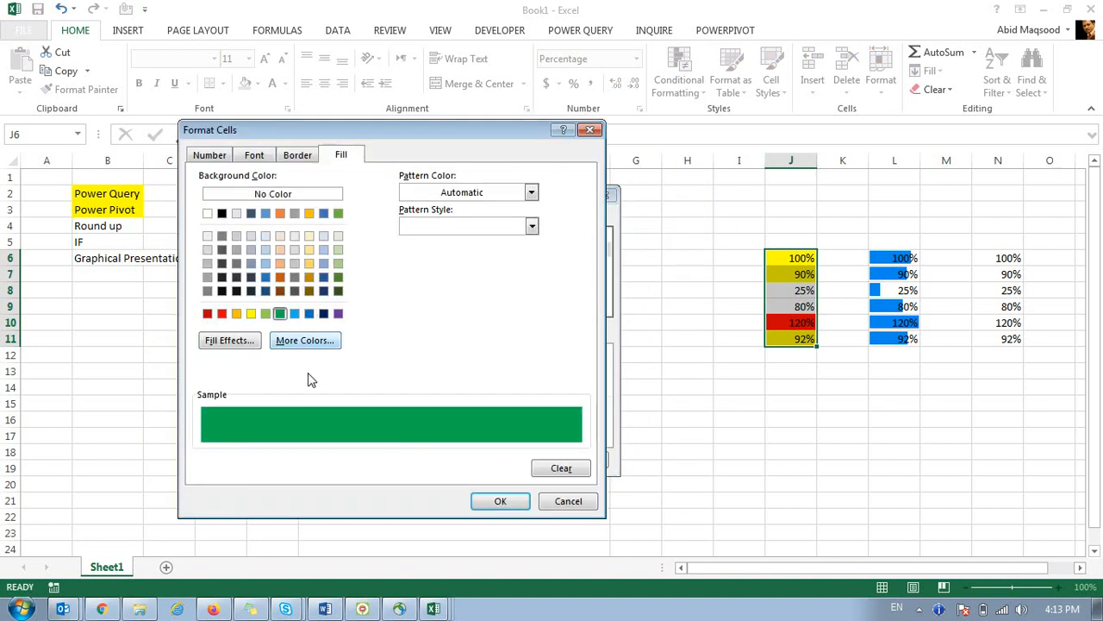
click(497, 504)
click(509, 460)
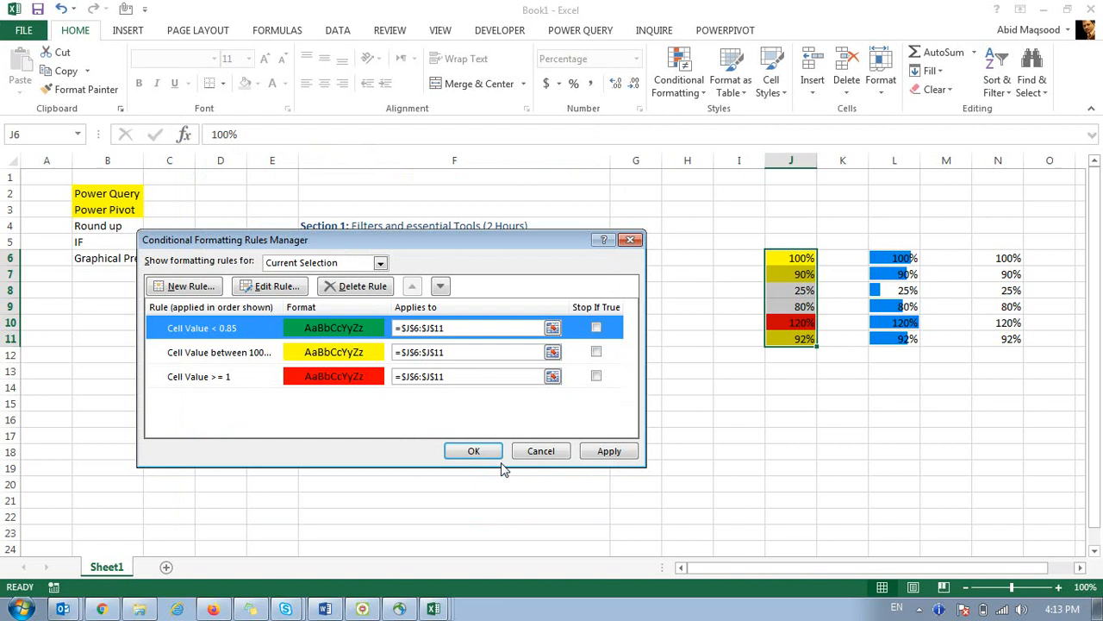
click(468, 452)
Reselect J6:J11 to review the green, yellow and red percentages.
click(618, 375)
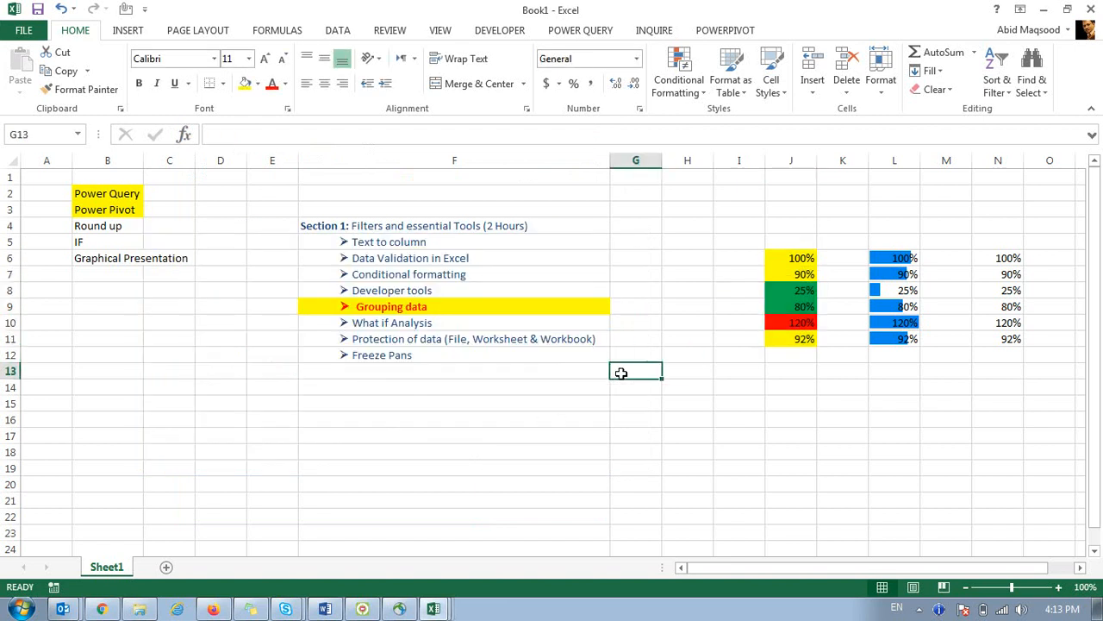
click(729, 293)
drag(780, 257, 796, 340)
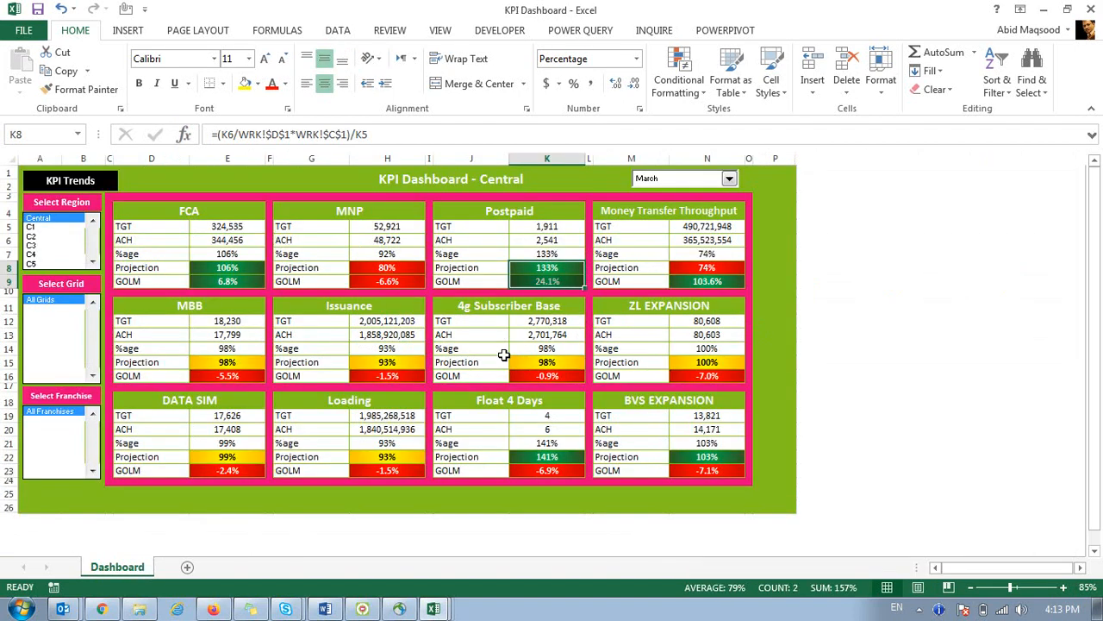
click(547, 362)
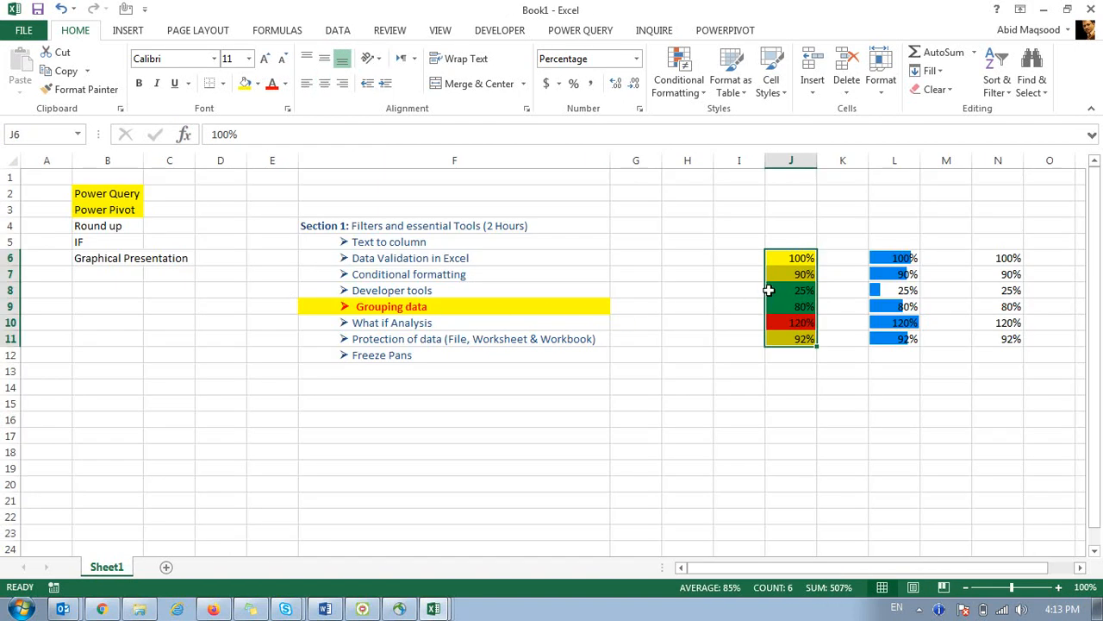
click(785, 272)
drag(801, 258, 793, 339)
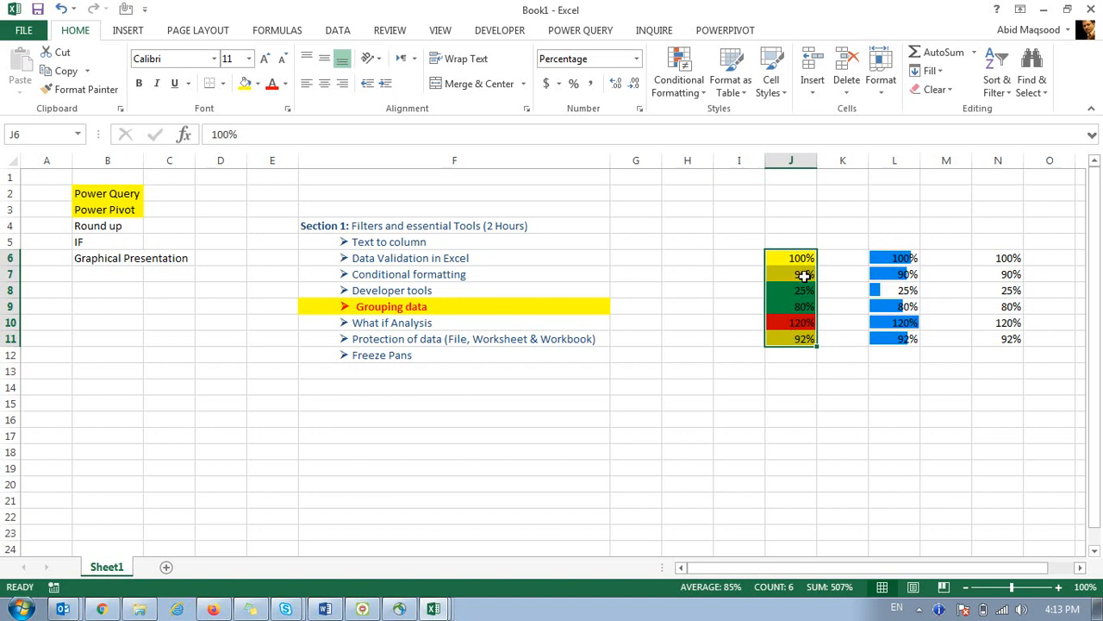
click(722, 243)
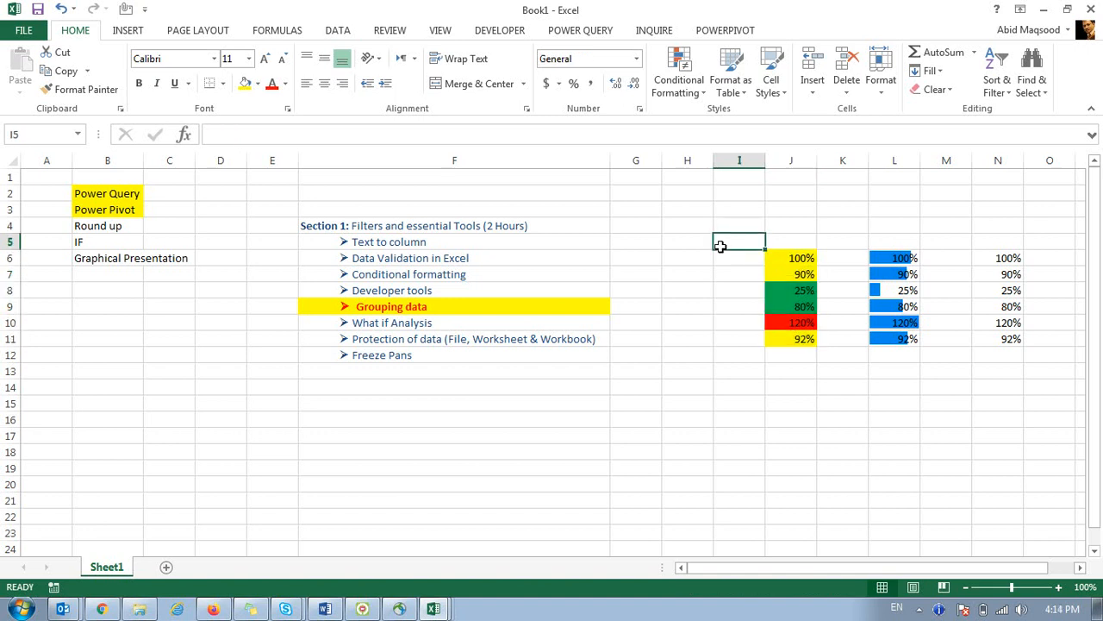
drag(708, 194, 1017, 418)
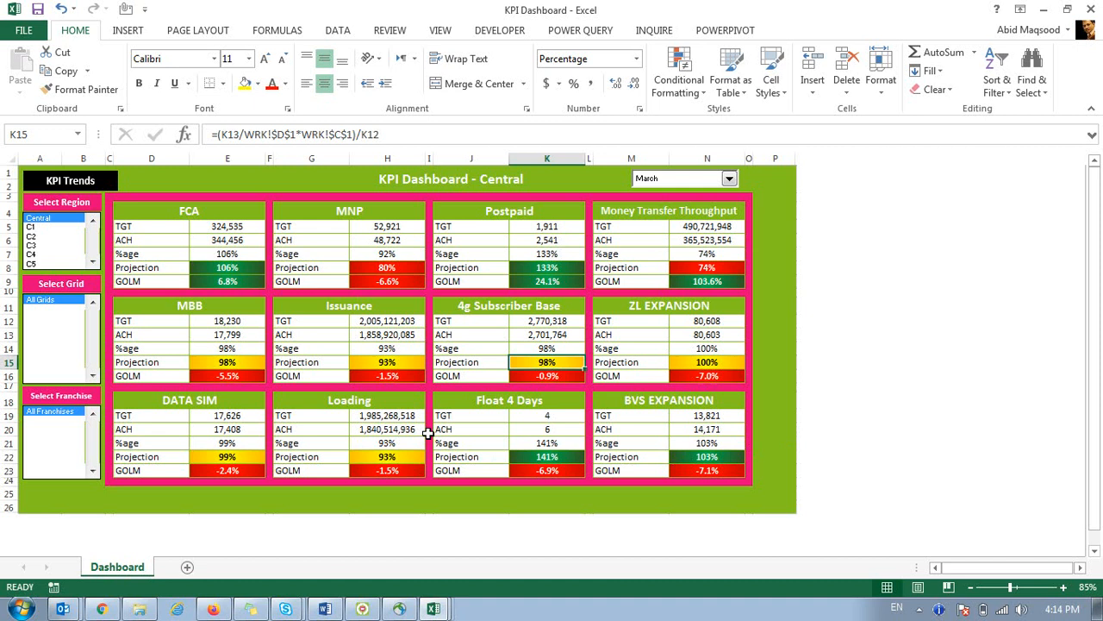
click(208, 215)
drag(208, 215, 740, 477)
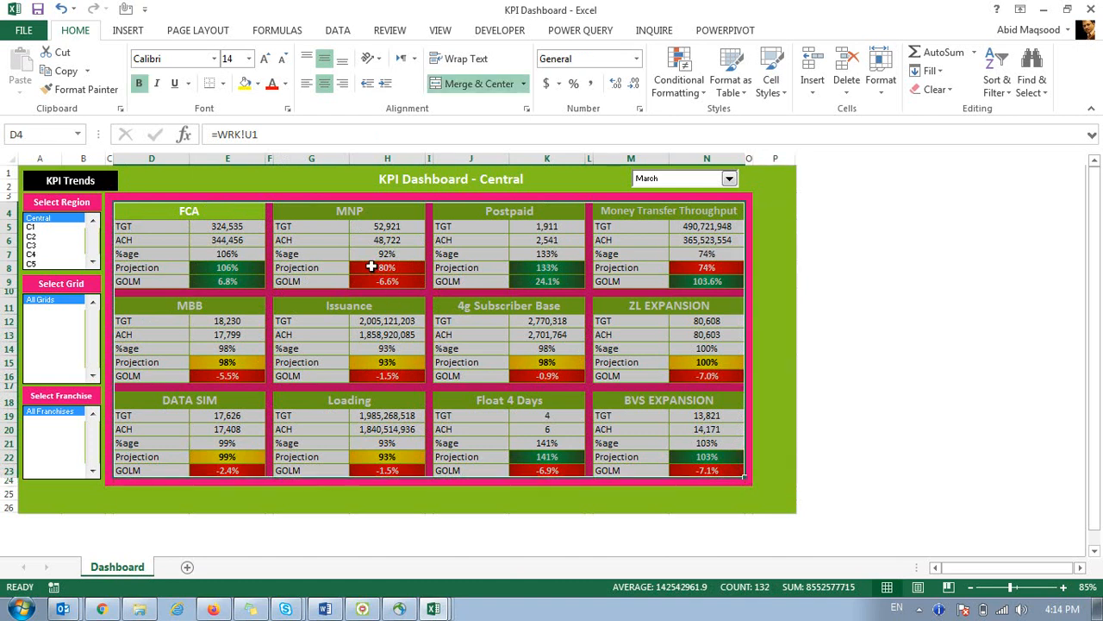
click(370, 267)
click(706, 268)
click(714, 361)
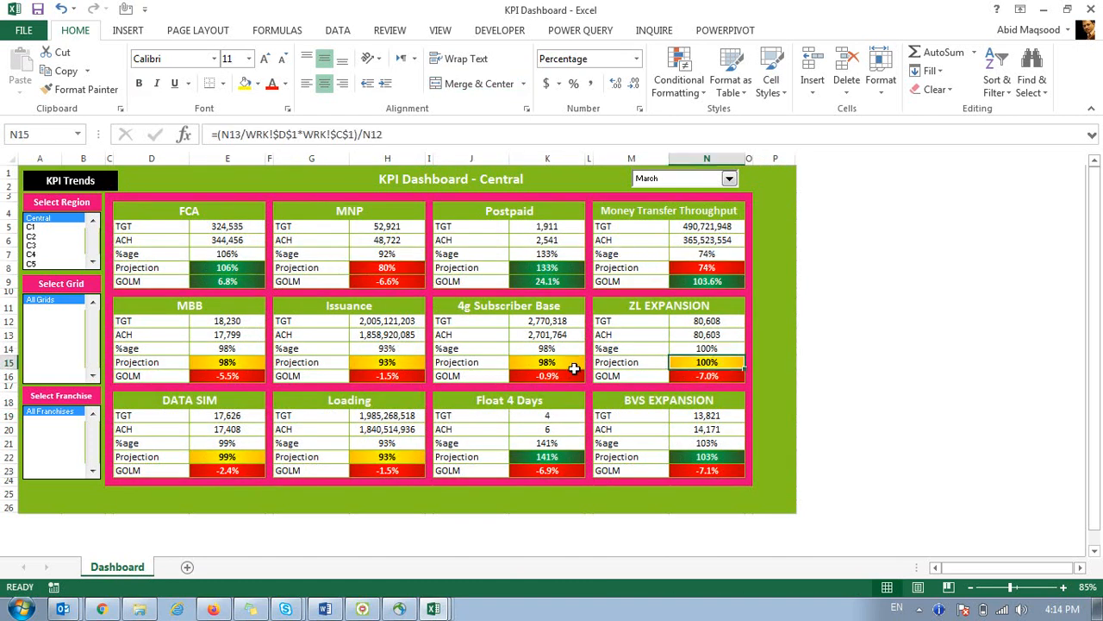
click(574, 368)
click(387, 362)
click(226, 363)
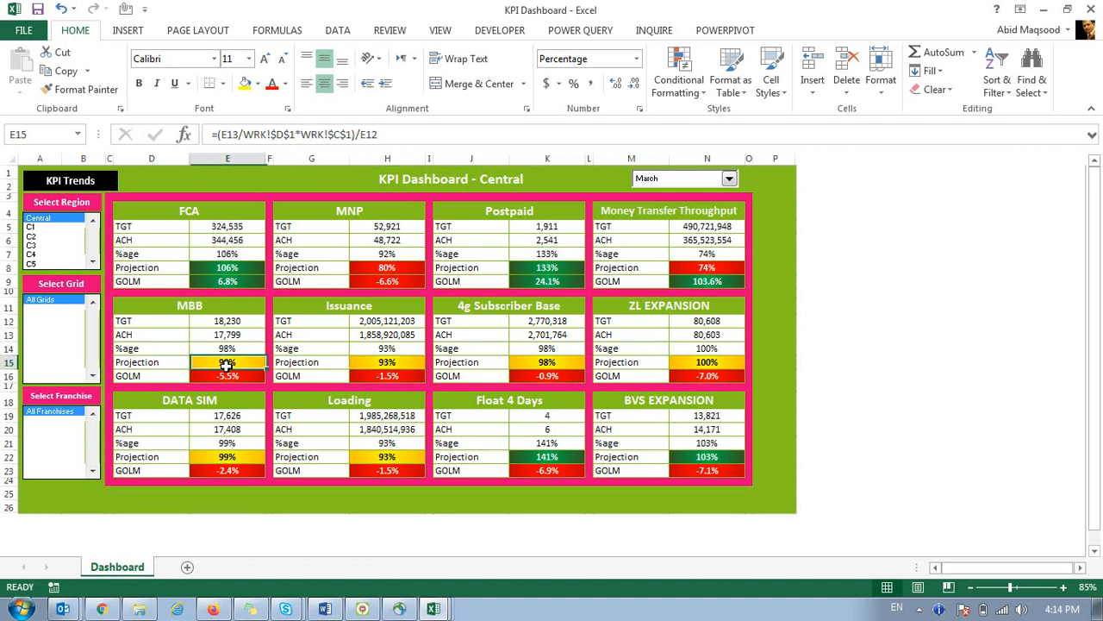
click(227, 459)
click(327, 458)
click(461, 457)
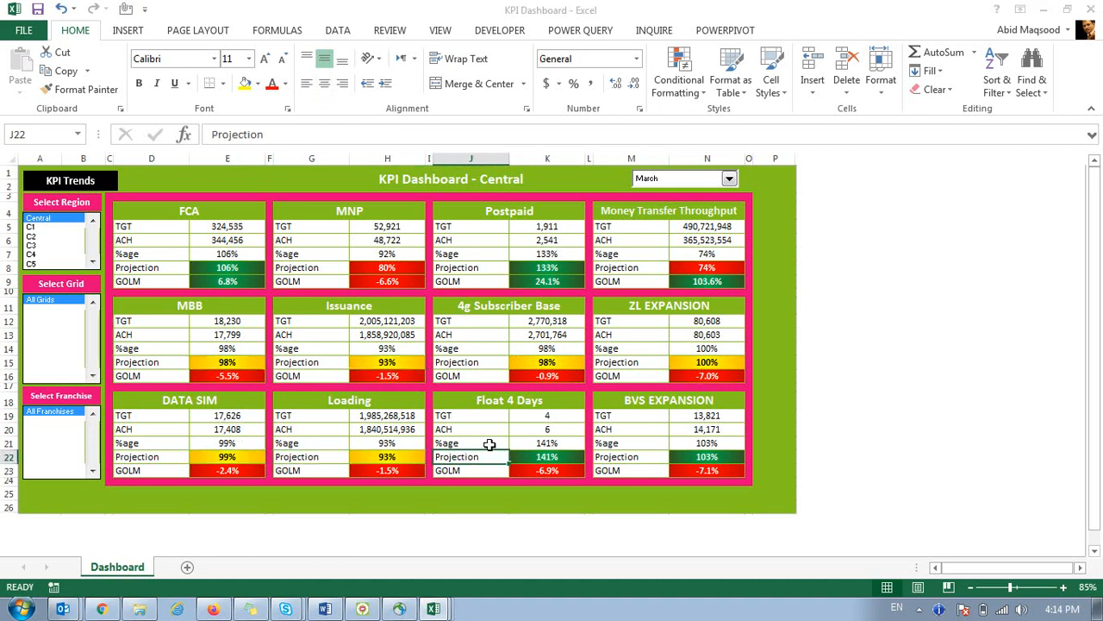
key(alt+Tab)
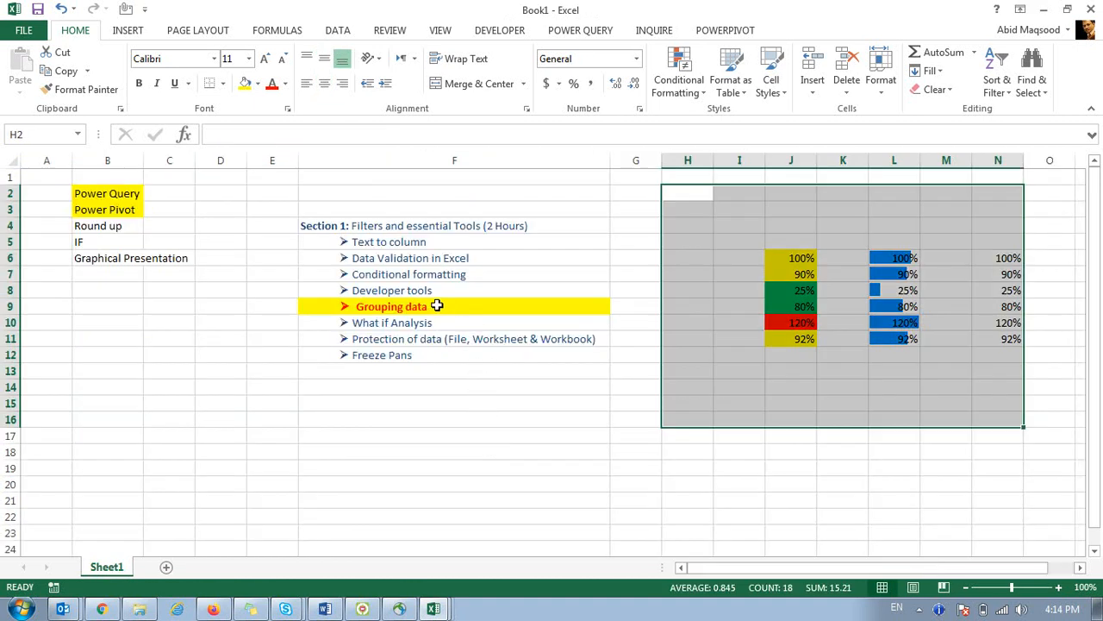
Select the Developer tools and Grouping data entries, then switch to the Revenue - Report workbook.
click(423, 292)
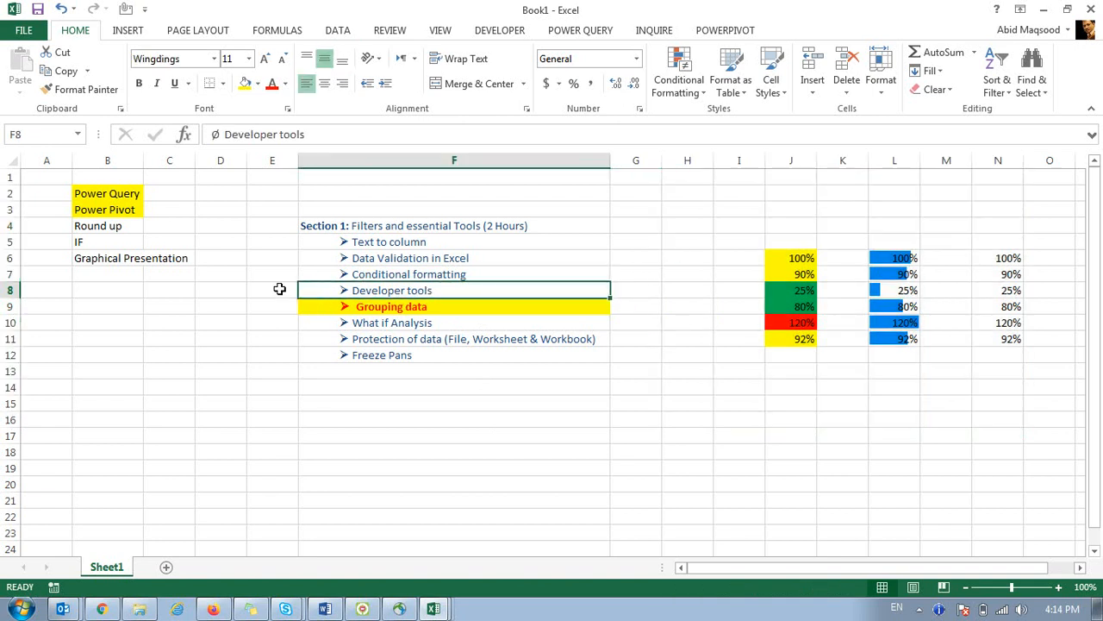
drag(279, 289, 633, 290)
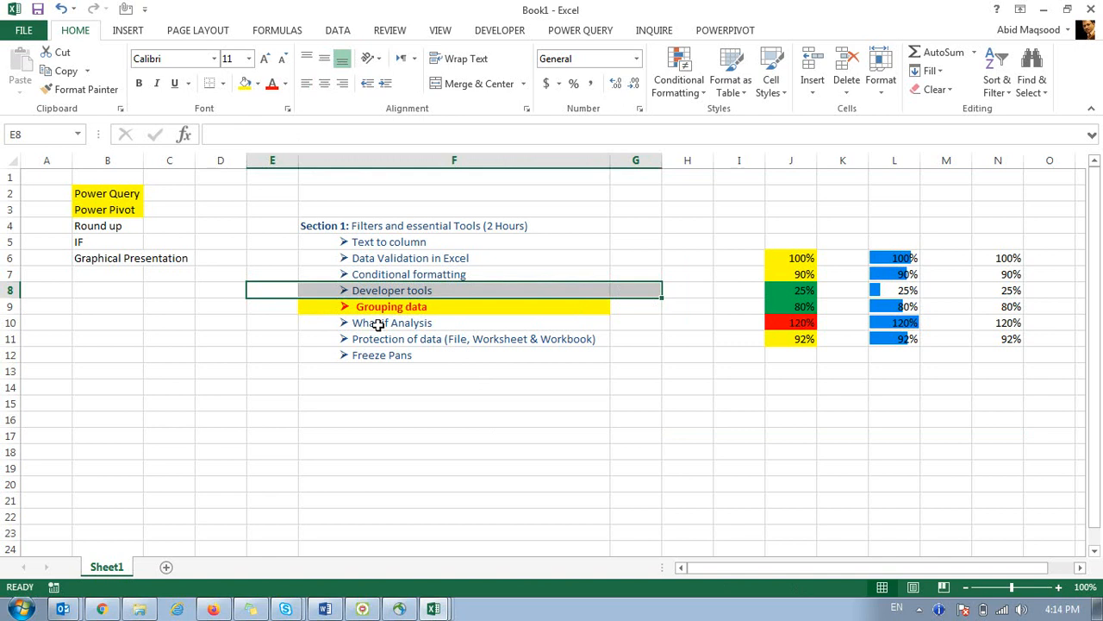
click(379, 303)
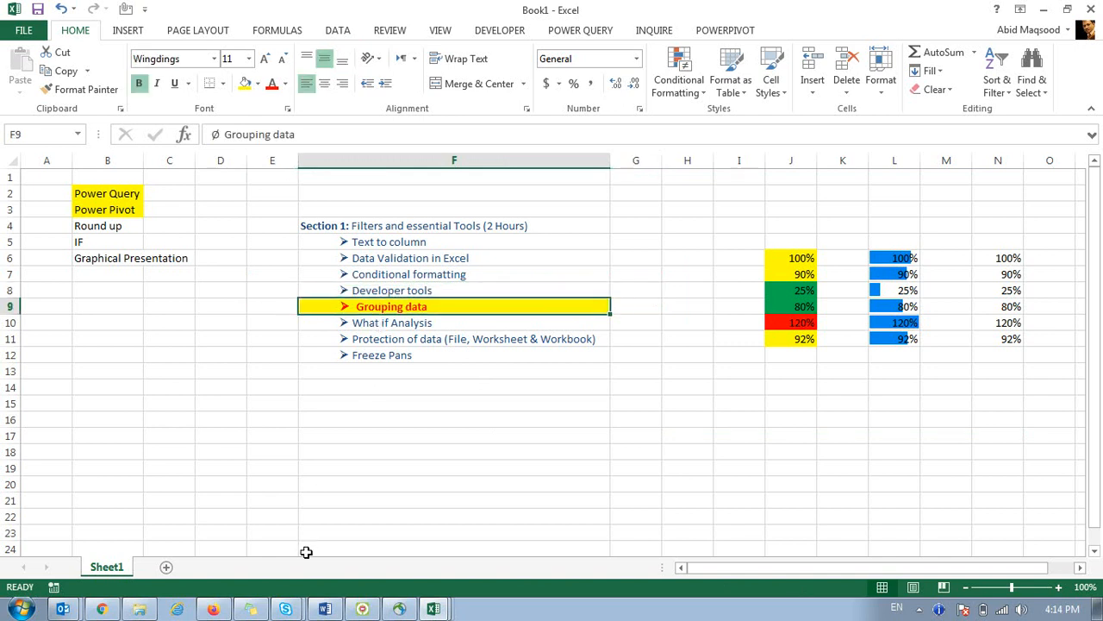
click(429, 609)
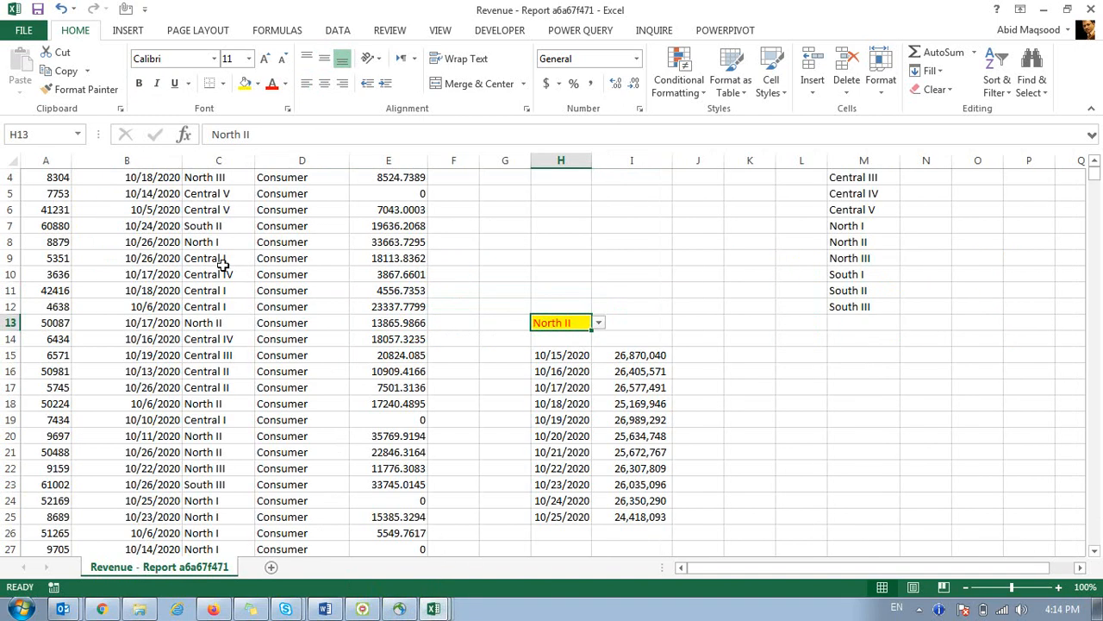
Delete the unused columns H through M from the revenue table.
scroll(222, 266, up, 1)
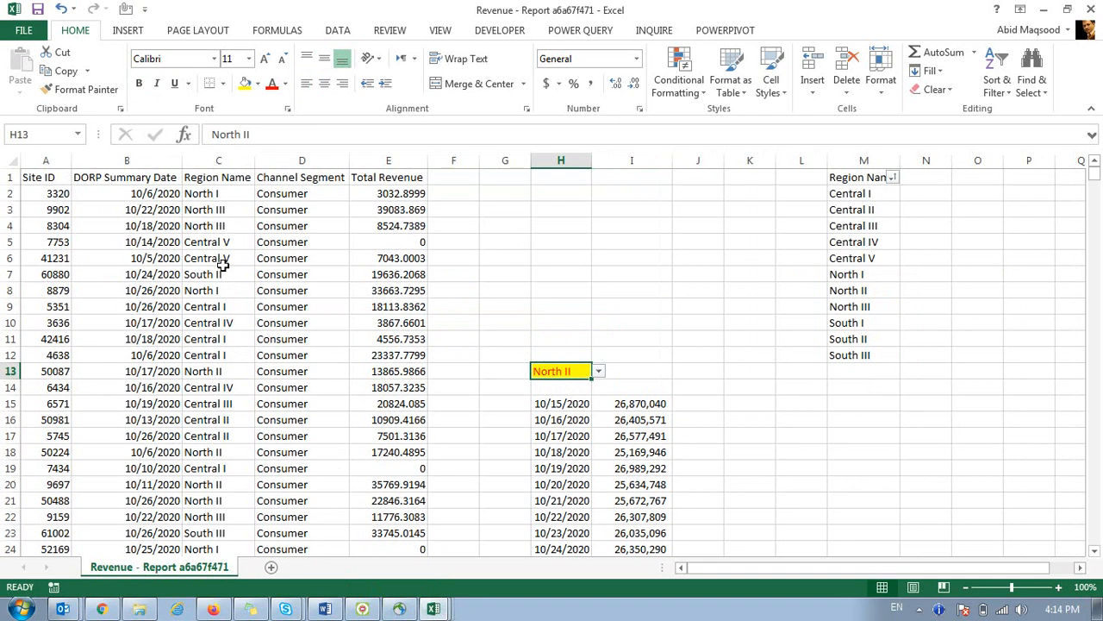
drag(561, 161, 853, 181)
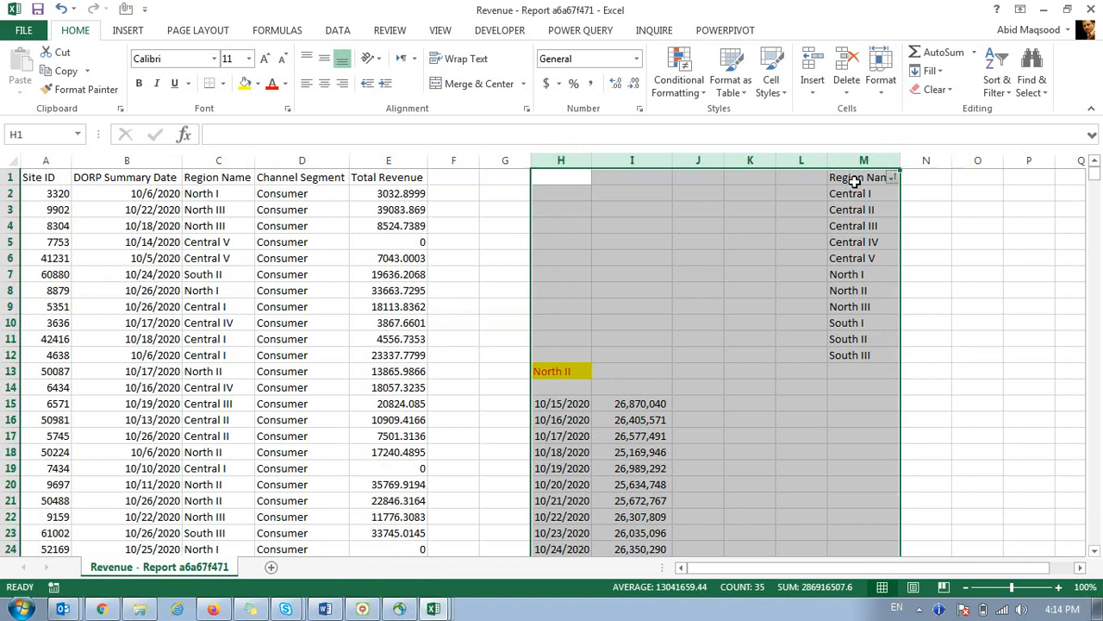
key(ctrl+minus)
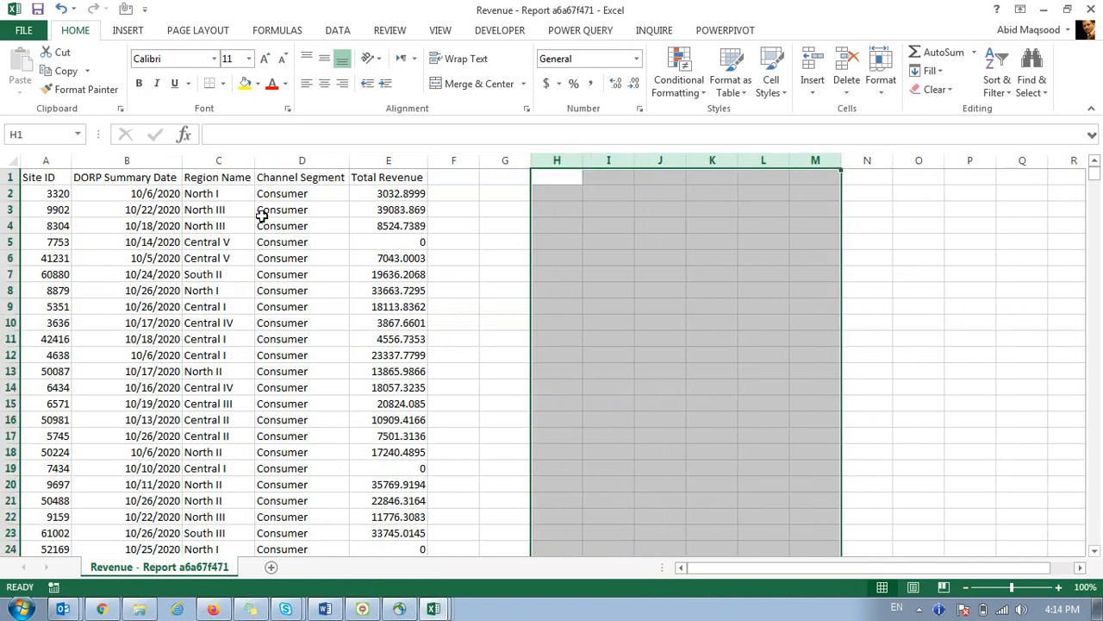
click(258, 210)
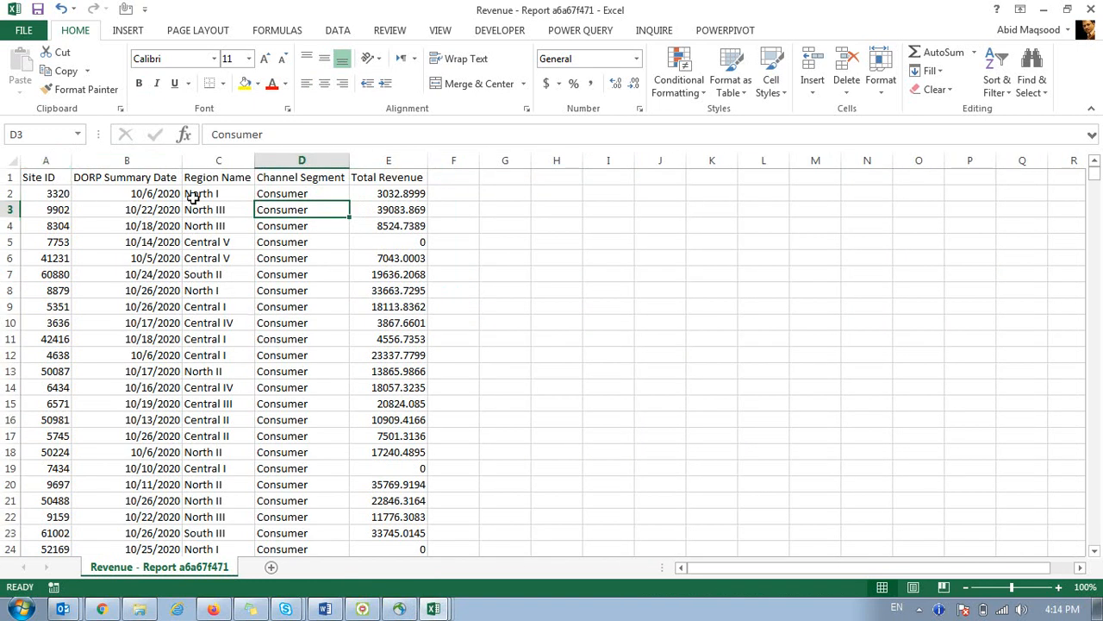
Build a pivot table on a new sheet: Region rows, Sum of Total Revenue, DORP Summary Date columns.
click(53, 176)
click(128, 30)
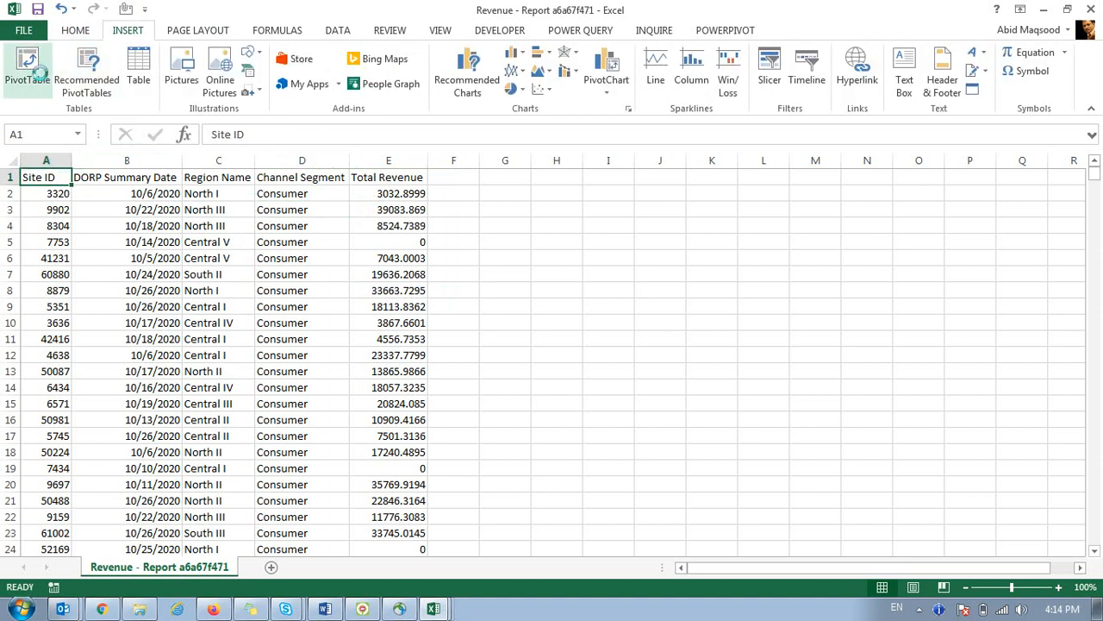
click(29, 69)
click(454, 435)
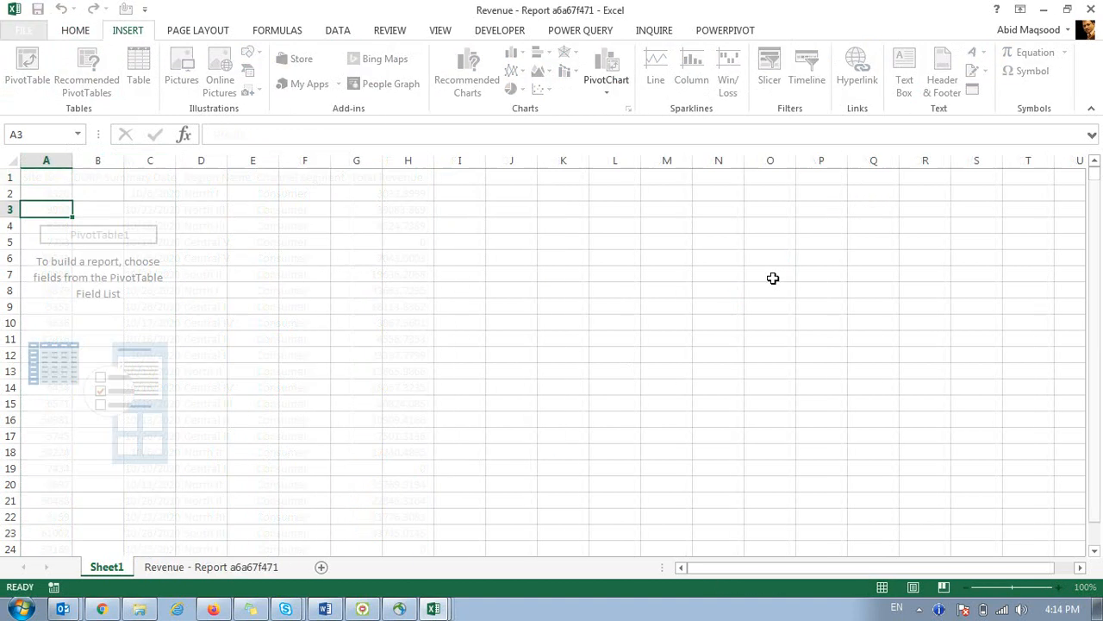
drag(965, 271, 931, 495)
drag(953, 291, 1029, 503)
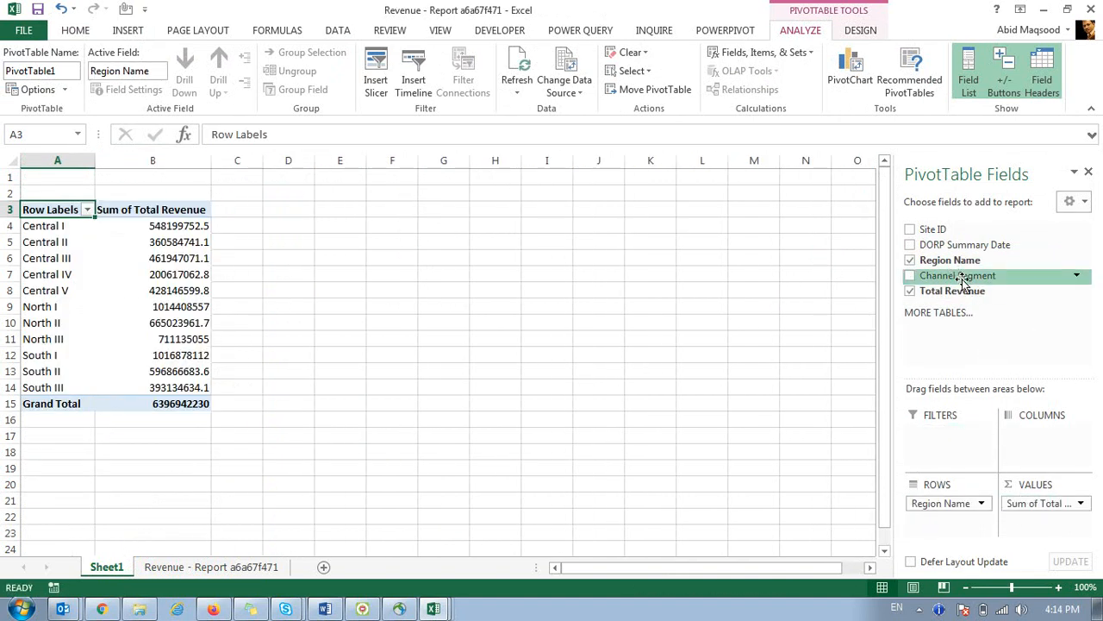
drag(955, 249, 1004, 448)
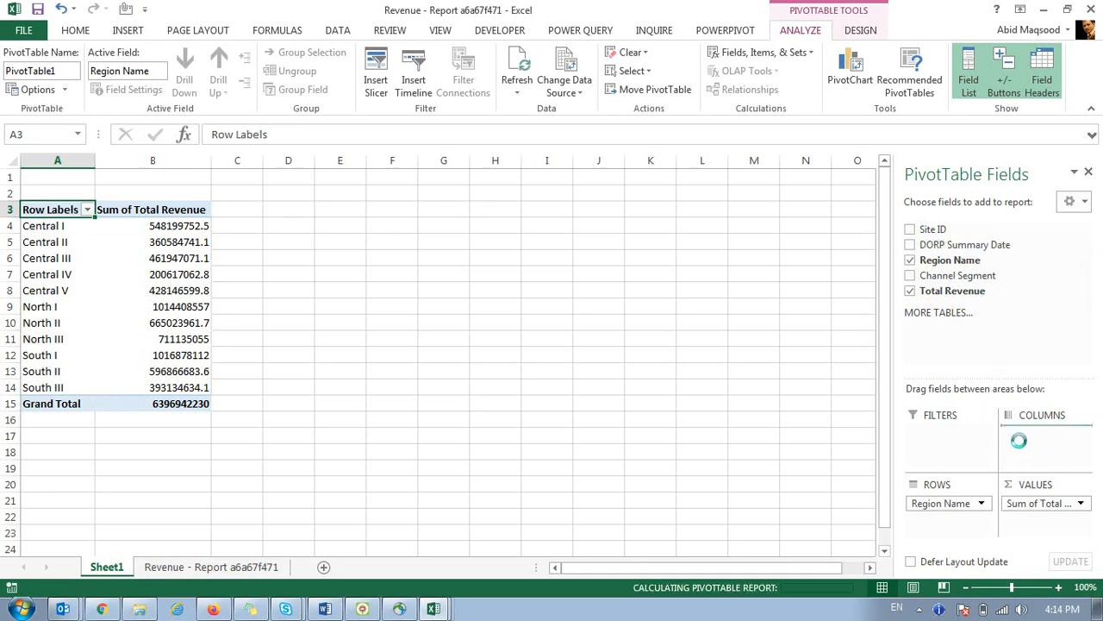
Copy the whole pivot table and create a new blank workbook.
key(Down)
key(ctrl+shift+End)
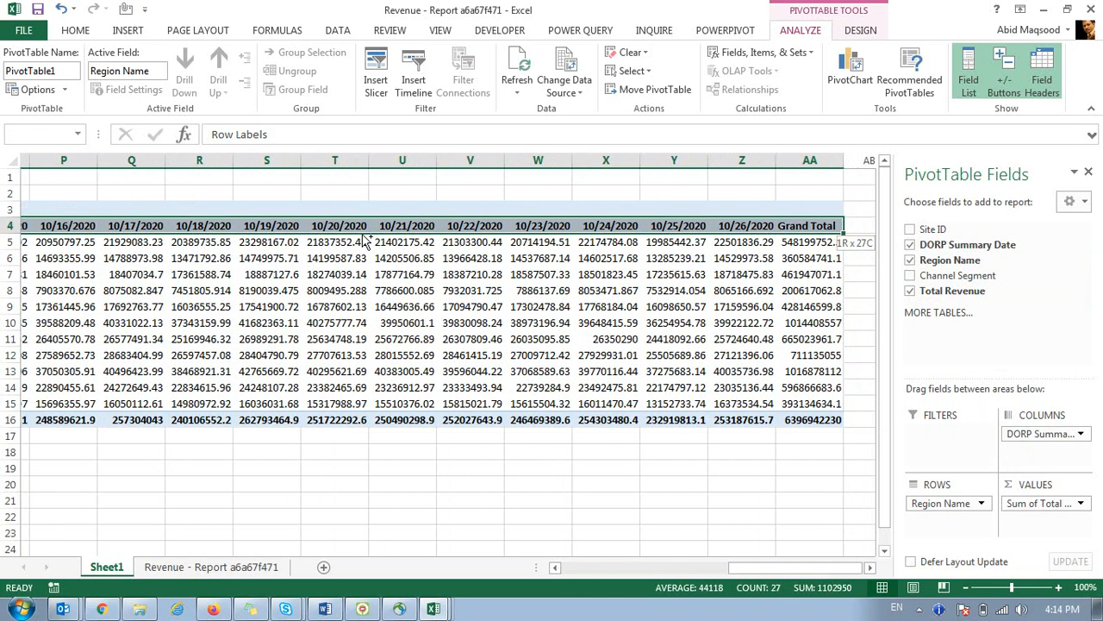
key(ctrl+c)
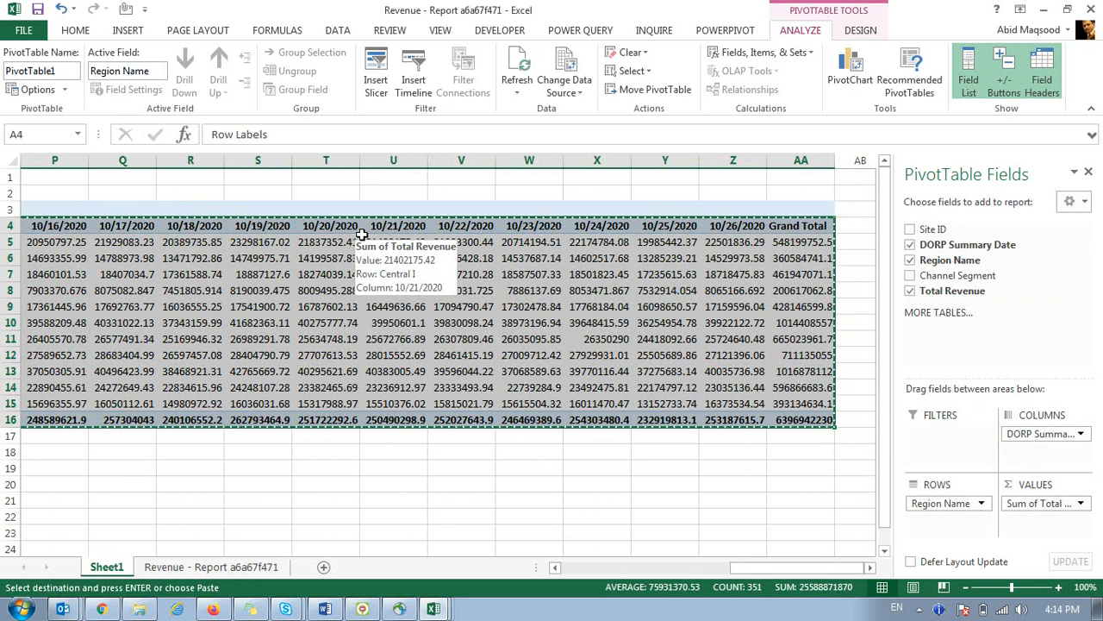
key(ctrl+n)
Paste the pivot as values, label A1 'Region' and autofit the columns.
key(ctrl+alt+v)
key(v)
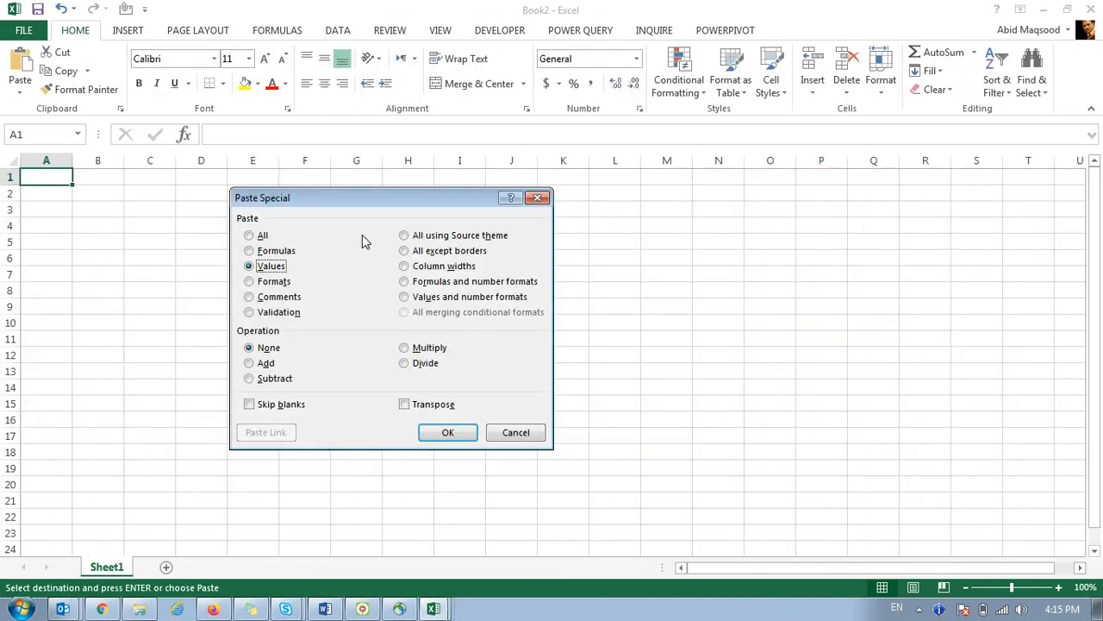
key(Return)
text(Region)
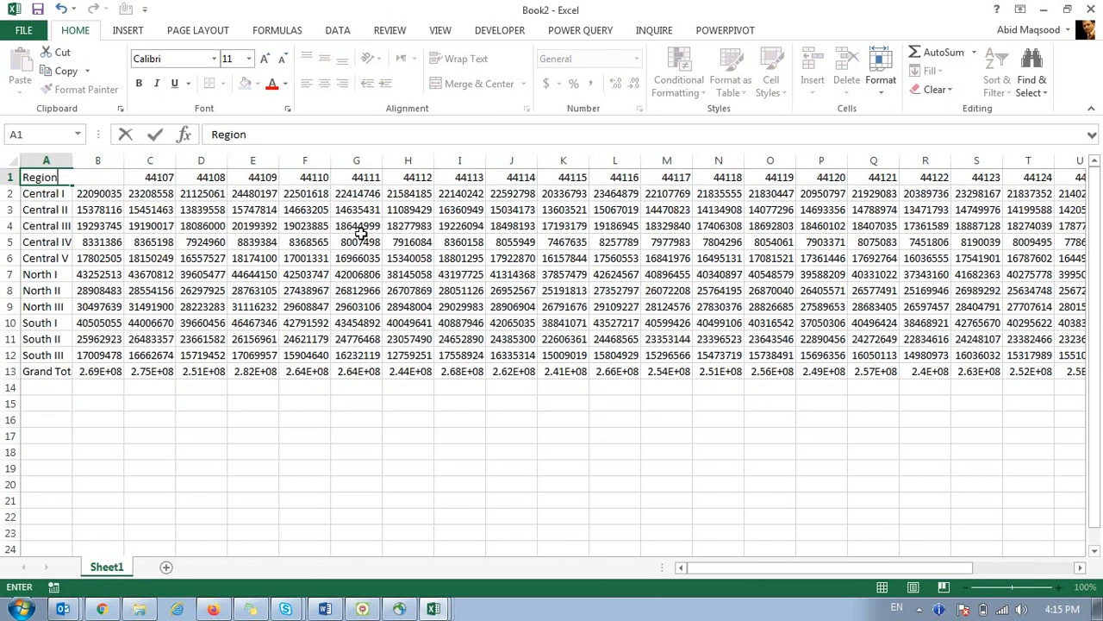
key(Return)
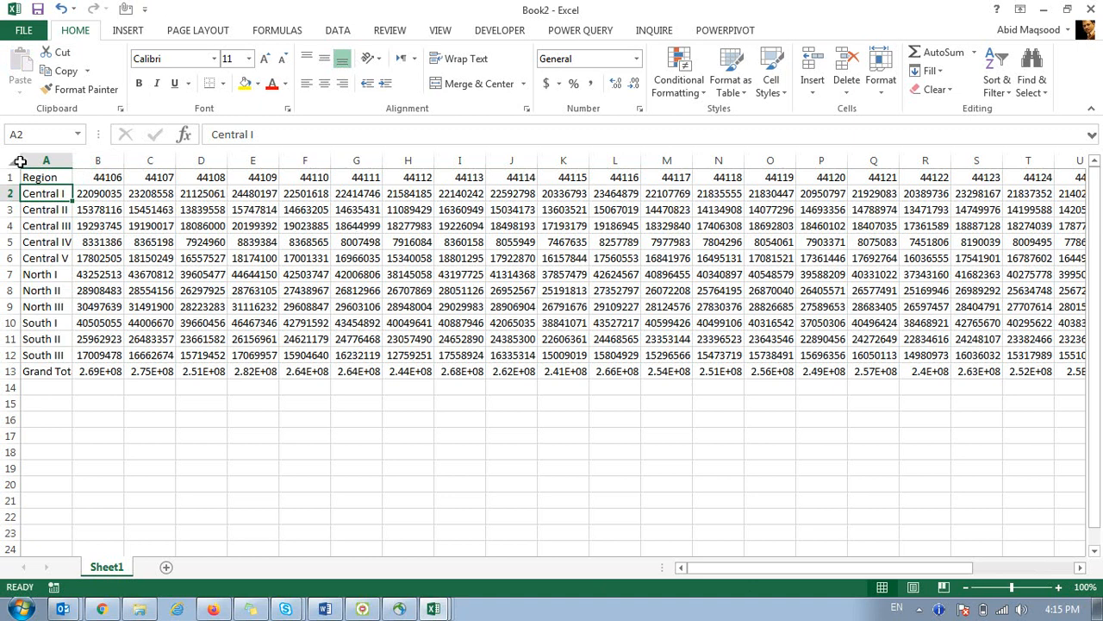
click(12, 163)
double_click(73, 160)
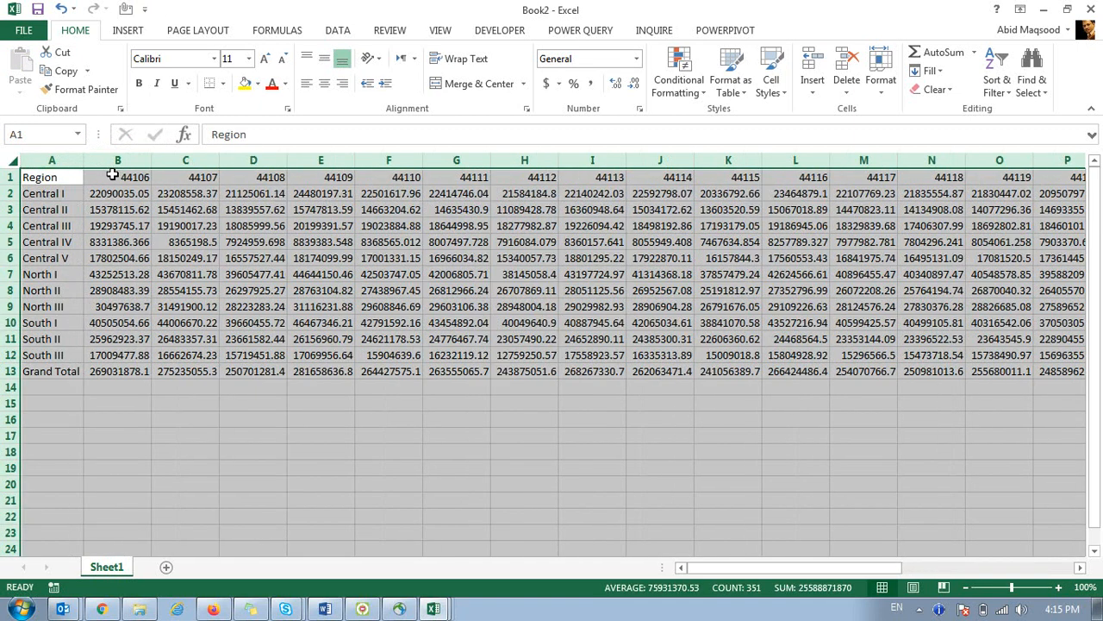
Format the row 1 headers as day-month-year dates like 2-Oct-20.
click(113, 178)
key(ctrl+shift+Right)
key(ctrl+1)
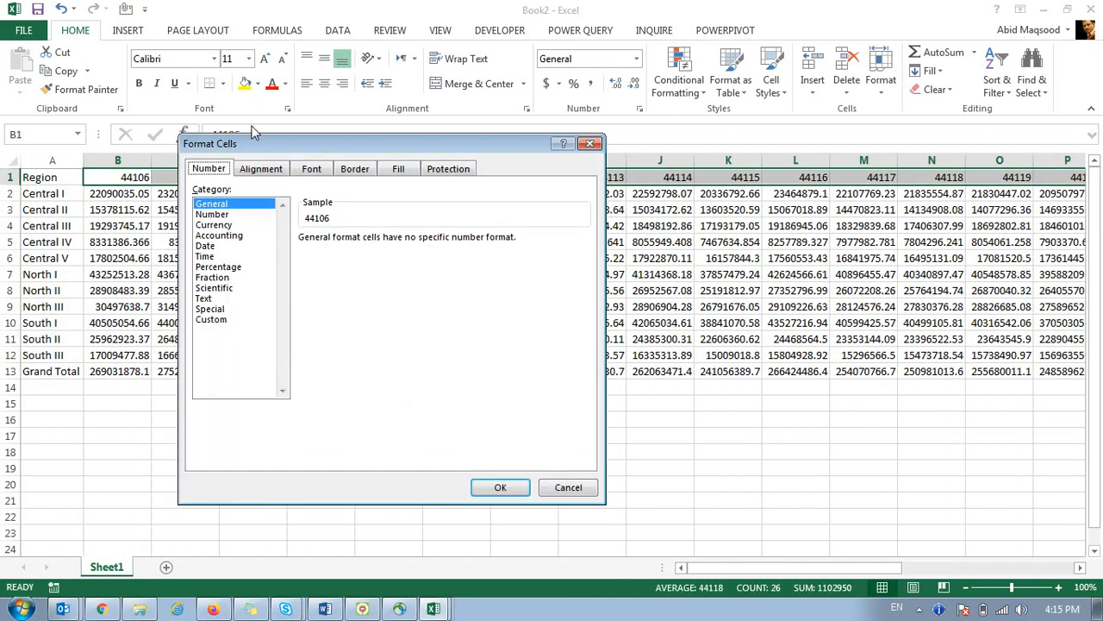
drag(256, 145, 407, 195)
click(358, 296)
click(463, 373)
key(Return)
Format the revenue values as Number with 1000 separator and 0 decimals.
click(138, 197)
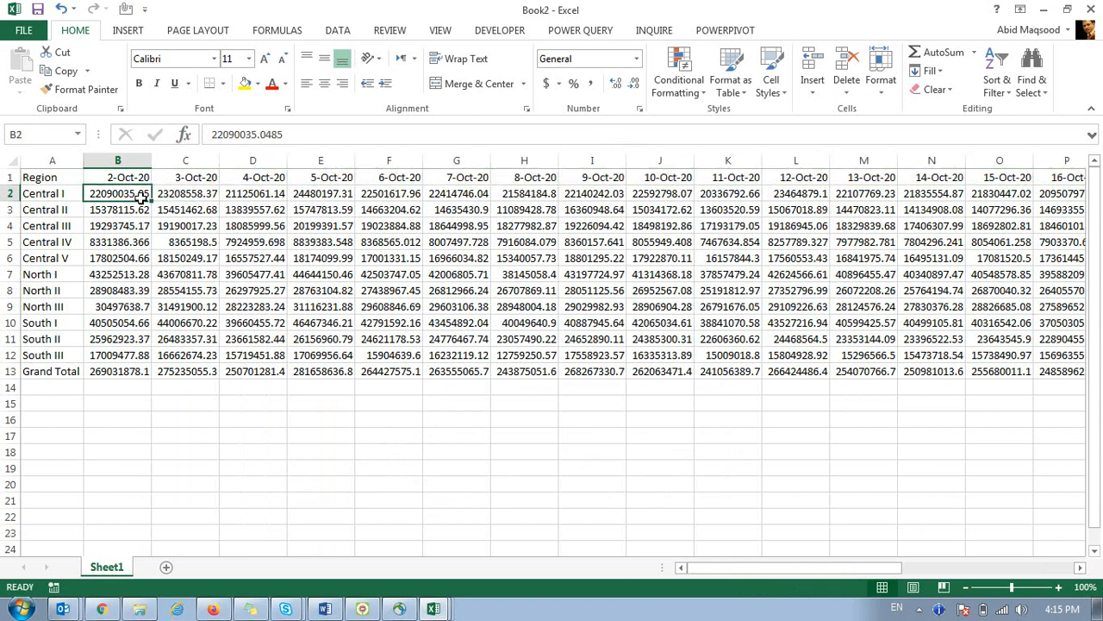
key(ctrl+shift+Right)
key(ctrl+shift+Down)
key(ctrl+1)
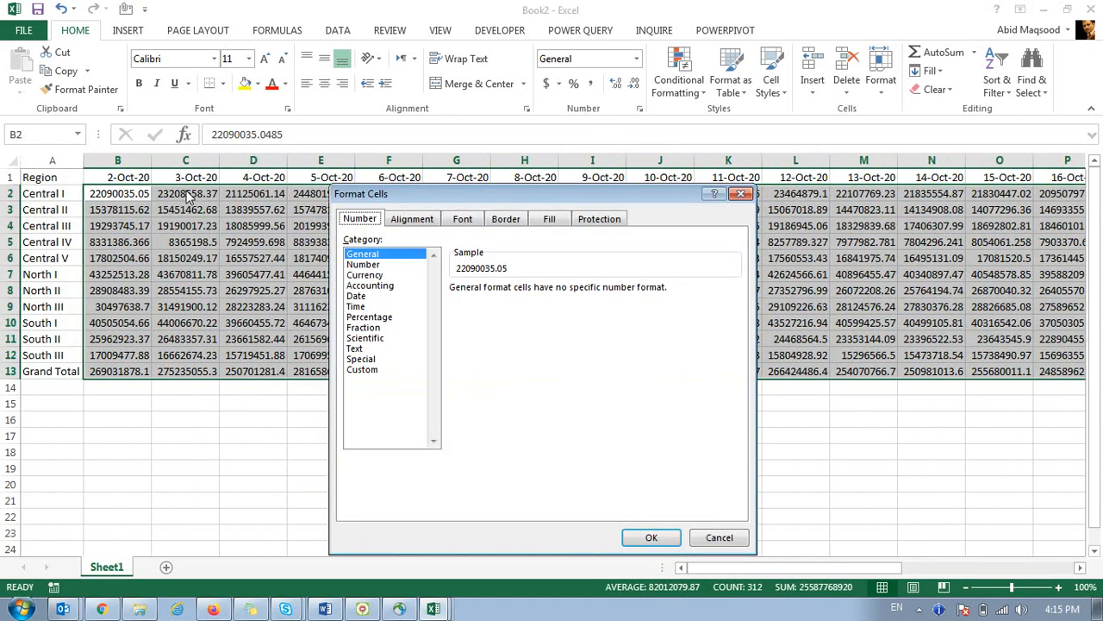
click(379, 264)
click(454, 308)
click(559, 293)
click(560, 293)
click(651, 537)
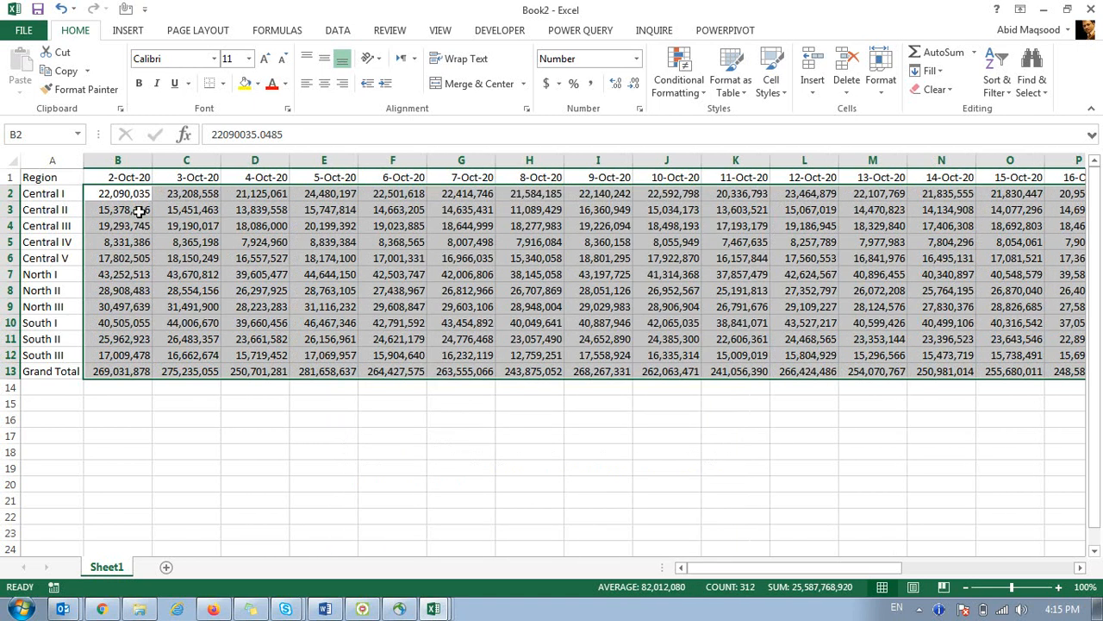
Centre all cells and autofit the columns.
click(10, 162)
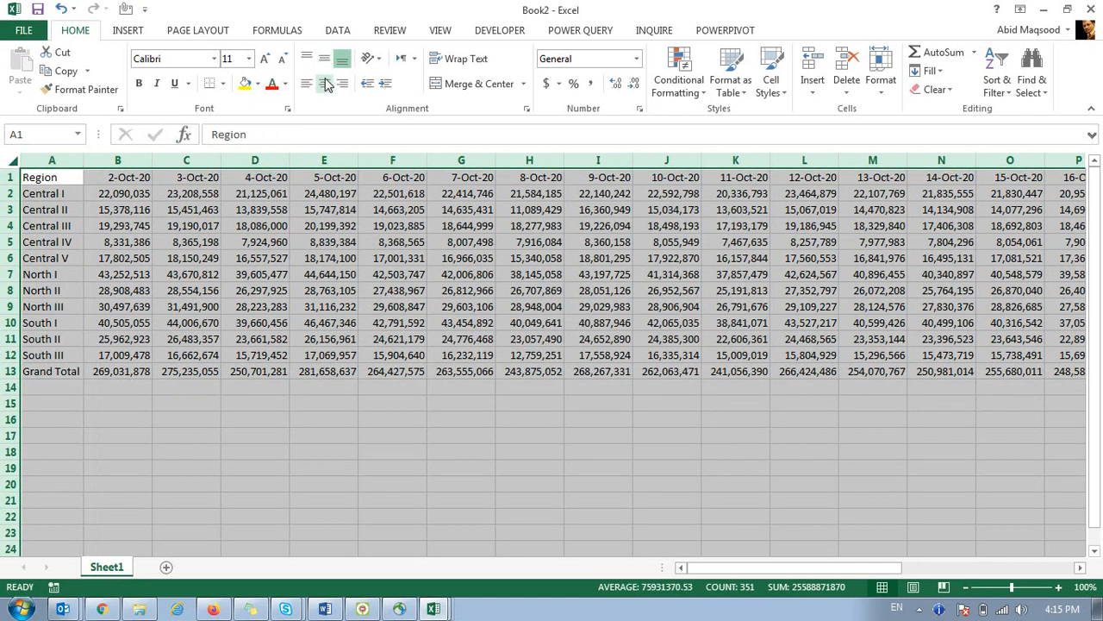
click(326, 83)
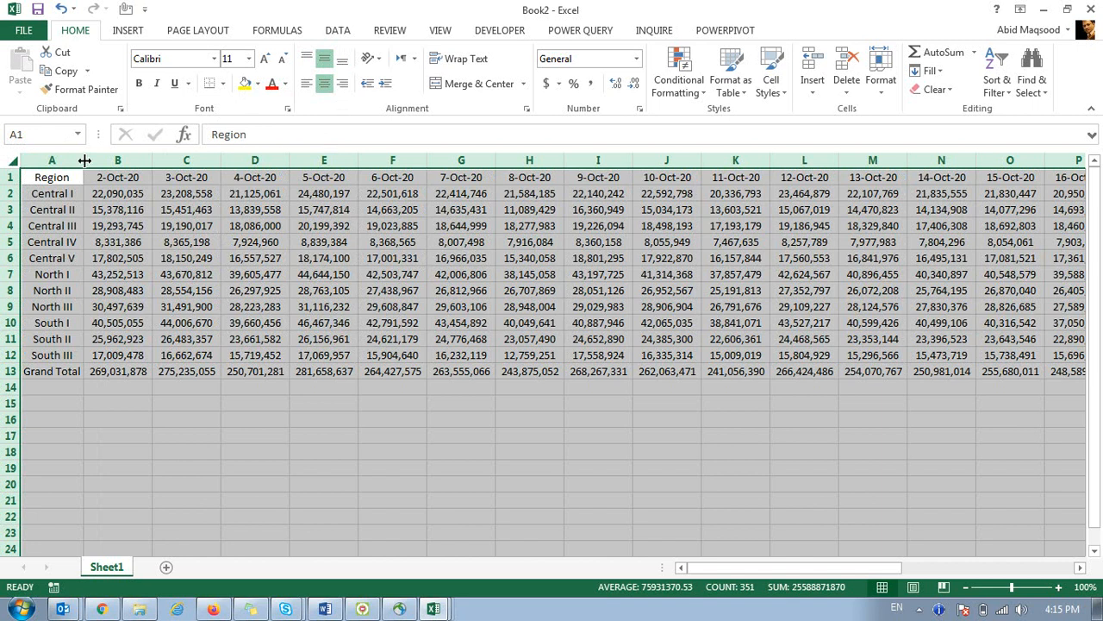
double_click(84, 160)
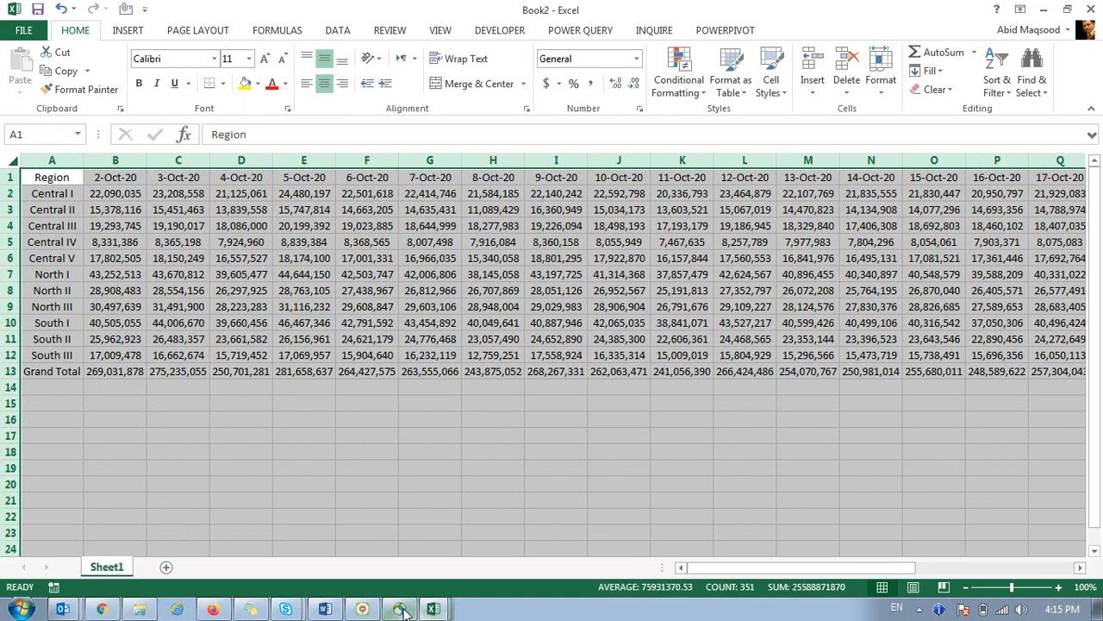
click(364, 609)
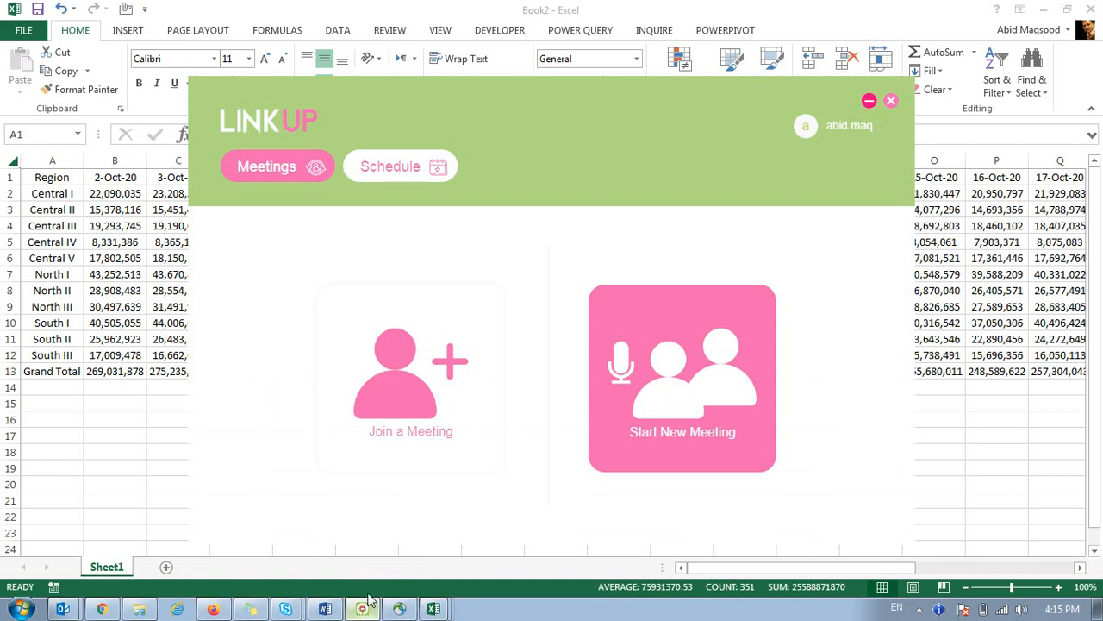
click(869, 102)
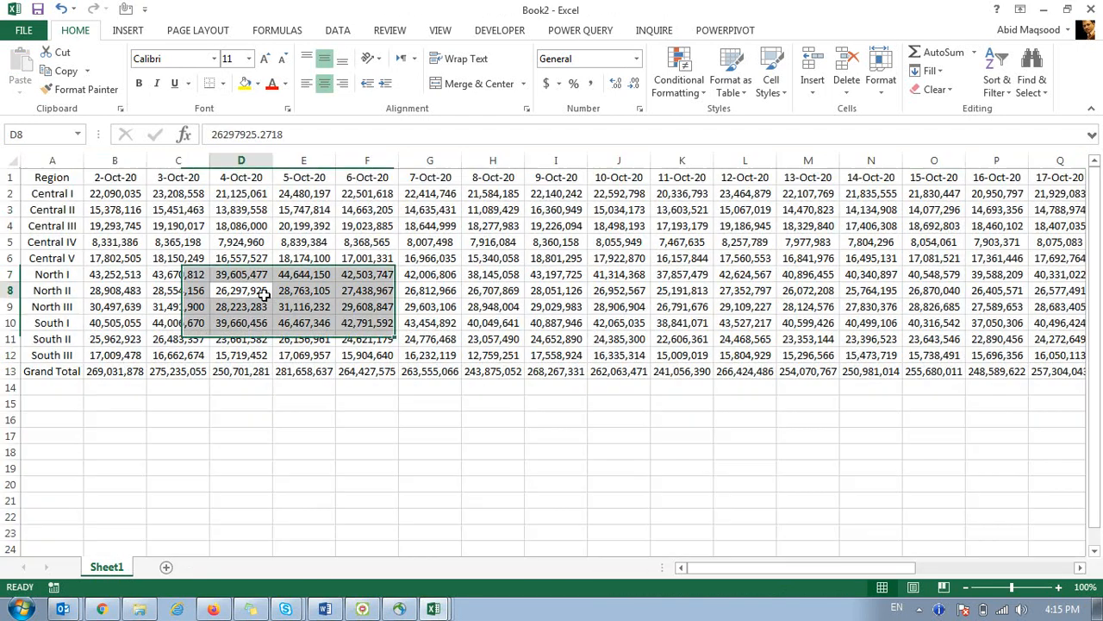
Group rows 2–6 with Data > Group, then collapse and expand the outline.
click(263, 294)
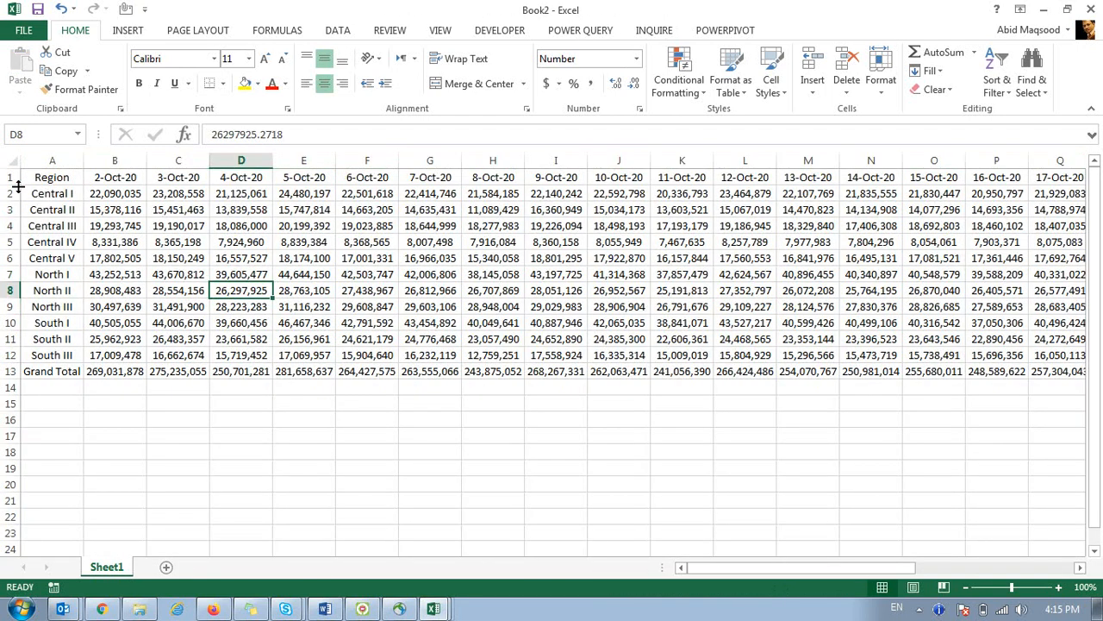
drag(8, 193, 8, 264)
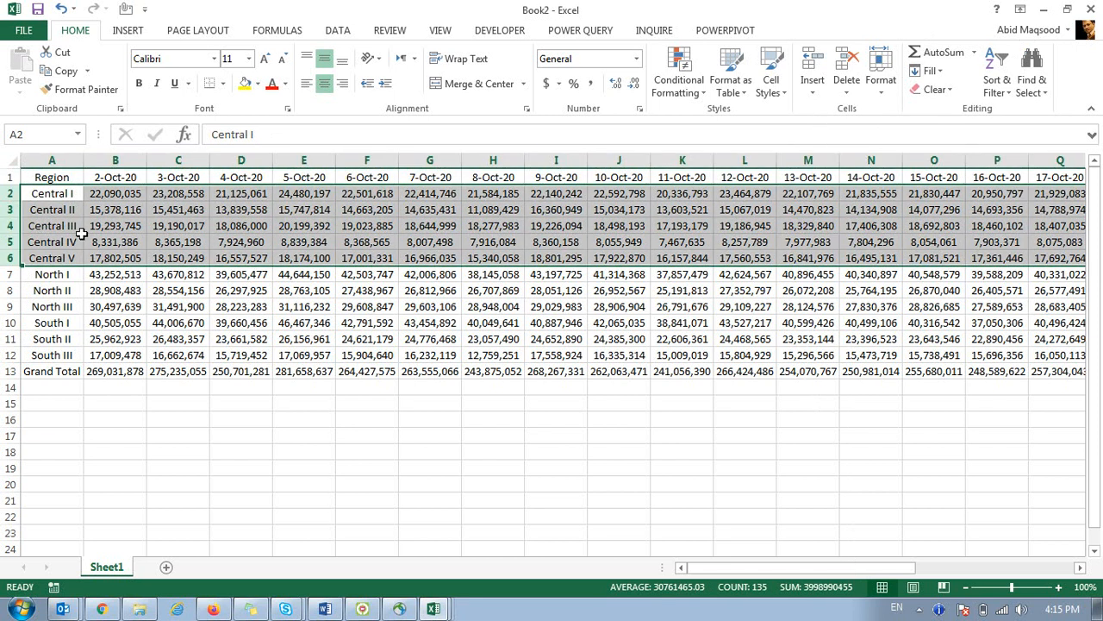
click(123, 30)
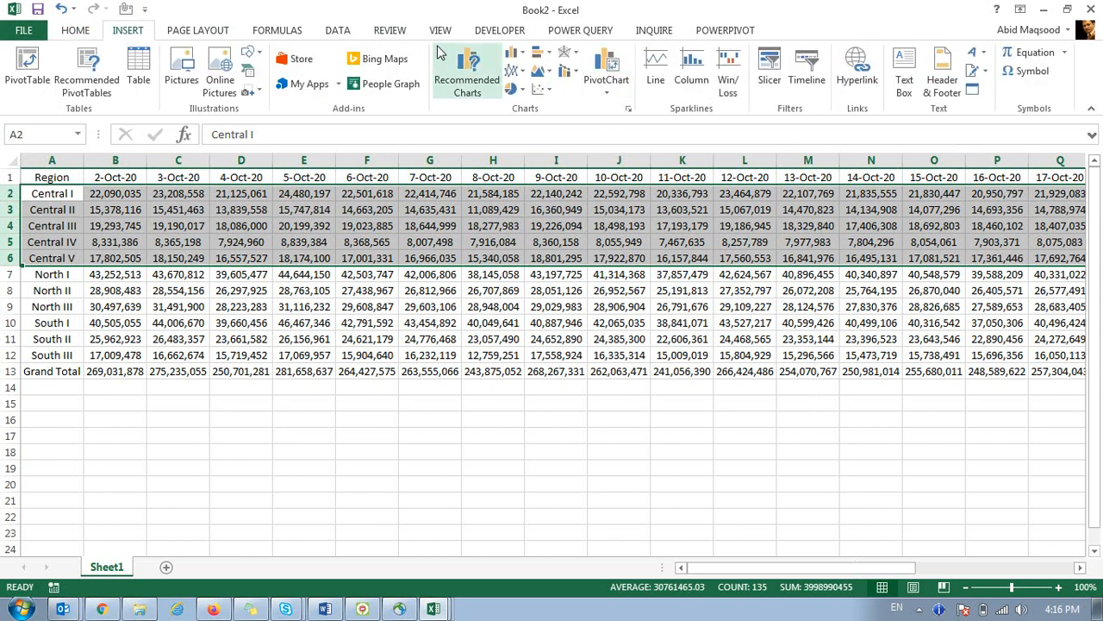
click(354, 30)
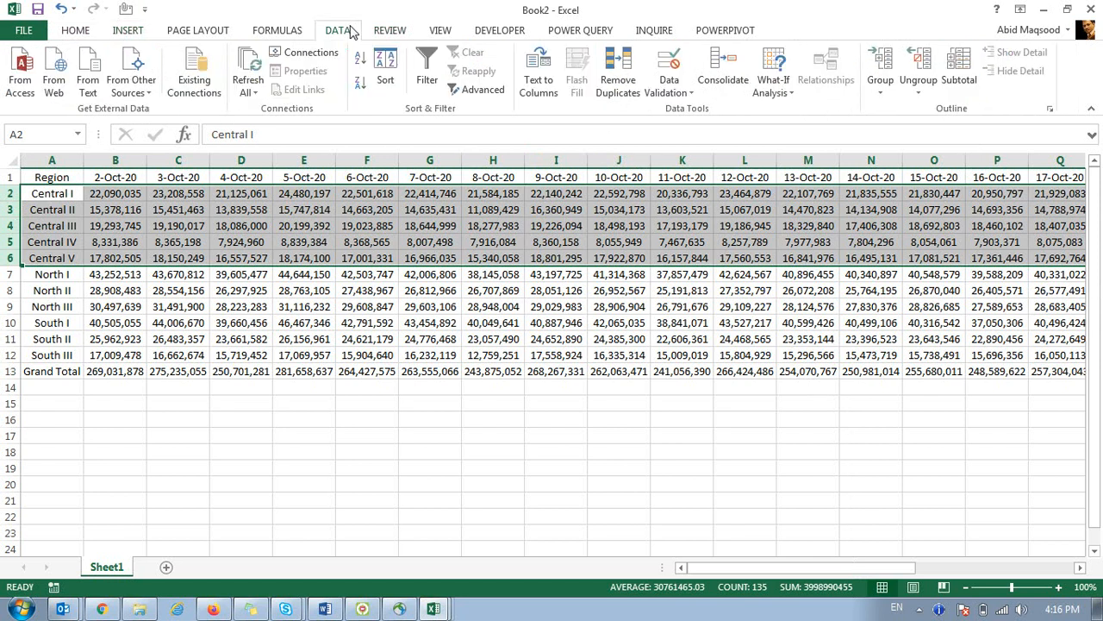
click(881, 69)
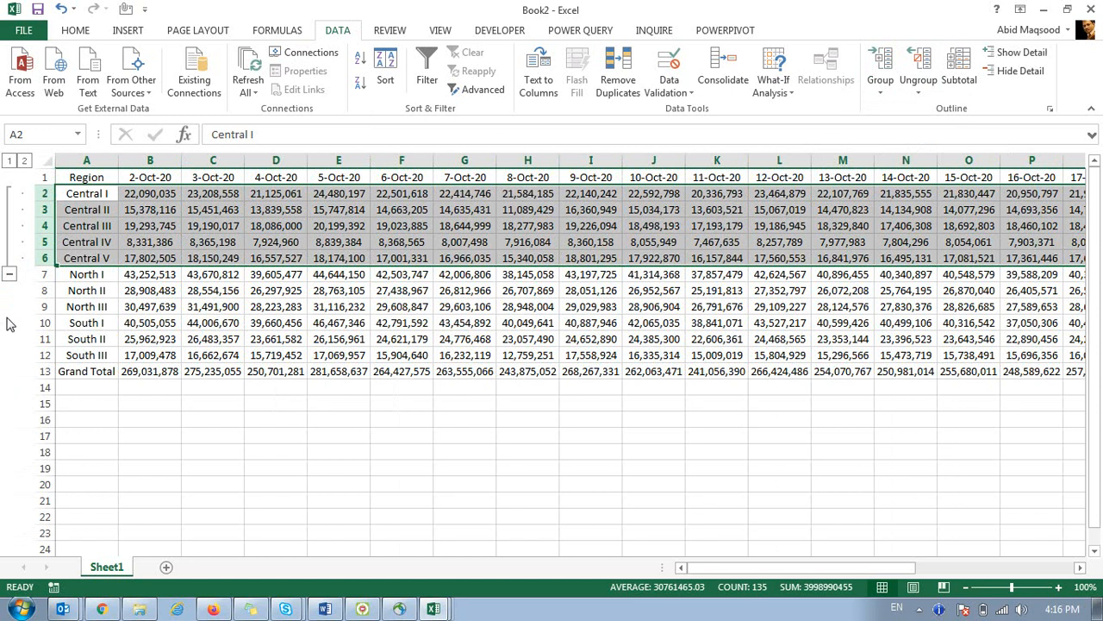
click(9, 274)
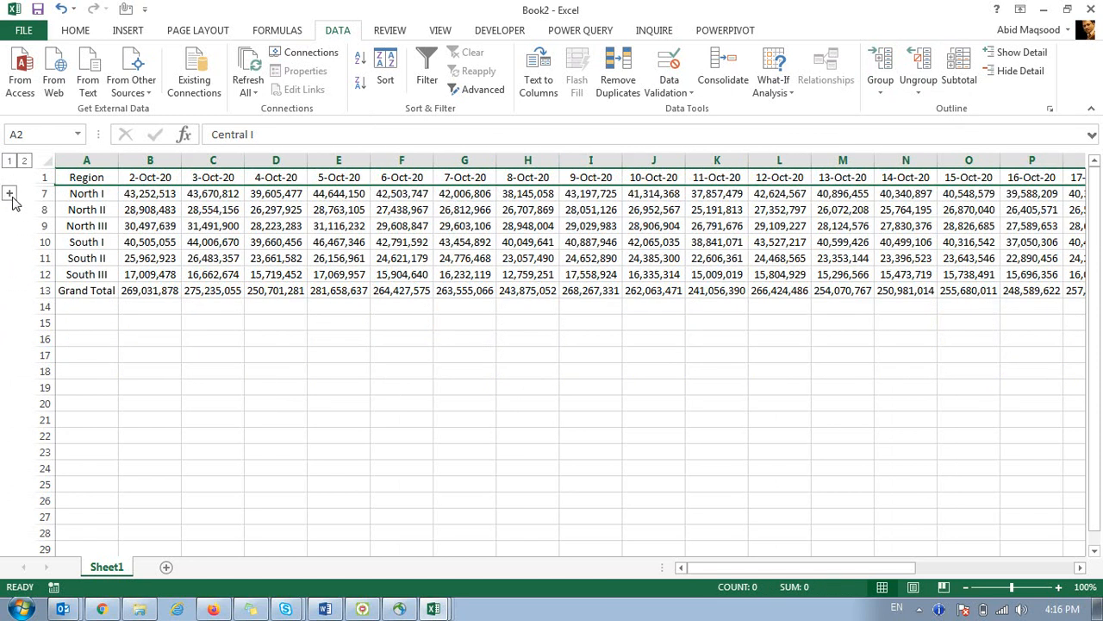
click(9, 194)
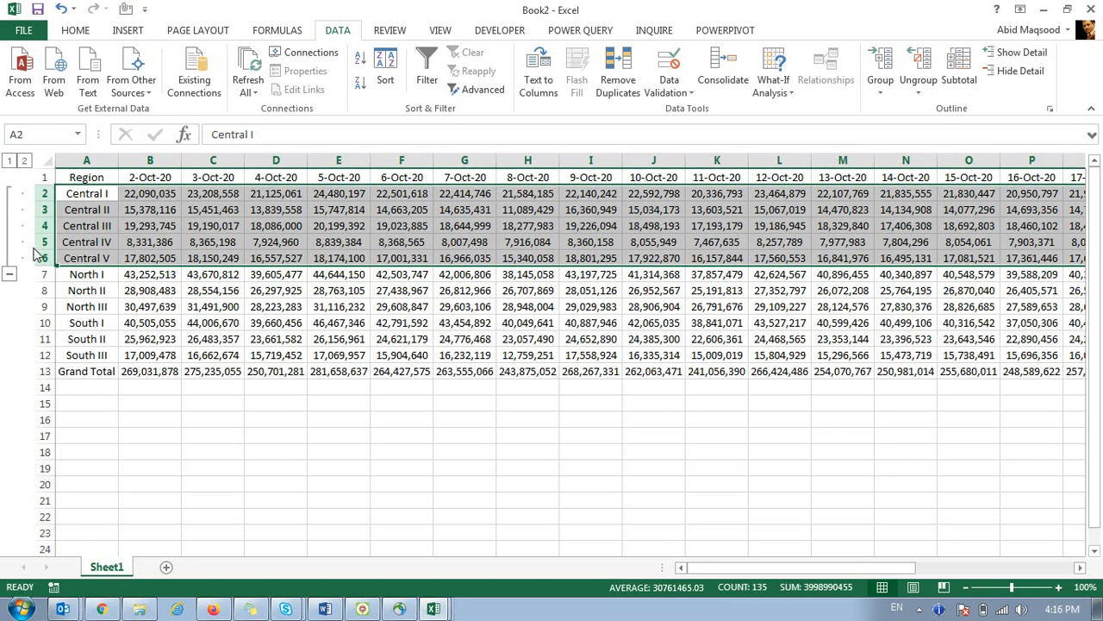
Undo the grouping and insert blank rows above North I, South I and Grand Total.
key(ctrl+z)
key(ctrl+z)
right_click(6, 274)
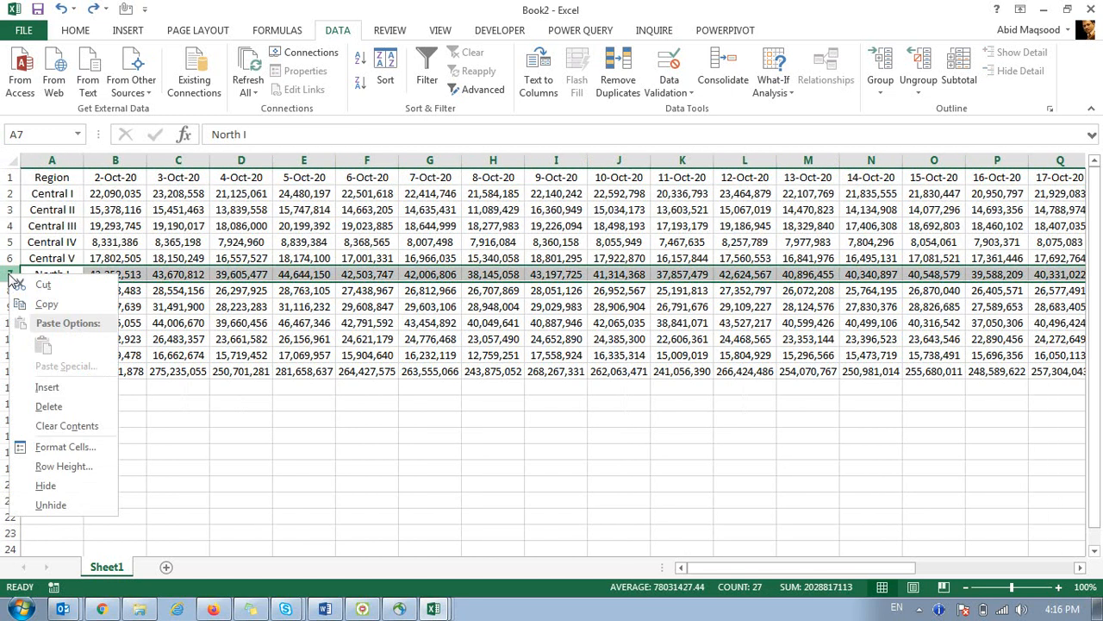
click(47, 387)
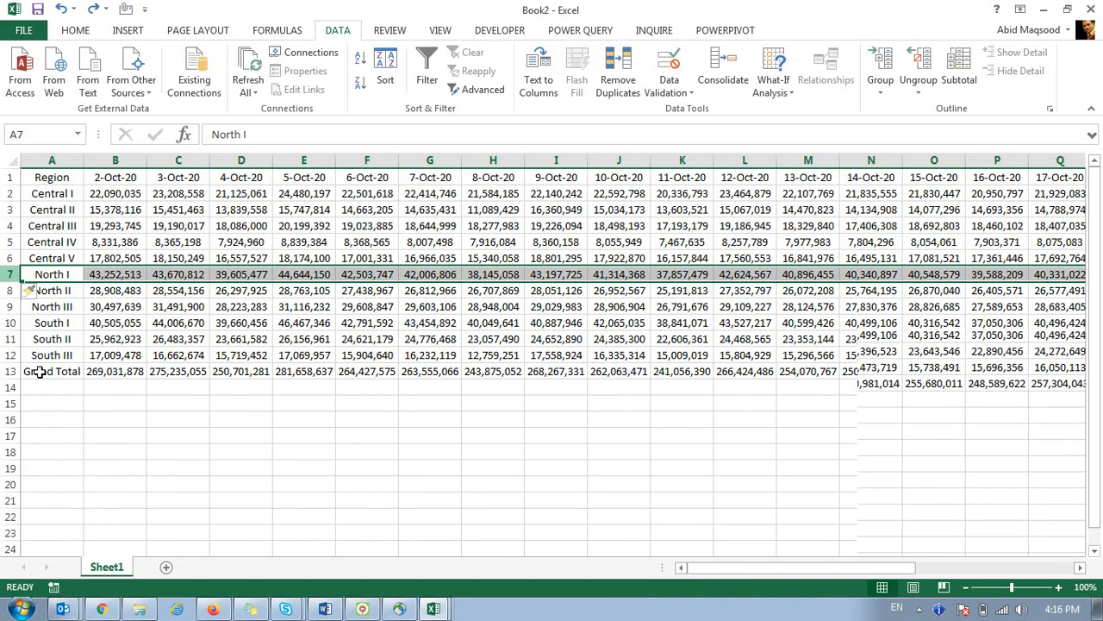
click(5, 339)
right_click(5, 339)
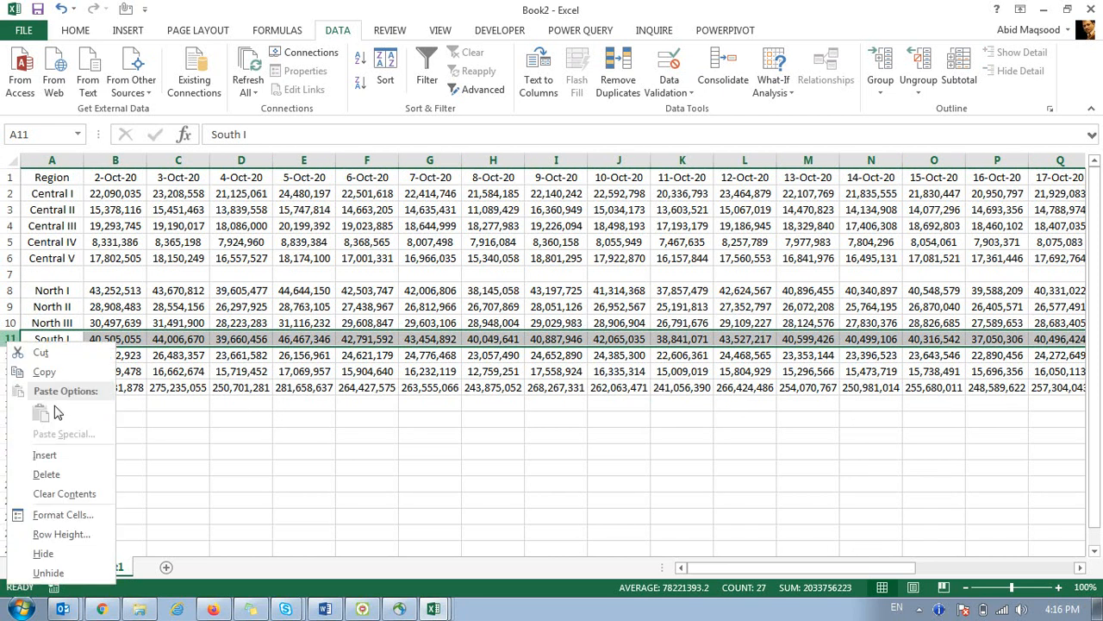
click(47, 452)
click(7, 404)
right_click(6, 404)
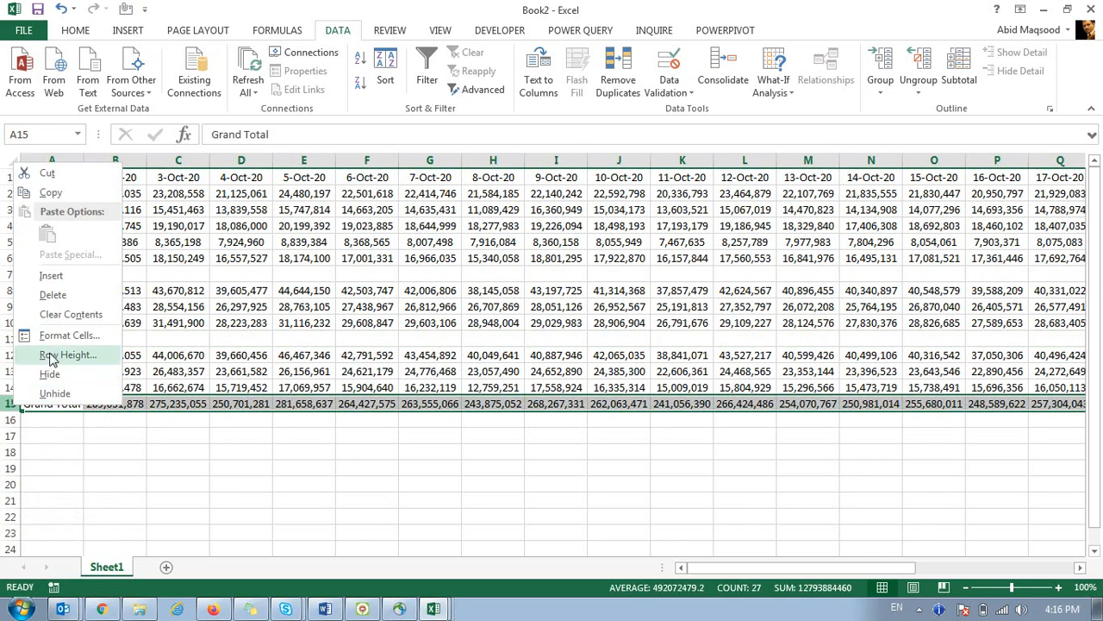
click(47, 280)
Type the labels 'Central' in A7 and 'North' beneath their region blocks.
click(52, 274)
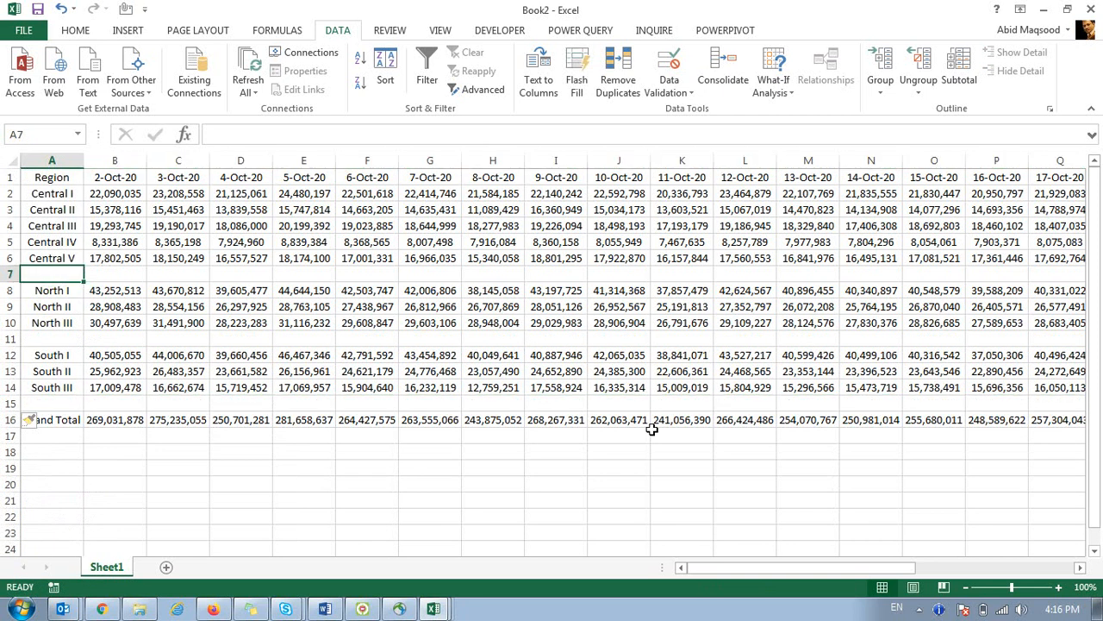
text(Central)
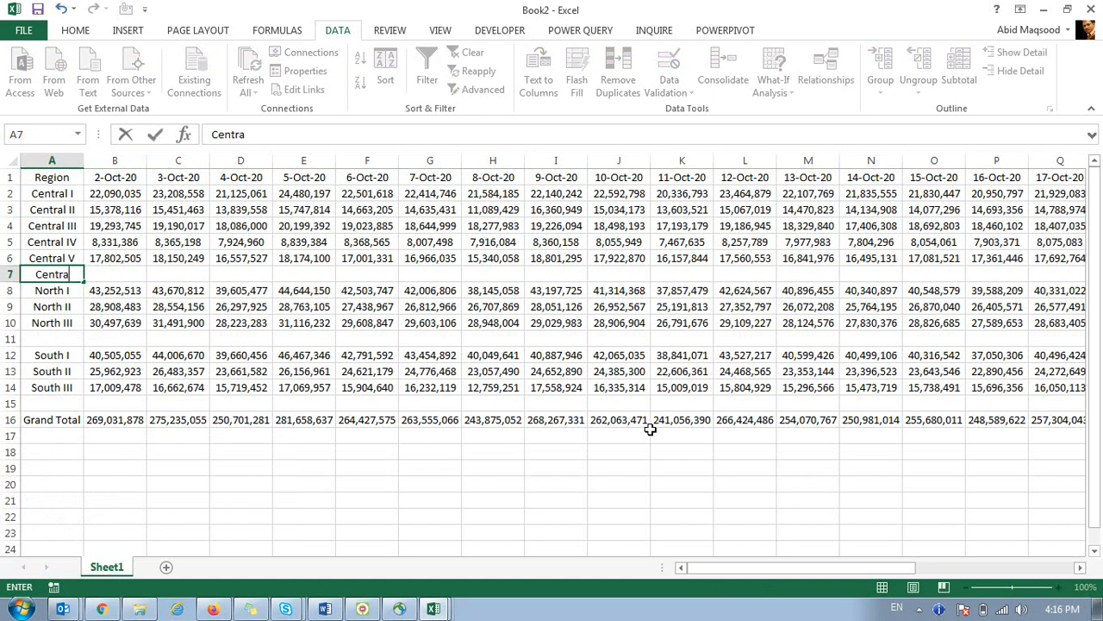
key(Return)
key(Return)
key(Return)
key(Return)
text(North)
key(Return)
key(Return)
key(Return)
key(Return)
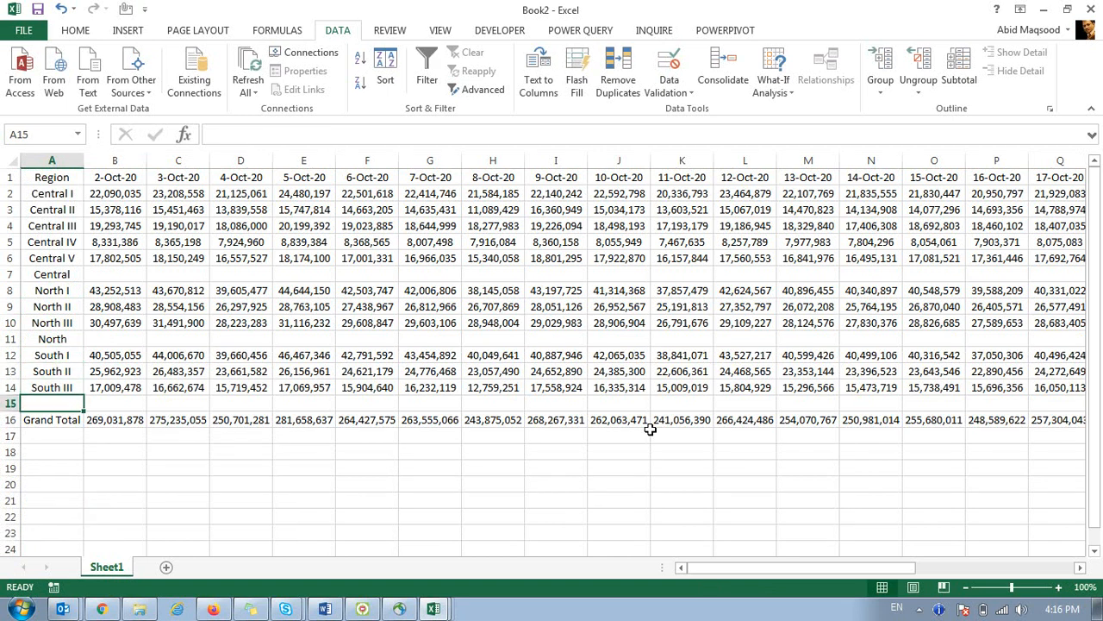
Label A15 South and fill row 7 with the Central SUM subtotal across every date column.
text(South)
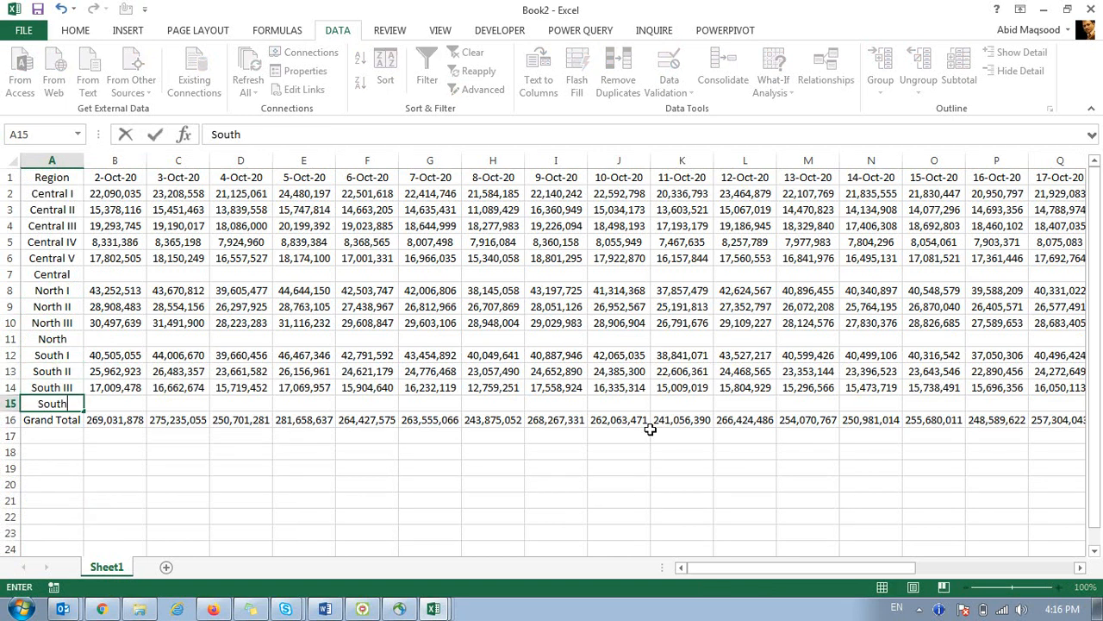
key(Tab)
key(Up)
key(Up)
key(Up)
key(Up)
key(Up)
key(Up)
key(Up)
key(Up)
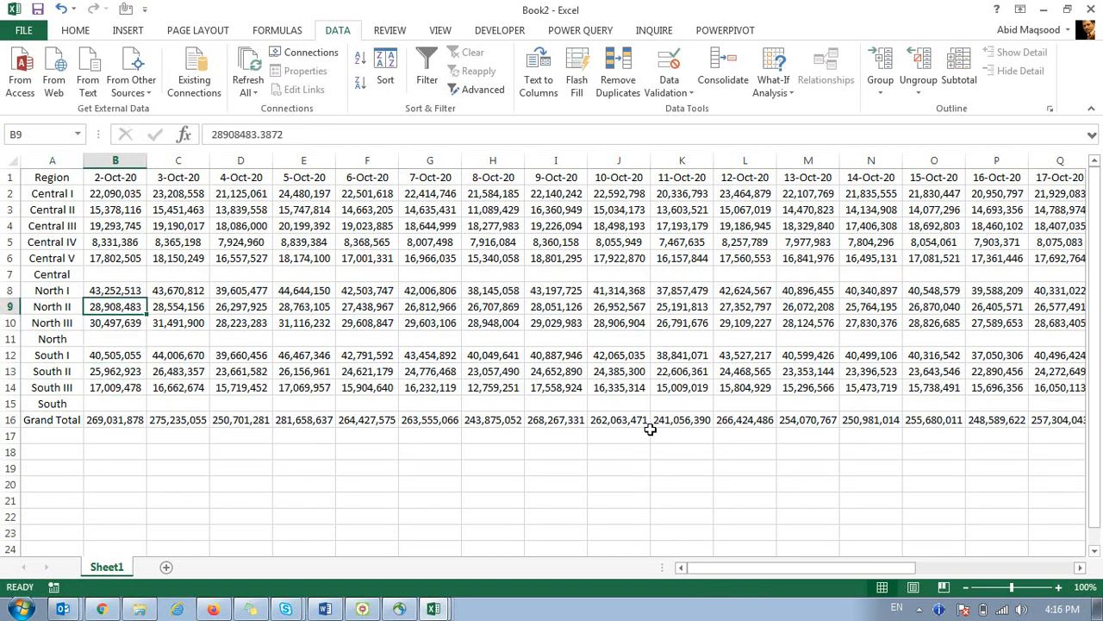
key(alt+equal)
key(Return)
key(Up)
key(ctrl+c)
key(ctrl+shift+Right)
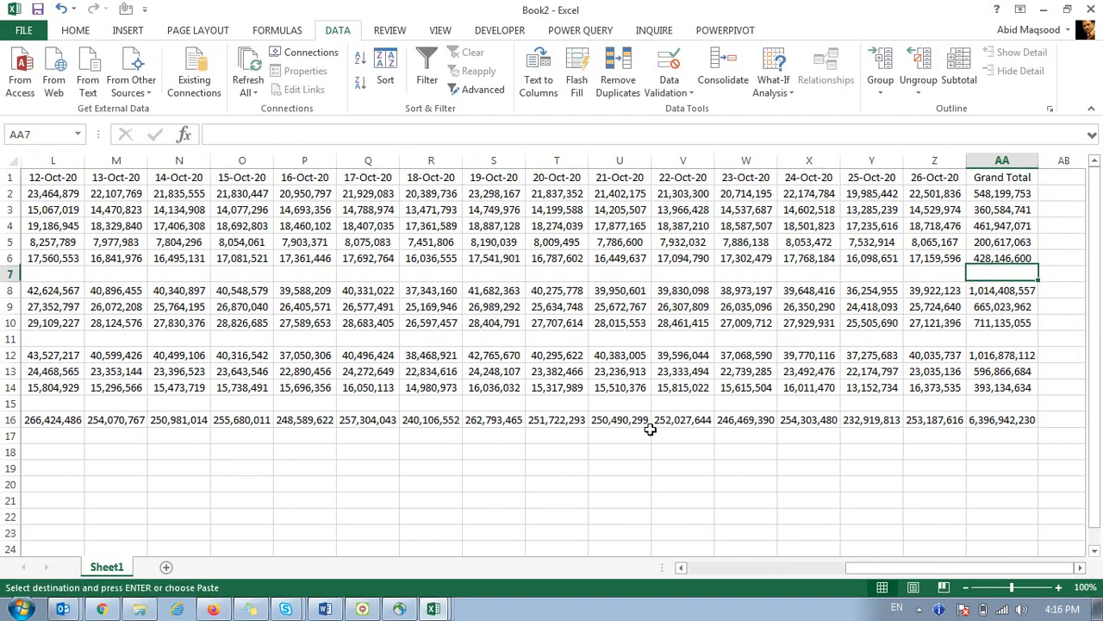
key(shift+Left)
key(ctrl+BackSpace)
key(ctrl+v)
Fill row 11 with the North SUM subtotal across every date column.
key(ctrl+Right)
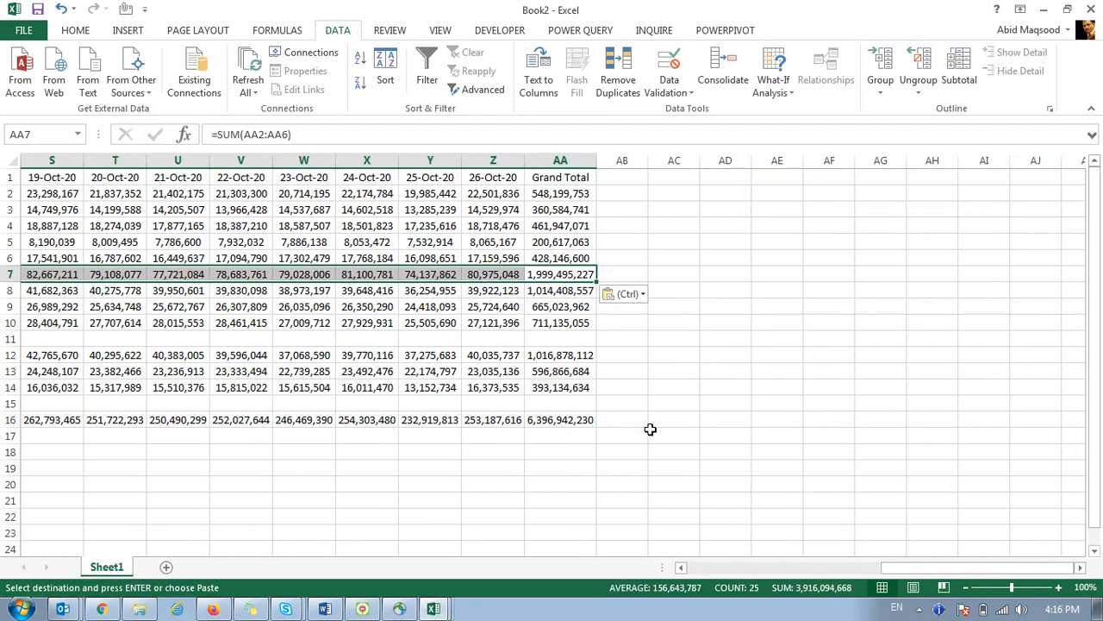
key(Down)
key(Down)
key(ctrl+Left)
key(Down)
key(Down)
key(Right)
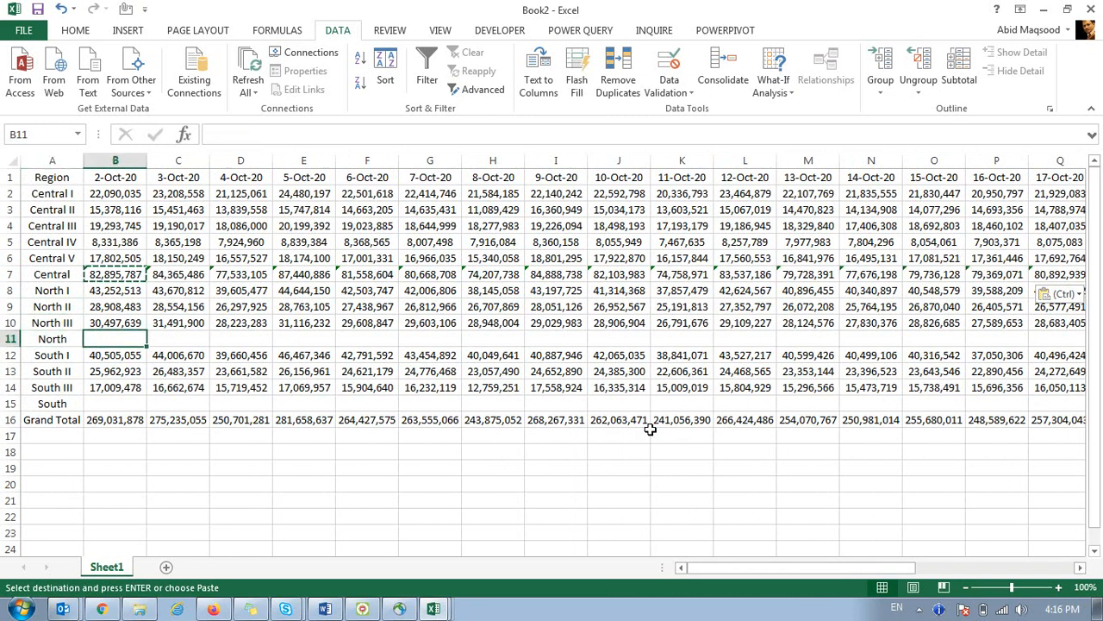
key(alt+equal)
key(Return)
key(Up)
key(ctrl+c)
key(Up)
key(ctrl+Right)
Fill row 15 with the South SUM subtotal from B15 across to column AA.
key(Down)
key(ctrl+shift+Left)
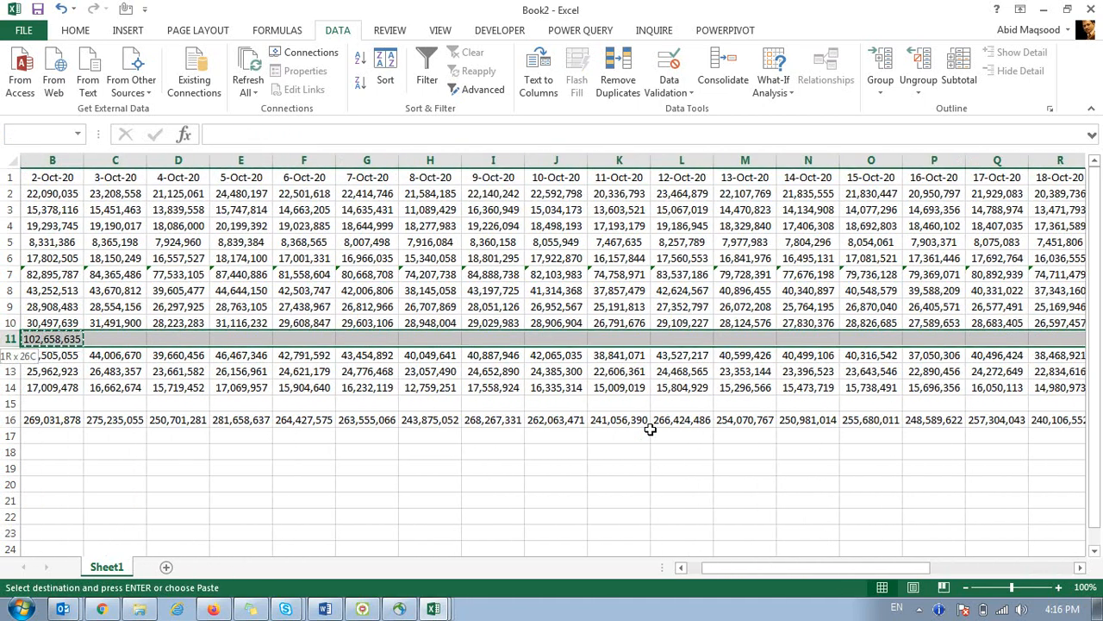
key(ctrl+v)
key(Down)
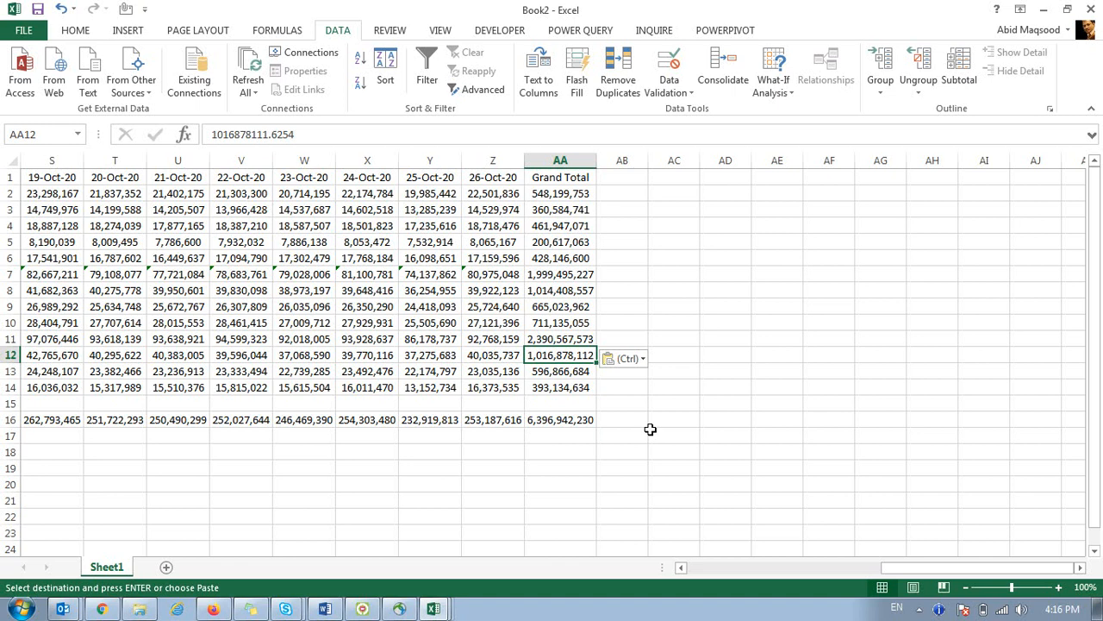
key(ctrl+Left)
key(Down)
key(Down)
key(Down)
key(Right)
key(alt+equal)
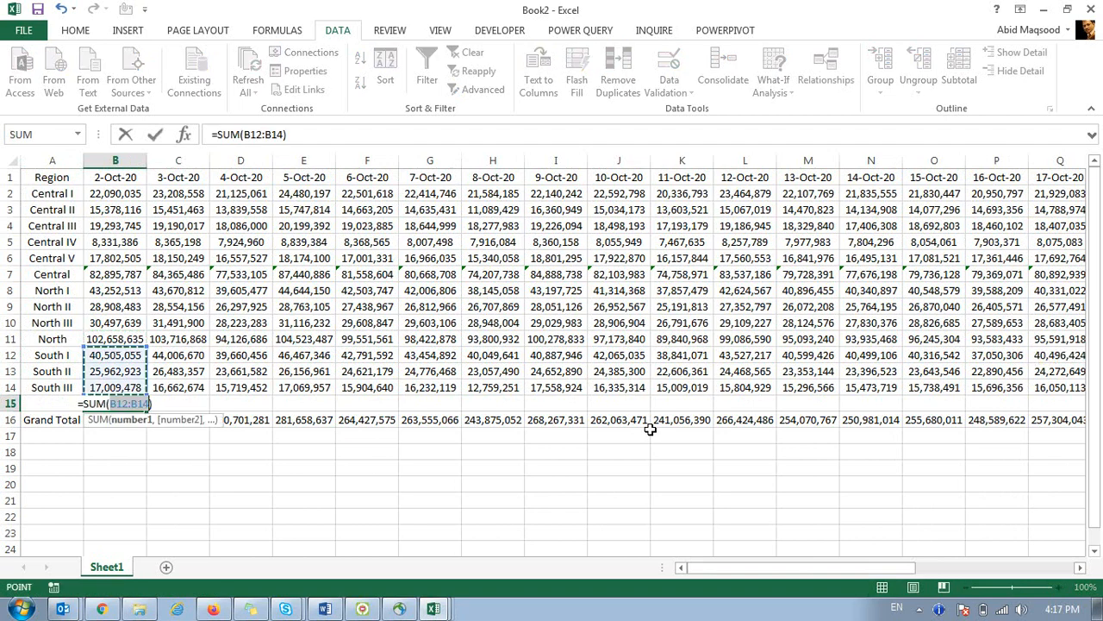
key(ctrl+Return)
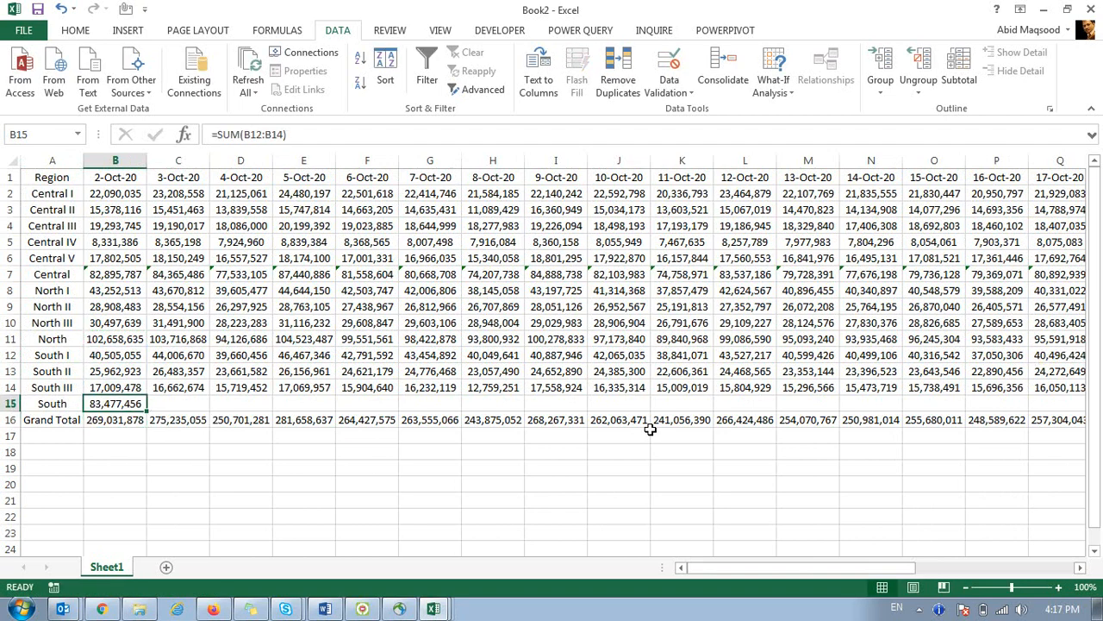
key(ctrl+c)
key(Down)
key(ctrl+Right)
key(Up)
key(ctrl+shift+Left)
key(shift+Right)
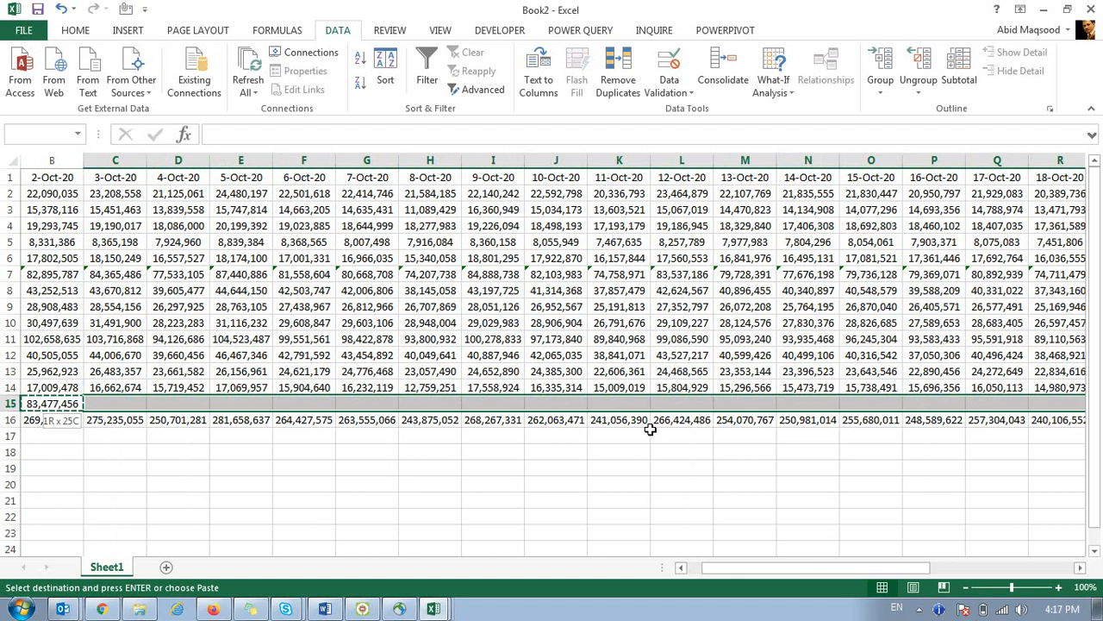
key(ctrl+v)
key(Escape)
key(Home)
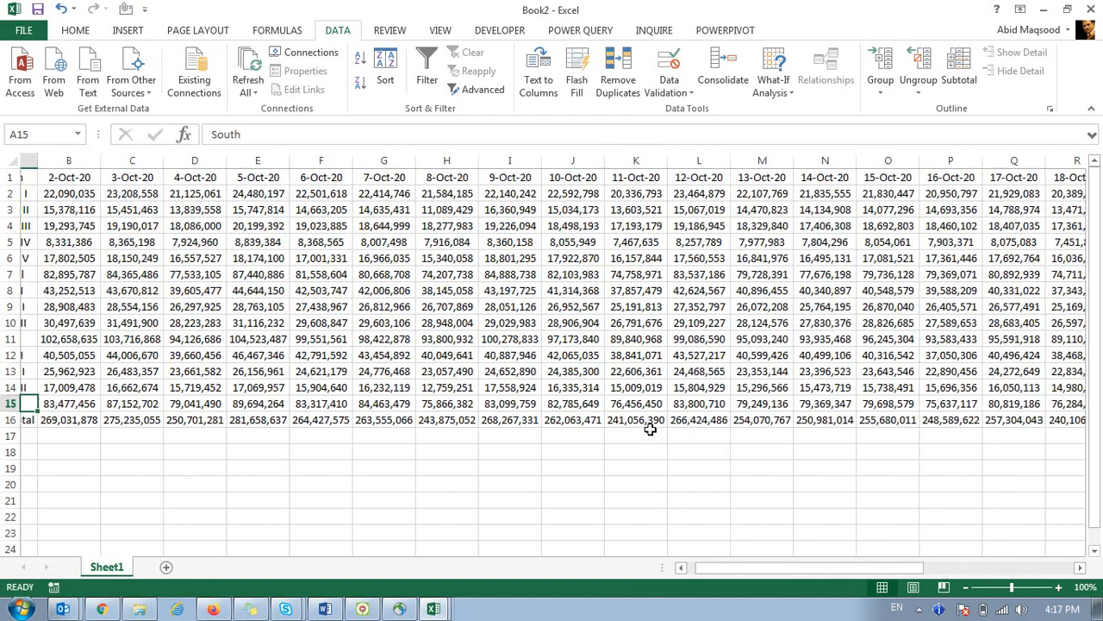
key(Right)
key(ctrl+Up)
key(Down)
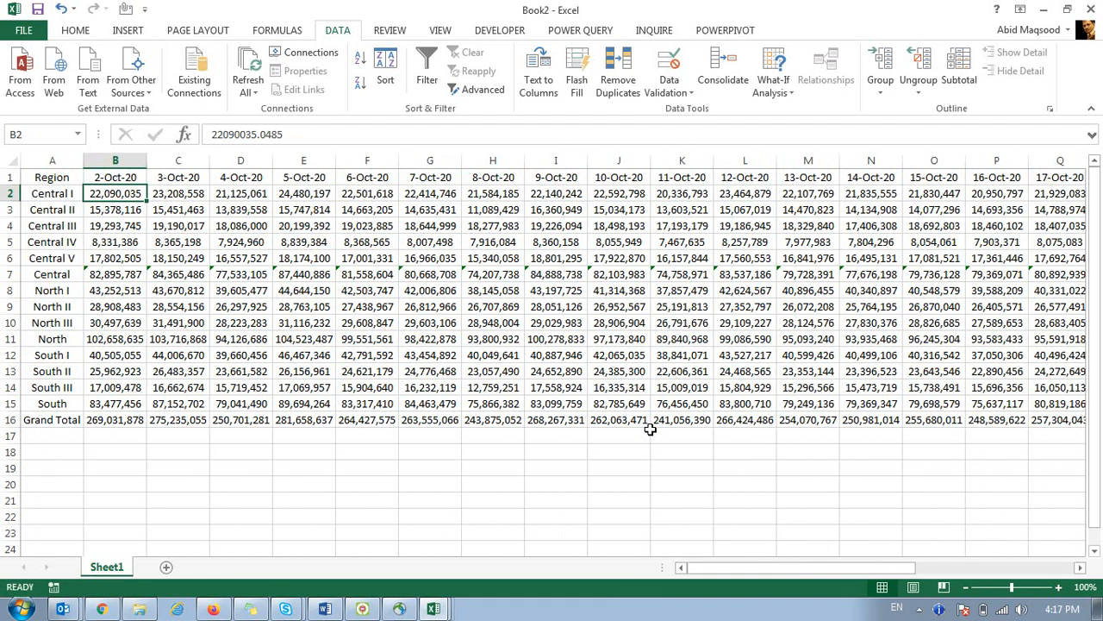
Type the shortcut note 'ALT + =' in cell B20 below the Grand Total.
key(Down)
key(Down)
key(Down)
key(Down)
key(Down)
key(Down)
key(Down)
key(Down)
key(ctrl+Down)
key(ctrl+c)
key(Down)
key(Down)
key(Down)
key(Down)
text(A)
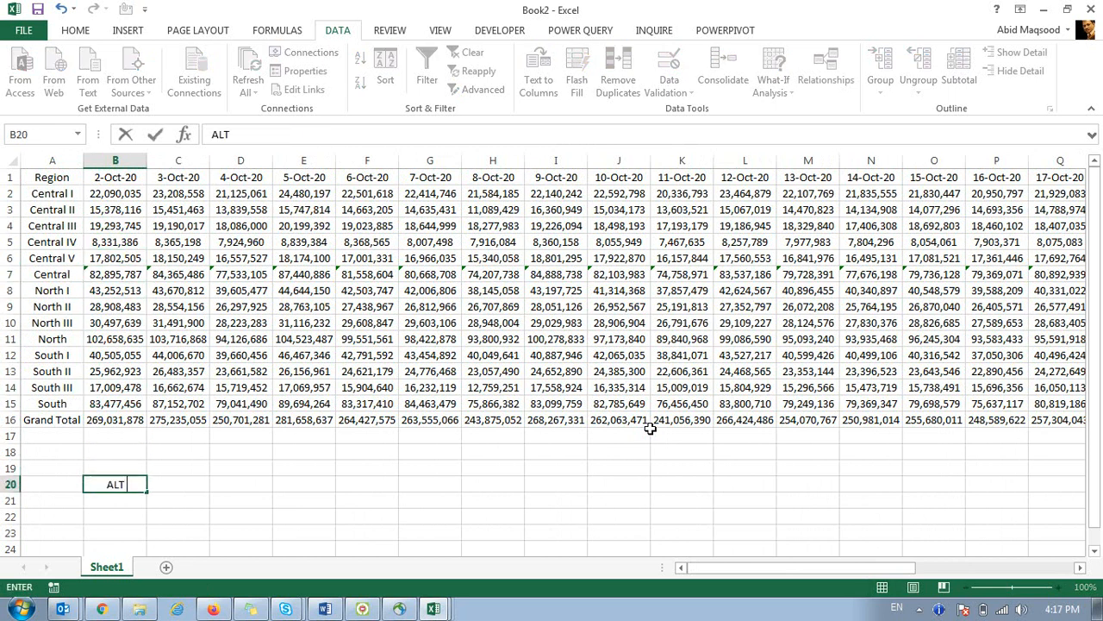
text(LT +)
key(BackSpace)
text(+ =)
key(Return)
key(Up)
key(Up)
key(Up)
key(Up)
key(Up)
key(Up)
key(Down)
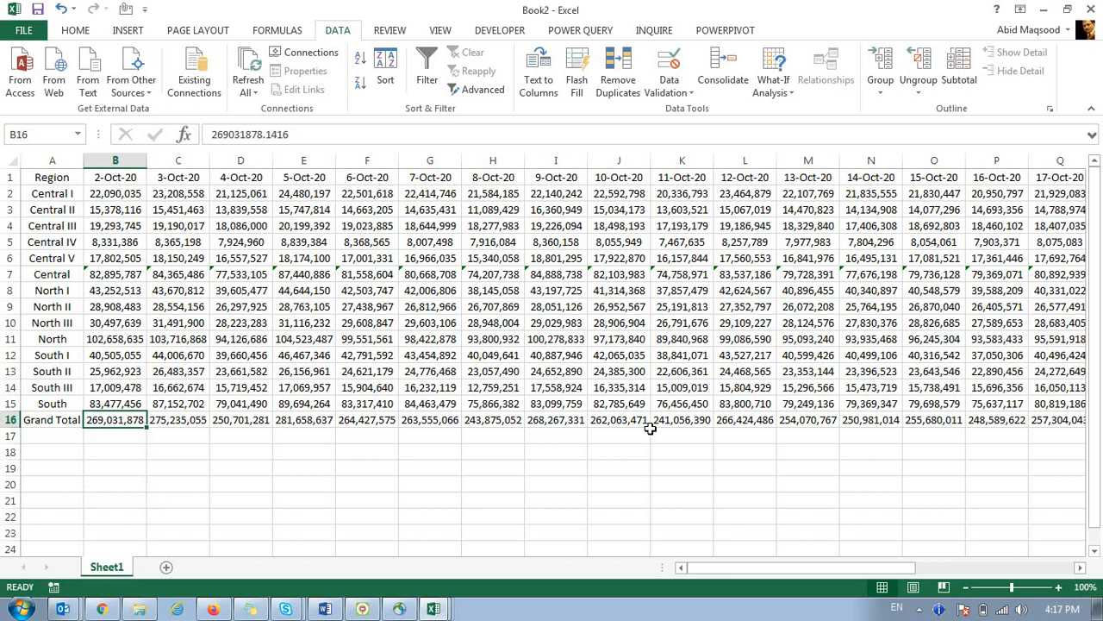
Launch the Windows On-Screen Keyboard by searching 'key' in the Start menu.
key(alt)
click(20, 608)
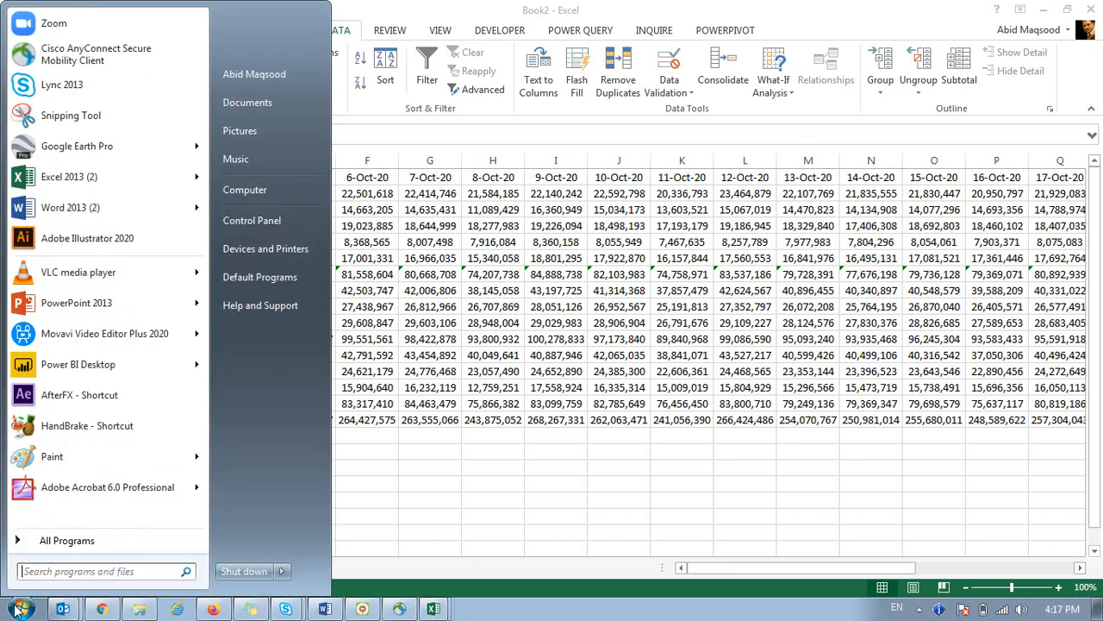
text(c)
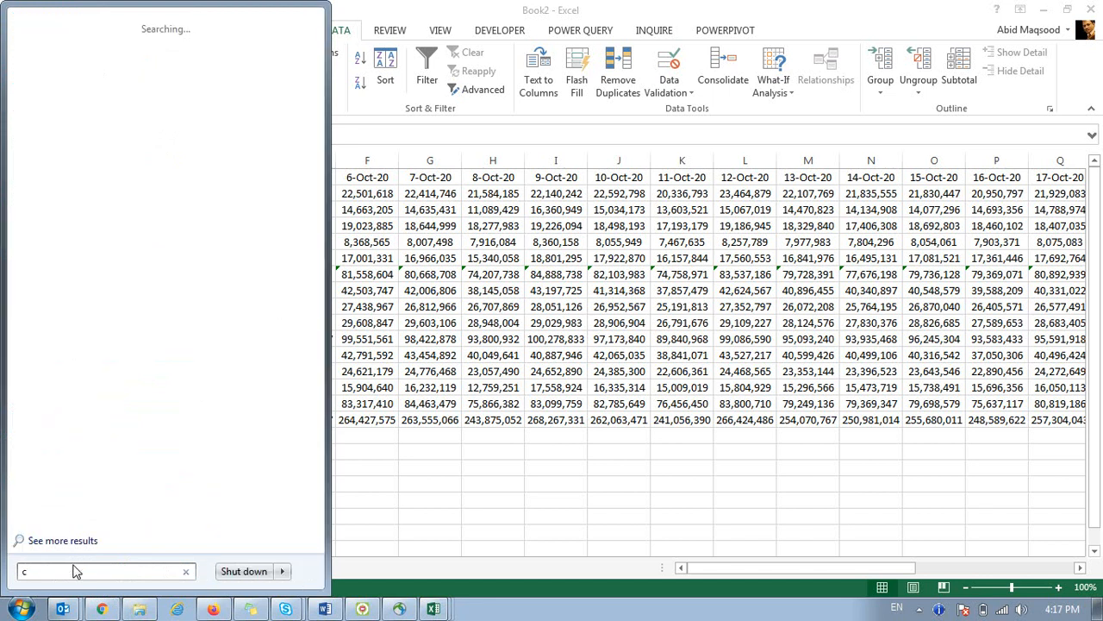
key(BackSpace)
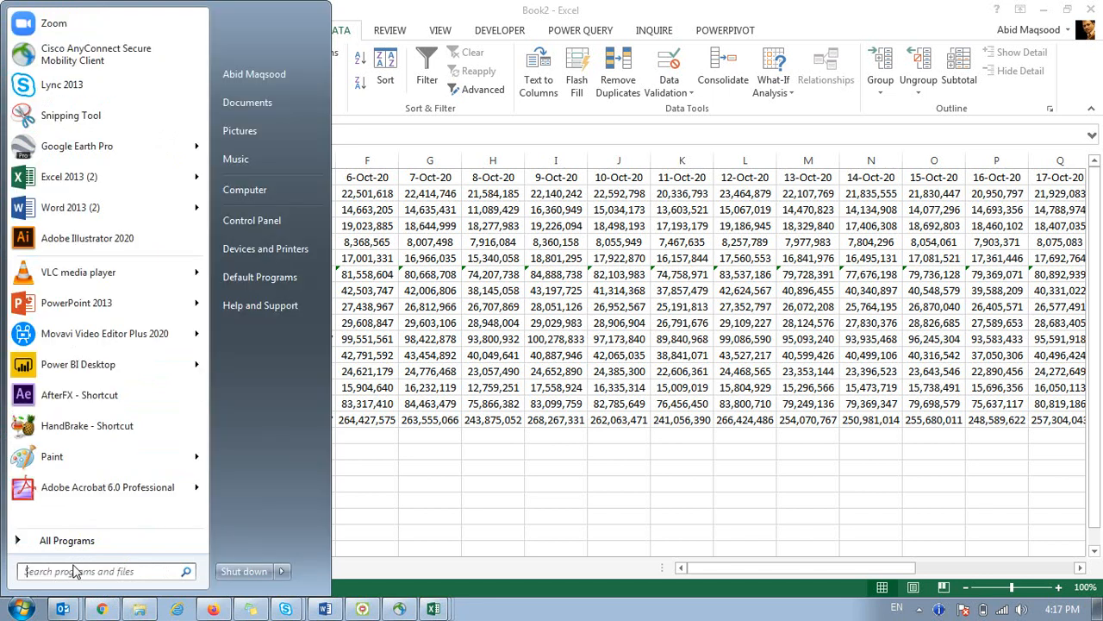
text(key)
key(Return)
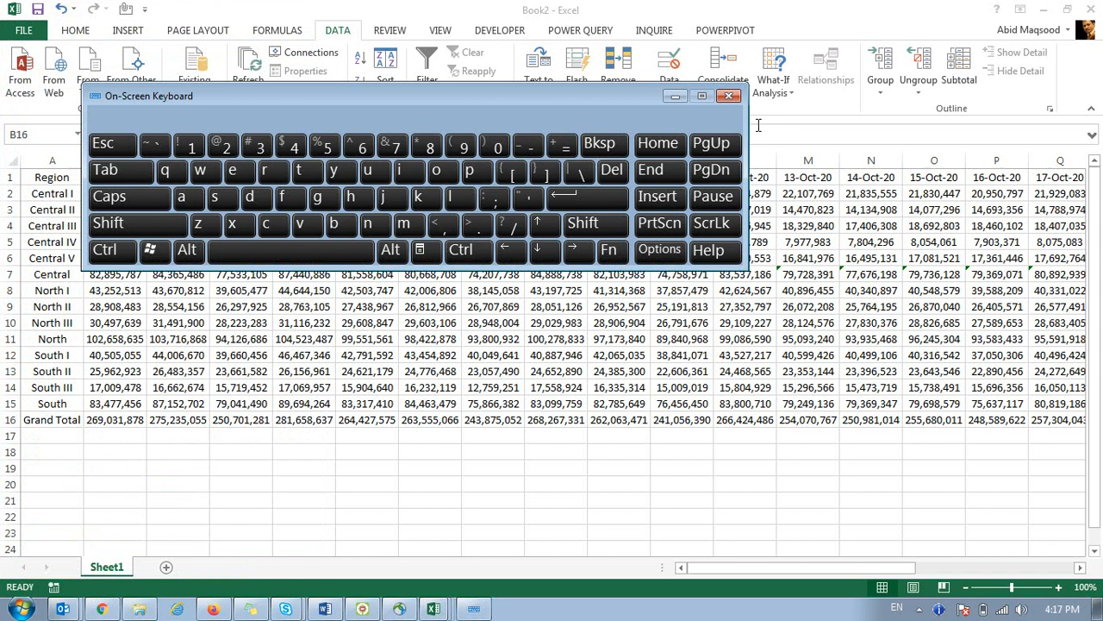
AutoSum Grand Total cell B16 as =SUM(B15,B11,B7) using the On-Screen Keyboard's Alt+=.
click(113, 421)
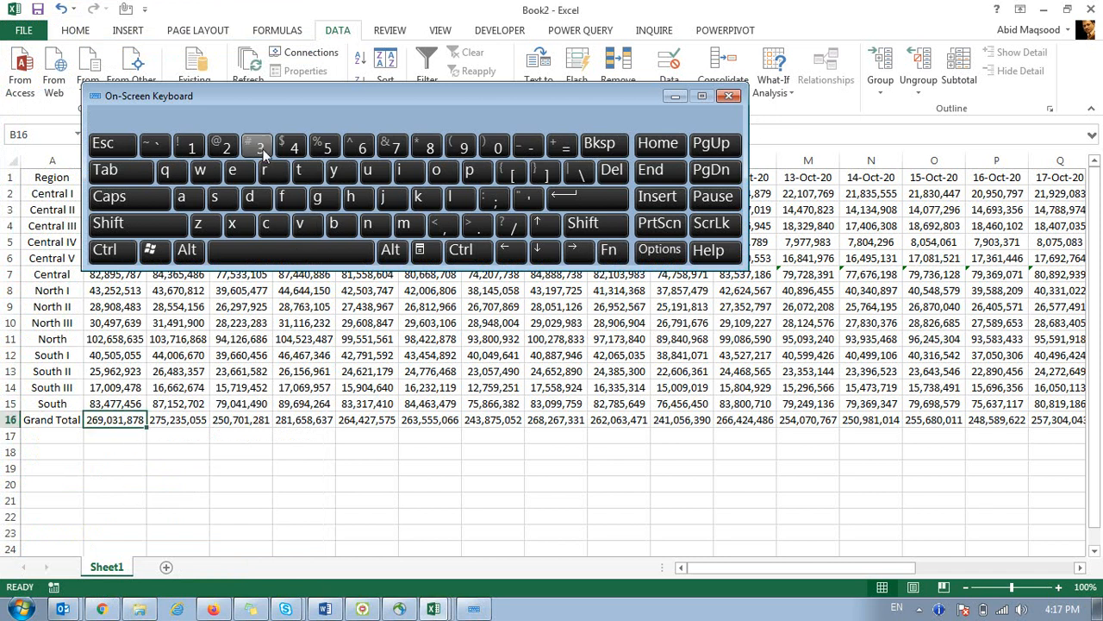
drag(248, 95, 435, 135)
click(374, 289)
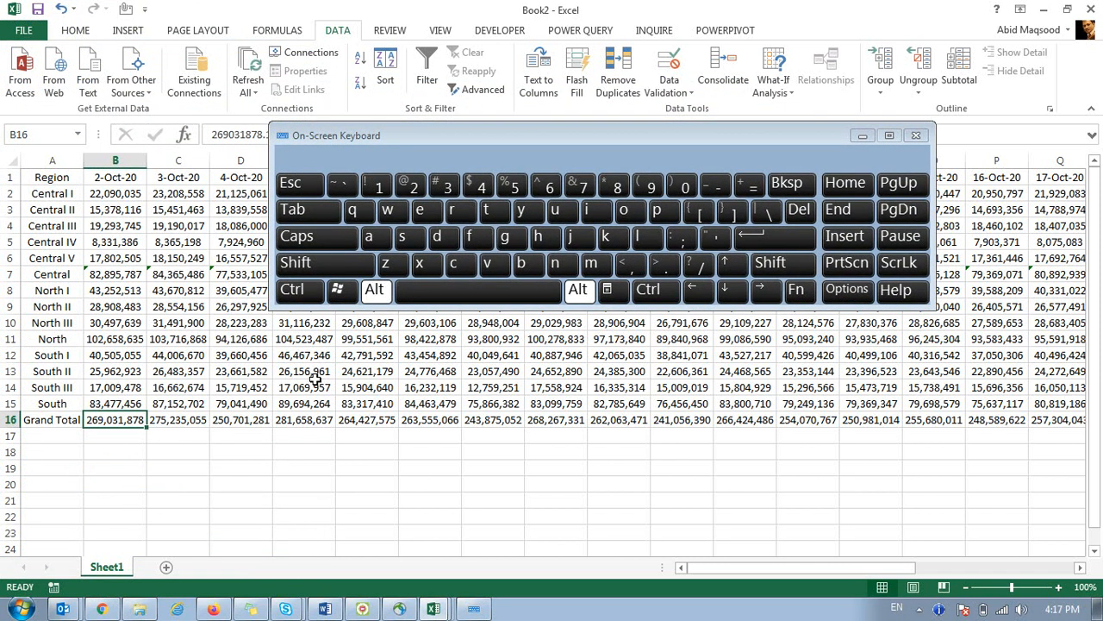
click(758, 190)
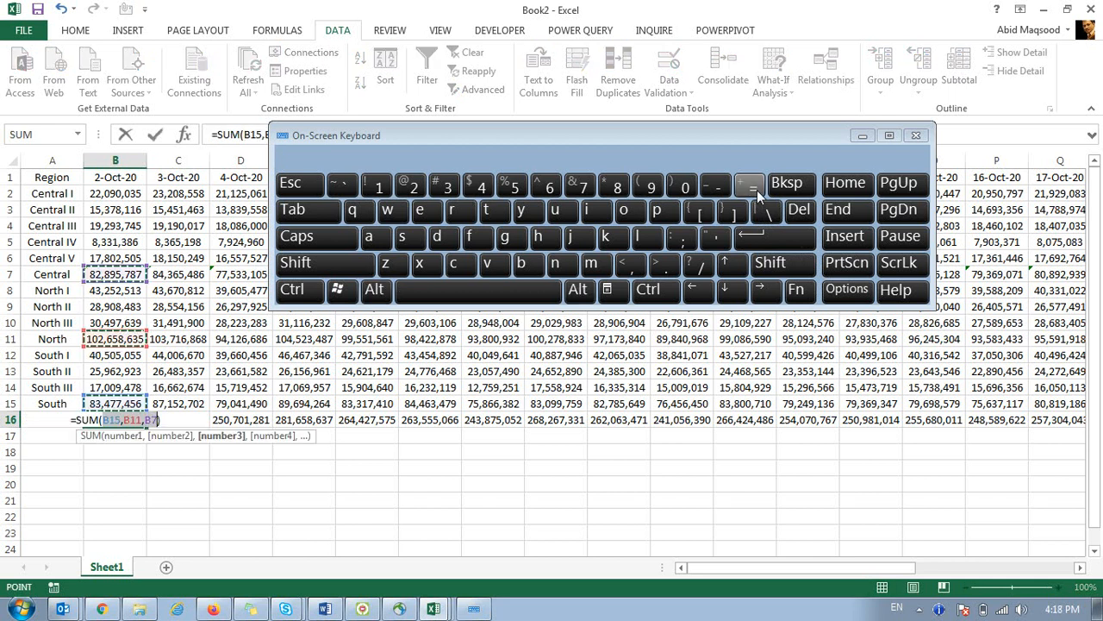
click(774, 236)
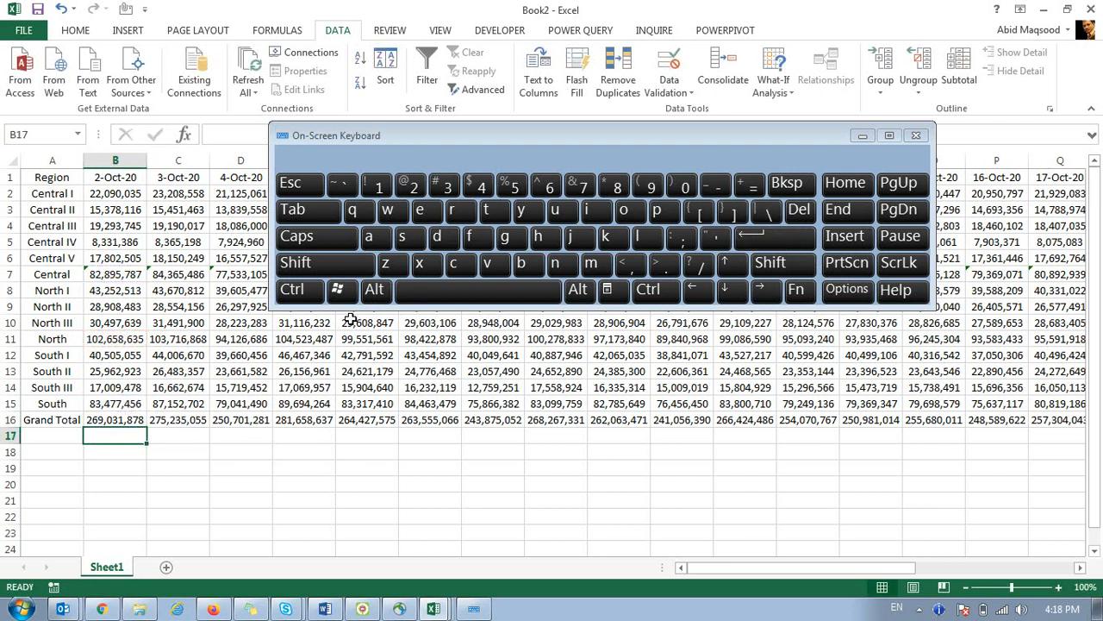
click(127, 425)
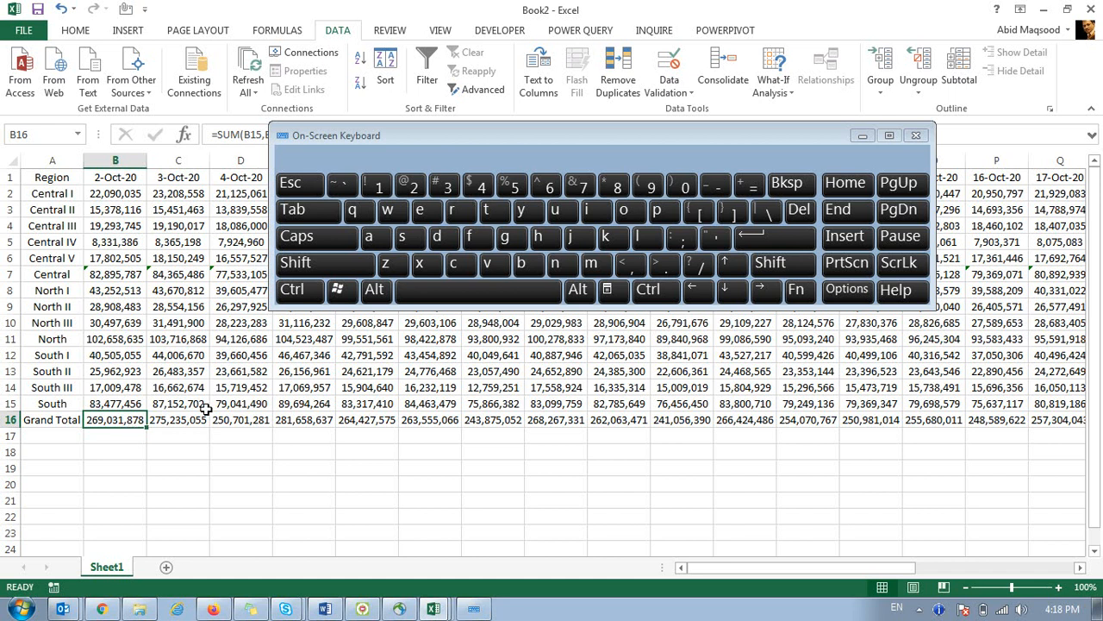
click(133, 276)
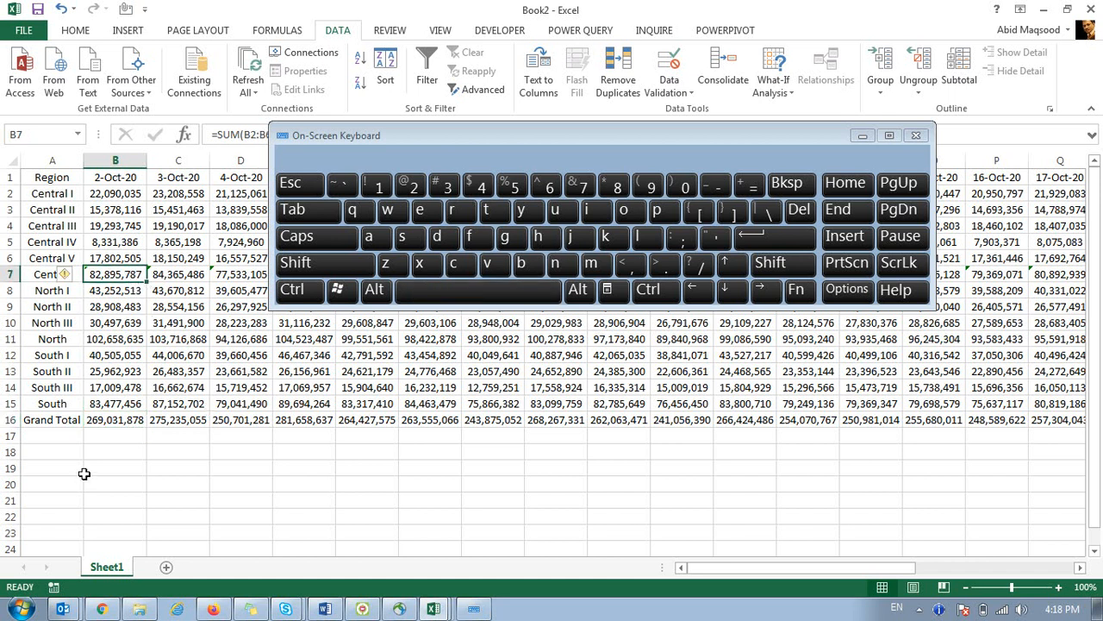
click(91, 422)
Copy the B16 Grand Total formula across every date column of row 16.
key(ctrl+c)
key(ctrl+shift)
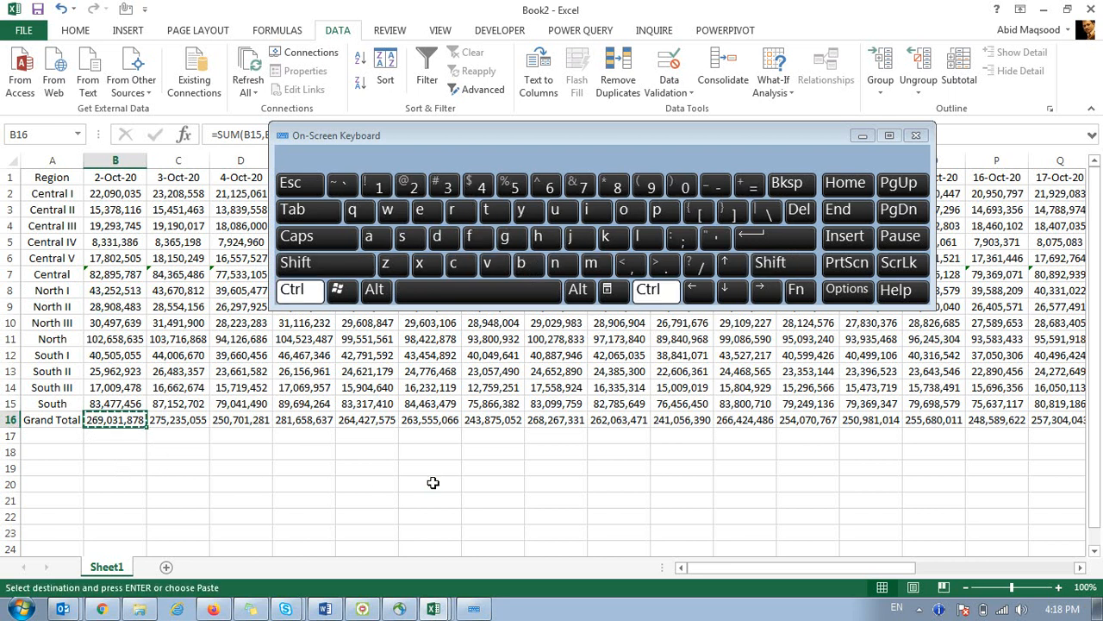
key(shift)
key(ctrl+shift+Right)
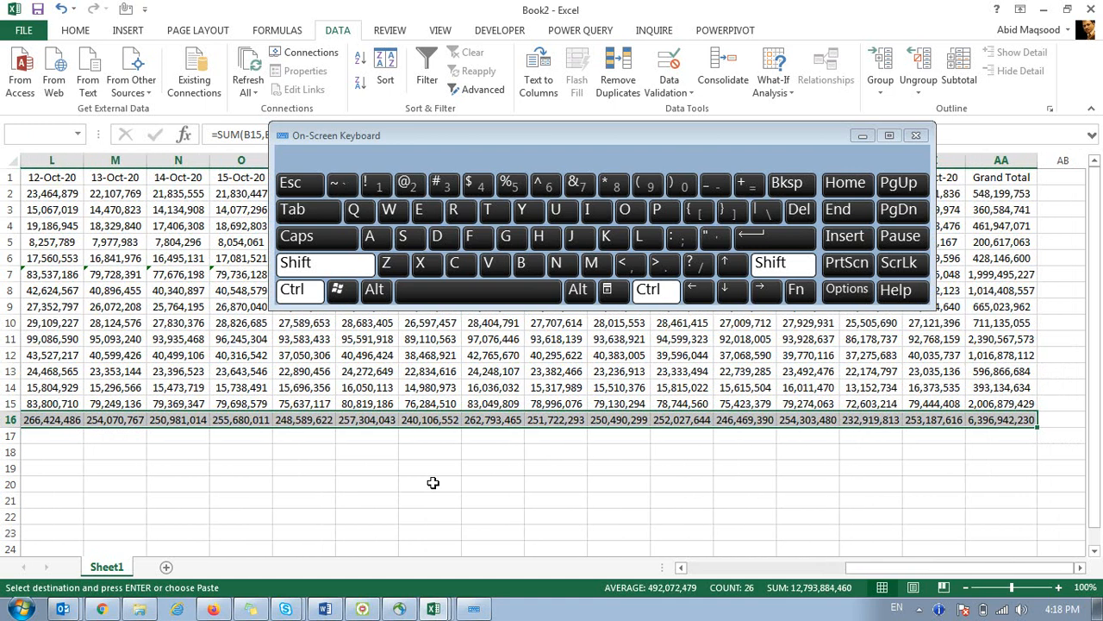
key(ctrl+v)
key(shift+BackSpace)
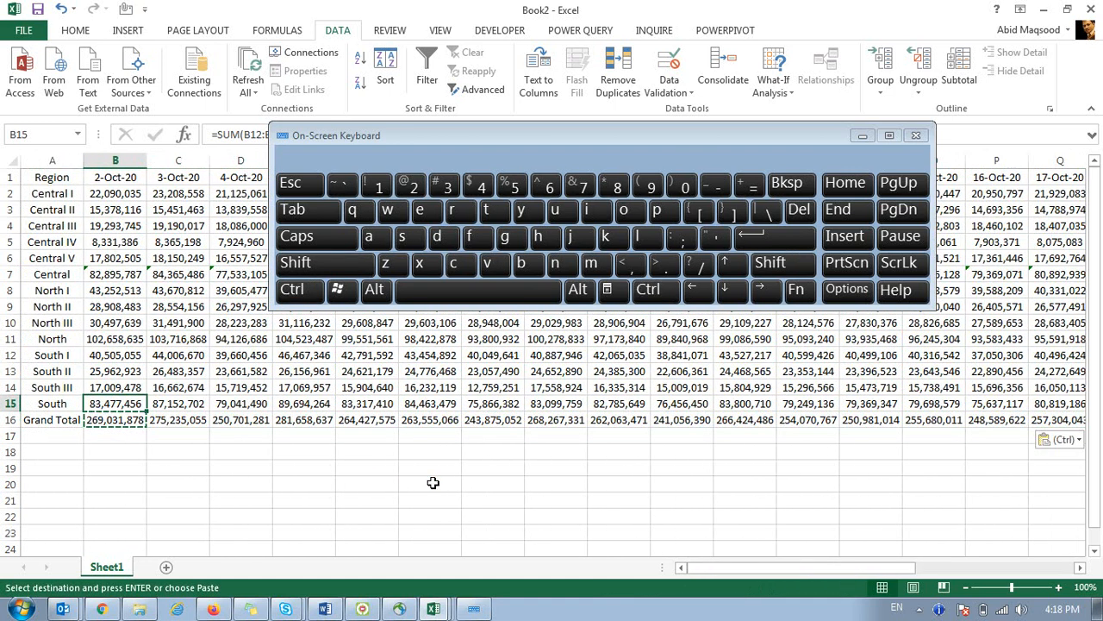
key(Escape)
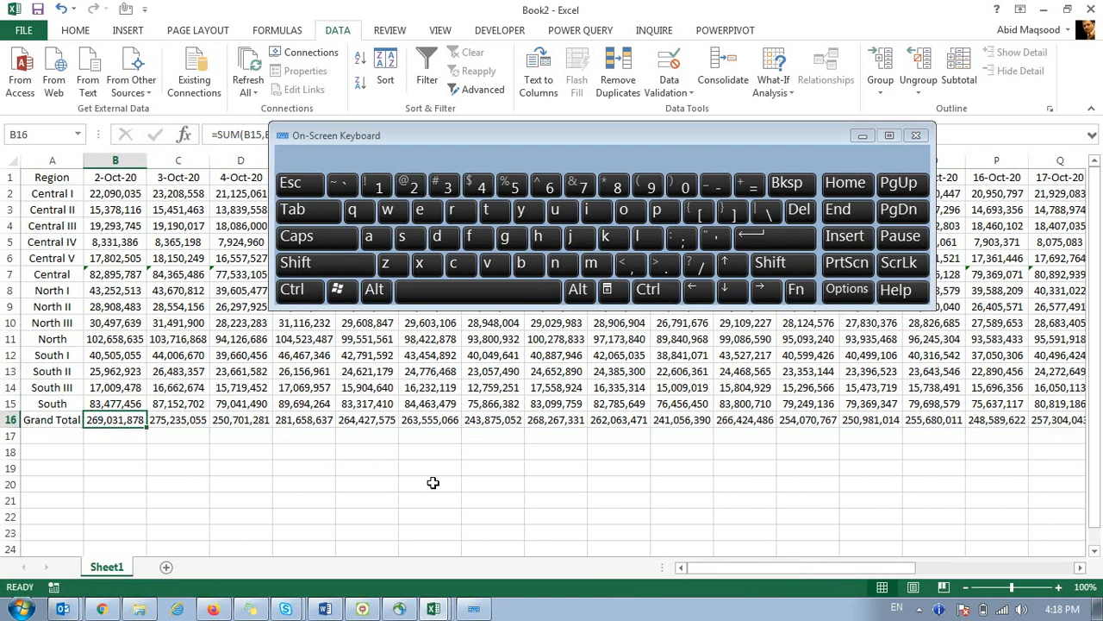
key(Right)
key(ctrl)
key(shift)
key(ctrl)
key(ctrl)
key(ctrl)
key(ctrl)
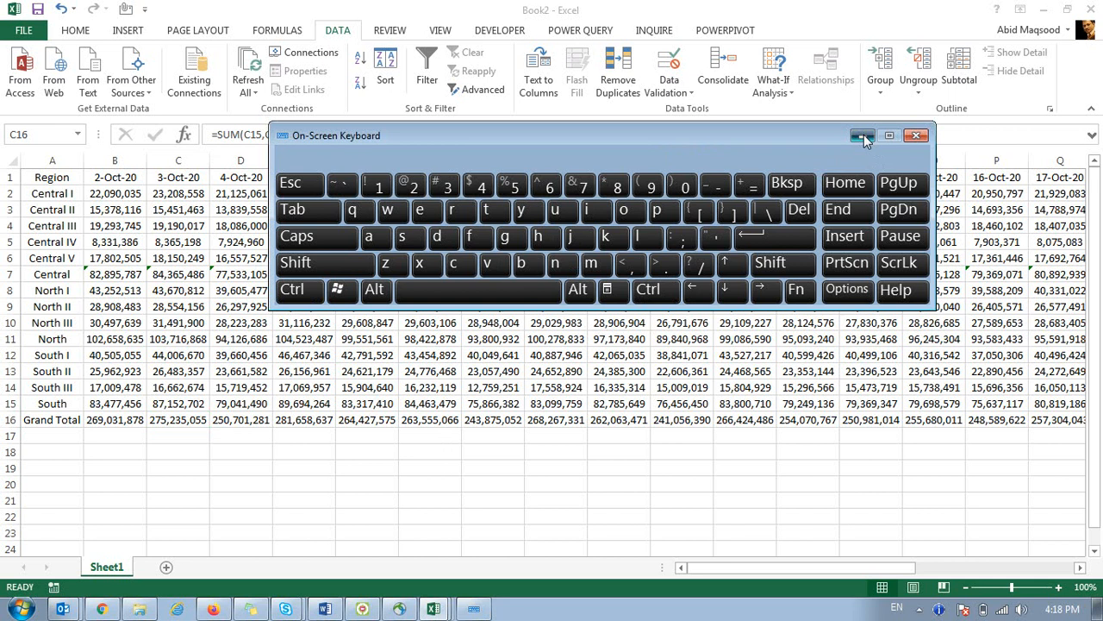
click(863, 136)
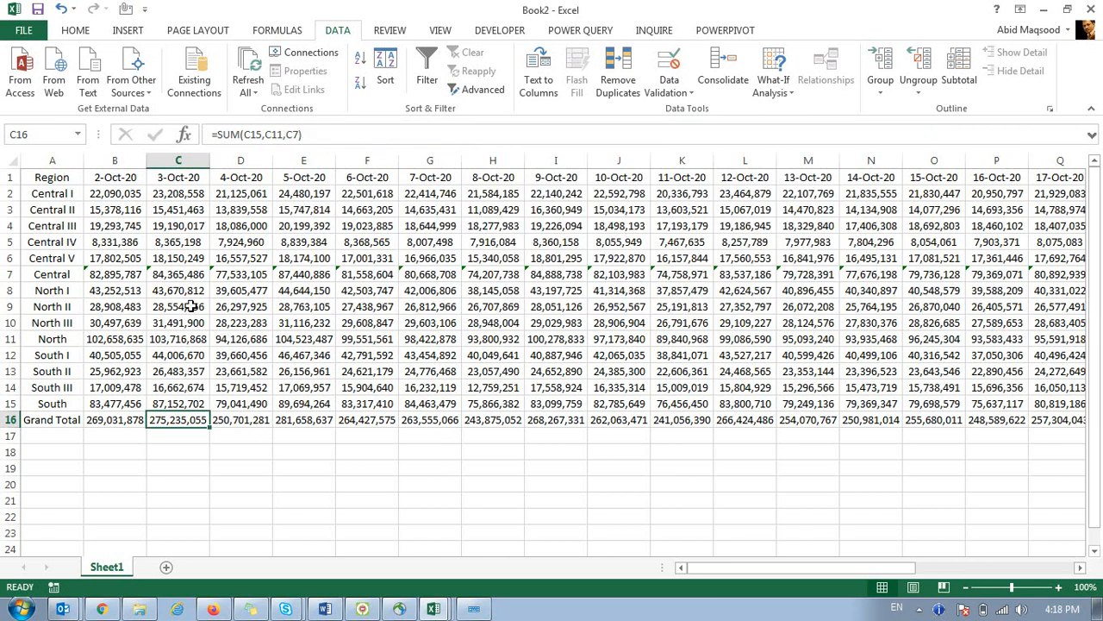
Bold rows 7, 11, 15 and 16 for Central, North, South and Grand Total.
click(7, 274)
key(ctrl+b)
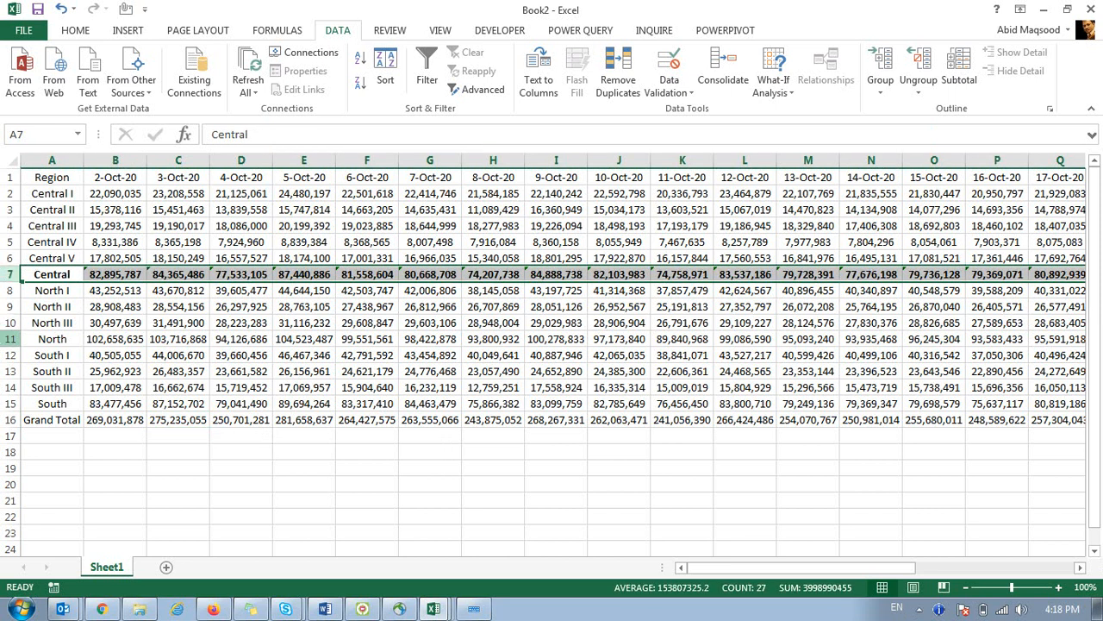
click(9, 339)
key(ctrl+b)
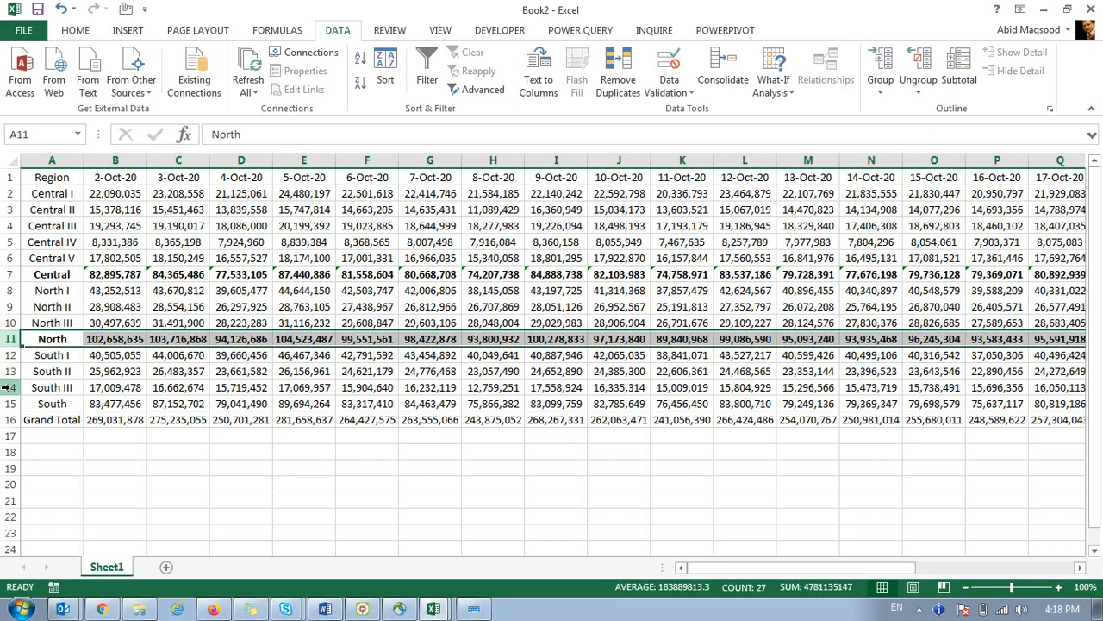
click(8, 403)
key(ctrl+b)
click(7, 419)
key(ctrl+b)
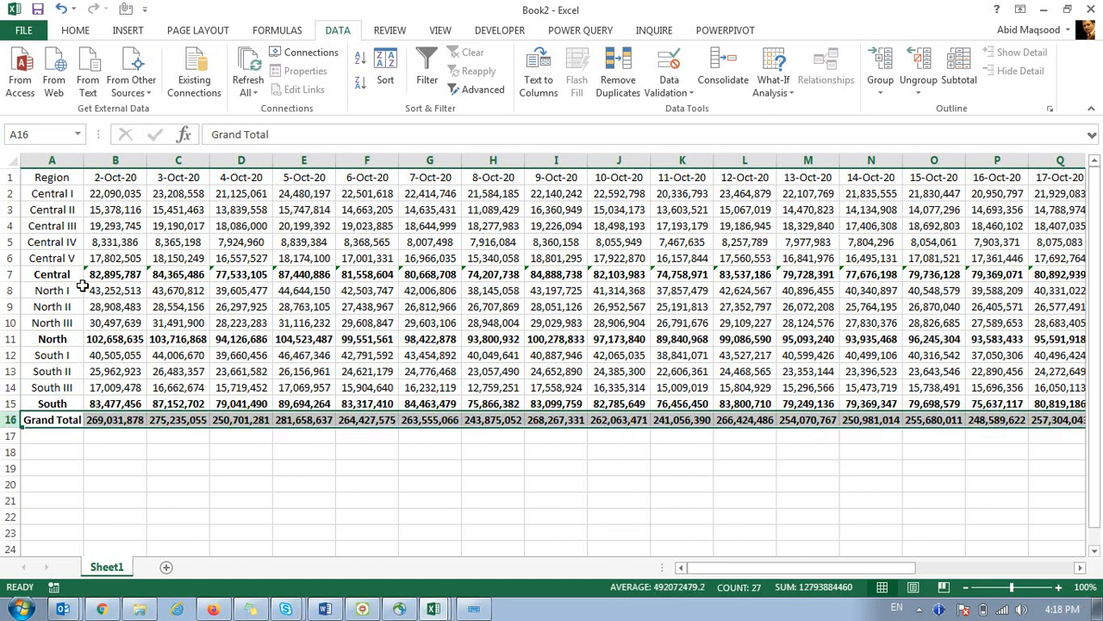
click(60, 290)
drag(12, 194, 15, 252)
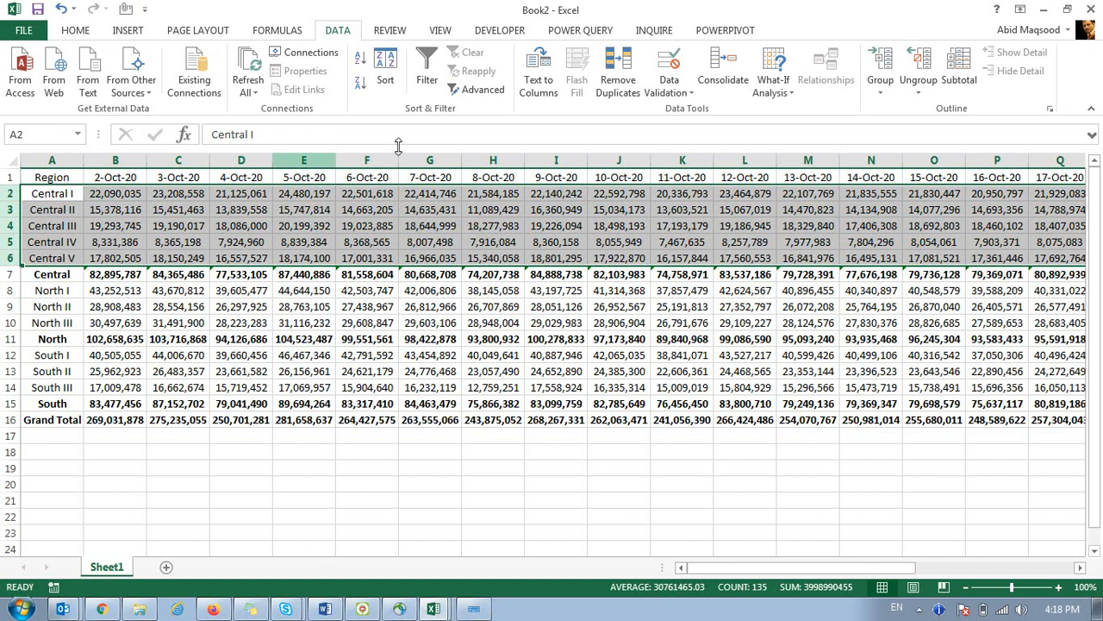
Group and collapse detail rows 2–6, 8–10 and 12–14 under their region totals.
click(879, 73)
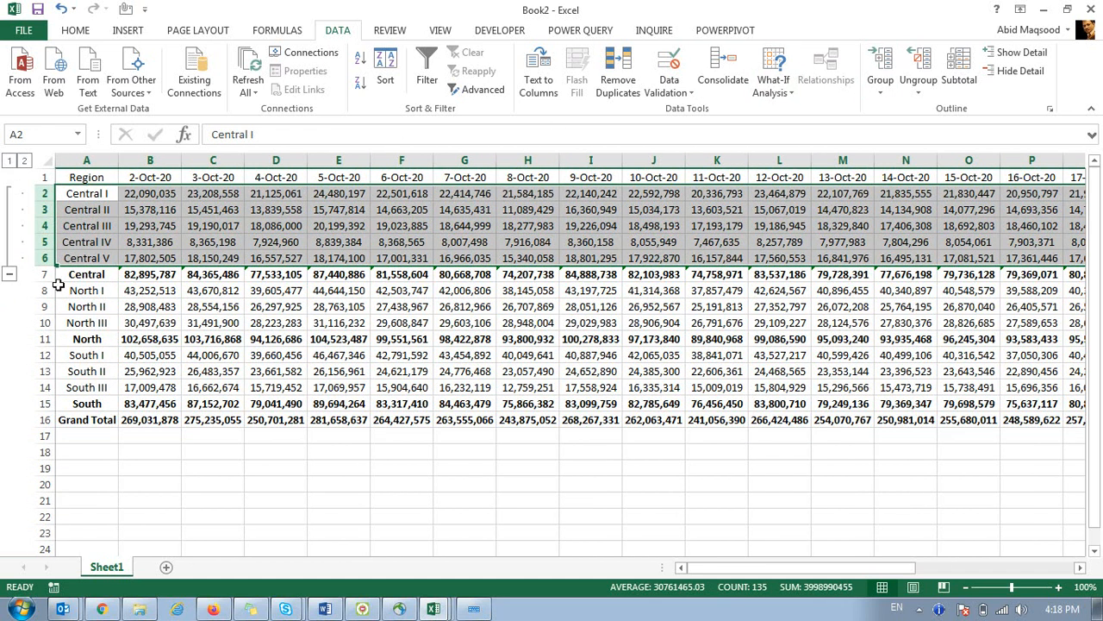
click(10, 276)
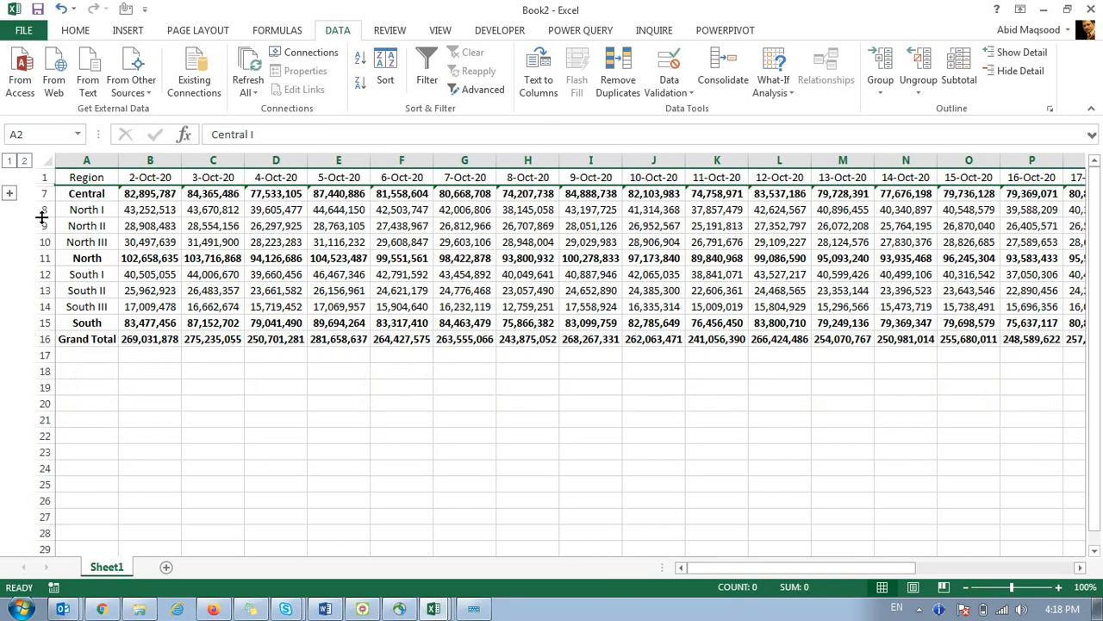
drag(42, 210, 42, 242)
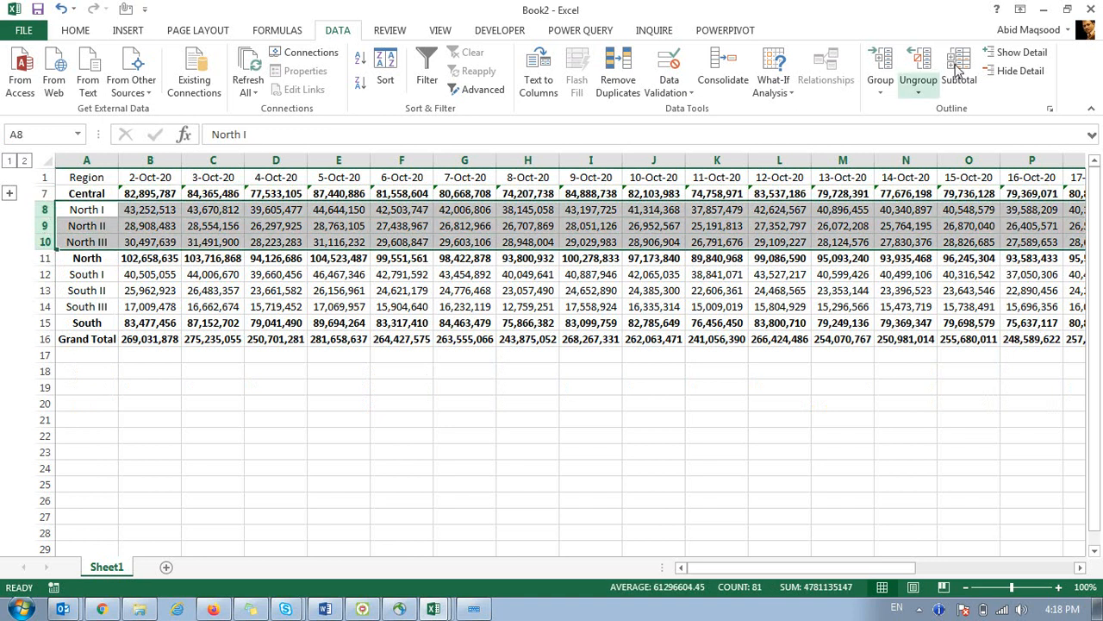
click(879, 62)
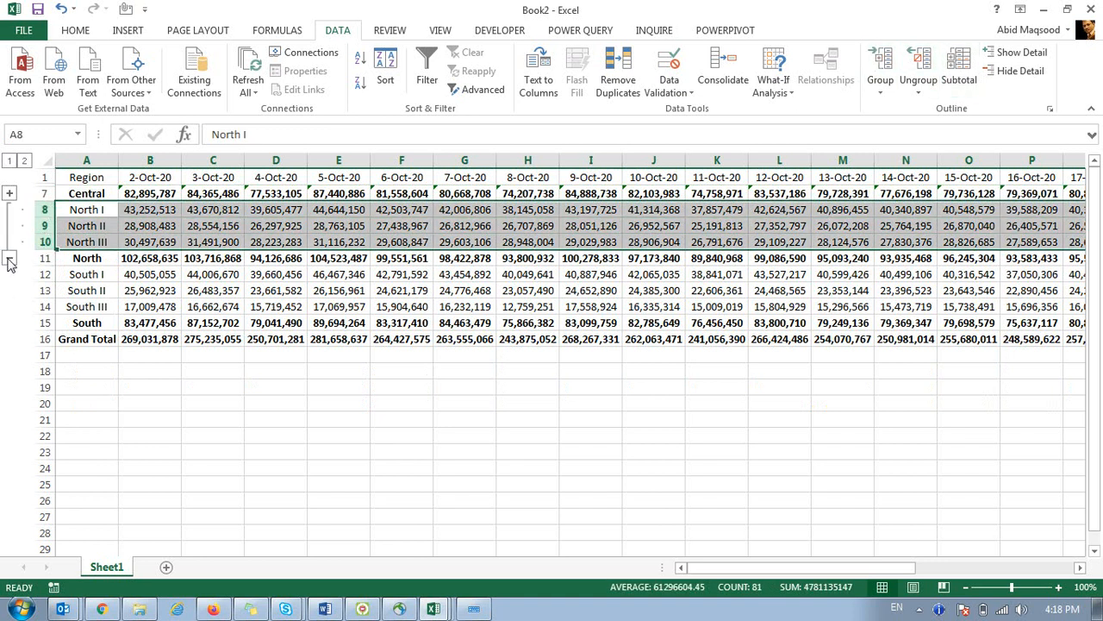
click(10, 259)
drag(44, 226, 44, 259)
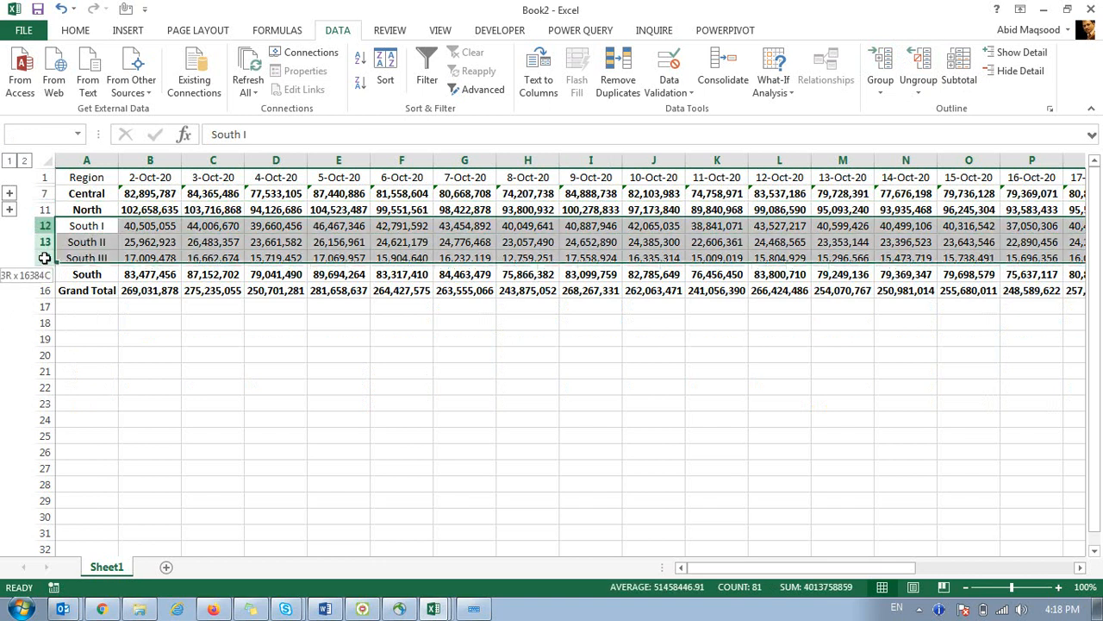
click(880, 64)
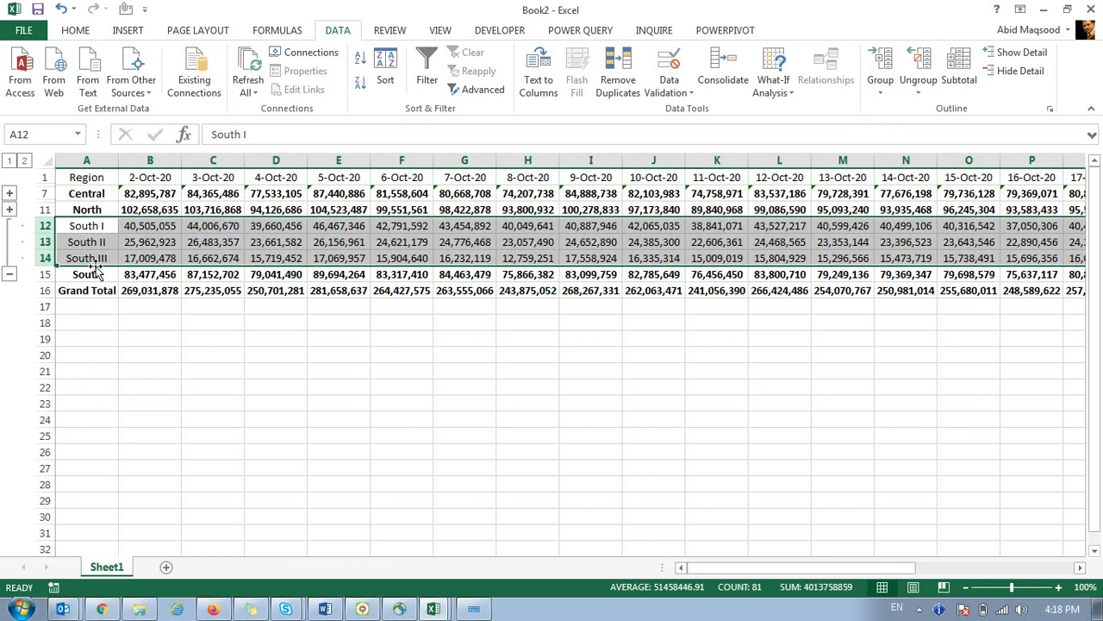
click(9, 274)
click(206, 290)
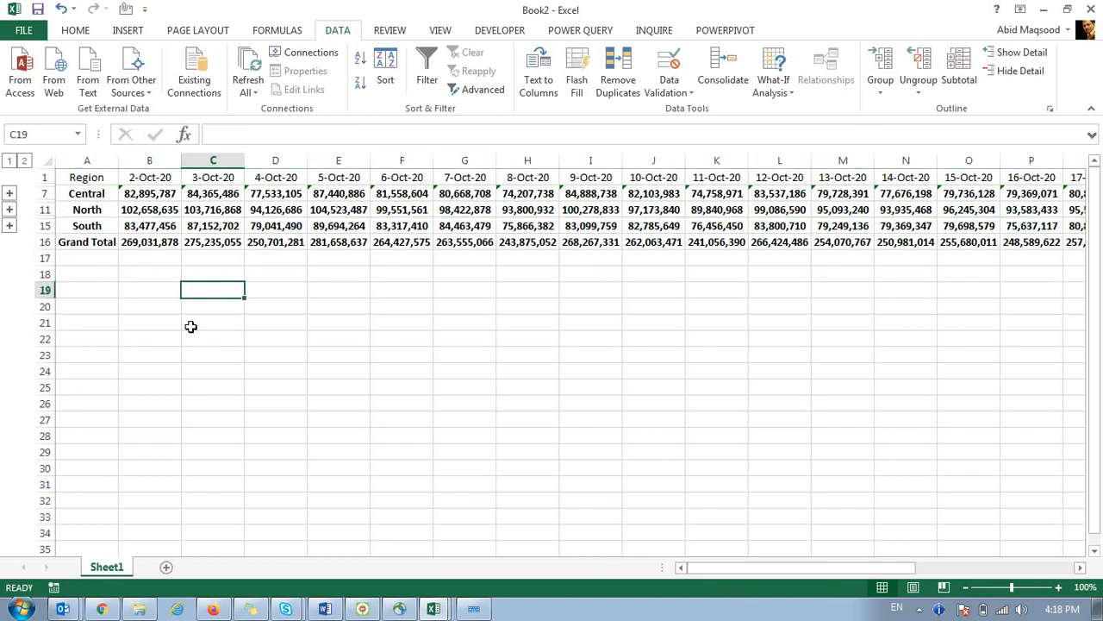
Group and collapse the date columns B:G, H:N, O:U and V:Z.
drag(150, 161, 448, 158)
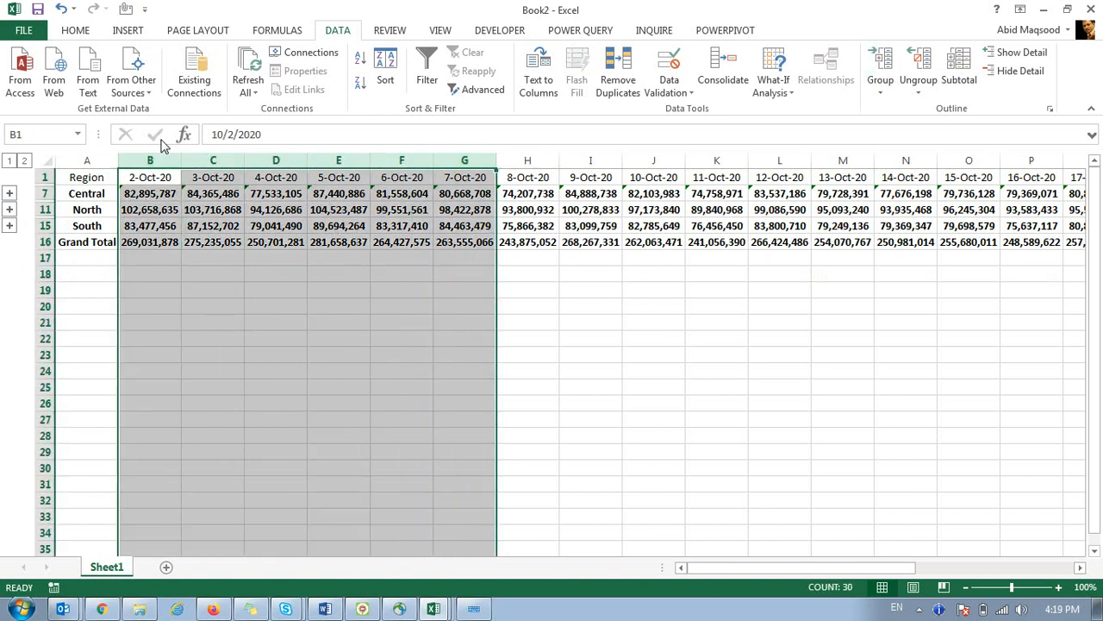
click(881, 73)
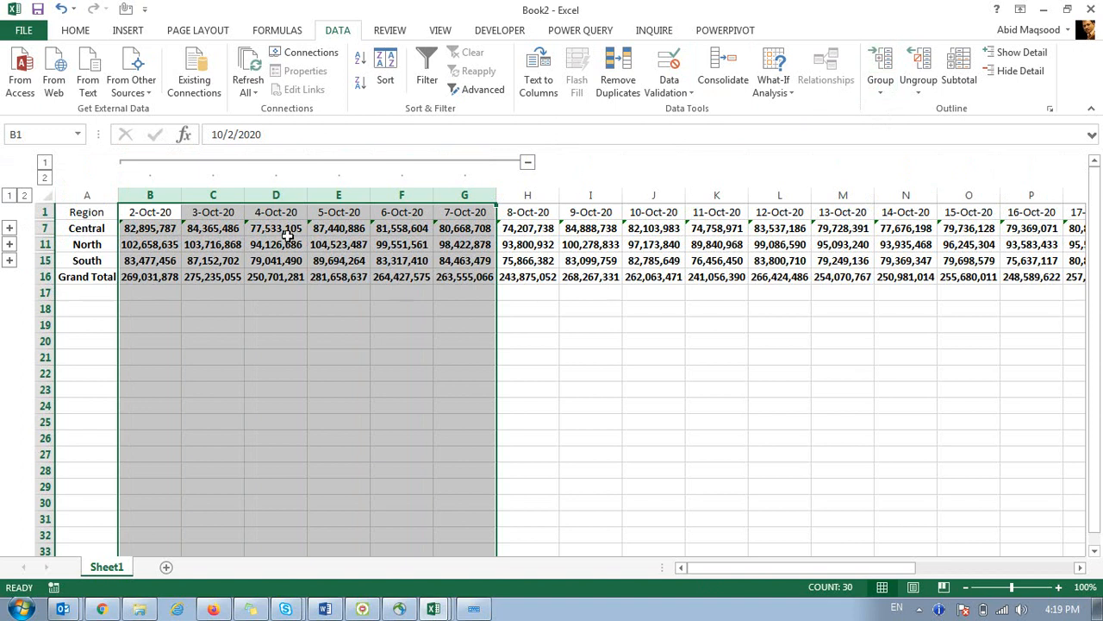
click(529, 163)
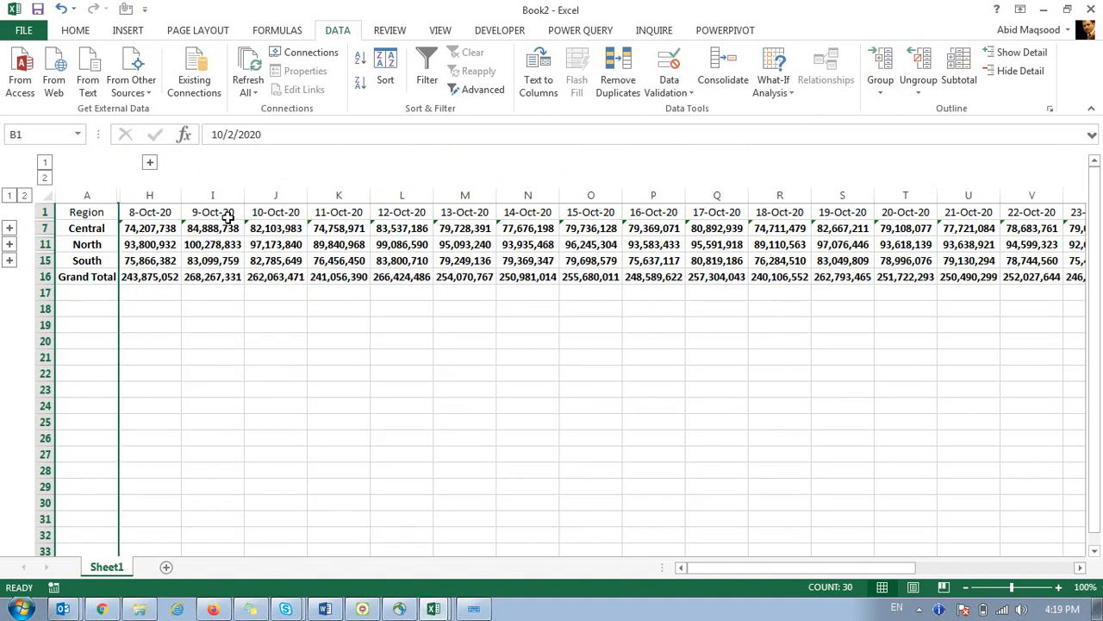
drag(149, 195, 542, 192)
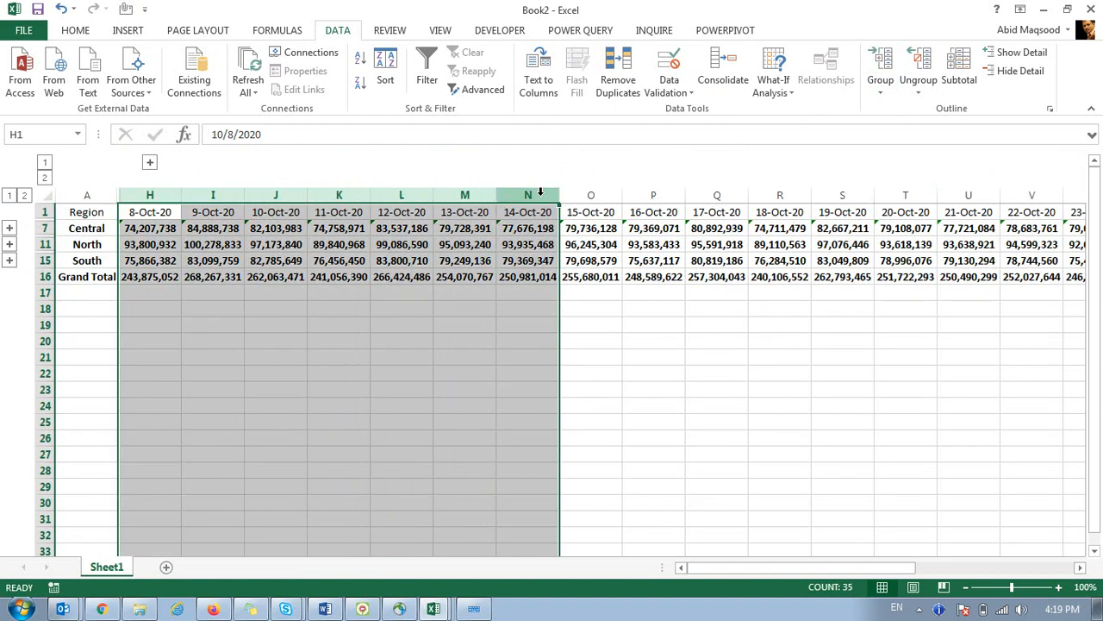
click(881, 61)
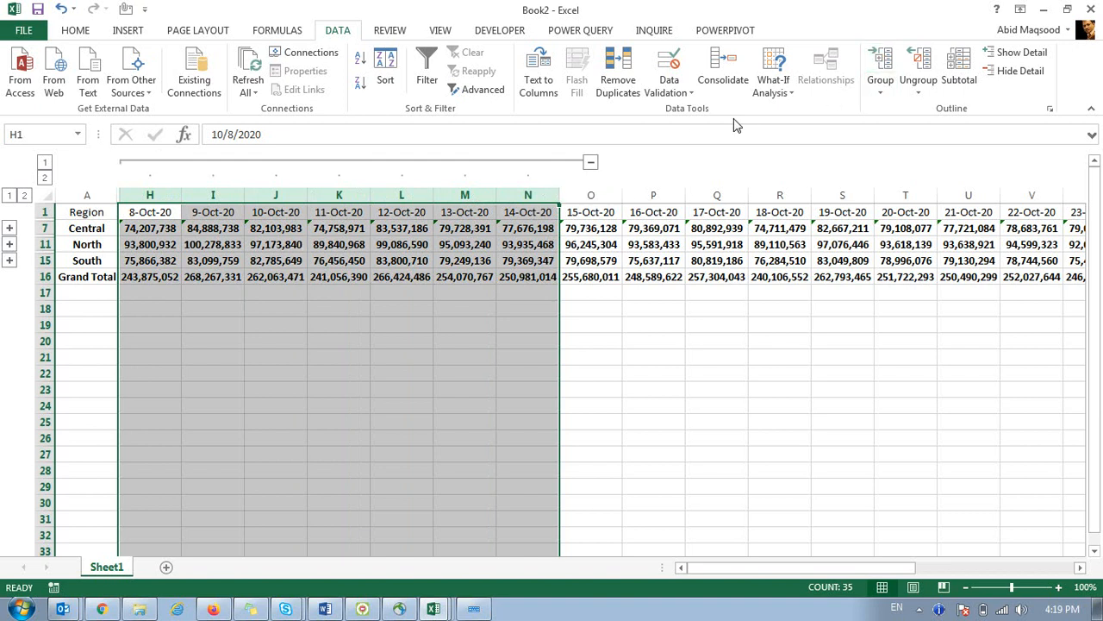
click(590, 162)
drag(150, 195, 527, 197)
click(881, 61)
click(591, 162)
drag(153, 195, 423, 197)
click(881, 61)
click(469, 162)
click(192, 371)
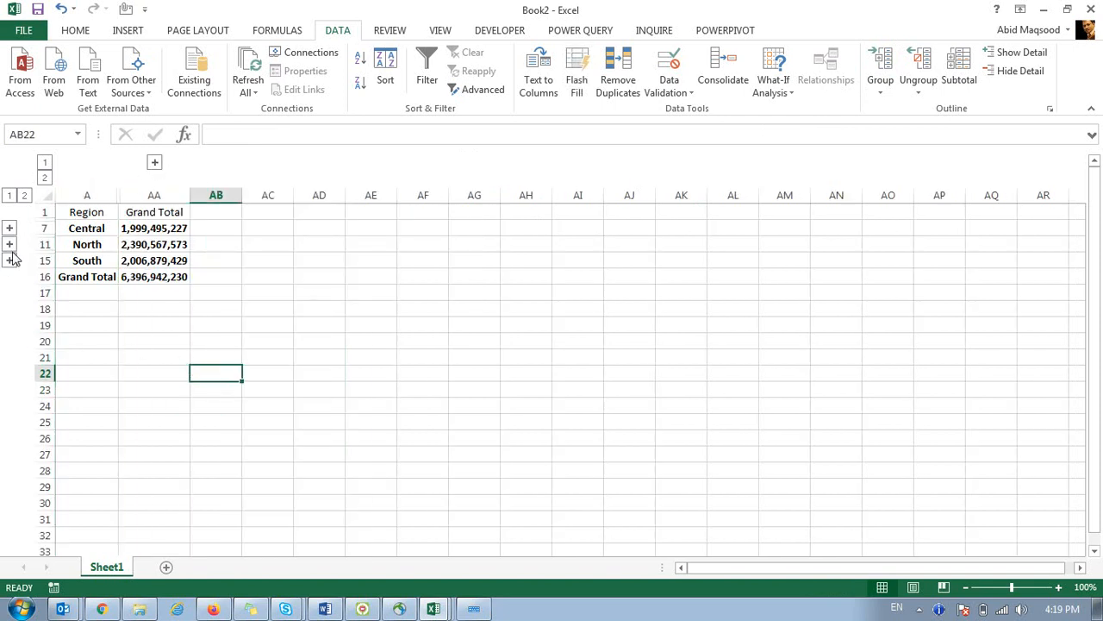
Switch row and column outline levels to expand and collapse region details and daily dates.
click(24, 197)
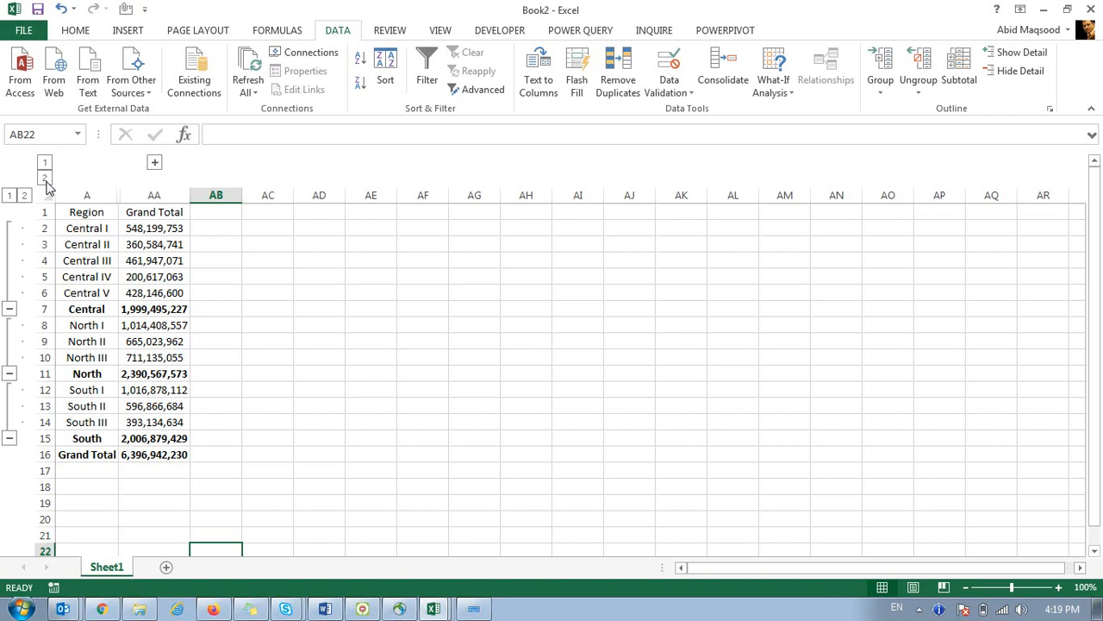
click(45, 179)
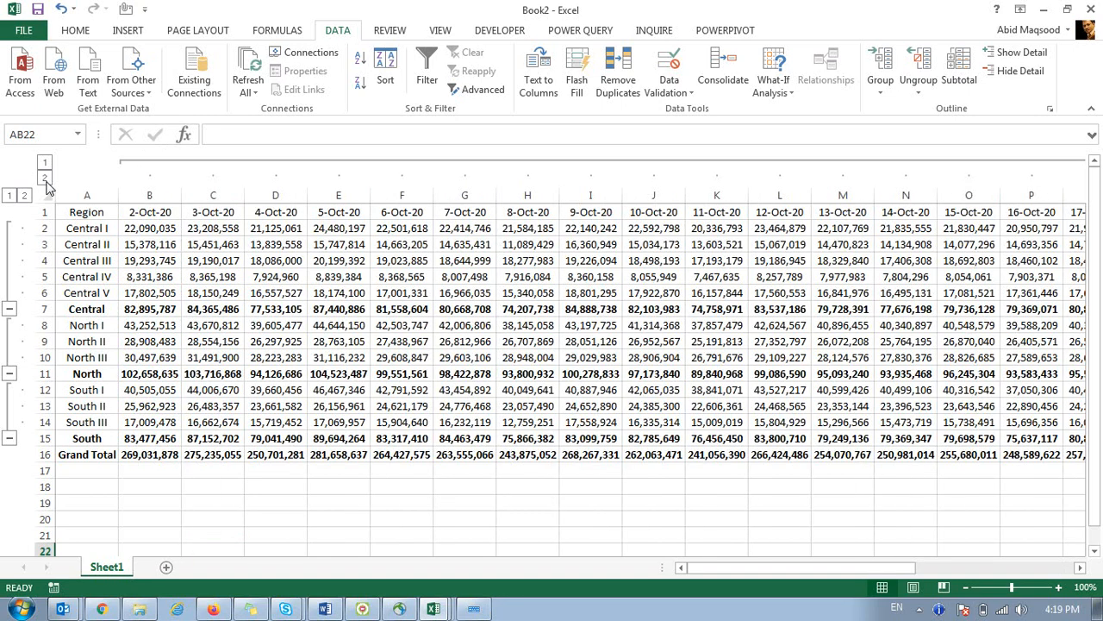
click(45, 163)
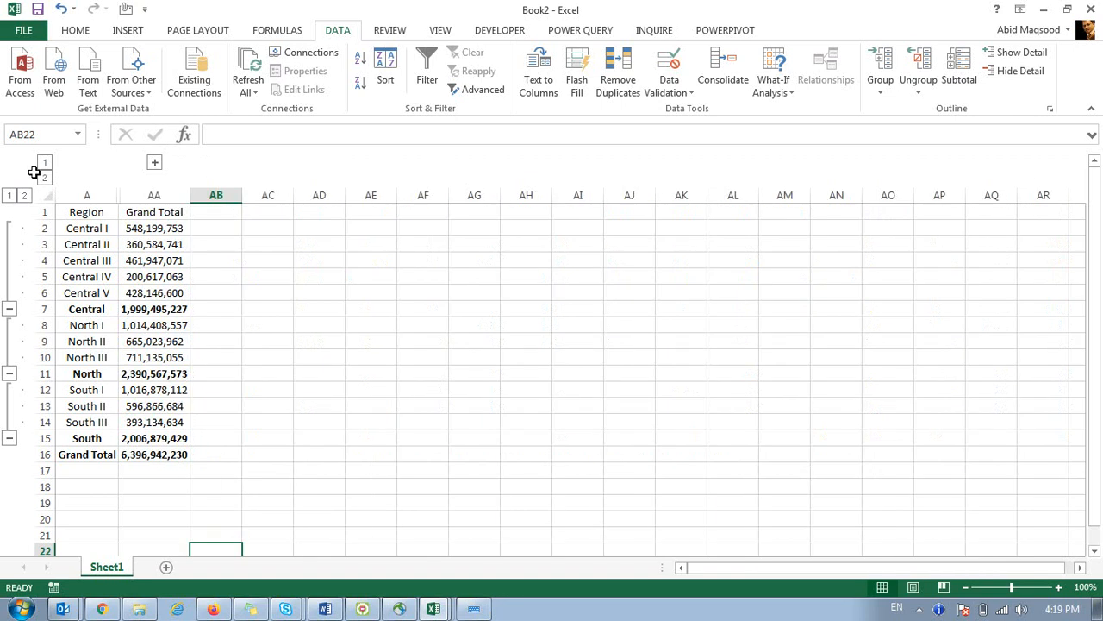
click(9, 194)
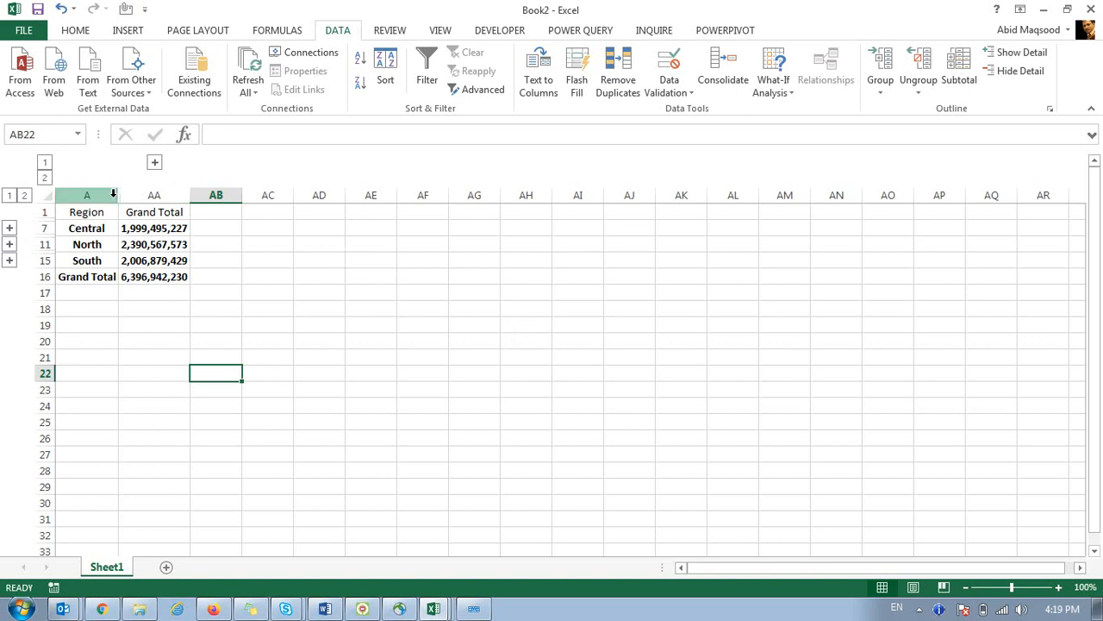
click(155, 162)
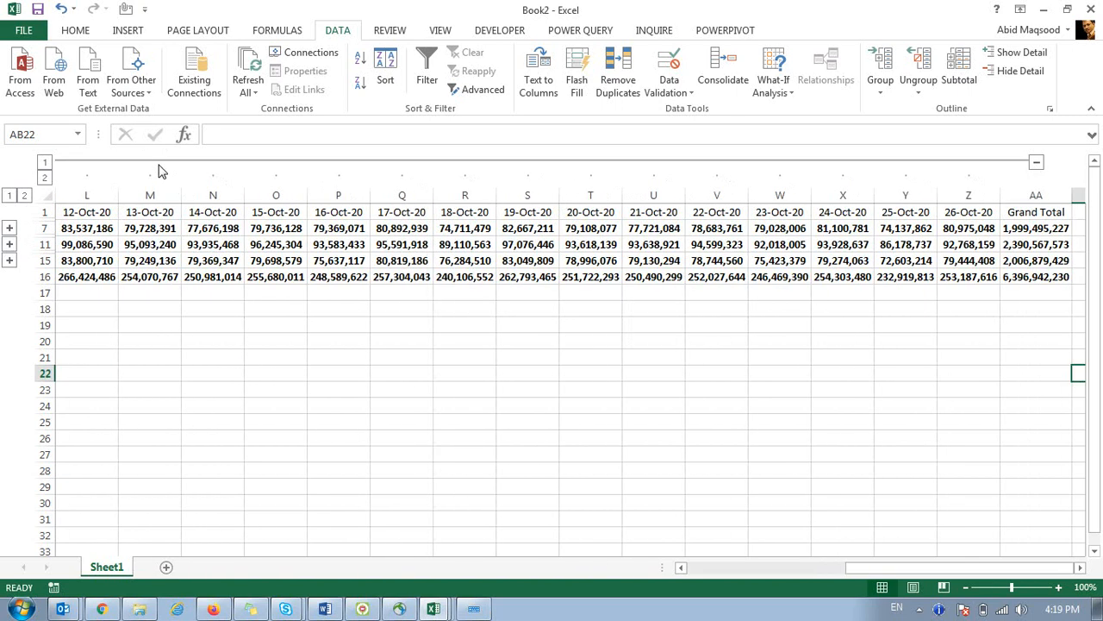
click(44, 162)
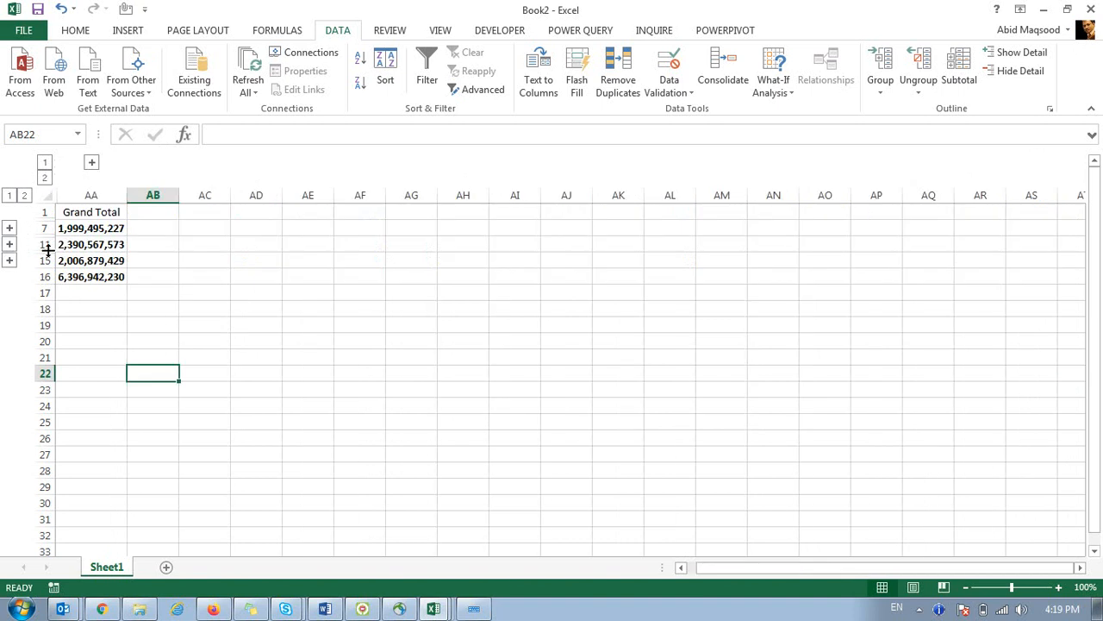
drag(707, 569, 162, 441)
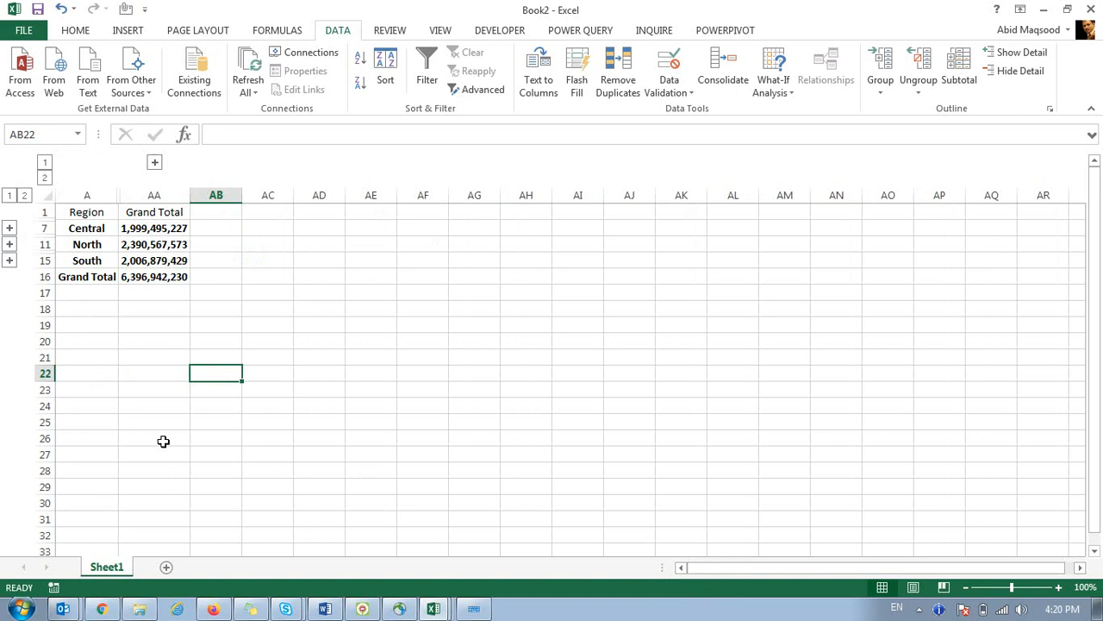
Expand and collapse the Central and North groups, ending on region-total rows only.
click(10, 228)
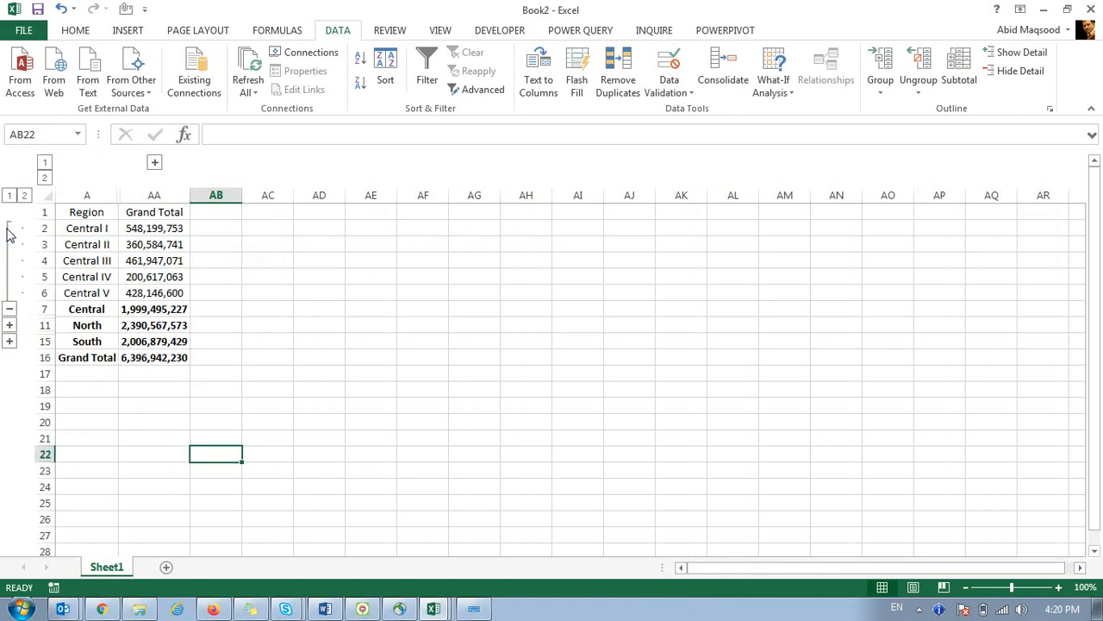
click(10, 324)
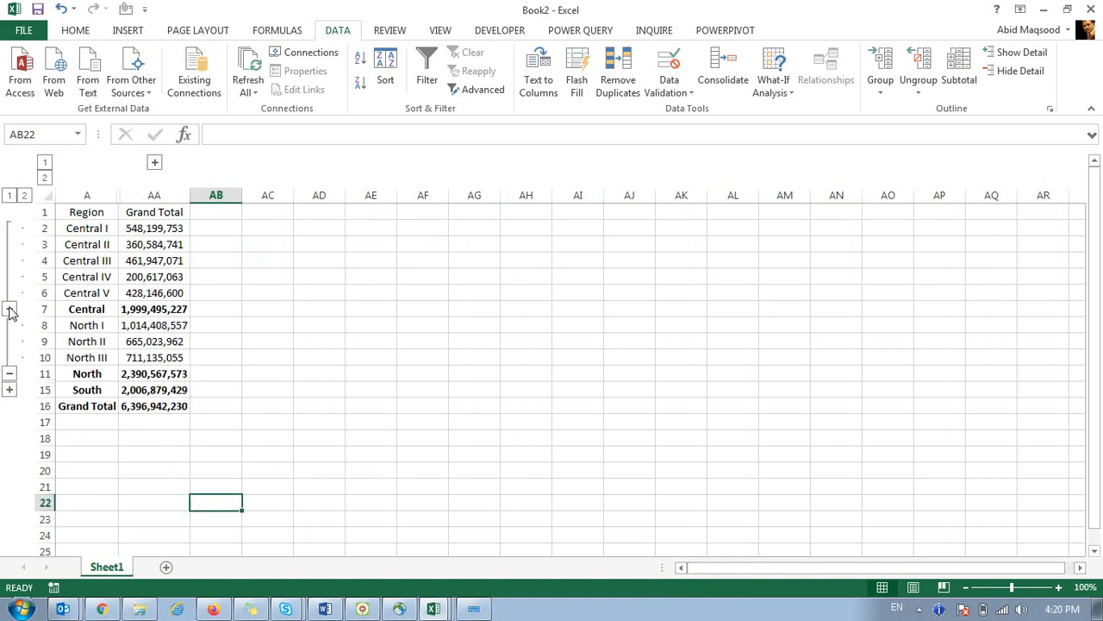
click(10, 309)
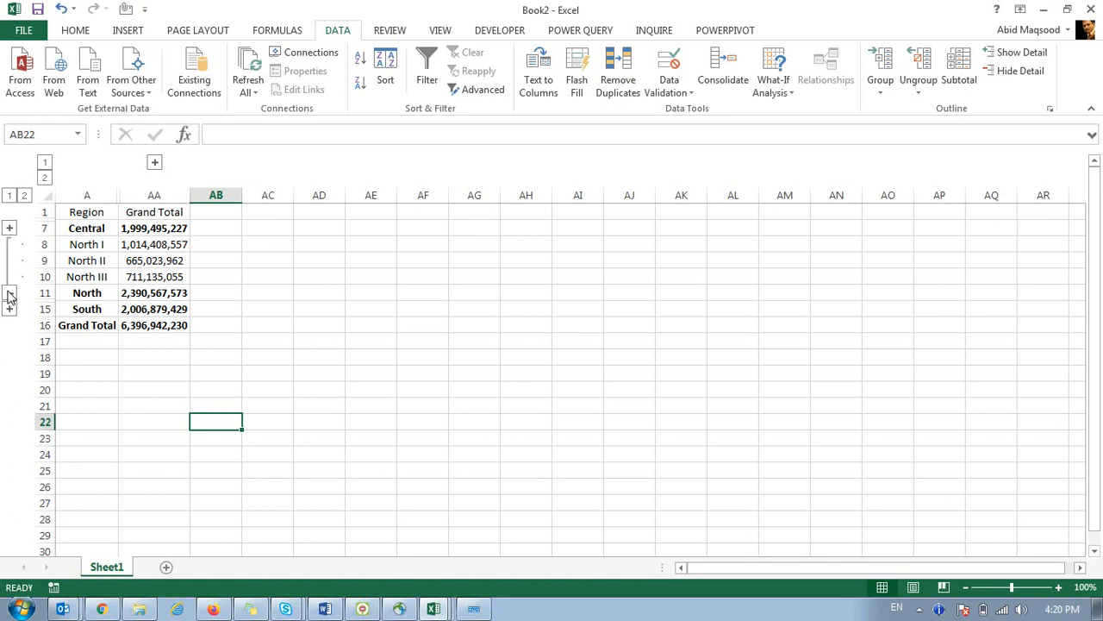
click(10, 293)
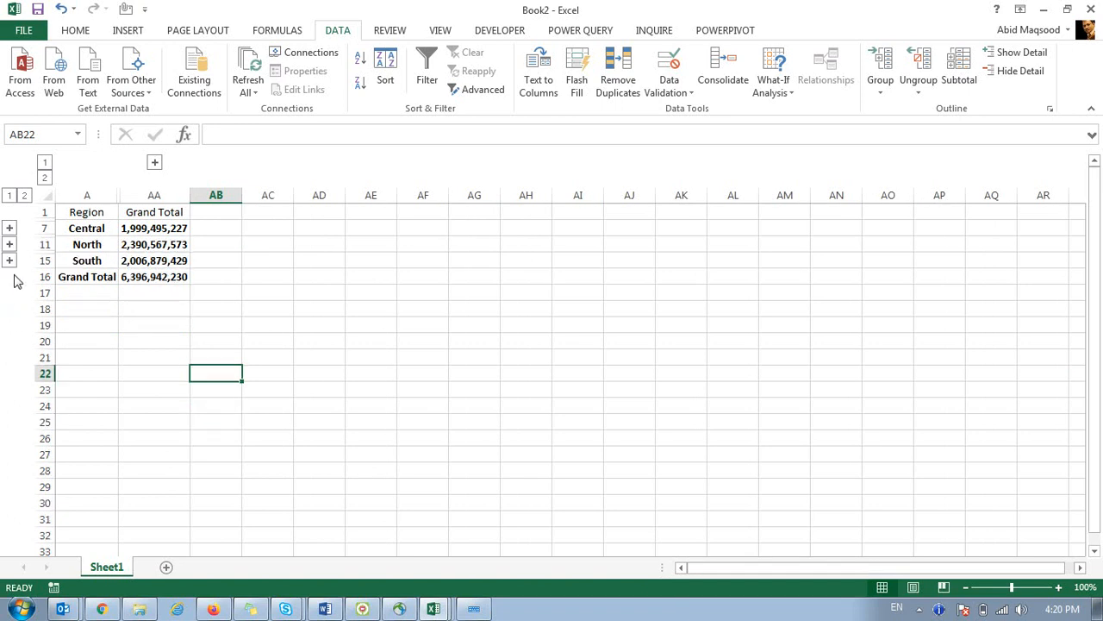
click(24, 196)
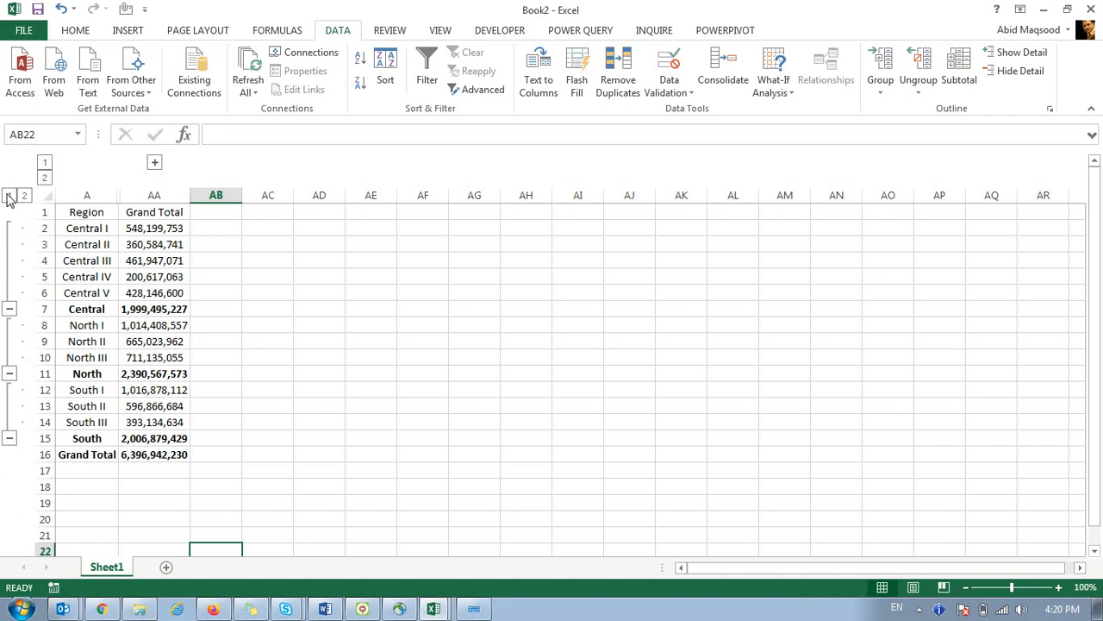
click(8, 196)
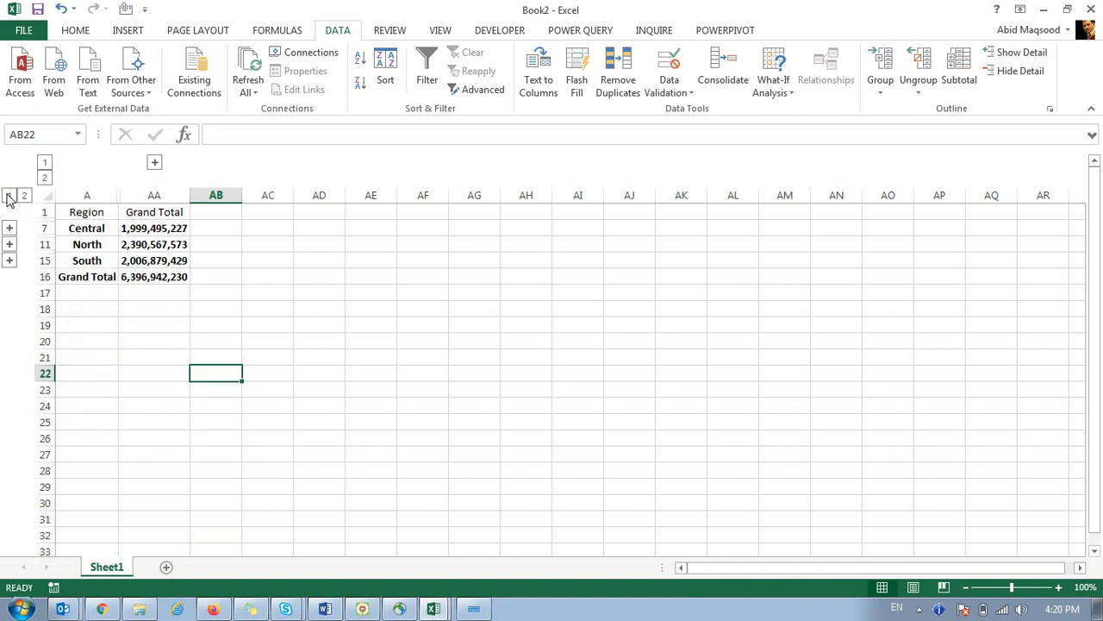
click(45, 178)
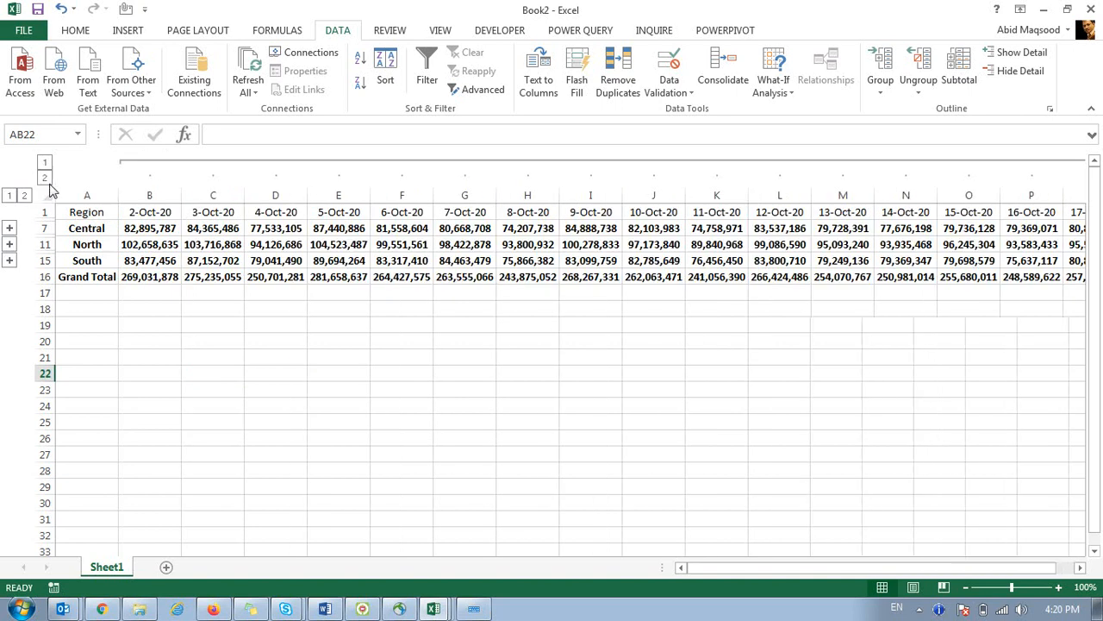
click(45, 162)
Select the whole sheet and ungroup both the rows and the columns.
click(47, 196)
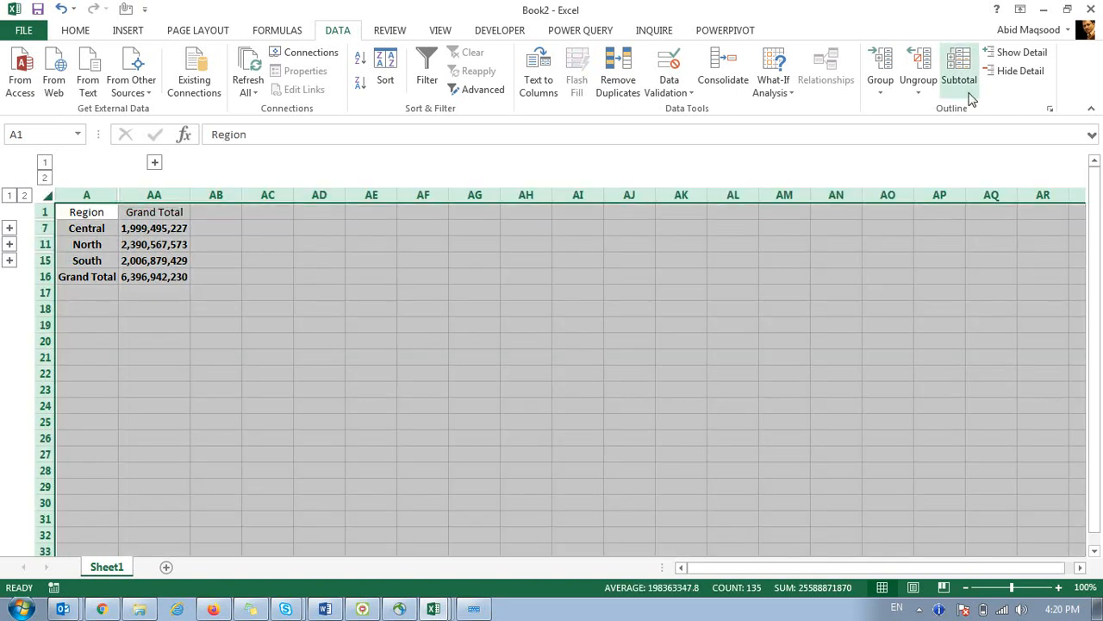
click(923, 92)
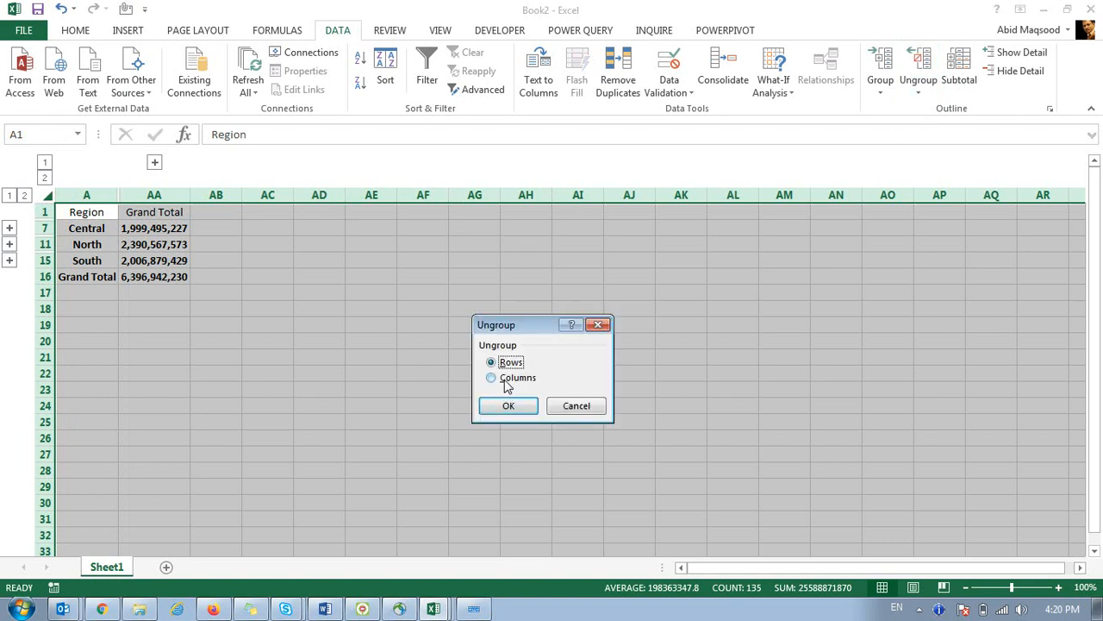
click(506, 406)
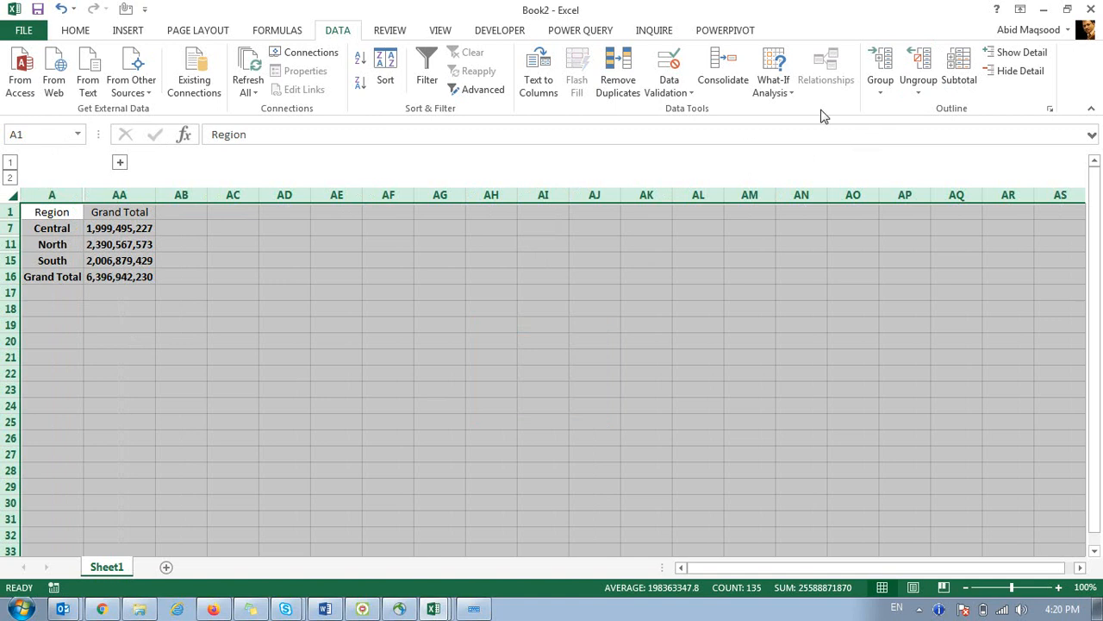
click(923, 77)
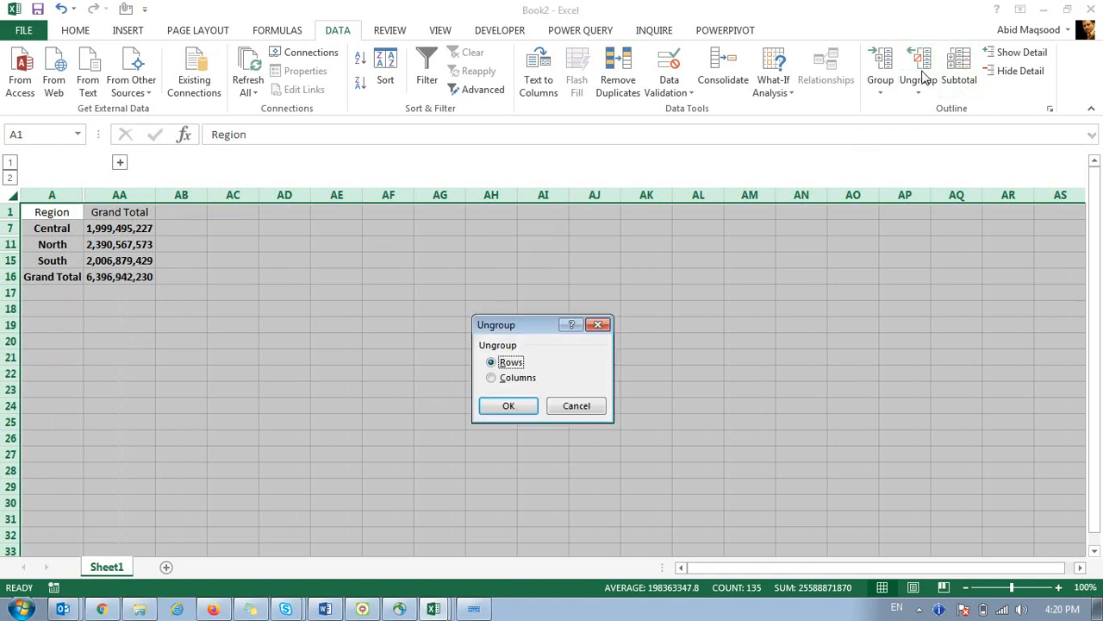
click(510, 379)
click(508, 406)
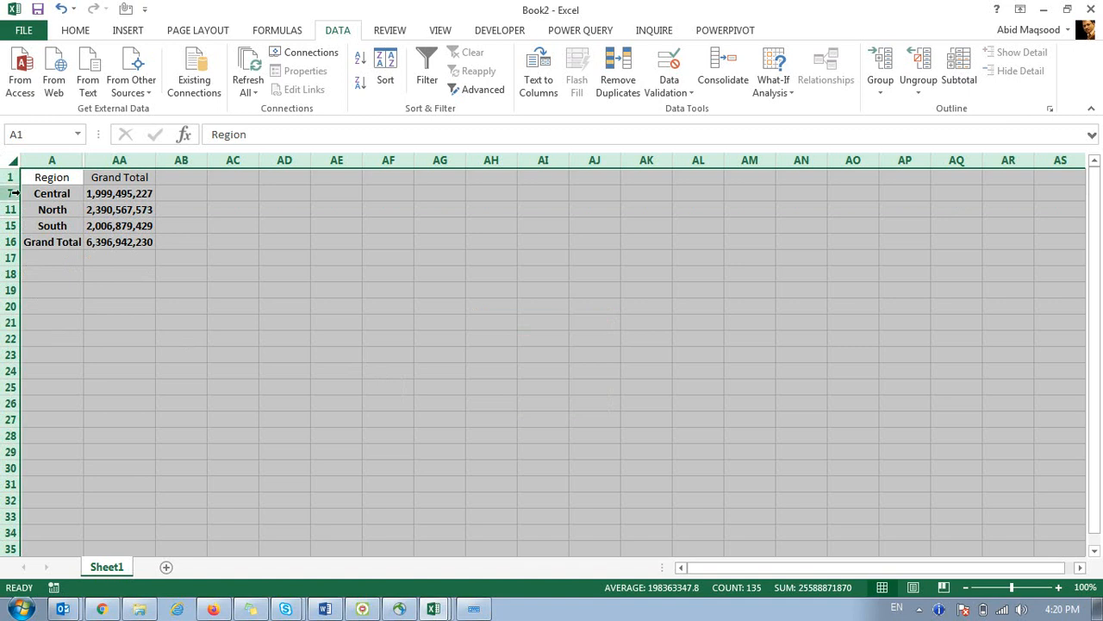
Unhide all hidden region detail rows and daily date columns A through AA.
right_click(53, 211)
click(97, 444)
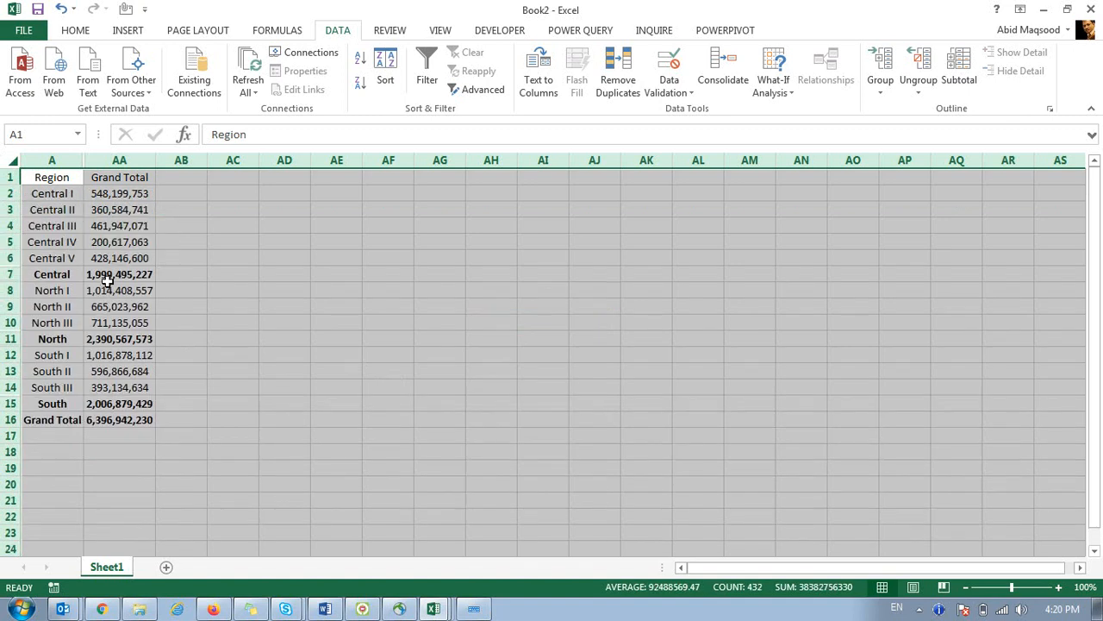
drag(51, 160, 139, 169)
right_click(148, 243)
click(181, 476)
click(142, 309)
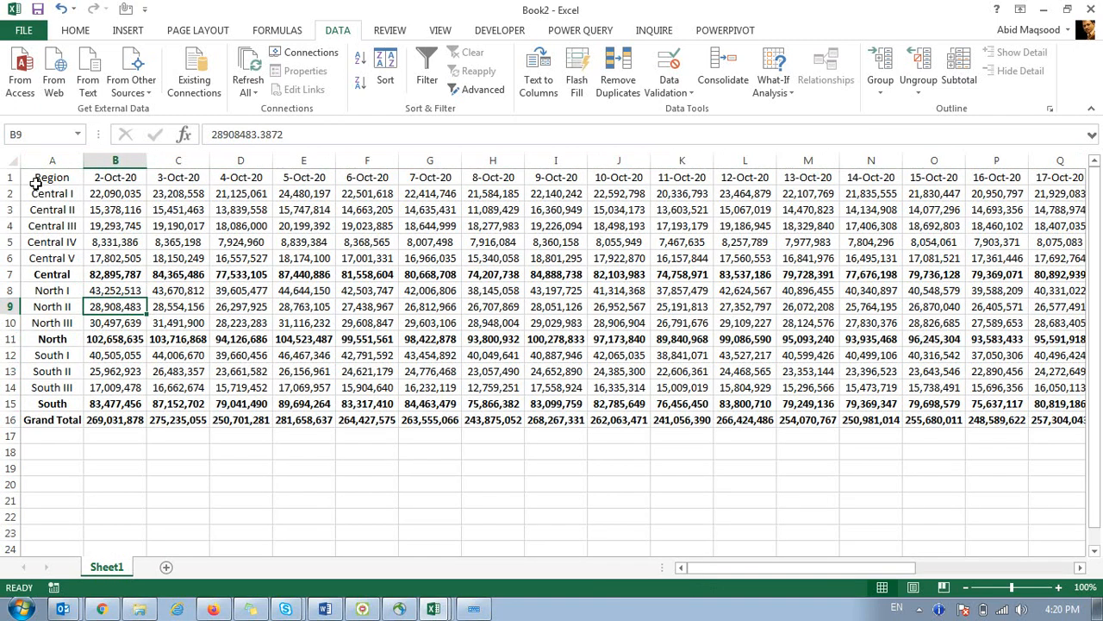
Make header row 1 bold with a yellow fill and red font.
click(11, 177)
click(72, 33)
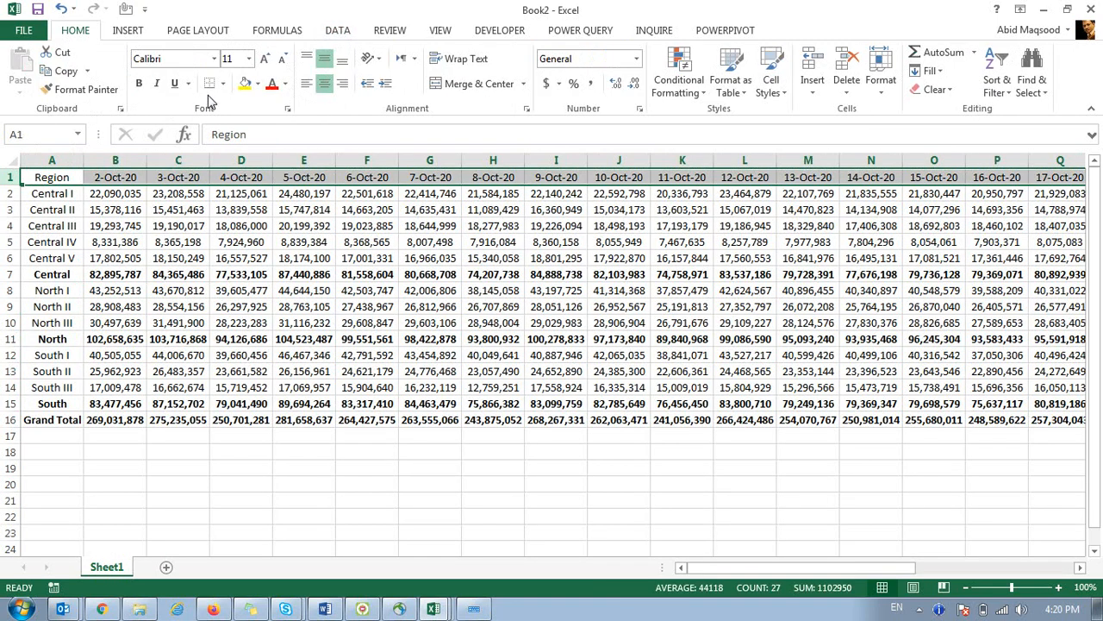
click(139, 83)
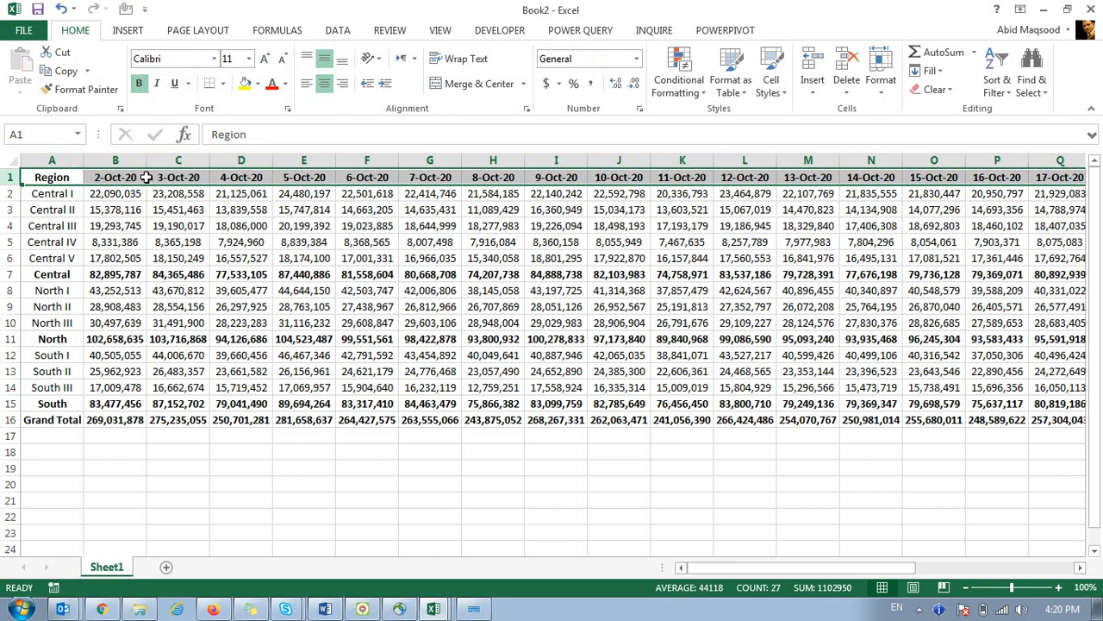
click(245, 85)
click(271, 84)
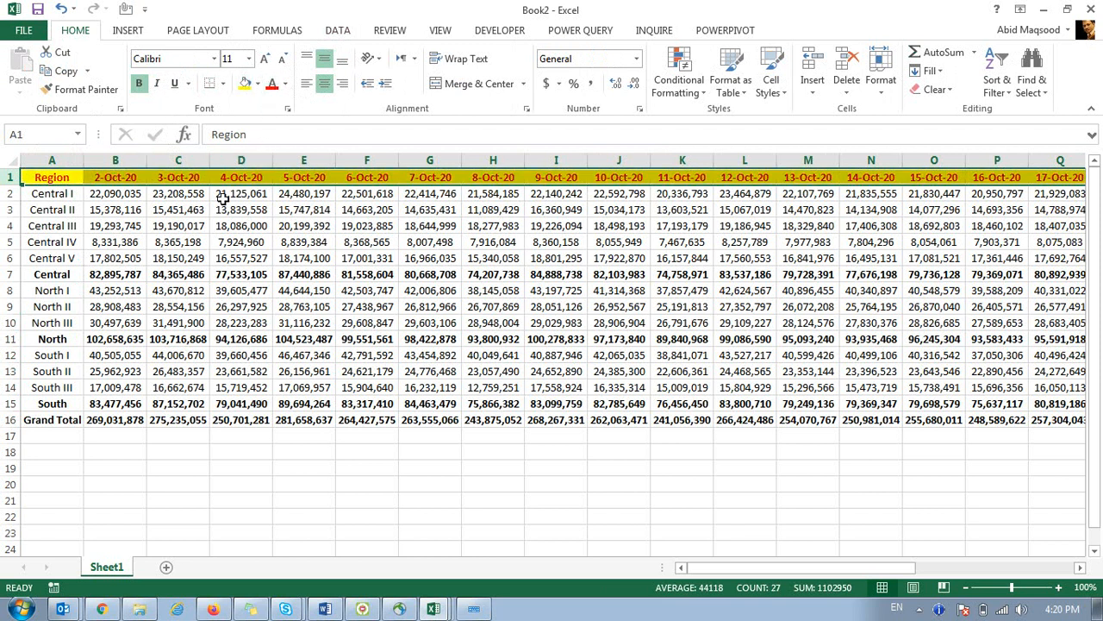
click(178, 241)
Select the Central detail and total rows, the North total, and the South and Grand Total rows.
drag(9, 195, 9, 257)
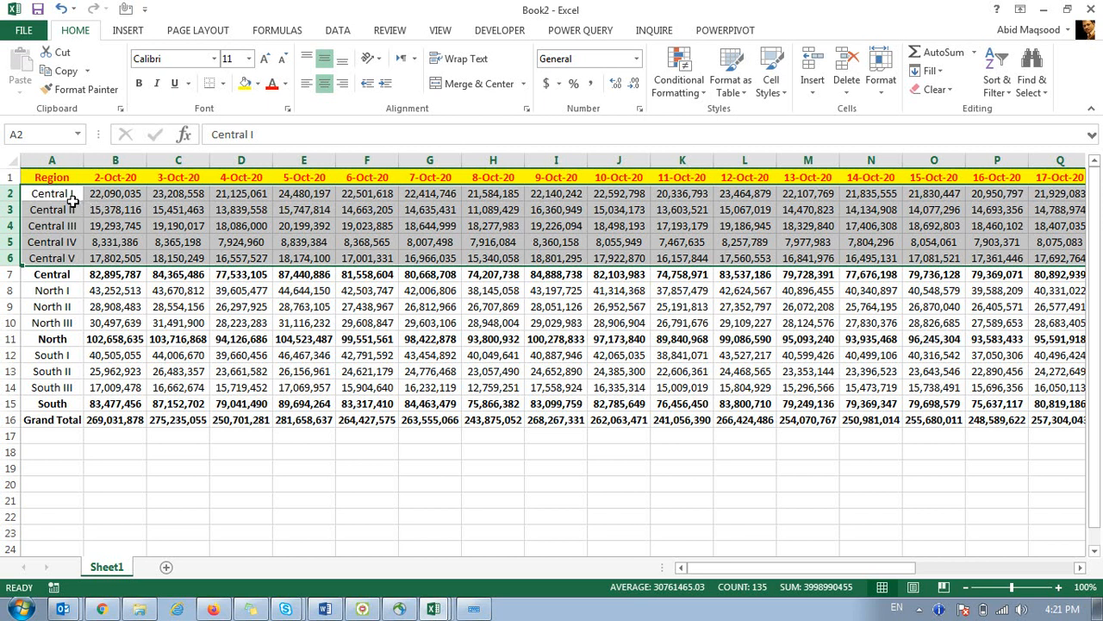
drag(73, 200, 16, 273)
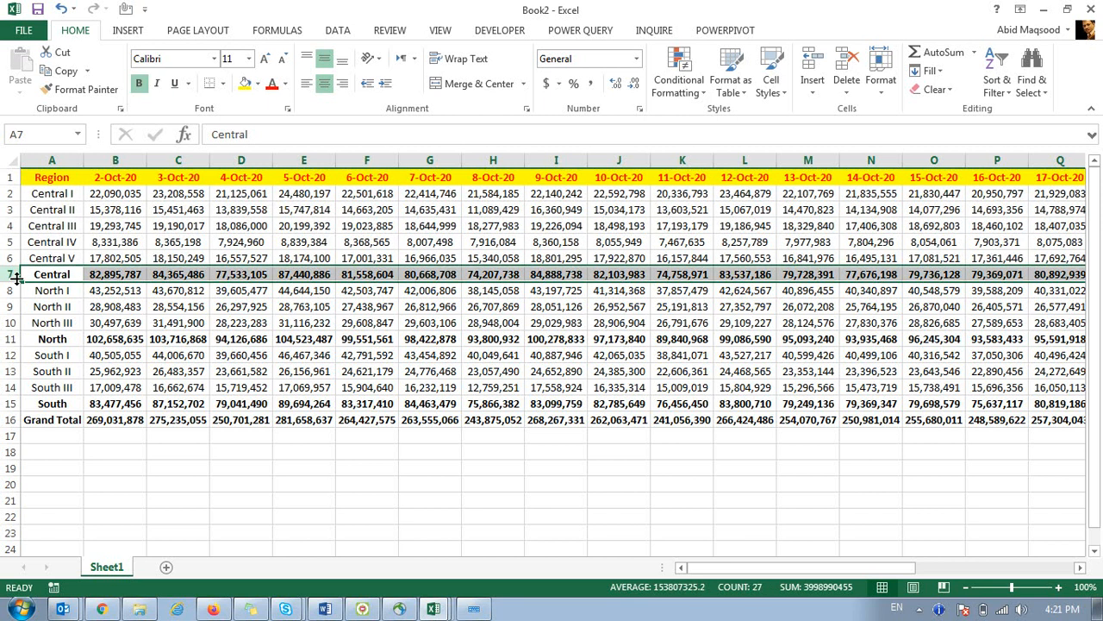
click(11, 339)
drag(11, 403, 12, 417)
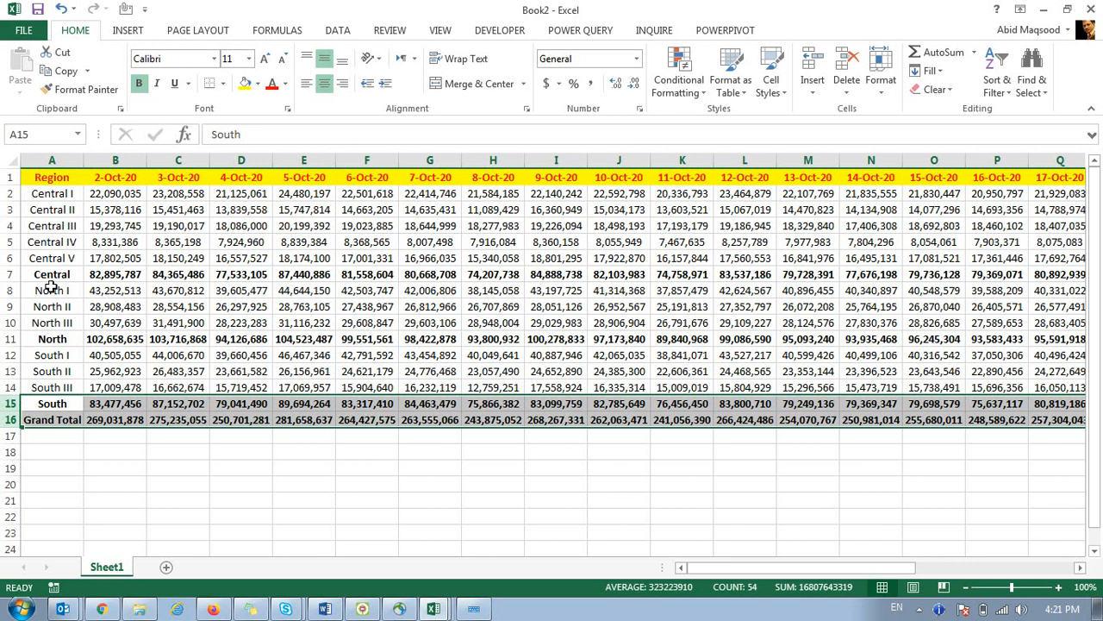
Select date columns B through N, then switch to the Book1 course outline.
drag(116, 160, 827, 159)
drag(112, 157, 864, 163)
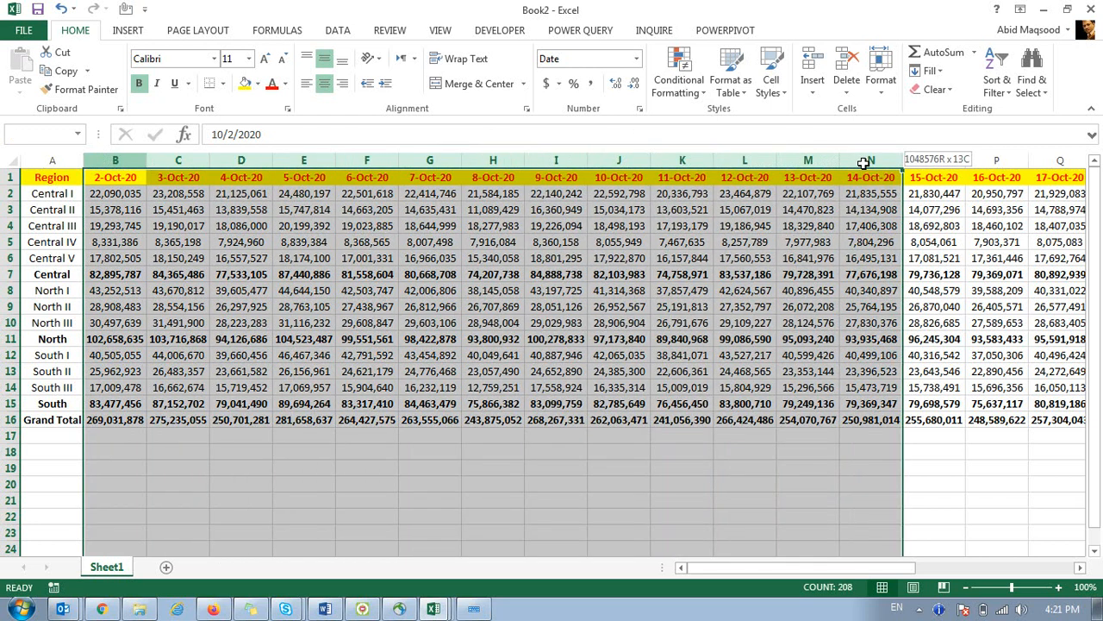
drag(863, 163, 864, 163)
drag(748, 570, 641, 576)
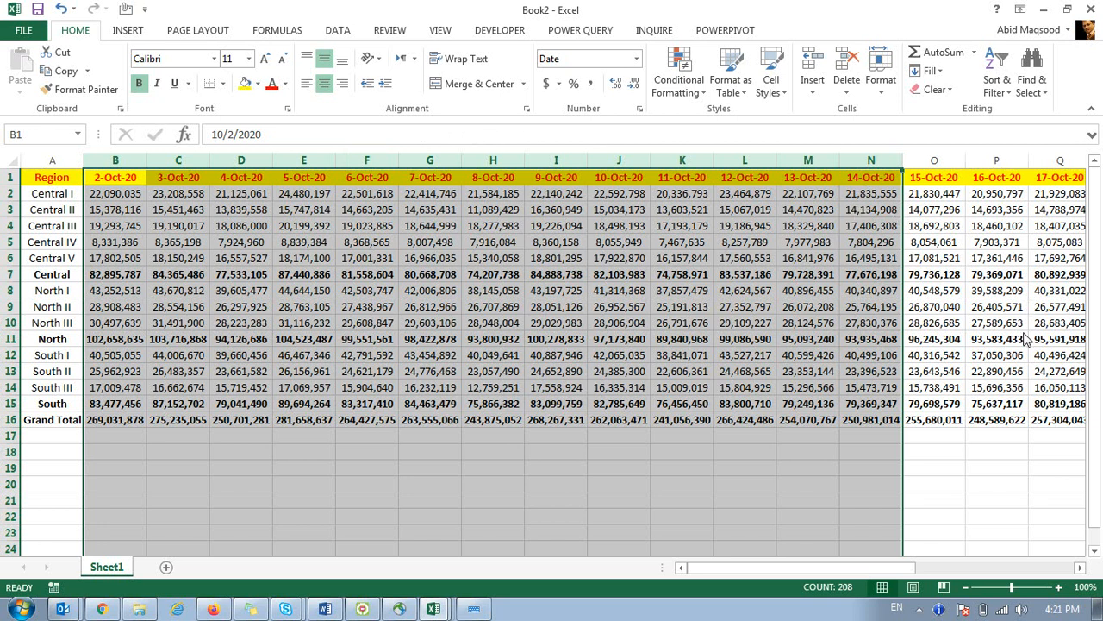
click(235, 308)
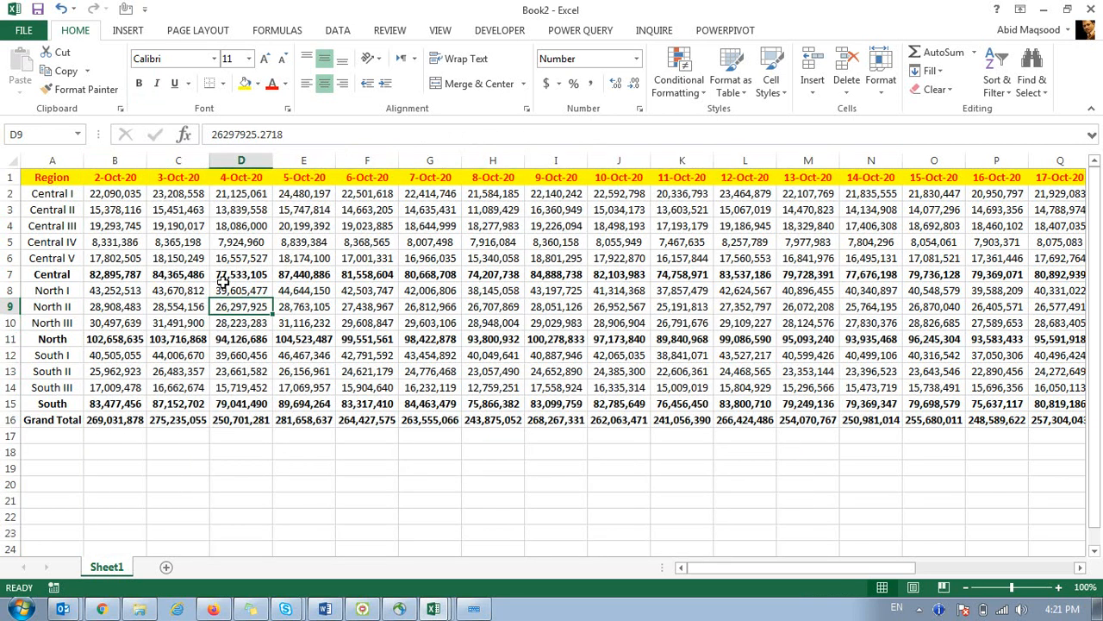
click(438, 608)
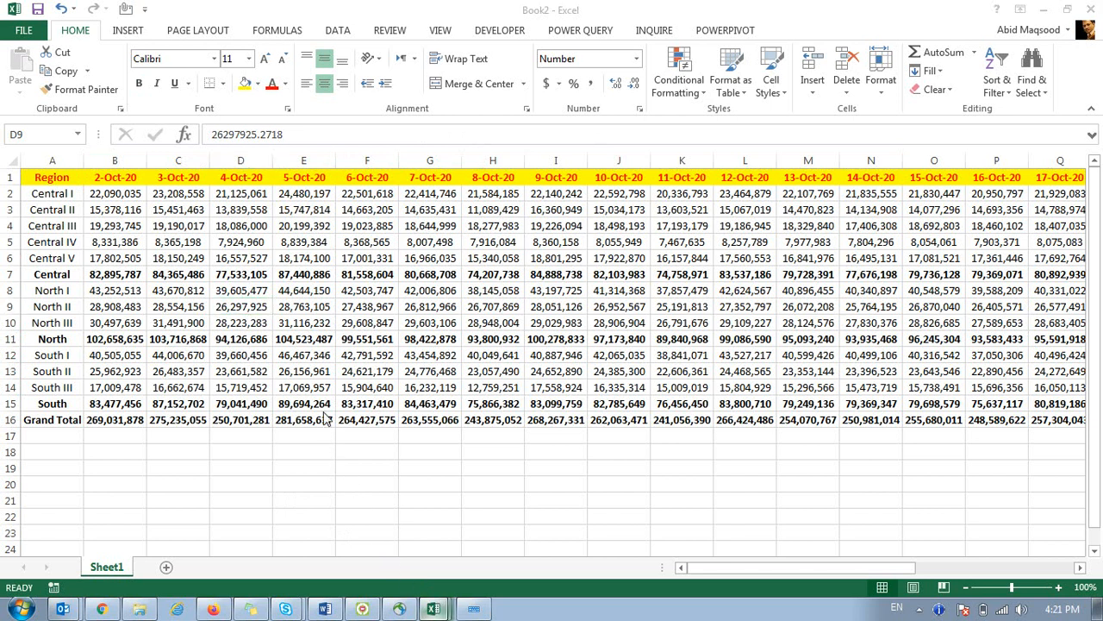
key(alt+Tab)
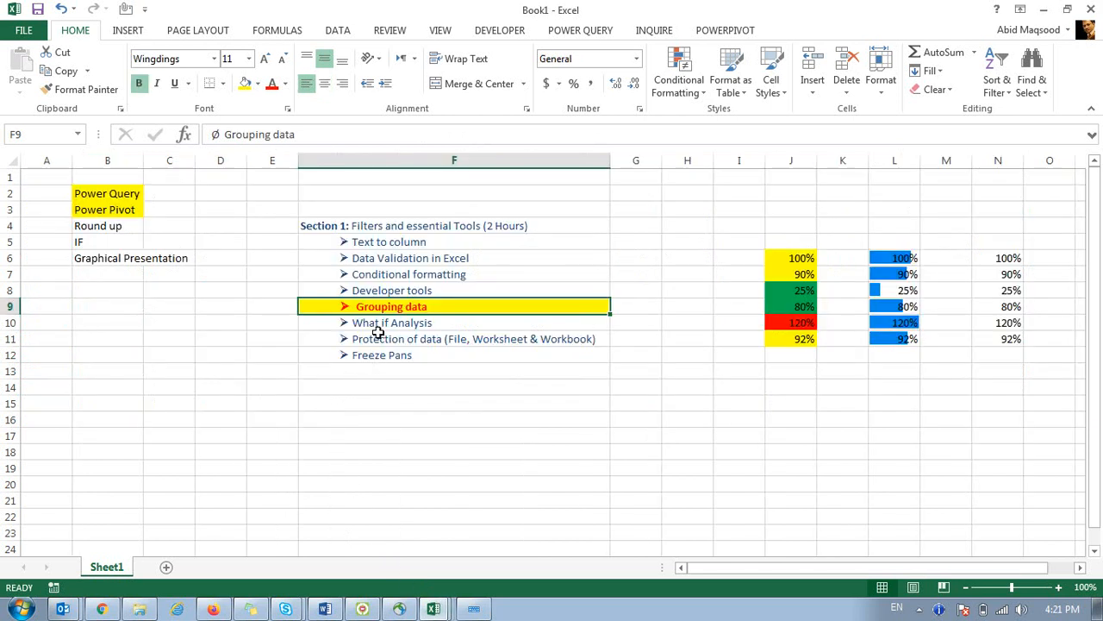
Widen column B to fit its topic names, then select the Section 1 topic list F4:F12.
click(369, 321)
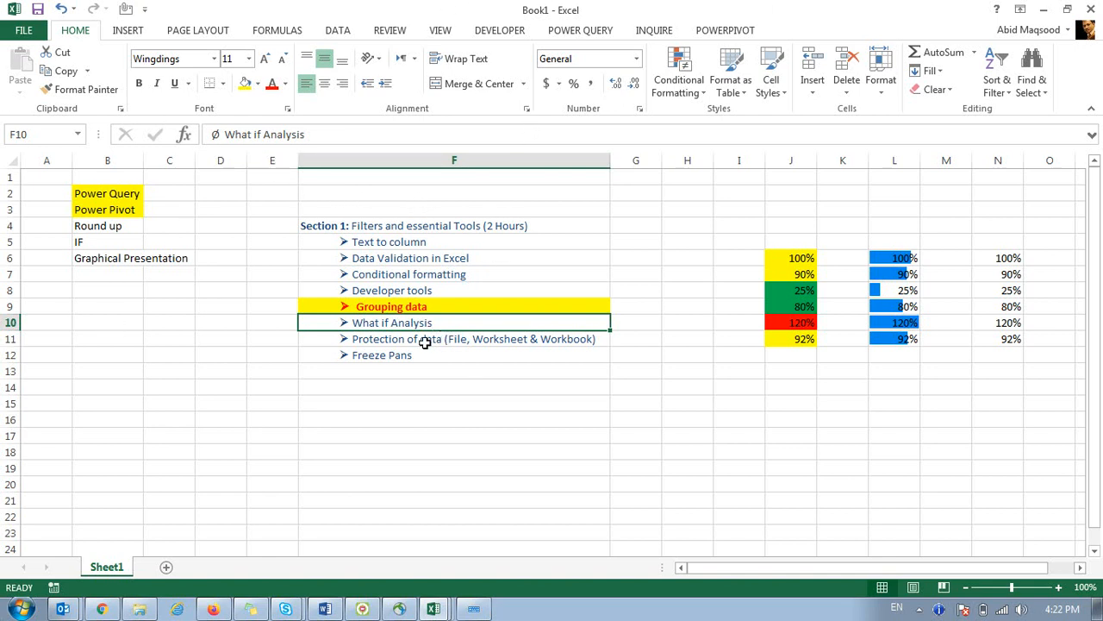
click(374, 341)
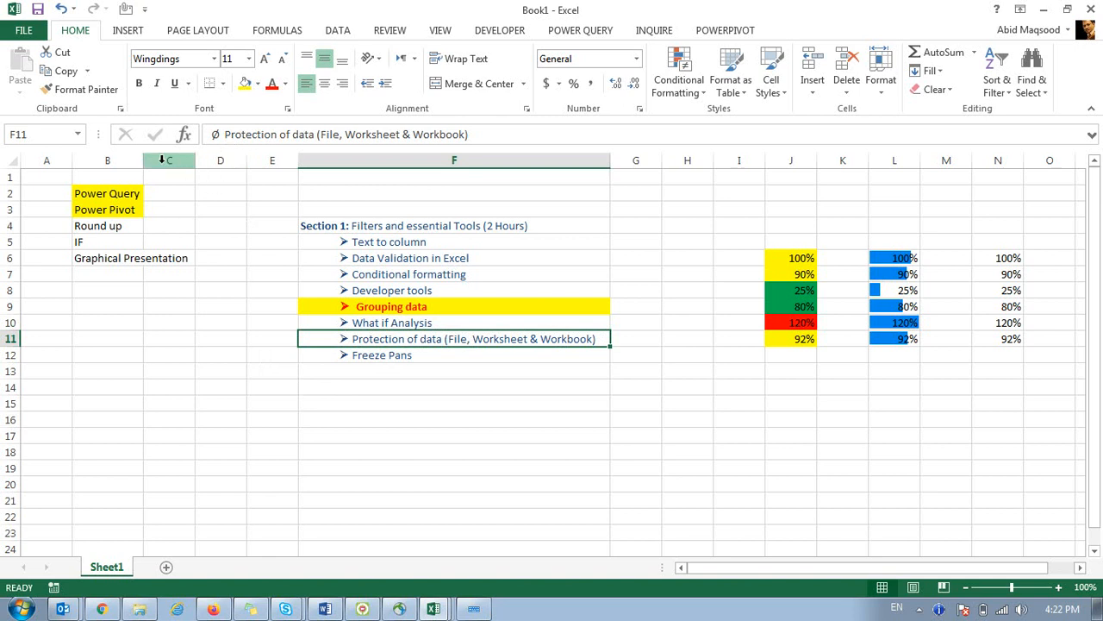
drag(144, 161, 193, 160)
drag(355, 226, 410, 357)
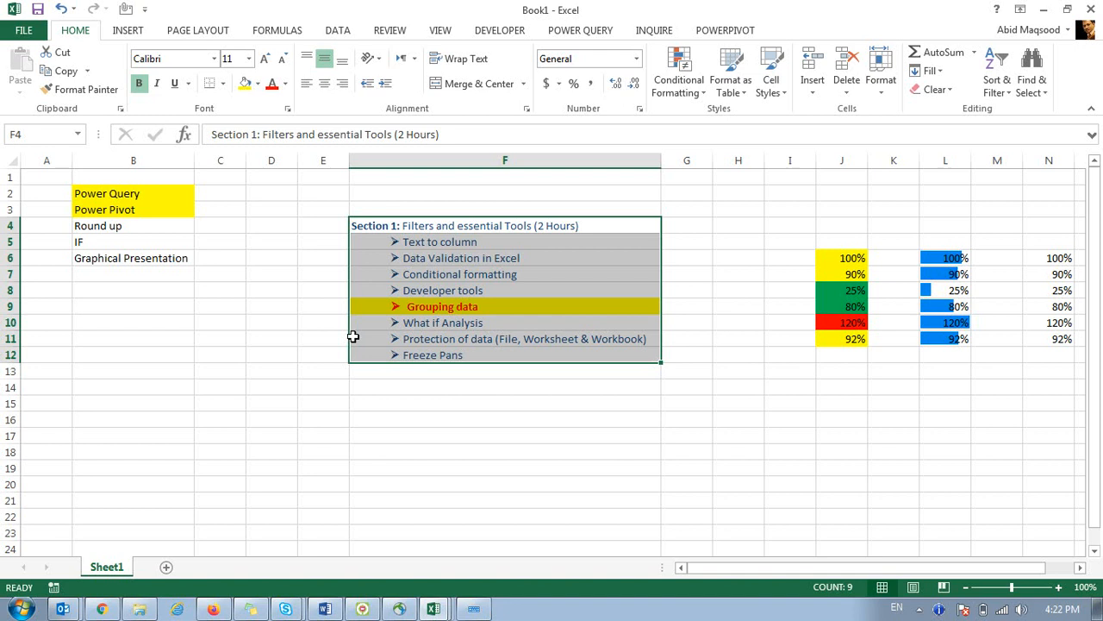
Insert a Loan Amortization Schedule sheet from the Spreadsheet Solutions templates into Book1.
click(269, 279)
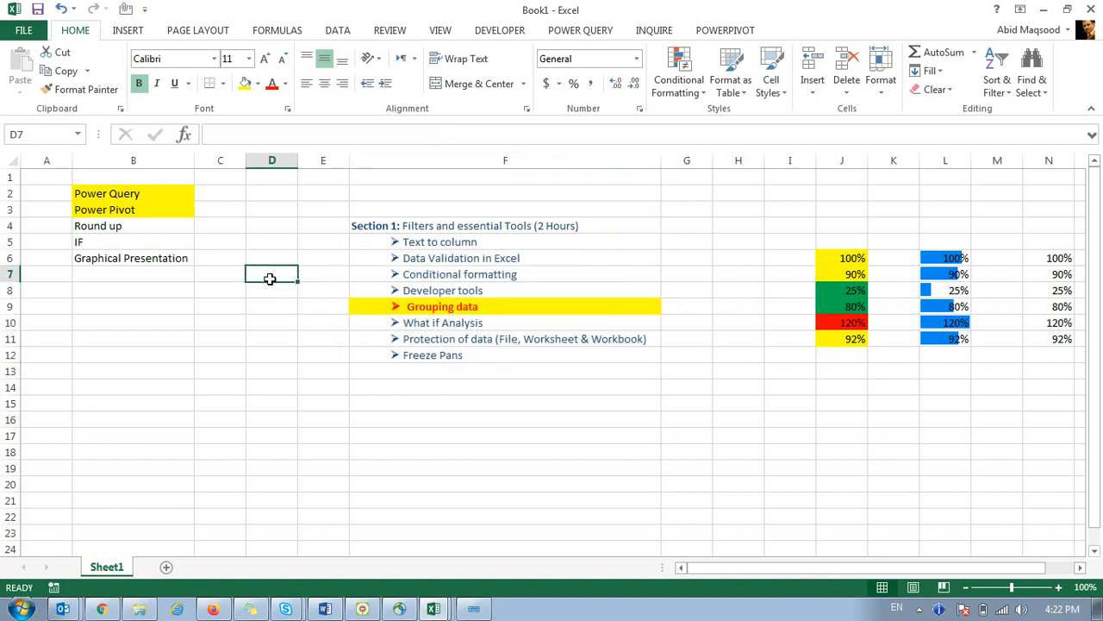
drag(270, 279, 313, 319)
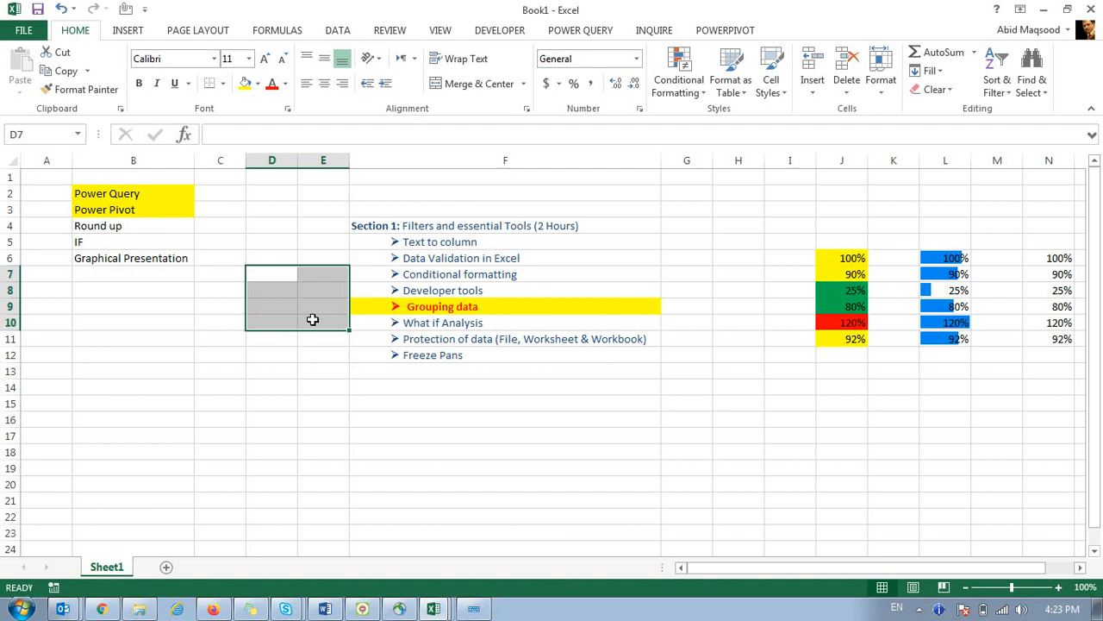
right_click(106, 569)
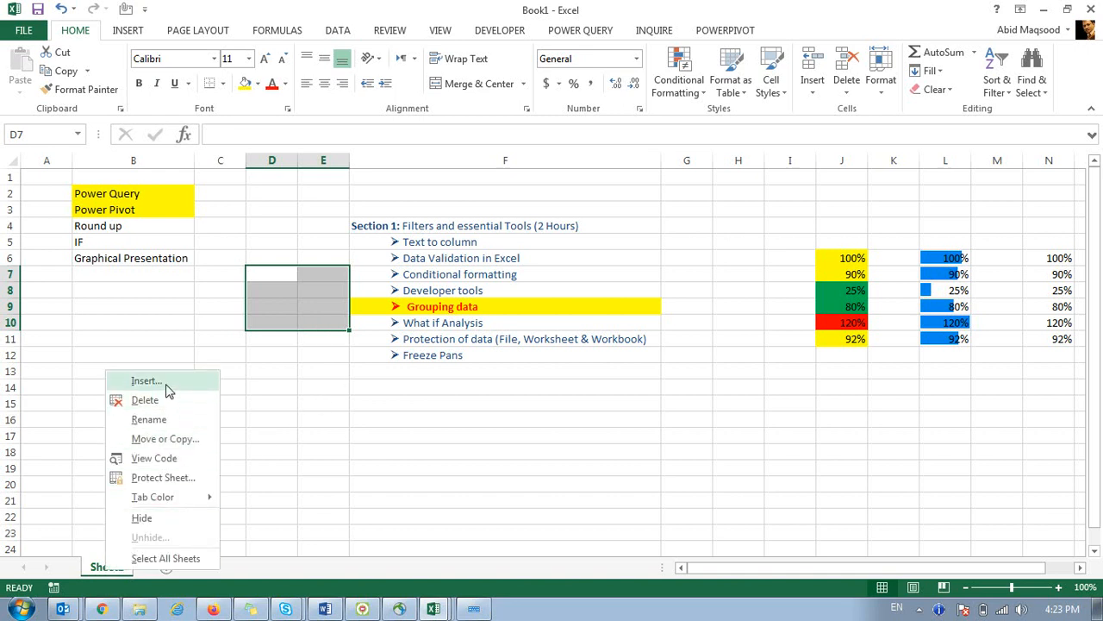
click(169, 388)
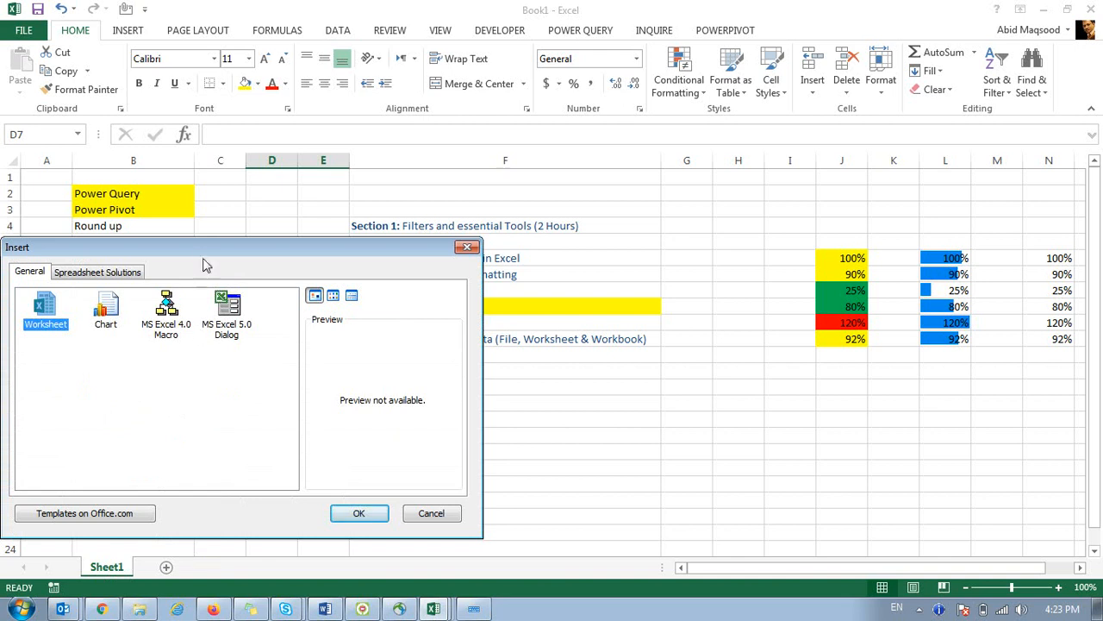
click(290, 274)
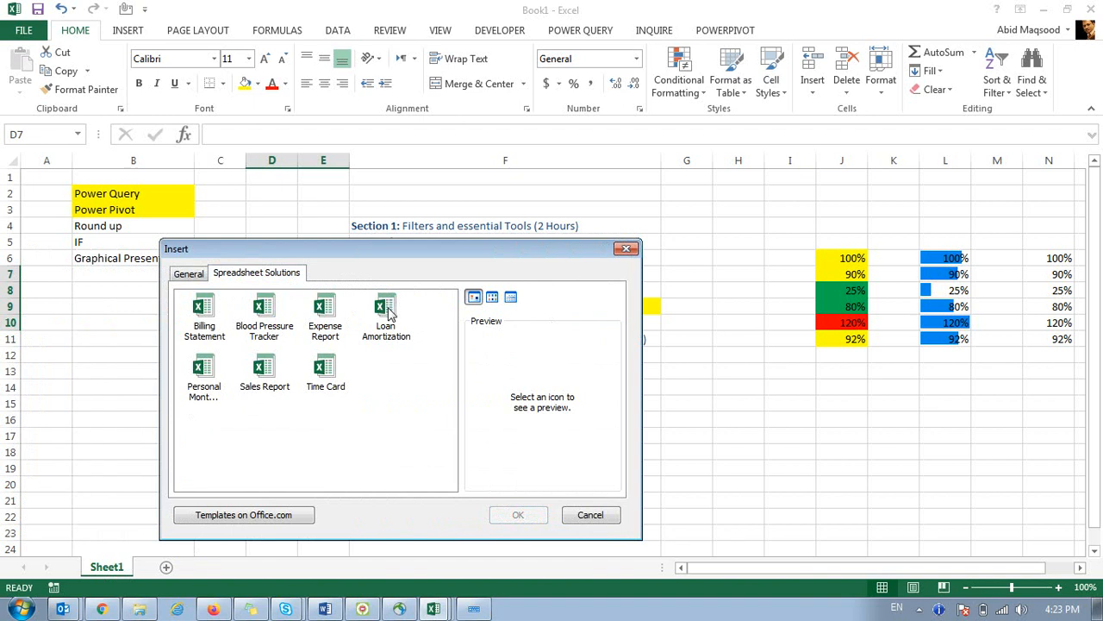
click(381, 314)
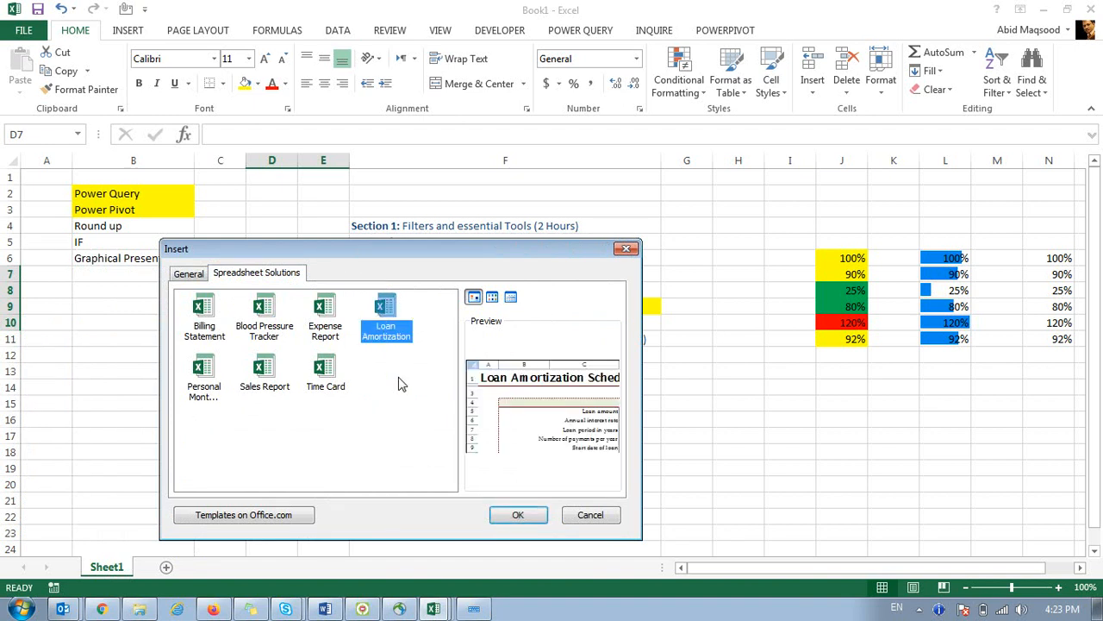
click(521, 518)
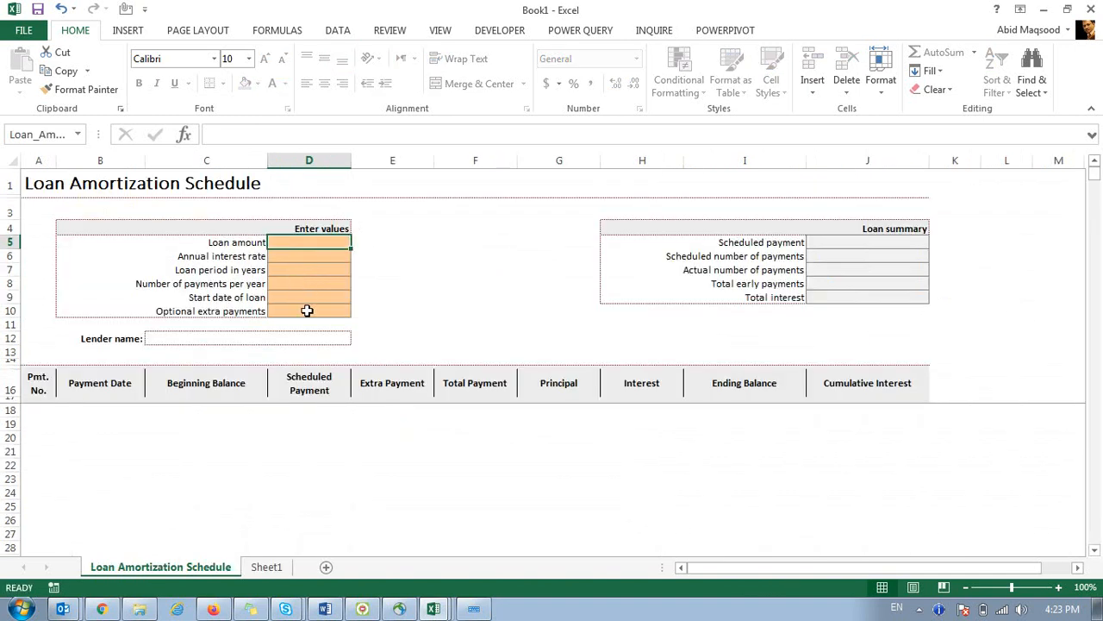
key(Down)
key(Down)
key(Down)
key(Down)
key(Down)
key(Down)
key(Down)
key(Down)
key(Down)
key(Down)
key(Down)
key(Down)
key(Down)
key(Down)
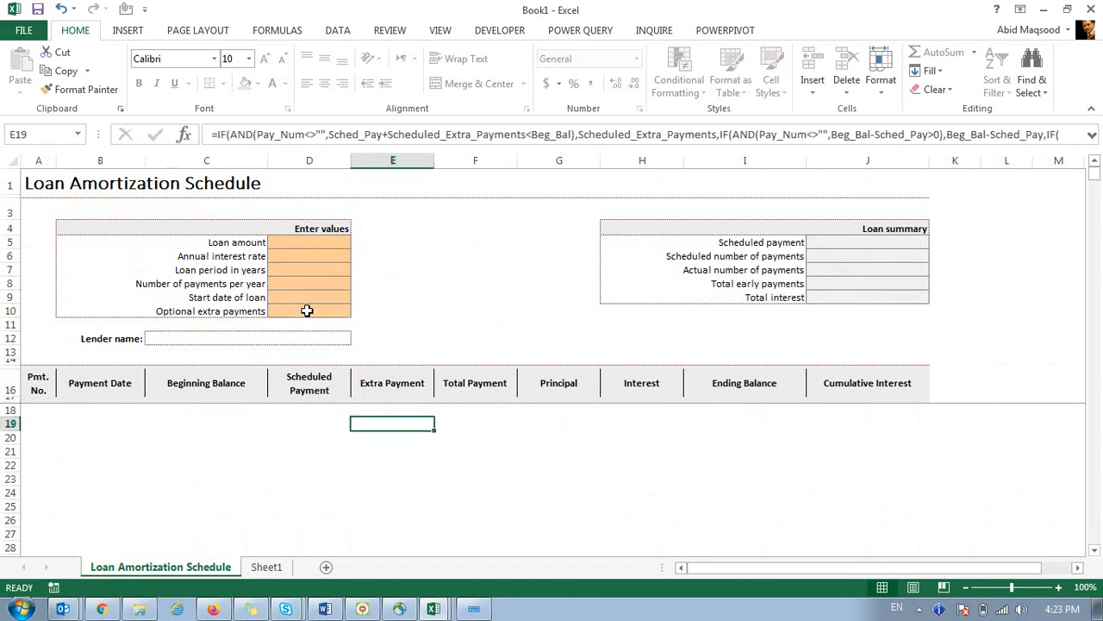
Step through the unlocked loan inputs, then unprotect the sheet and select payment table cells.
key(Down)
key(Down)
key(Down)
key(Down)
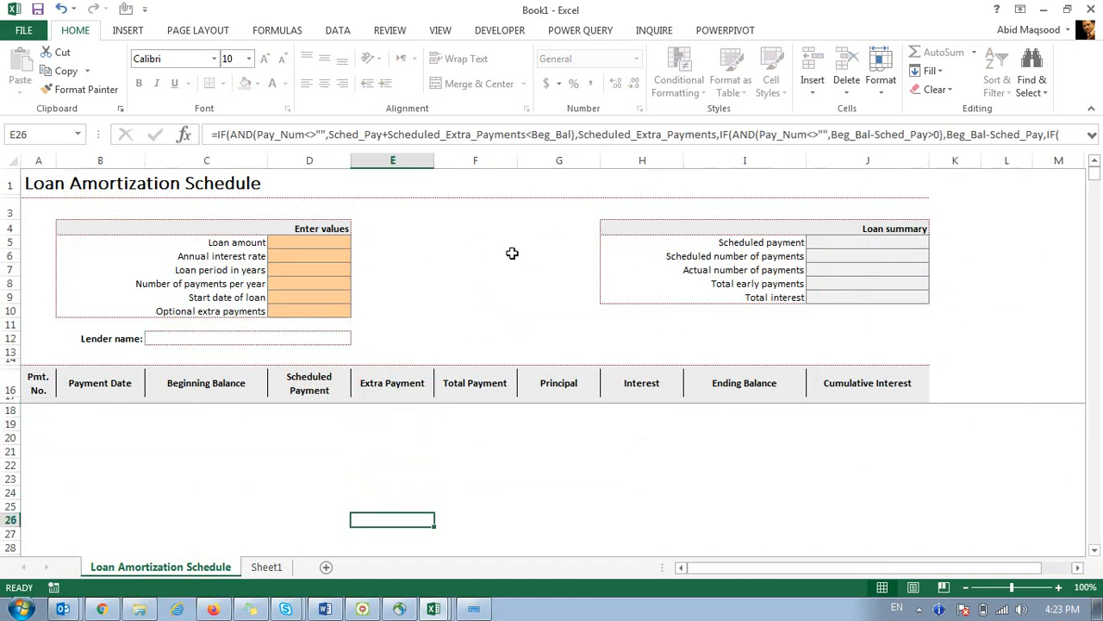
click(346, 243)
key(Down)
key(Down)
key(Down)
key(Down)
key(Down)
key(Down)
key(Down)
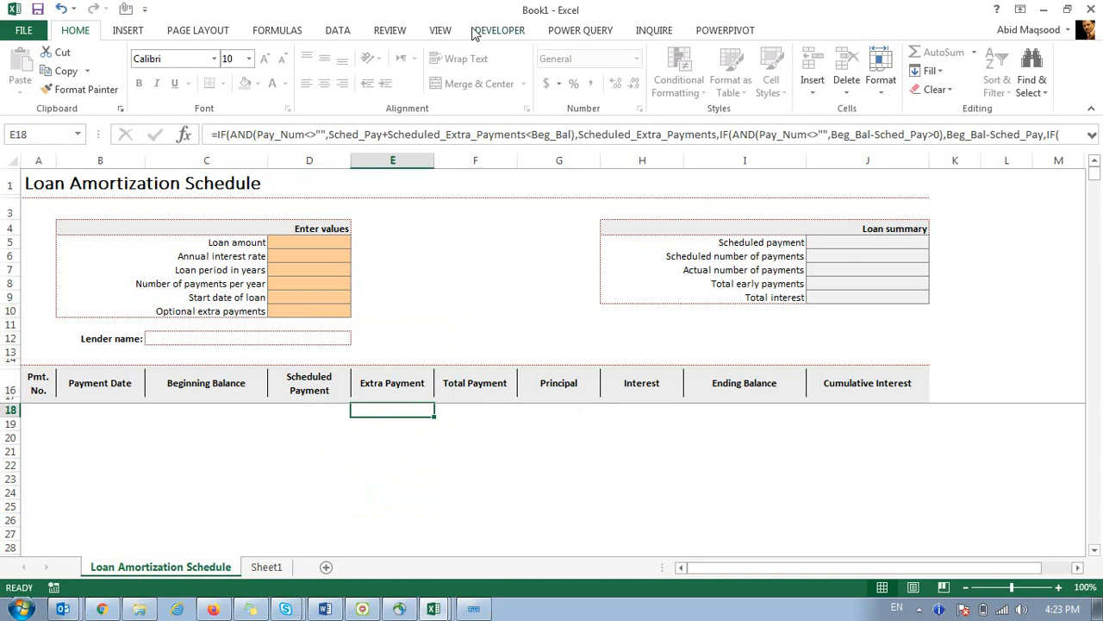
click(401, 35)
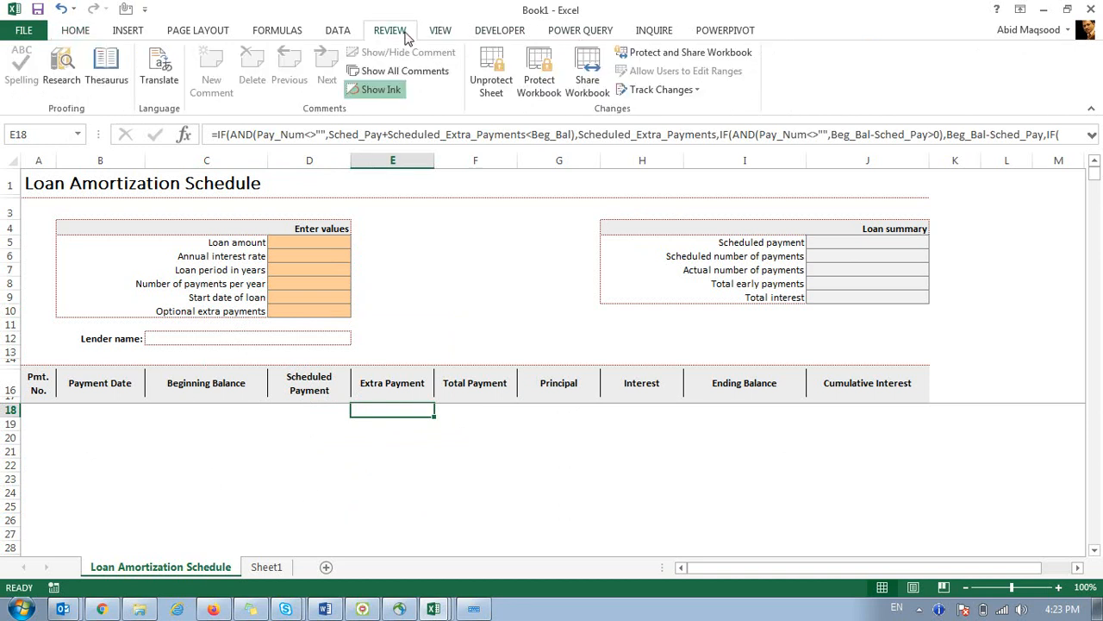
click(492, 77)
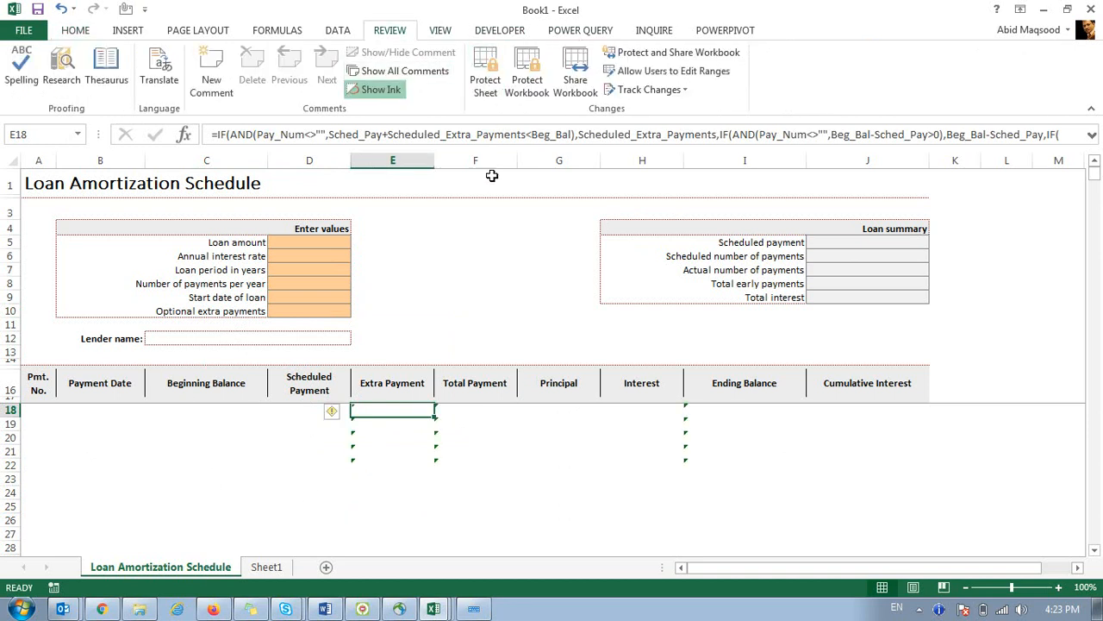
click(163, 460)
click(81, 466)
click(104, 390)
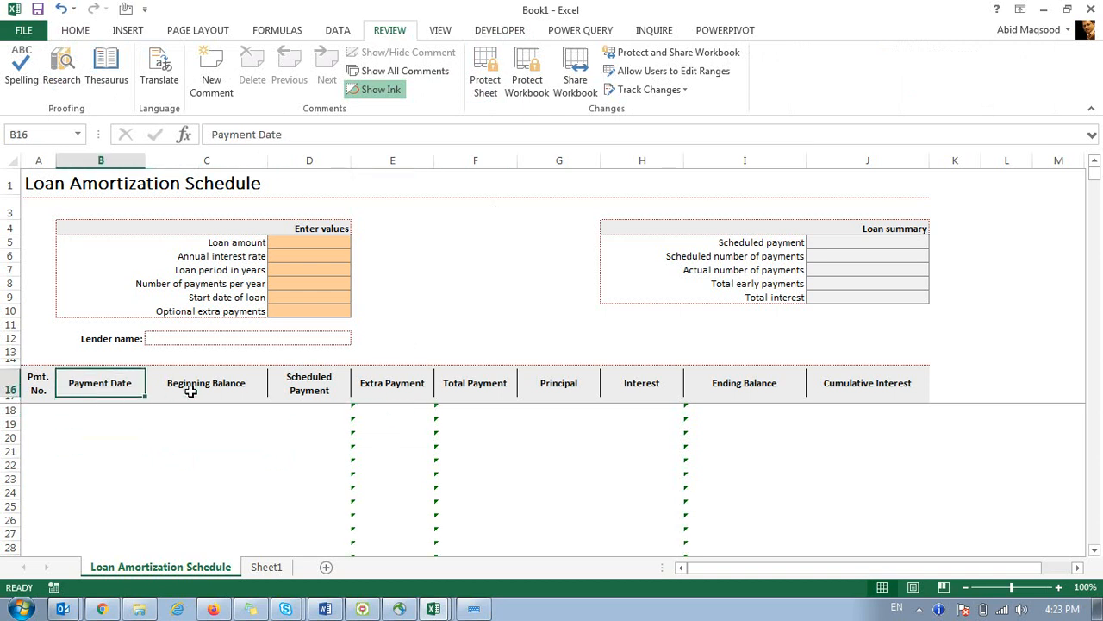
click(184, 388)
click(300, 428)
click(429, 432)
click(798, 437)
Check the loan input cells, then reprotect the sheet allowing only unlocked-cell selection.
click(712, 252)
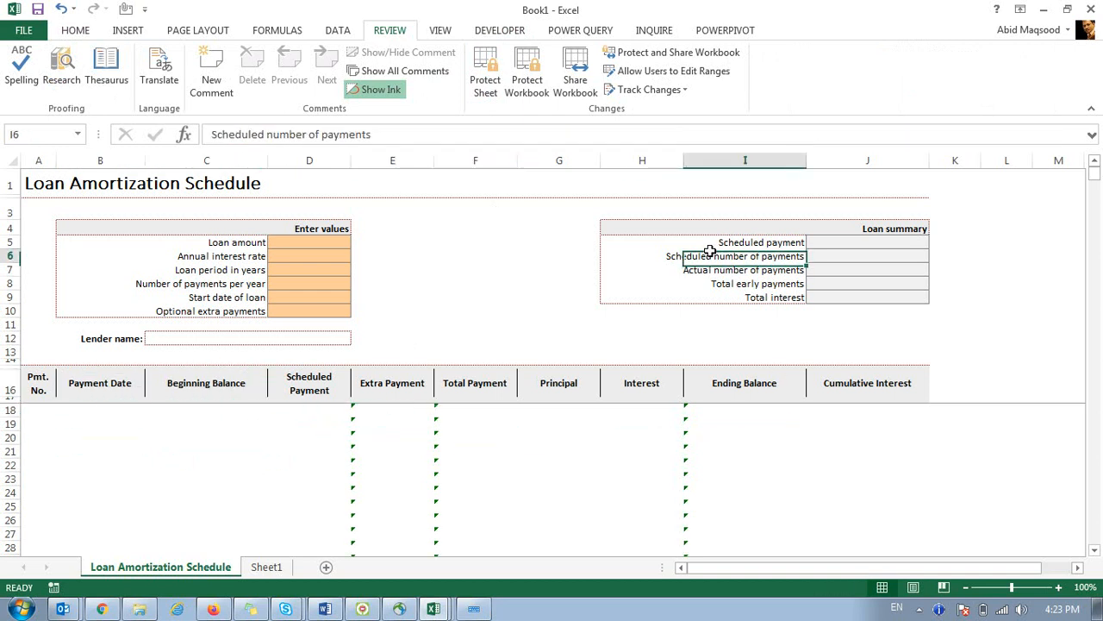
click(322, 291)
click(293, 256)
click(197, 242)
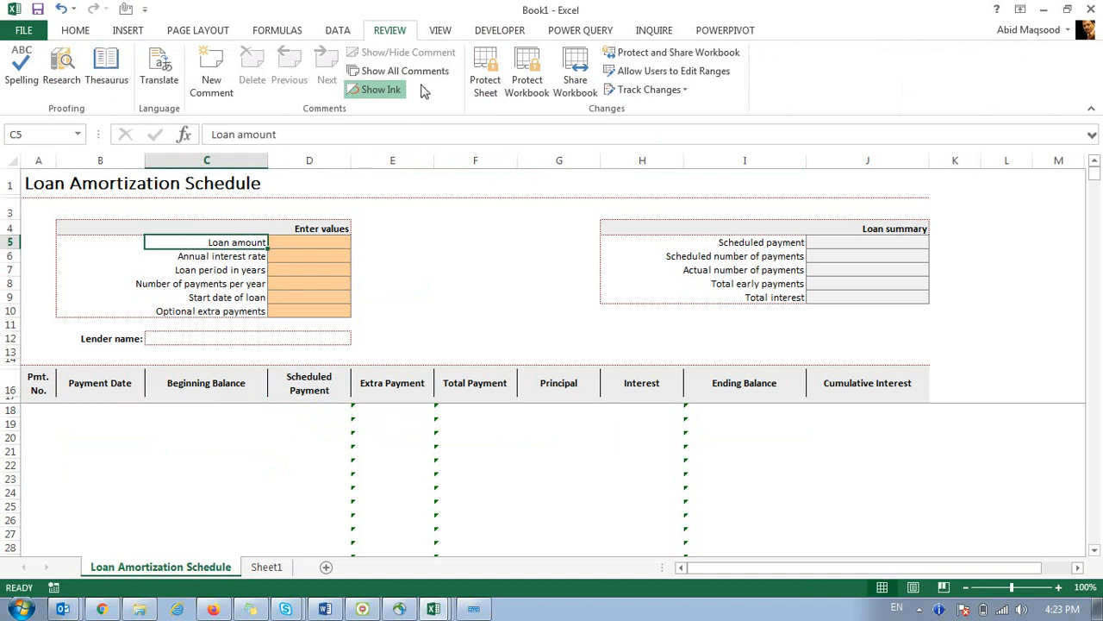
click(480, 69)
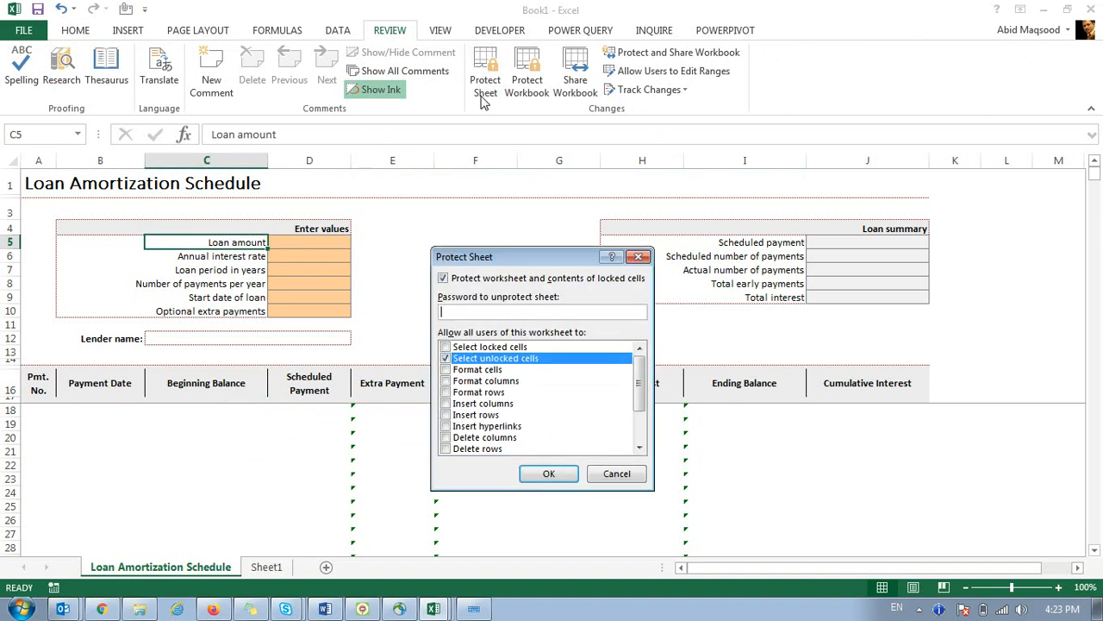
click(559, 474)
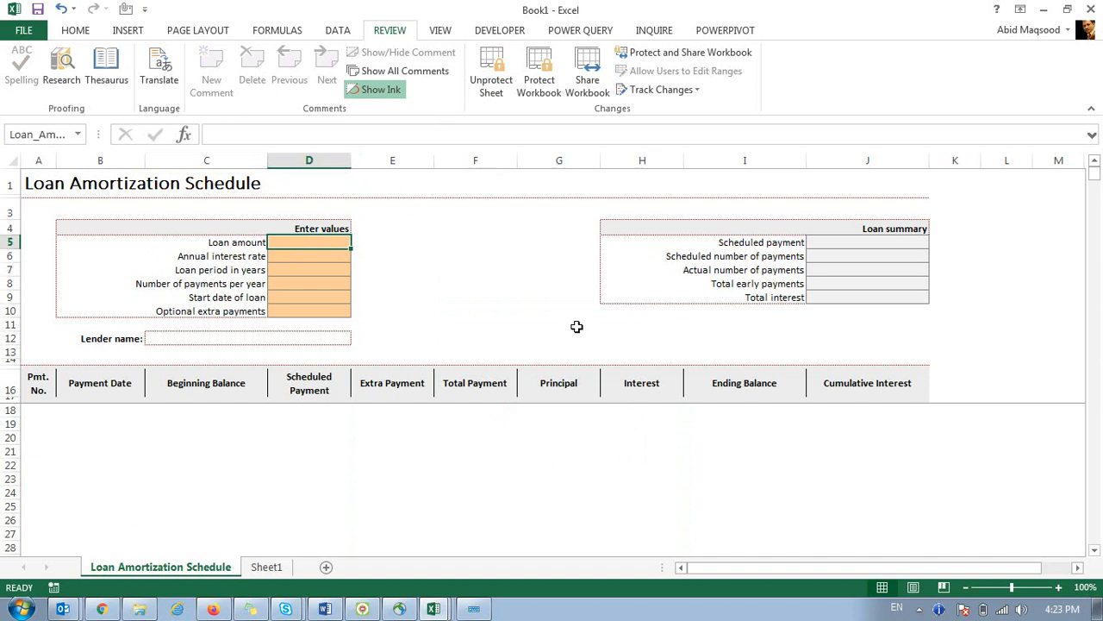
Close the loan workbook without saving its changes.
click(1087, 8)
click(551, 337)
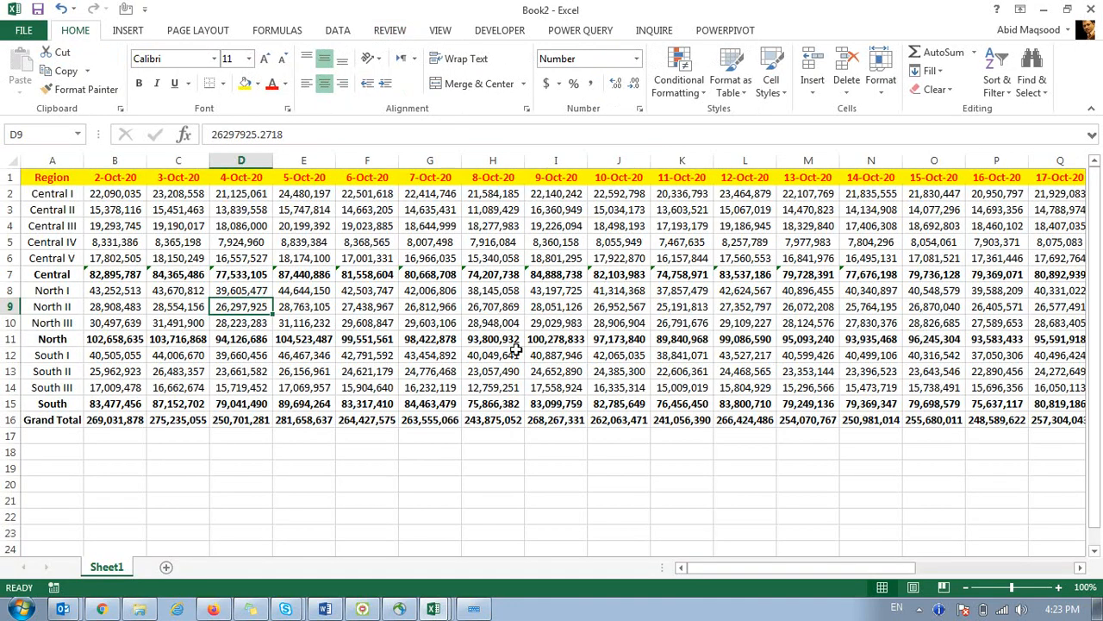
click(112, 227)
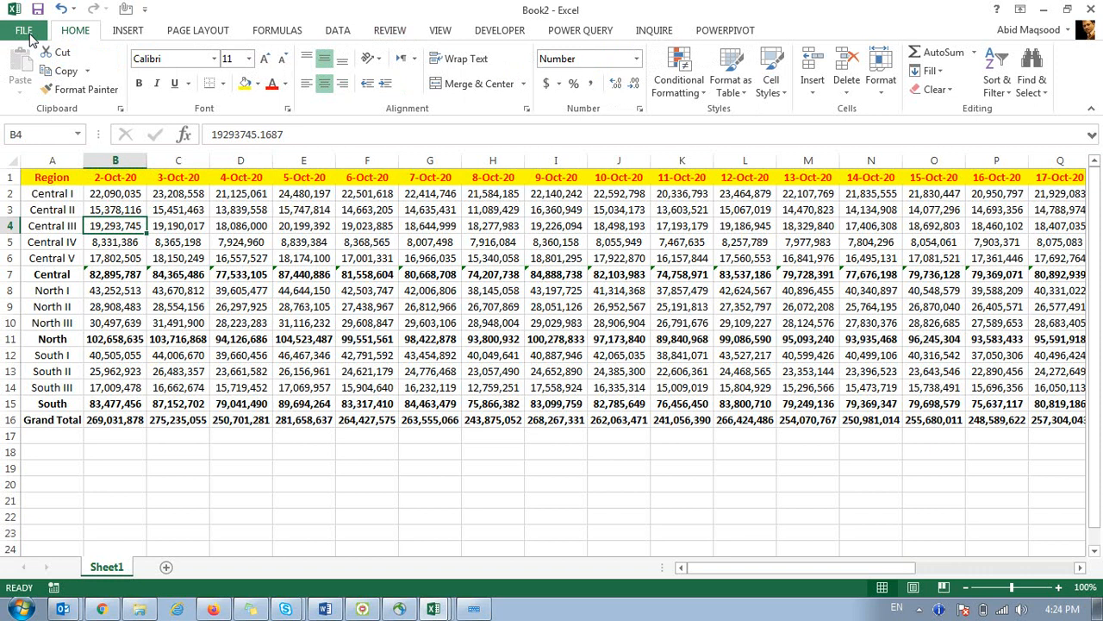
Start saving the revenue workbook to Downloads as 'Training Data' and open Tools.
click(29, 36)
click(40, 190)
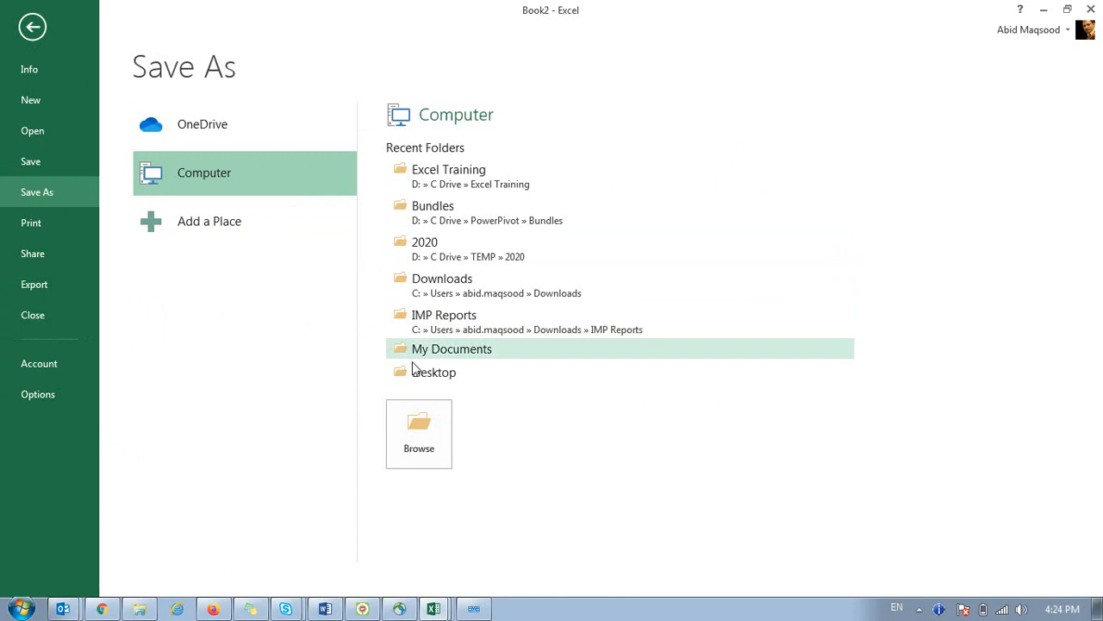
click(436, 374)
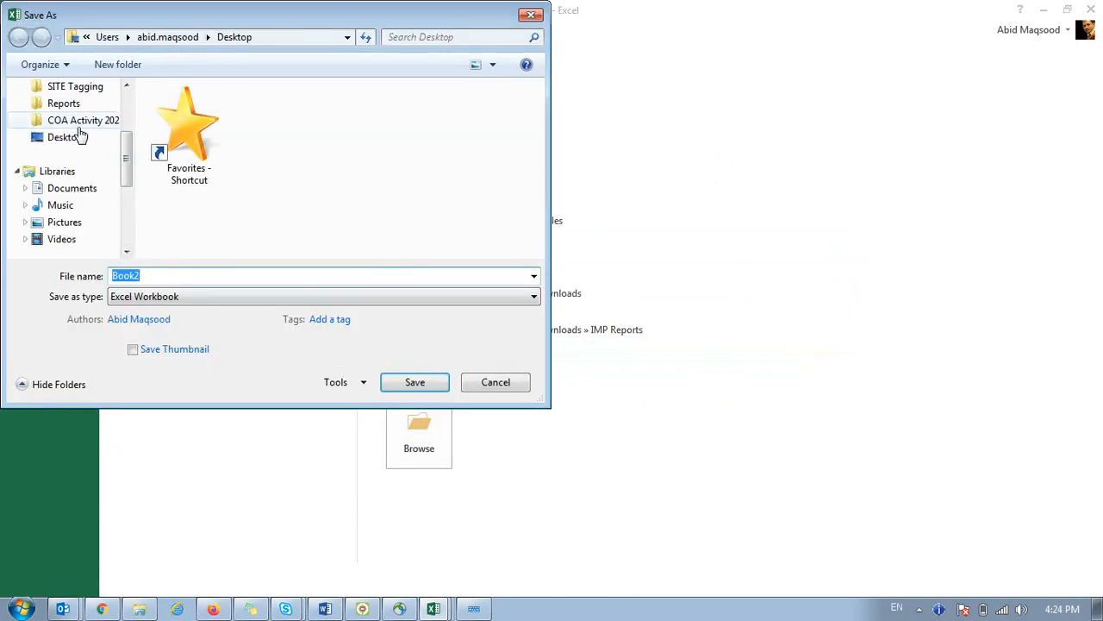
scroll(123, 112, up, 3)
click(92, 146)
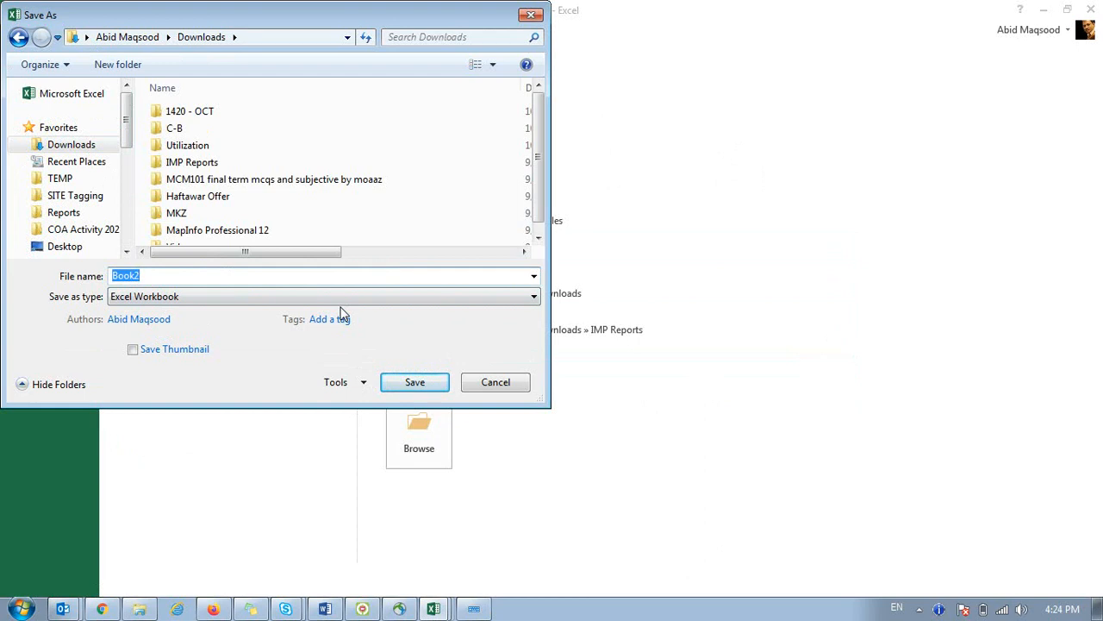
text(Training Data)
click(363, 384)
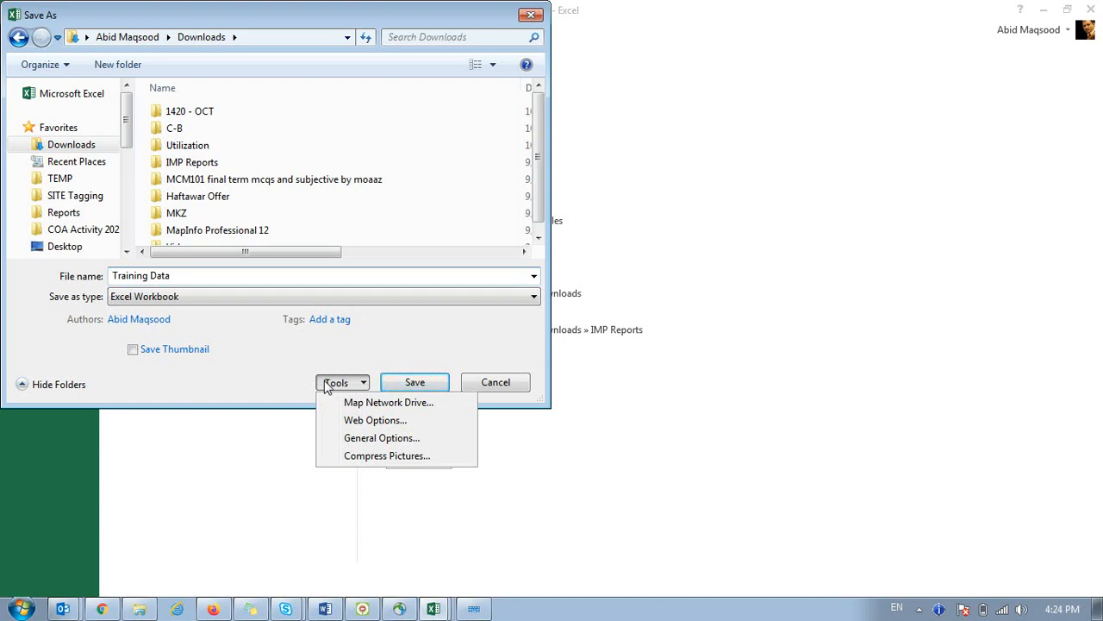
Set and confirm passwords to open and modify in General Options, then save as Training Data.
click(386, 439)
drag(538, 309, 578, 185)
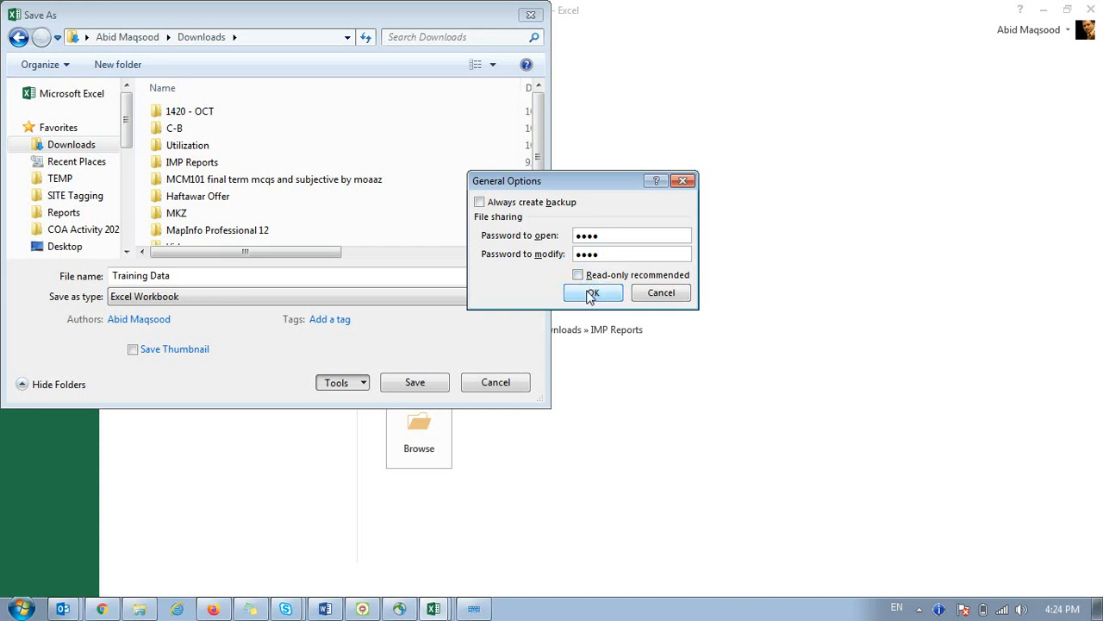
click(591, 294)
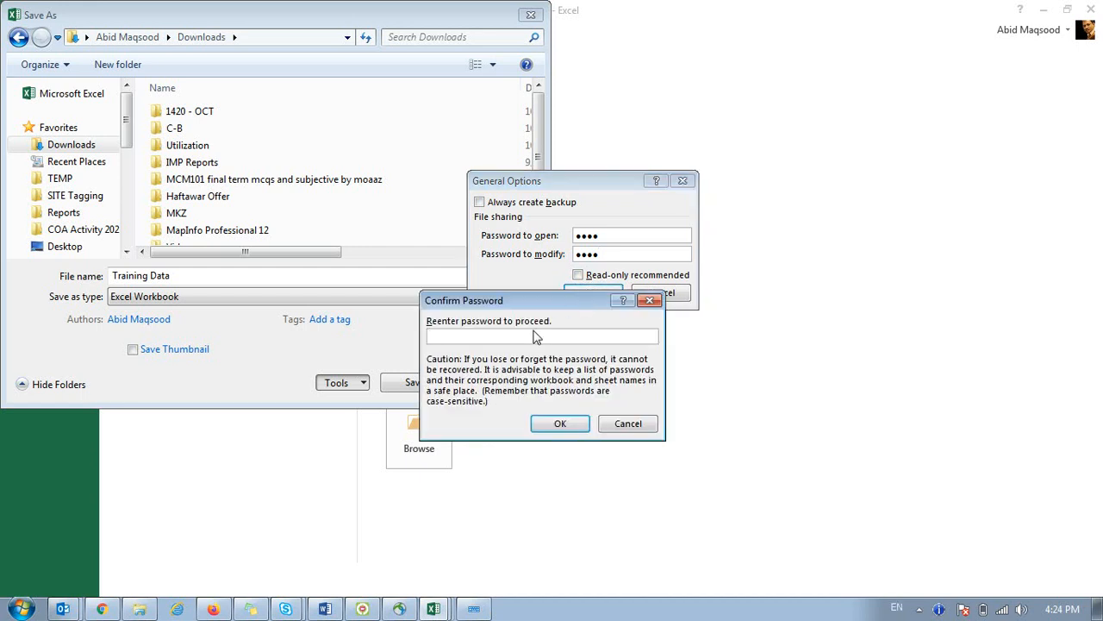
text(1234)
click(561, 424)
text(1234)
click(557, 417)
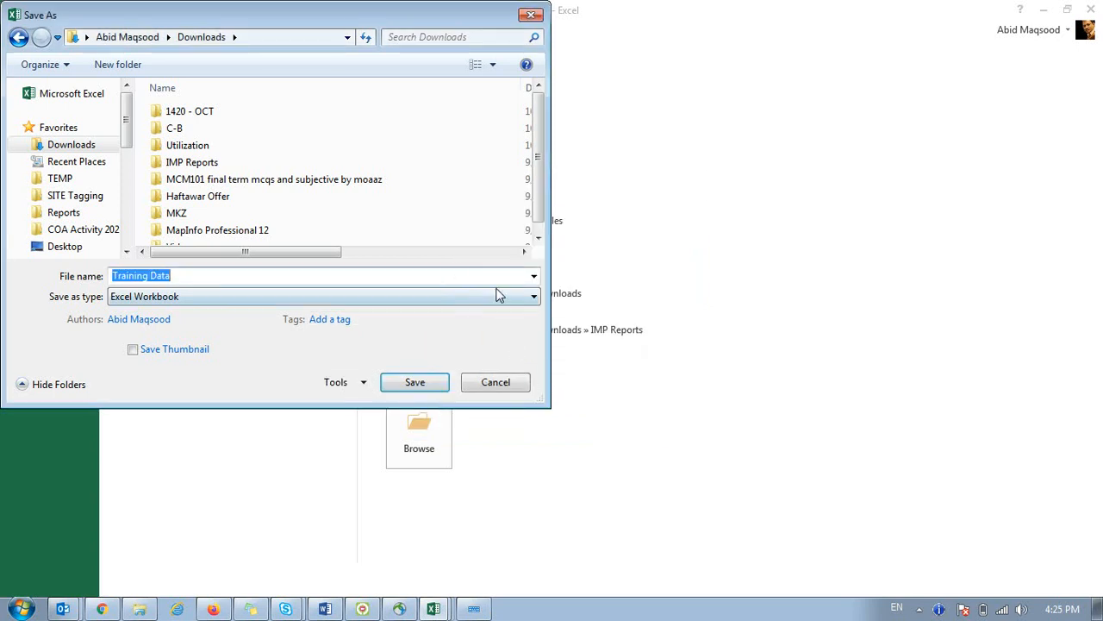
click(422, 384)
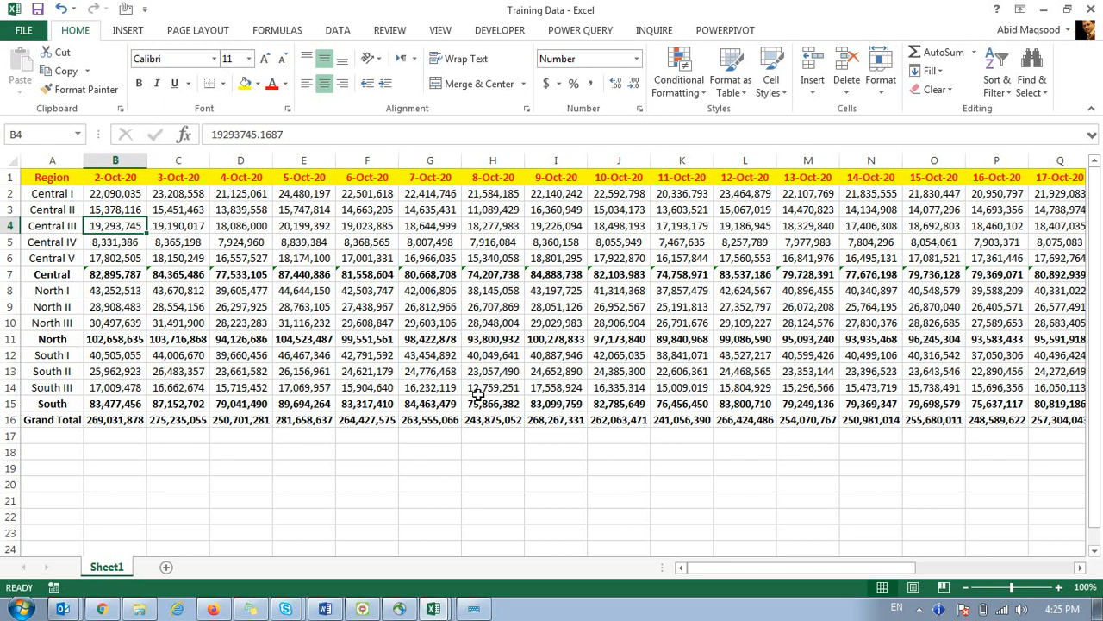
Browse to Downloads in Windows Explorer and open the Training Data workbook.
click(139, 609)
click(75, 105)
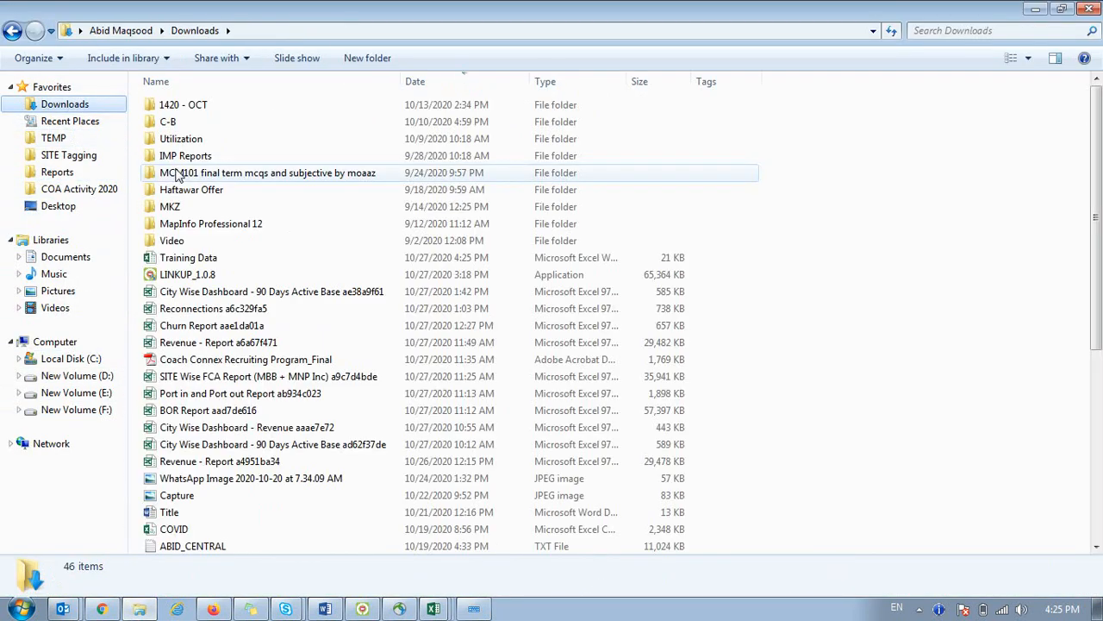
click(436, 608)
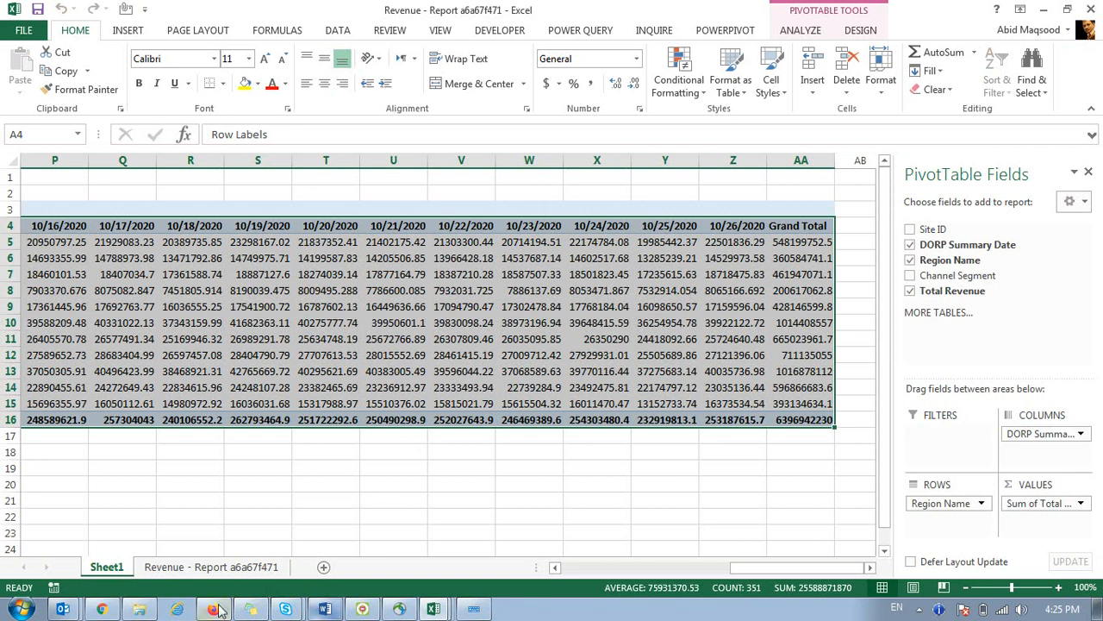
click(139, 608)
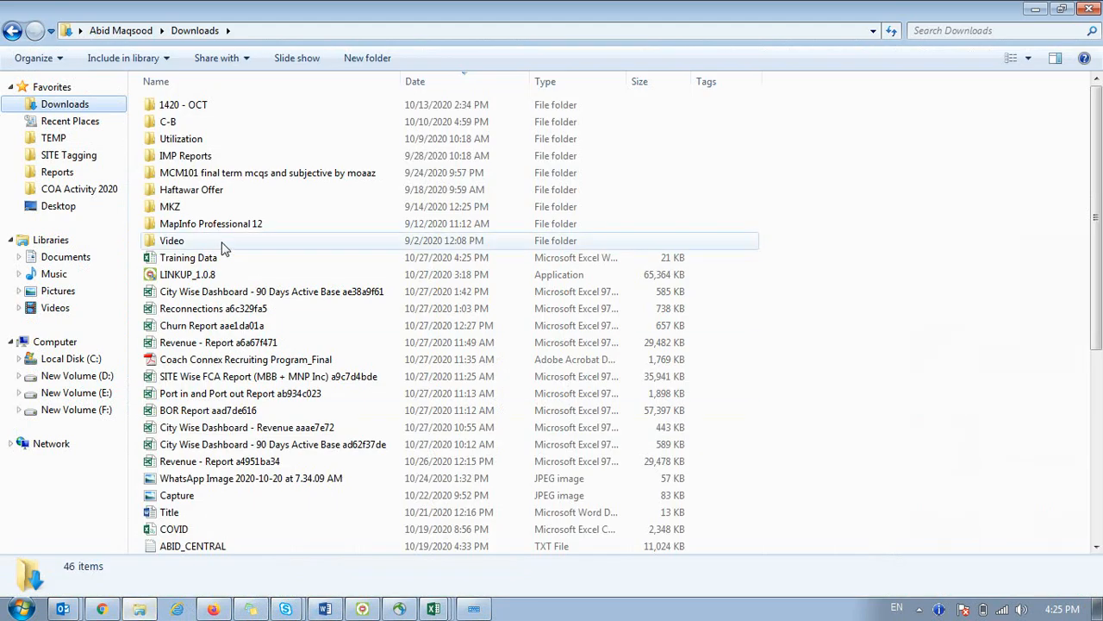
double_click(186, 257)
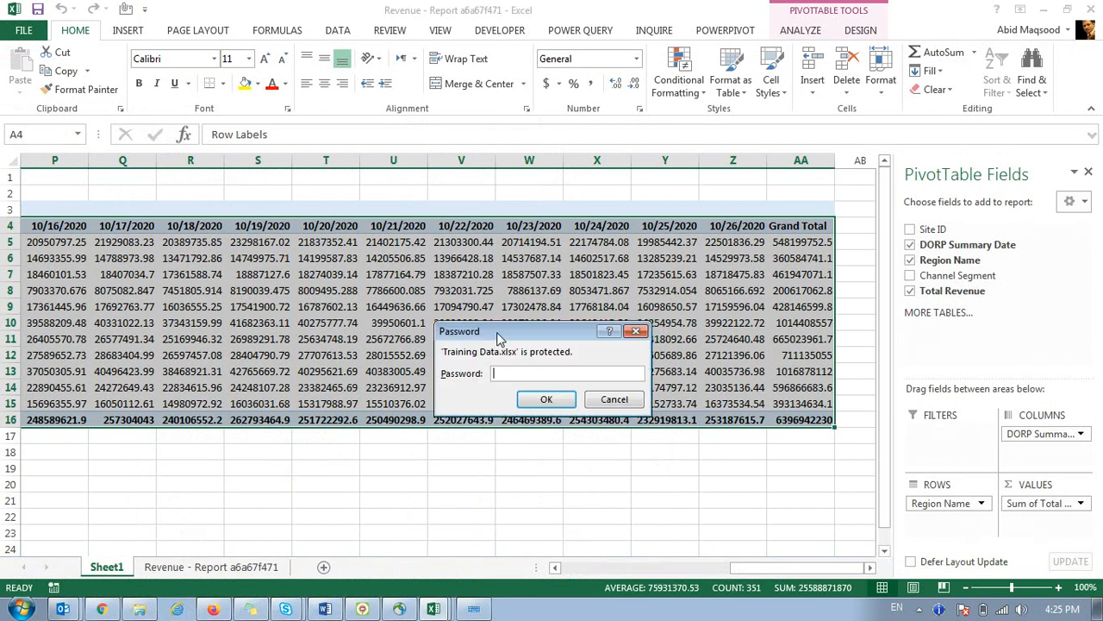
Enter the open and modify passwords to open Training Data with write access.
drag(496, 341, 350, 171)
click(466, 240)
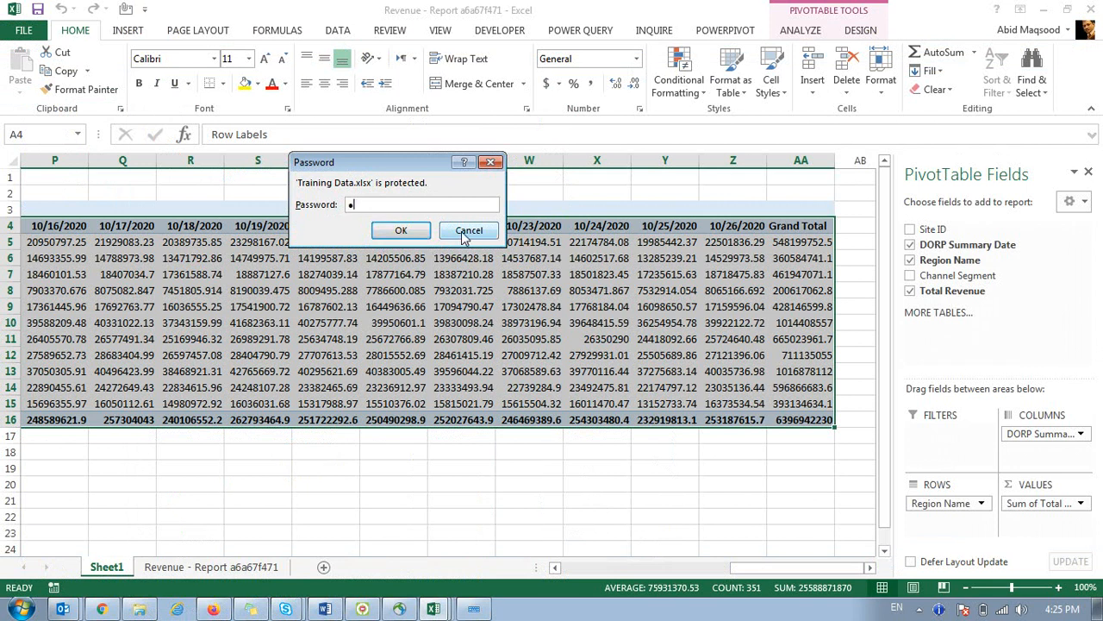
click(396, 234)
click(398, 233)
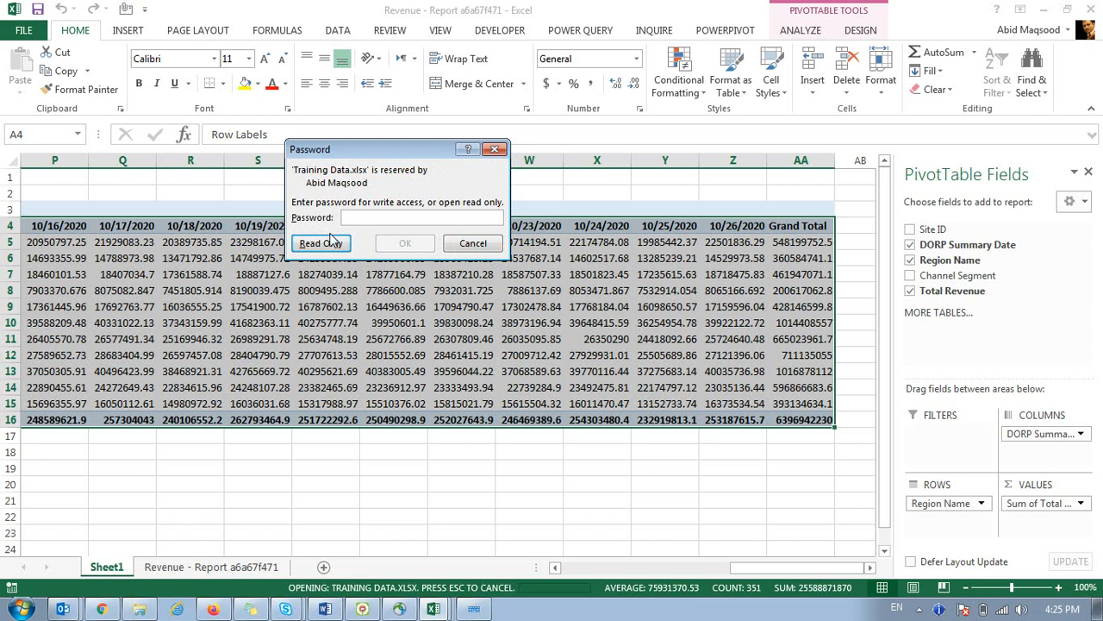
text(••••)
click(402, 243)
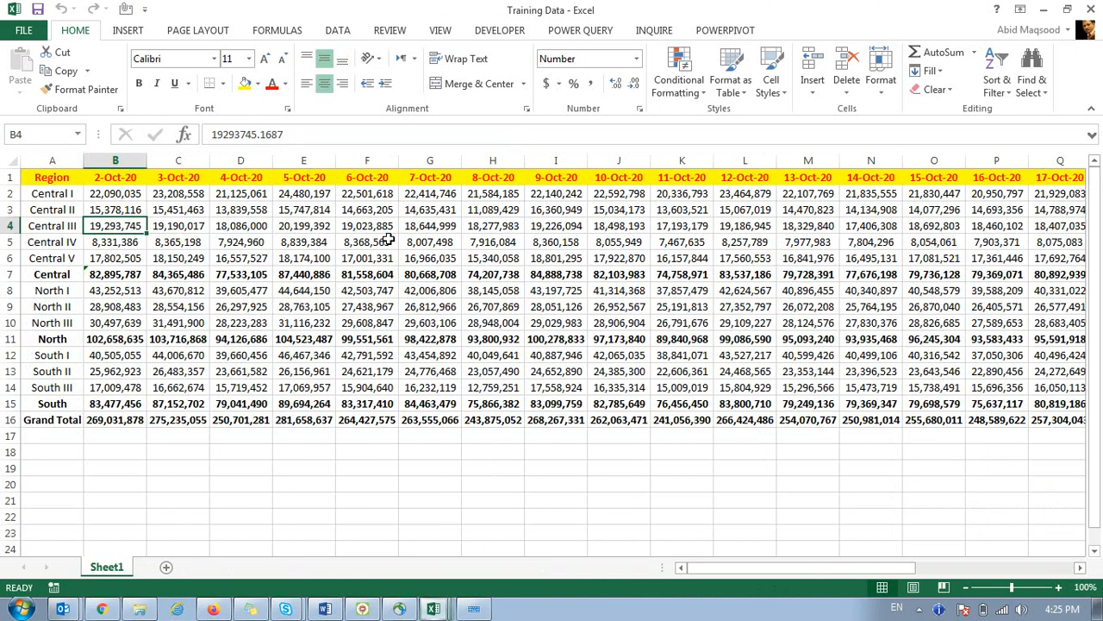
click(389, 239)
Select table and empty cells, then open and dismiss the context menu for F19:I23.
click(471, 250)
click(430, 338)
drag(170, 437, 177, 452)
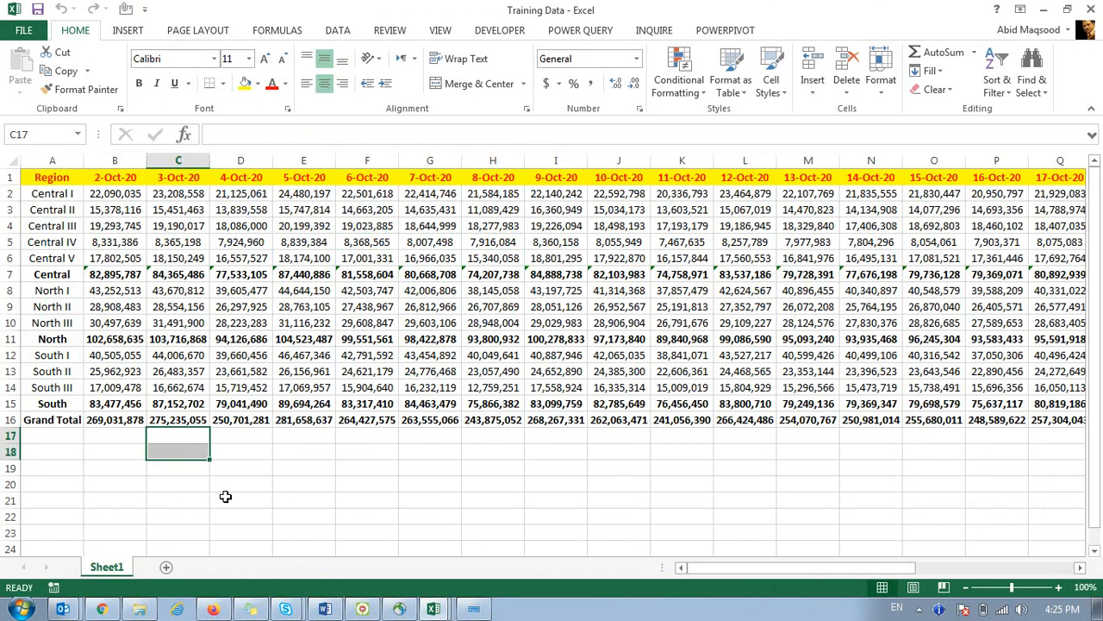
click(11, 161)
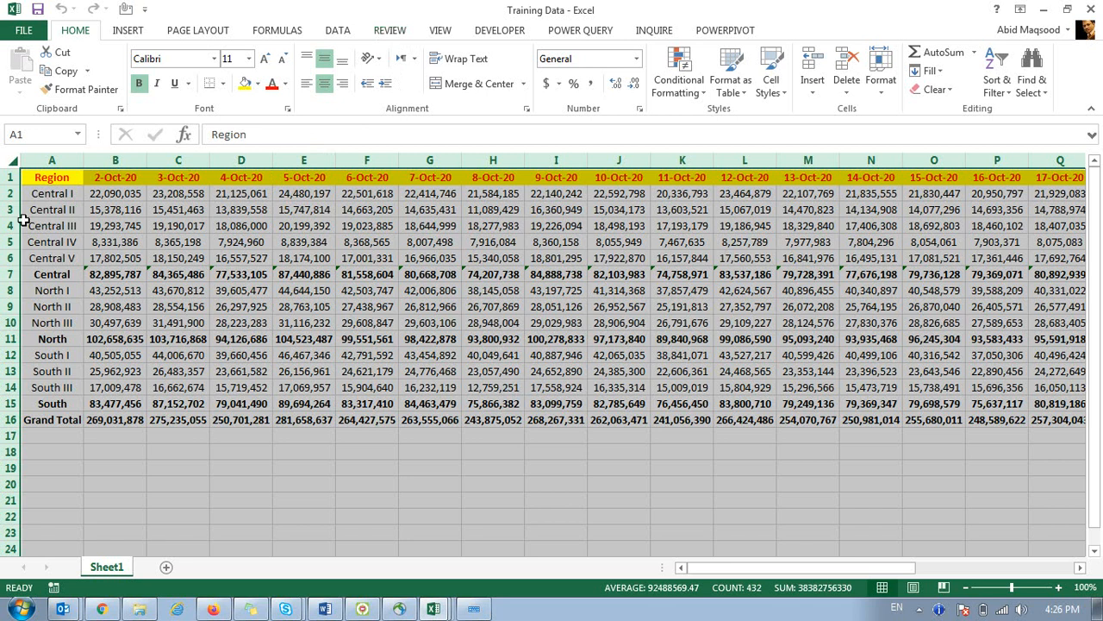
click(360, 419)
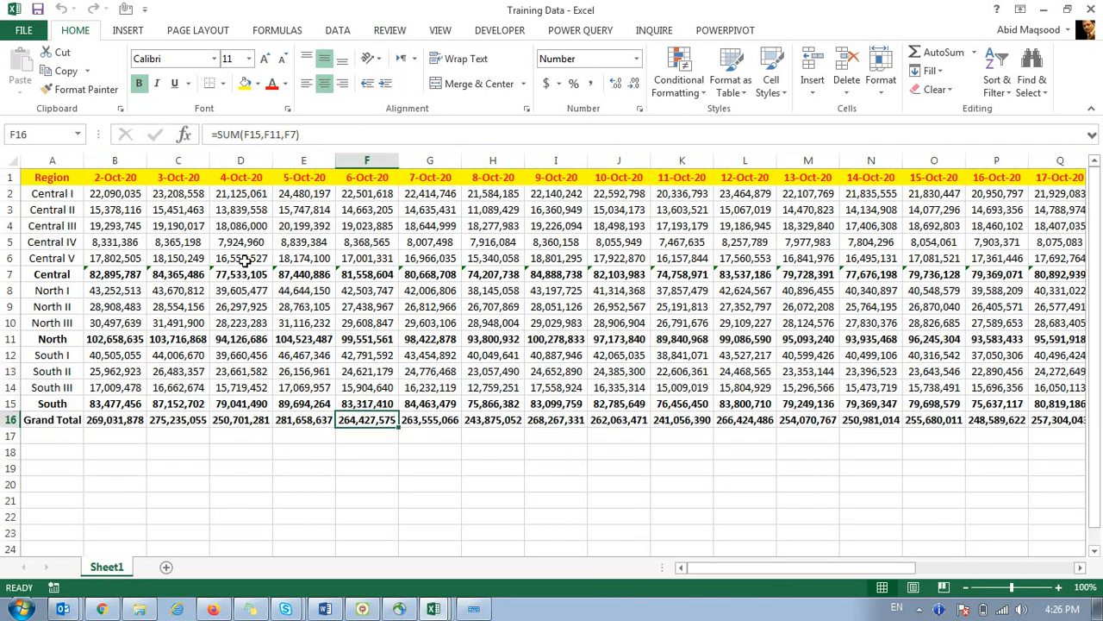
drag(376, 448, 529, 517)
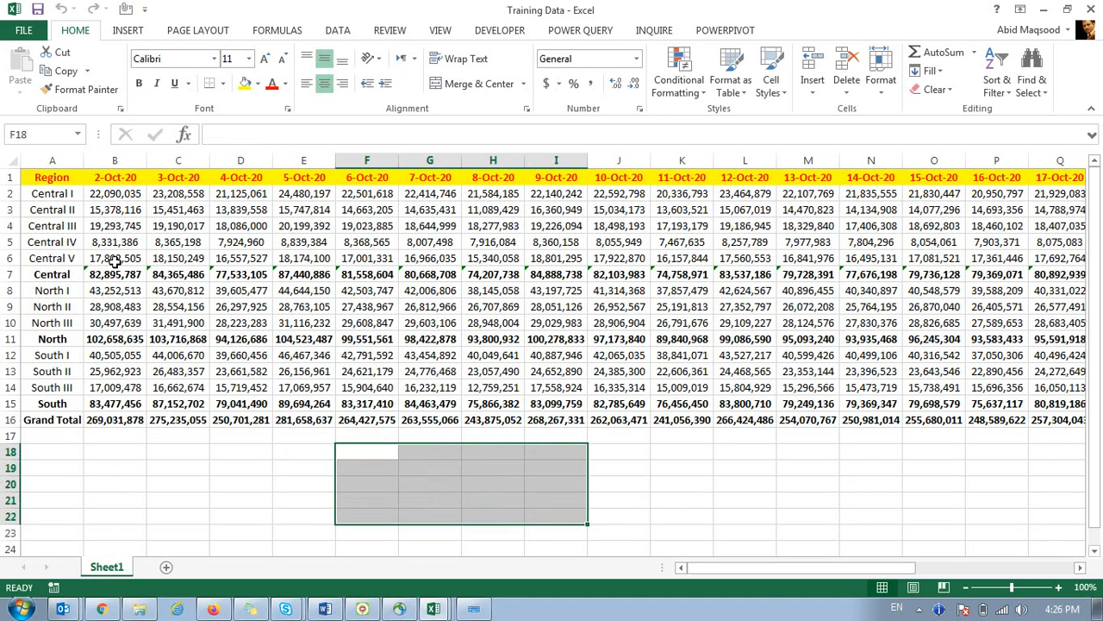
click(10, 161)
drag(366, 467, 560, 532)
right_click(515, 485)
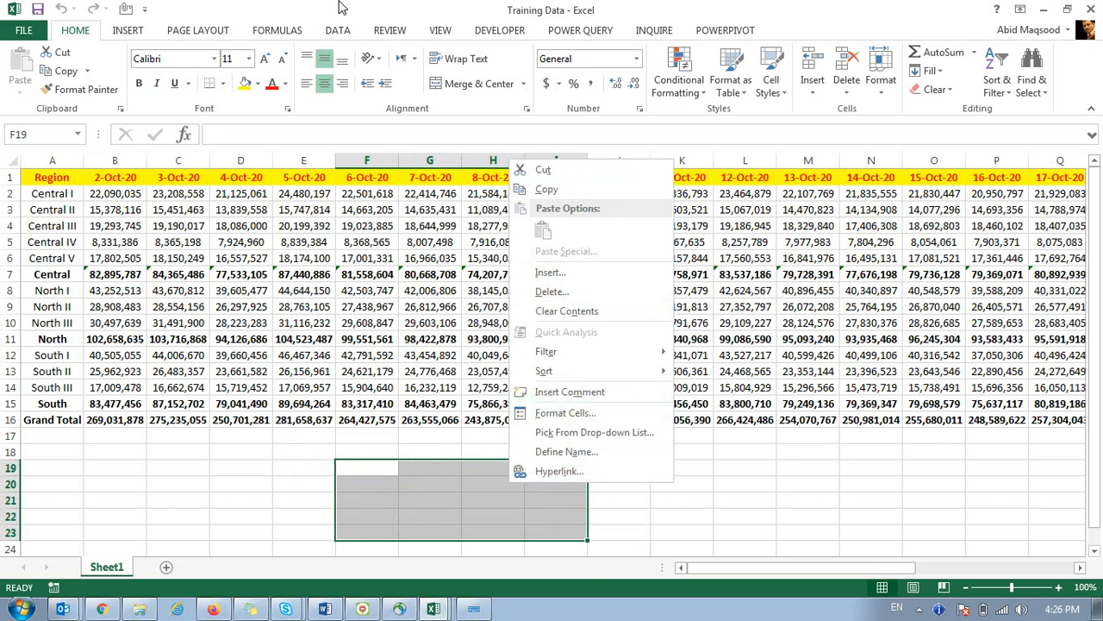
key(Escape)
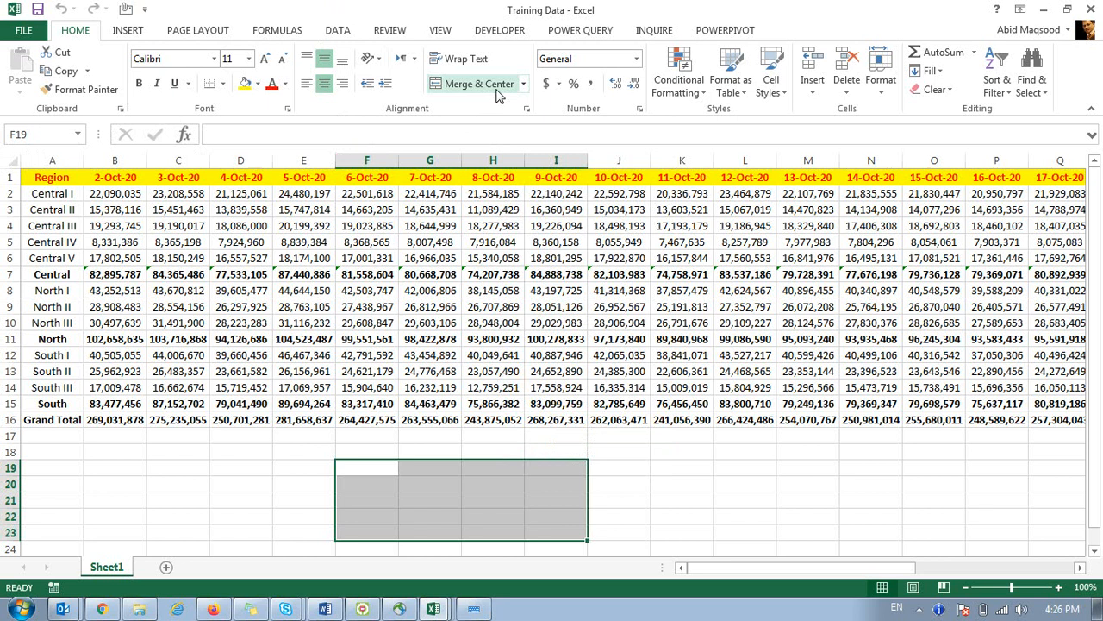
click(442, 515)
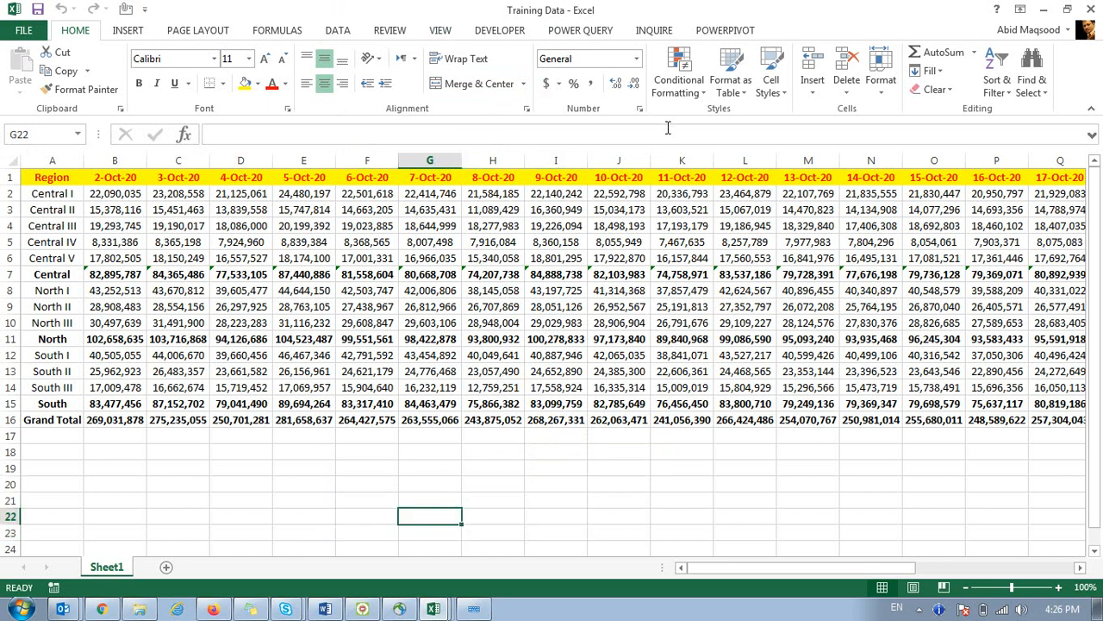
View the Protect Sheet options on the Review tab and cancel without protecting.
click(399, 33)
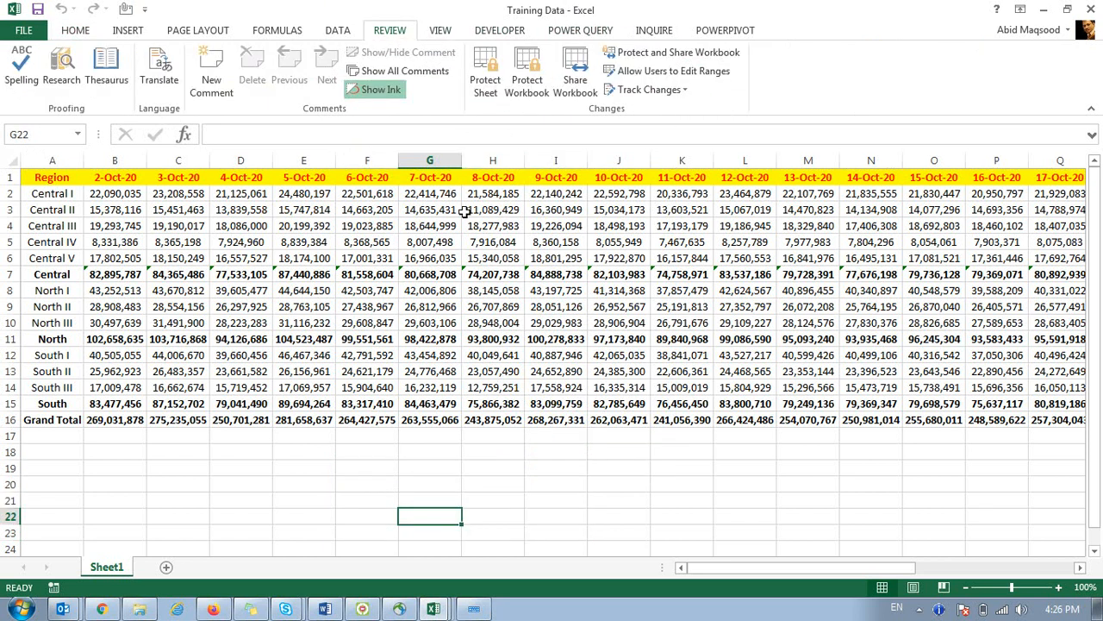
click(484, 69)
drag(336, 97, 529, 110)
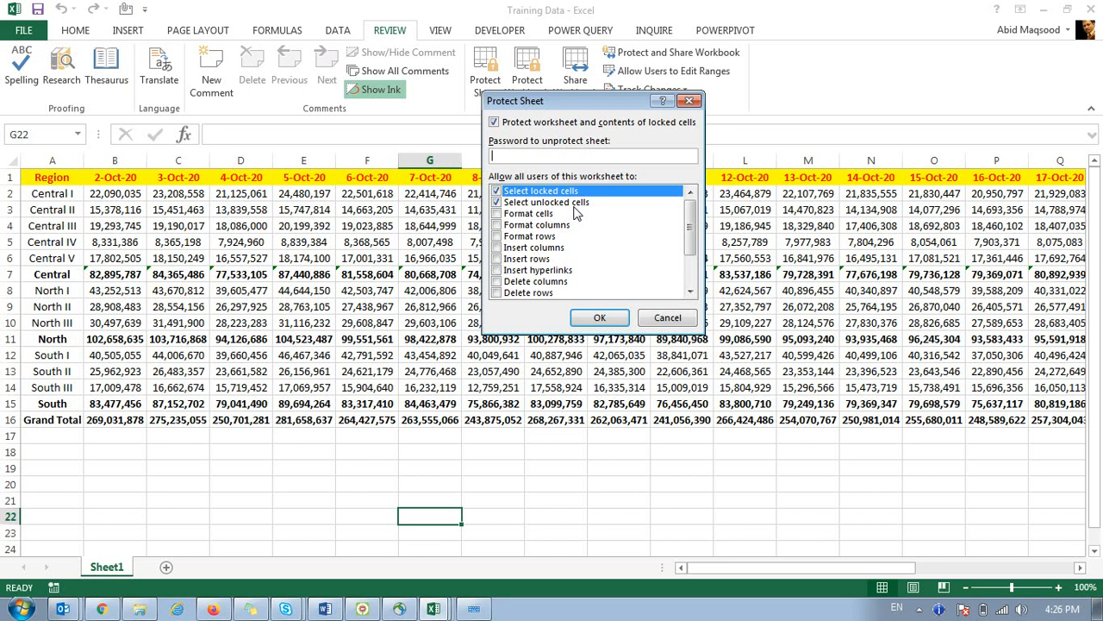
click(667, 318)
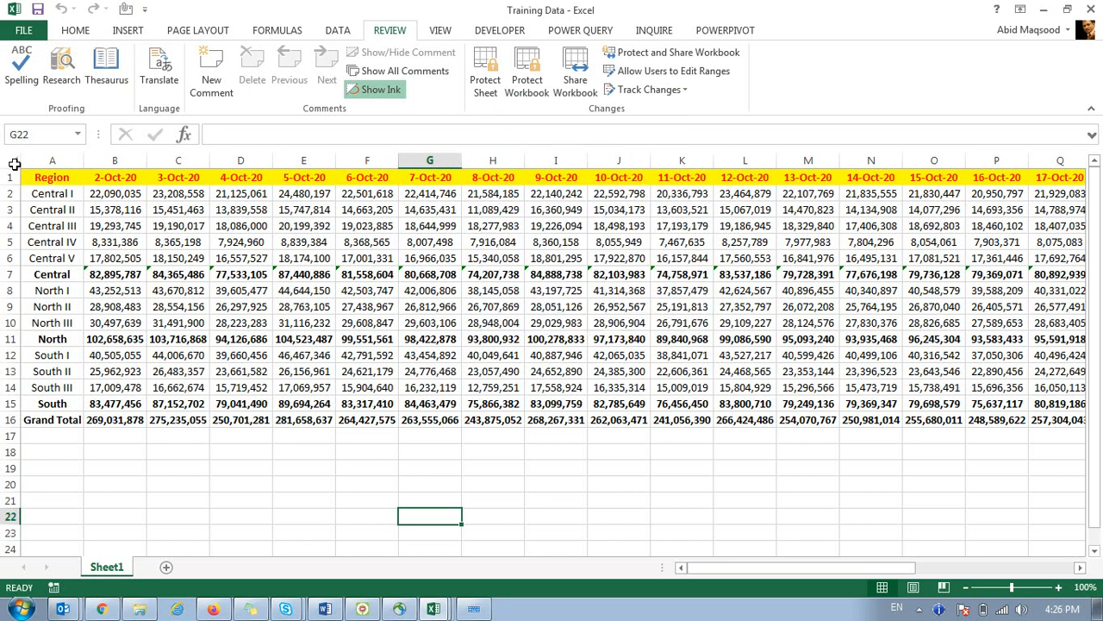
click(14, 163)
Inspect the whole sheet's Protection settings in Format Cells without changing them.
right_click(15, 164)
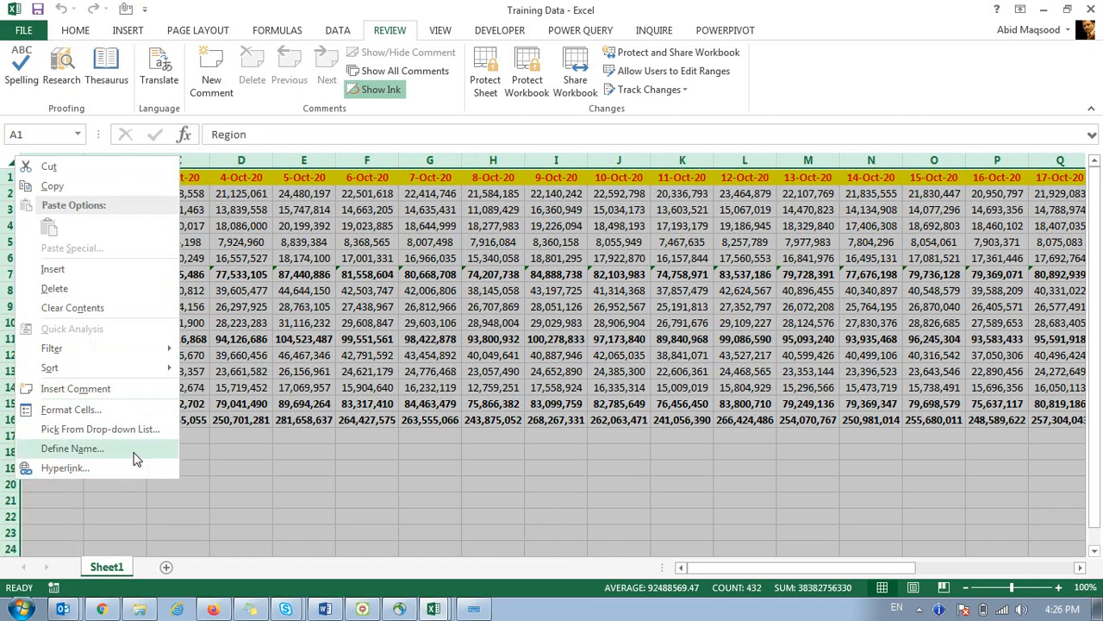
click(100, 412)
click(269, 256)
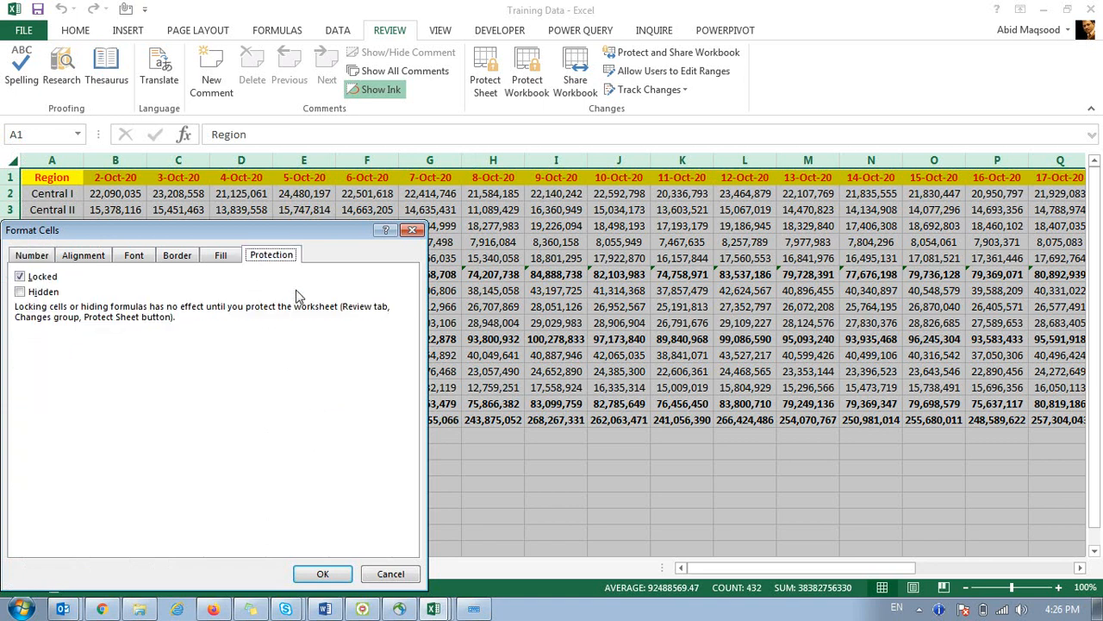
click(390, 573)
click(552, 420)
Unlock cells F18:J22 by clearing Locked in Format Cells > Protection.
drag(367, 450, 624, 521)
right_click(567, 491)
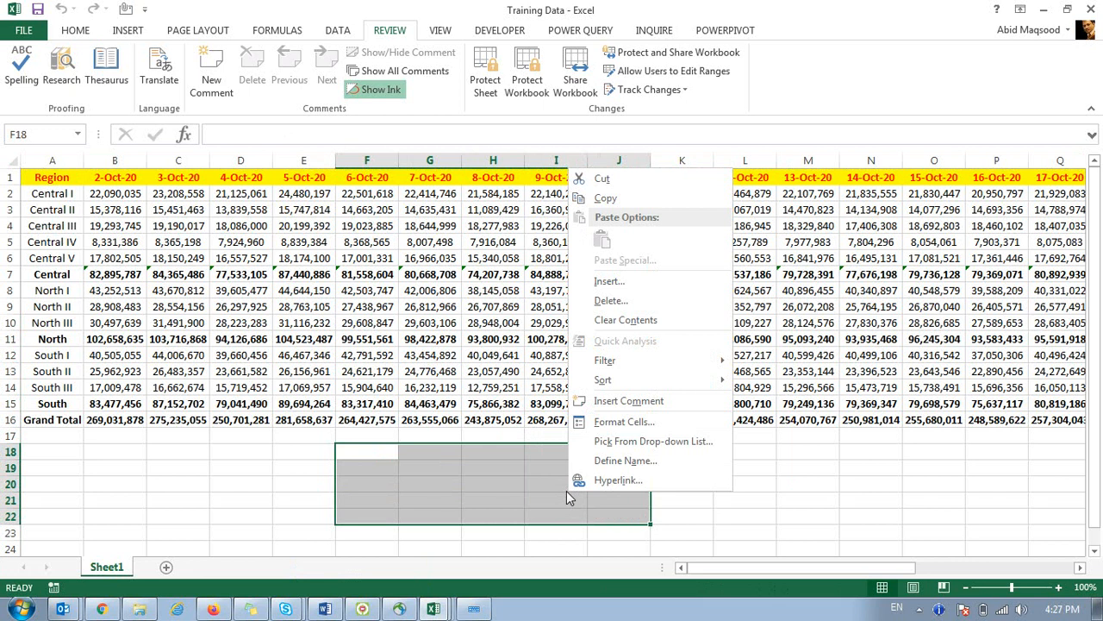
key(Escape)
key(ctrl+1)
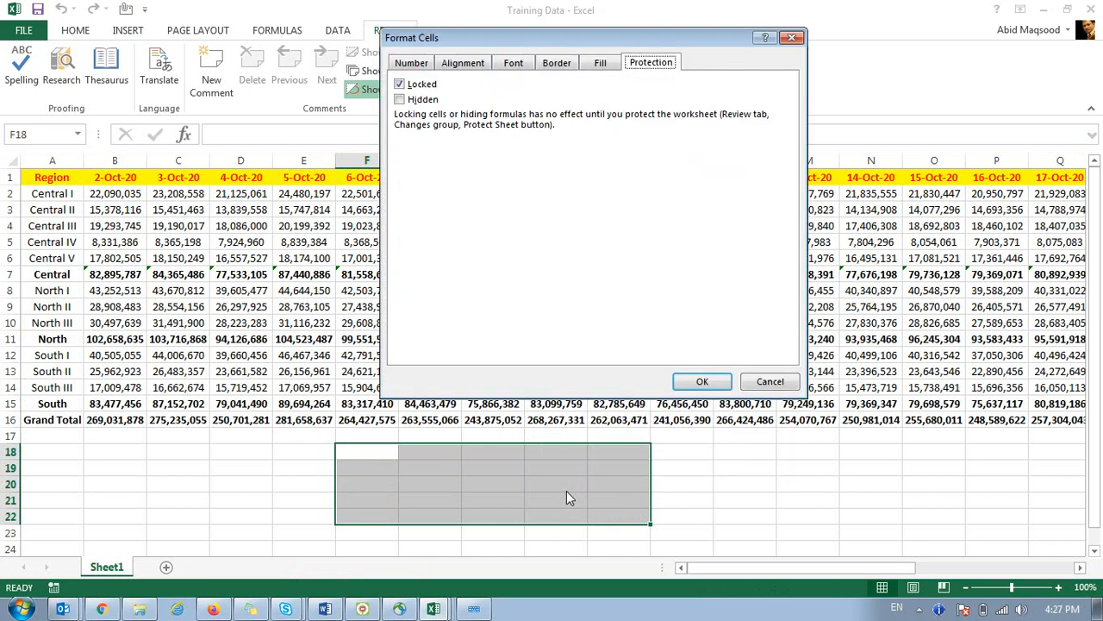
click(400, 85)
click(720, 381)
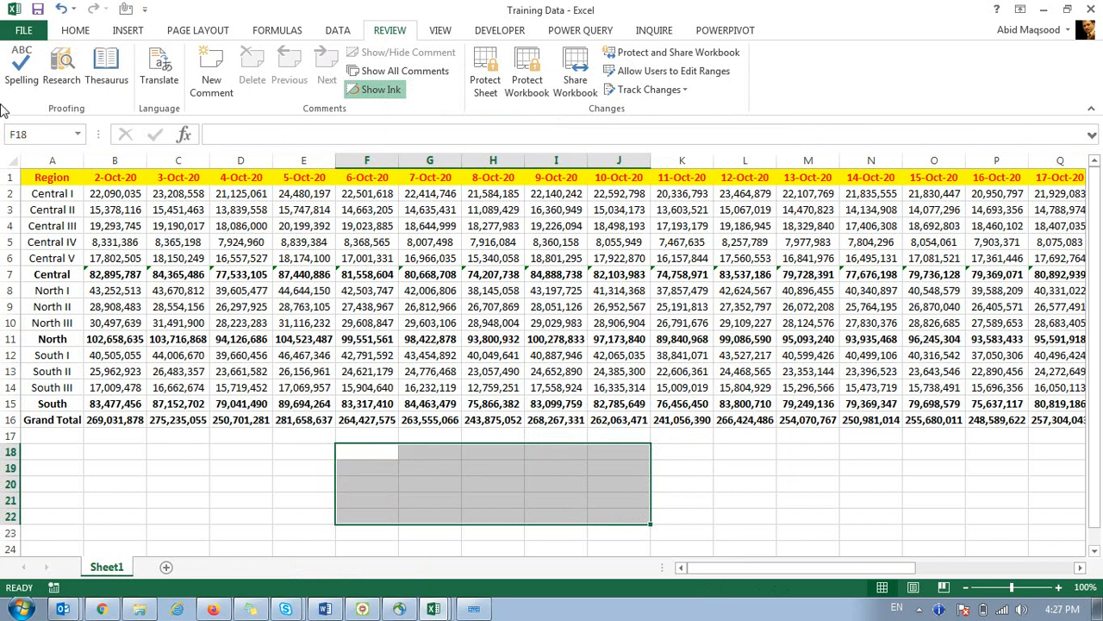
Protect the sheet and test Tab, Enter and arrow movement within unlocked block F18:J22.
click(239, 242)
click(487, 76)
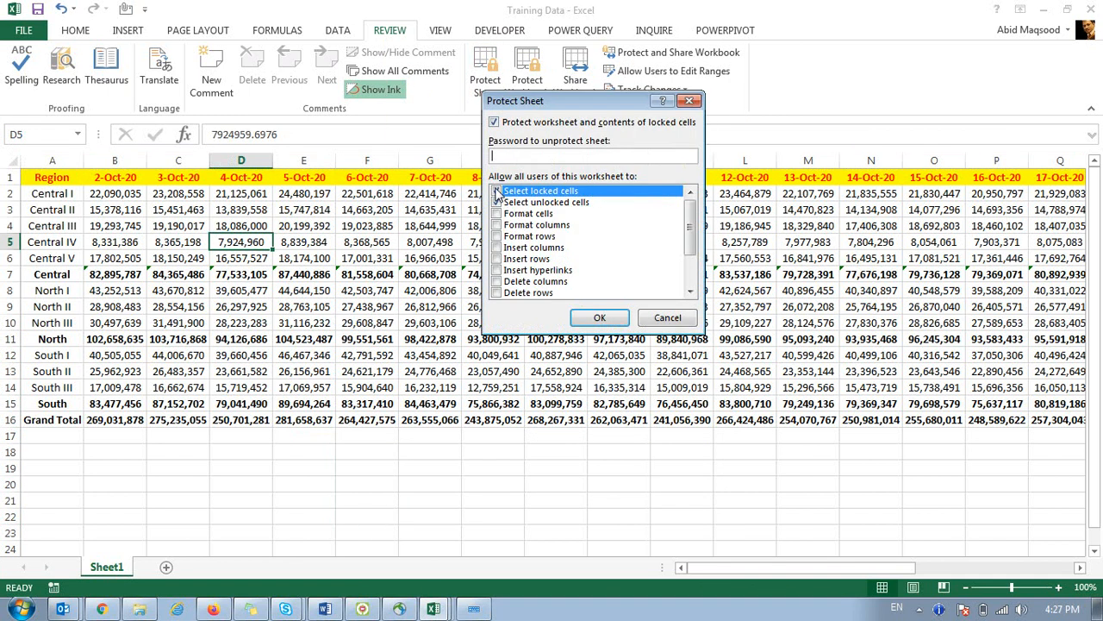
click(599, 317)
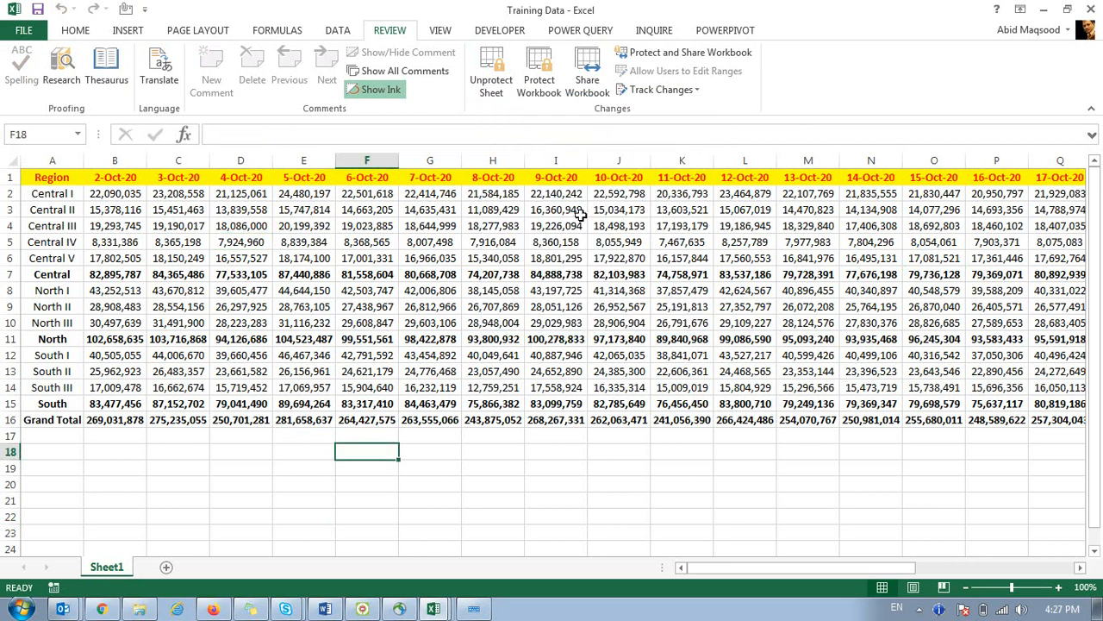
key(Tab)
key(Tab)
key(Tab)
key(Return)
key(Tab)
key(Tab)
key(Tab)
key(Return)
key(Tab)
key(Tab)
key(Tab)
key(Return)
key(Tab)
key(Tab)
key(Tab)
key(Return)
key(Tab)
key(Tab)
key(Tab)
key(Right)
key(Right)
key(Right)
key(Right)
key(Right)
key(Right)
key(Left)
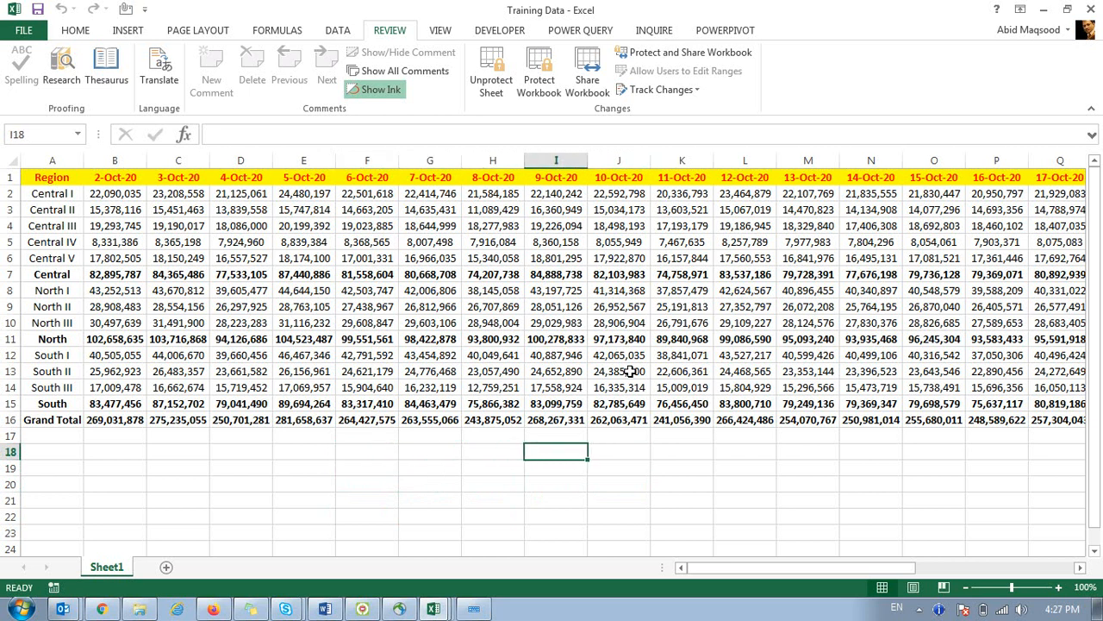
key(Left)
key(Left)
key(Down)
key(Down)
key(Down)
key(Right)
key(Right)
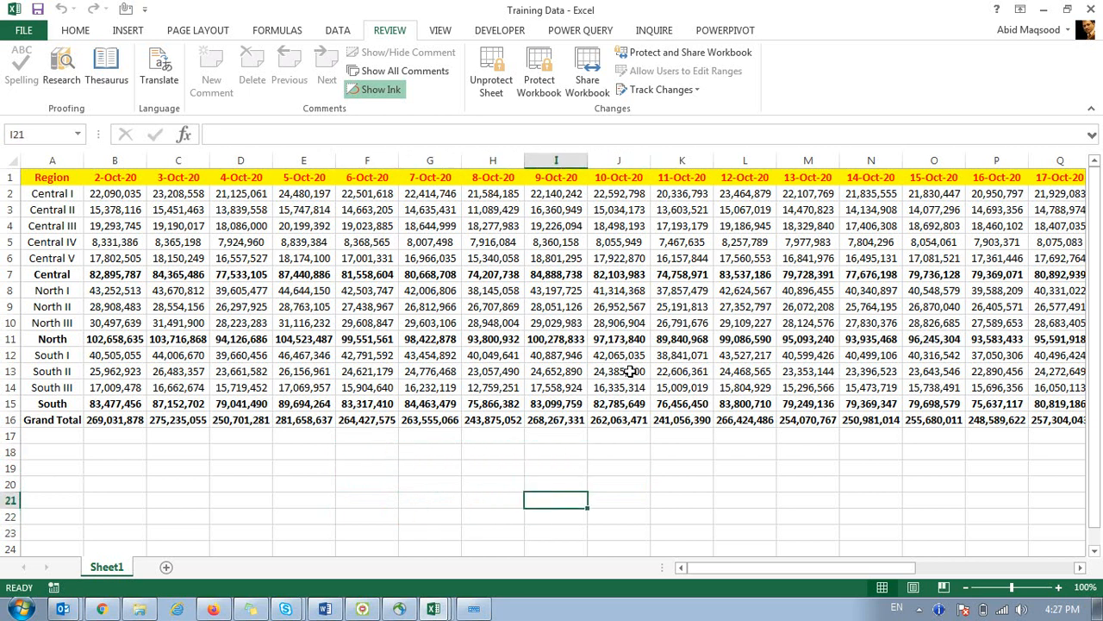
key(Up)
key(Up)
key(Left)
key(Down)
key(Down)
key(Down)
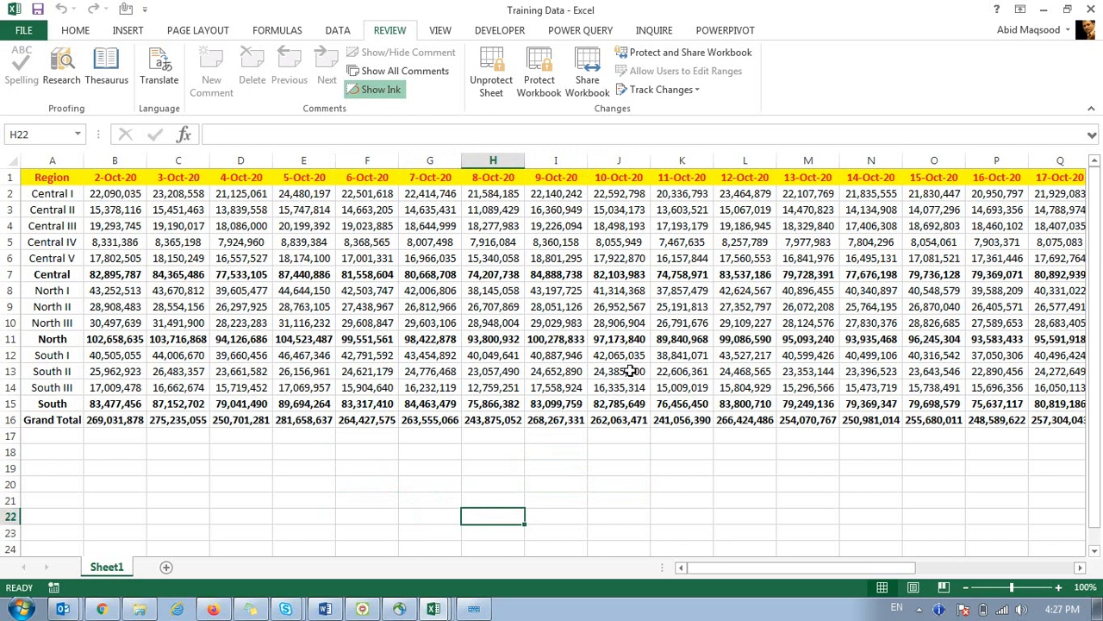
Unprotect, then reprotect the sheet with a new, confirmed password.
click(492, 69)
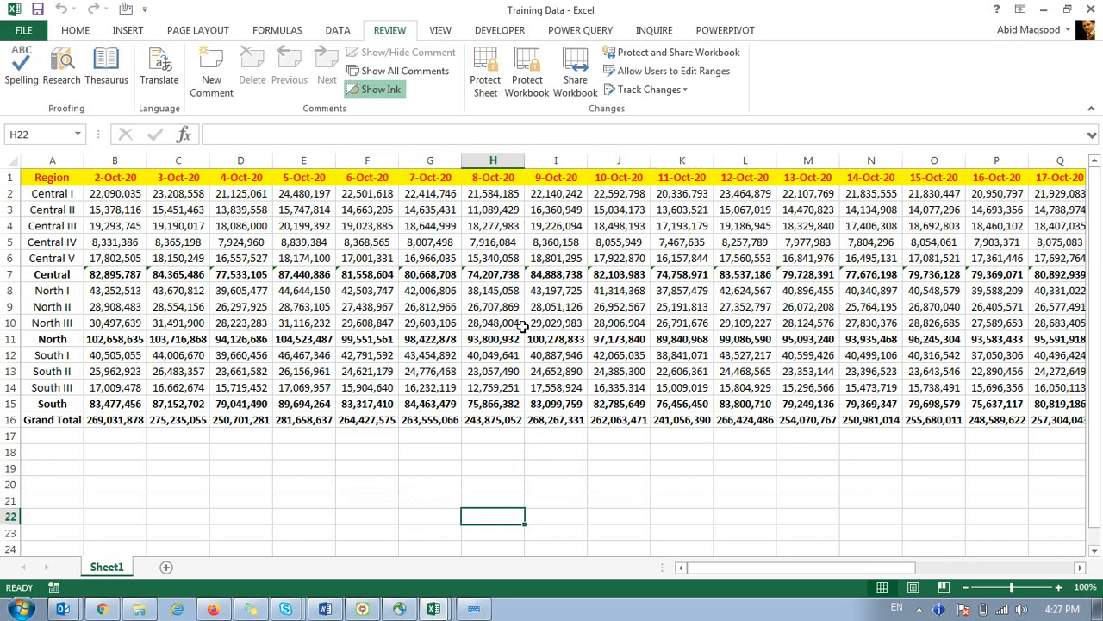
click(479, 75)
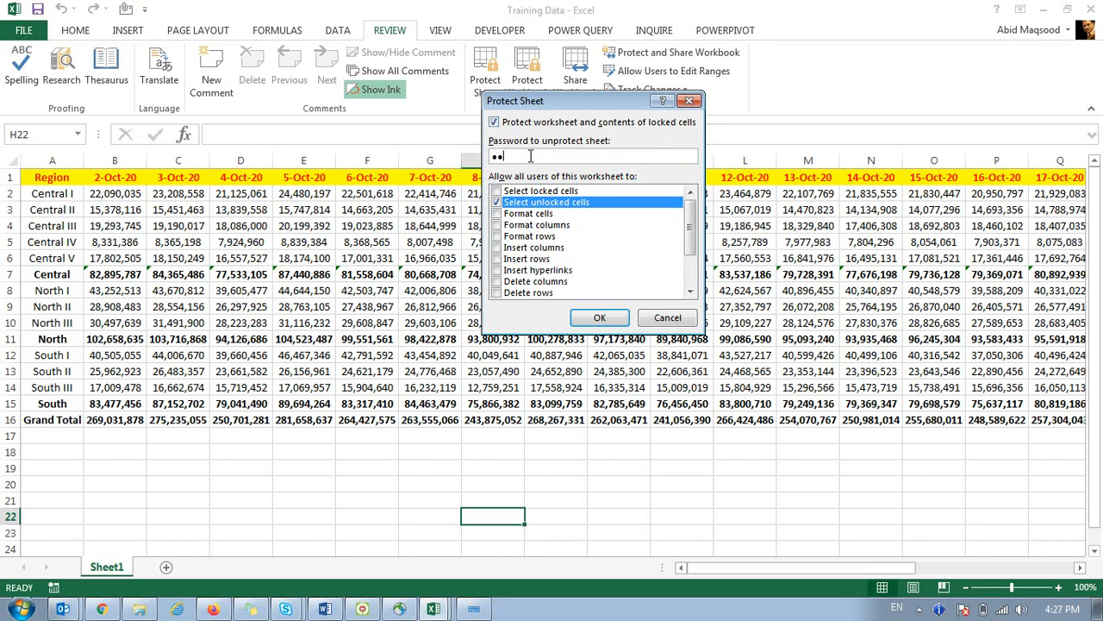
drag(535, 155, 431, 155)
text(●●)
click(596, 319)
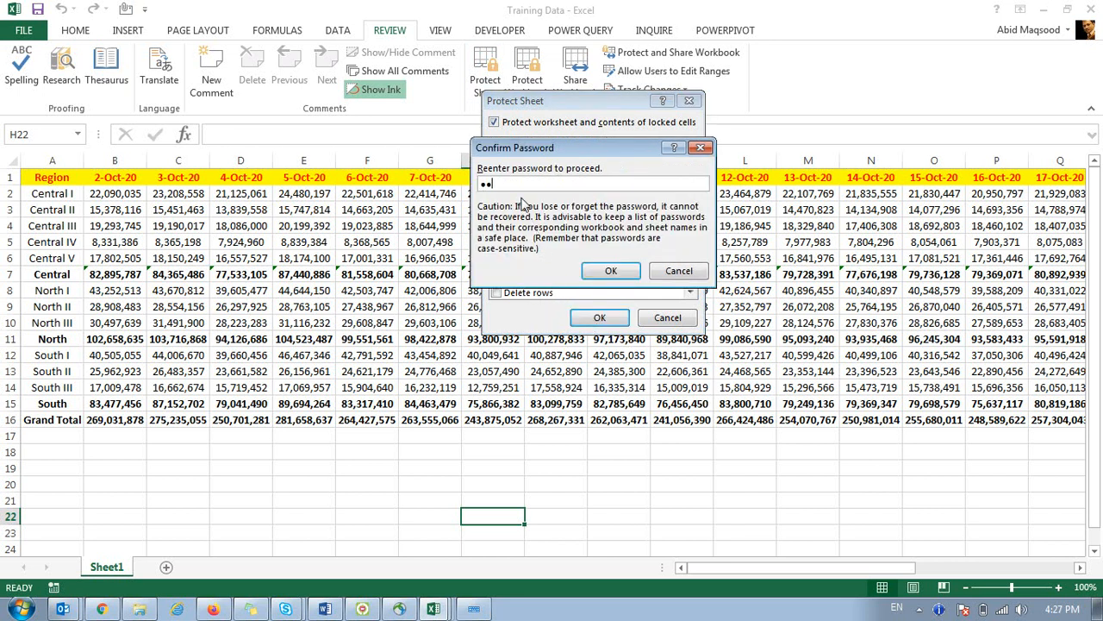
click(610, 273)
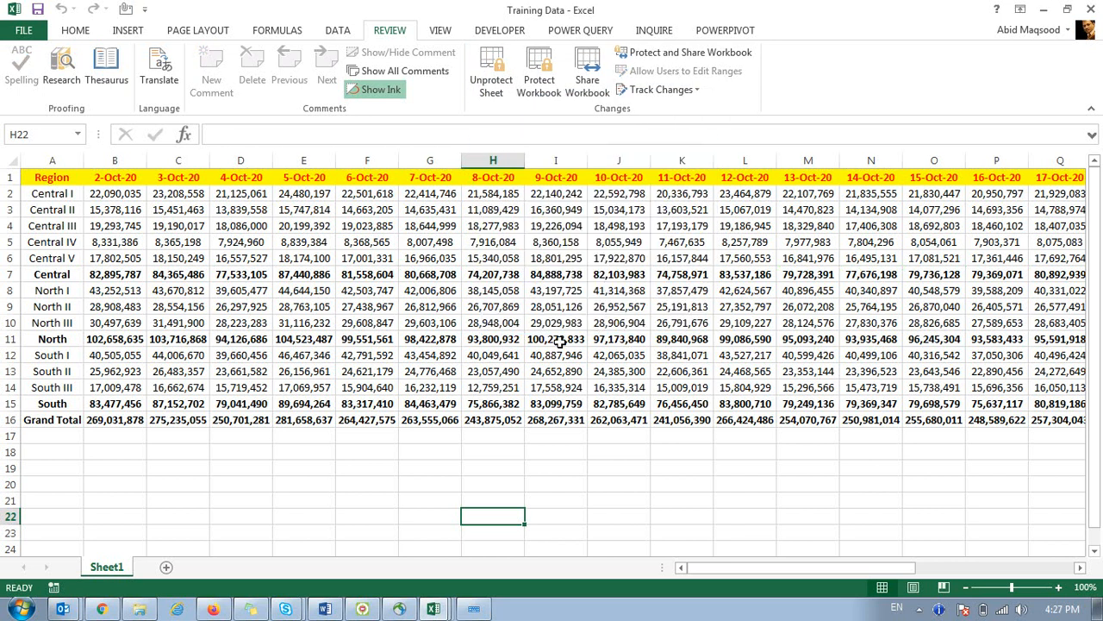
Check that unprotecting asks for the password, cancel, and leave Sheet1 protected.
click(491, 68)
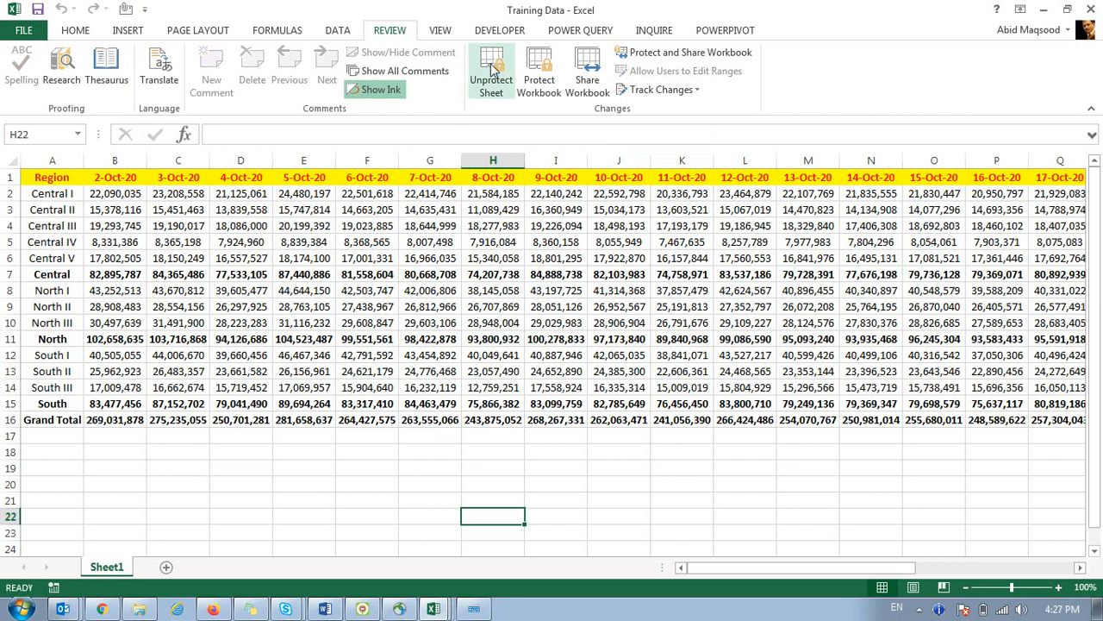
drag(601, 196, 291, 270)
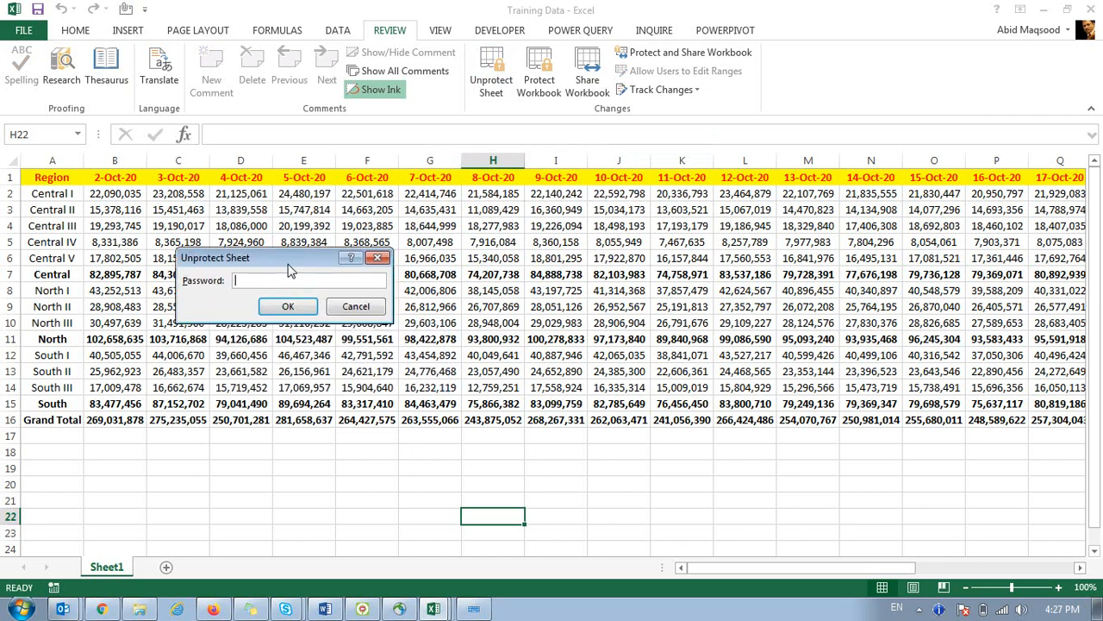
click(349, 307)
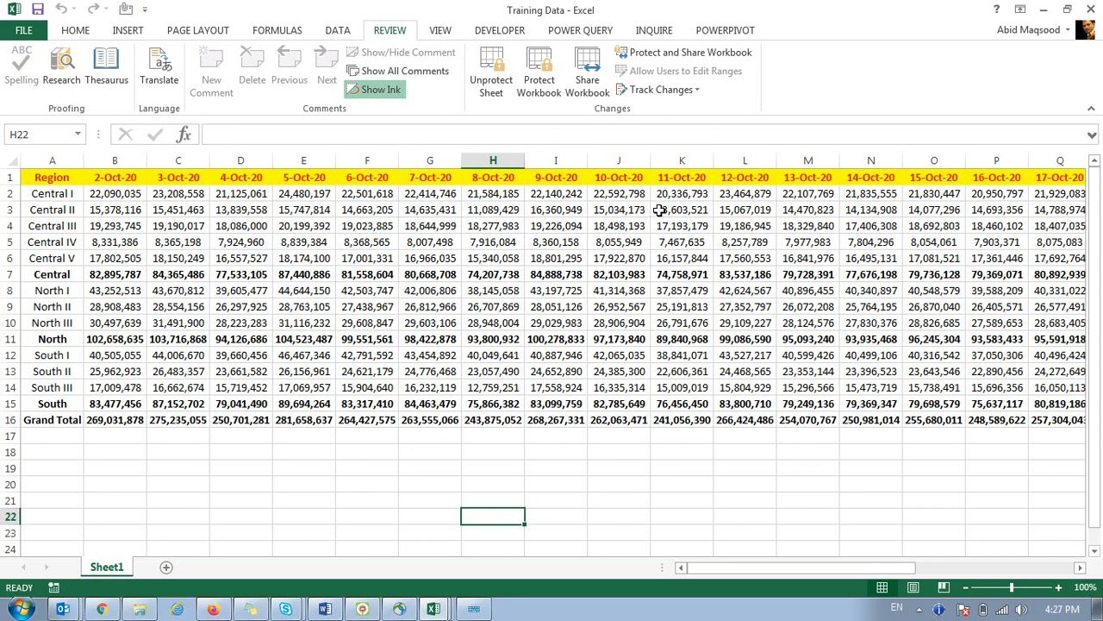
right_click(104, 568)
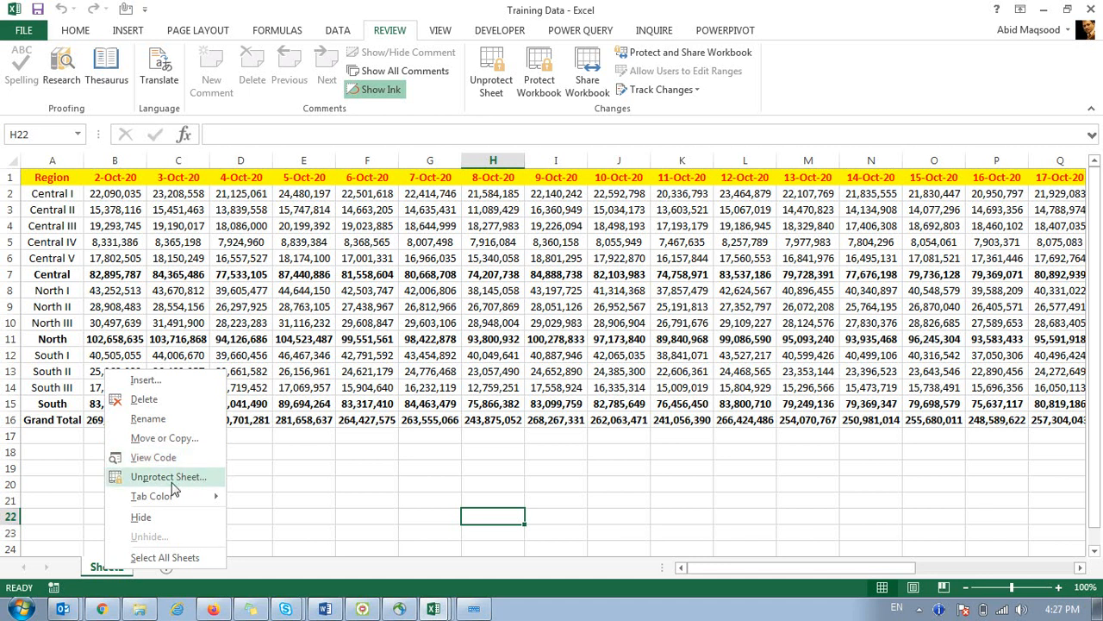
click(103, 572)
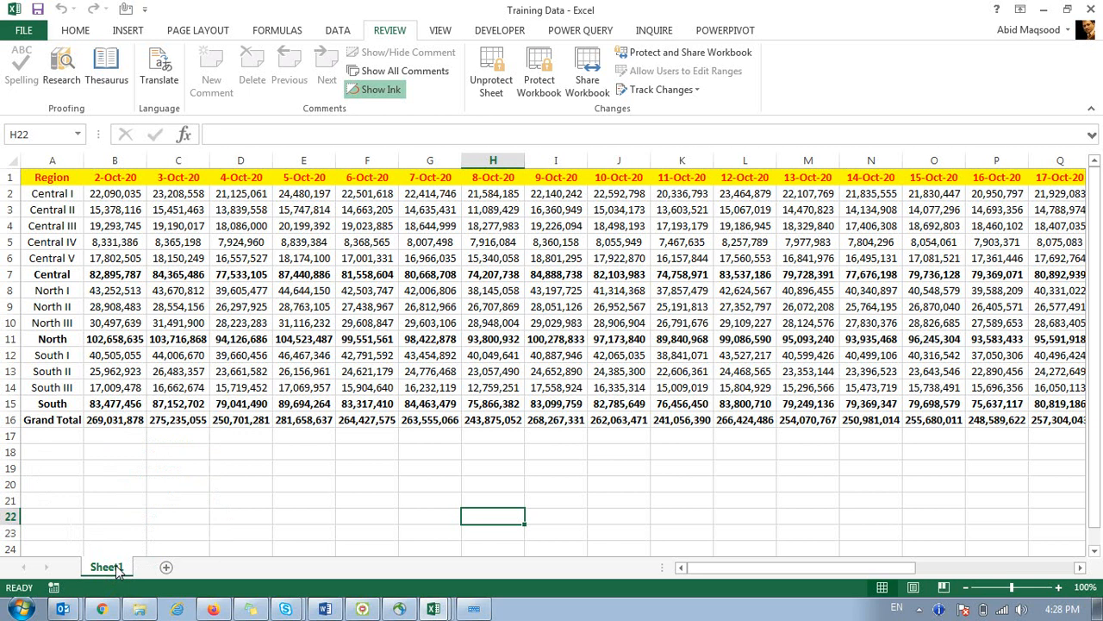
Protect the workbook structure with a password, then check what the Sheet1 tab menu still allows.
click(550, 84)
drag(260, 233, 481, 235)
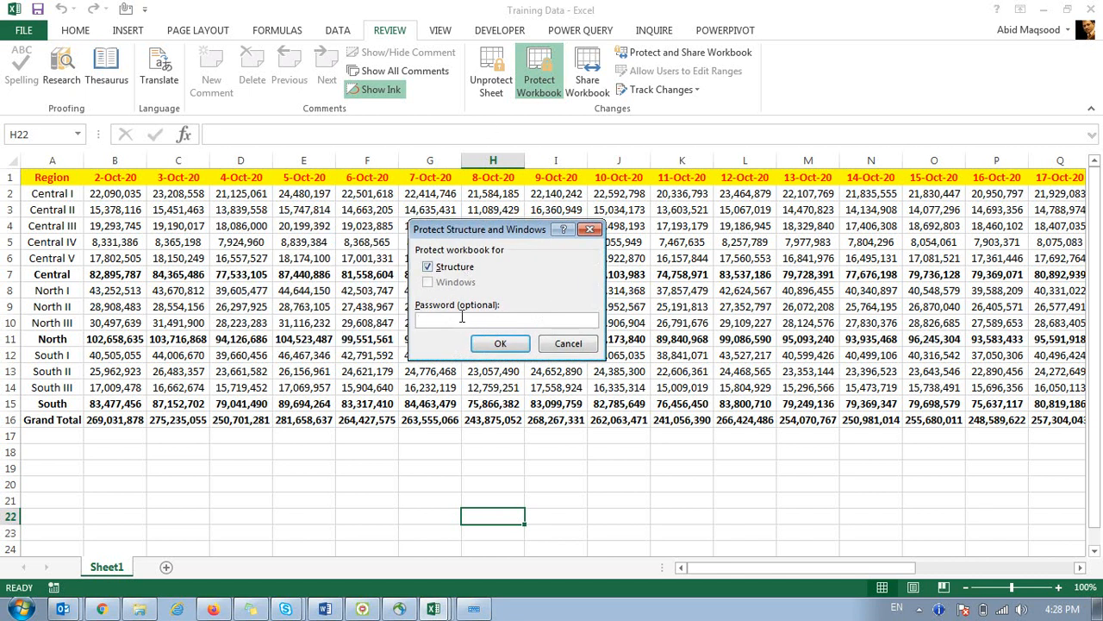
click(470, 342)
text(1)
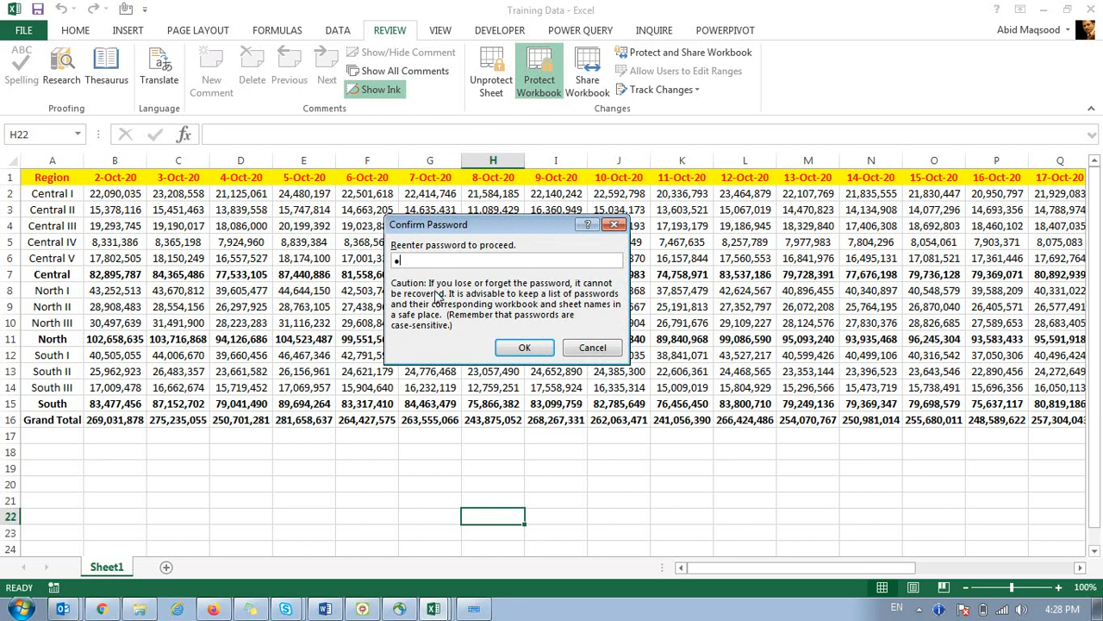
text(23)
click(522, 348)
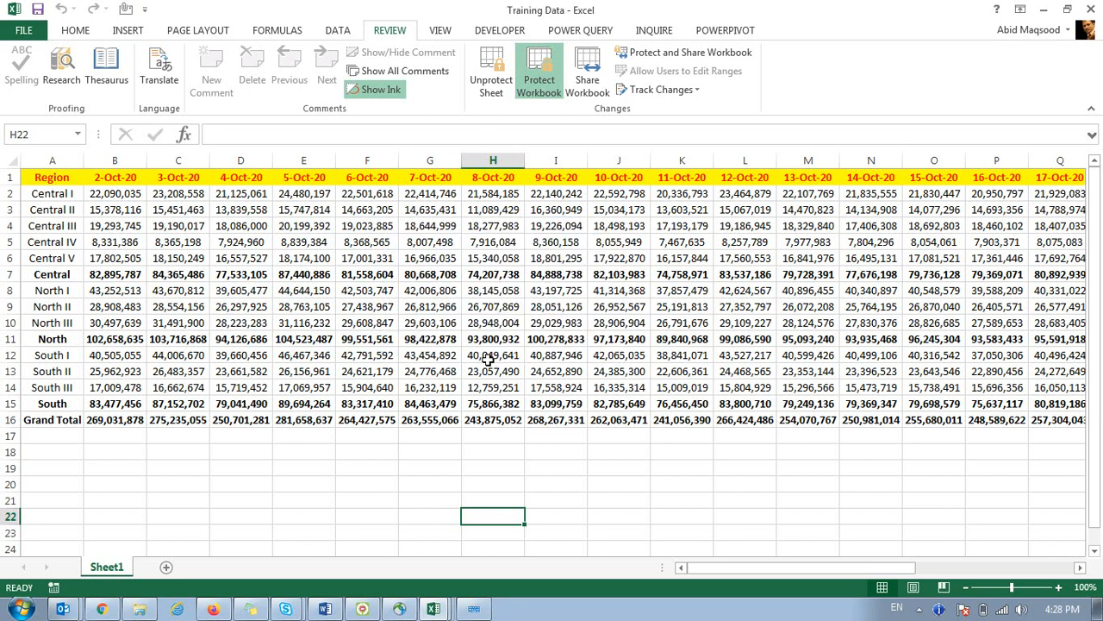
right_click(103, 568)
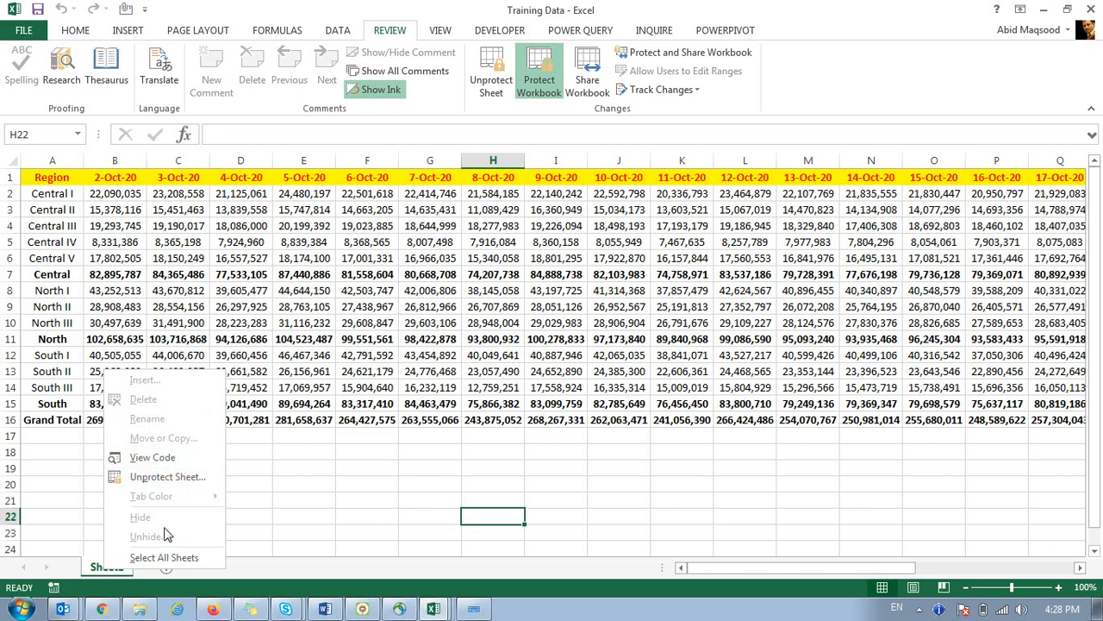
click(313, 354)
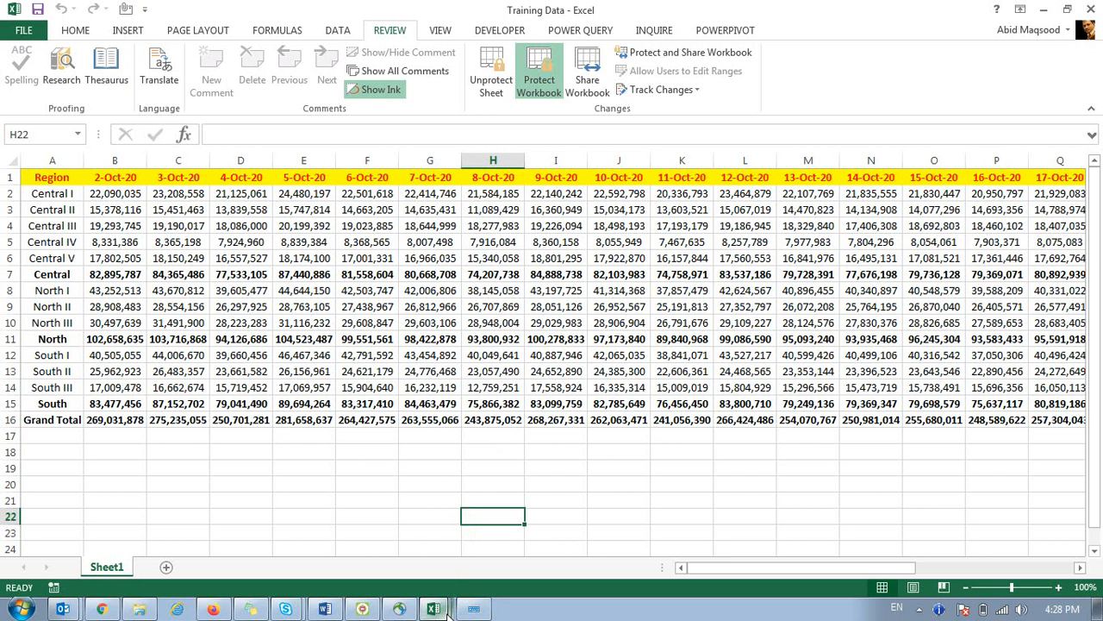
Remove the workbook structure protection with its password, then unprotect the sheet.
click(539, 76)
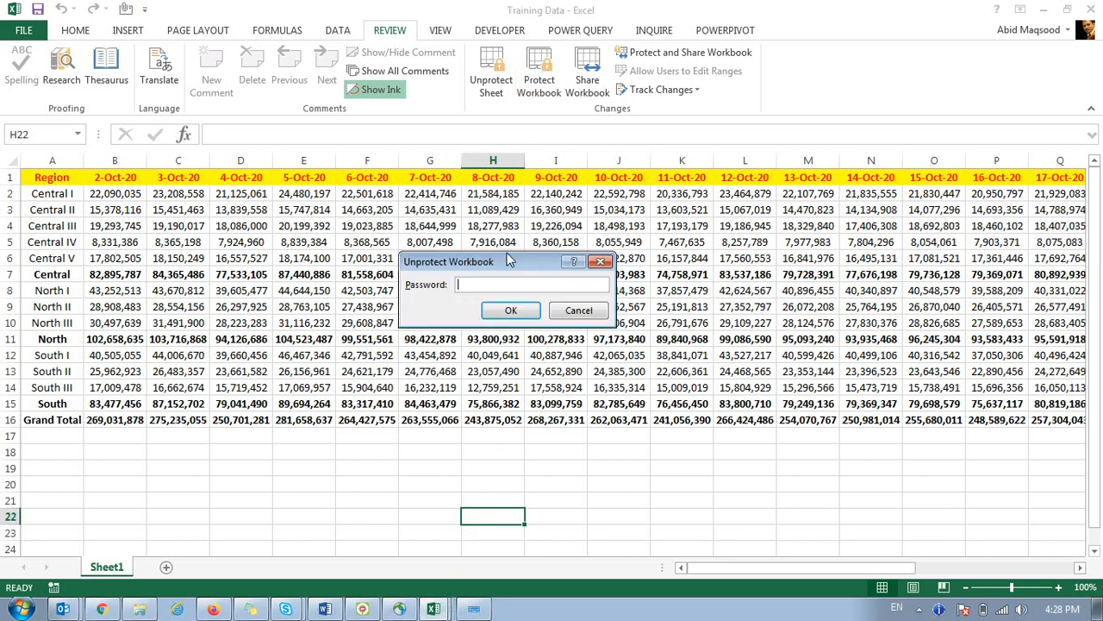
text(••••)
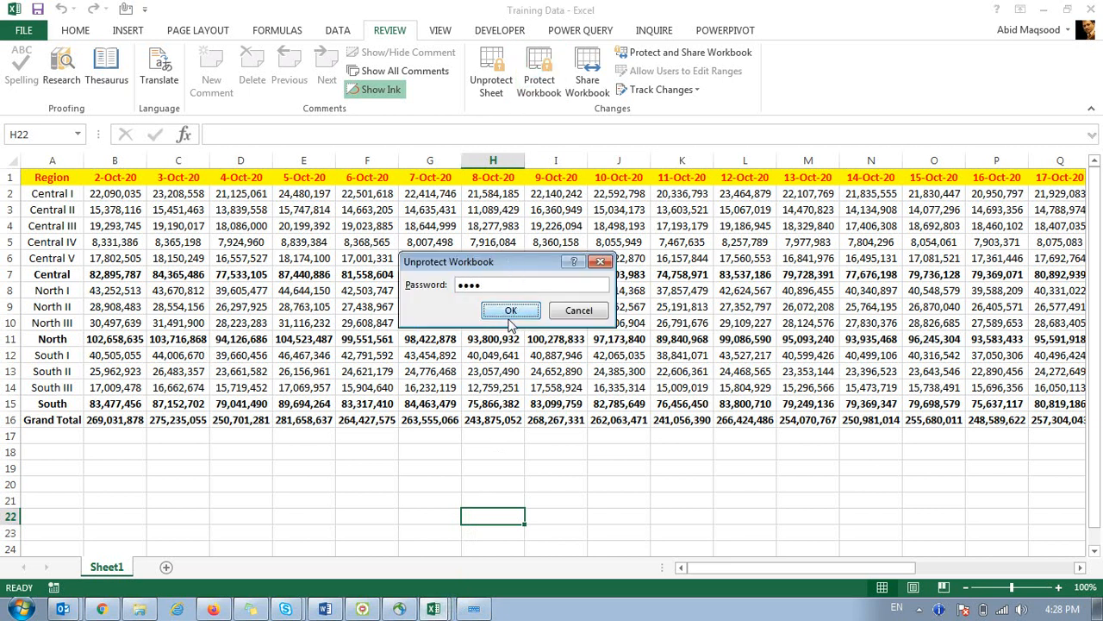
click(510, 316)
click(492, 71)
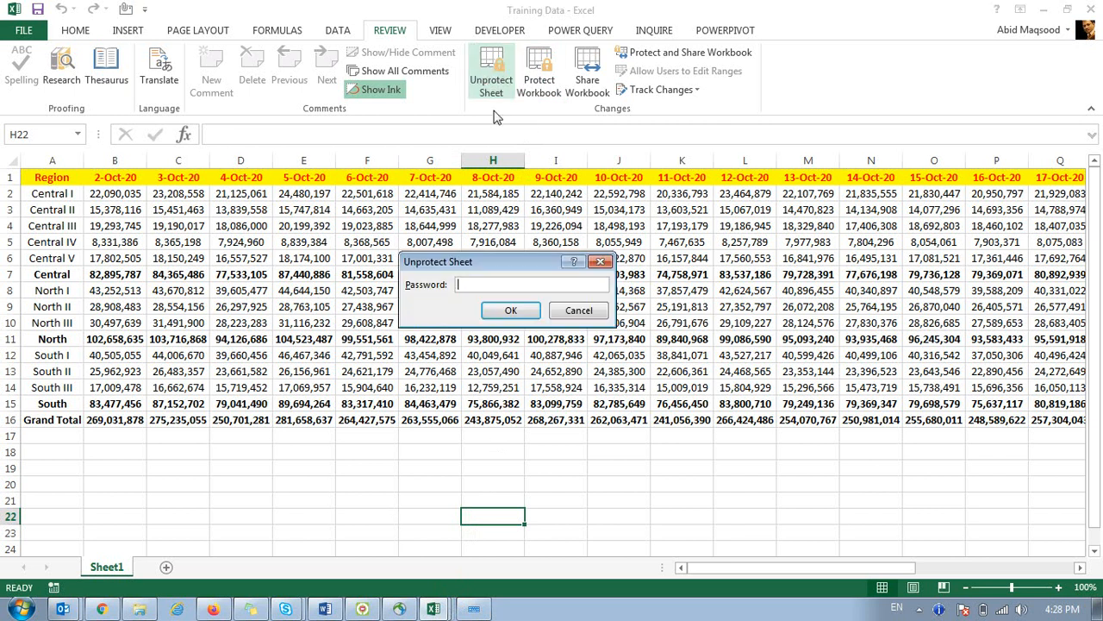
click(510, 310)
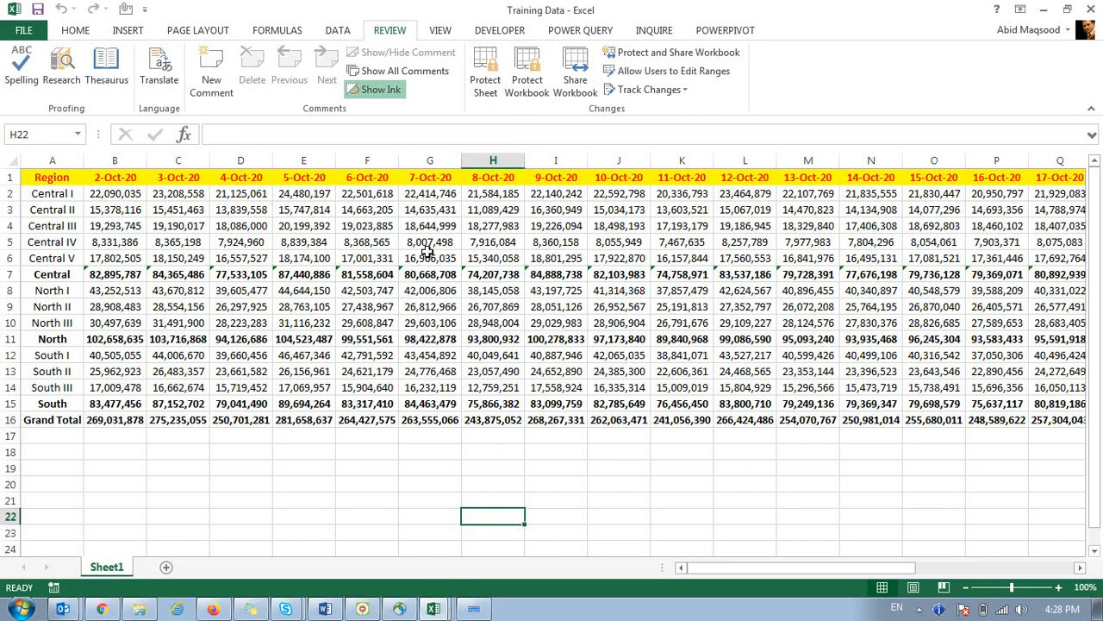
Select cell G13 and start Save As in the Downloads folder.
drag(382, 374, 551, 531)
click(431, 370)
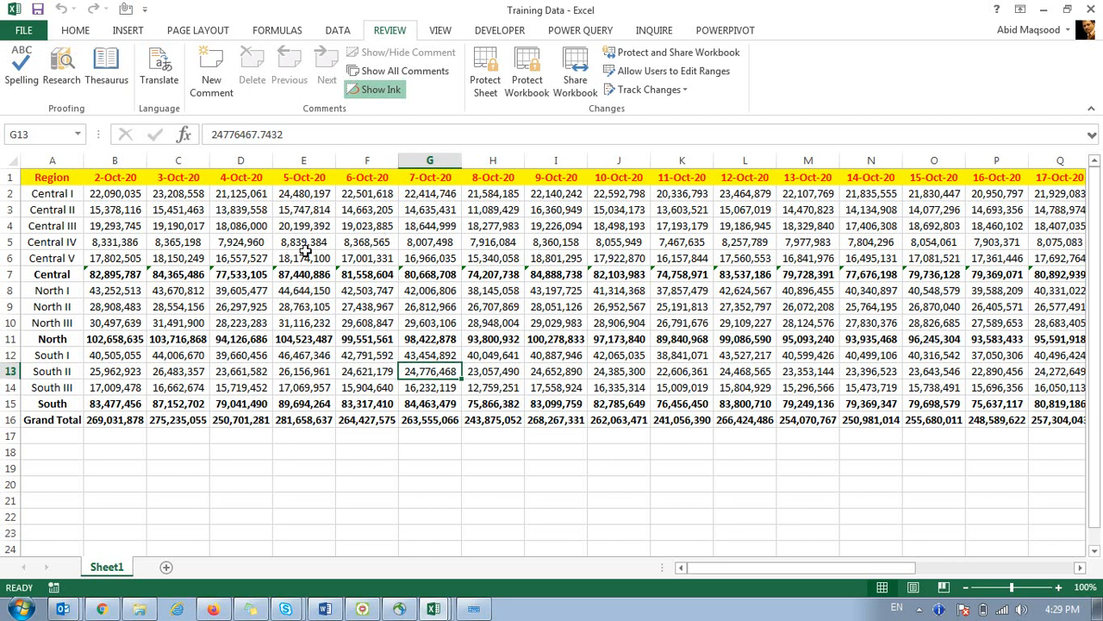
click(32, 33)
click(65, 189)
click(469, 183)
Check Save As General Options for file passwords, cancel without saving, and return to the revenue sheet.
click(186, 276)
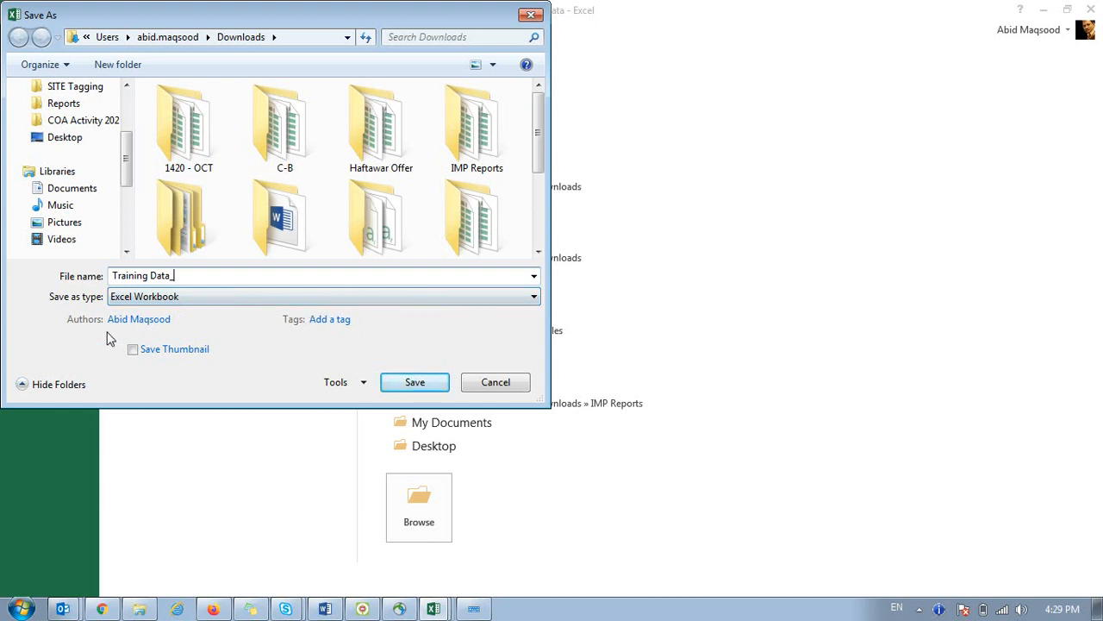
click(361, 384)
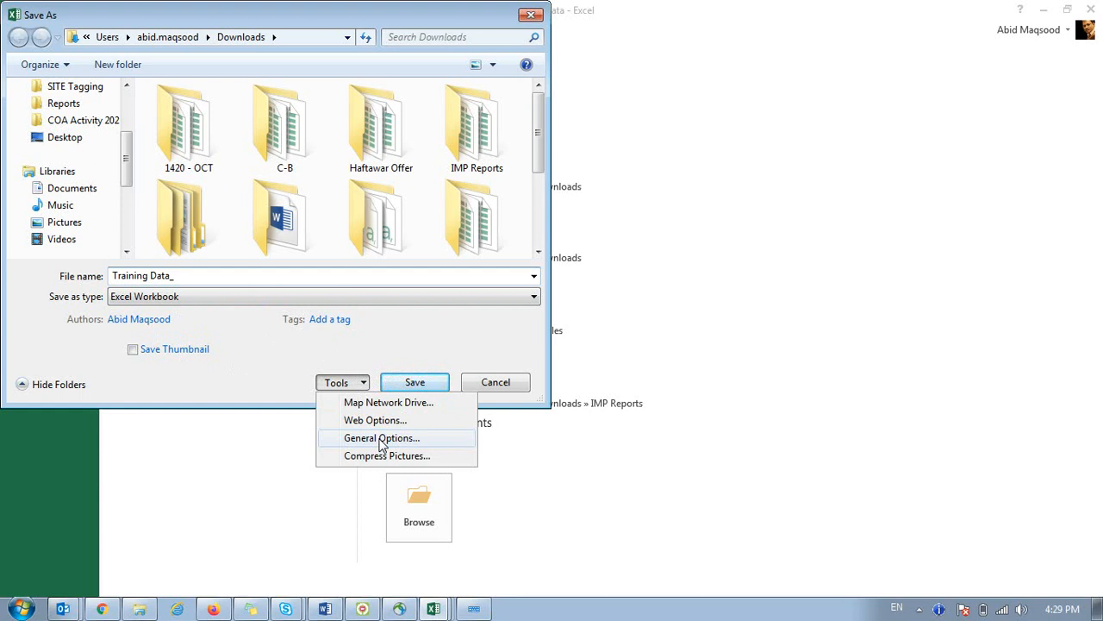
click(382, 438)
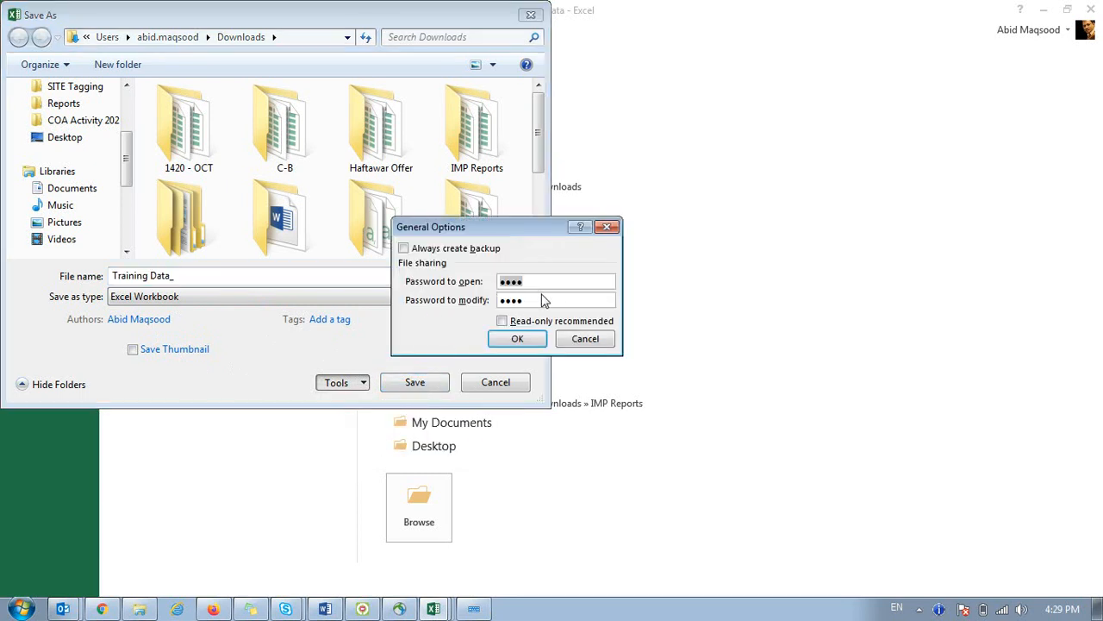
click(586, 339)
click(494, 381)
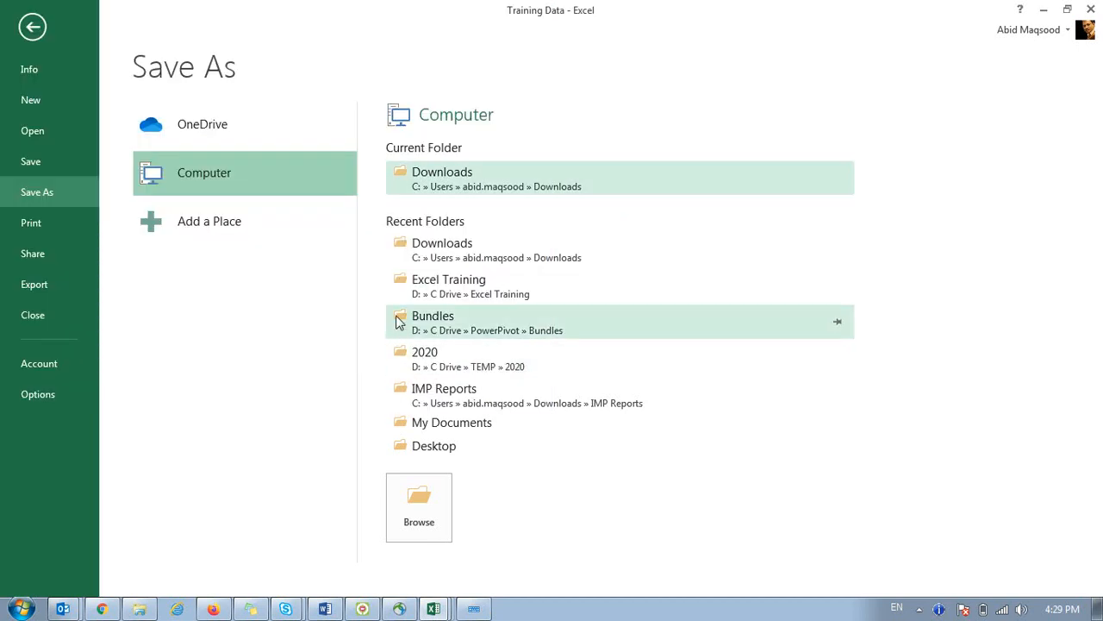
click(32, 28)
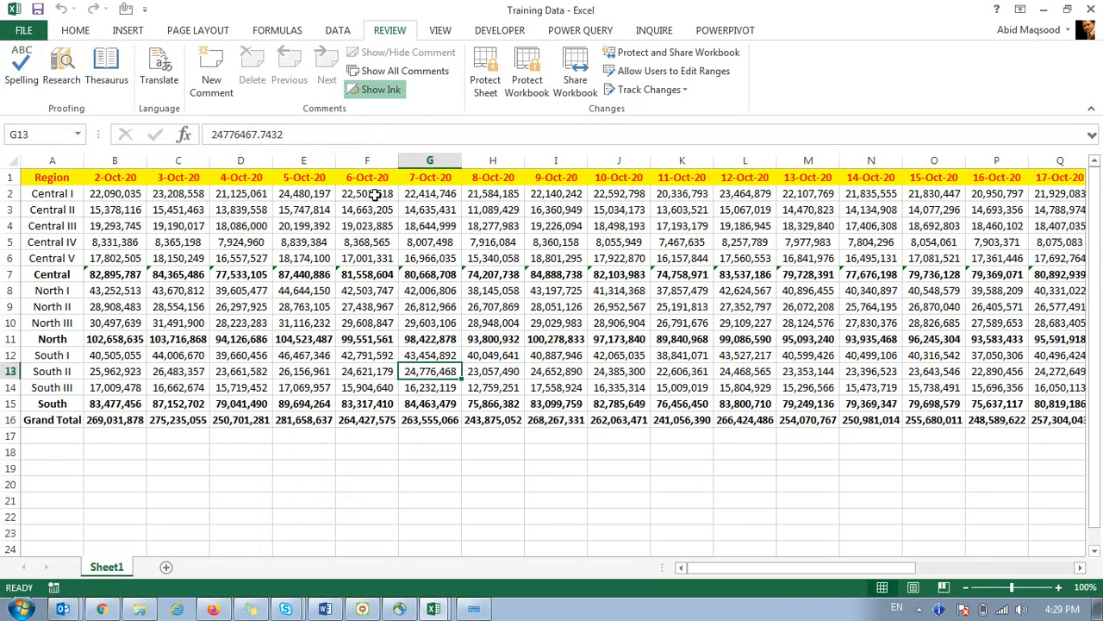
click(919, 609)
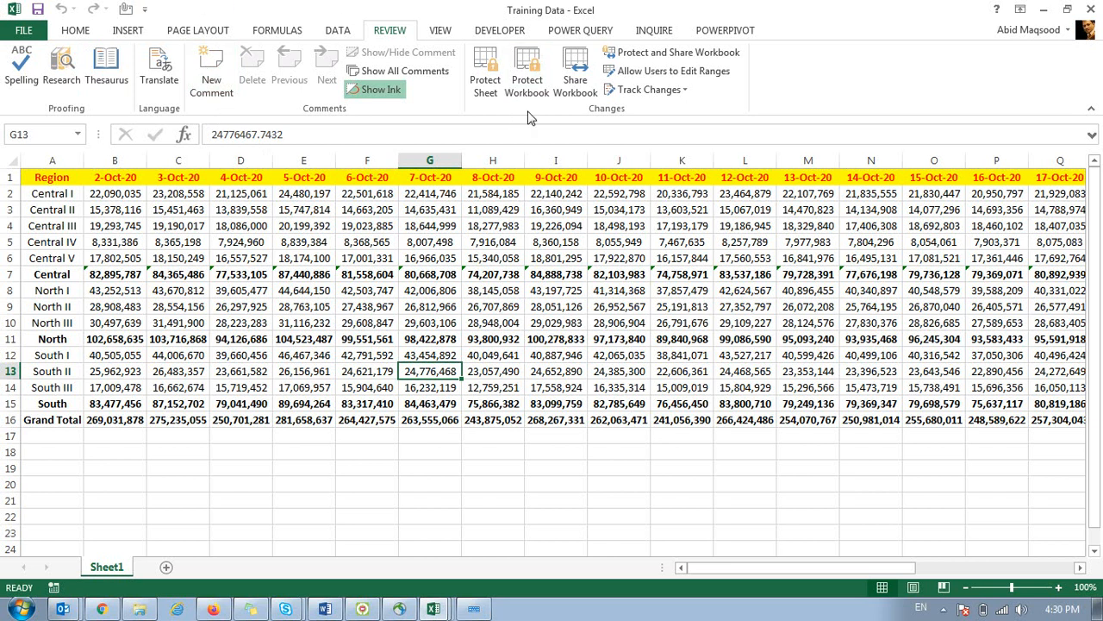
Protect the sheet allowing only Select locked cells and Insert rows.
click(488, 72)
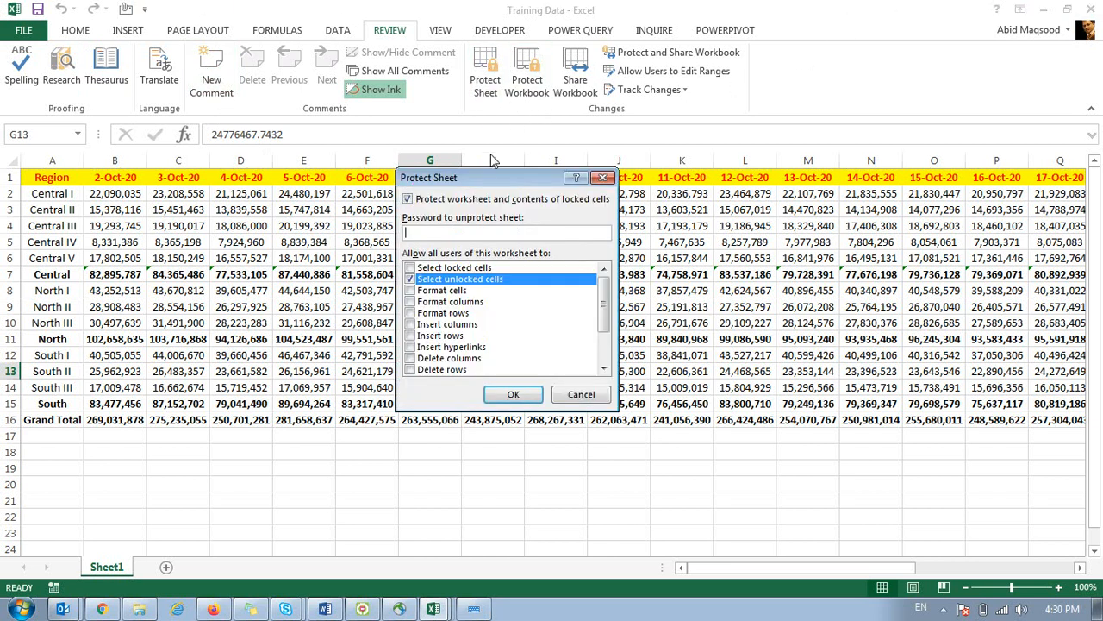
scroll(608, 326, down, 1)
drag(607, 326, 622, 286)
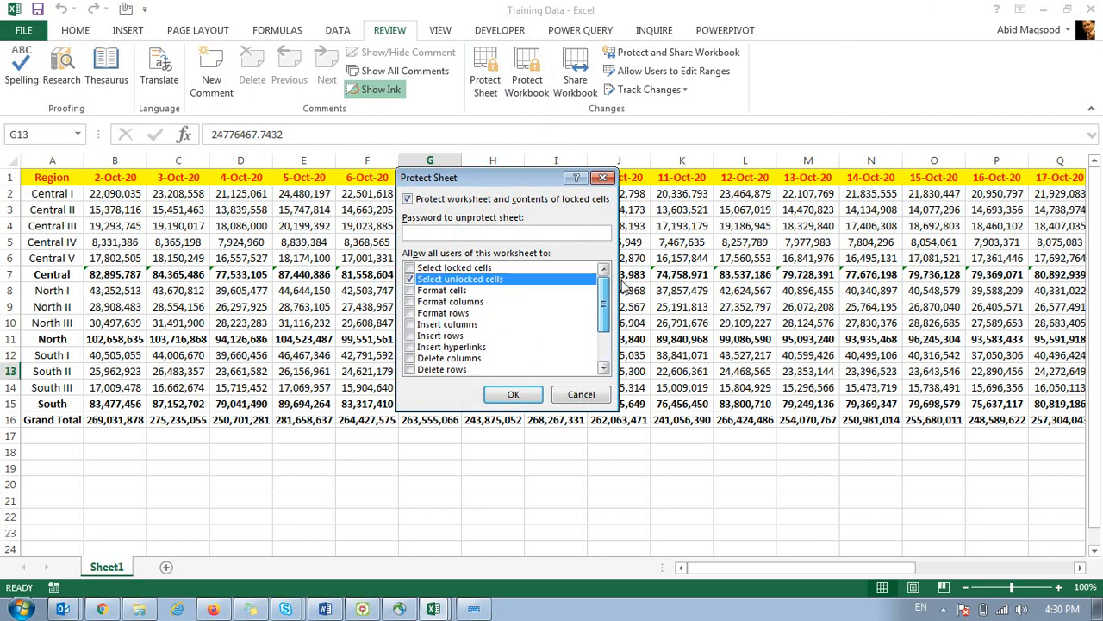
click(444, 269)
click(408, 268)
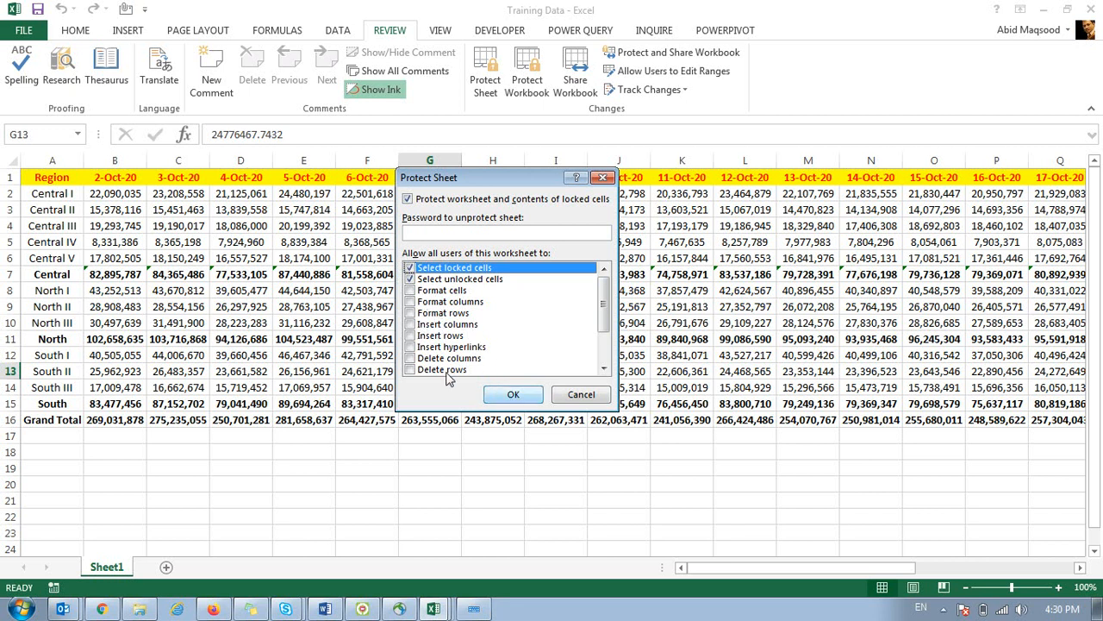
click(411, 335)
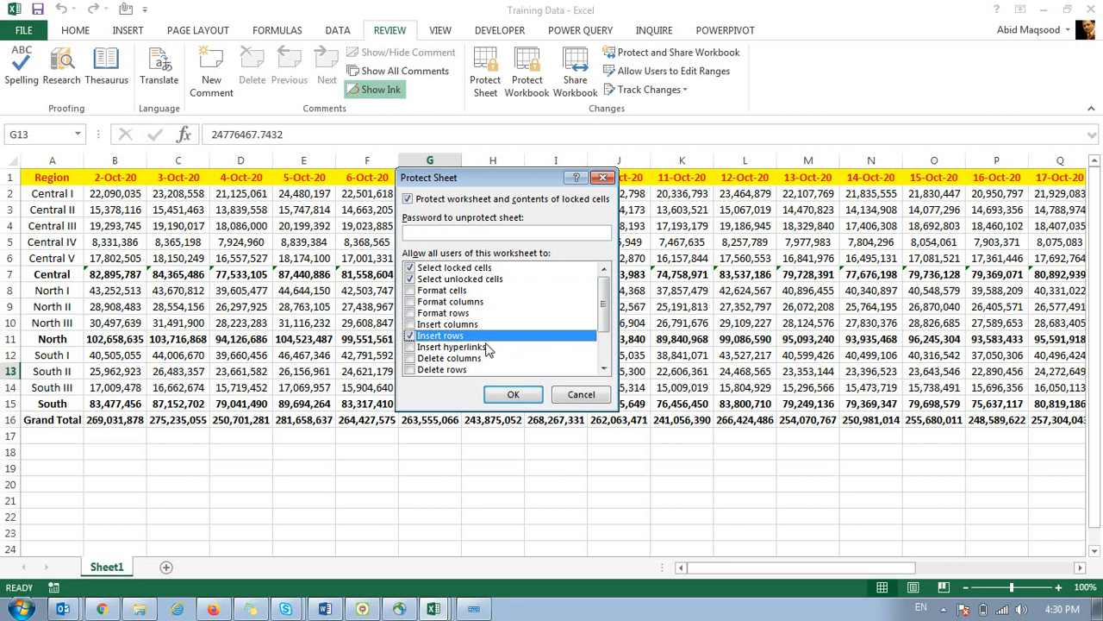
click(510, 395)
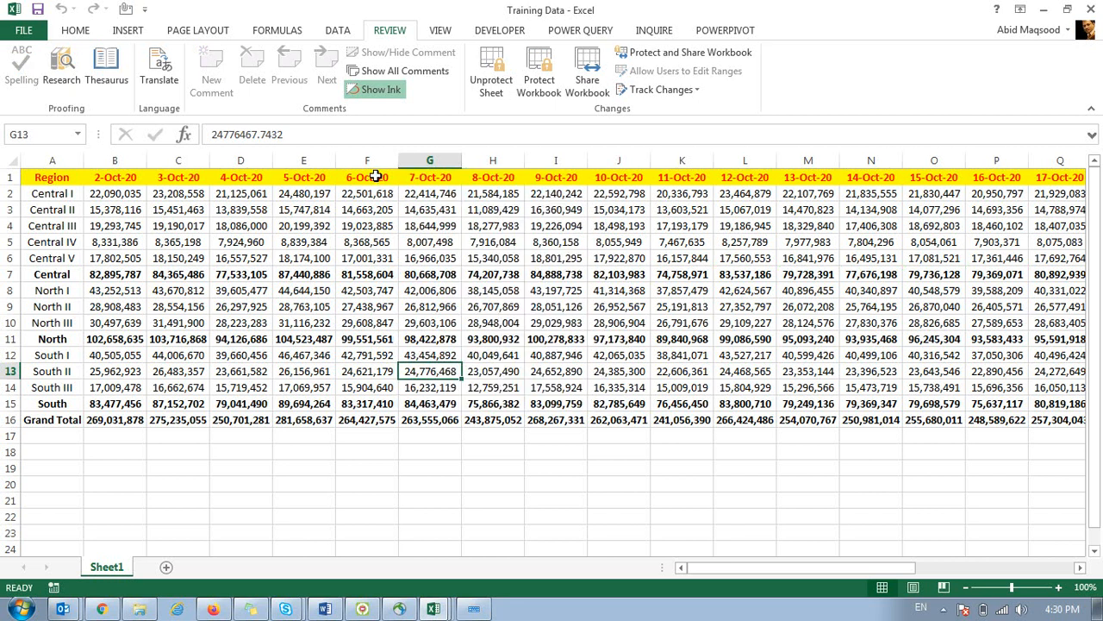
Test the allowed actions on column F and Grand Total row 16 under protection.
click(370, 159)
right_click(371, 159)
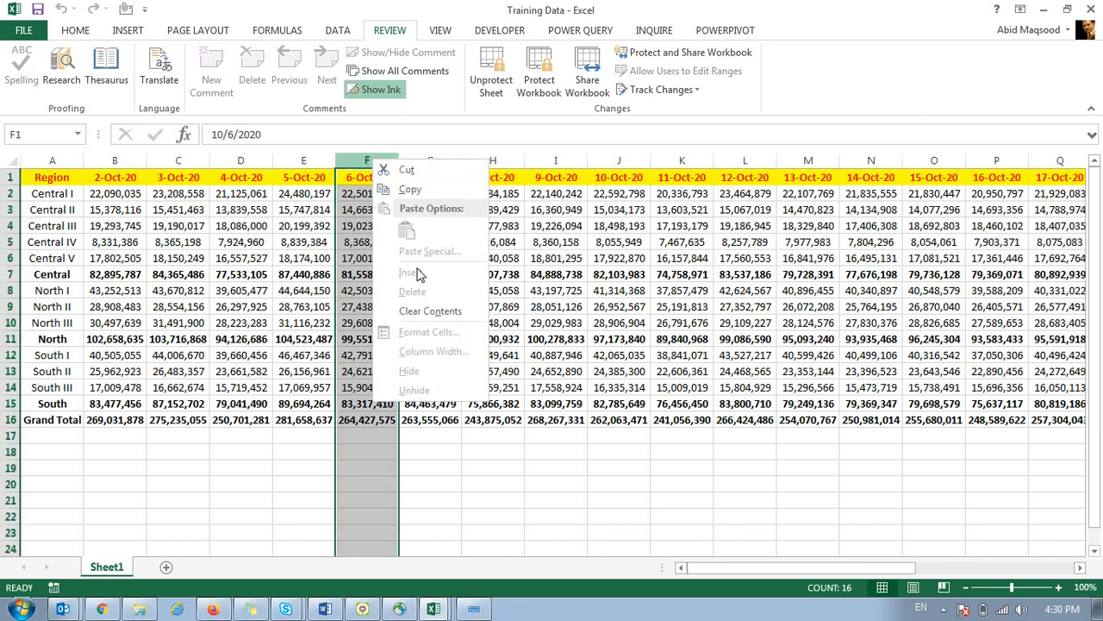
key(Escape)
click(10, 419)
right_click(10, 419)
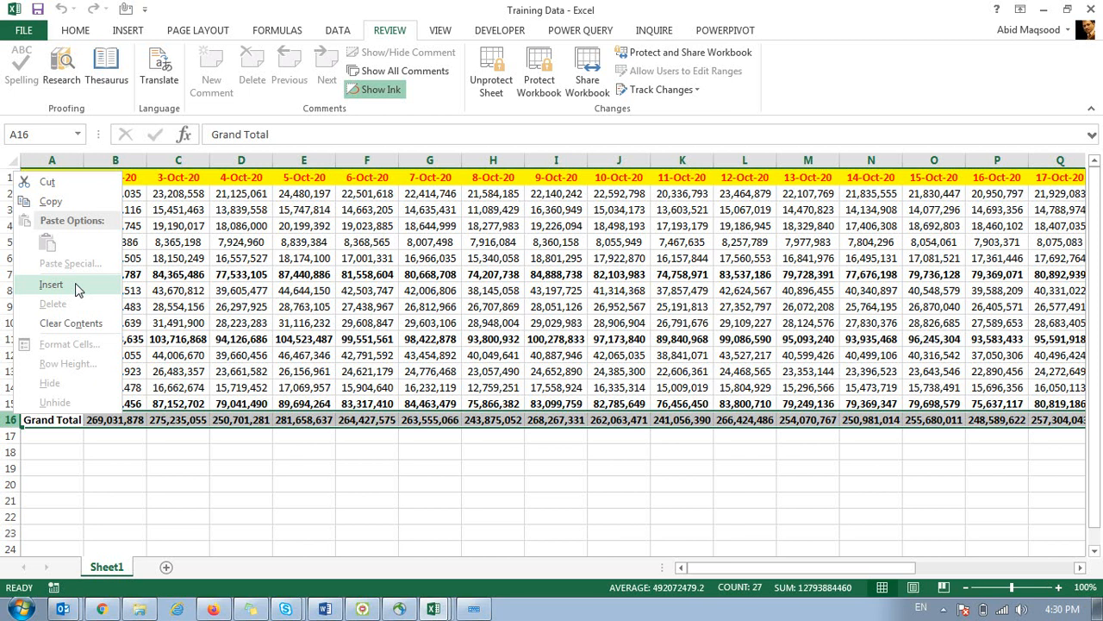
key(Escape)
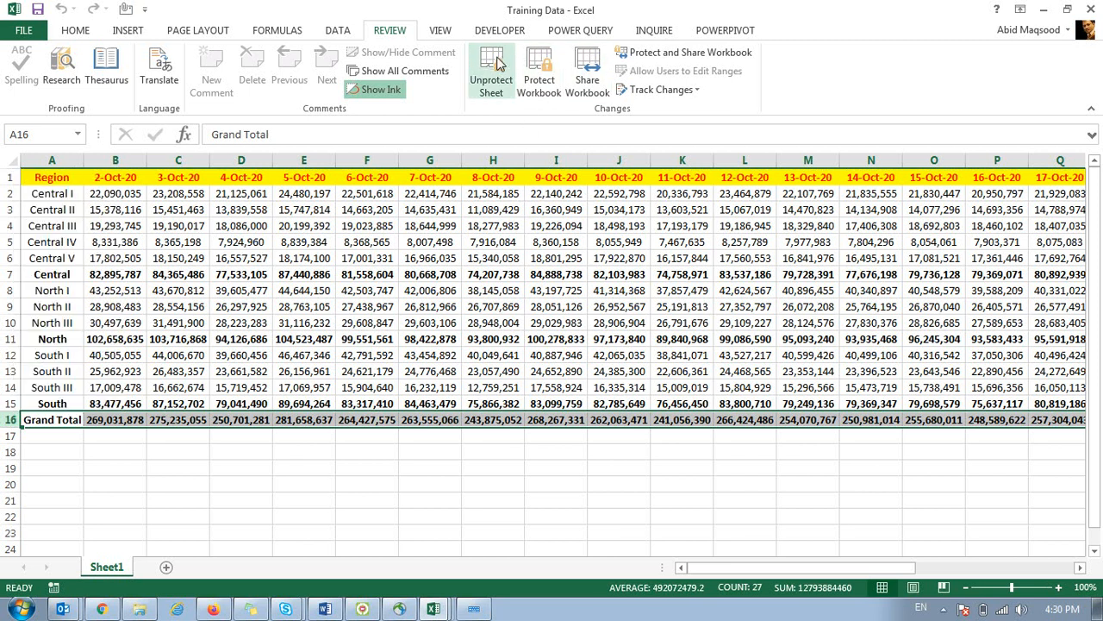
Unprotect the sheet, cancel the Protect Sheet and Protect Workbook dialogs, and check the Sheet1 tab options.
click(491, 73)
click(485, 76)
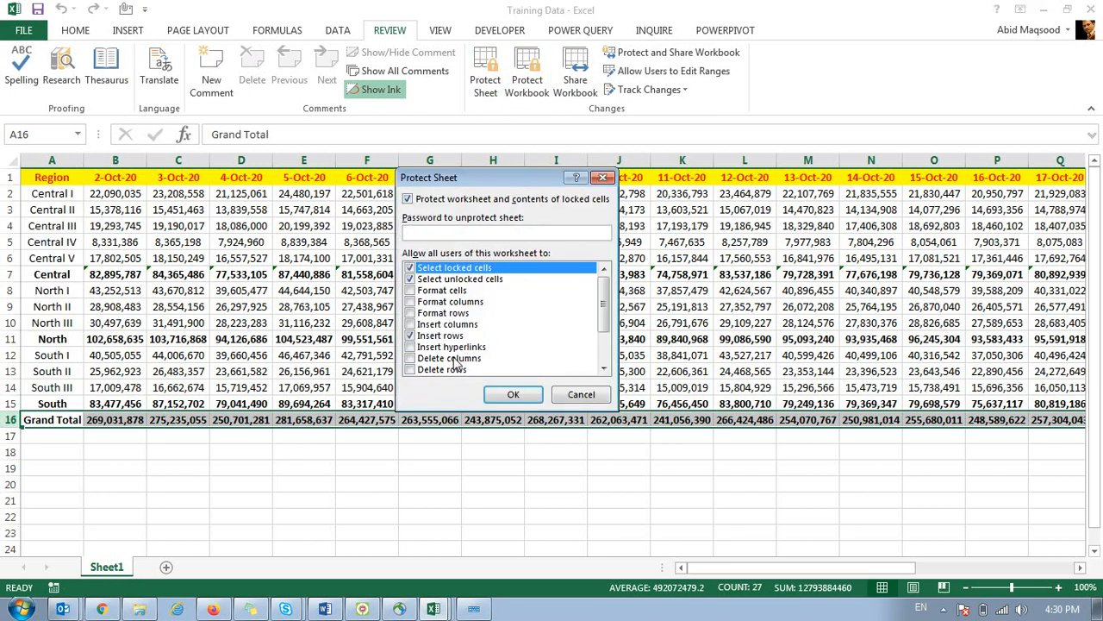
drag(606, 312, 600, 284)
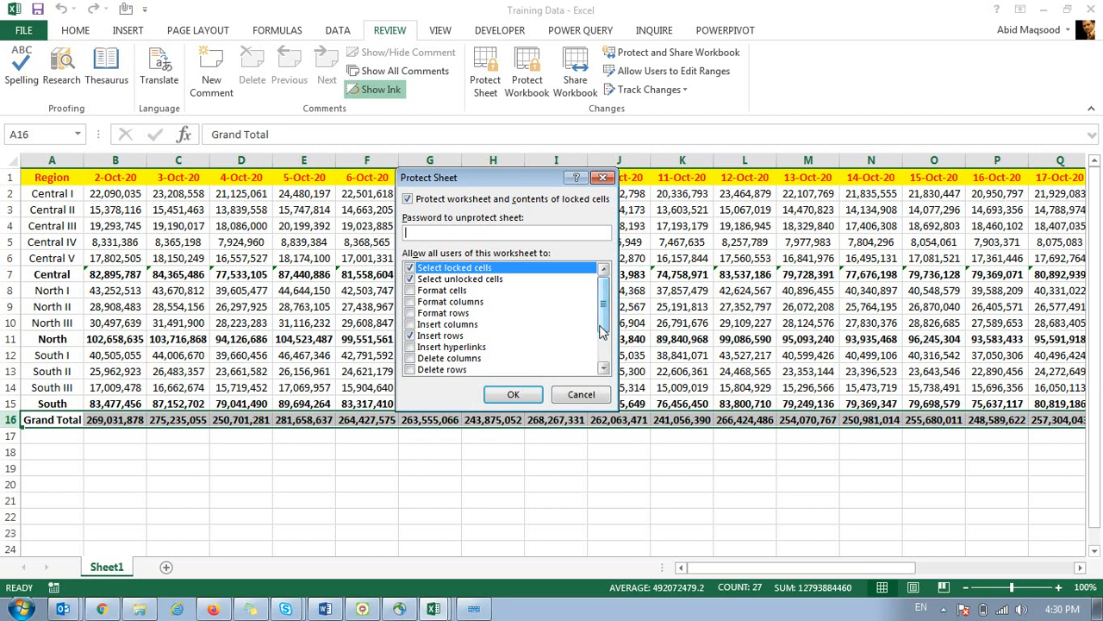
click(581, 394)
click(528, 86)
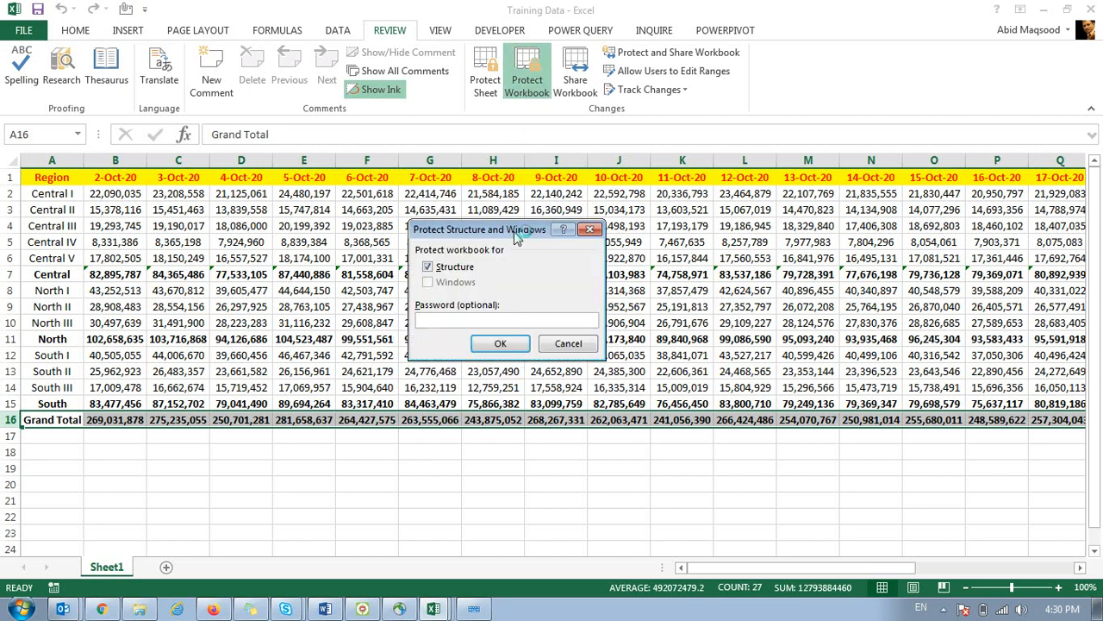
click(557, 343)
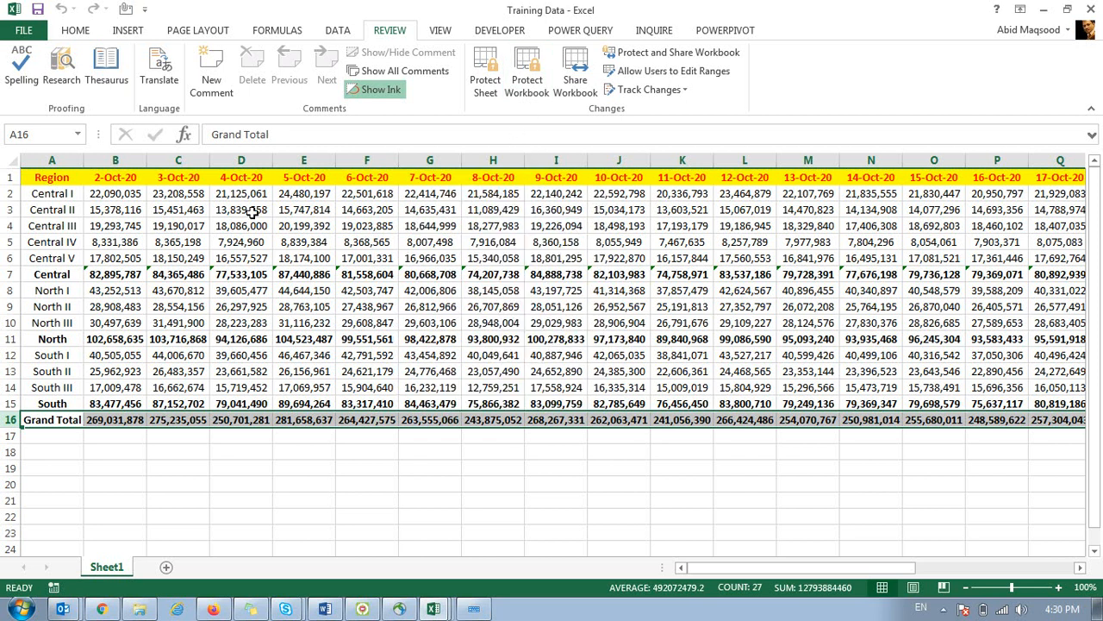
right_click(111, 572)
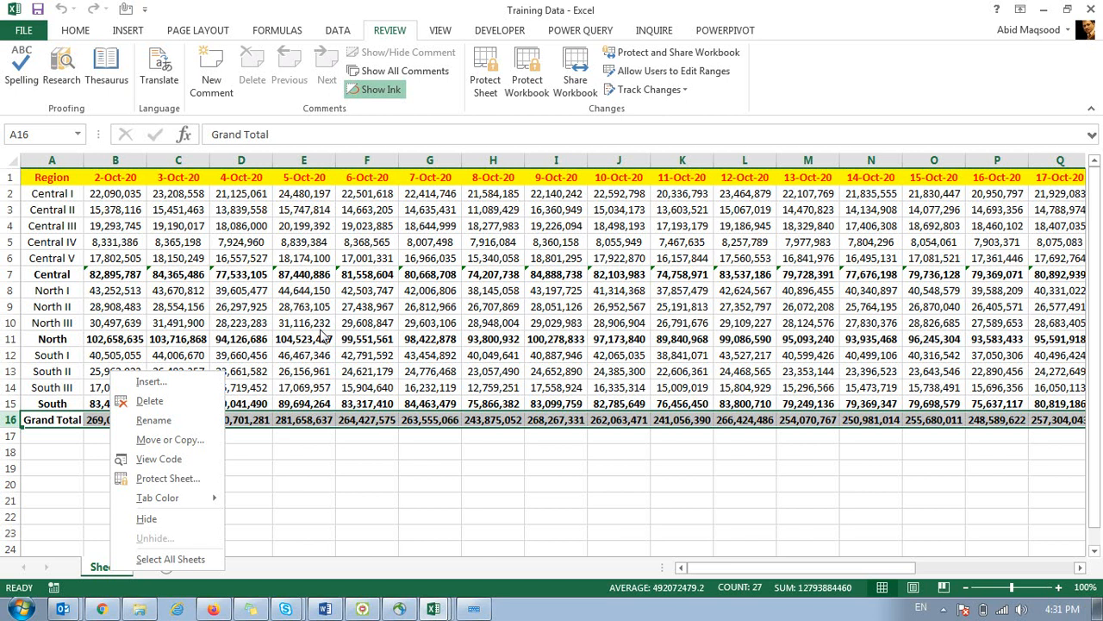
Dismiss the sheet tab menu and switch to the pivot table window with its field list.
key(Escape)
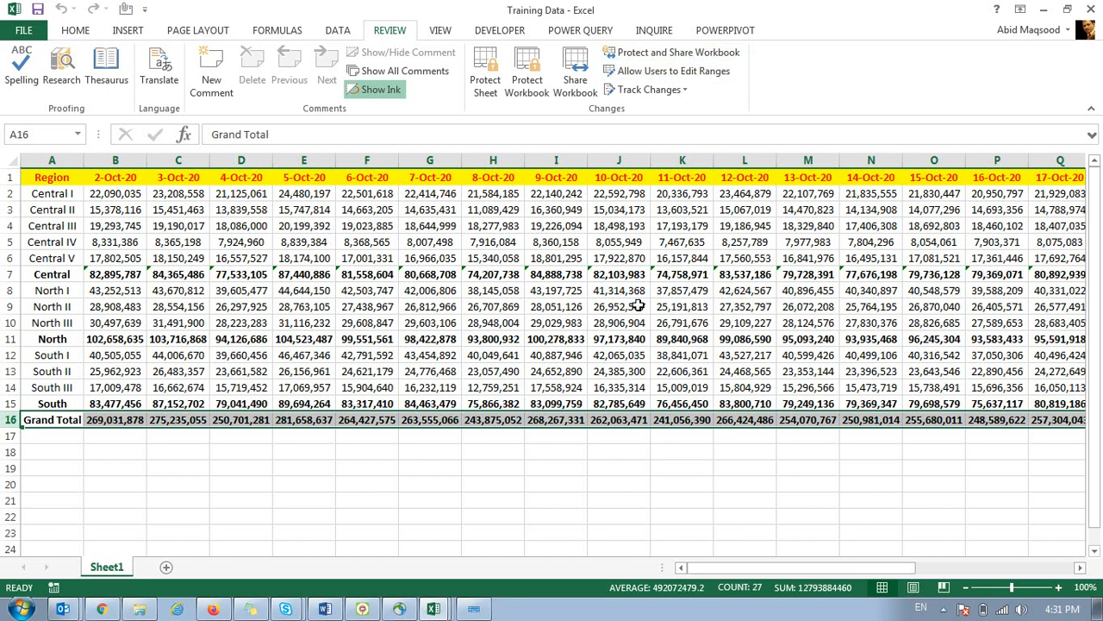
click(432, 611)
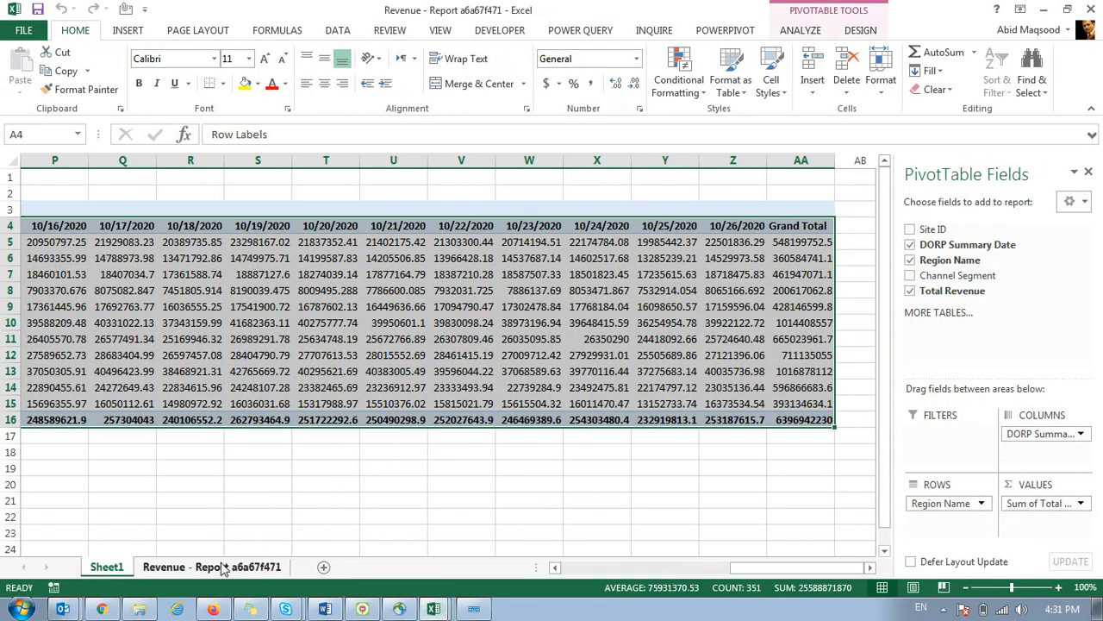
Switch through the raw revenue data sheet, product comparison workbook and call-centre dashboard.
click(222, 566)
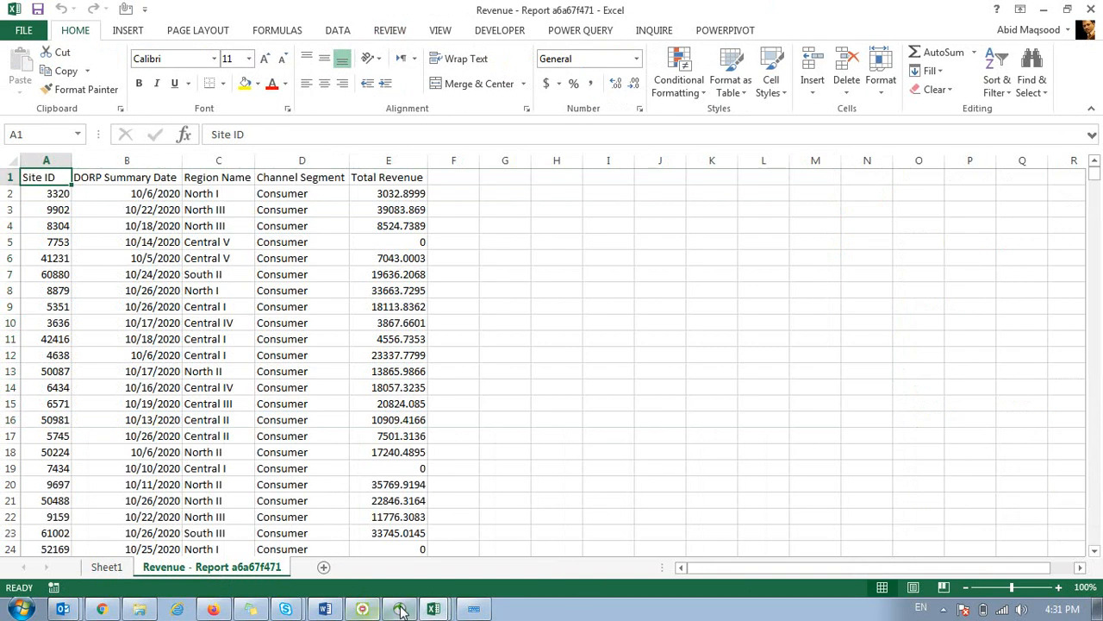
click(372, 480)
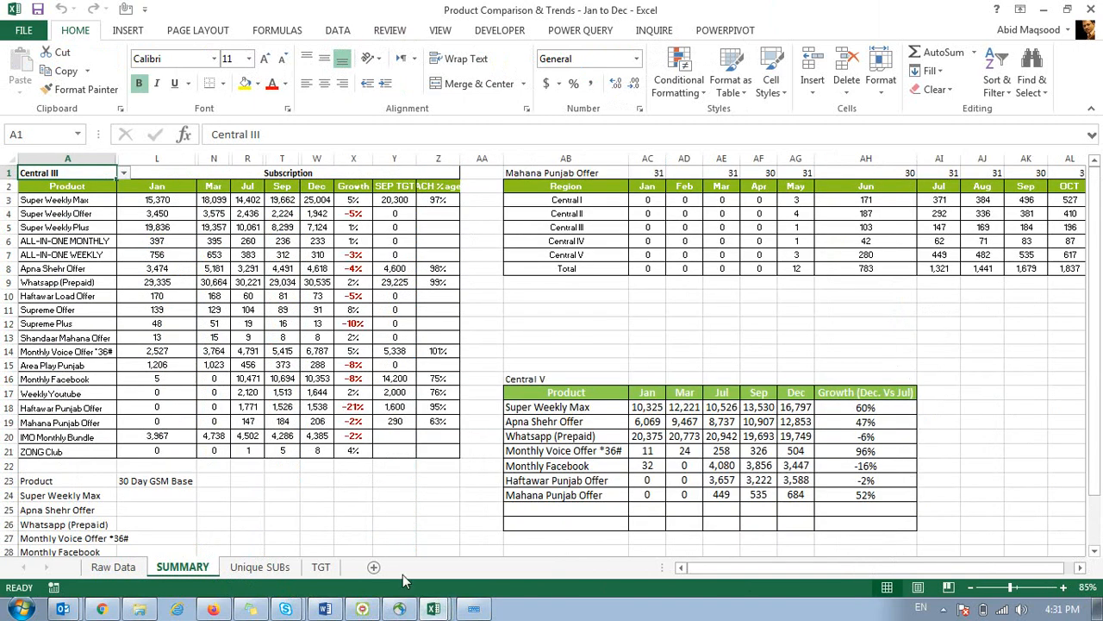
click(419, 510)
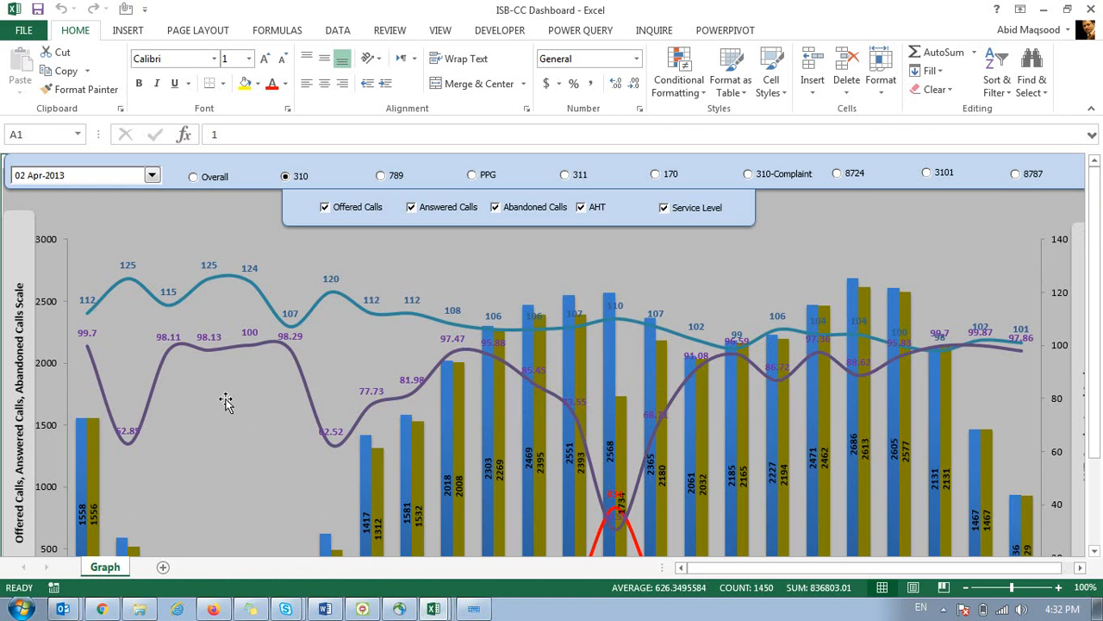
On the call-centre dashboard, toggle the date list and switch the chart between 310 and Overall, ending on Overall.
drag(1100, 227, 1075, 202)
click(58, 178)
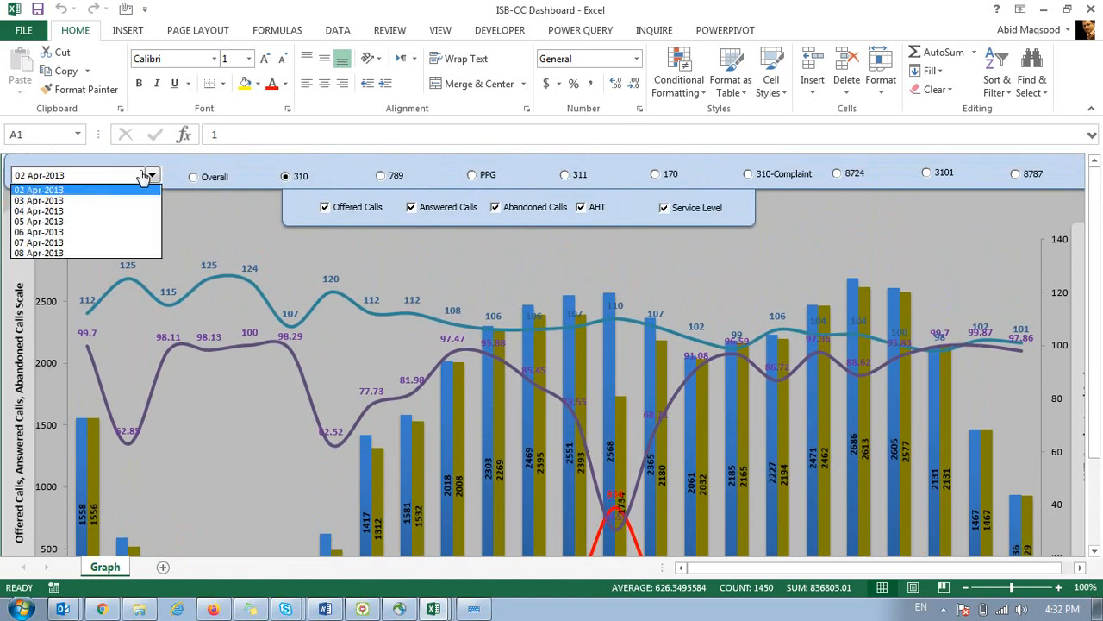
click(239, 113)
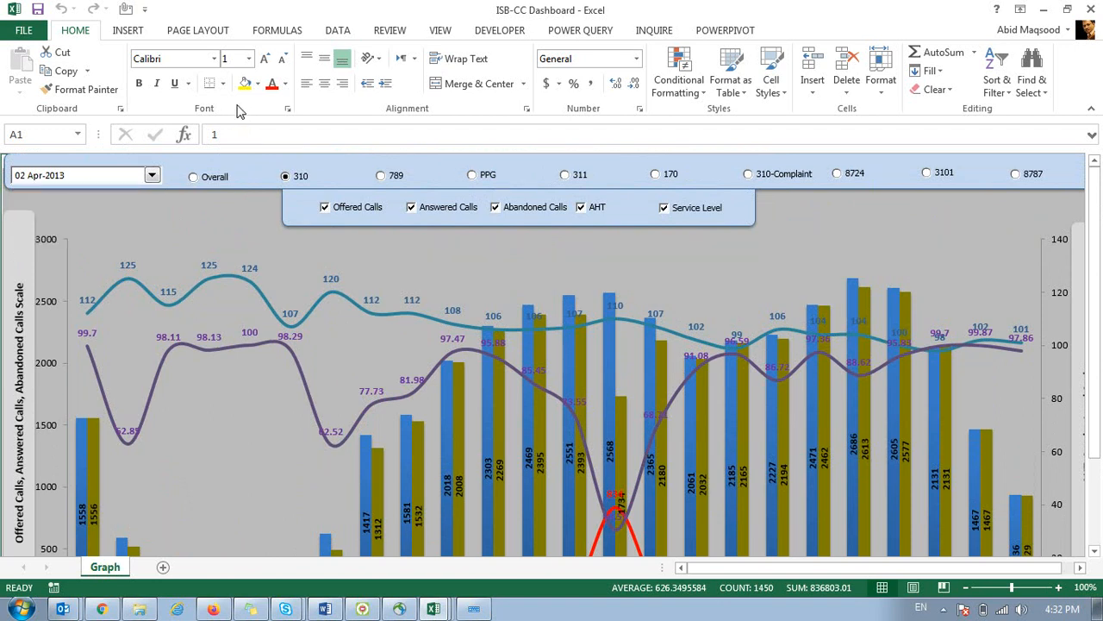
click(215, 178)
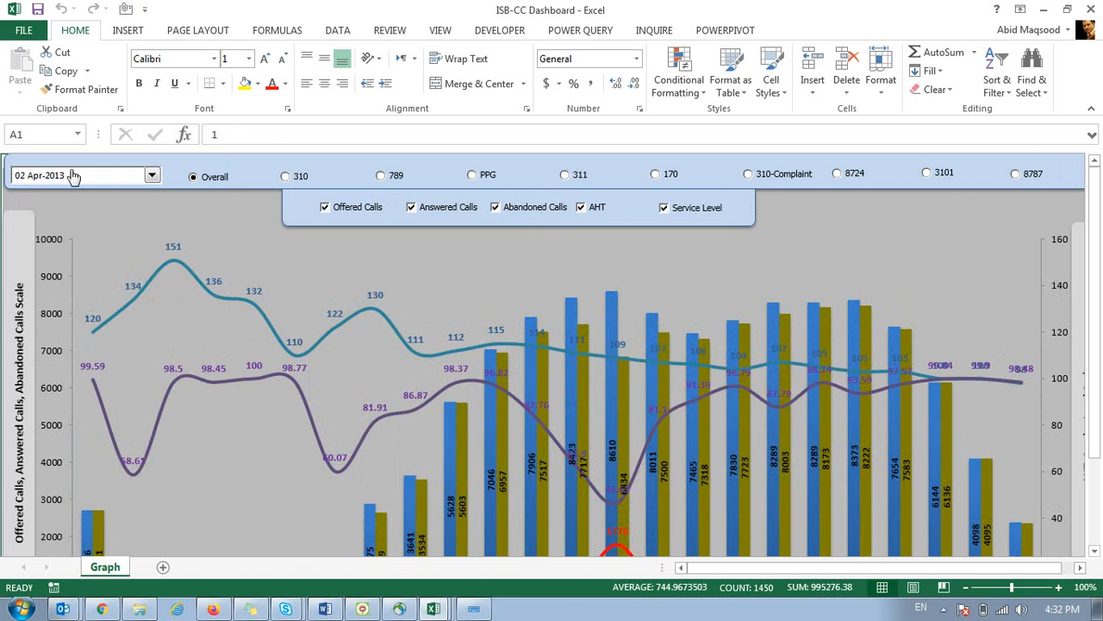
click(285, 176)
click(64, 179)
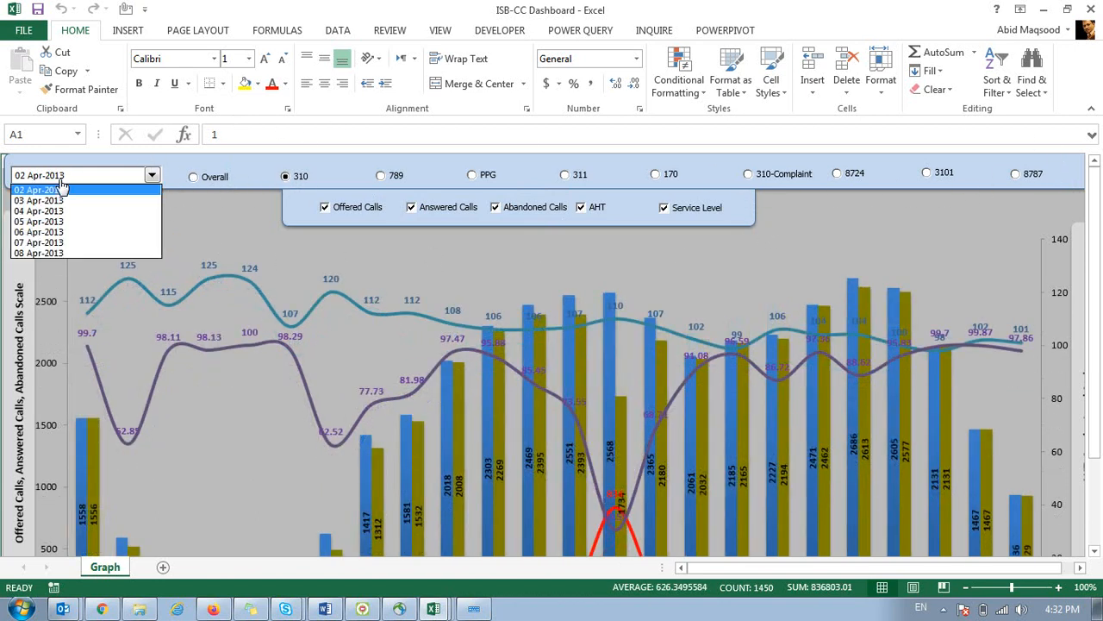
click(228, 177)
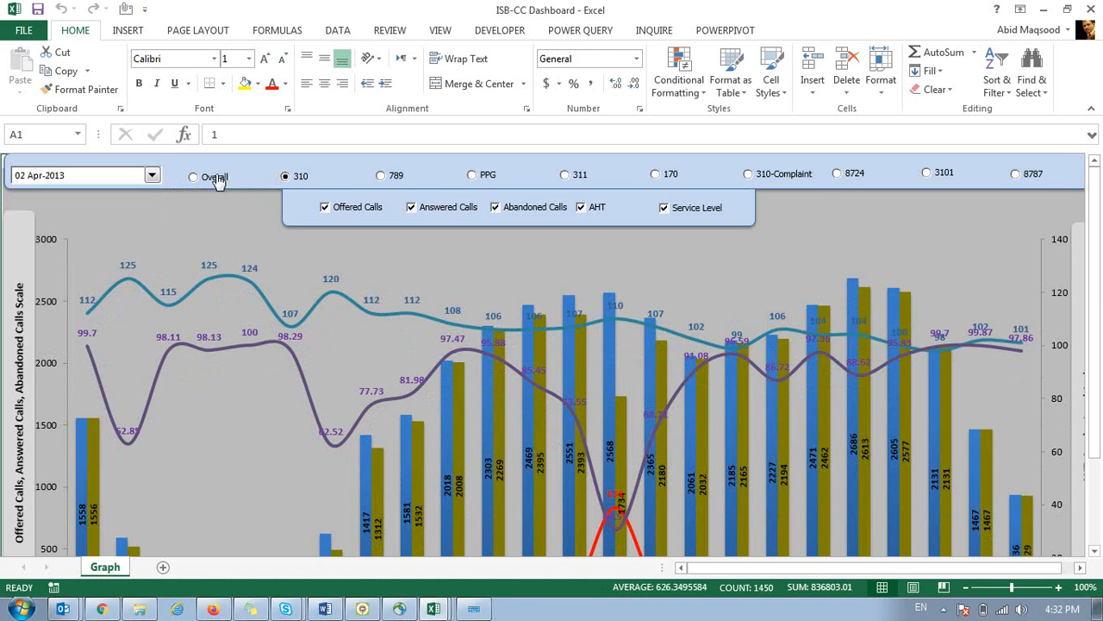
click(219, 180)
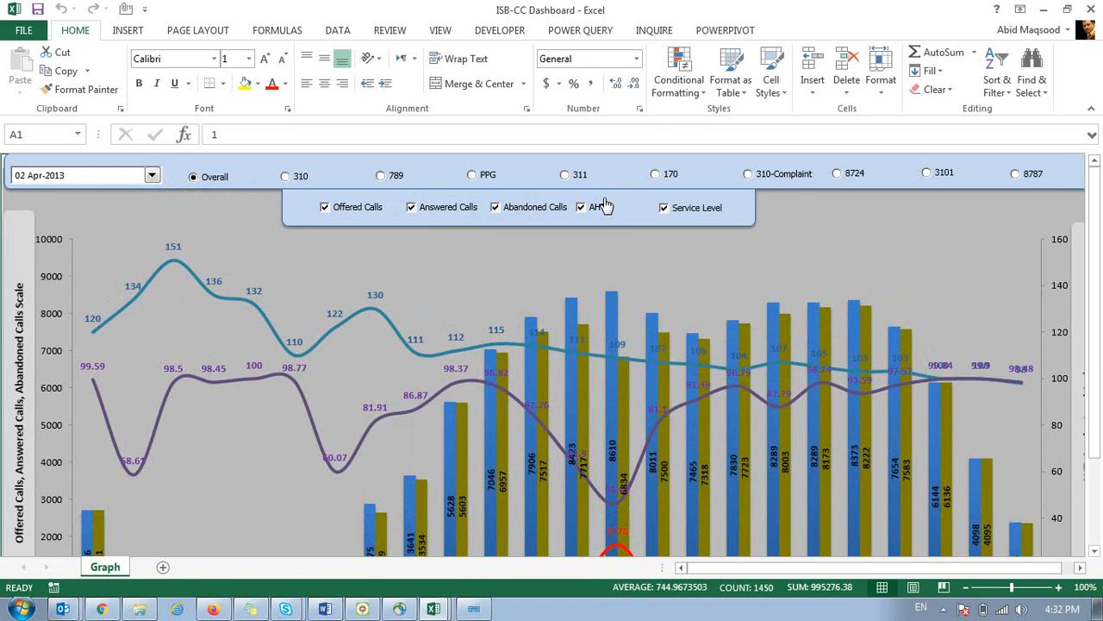
Flip through the GRID_964_REVENUE_20180508, KPI Dashboard and Training Data workbooks, then move to the Outlook training email.
click(436, 609)
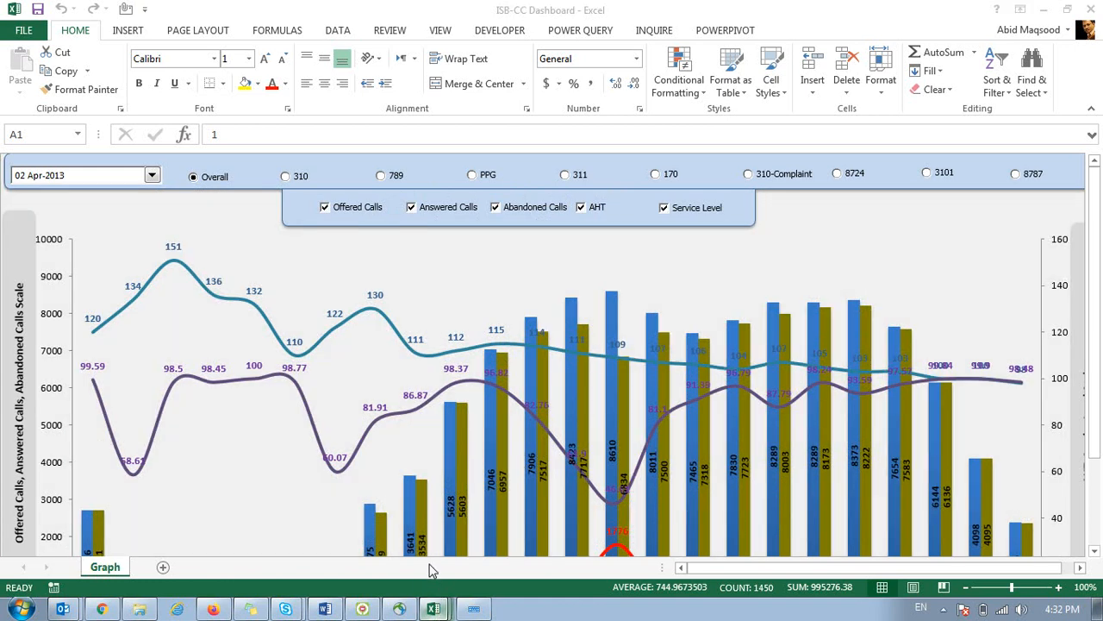
click(420, 535)
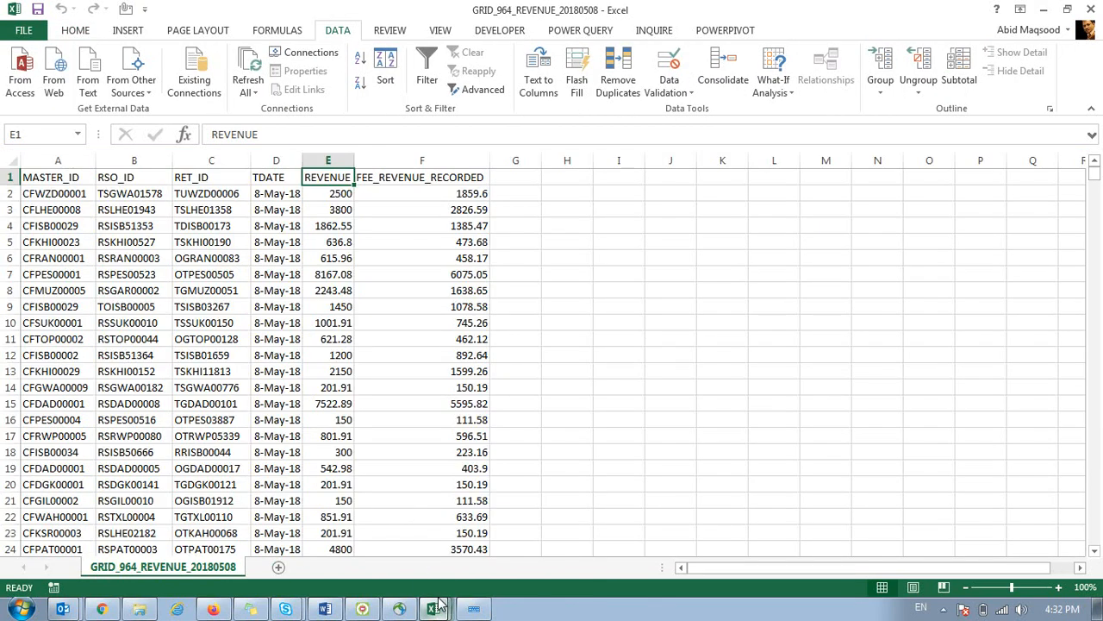
click(436, 561)
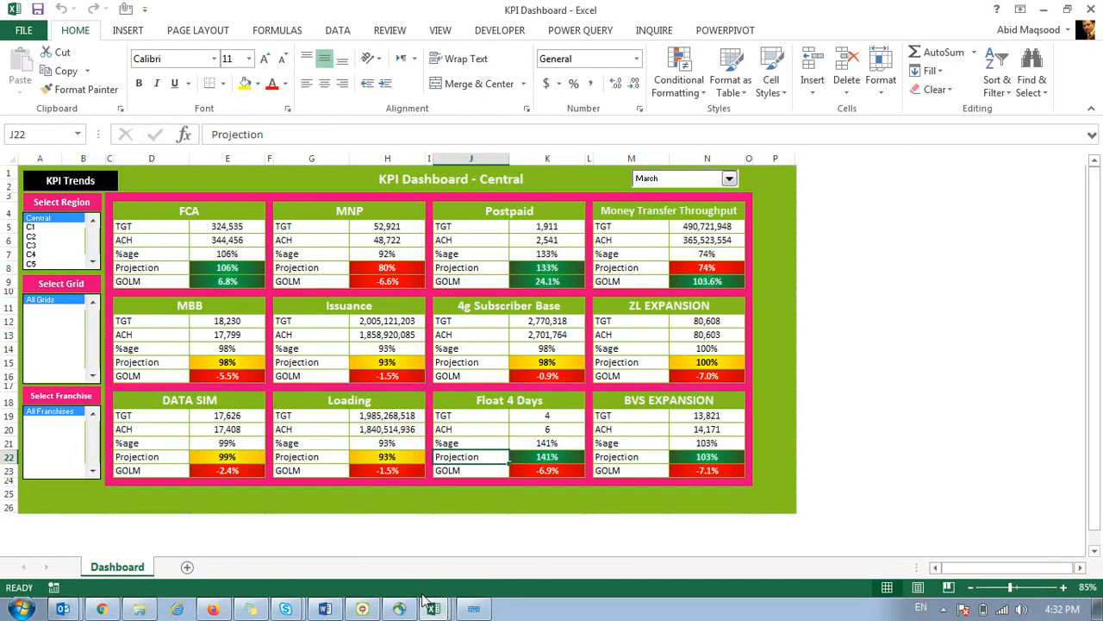
click(434, 607)
click(436, 596)
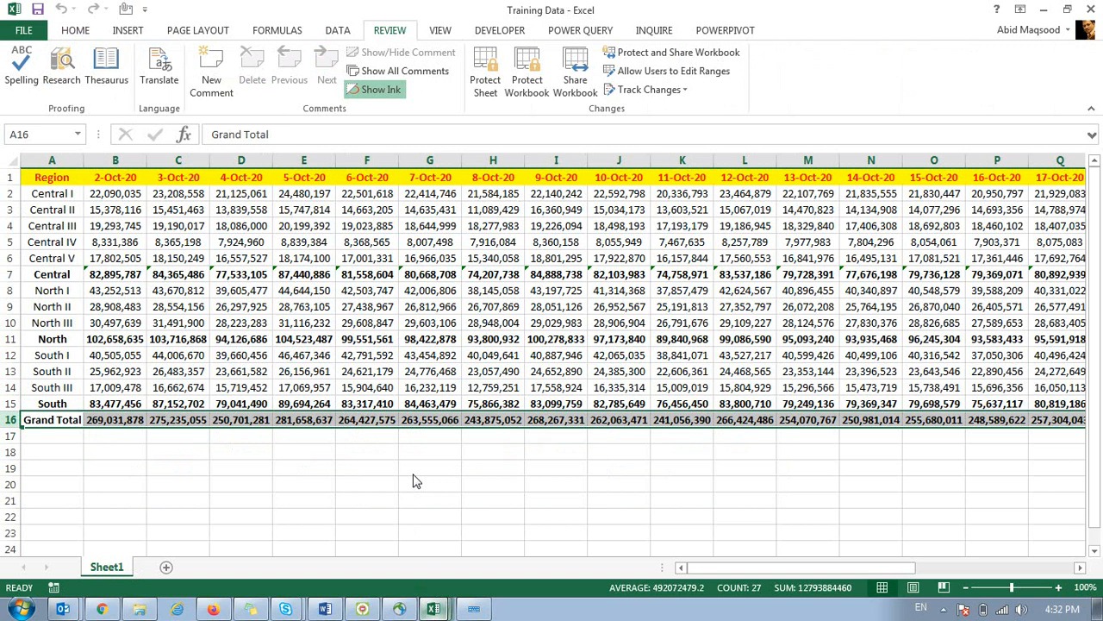
click(65, 609)
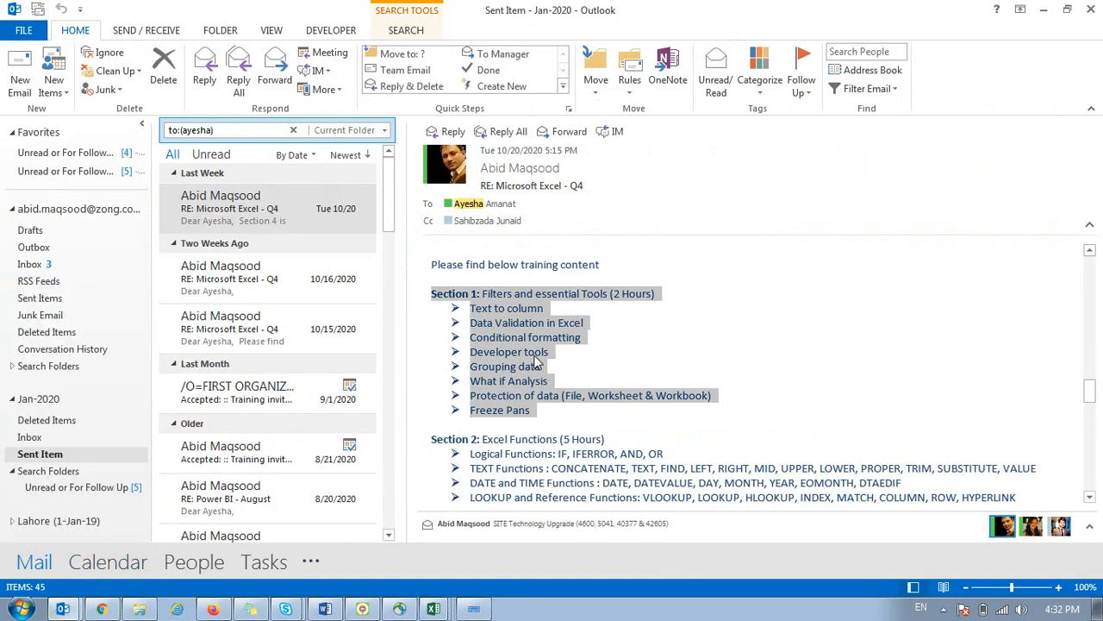
Highlight the Freeze Panes topic in the email's training list, then select cell B2 in the Excel revenue report.
click(531, 371)
triple_click(495, 395)
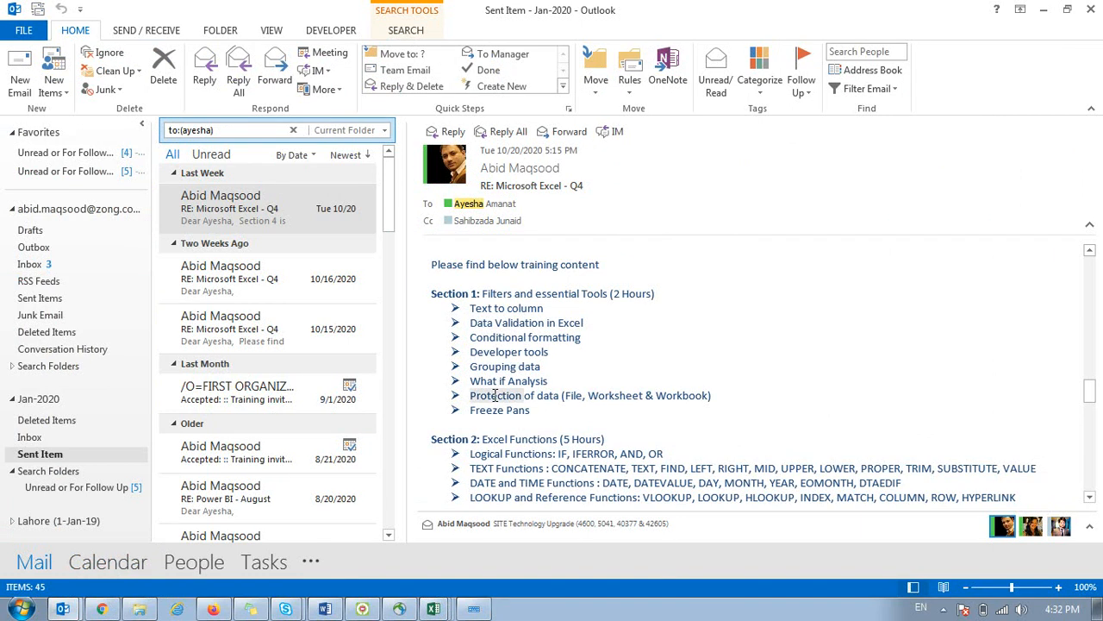
double_click(487, 410)
click(427, 610)
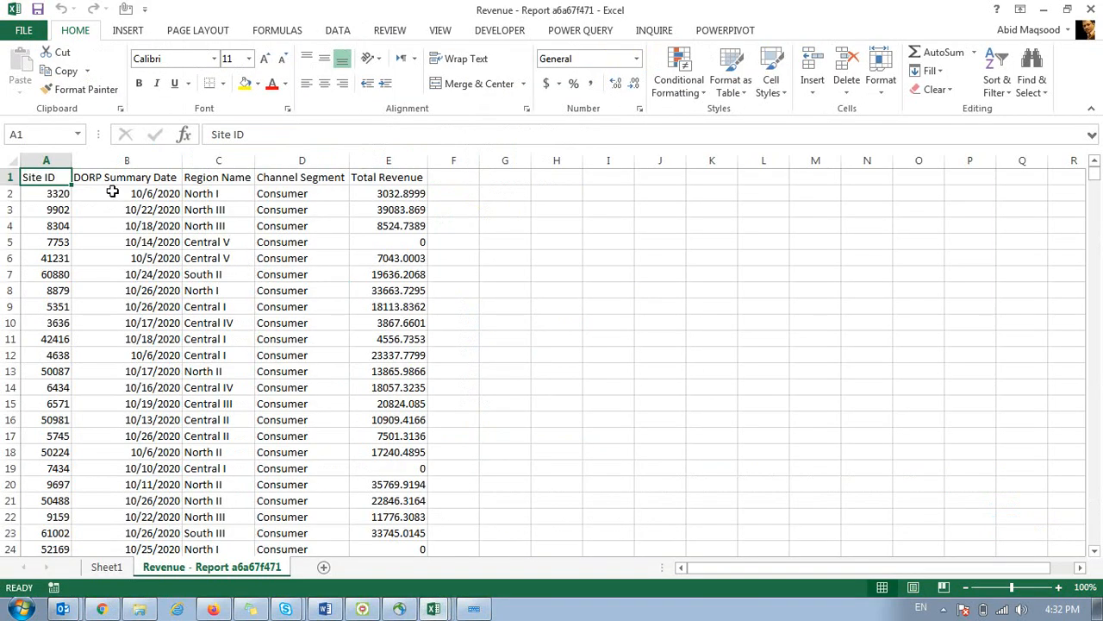
click(112, 191)
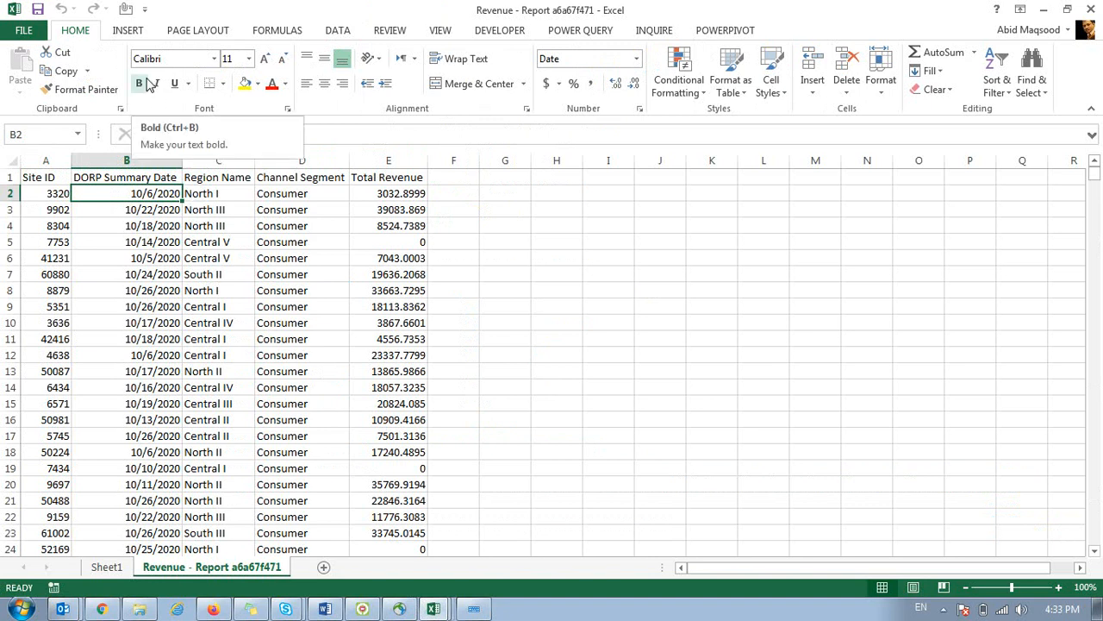
Apply Freeze Top Row to the revenue report and scroll down and up to confirm row 1 stays fixed.
click(426, 36)
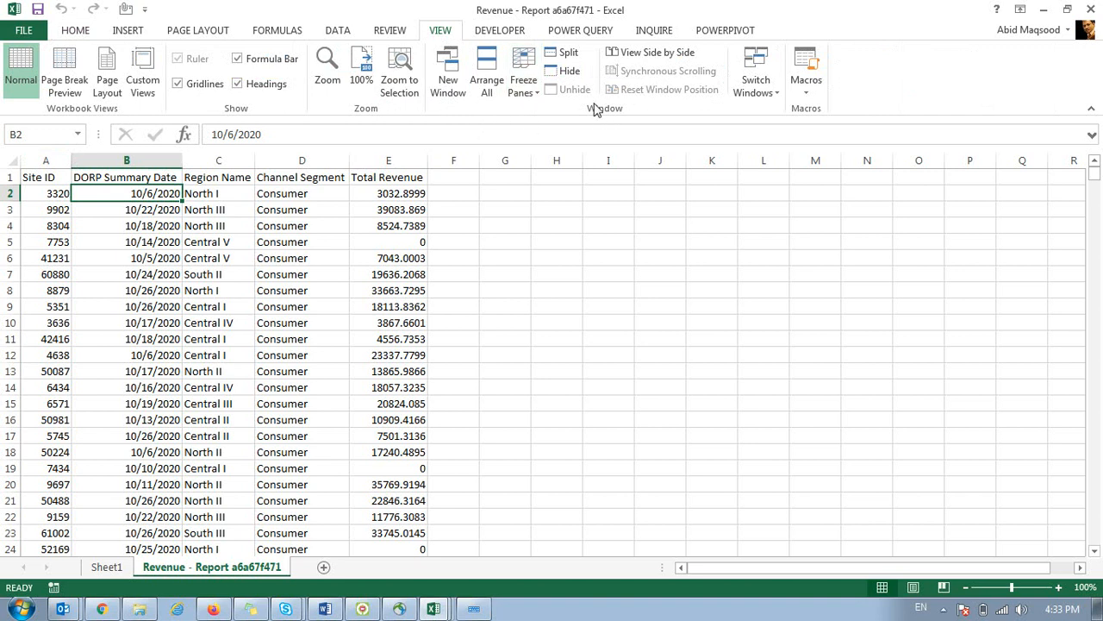
click(38, 187)
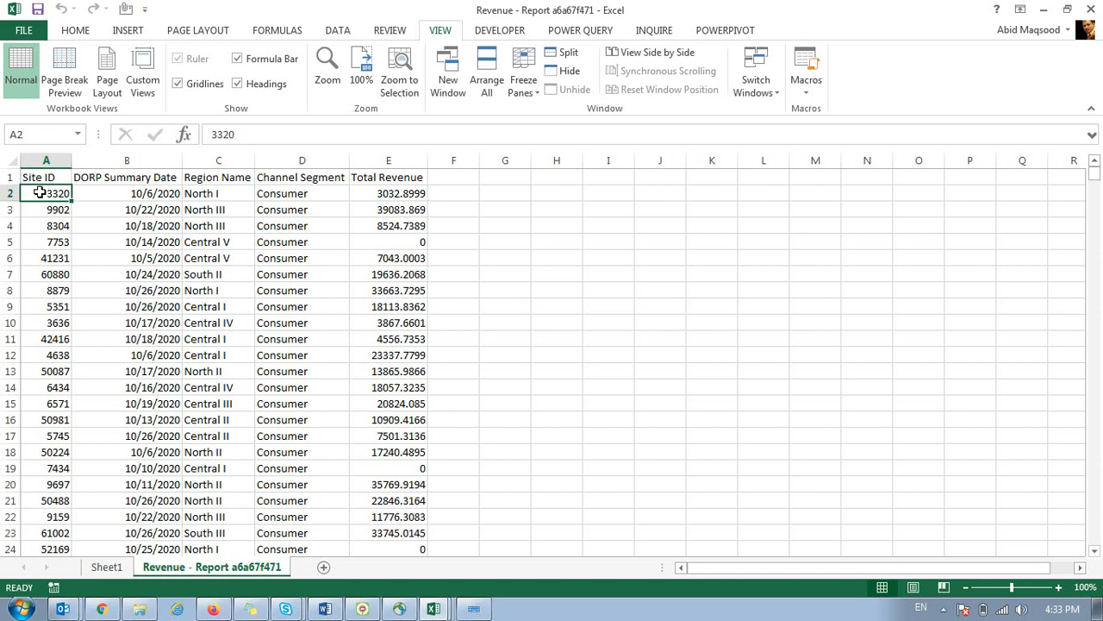
click(532, 121)
scroll(61, 289, down, 3)
scroll(55, 285, up, 3)
scroll(59, 280, down, 4)
scroll(58, 280, down, 20)
scroll(59, 279, down, 13)
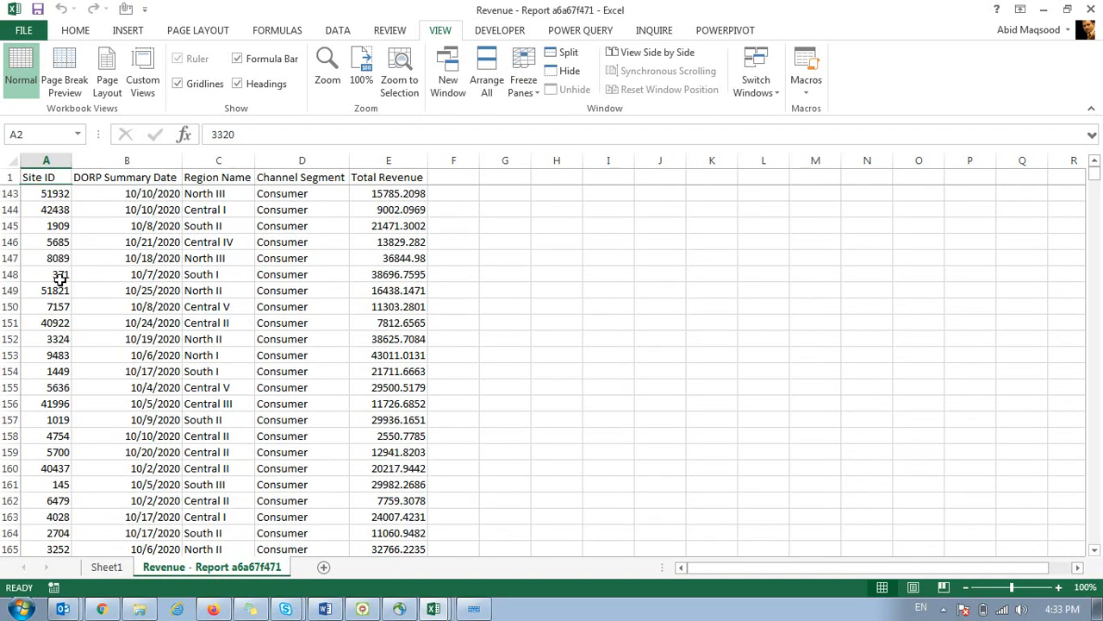
scroll(60, 278, up, 20)
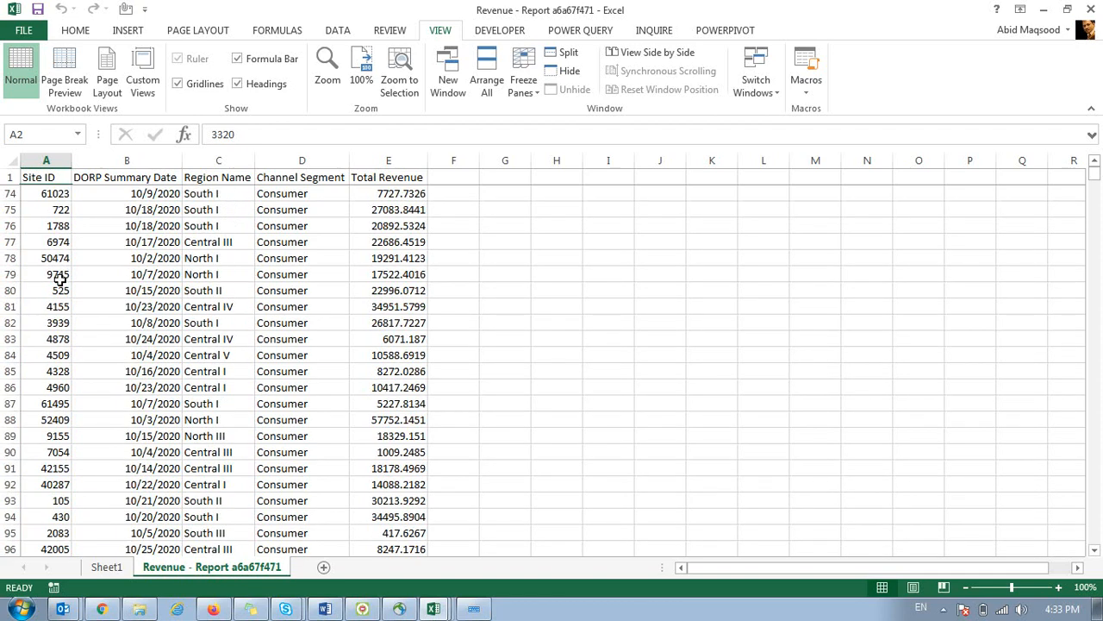
scroll(61, 278, up, 7)
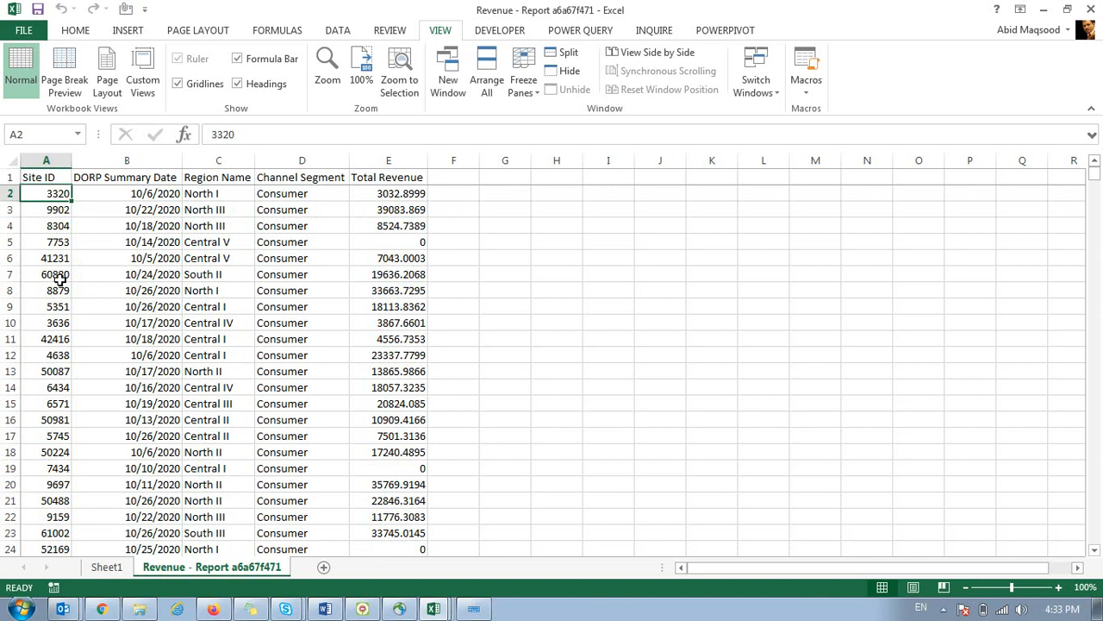
click(102, 177)
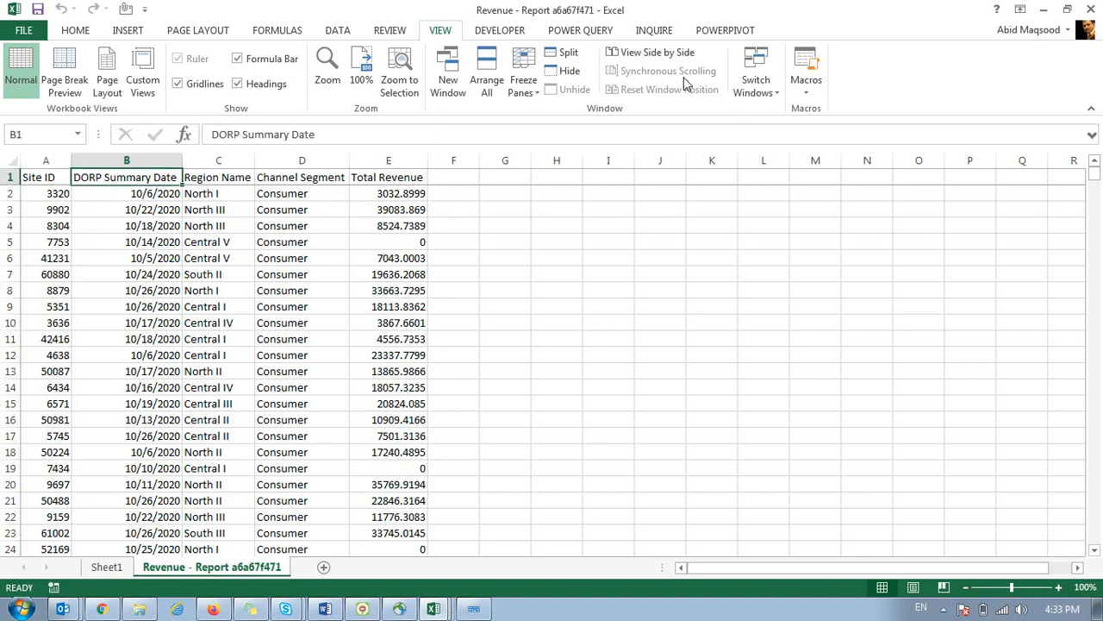
Open the Arrange All options and cancel without rearranging the windows.
click(77, 195)
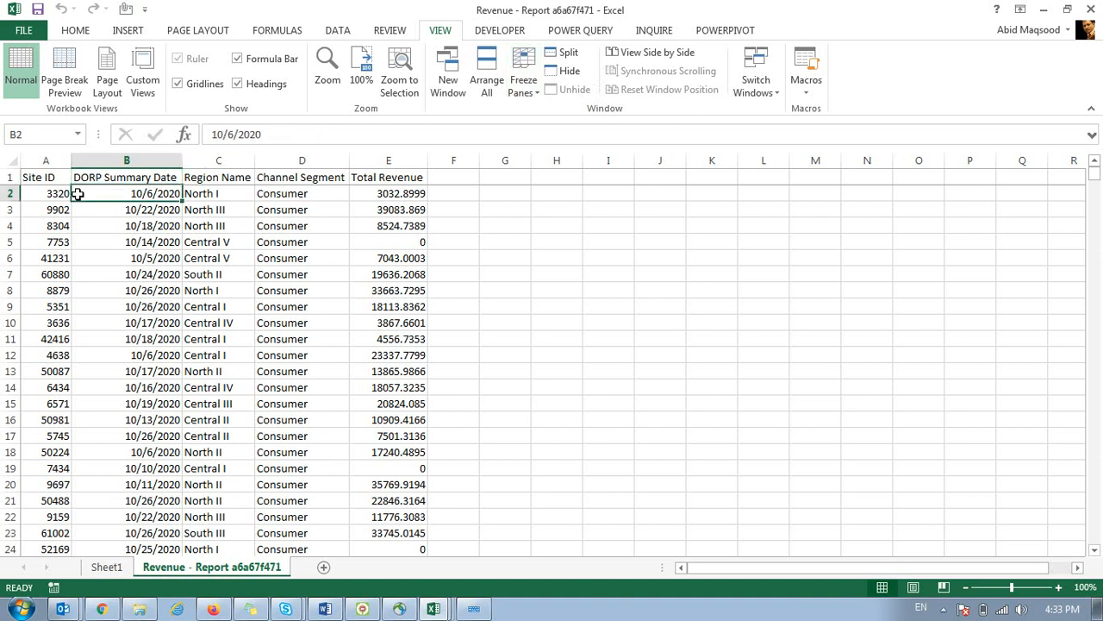
click(487, 82)
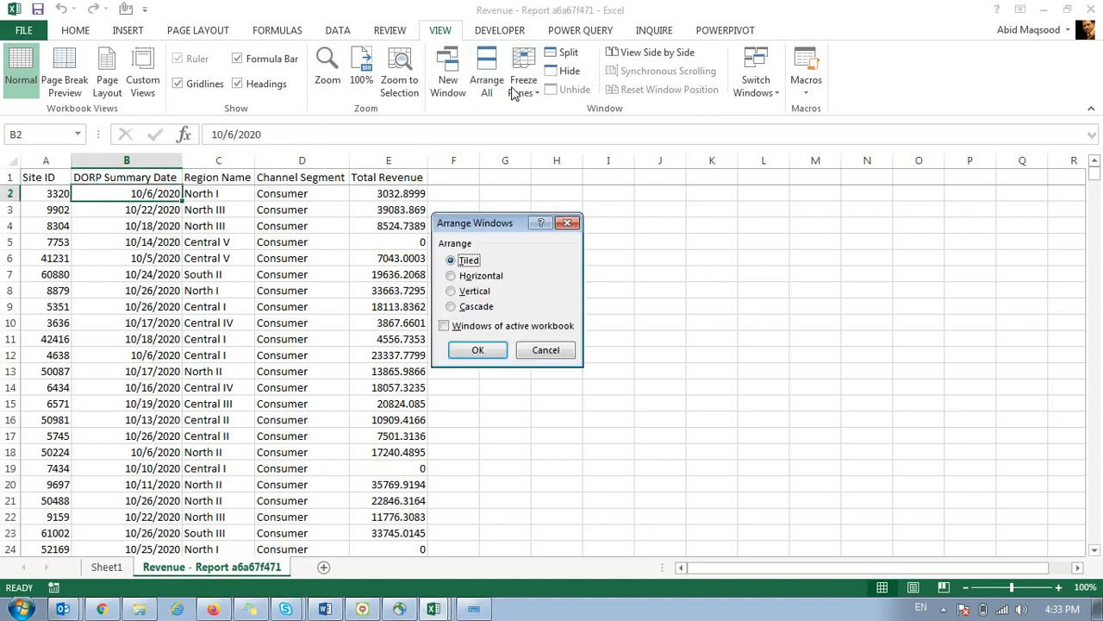
click(544, 349)
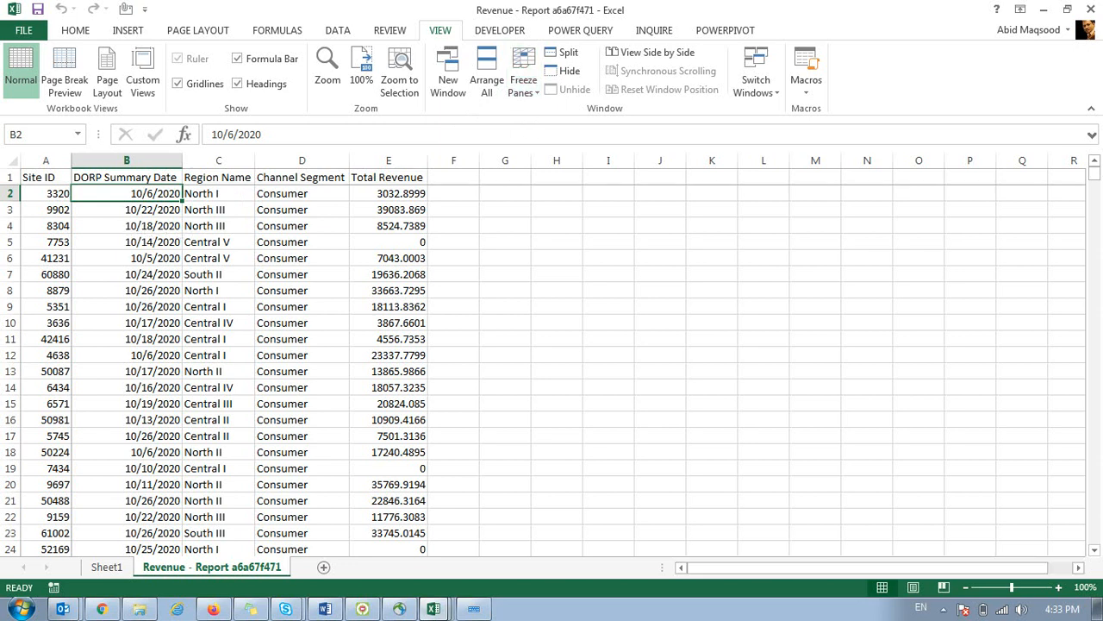
Scroll the sheet, select the Central III entry in C15, then switch over to Outlook.
mouse_move(709, 569)
mouse_down()
mouse_move(801, 569)
mouse_move(698, 569)
mouse_up()
scroll(227, 225, down, 6)
scroll(228, 225, up, 6)
click(228, 409)
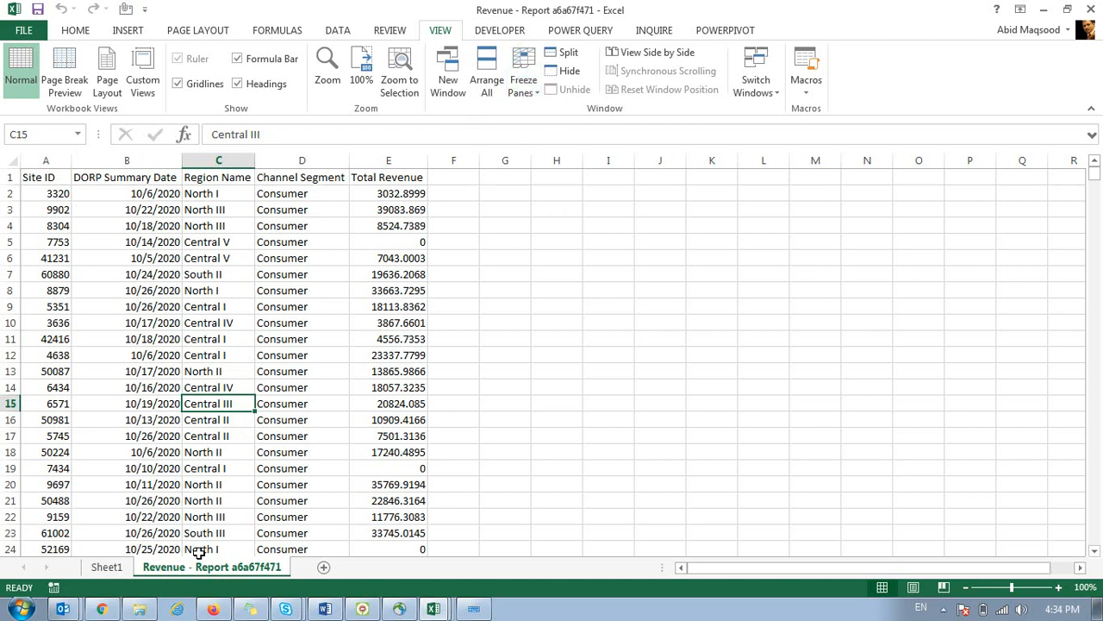
click(434, 609)
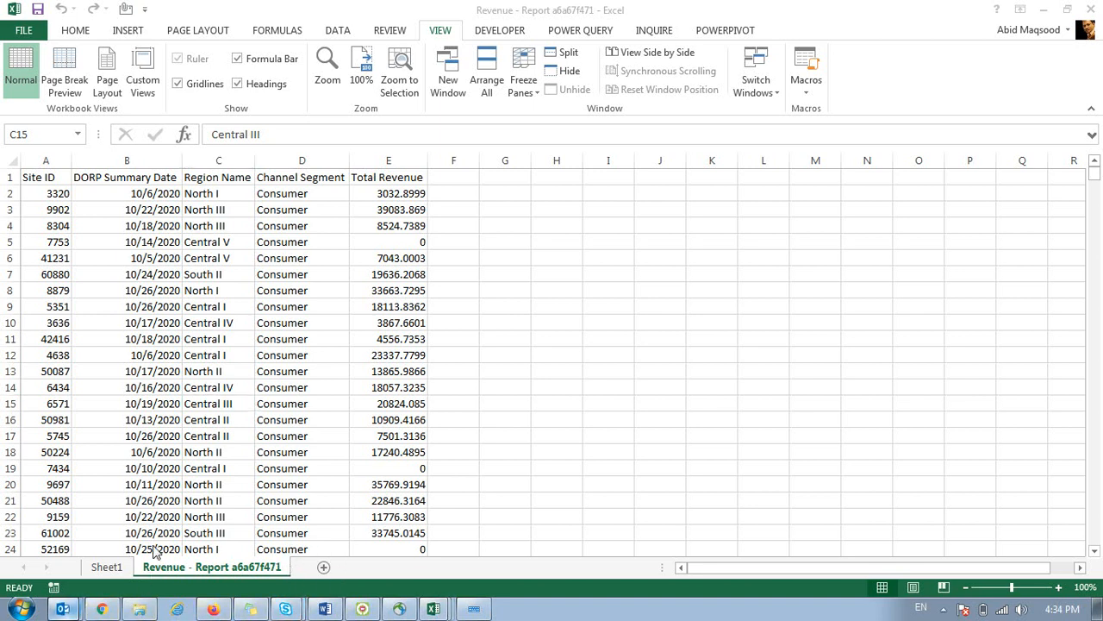
key(alt+Tab)
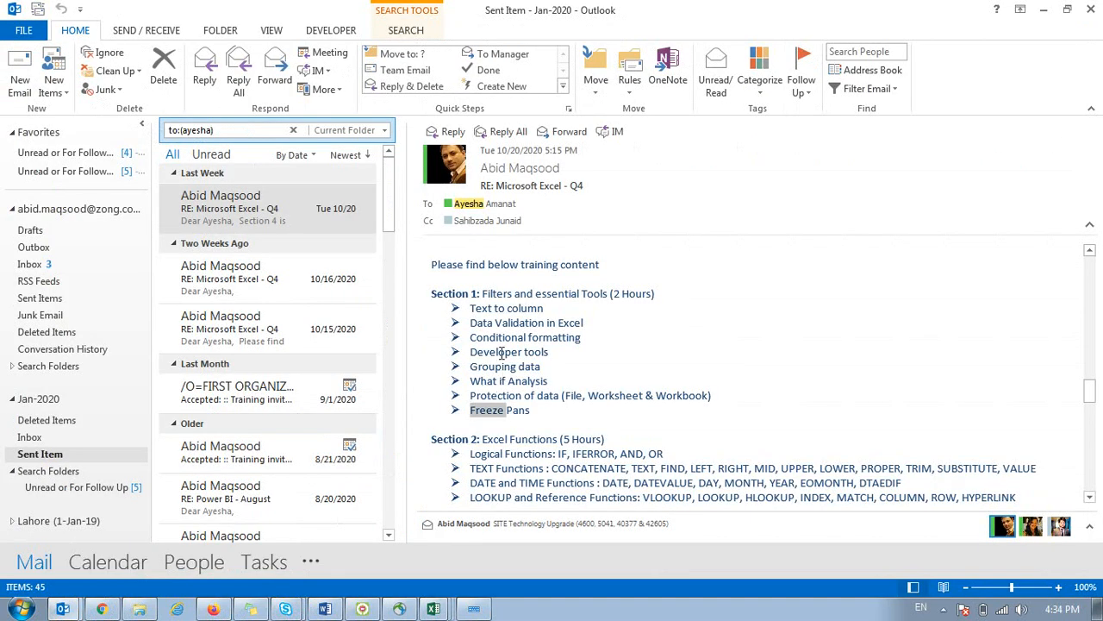
triple_click(502, 353)
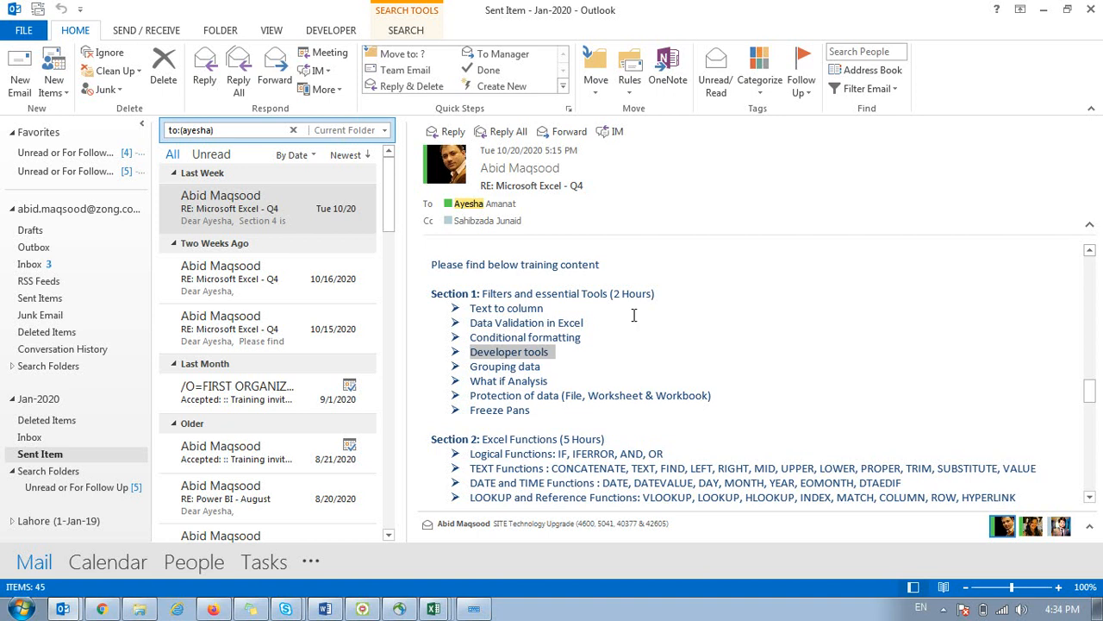
key(alt+Tab)
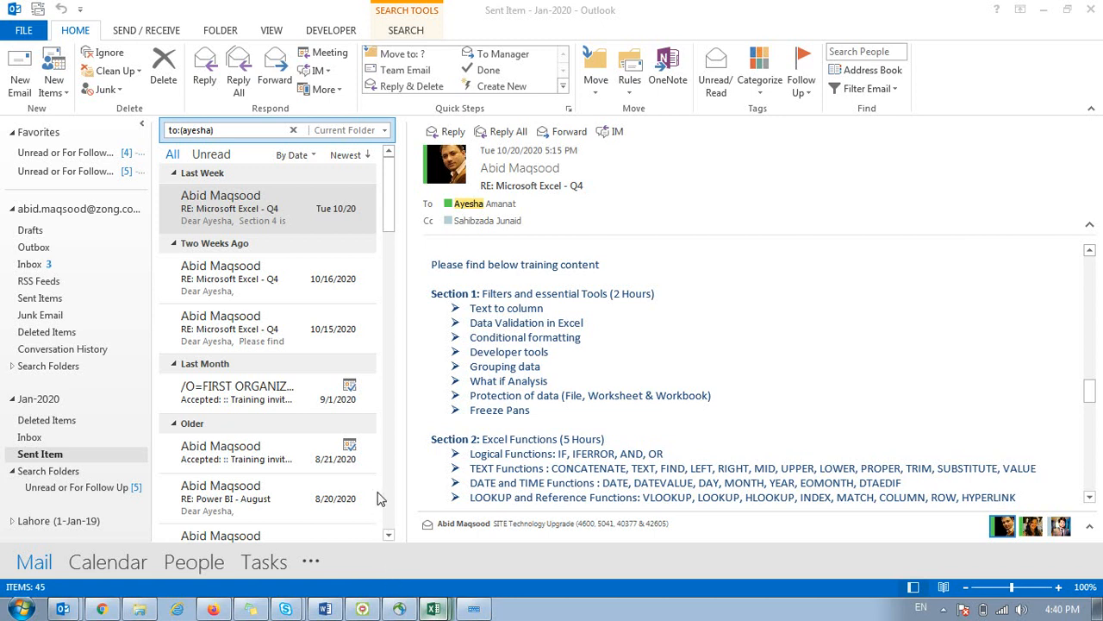
Switch from the Outlook email back to the Revenue - Report workbook in Excel.
key(alt+Tab)
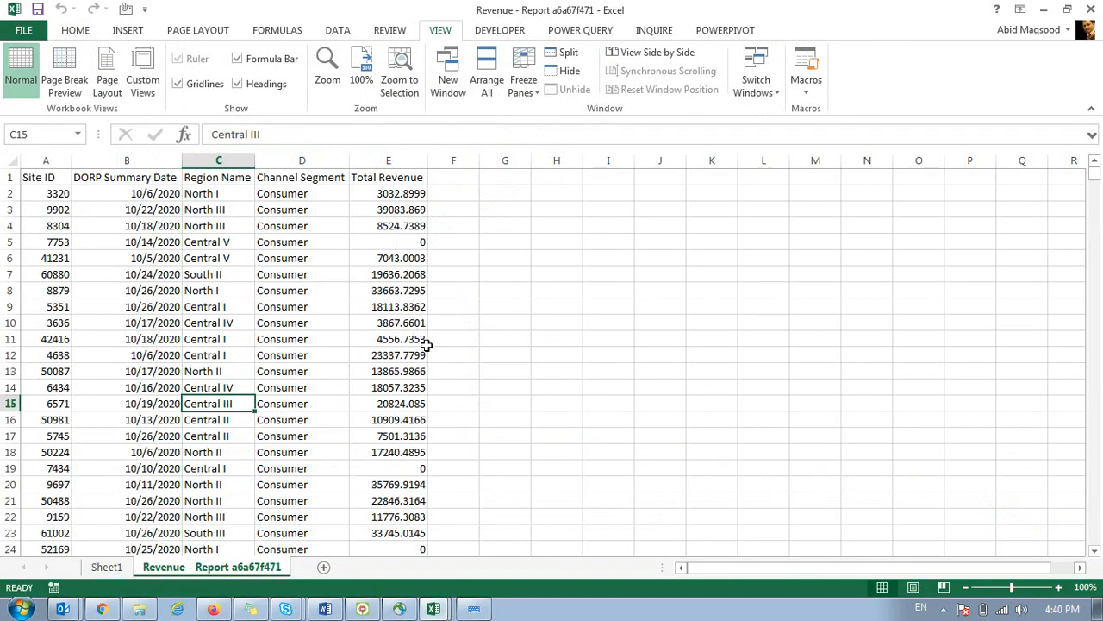
Create the blank workbook Book3, then open the pinned WhatsApp Web tab in Chrome.
key(ctrl+n)
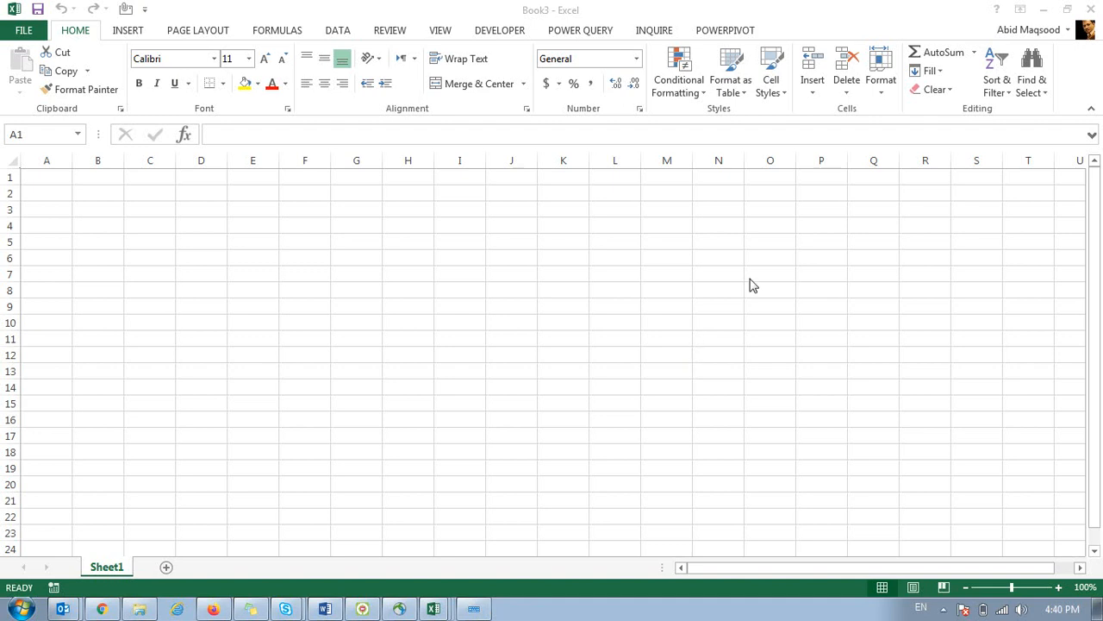
click(102, 609)
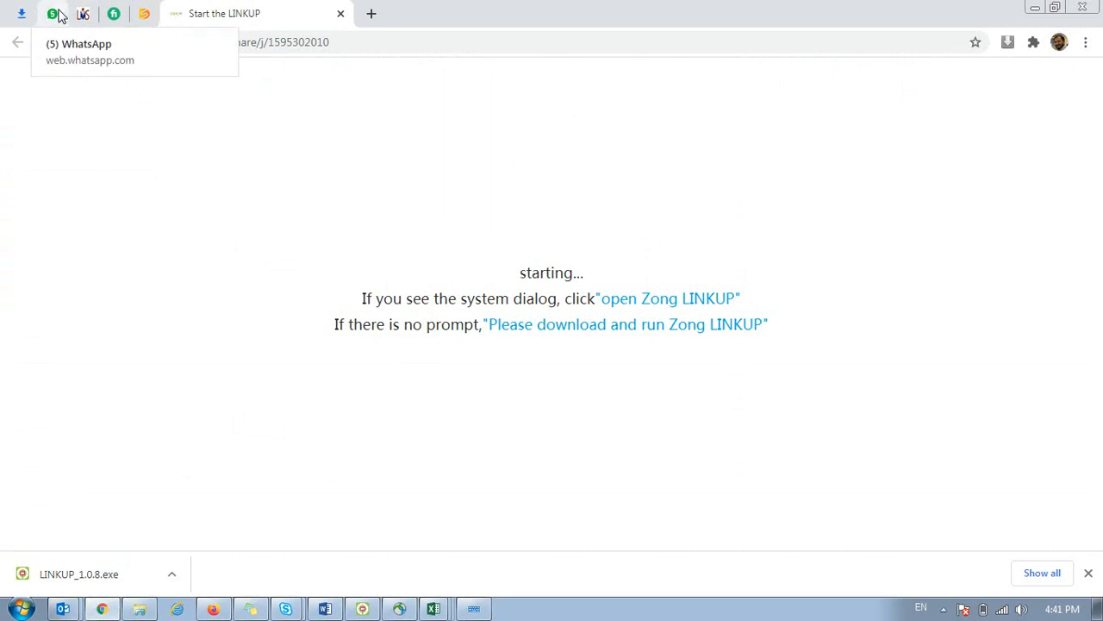
click(57, 15)
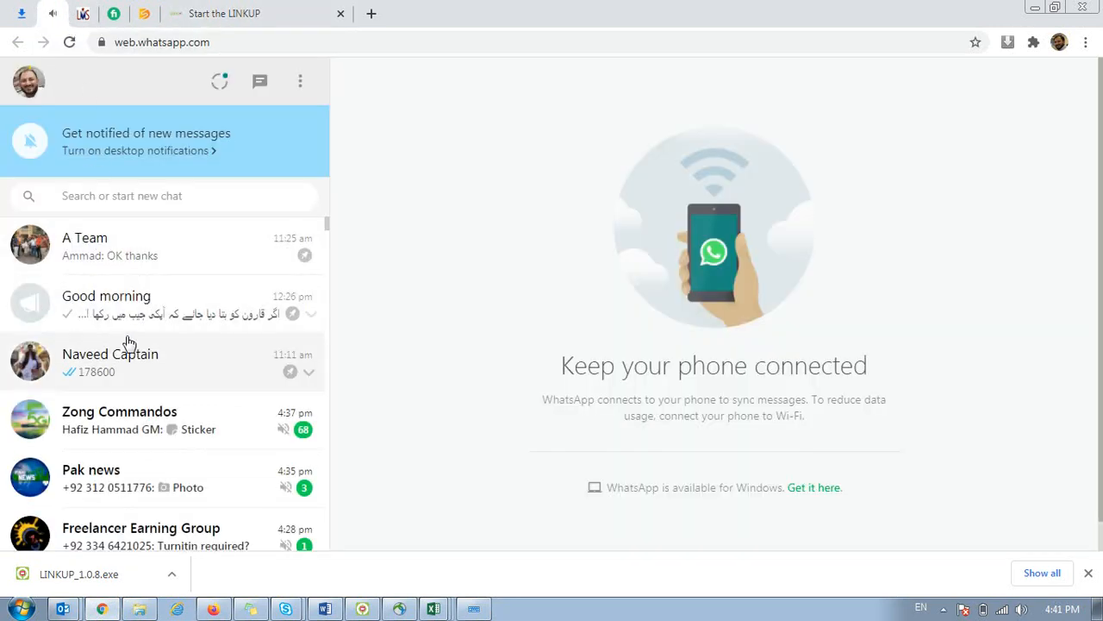
Find the Excel Training group in the chat list and open its group info.
scroll(138, 416, down, 9)
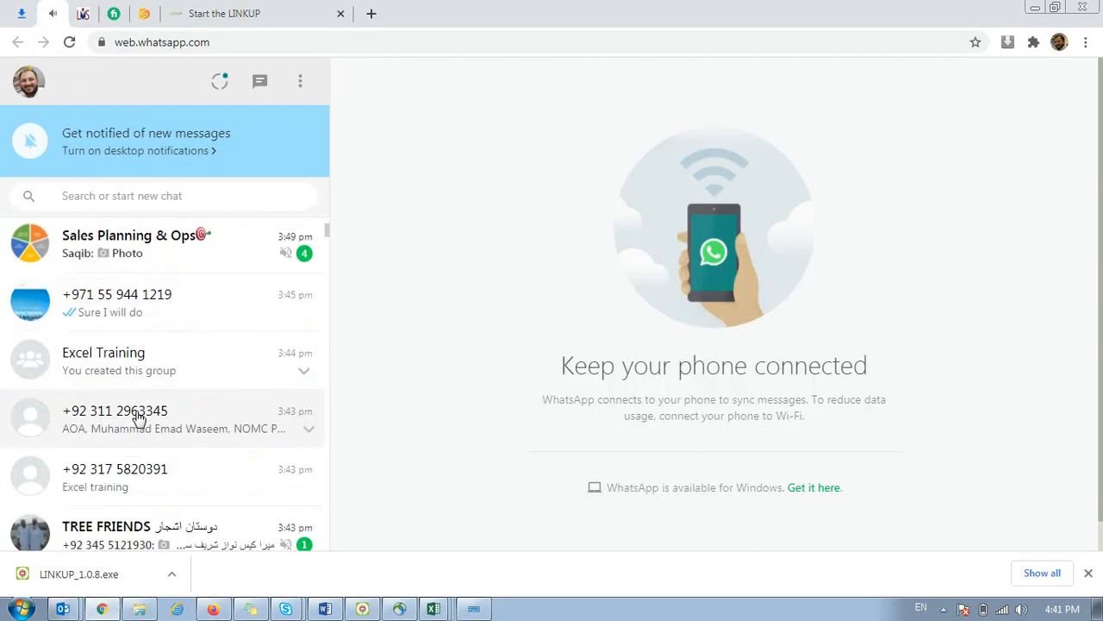
click(136, 320)
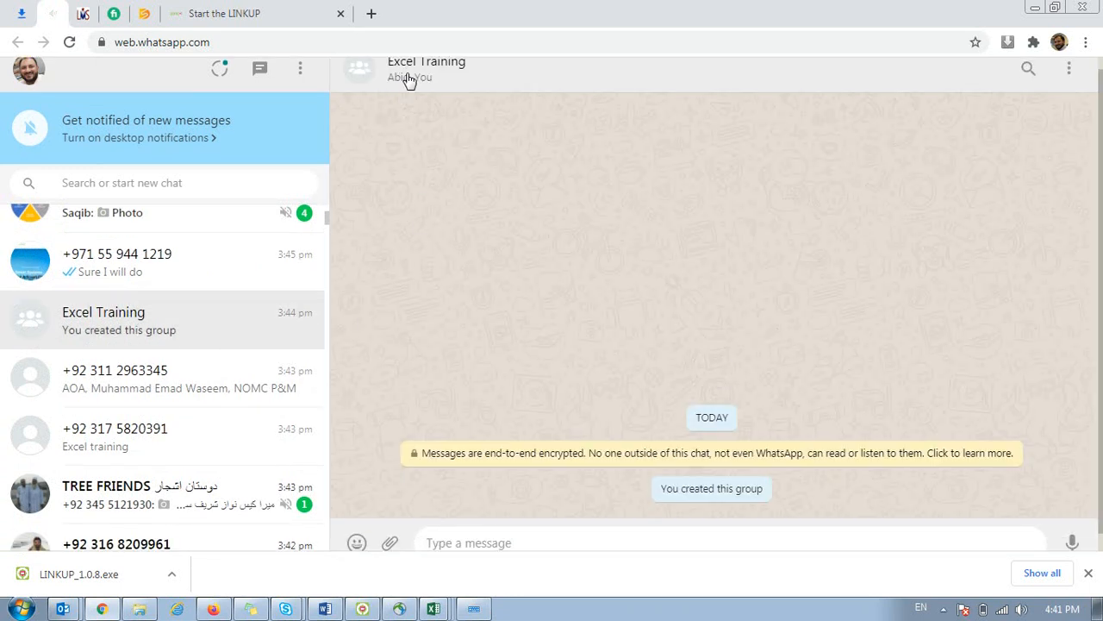
click(406, 77)
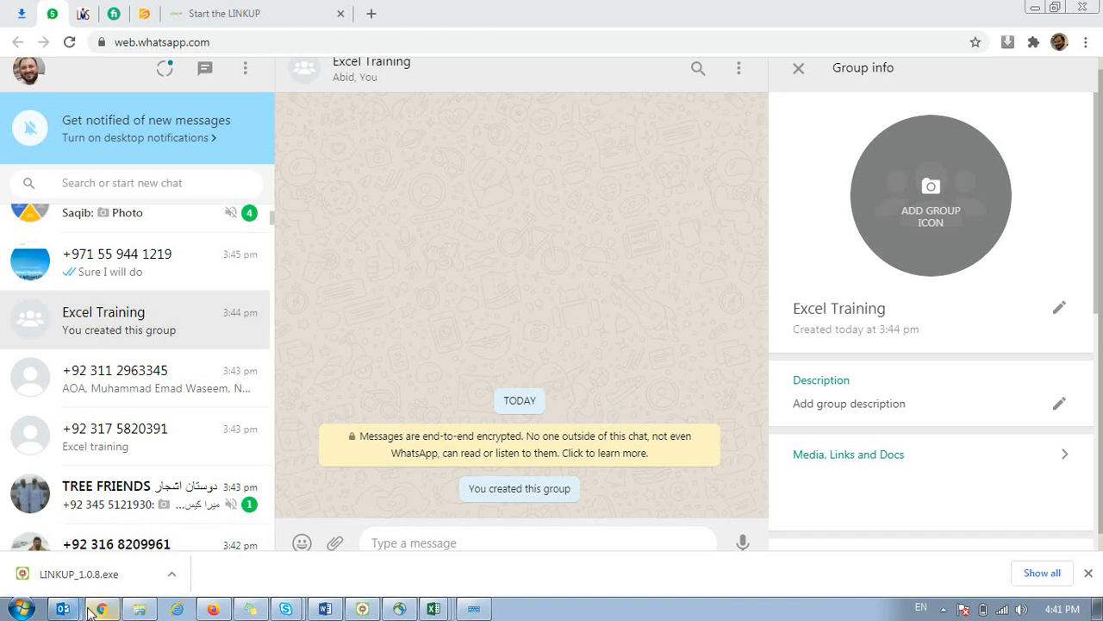
Switch back to the sent 'RE: Microsoft Excel - Q4' training email in Outlook.
click(92, 554)
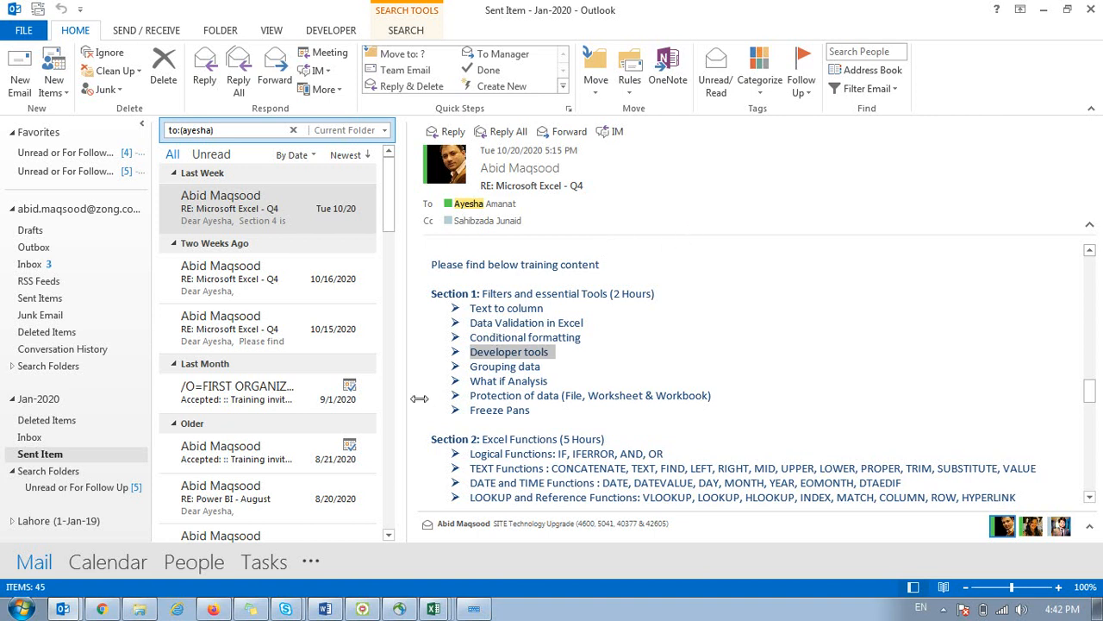
Open the contact's chat in WhatsApp Web and select the group invite link sent today at 4:42 pm.
click(102, 608)
scroll(133, 345, up, 5)
click(142, 401)
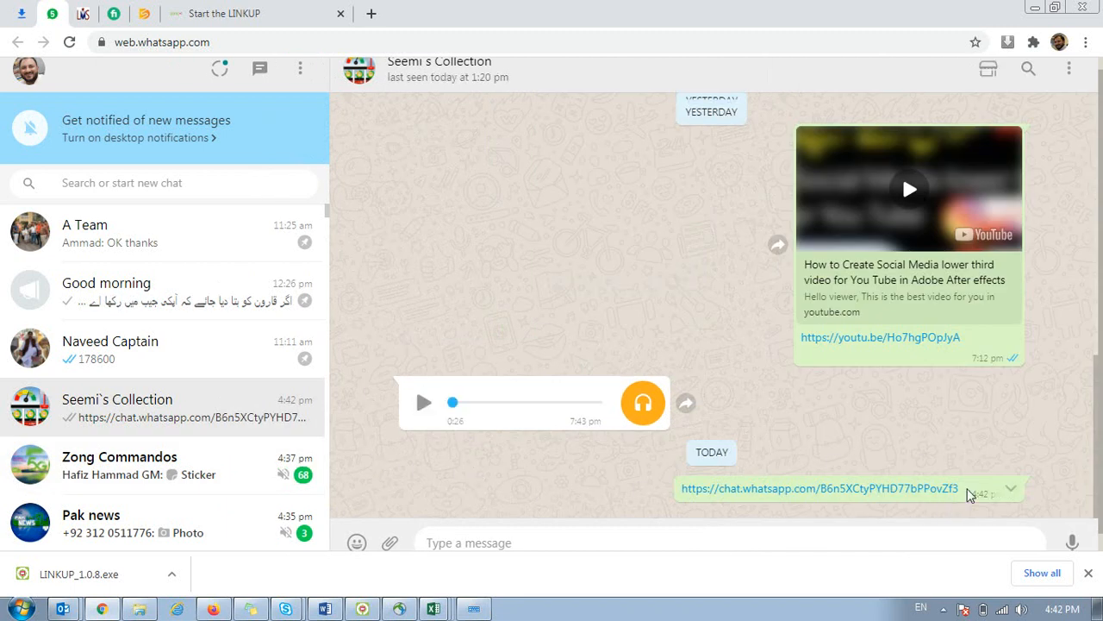
drag(966, 495, 676, 509)
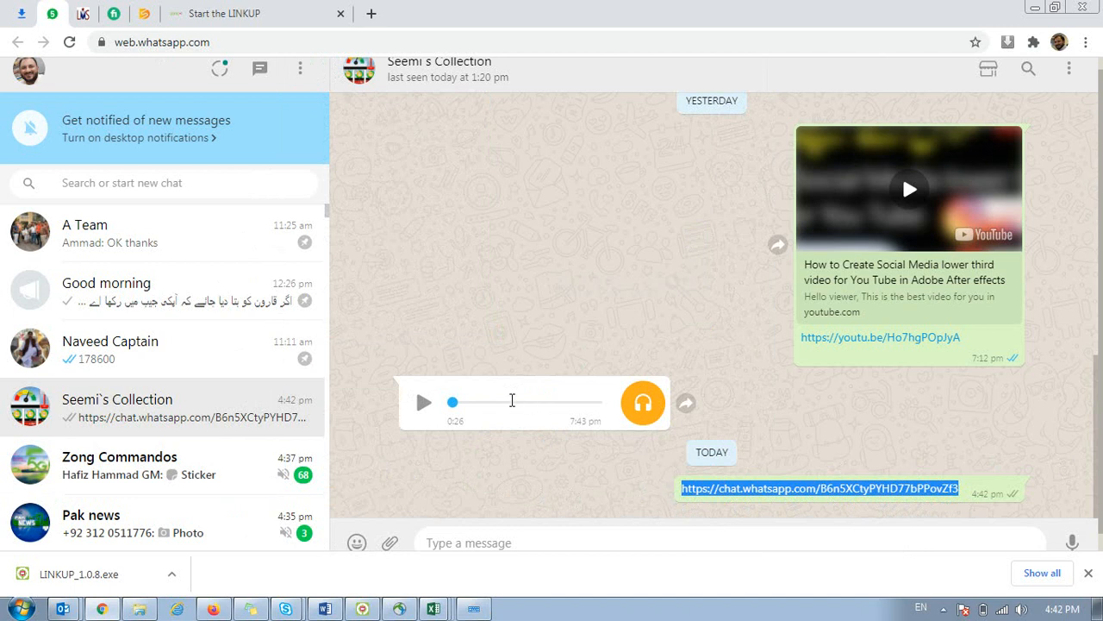
key(alt+Tab)
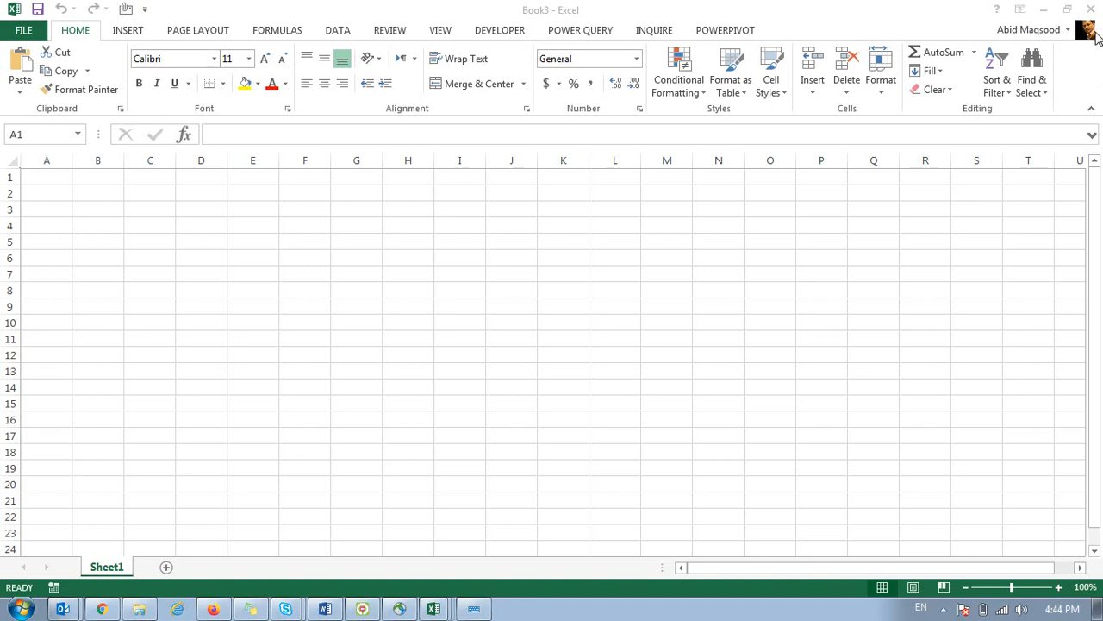
click(1076, 80)
right_click(1076, 81)
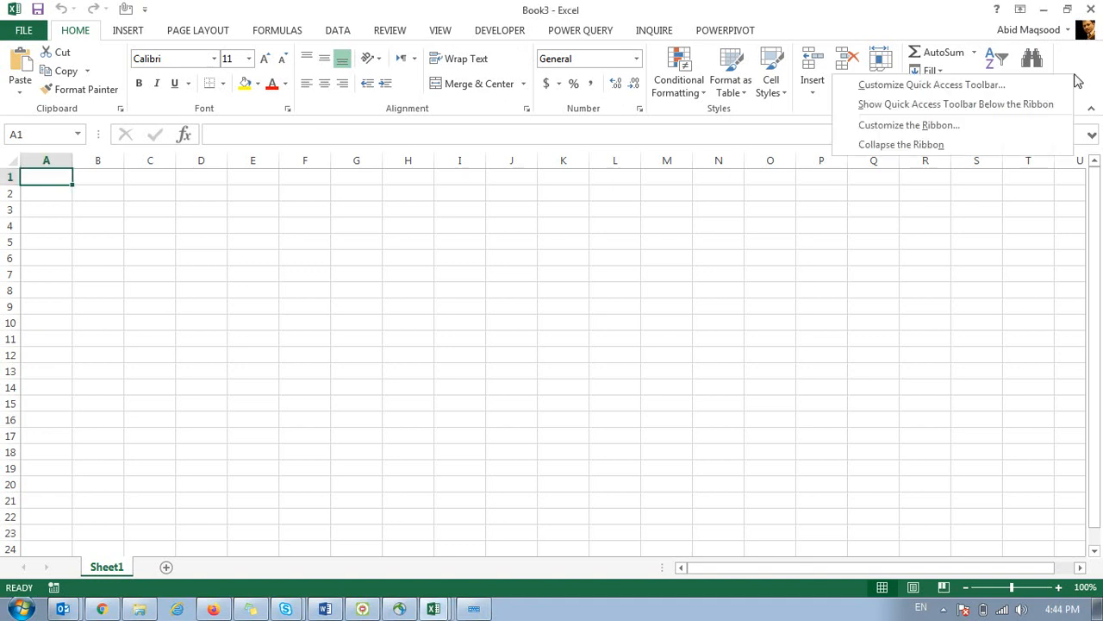
click(922, 127)
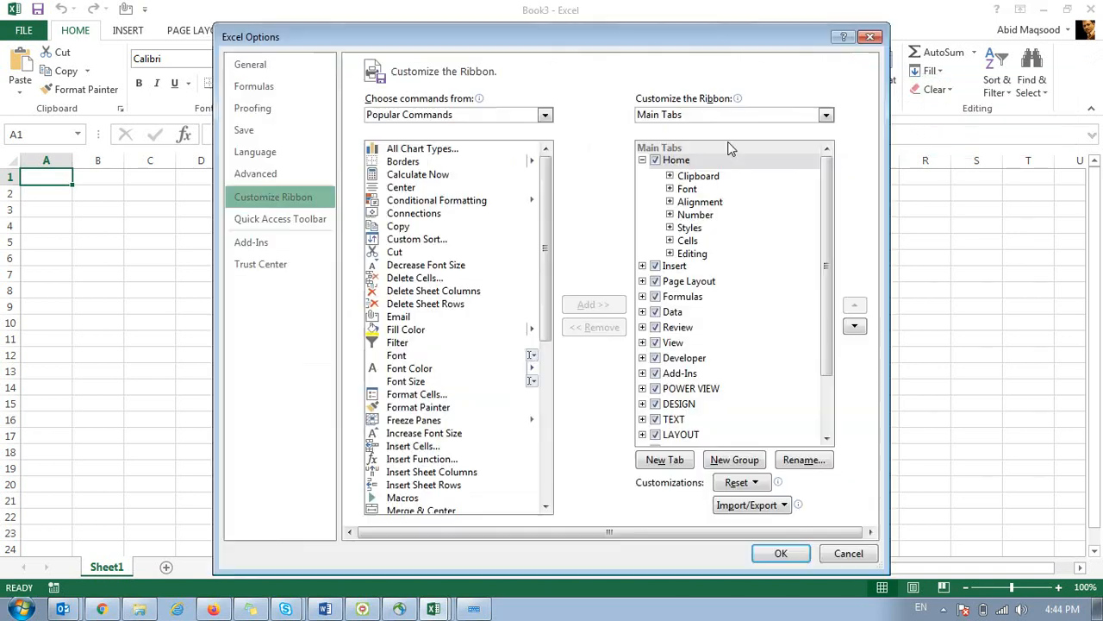
drag(312, 43, 271, 39)
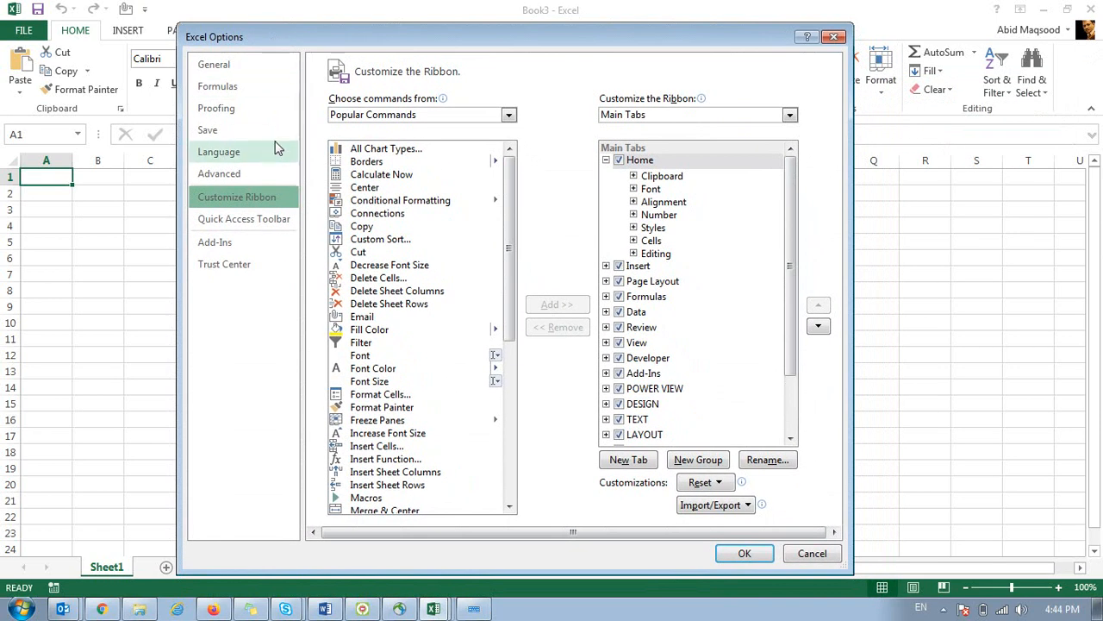
click(606, 161)
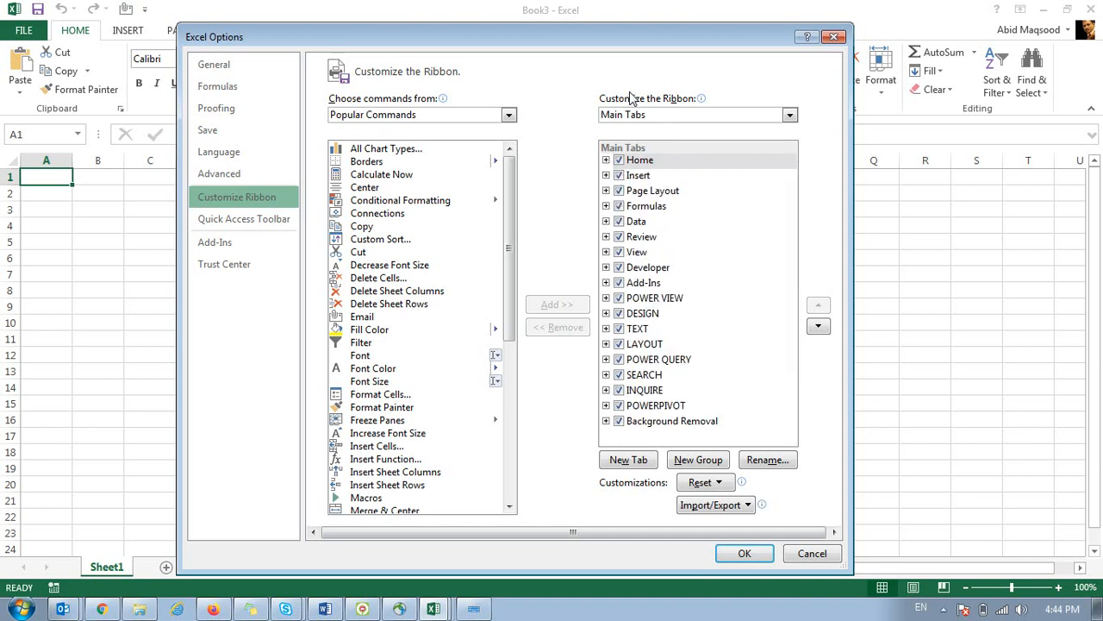
mouse_move(694, 100)
click(742, 552)
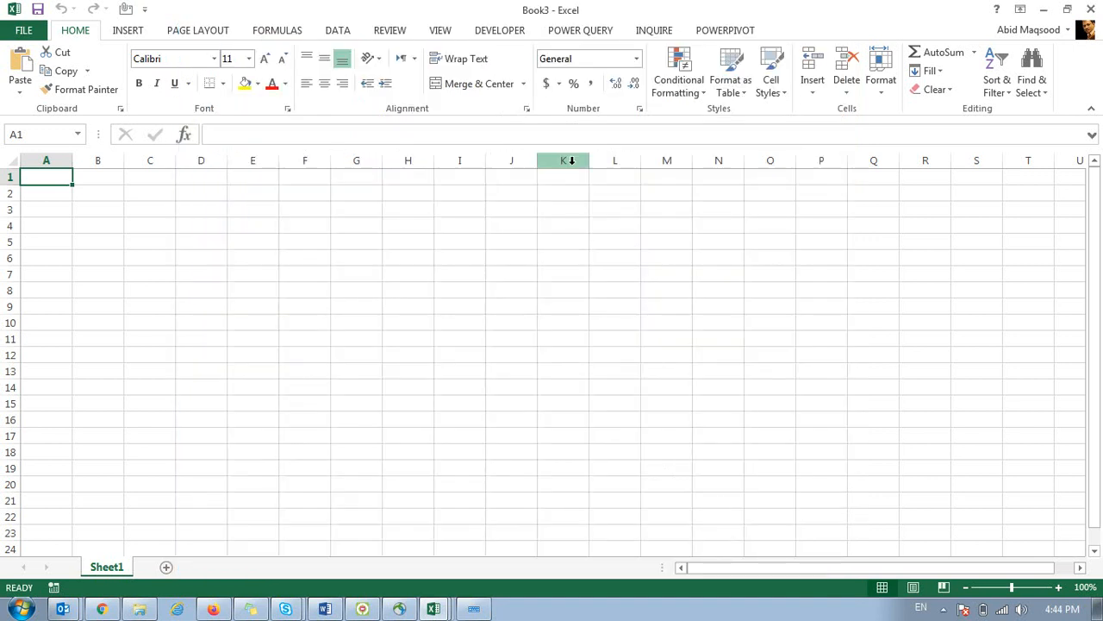
click(498, 38)
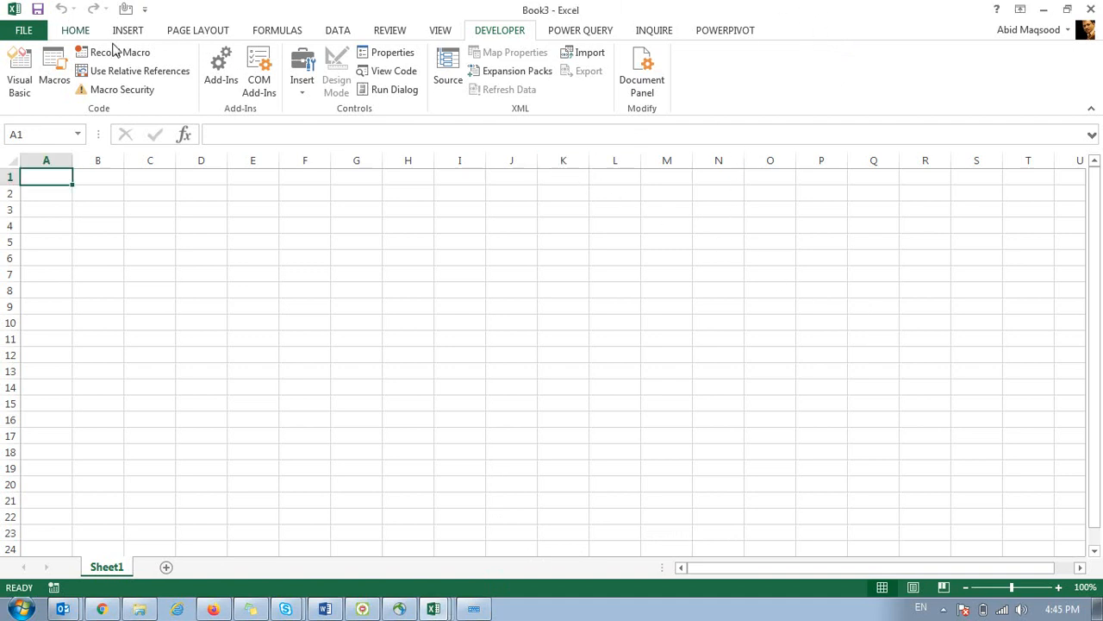
click(68, 35)
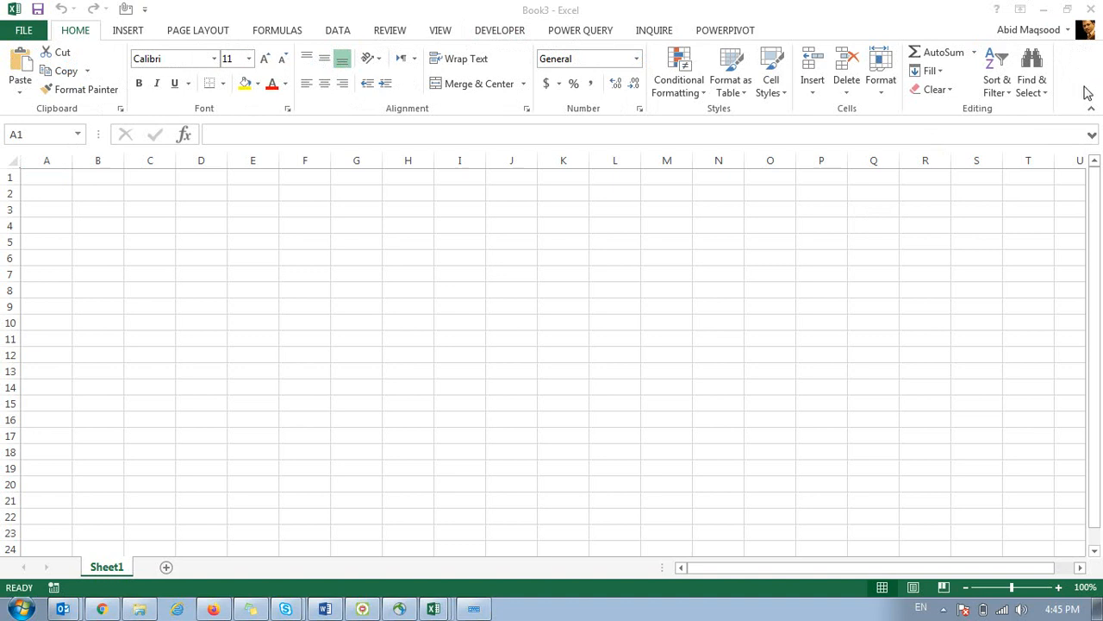
Enable the Developer tab through the ribbon's Customize the Ribbon settings.
click(1082, 72)
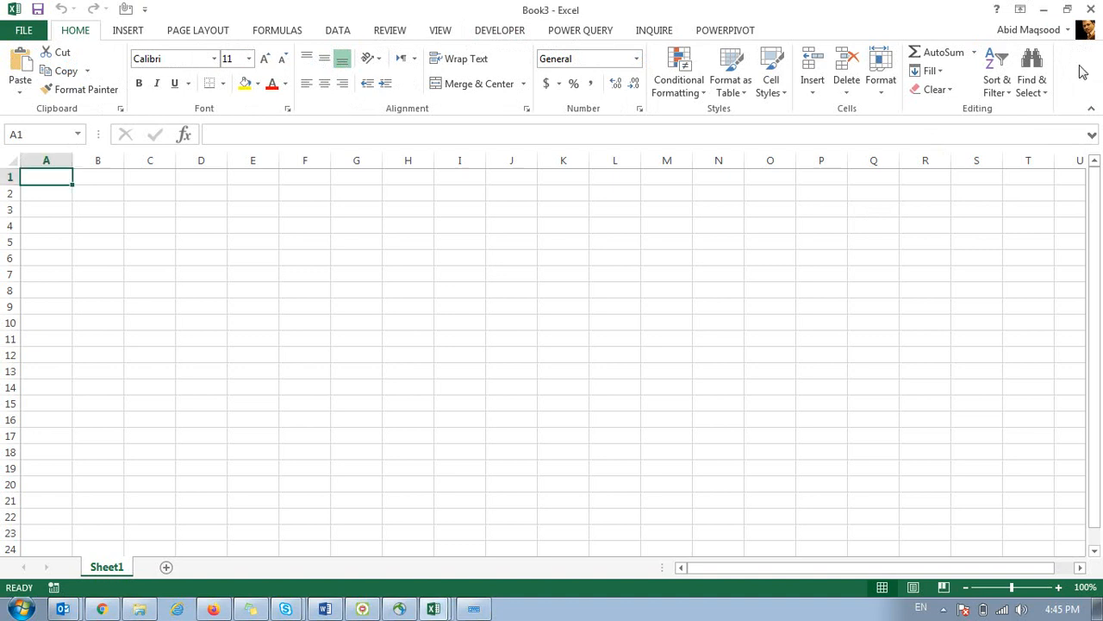
right_click(1083, 73)
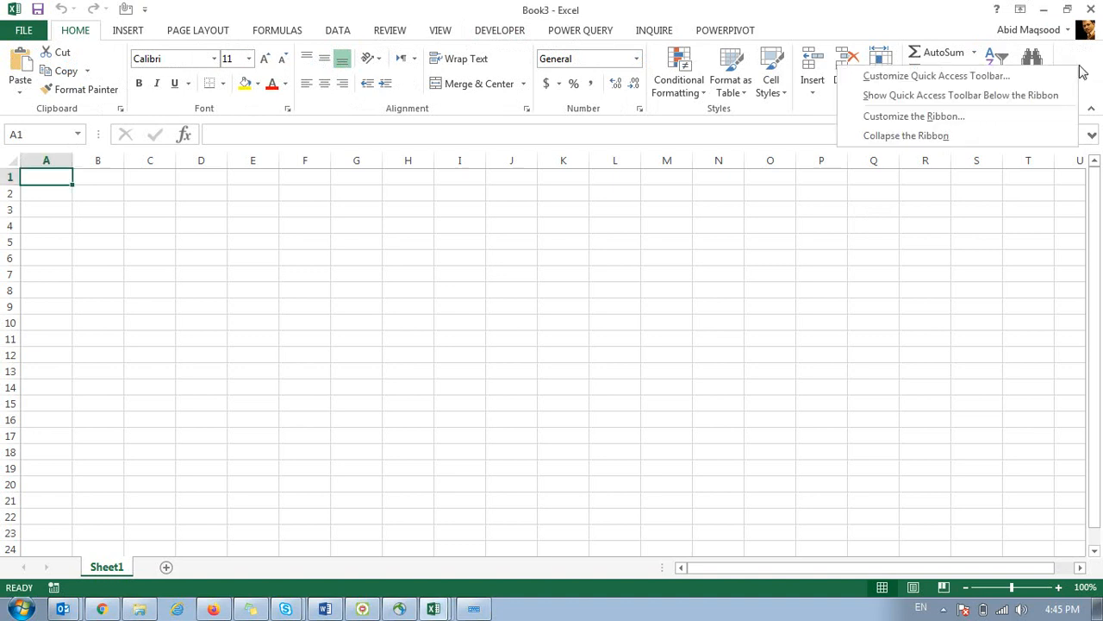
click(930, 126)
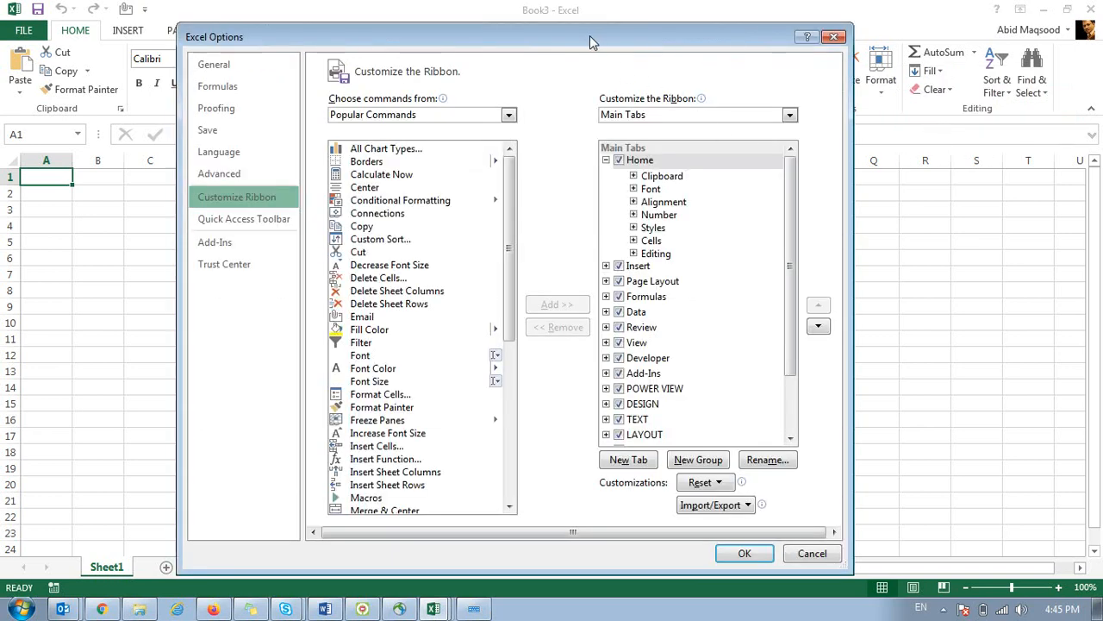
drag(593, 31, 472, 37)
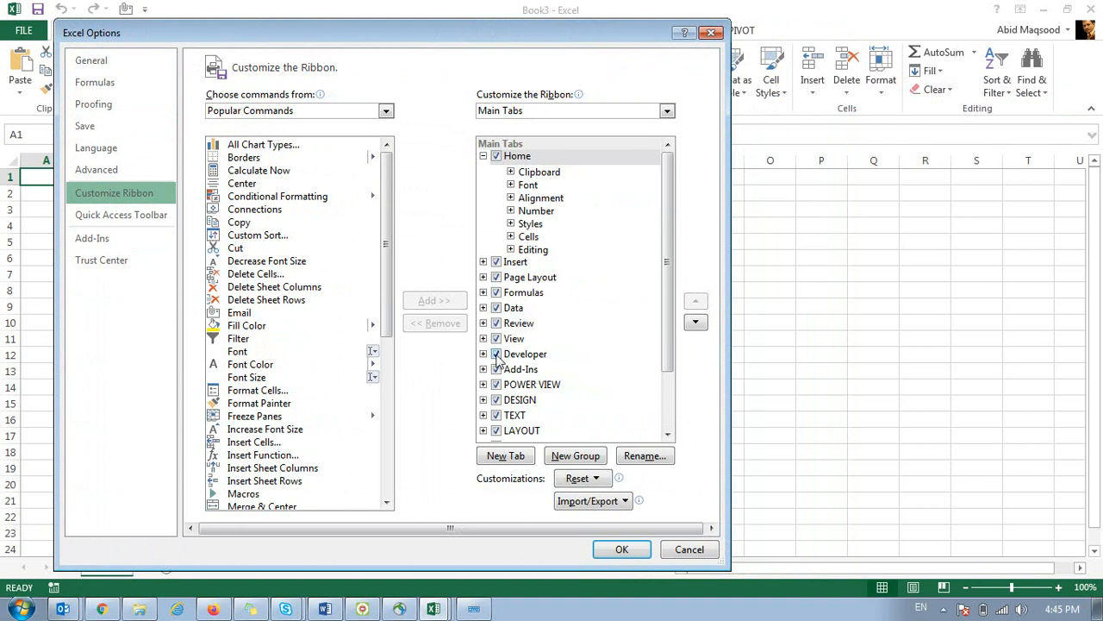
click(502, 355)
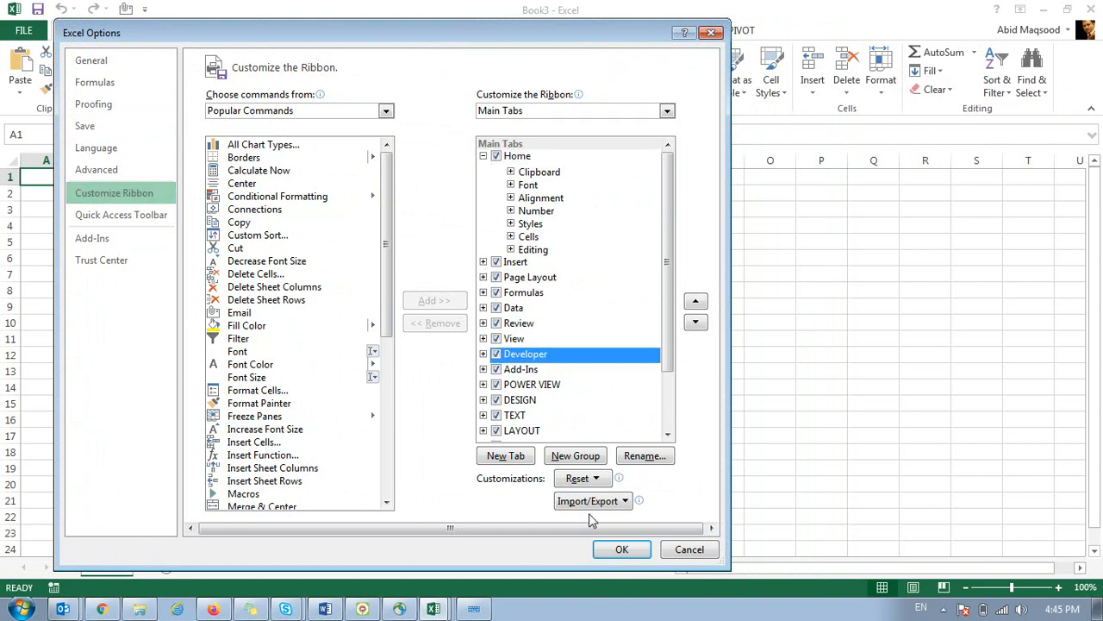
click(621, 549)
Check in File > Options > Customize Ribbon that Developer is still ticked, then close.
click(35, 30)
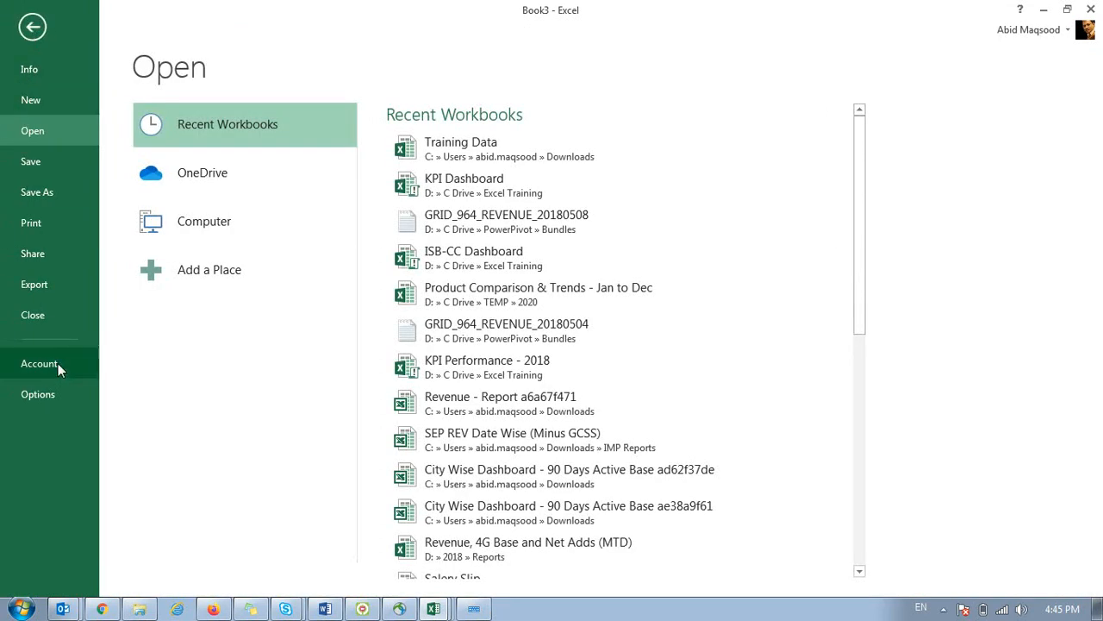
click(60, 393)
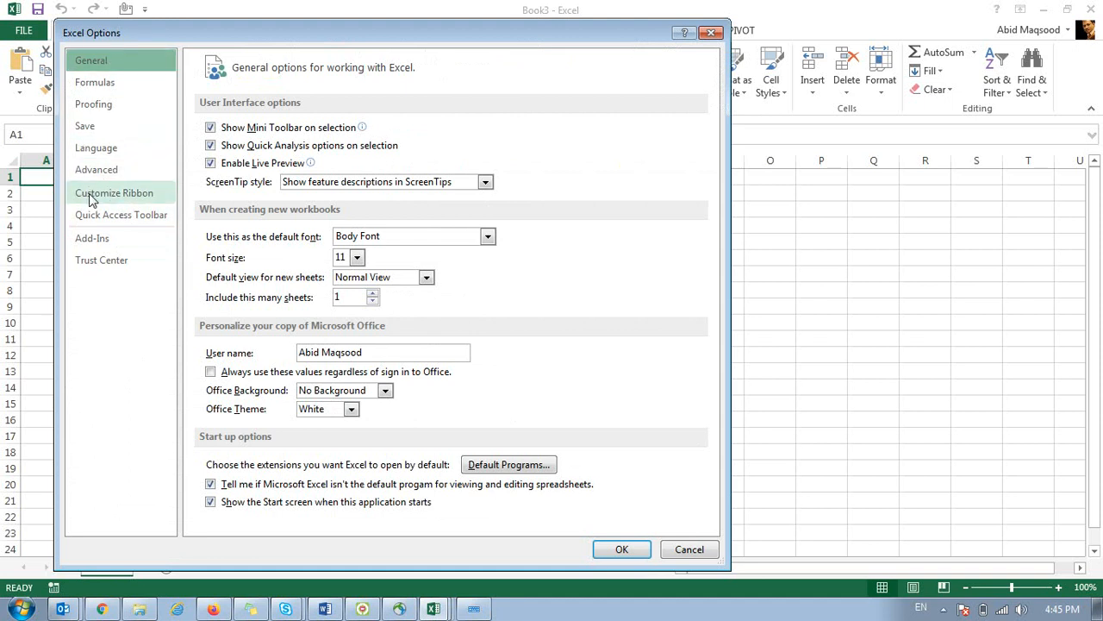
click(93, 196)
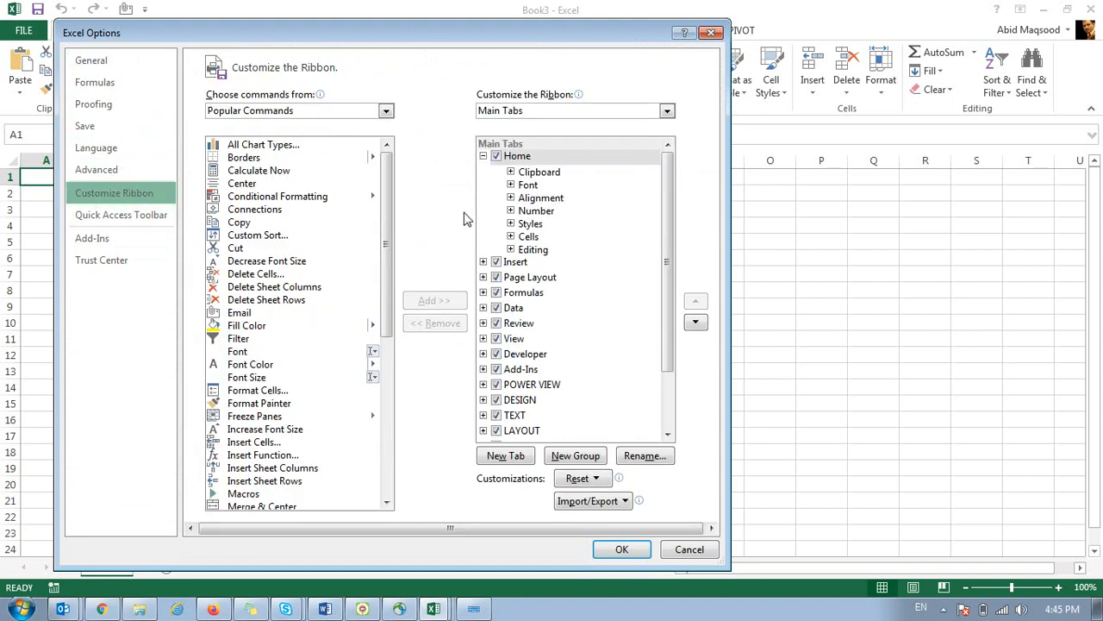
drag(548, 38, 393, 19)
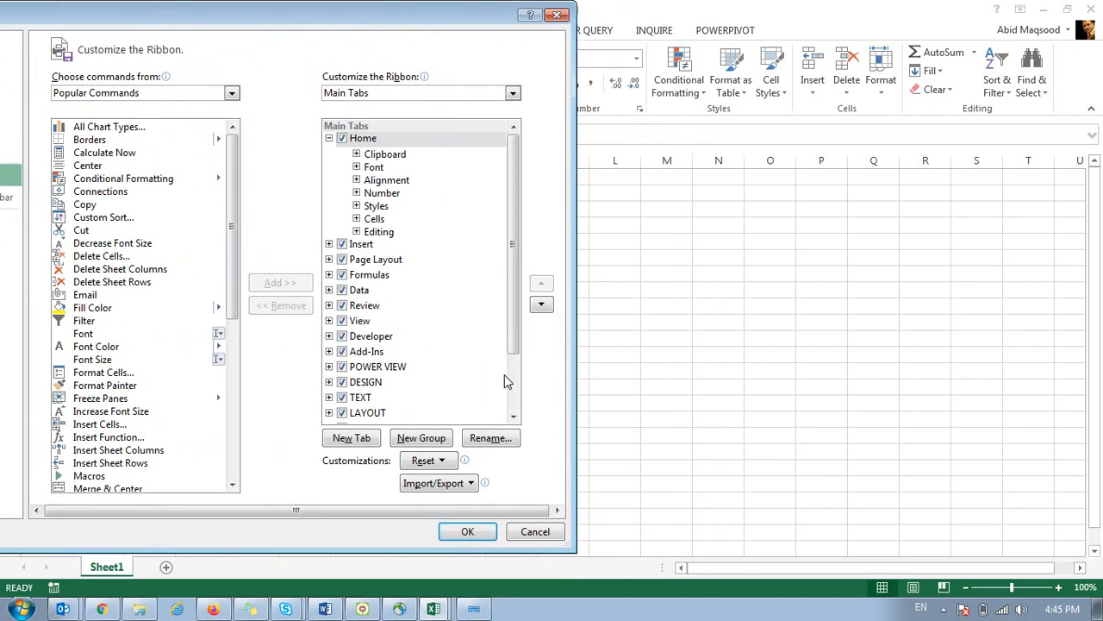
click(492, 532)
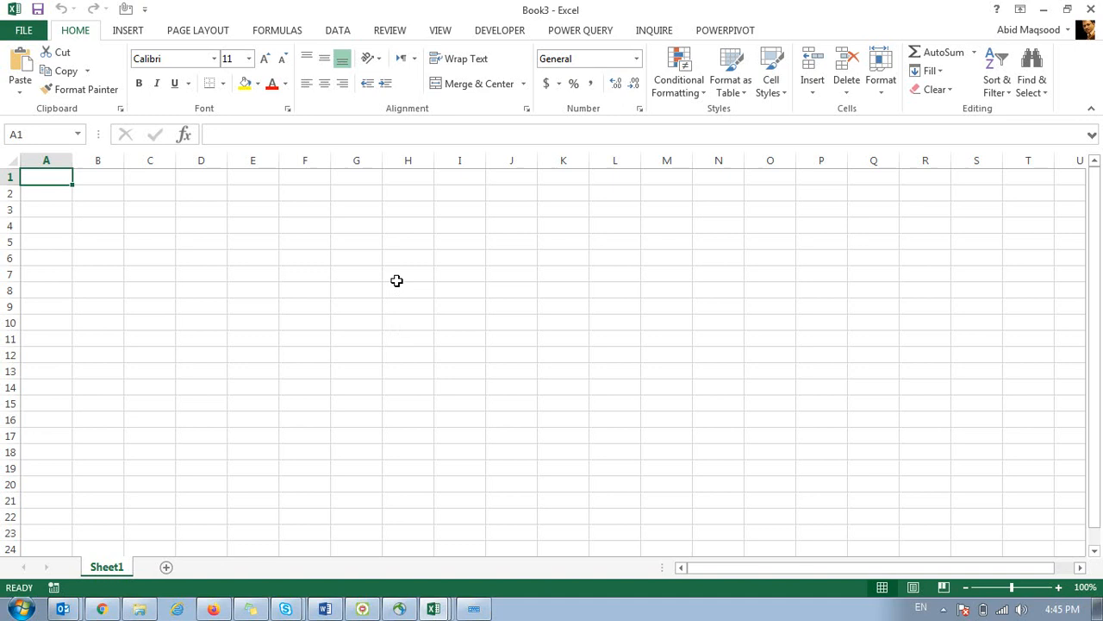
Switch to the Developer tab to show its macro, add-in, control and XML tools.
click(494, 32)
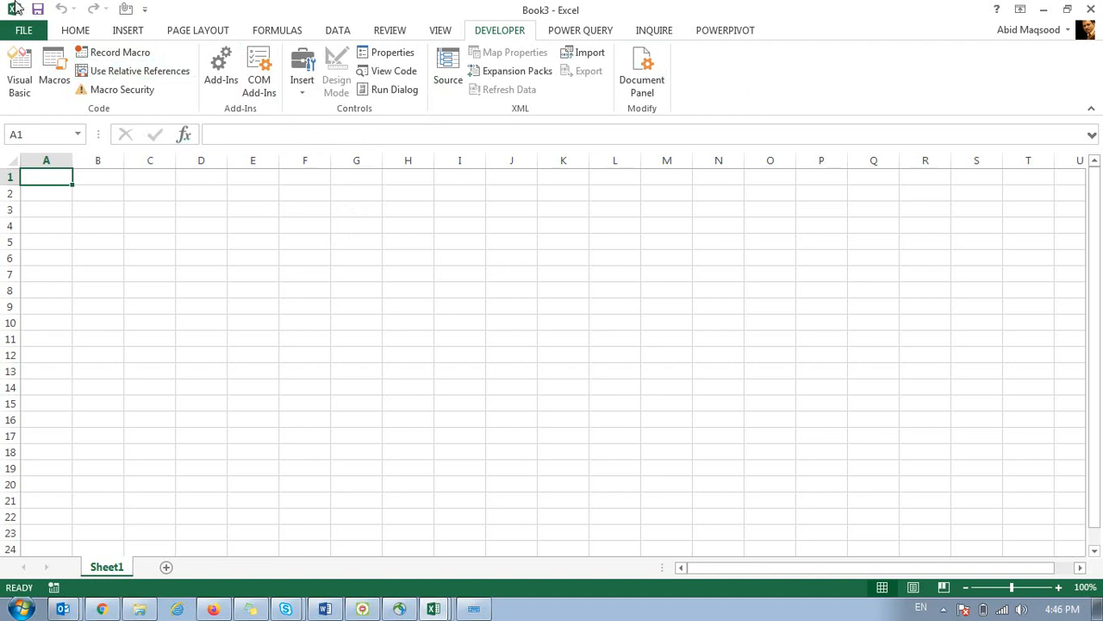
click(21, 31)
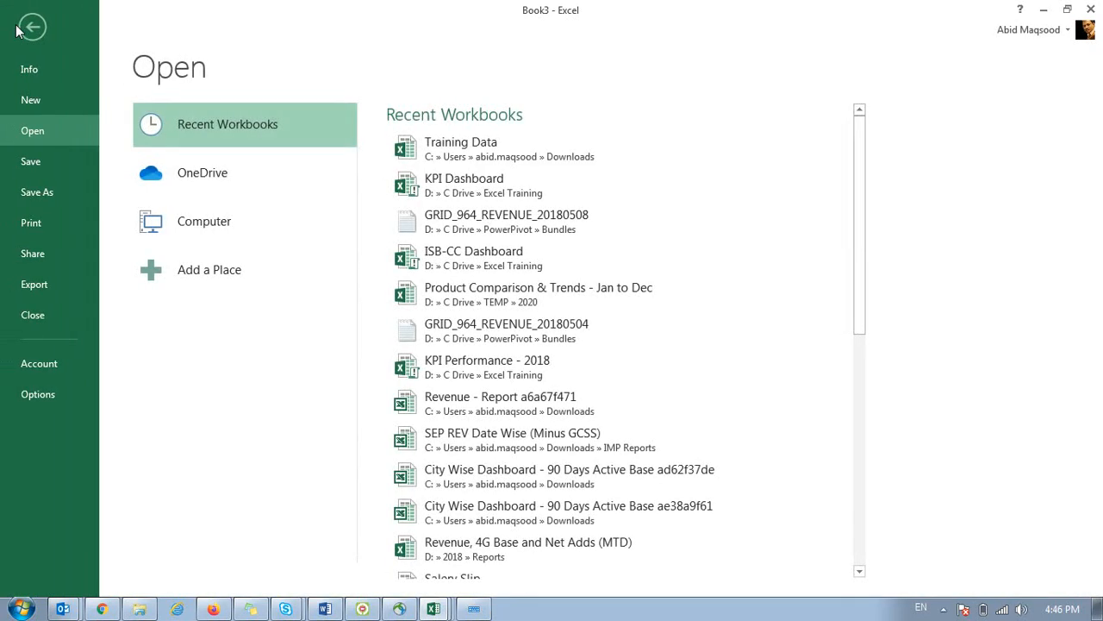
click(34, 394)
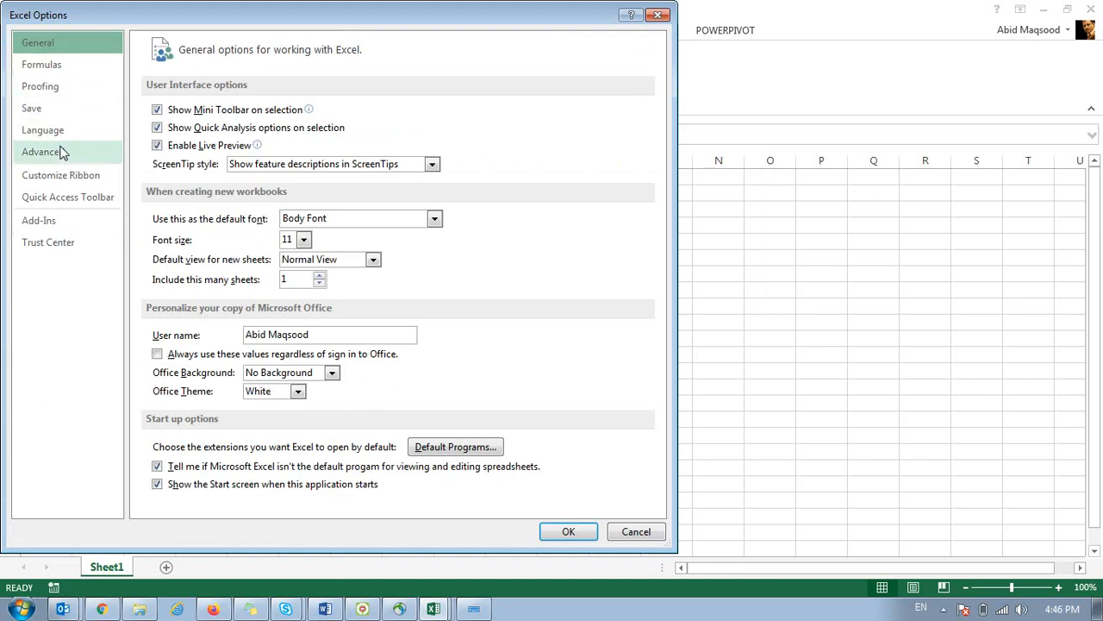
click(51, 176)
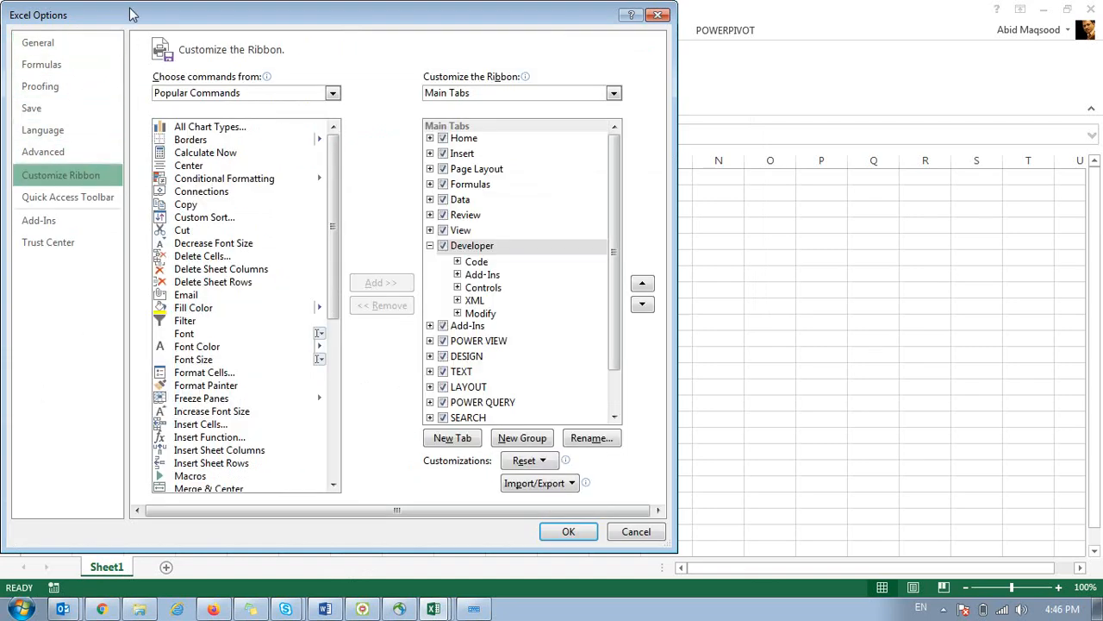
drag(136, 24, 128, 24)
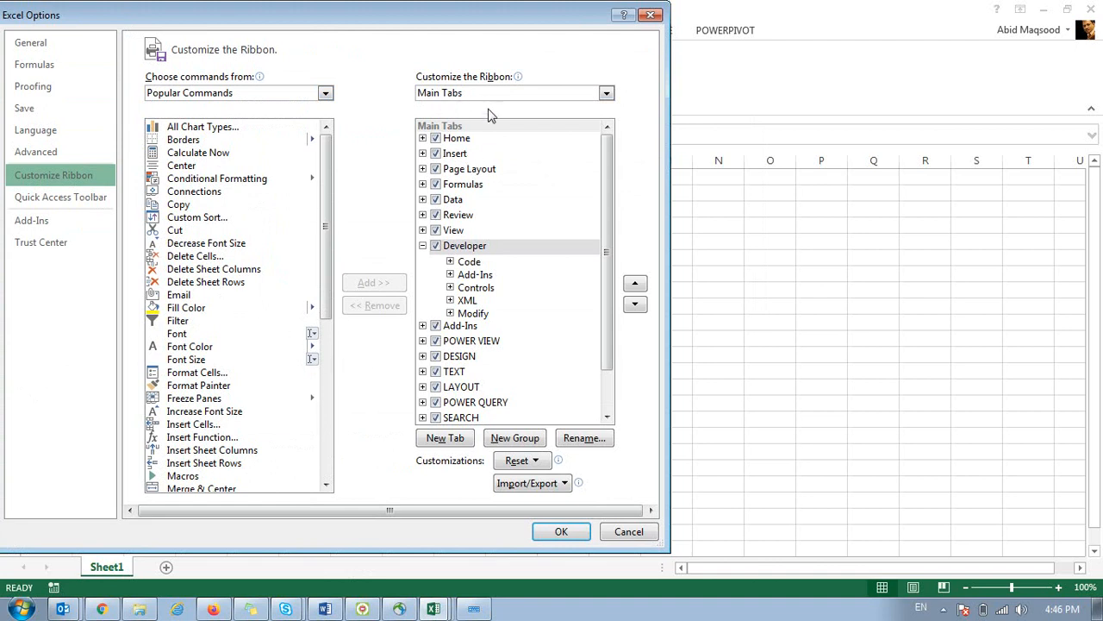
click(423, 246)
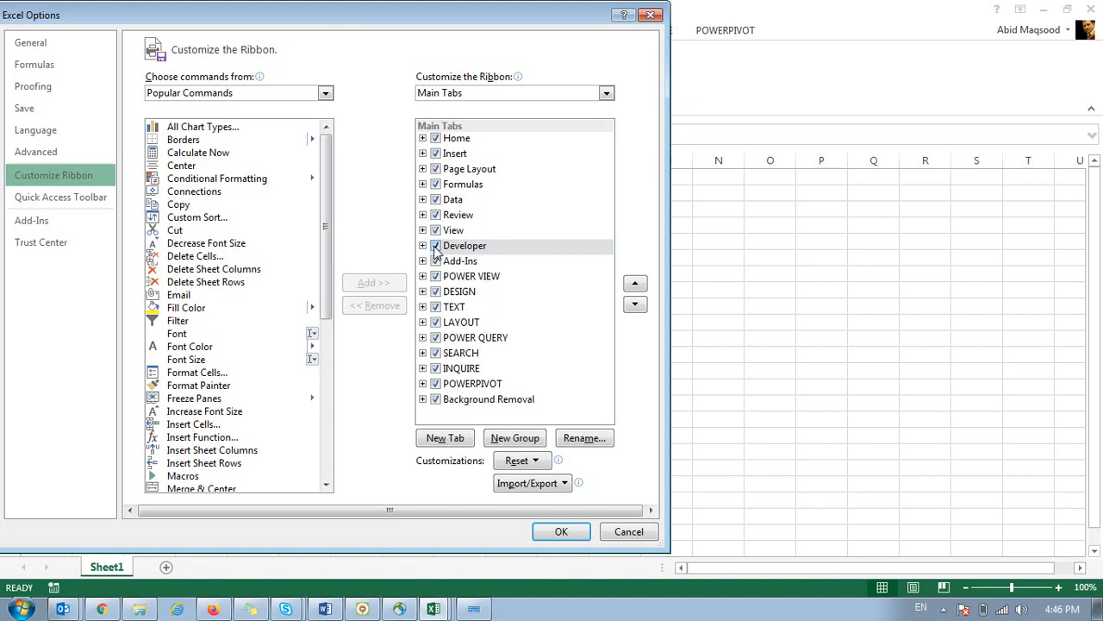
click(558, 531)
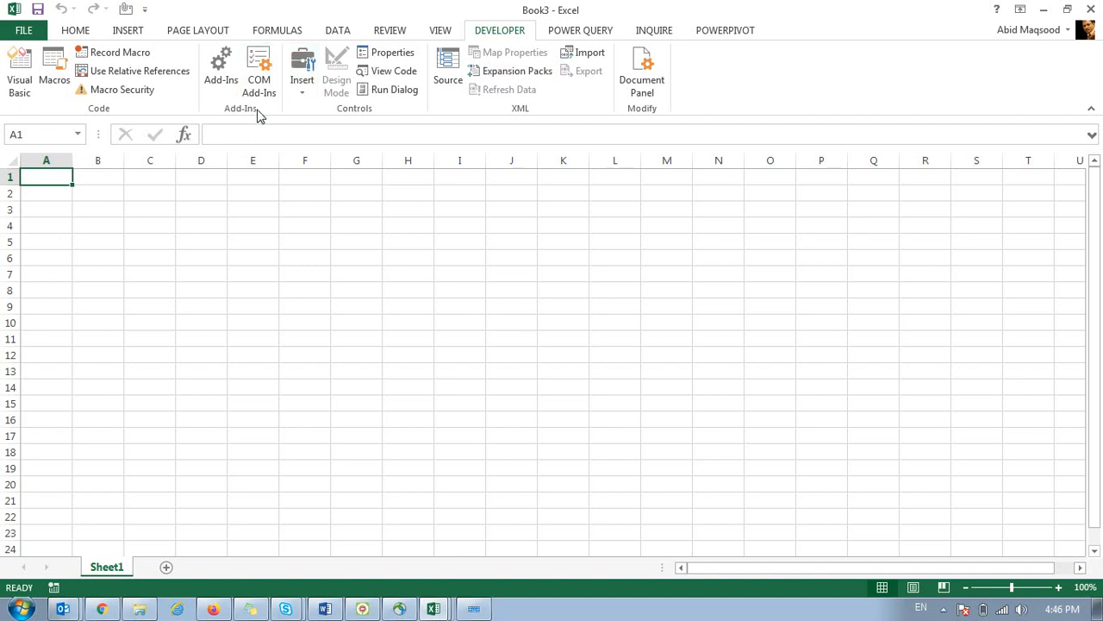
click(261, 73)
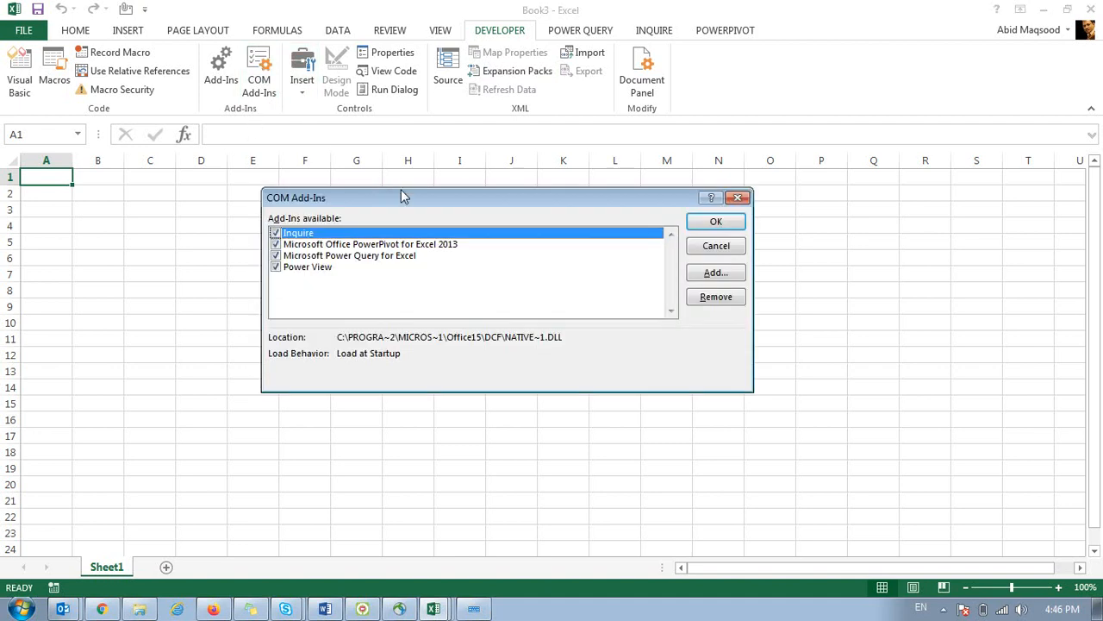
drag(411, 192, 317, 96)
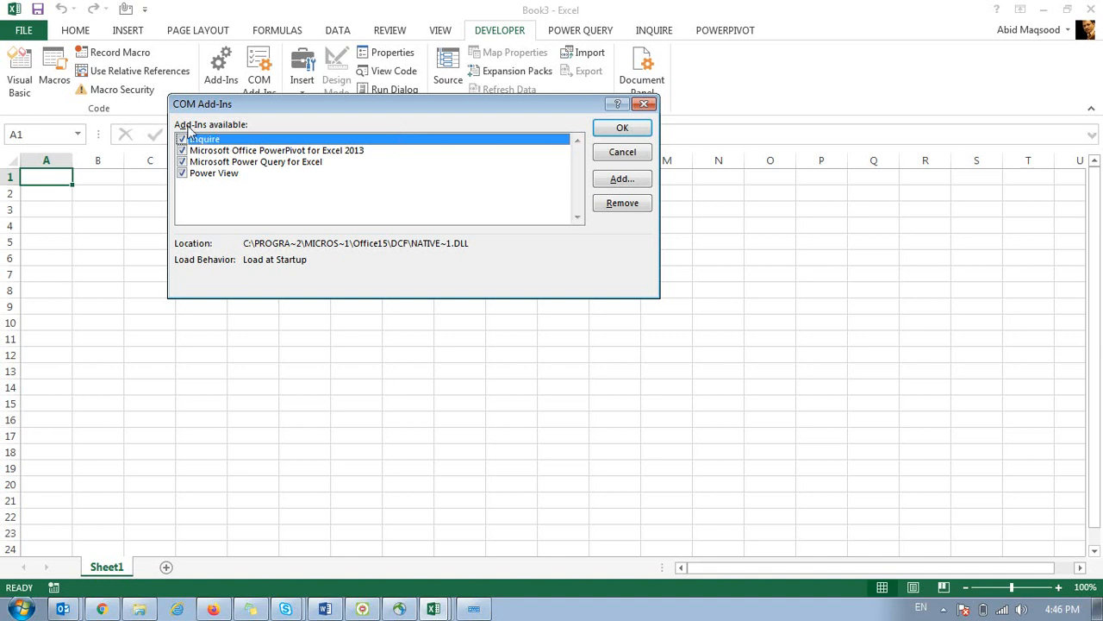
click(618, 129)
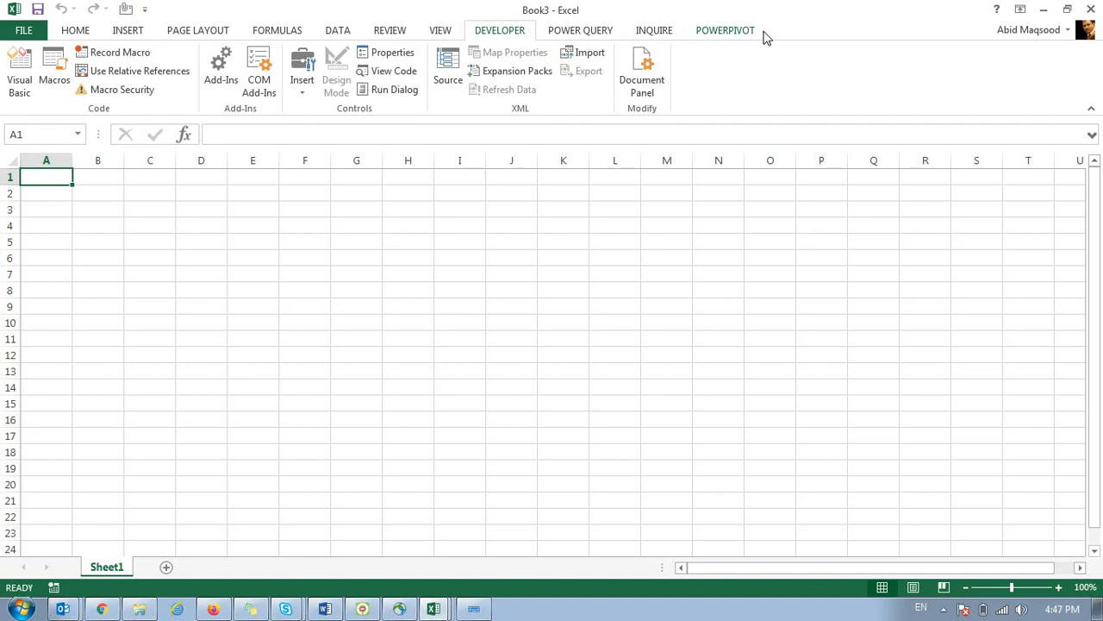
click(571, 36)
click(652, 33)
click(707, 35)
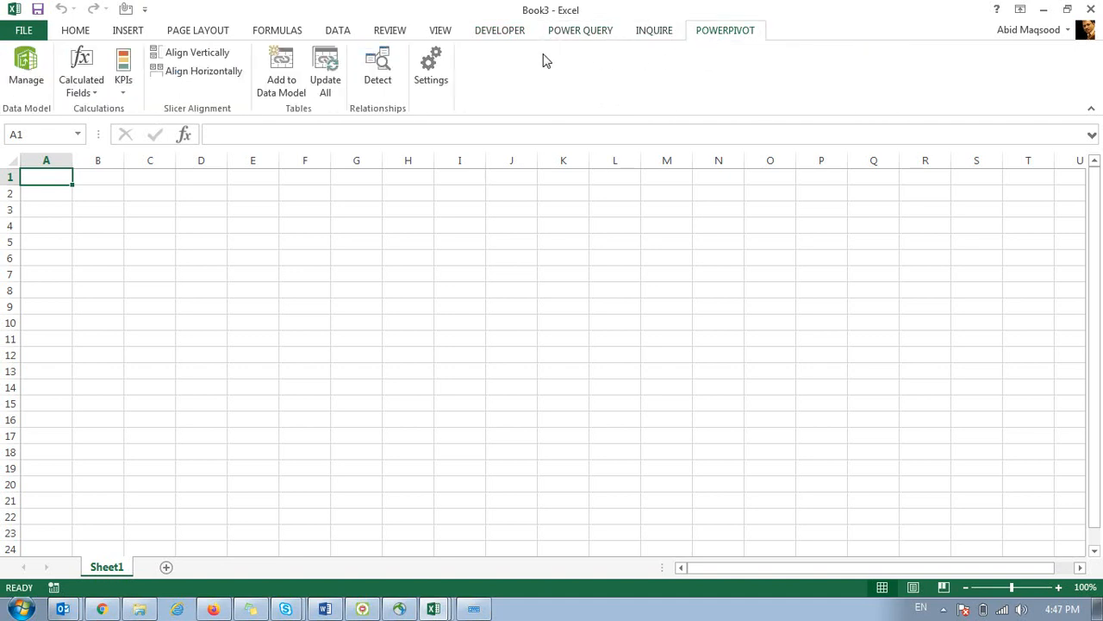
click(516, 31)
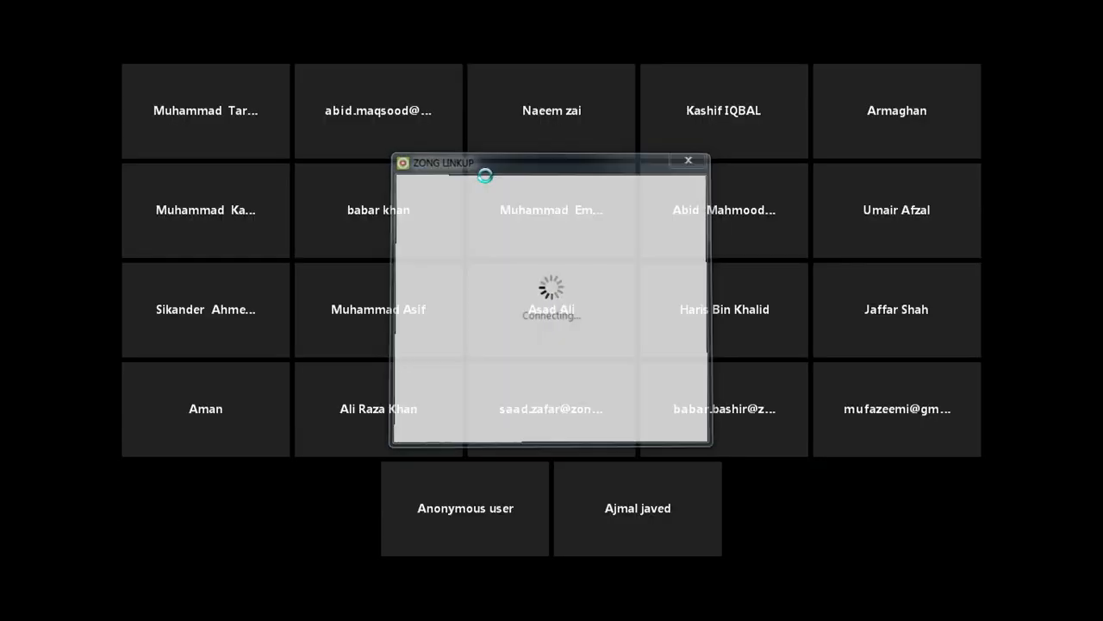
Share the entire screen in the Zong Linkup meeting, then switch back toward Excel.
click(592, 596)
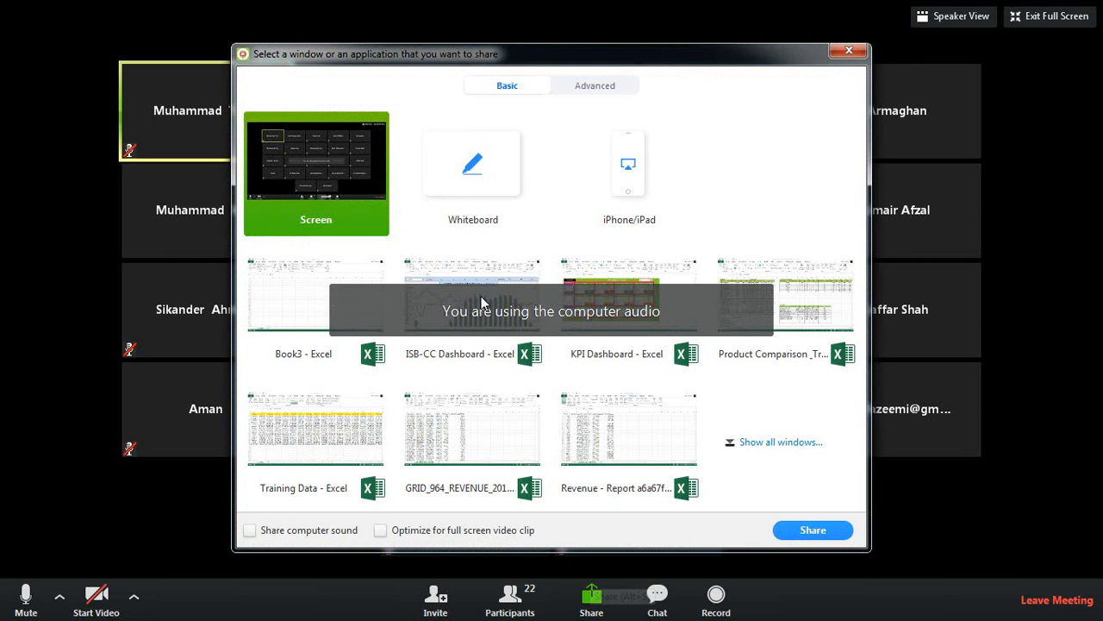
click(796, 530)
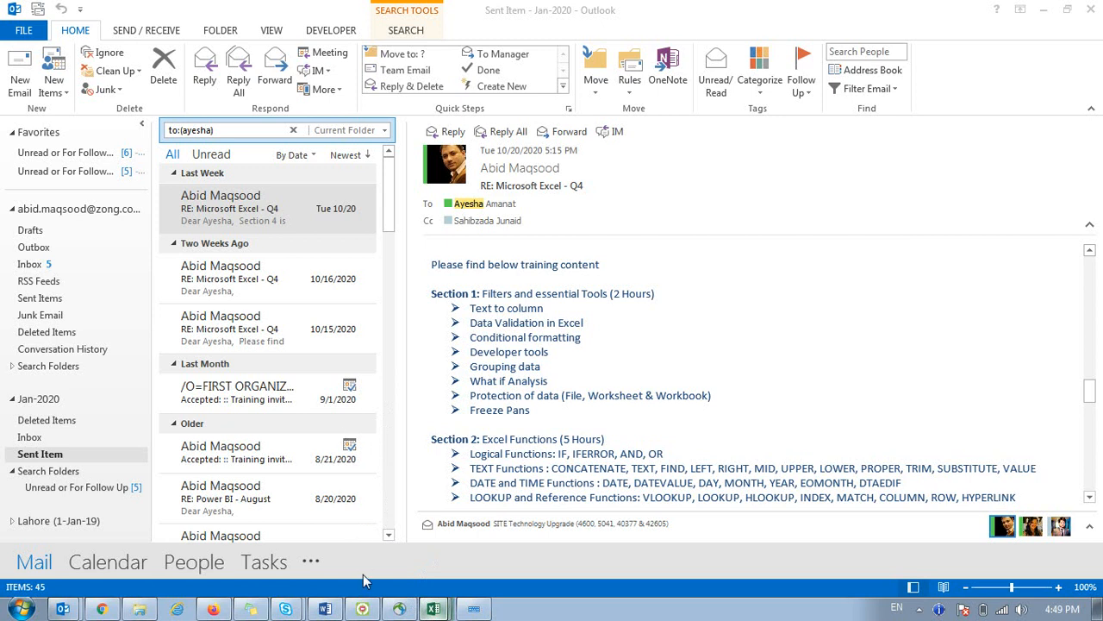
key(alt+Tab)
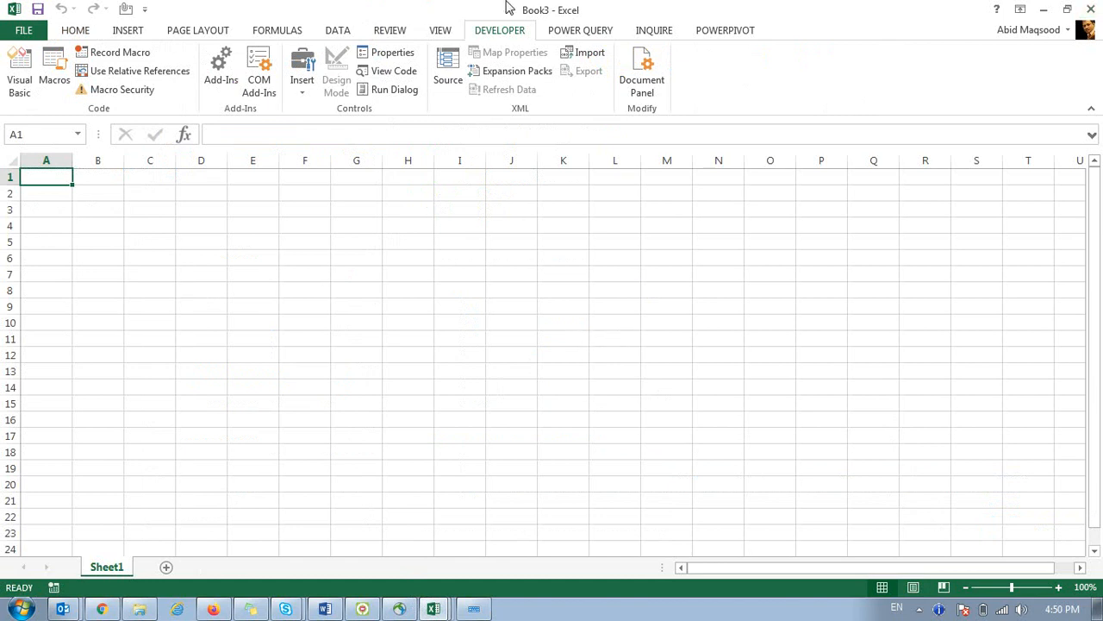
Return to the blank workbook and move around the sheet, ending at cell B2.
key(alt+F11)
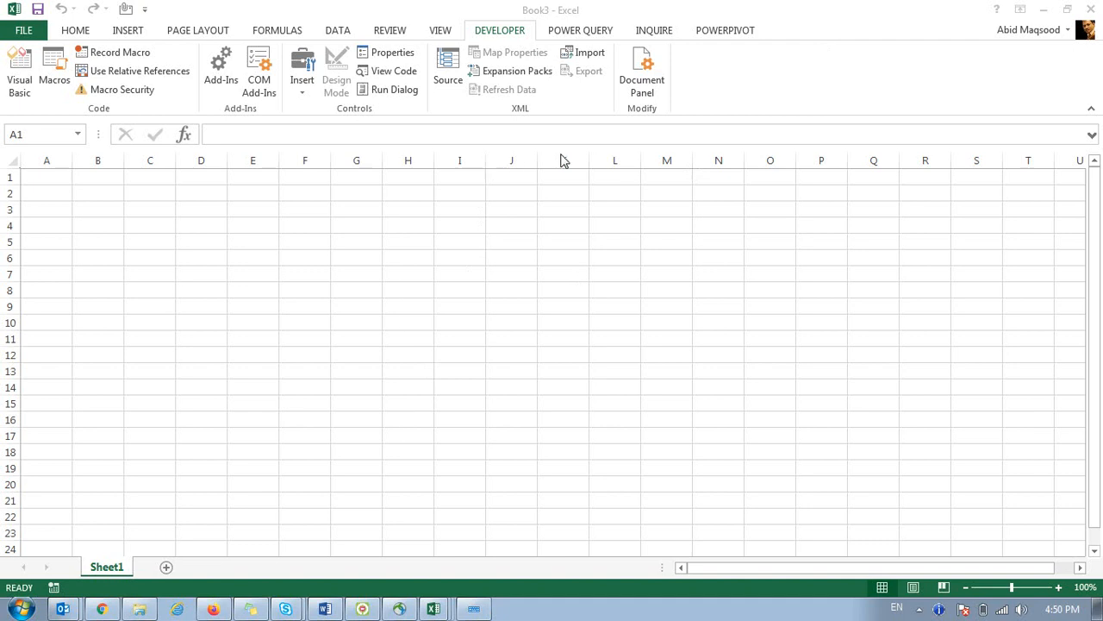
click(323, 284)
click(180, 212)
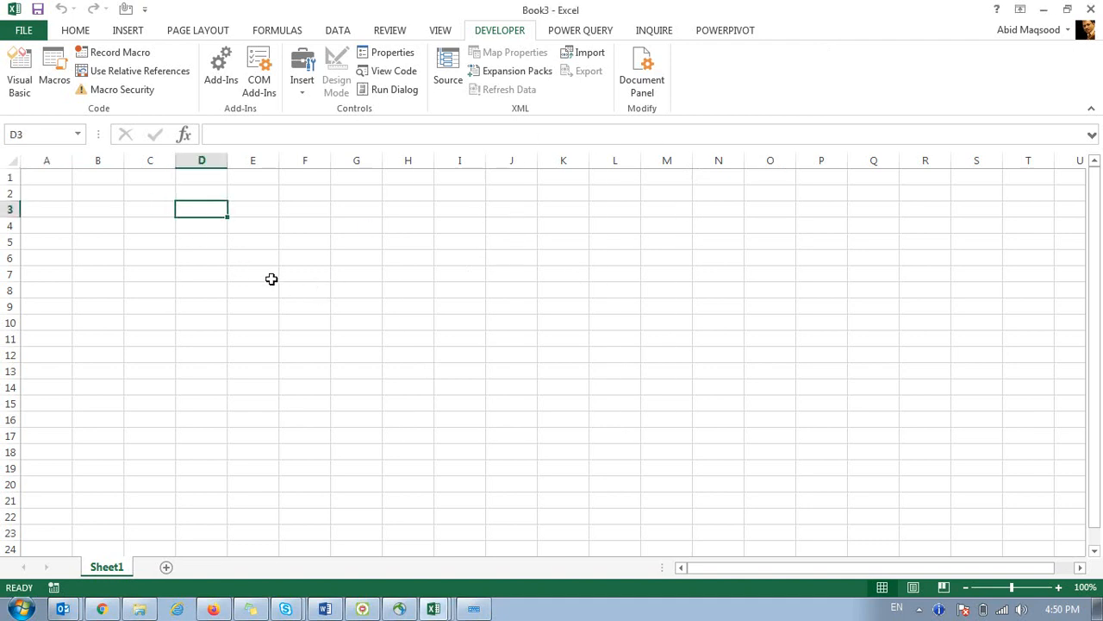
key(Left)
key(Left)
key(Left)
key(Up)
key(Up)
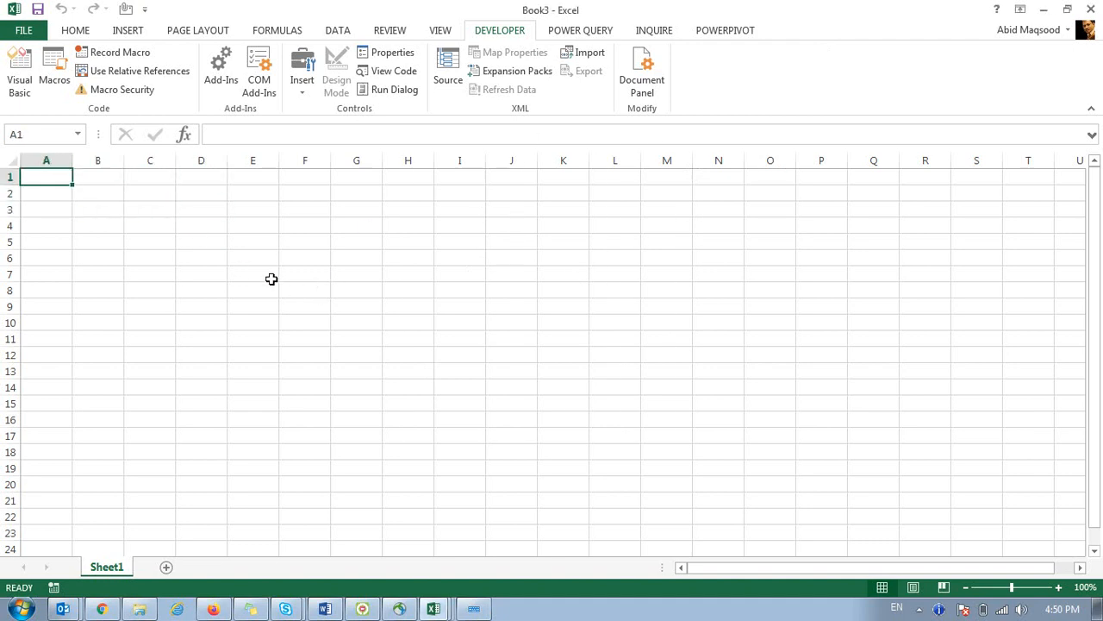
key(Right)
key(Right)
key(Down)
key(Down)
key(Down)
key(Up)
key(Up)
key(Left)
Select B2:E7, go to D5, view the Insert controls, then bring up speaker volume.
key(shift+Right)
key(shift+Right)
key(shift+Right)
key(shift+Down)
key(shift+Down)
key(shift+Down)
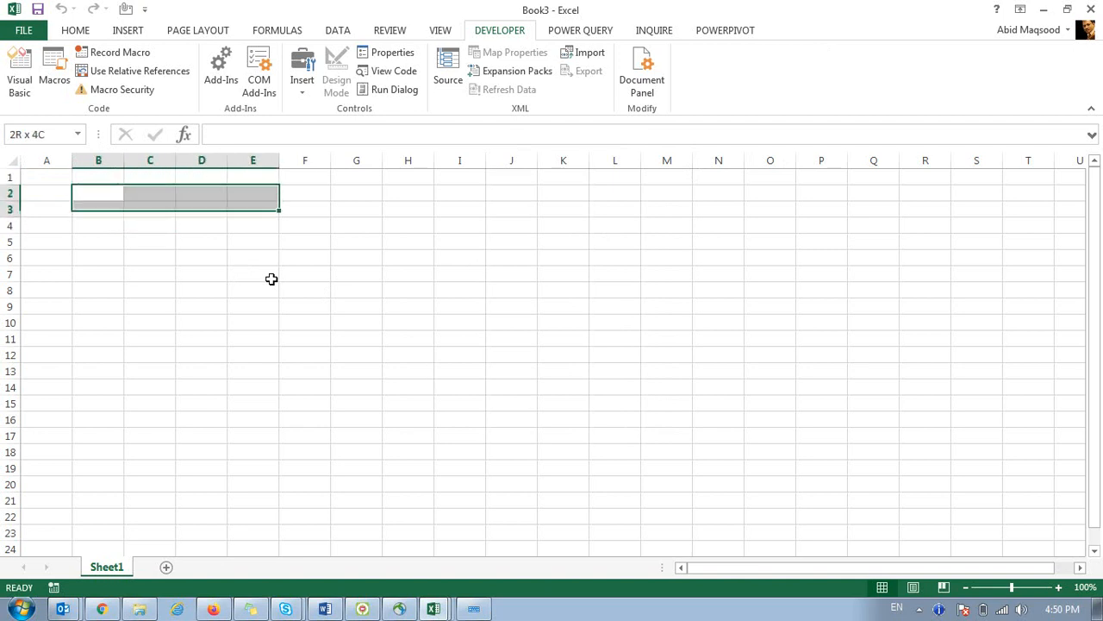
key(shift+Down)
key(shift+Down)
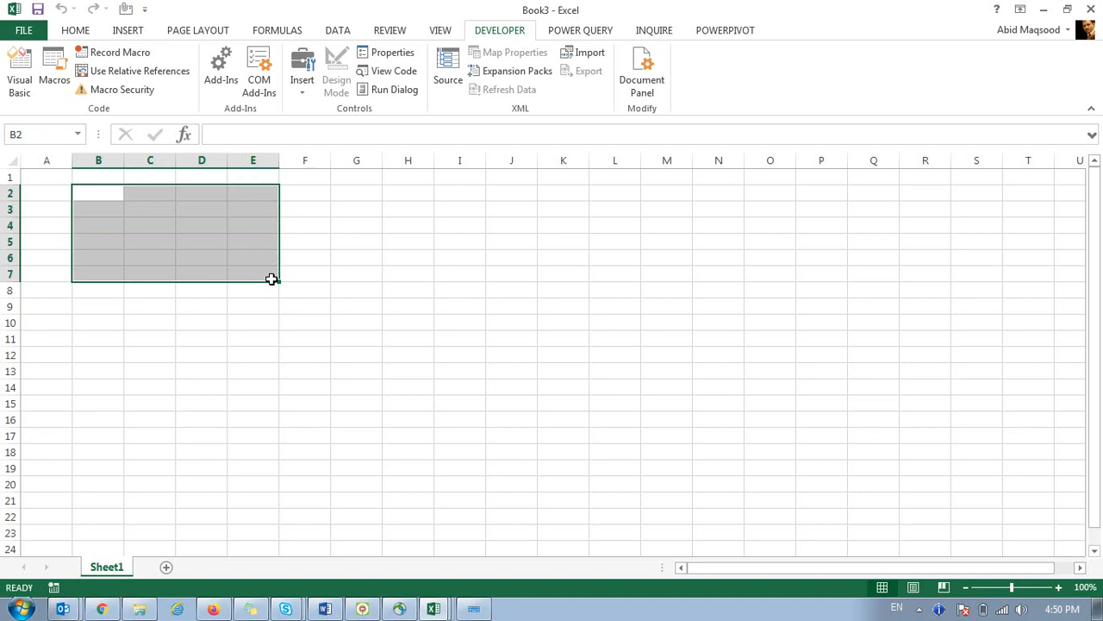
click(205, 236)
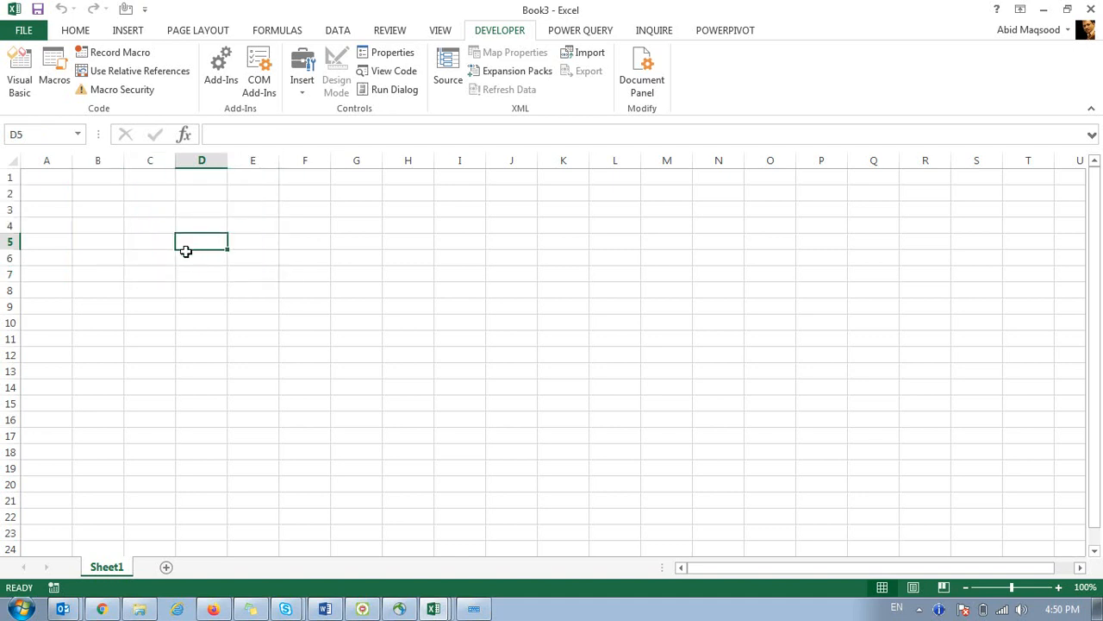
click(303, 86)
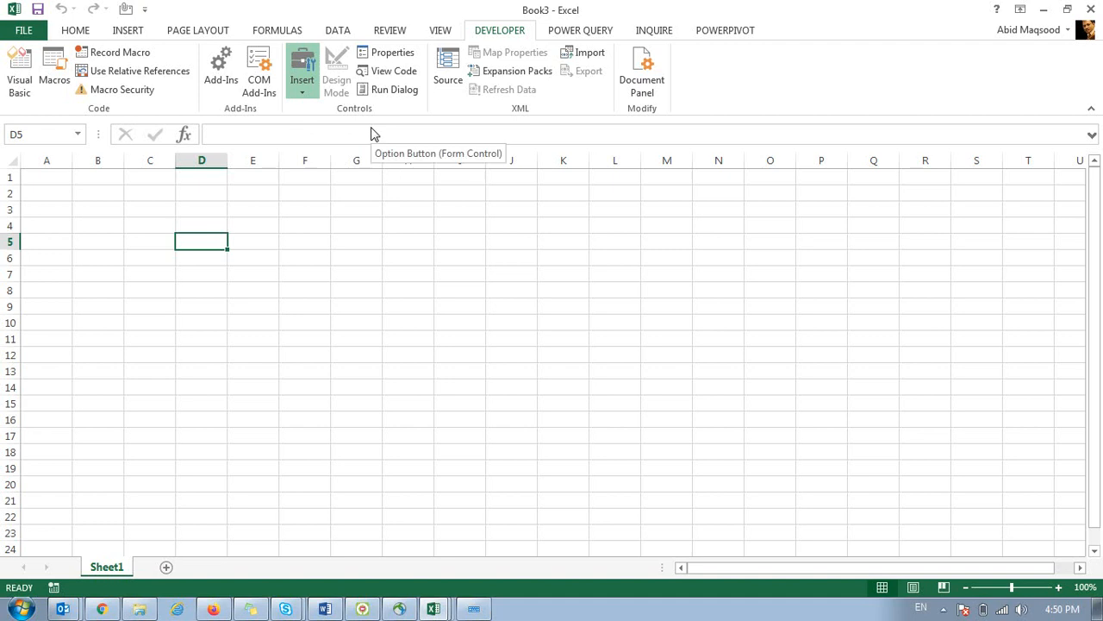
click(1018, 610)
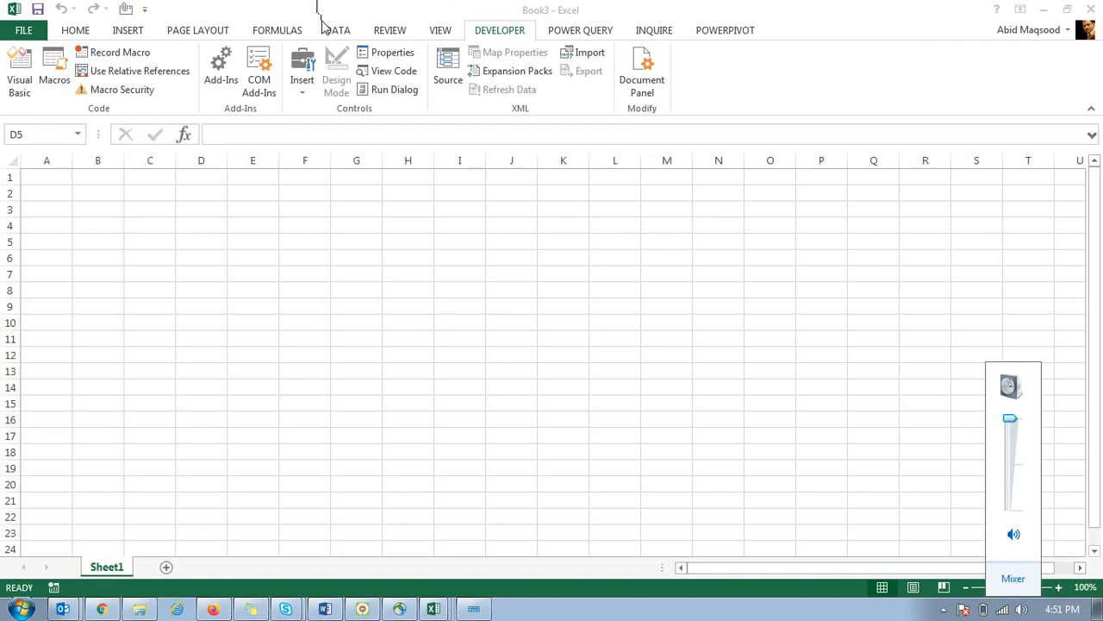
Raise Skype for Business to full volume in the Volume Mixer and close it.
click(1013, 580)
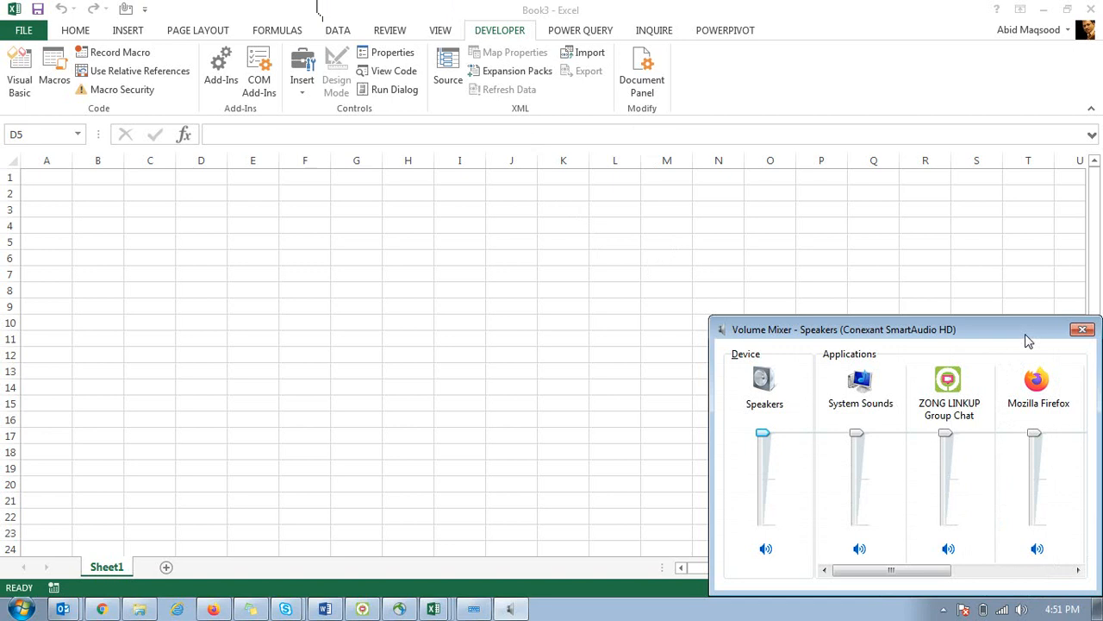
drag(1026, 337, 441, 255)
drag(327, 497, 468, 510)
drag(448, 417, 448, 353)
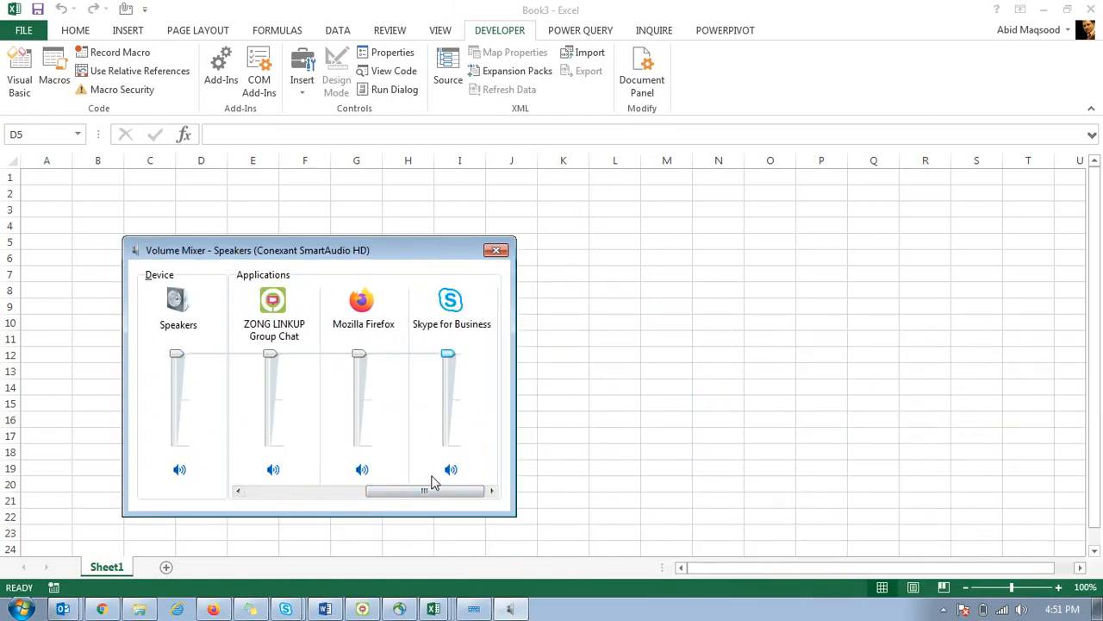
click(495, 253)
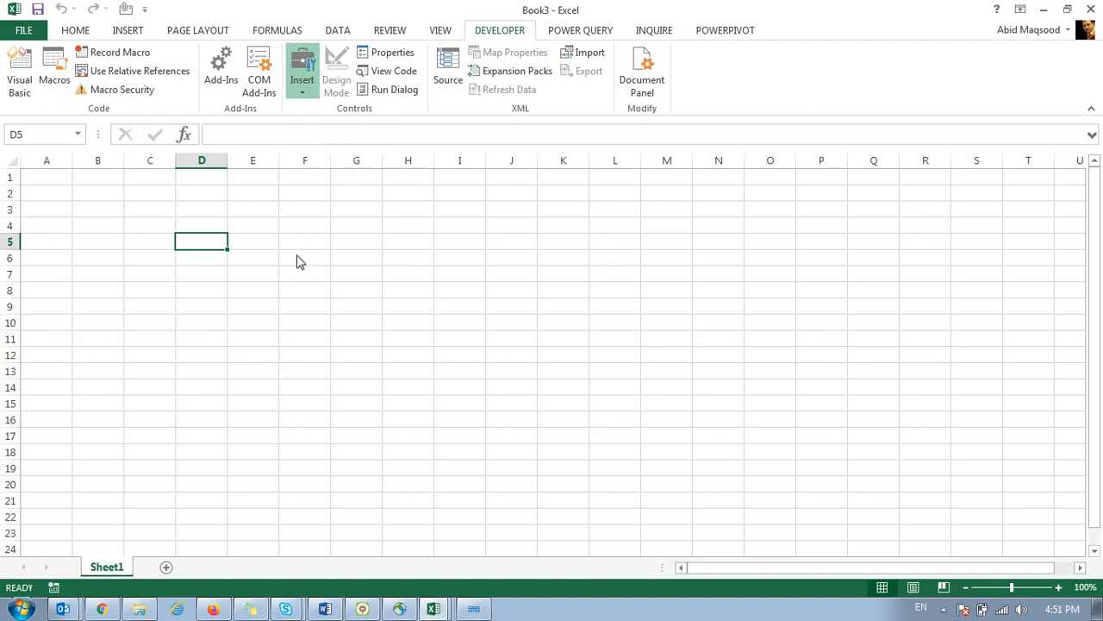
Enter the headers S No, Month and Days in B4:D4.
click(290, 86)
click(95, 226)
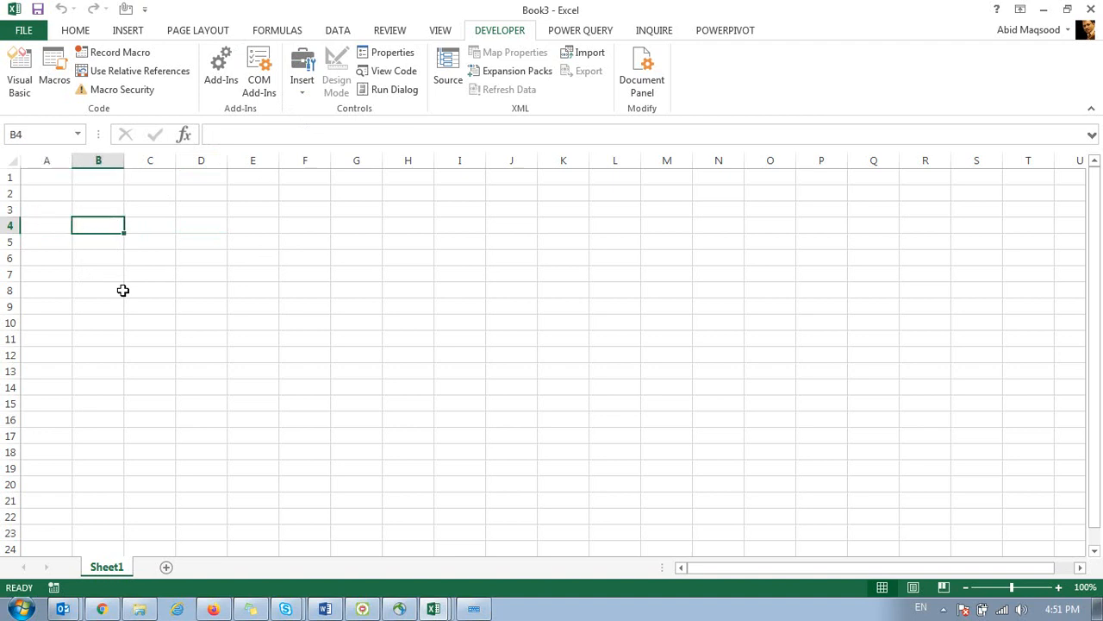
text(S N)
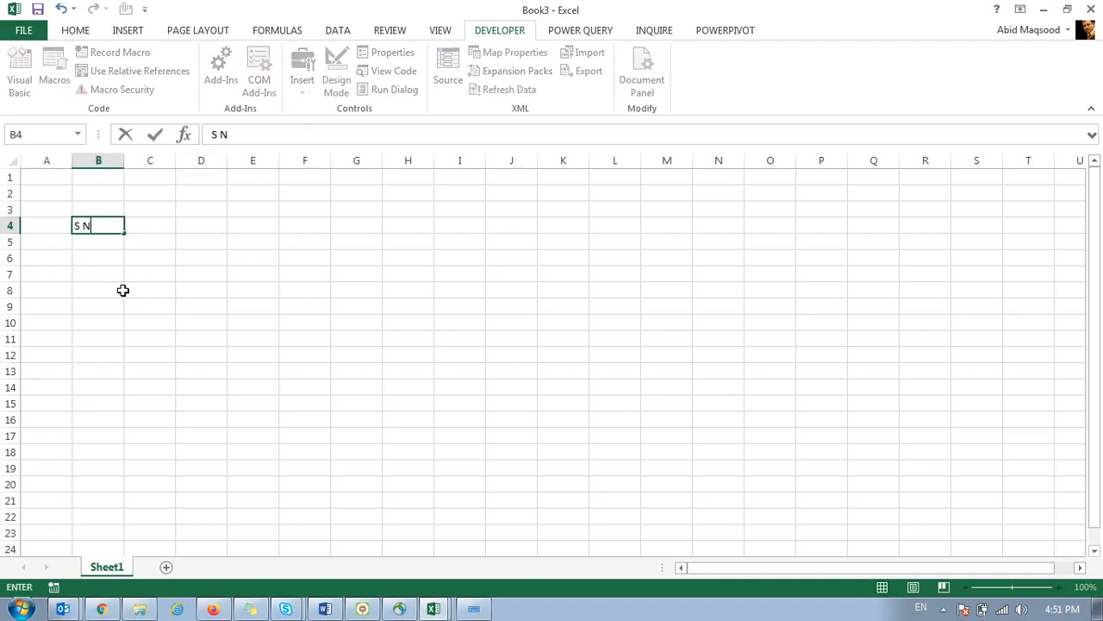
text(o)
key(Tab)
text(Month)
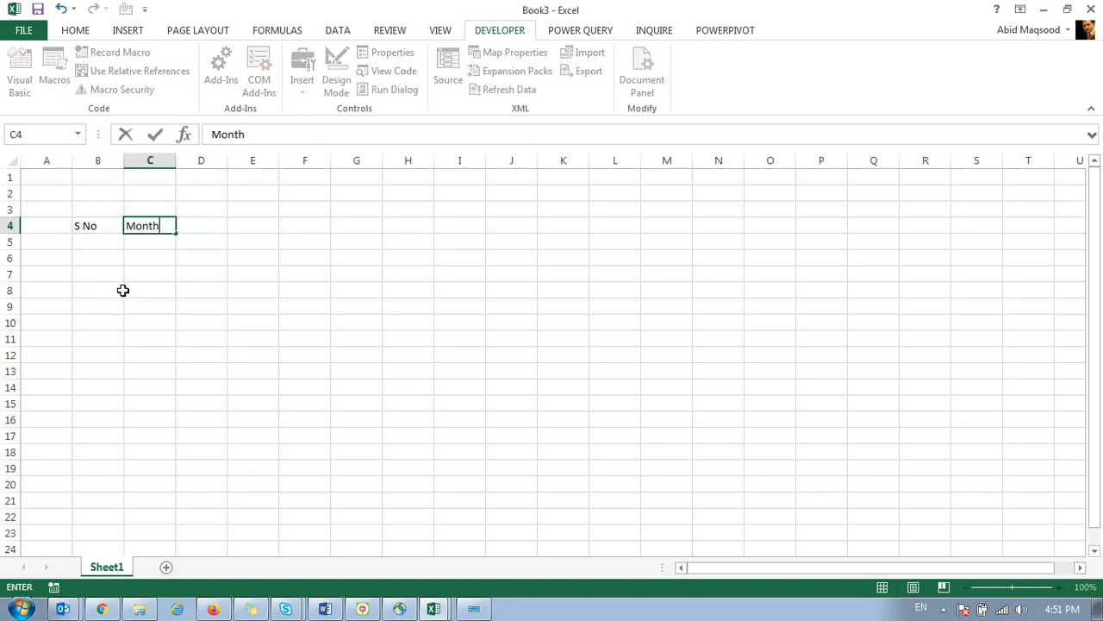
key(Tab)
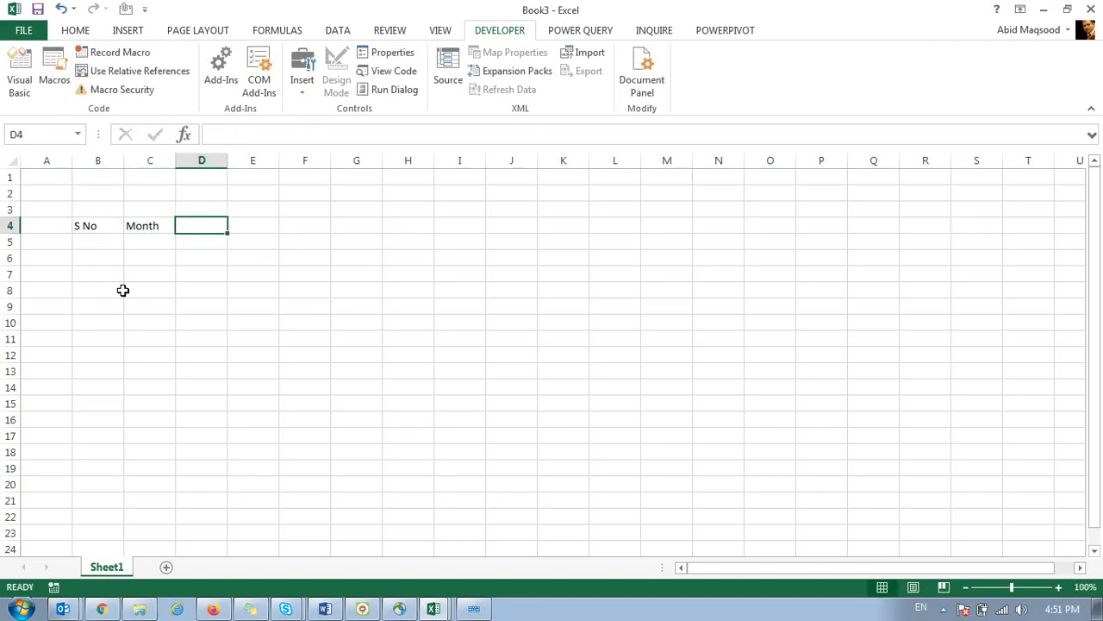
text(Days)
key(Return)
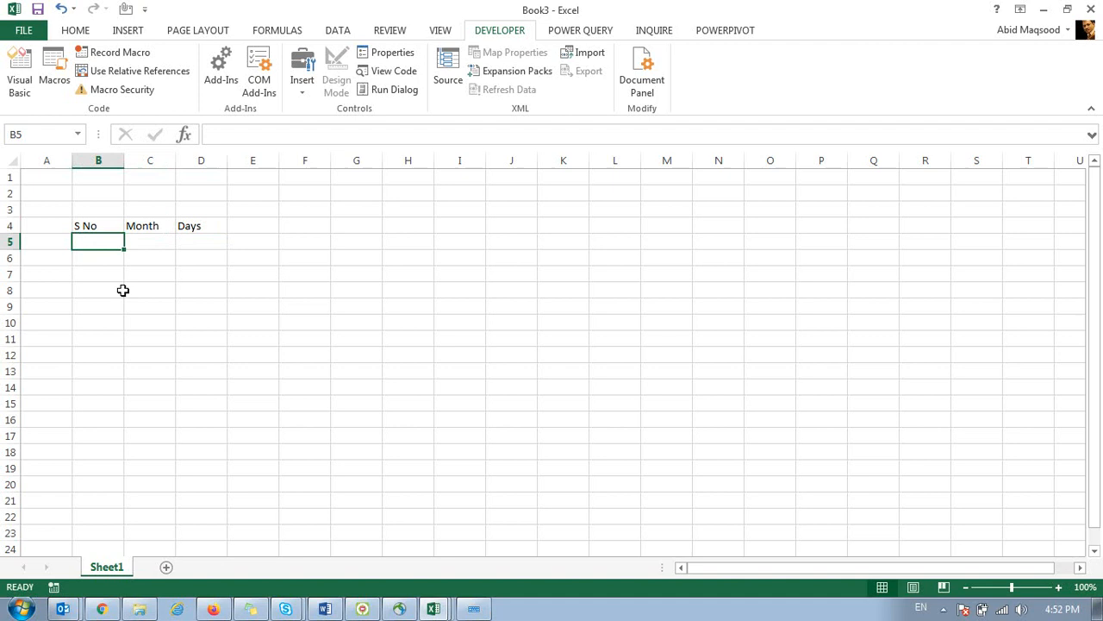
Fill serial numbers 1–12 down B5:B16.
text(1)
key(Return)
text(2)
key(Up)
key(shift+Down)
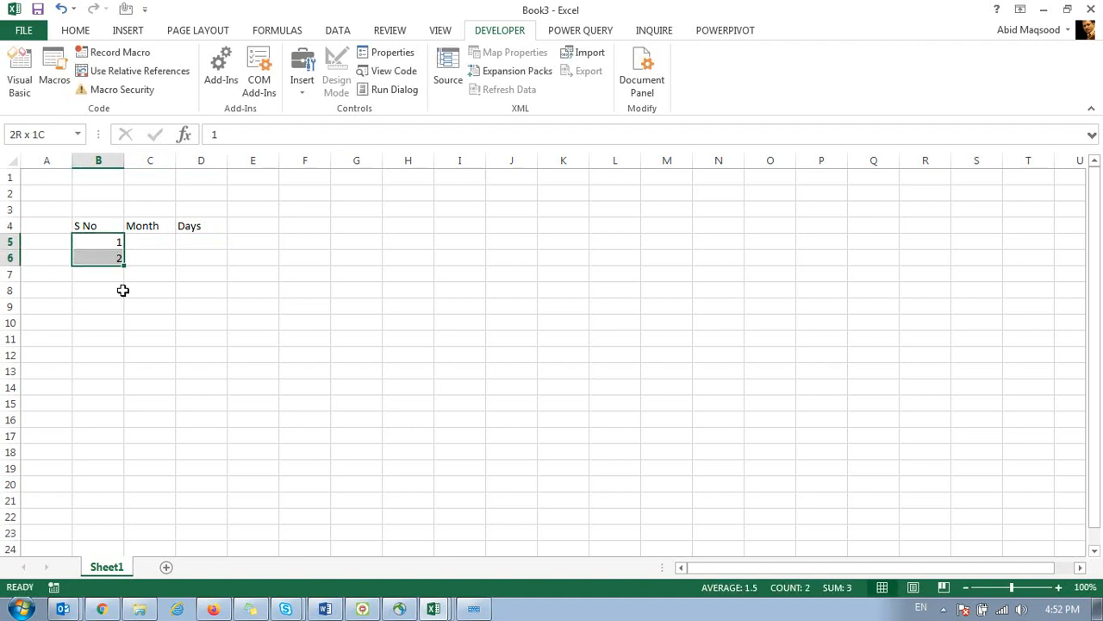
drag(124, 264, 138, 424)
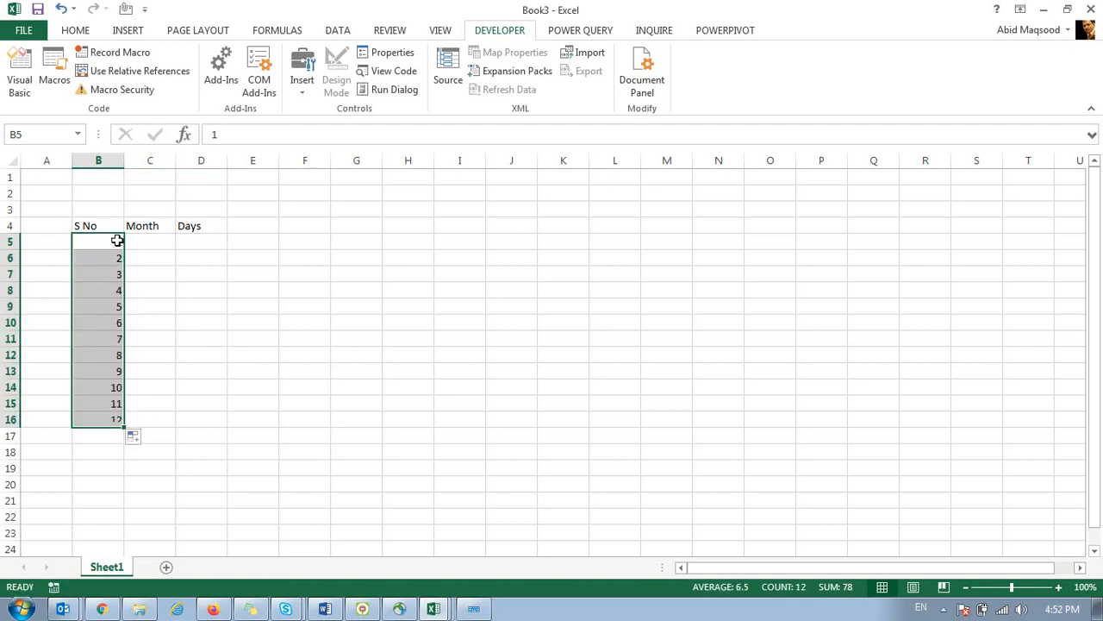
click(147, 240)
Enter January in C5 and fill the months down through December.
text(January)
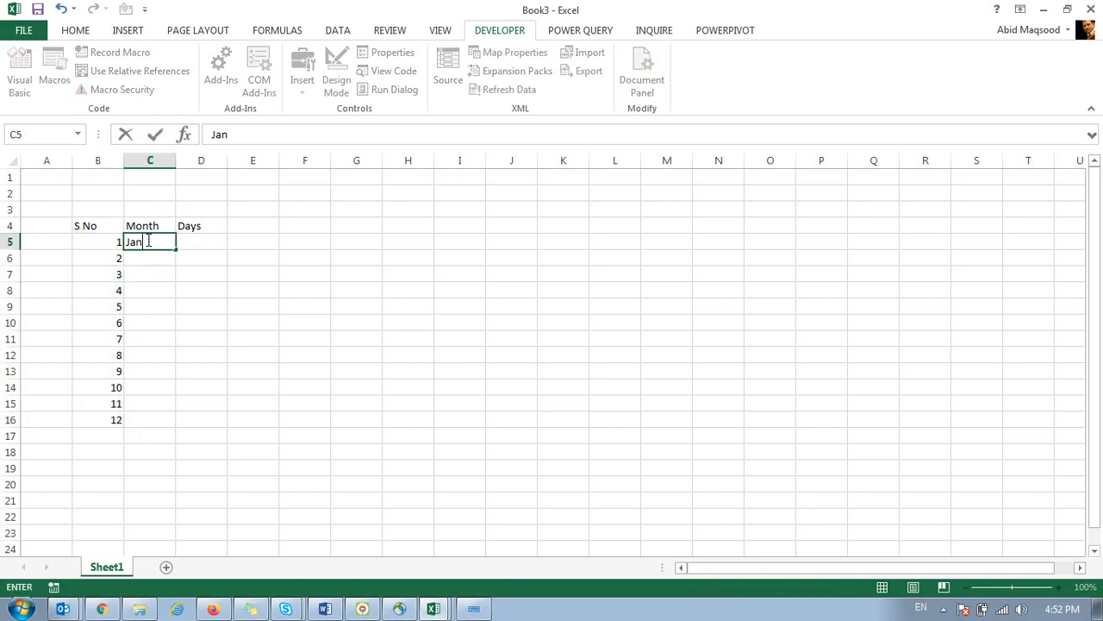
key(Return)
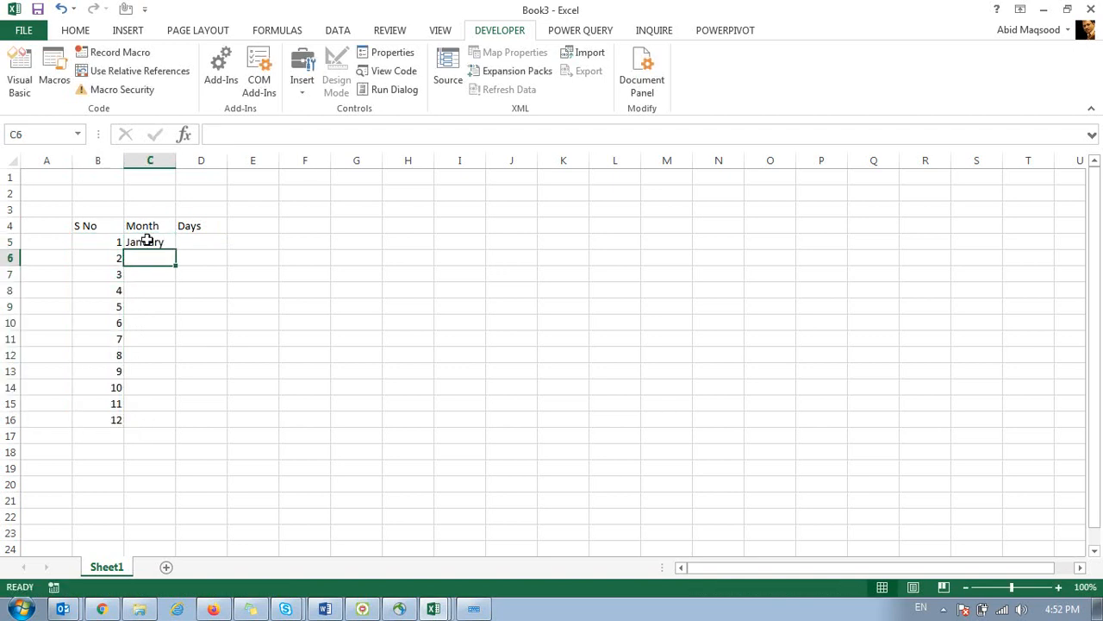
click(147, 240)
double_click(176, 249)
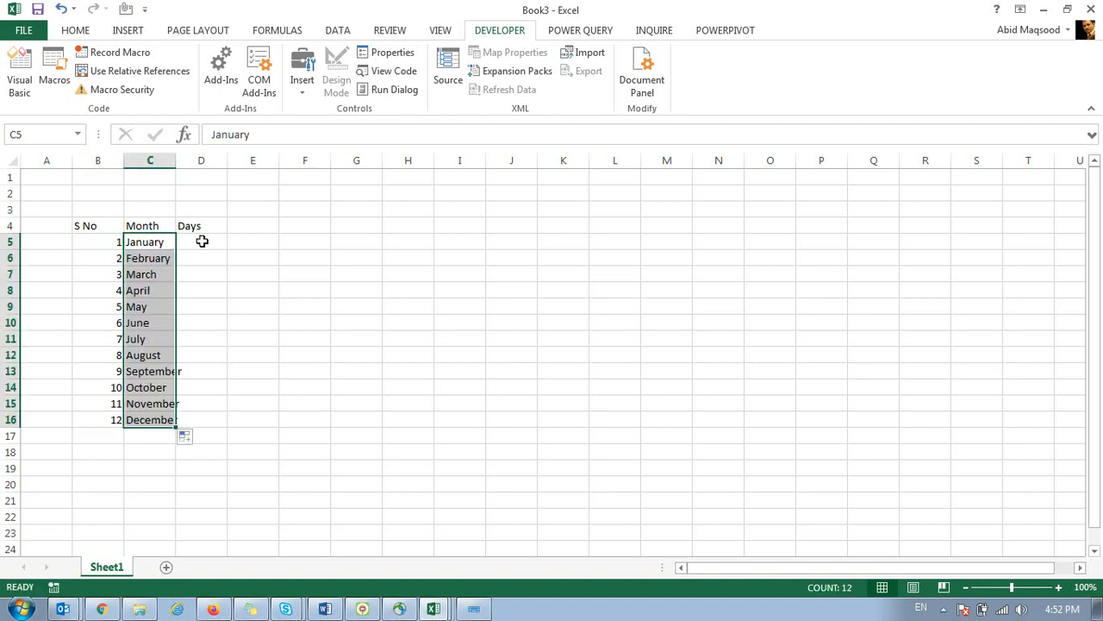
Enter the first day counts 31, 29, 31, 30, 31 in D5:D9.
click(202, 241)
text(31)
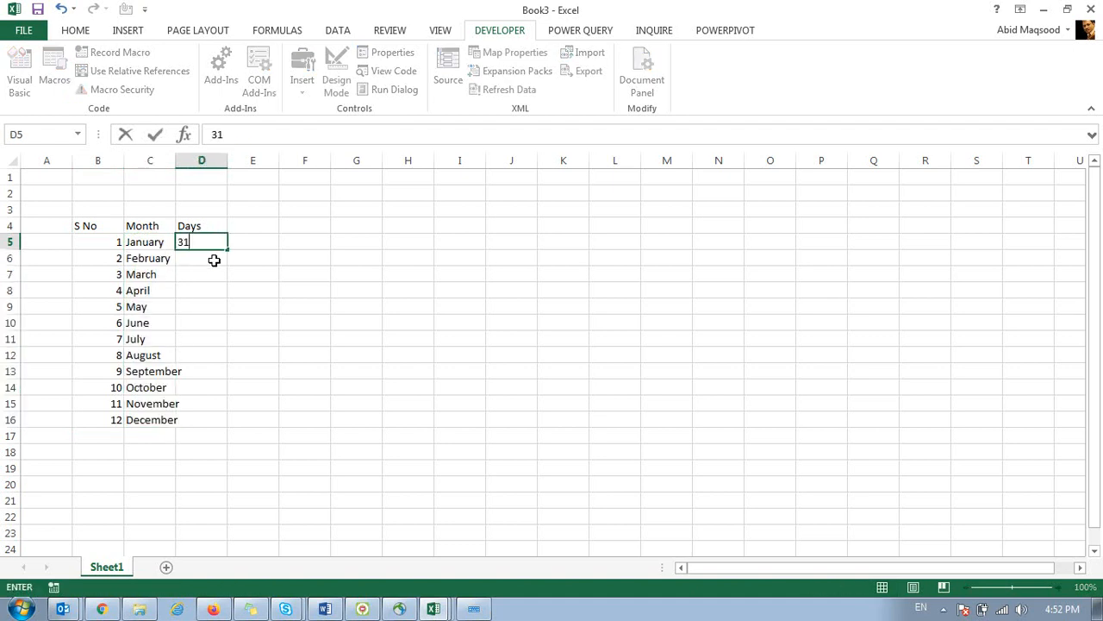
key(Return)
text(29)
key(Return)
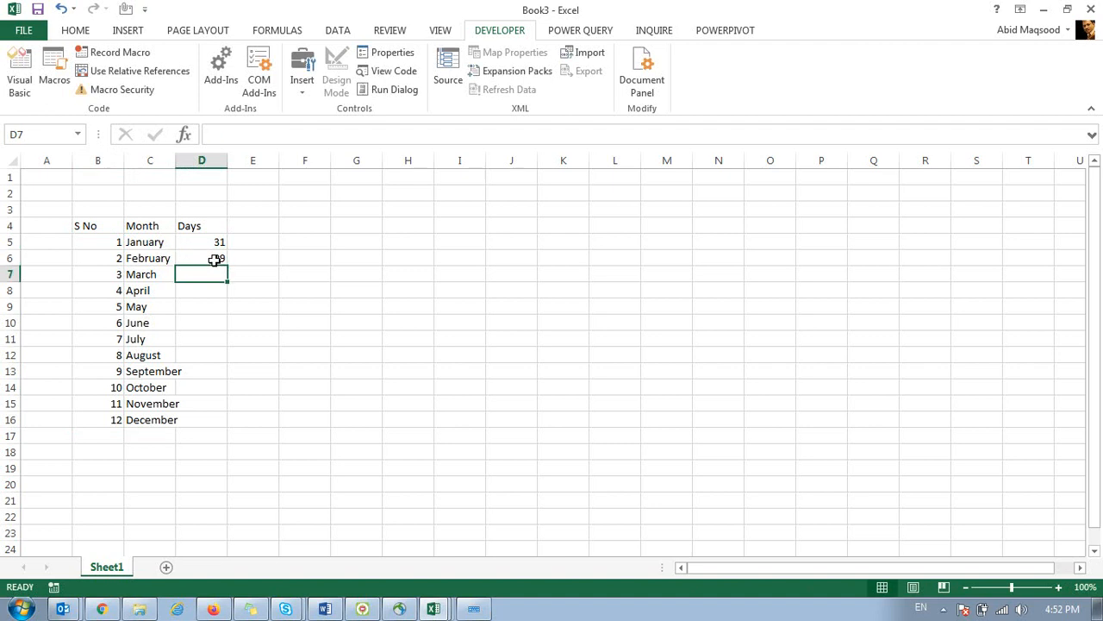
text(31)
key(Return)
text(30)
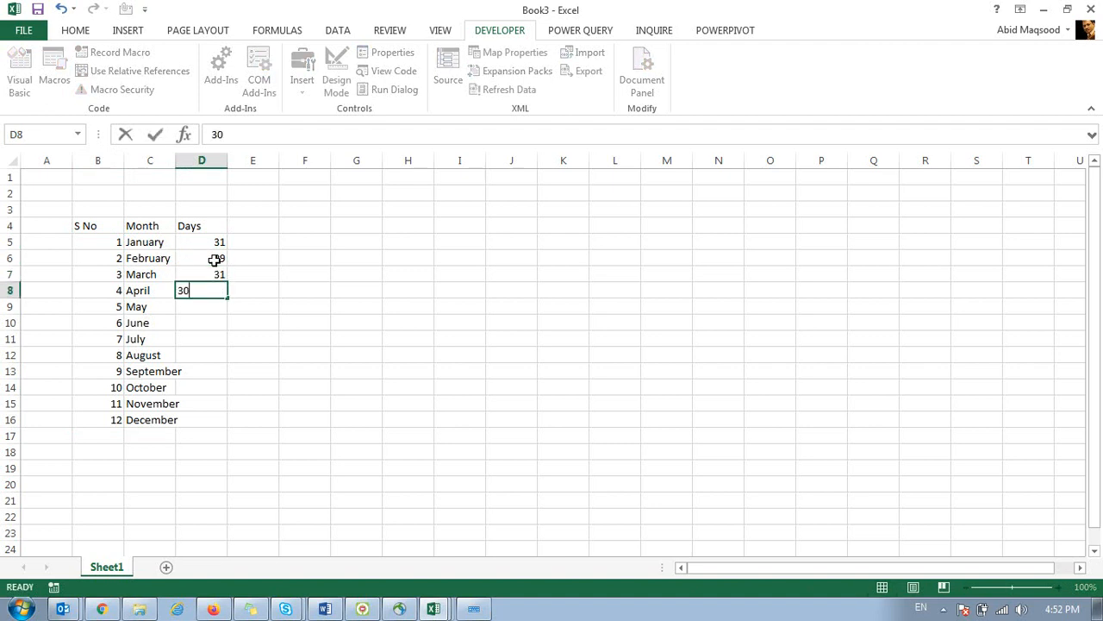
key(Return)
text(31)
key(Return)
Enter the remaining day counts 30, 31, 30, 31, 30, 31 down column D.
key(Return)
text(30)
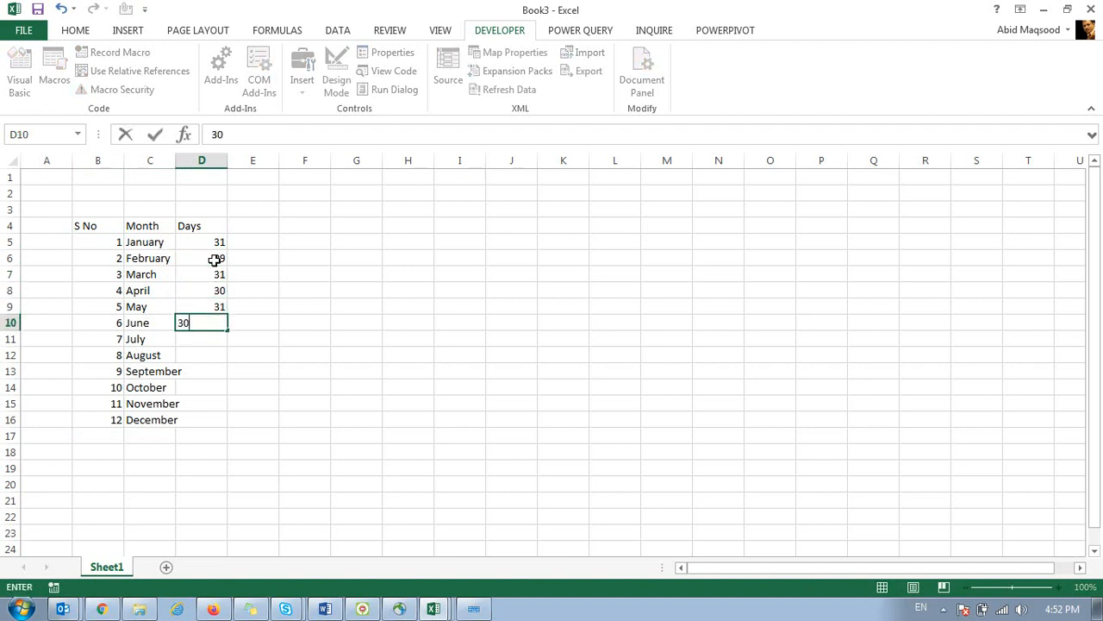
key(Return)
text(31)
key(Return)
text(31)
key(Return)
text(30)
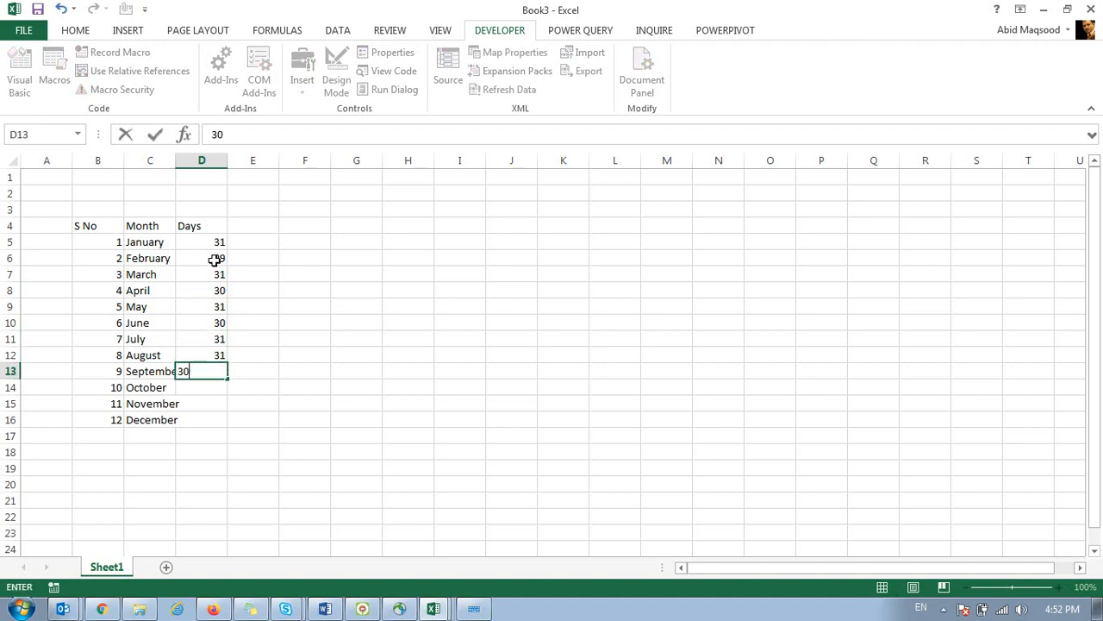
key(Return)
text(31)
key(Return)
text(30)
key(Return)
text(31)
key(Return)
AutoFit columns B–D and centre B4:D16 both vertically and horizontally.
drag(92, 160, 204, 187)
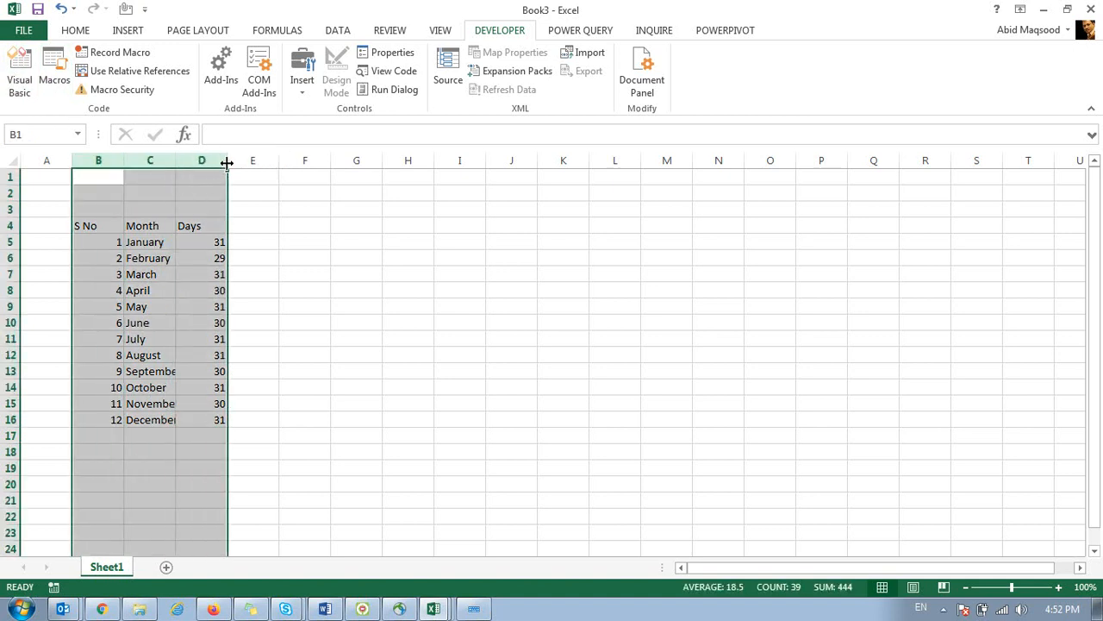
double_click(227, 162)
drag(86, 226, 178, 421)
click(86, 35)
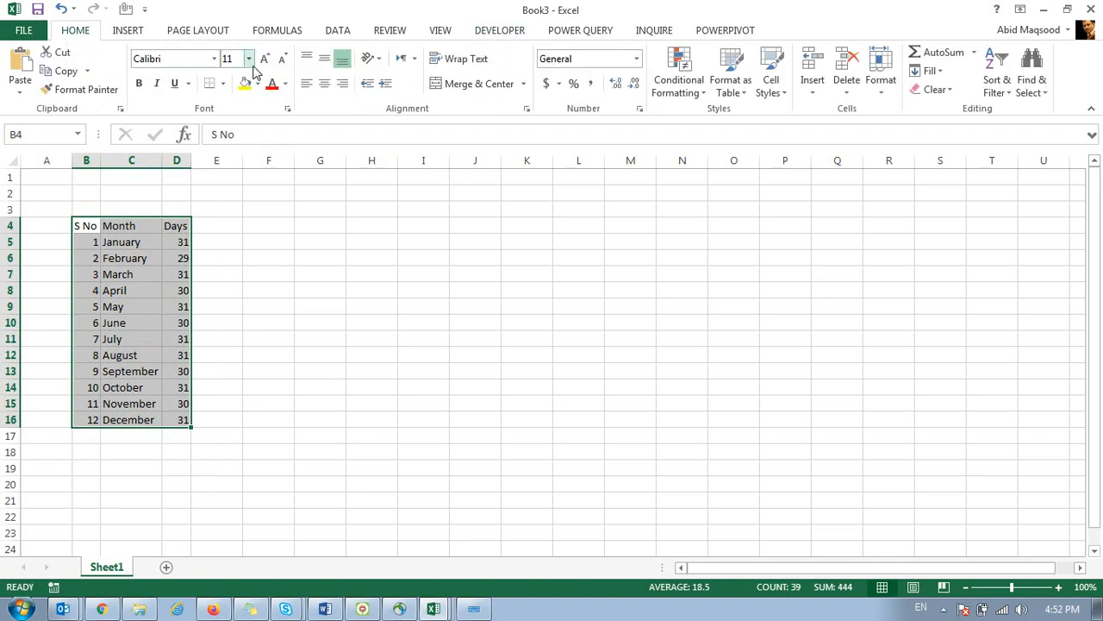
click(325, 59)
click(324, 83)
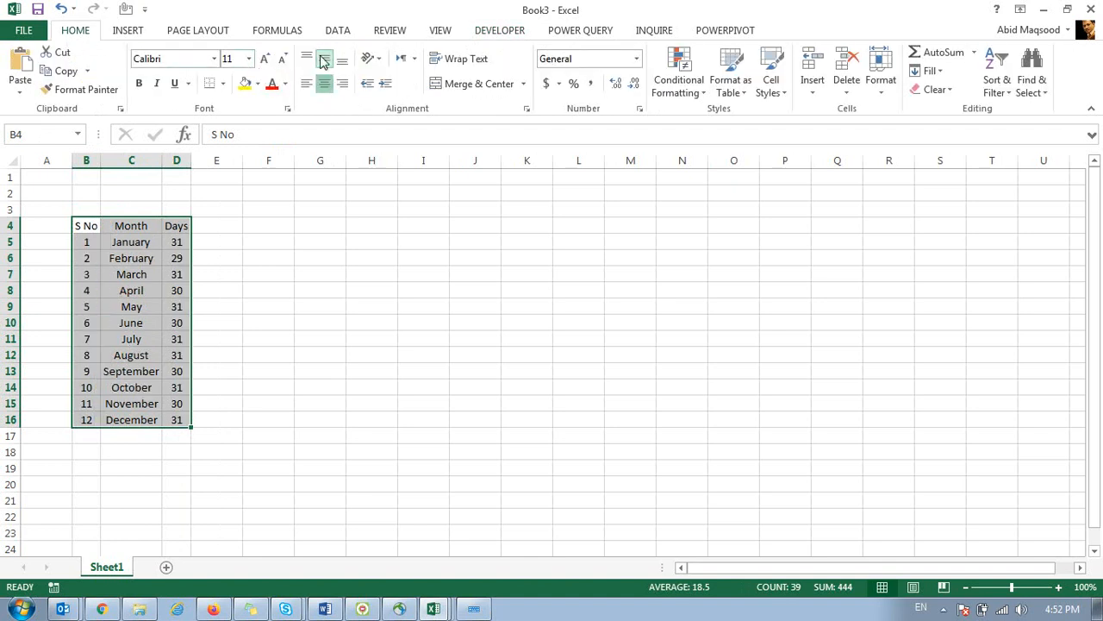
click(329, 221)
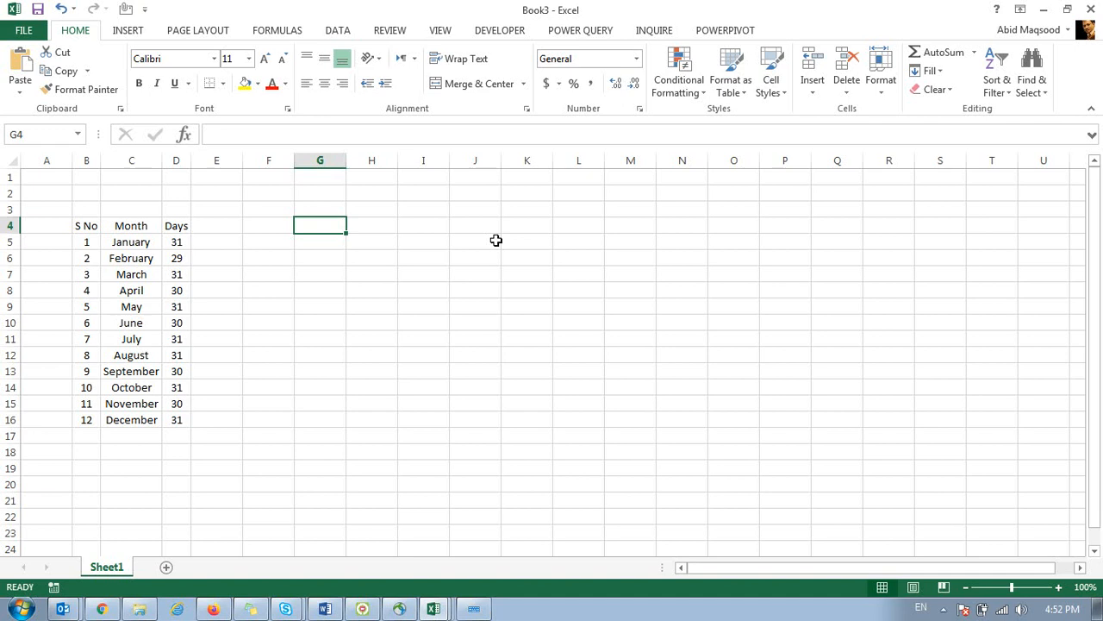
Draw a Combo Box form control and move it onto cells H5:J6.
click(121, 32)
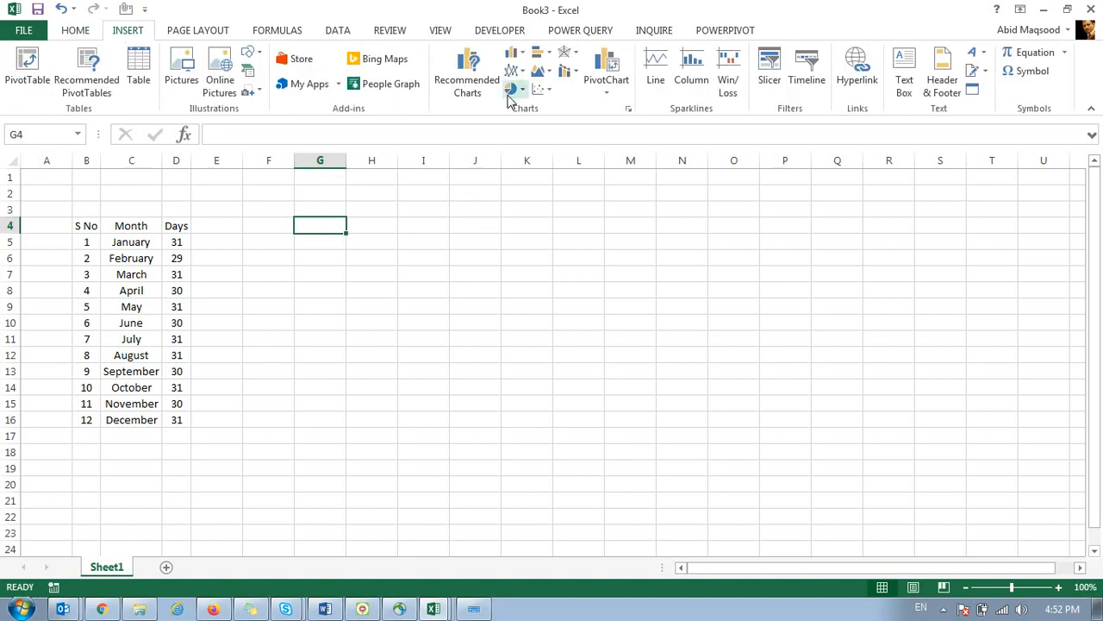
click(487, 33)
click(302, 73)
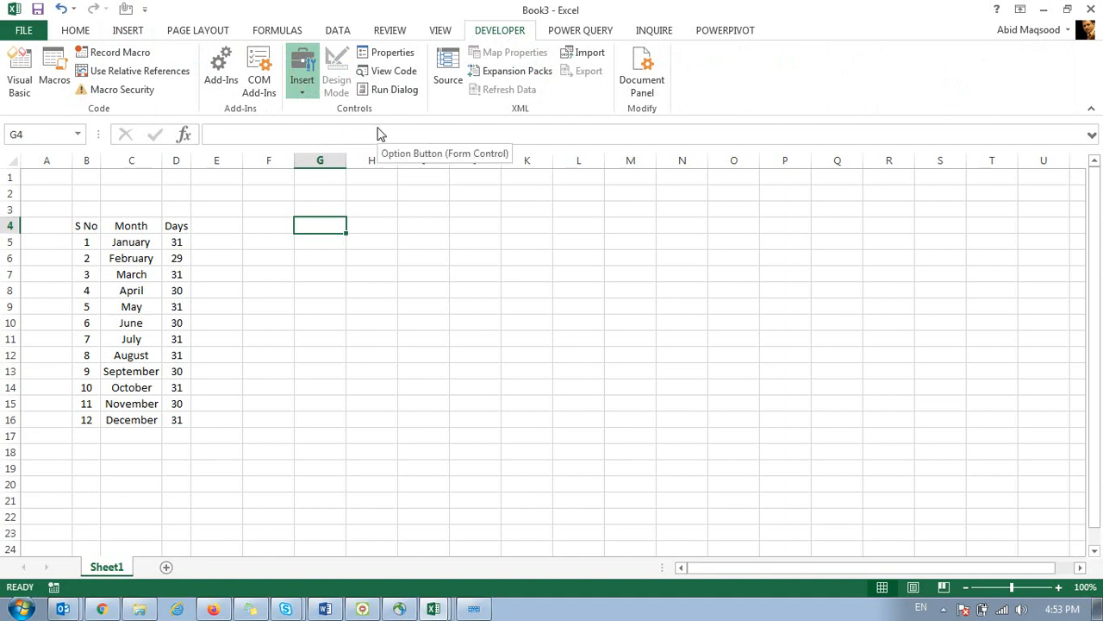
click(319, 132)
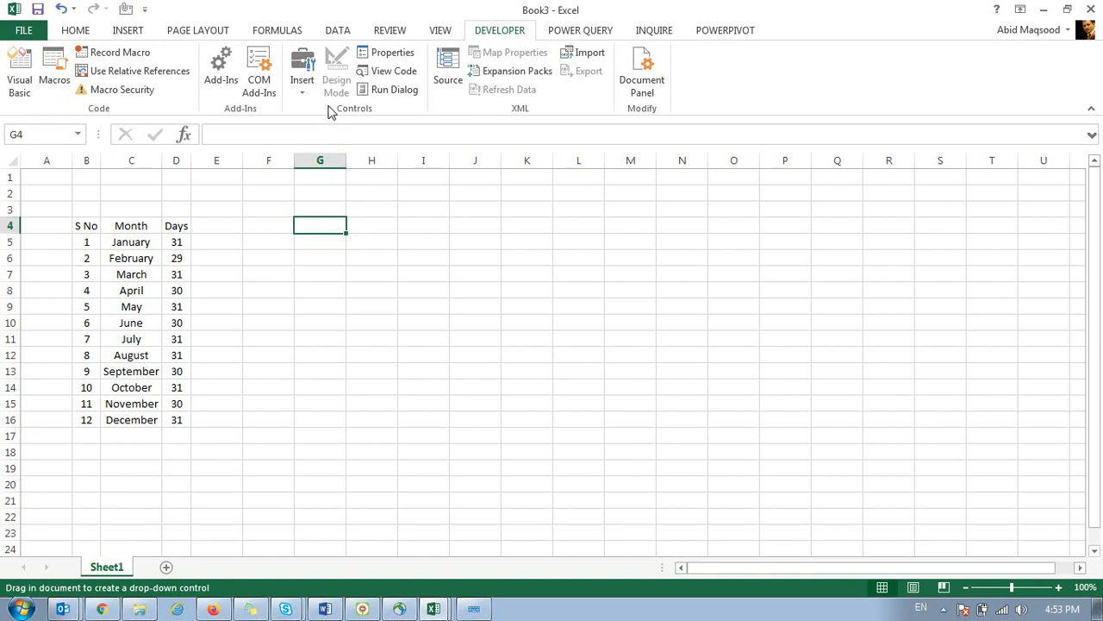
drag(321, 189, 447, 214)
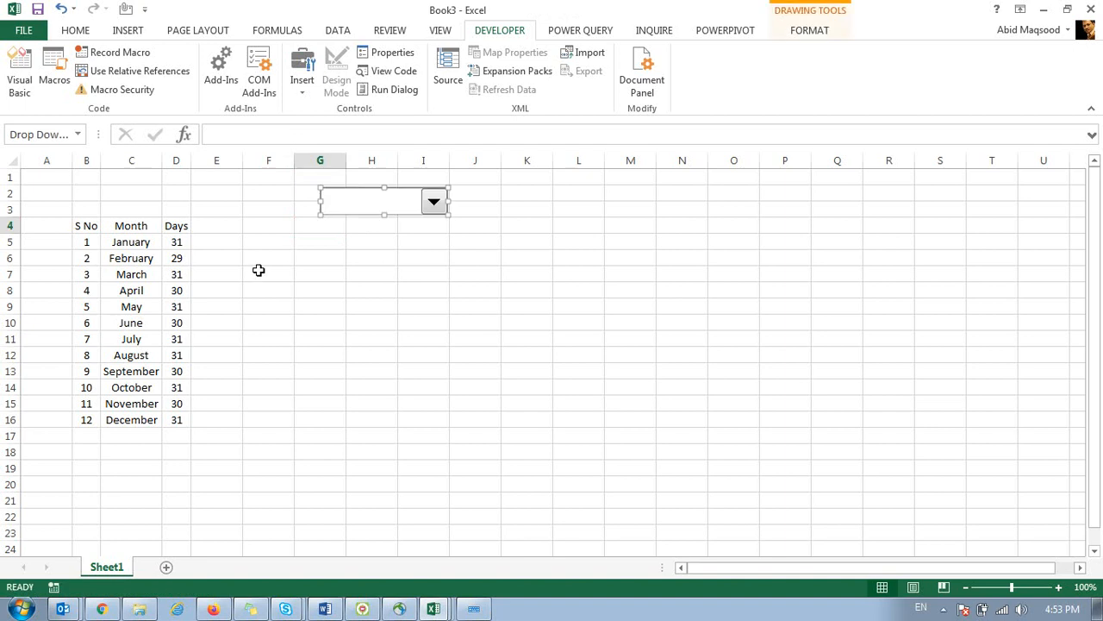
drag(337, 207, 346, 263)
click(424, 307)
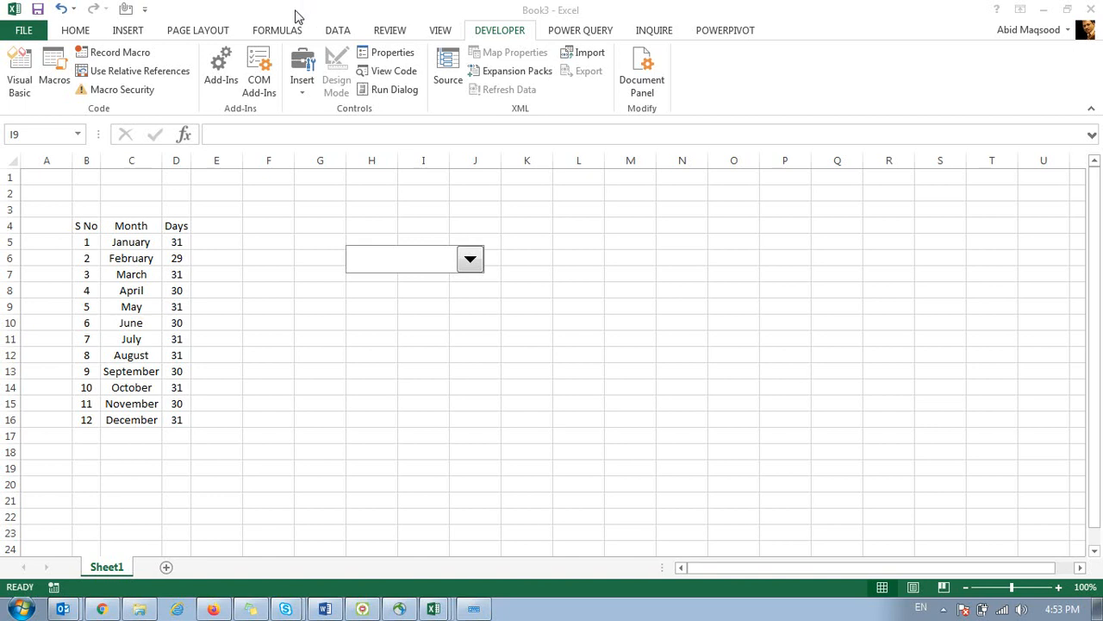
Test the combo box's still-empty list repeatedly, then select the control for editing.
click(457, 354)
click(469, 266)
click(469, 265)
click(469, 266)
click(470, 264)
click(469, 264)
click(470, 264)
click(470, 263)
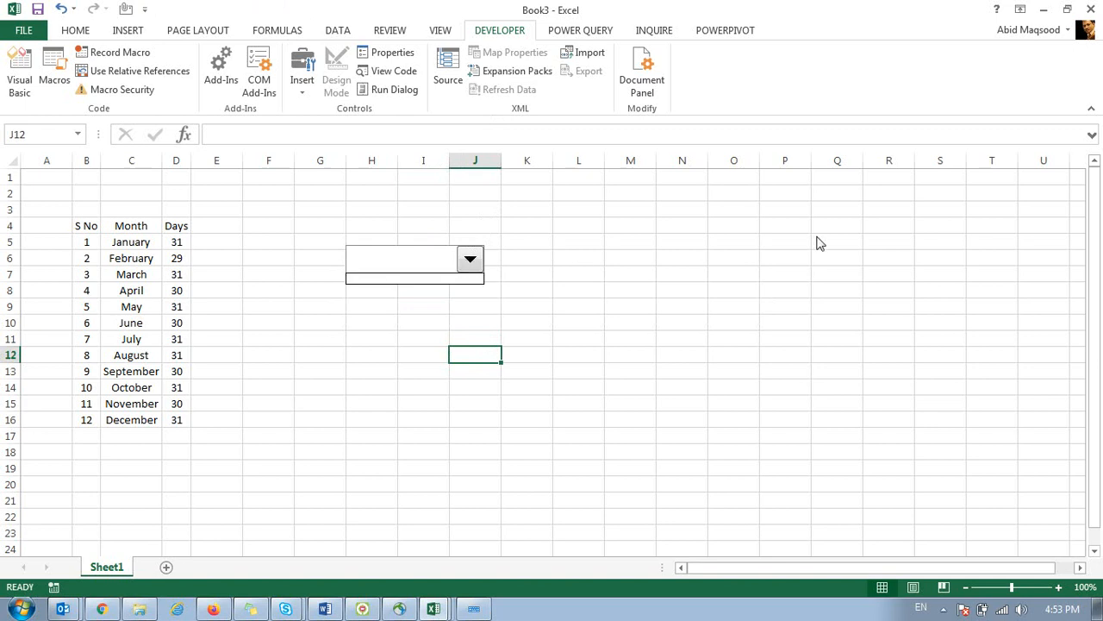
click(270, 5)
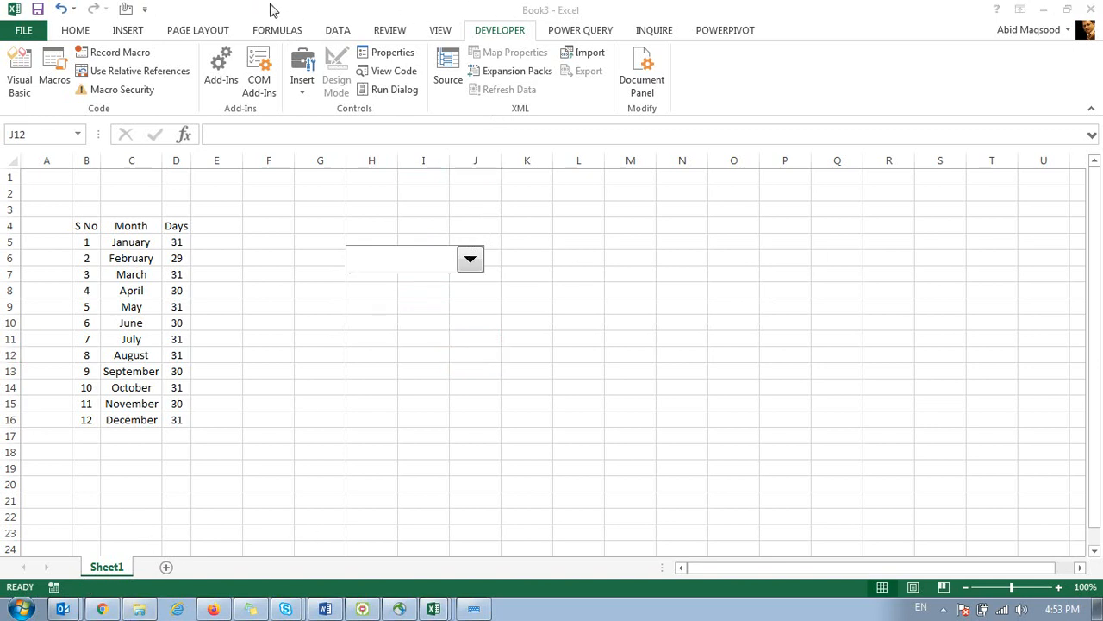
click(461, 260)
click(461, 261)
click(461, 261)
click(461, 261)
click(461, 261)
click(461, 261)
click(461, 261)
click(461, 262)
click(427, 306)
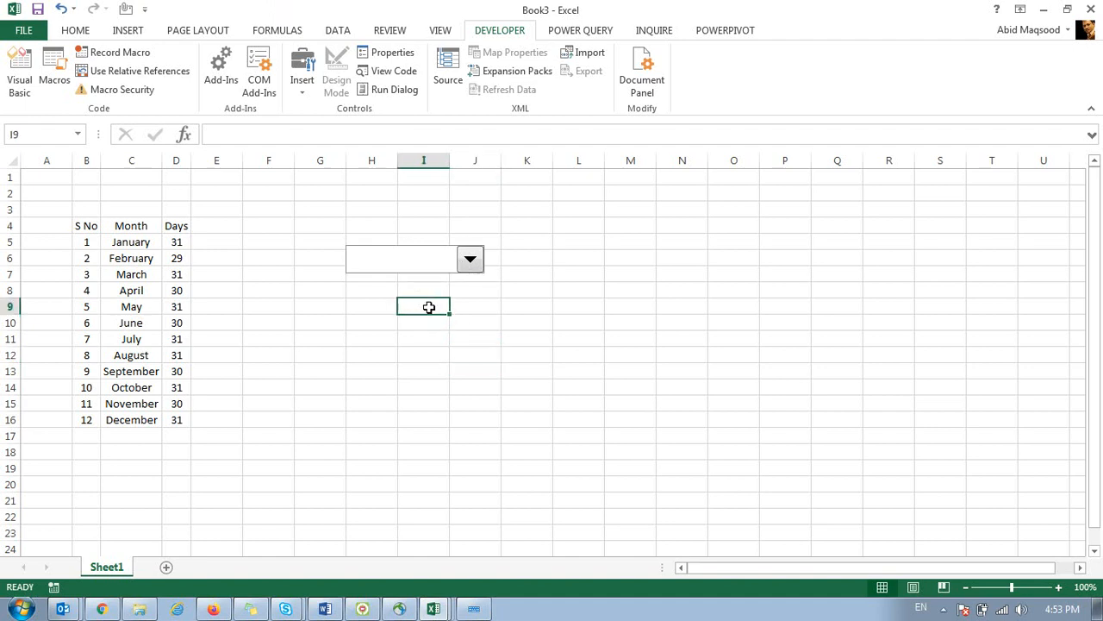
ctrl+click(416, 261)
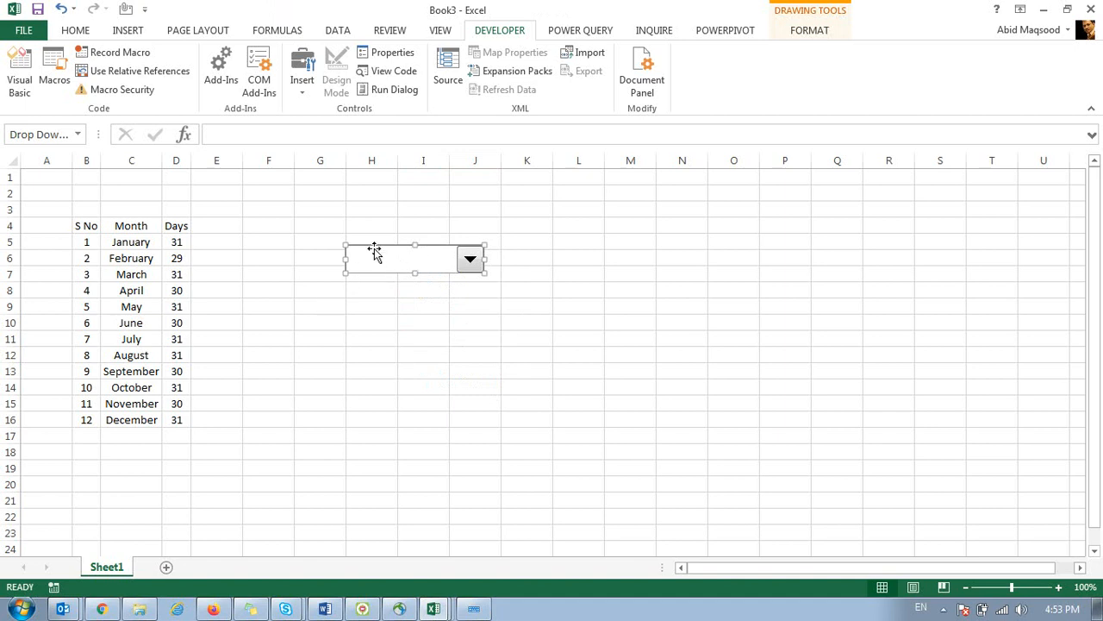
In the combo box's Format Control properties, choose Don't move or size with cells.
right_click(380, 258)
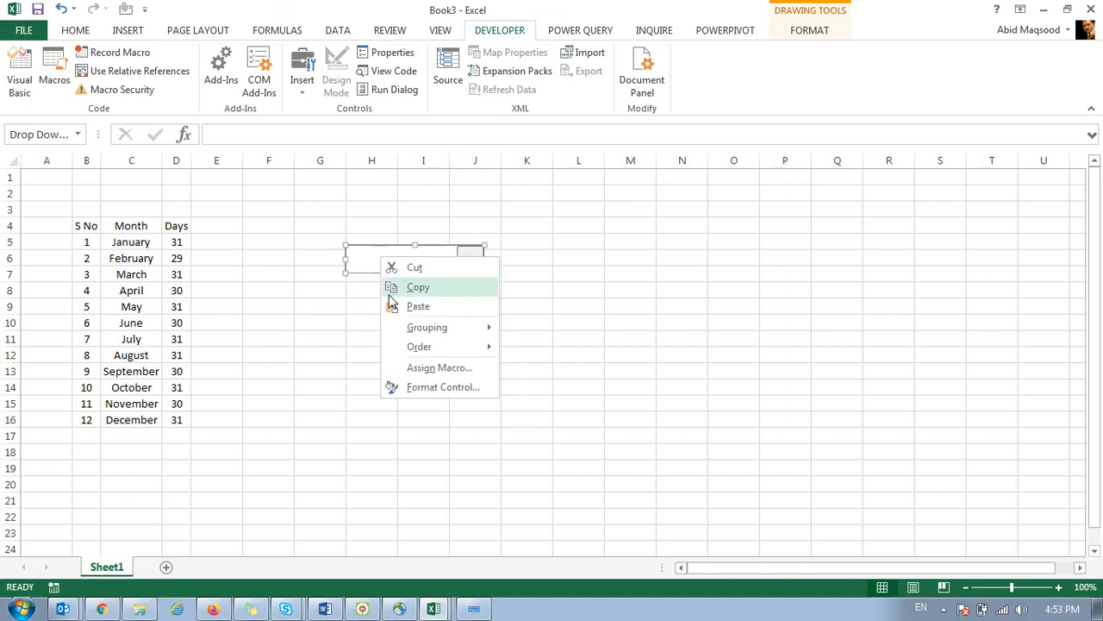
click(429, 389)
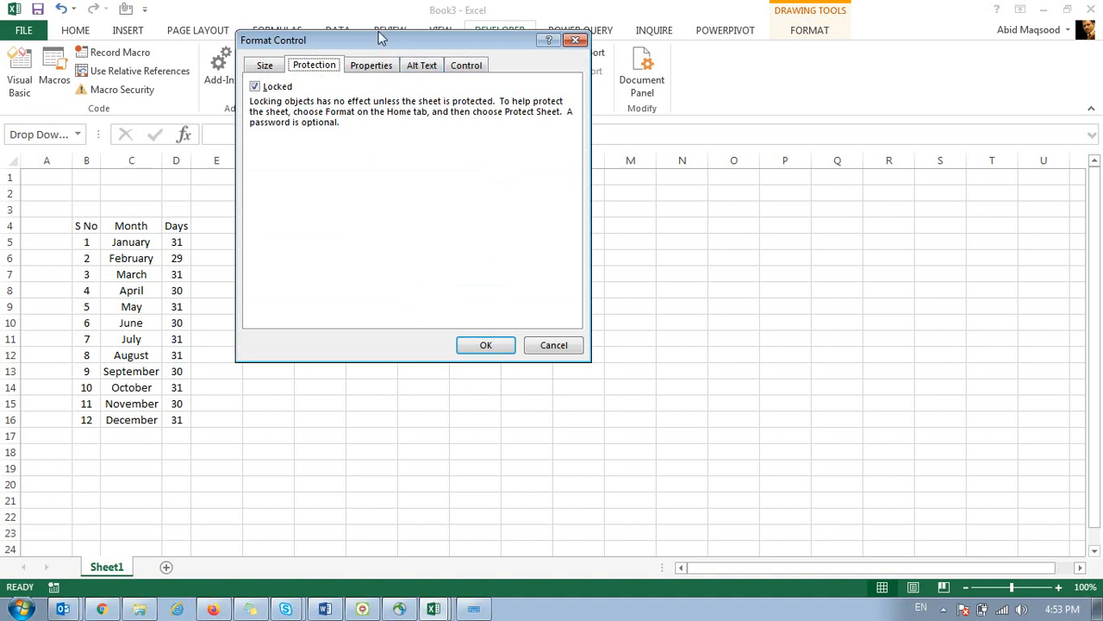
drag(358, 43, 575, 153)
click(481, 172)
click(525, 176)
click(585, 176)
click(634, 176)
click(674, 178)
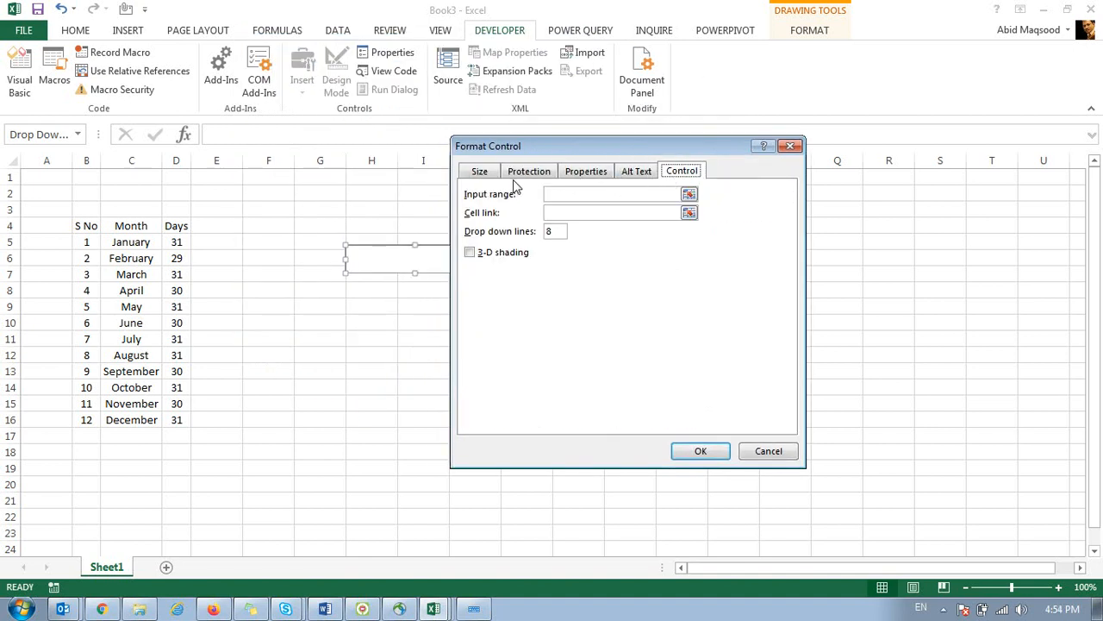
click(487, 176)
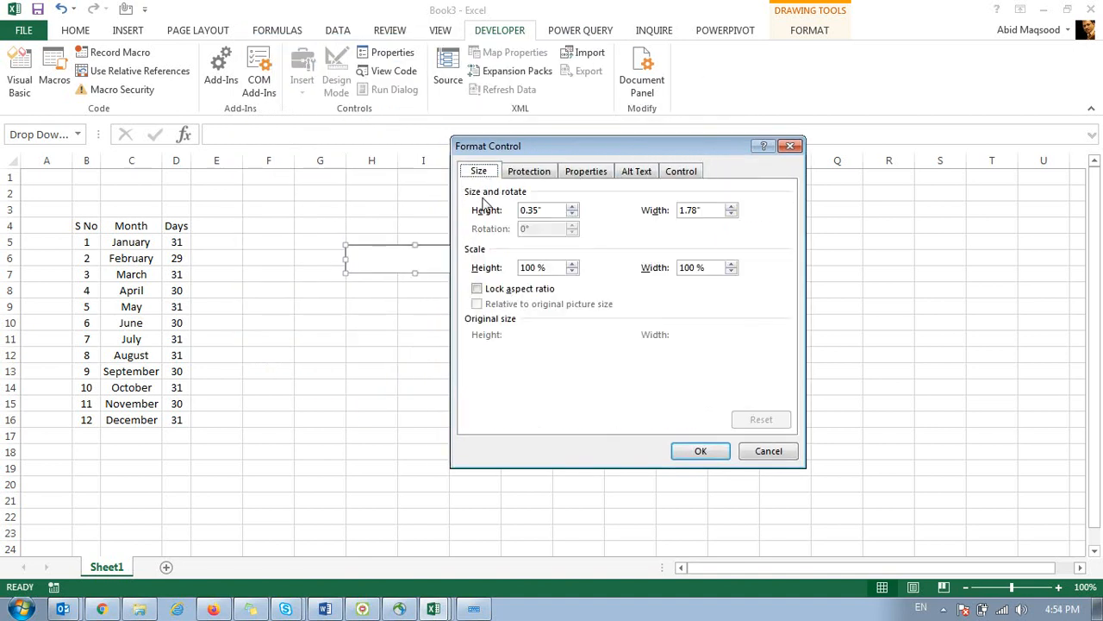
click(534, 176)
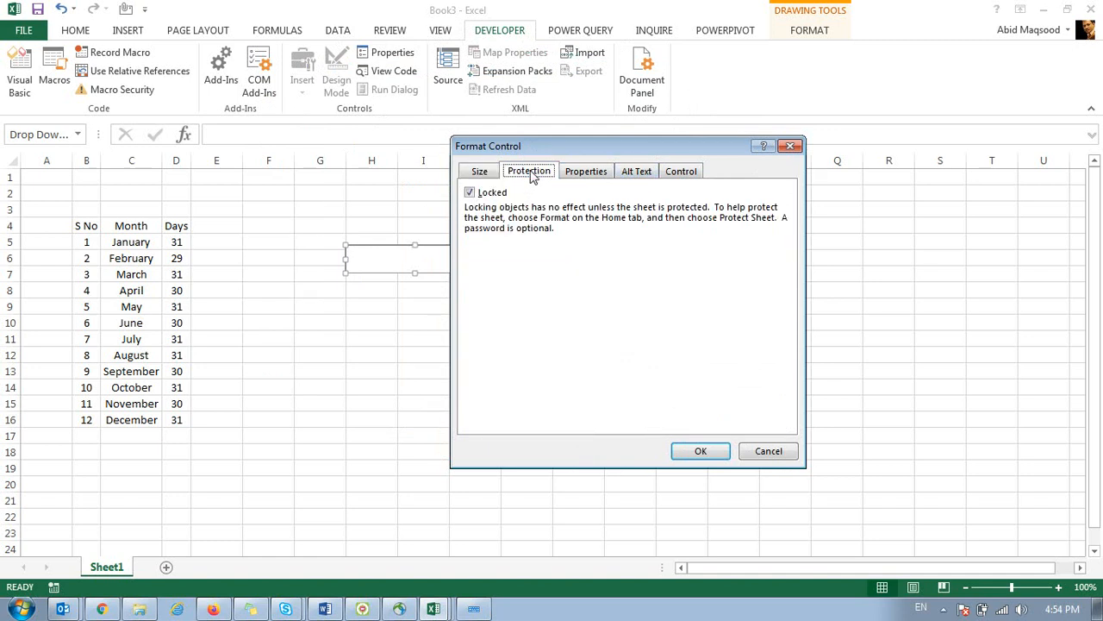
click(578, 175)
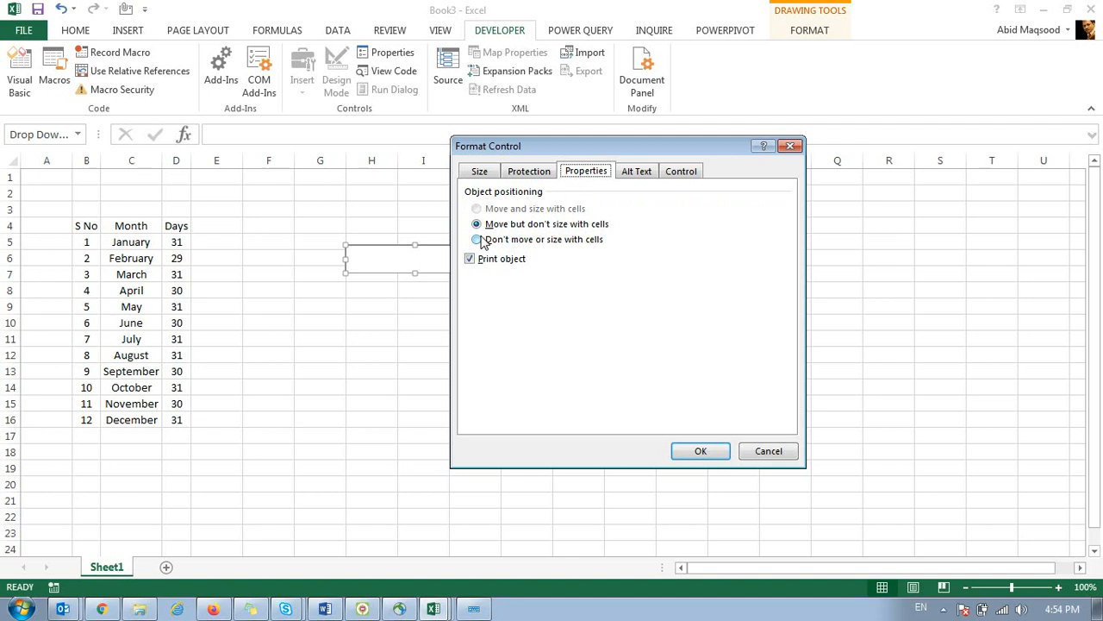
click(480, 240)
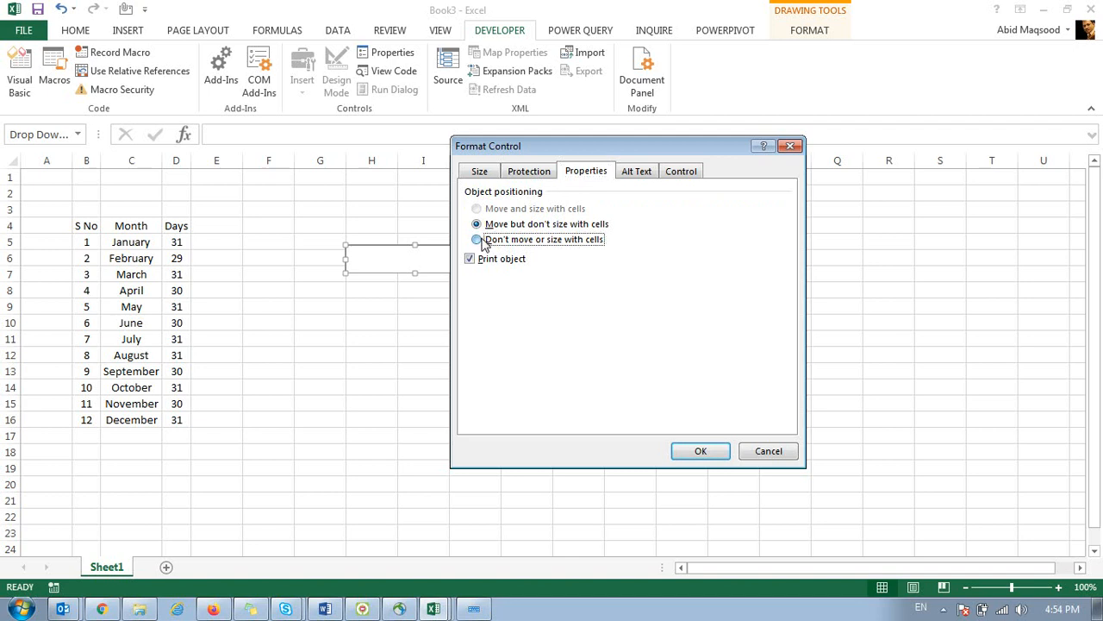
Switch to the Control tab showing blank input range, cell link and 8 drop-down lines.
drag(543, 150, 642, 160)
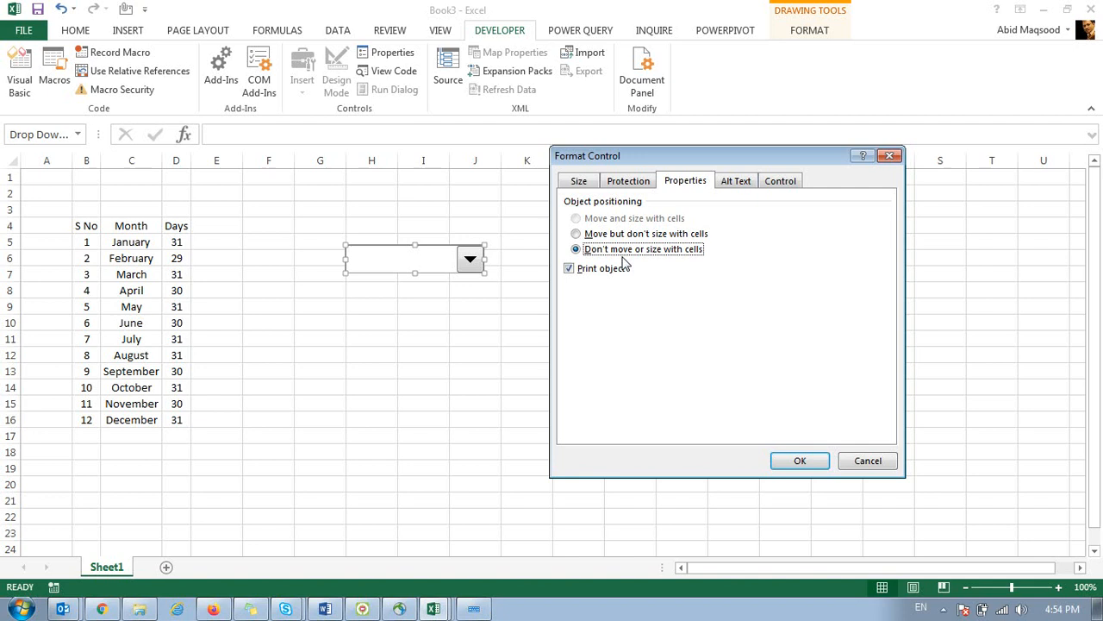
click(745, 182)
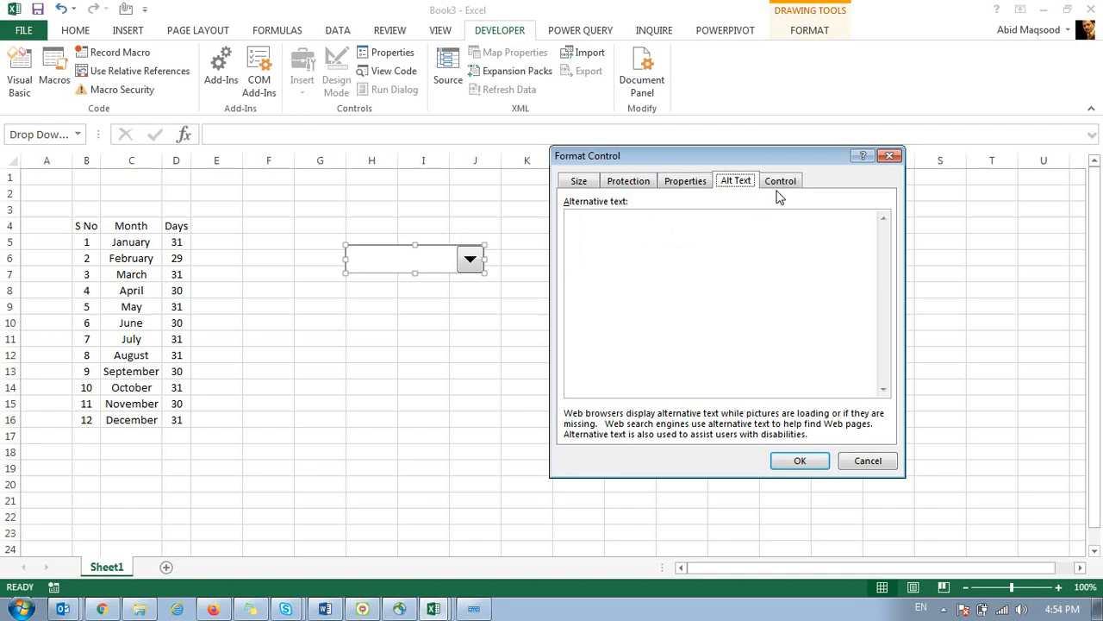
click(779, 181)
drag(721, 157, 757, 161)
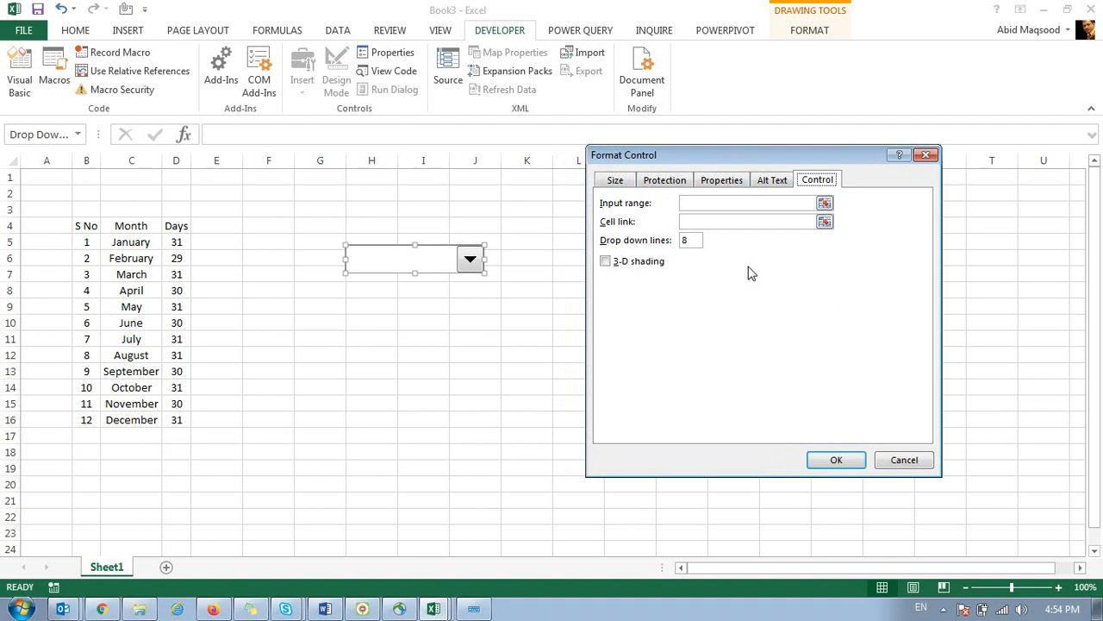
Set the combo box input range to $C$5:$C$16 and its cell link to $A$1.
click(824, 204)
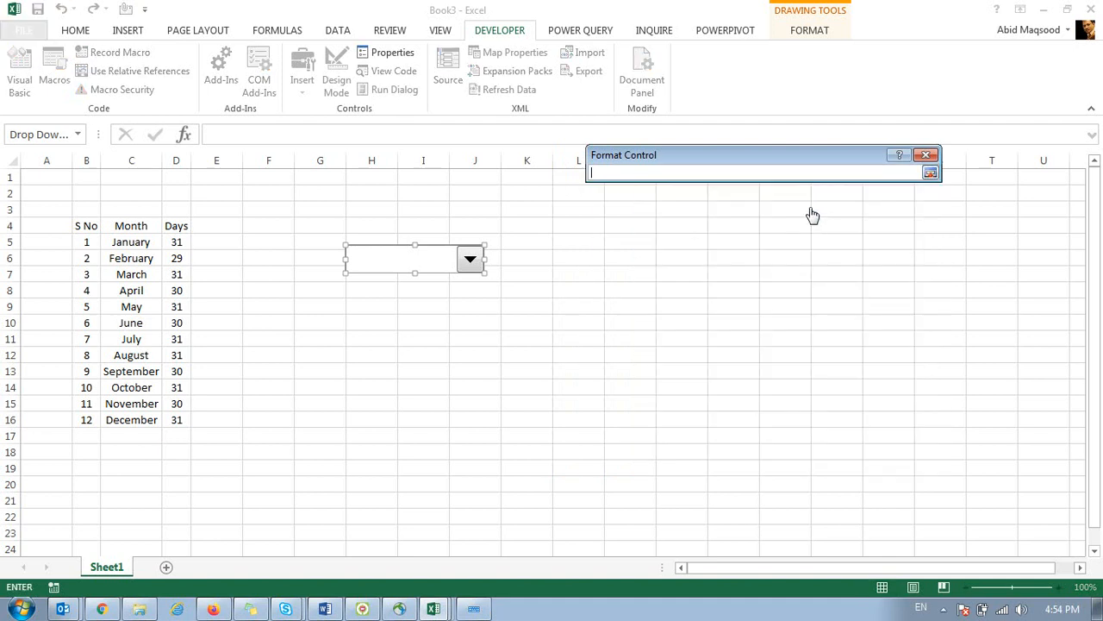
drag(139, 242, 116, 425)
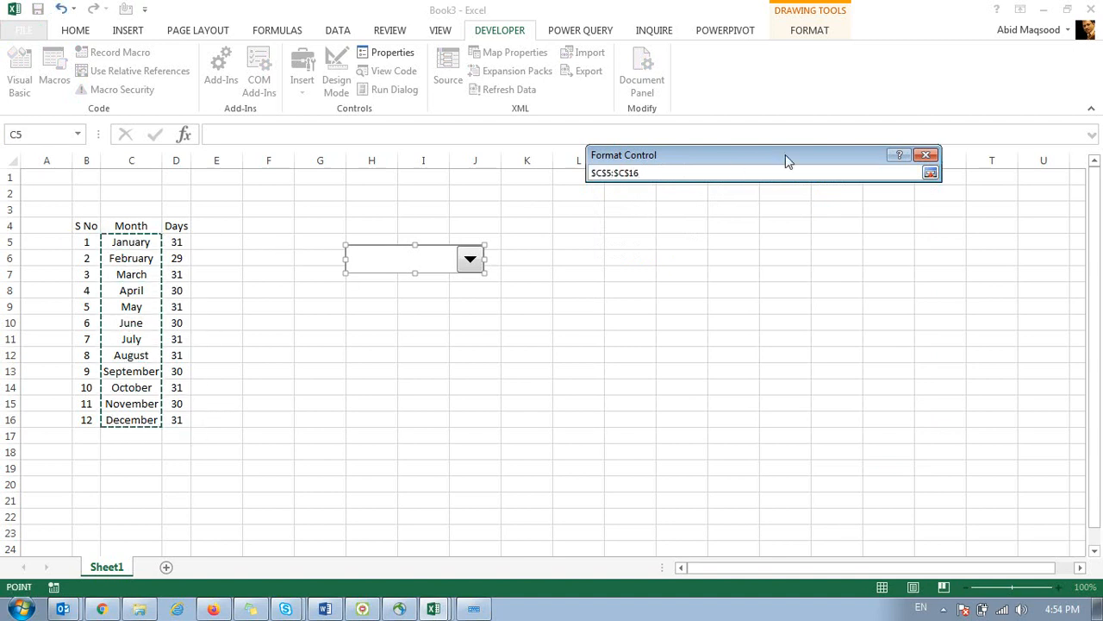
click(930, 173)
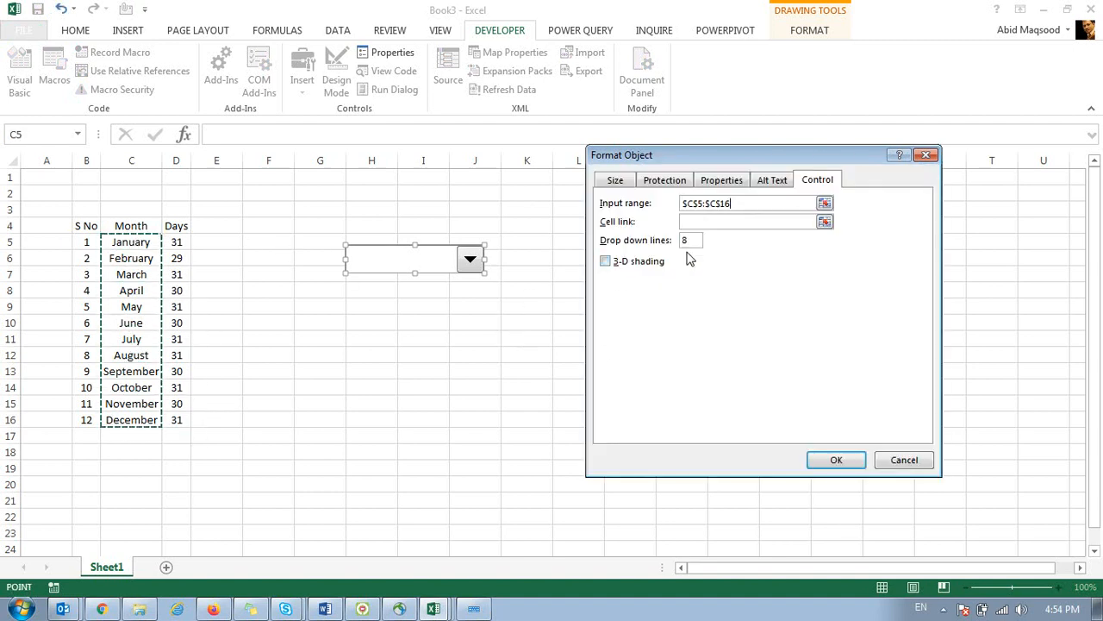
click(825, 221)
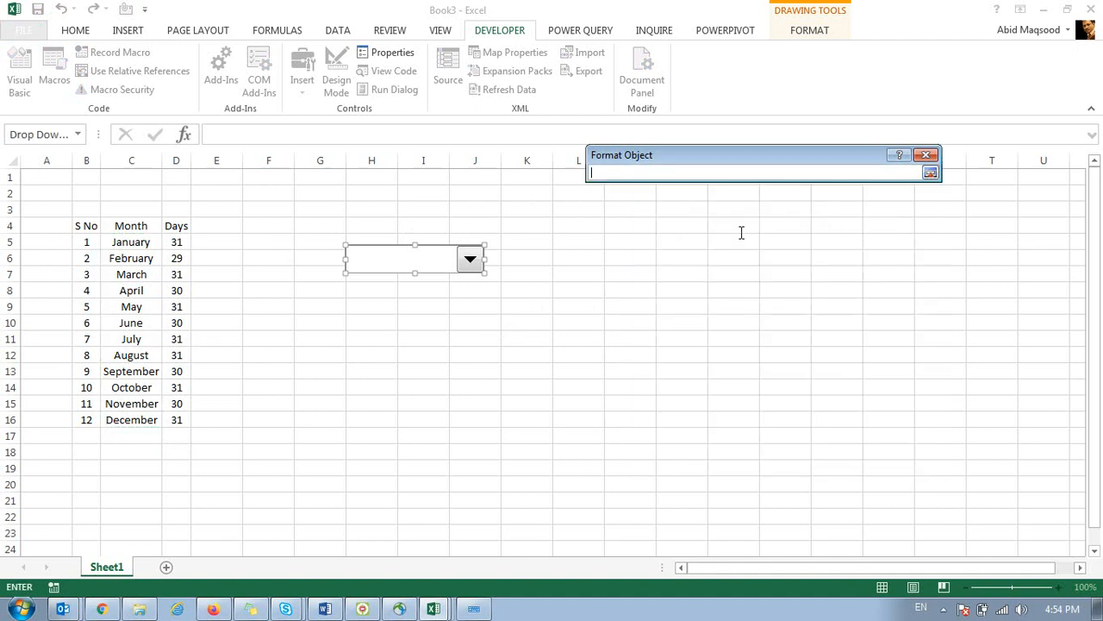
click(50, 177)
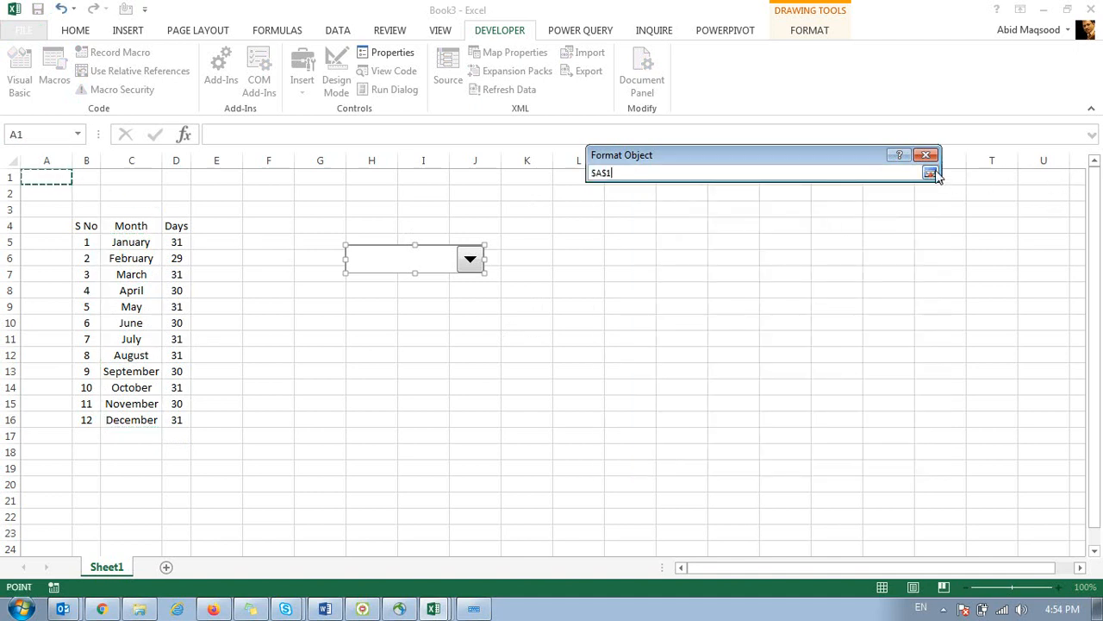
click(930, 172)
Turn on 3-D shading and apply the combo box settings.
mouse_move(794, 159)
mouse_down()
mouse_move(536, 163)
mouse_move(459, 38)
mouse_move(552, 69)
mouse_move(529, 109)
mouse_move(535, 151)
mouse_move(617, 122)
mouse_up()
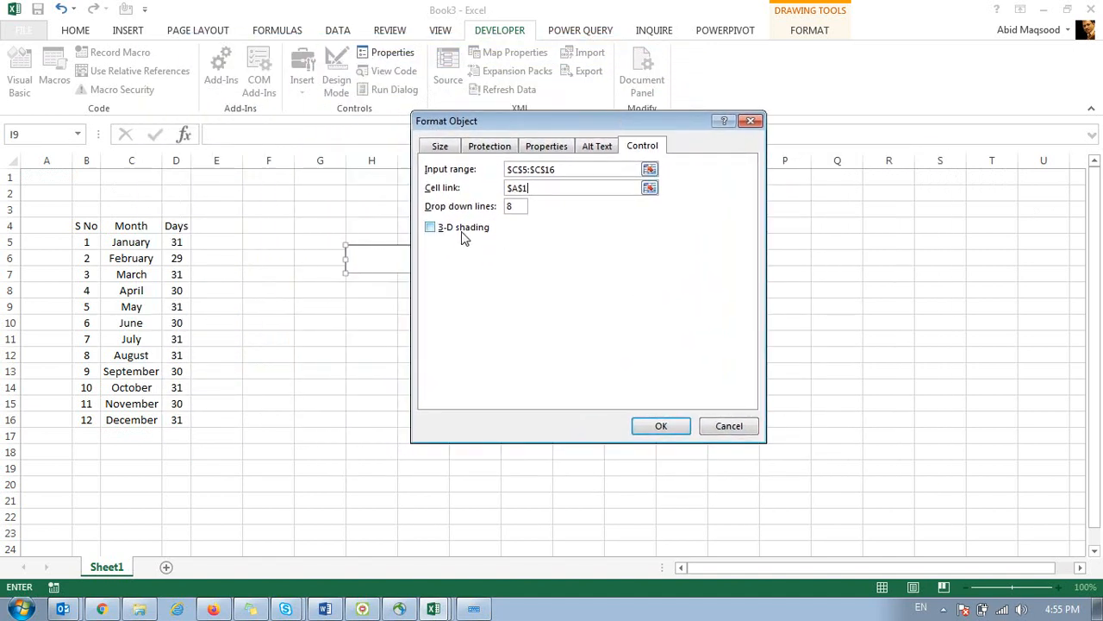
click(461, 231)
drag(479, 127, 600, 95)
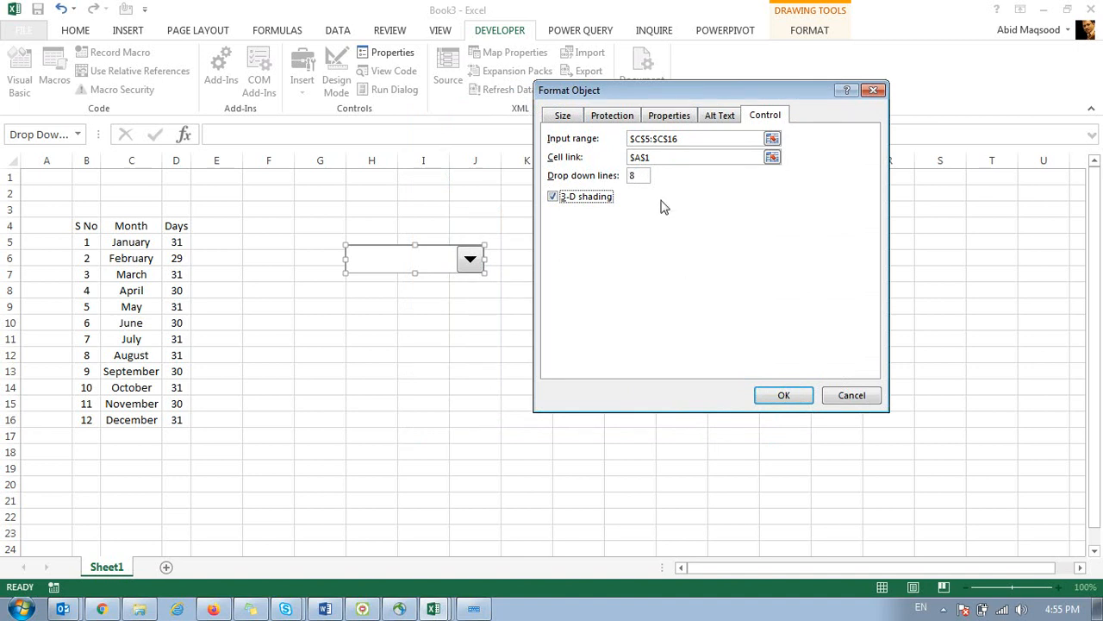
click(783, 395)
Open the month drop-down to check its list, then close it without choosing.
click(475, 325)
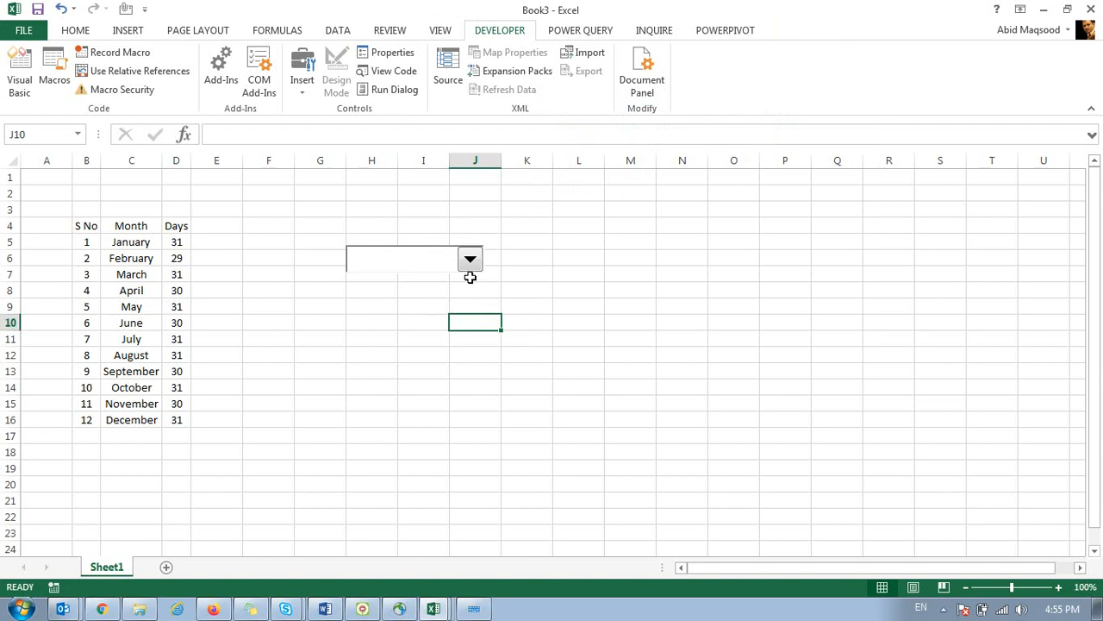
click(469, 260)
drag(476, 309, 477, 285)
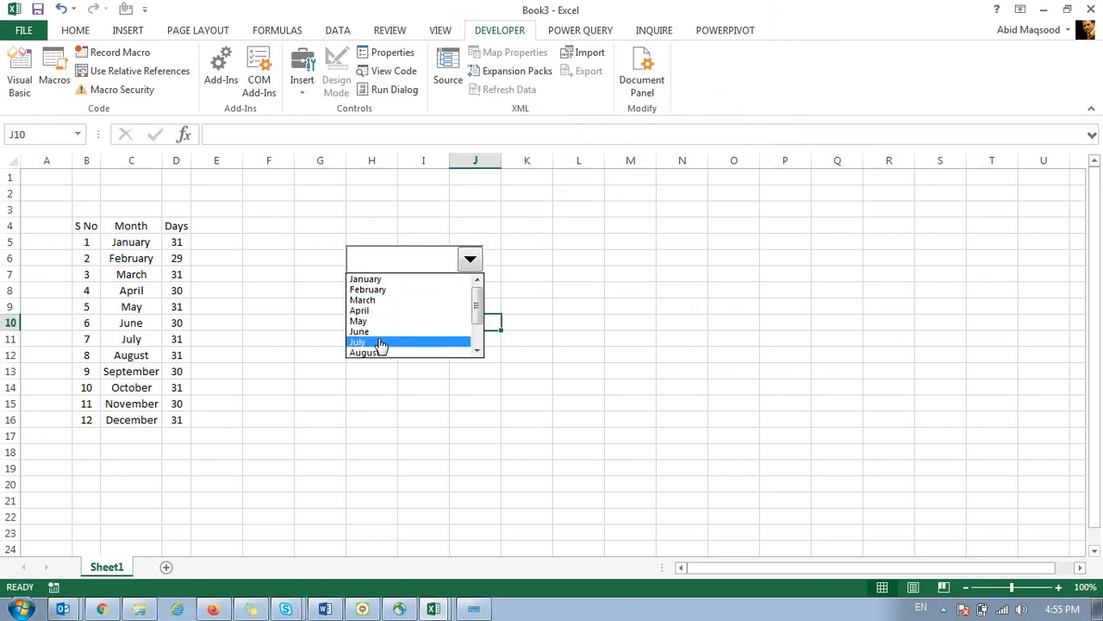
click(442, 258)
Set the combo box's Format Control drop-down lines to 12.
right_click(431, 252)
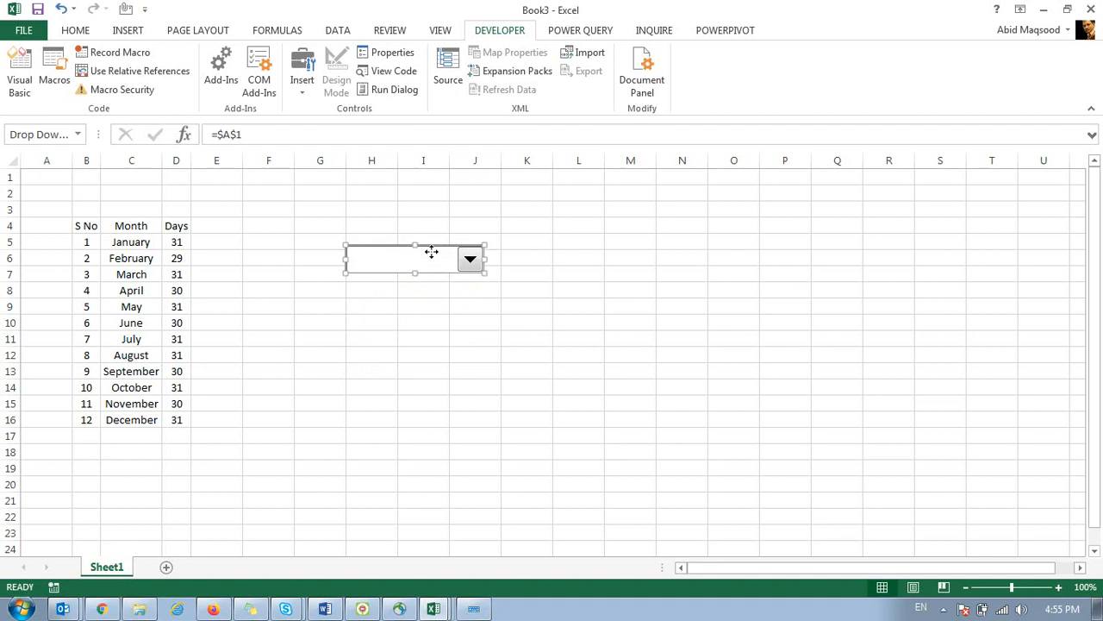
click(465, 382)
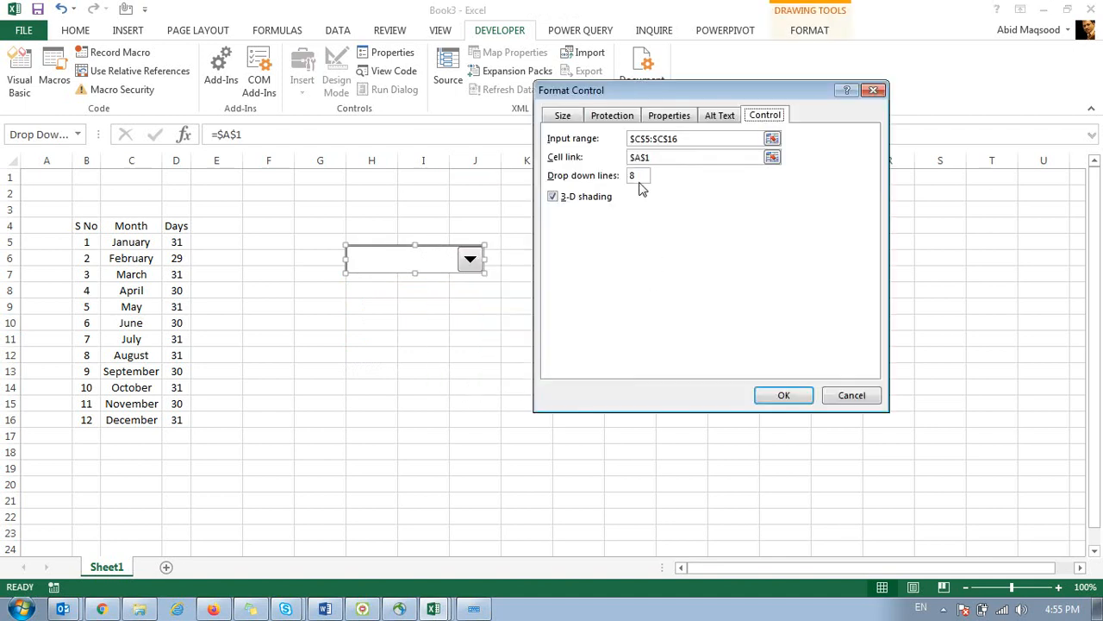
text(12)
click(784, 396)
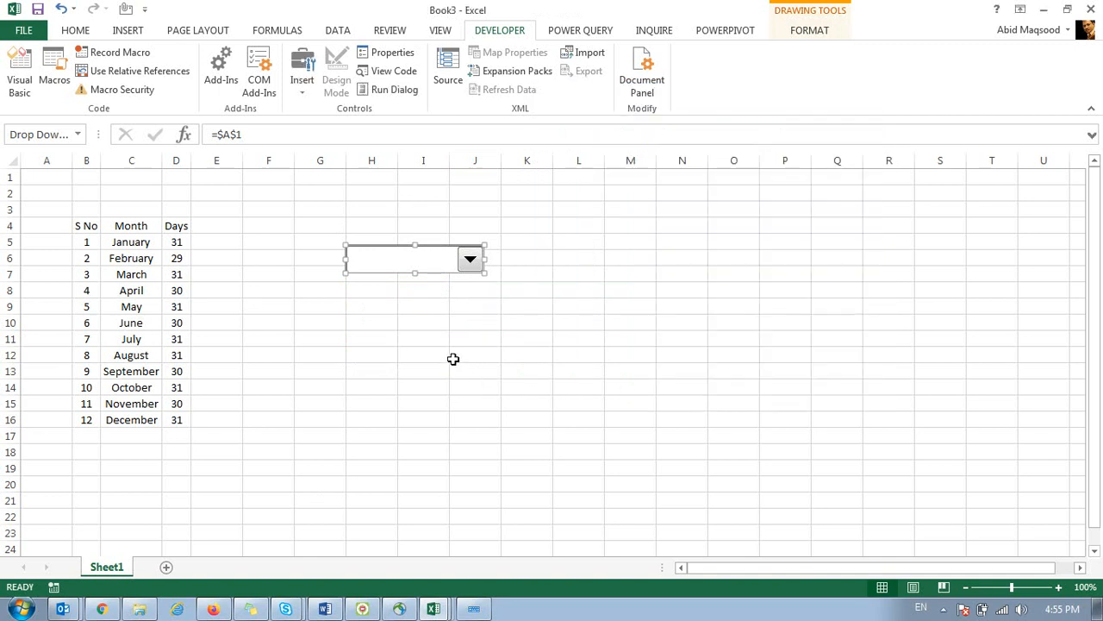
Choose April from the month drop-down so A1 shows 4.
click(457, 355)
click(472, 260)
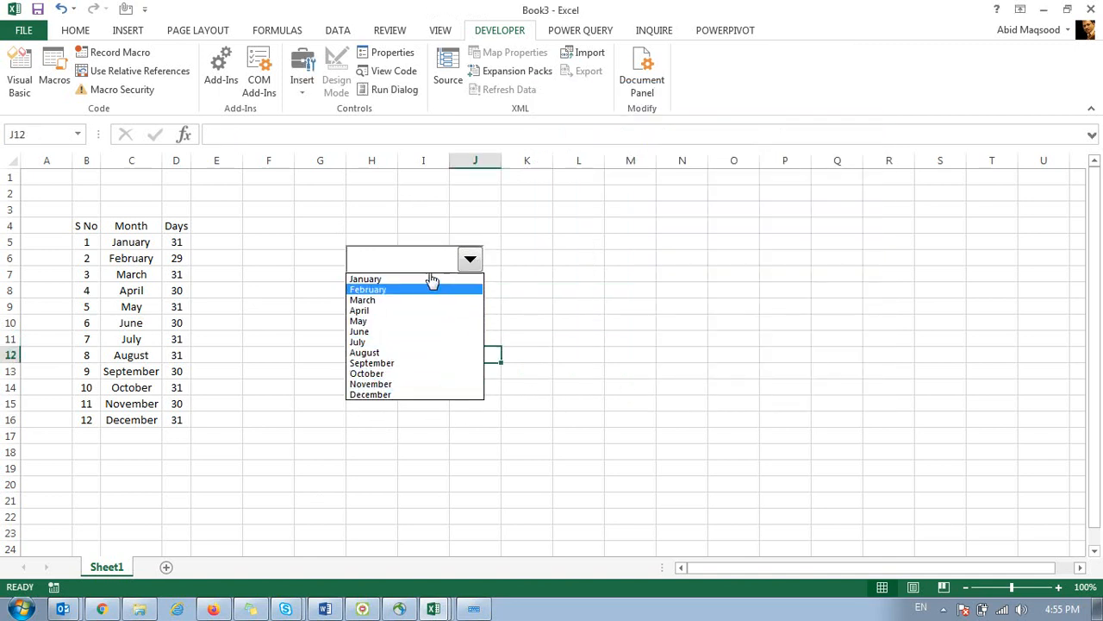
click(370, 312)
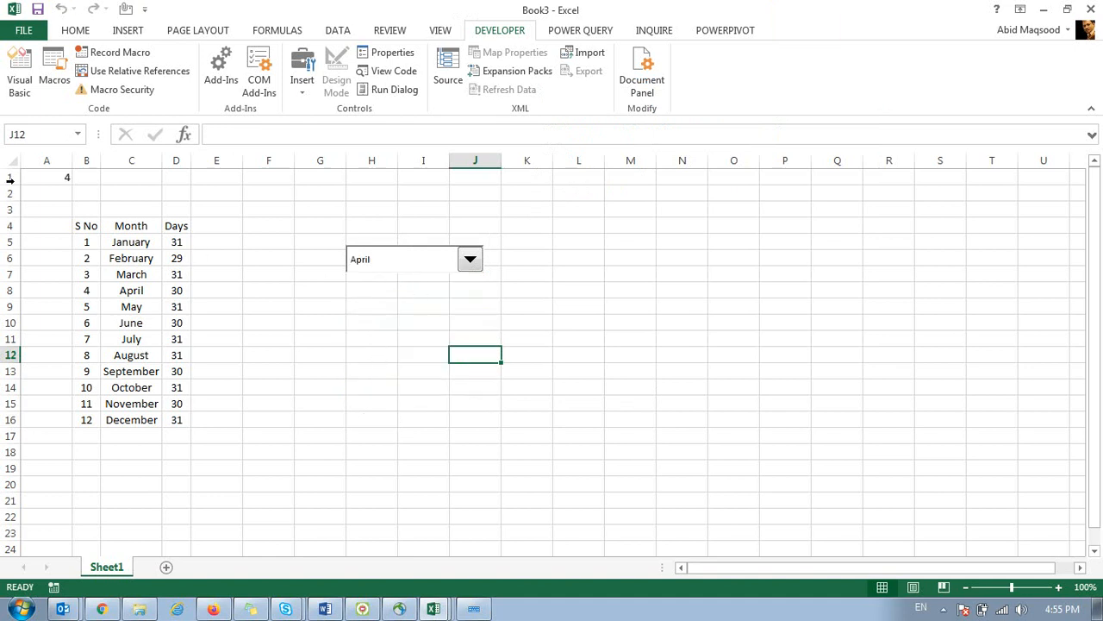
Centre A1 horizontally and vertically with red font and yellow fill.
click(45, 175)
click(75, 30)
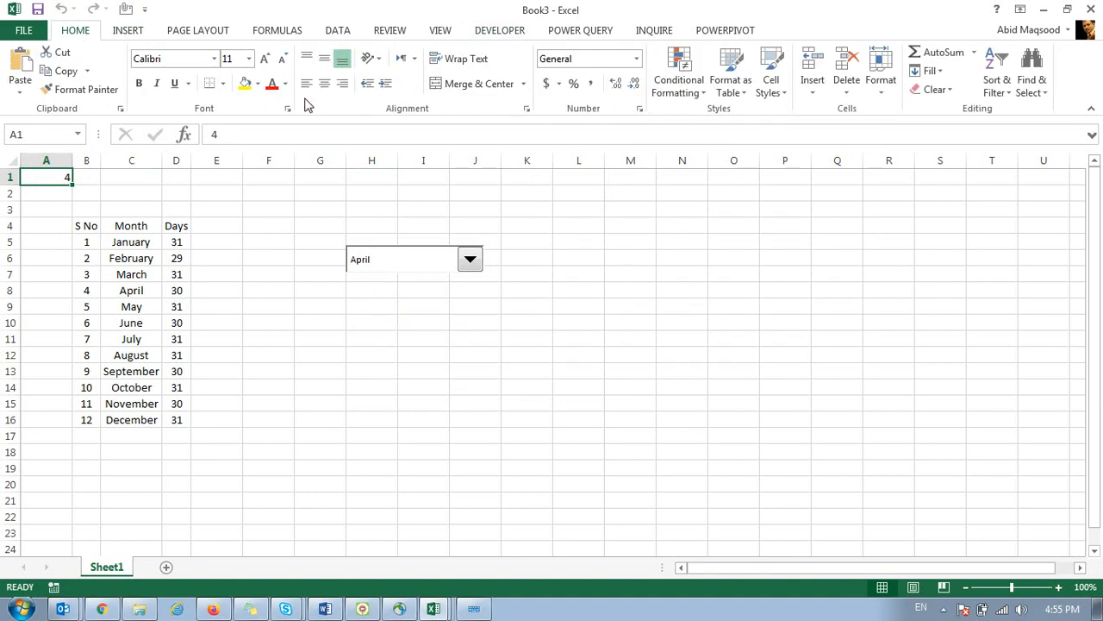
click(324, 84)
click(324, 58)
click(272, 84)
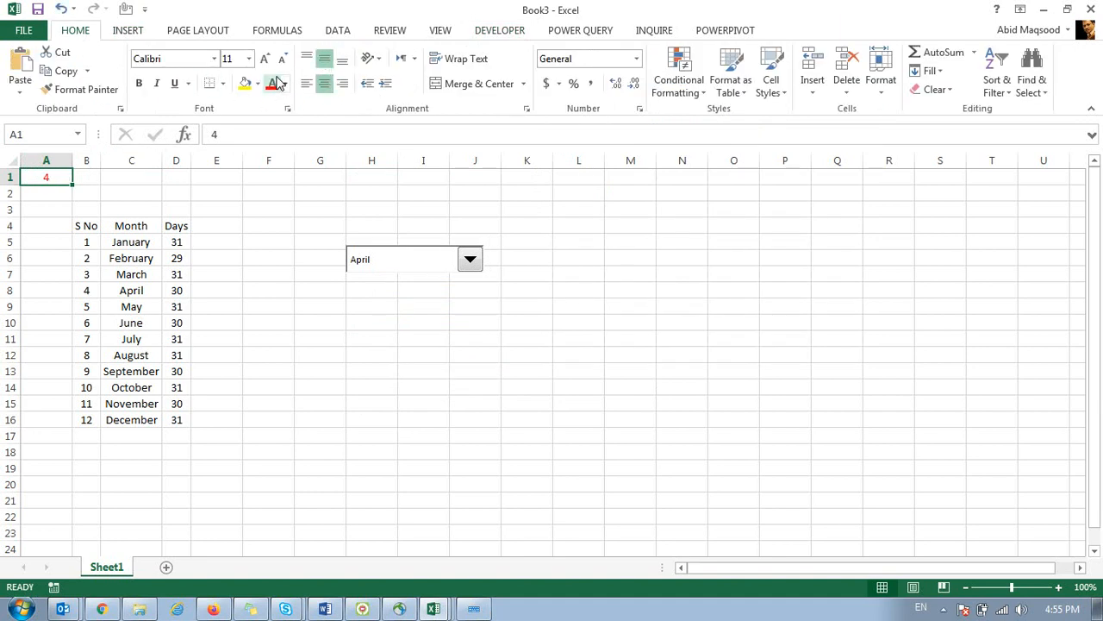
click(245, 85)
Test the drop-down with May, October, then January, and make A1 bold.
click(401, 263)
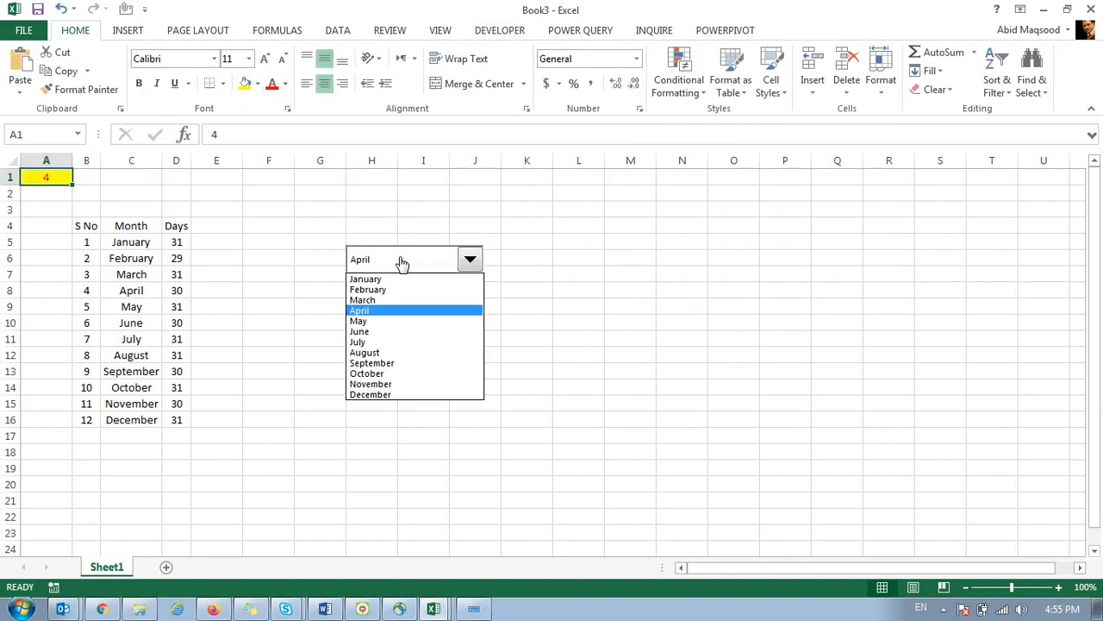
click(380, 323)
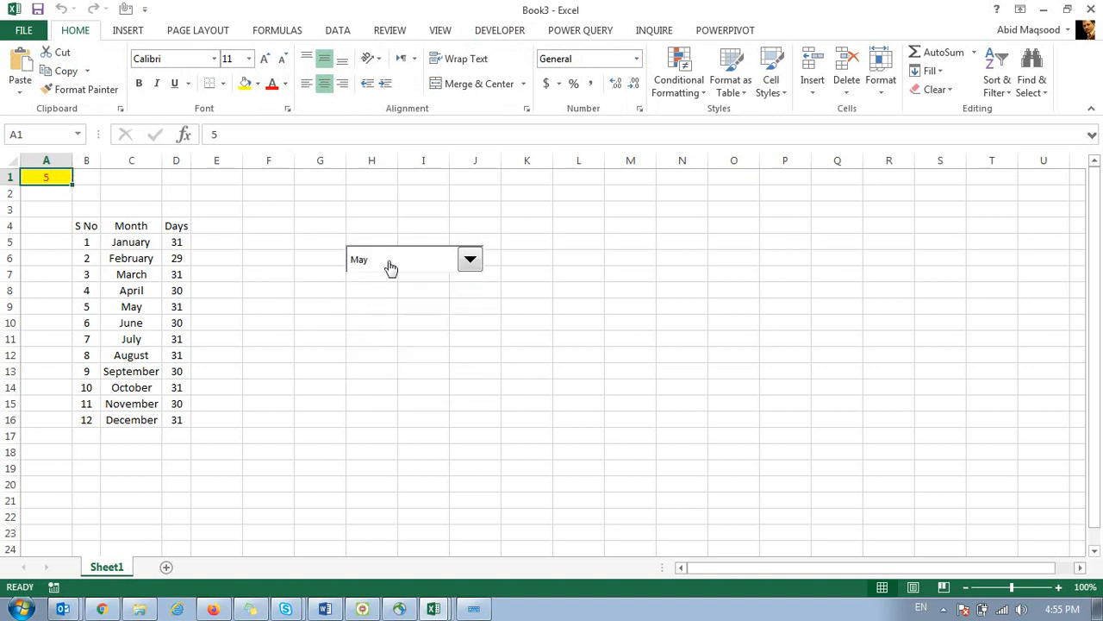
click(389, 263)
click(387, 374)
click(442, 261)
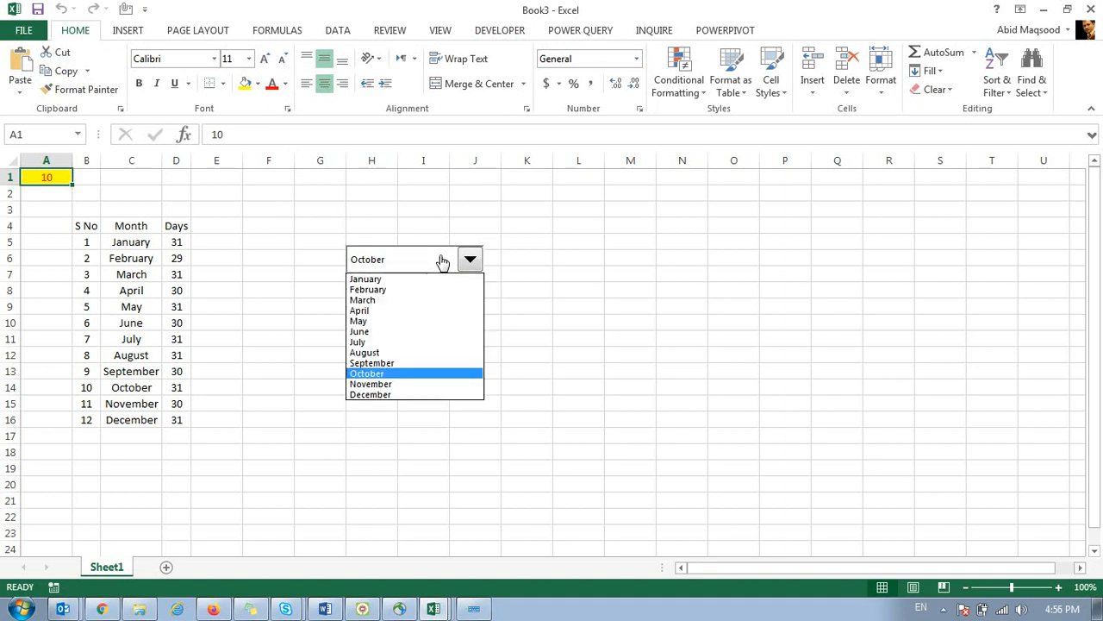
click(384, 278)
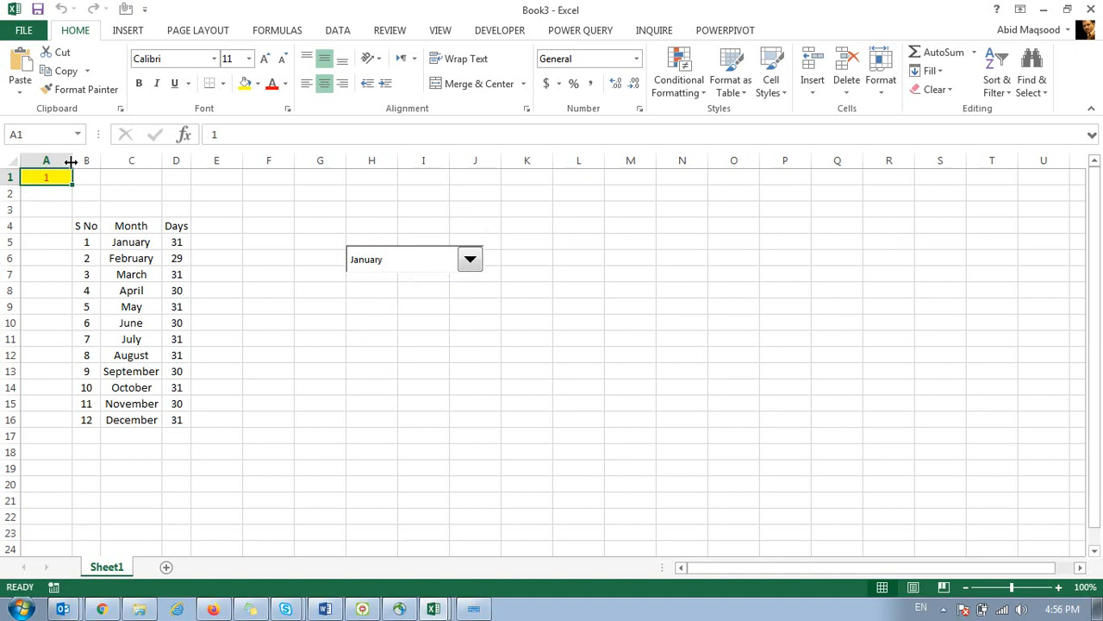
click(139, 83)
Select the month table B4:D16 and enter =vlk in H13, which returns #NAME?
drag(90, 228, 176, 420)
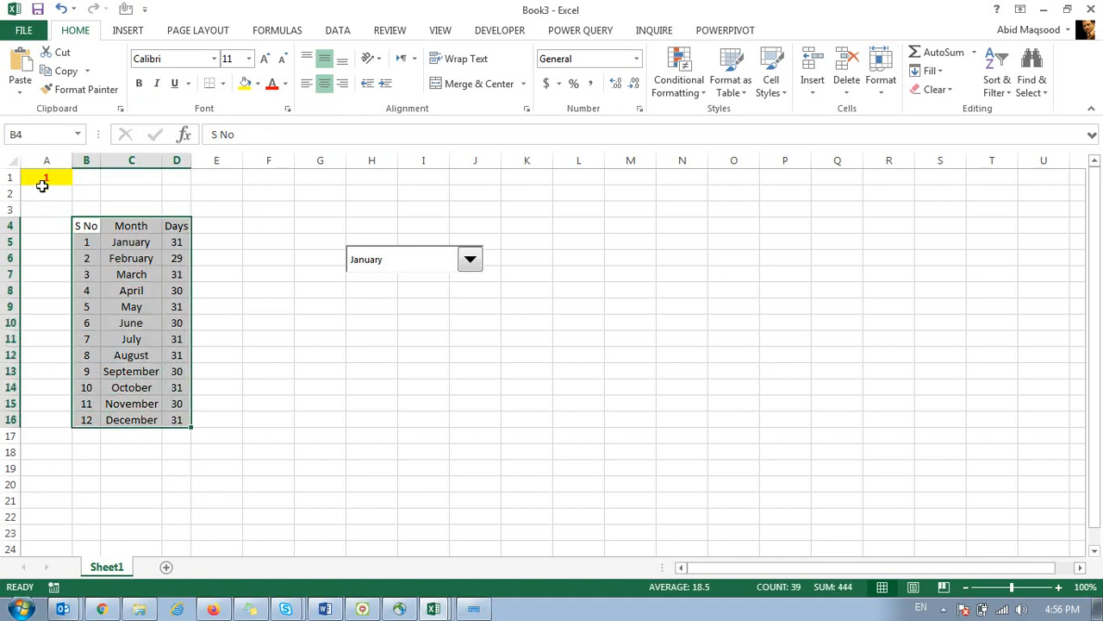
click(369, 370)
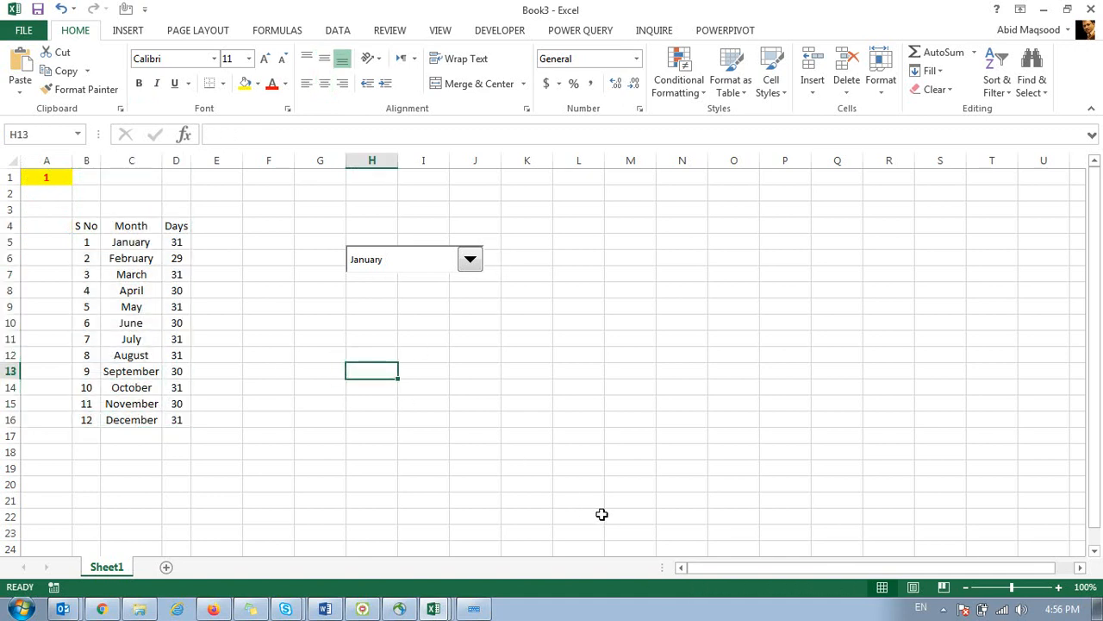
text(=vlk)
key(Tab)
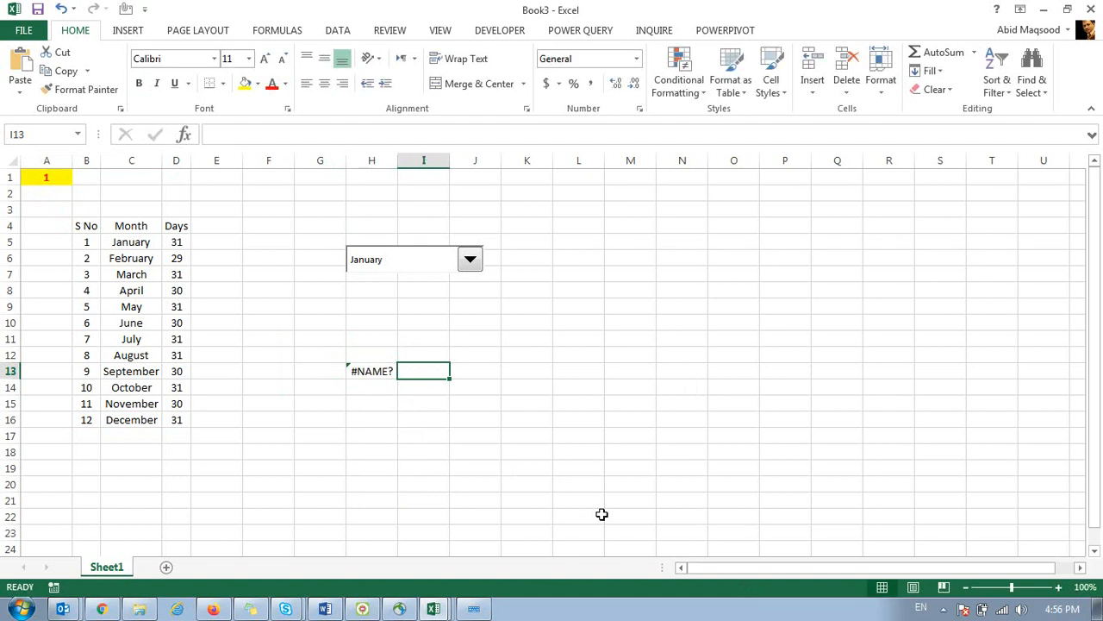
Enter =VLOOKUP(A1,B4:D16,3,0) in cell H13.
key(Left)
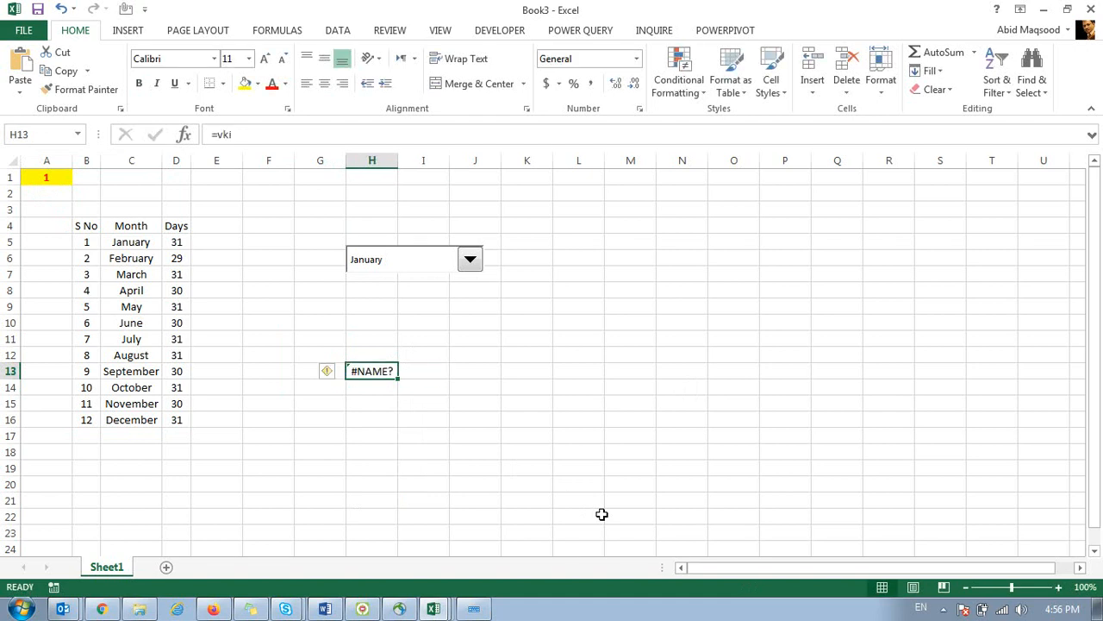
text(=vlo)
key(Tab)
click(46, 178)
text(,)
drag(79, 226, 163, 420)
text(,3,0))
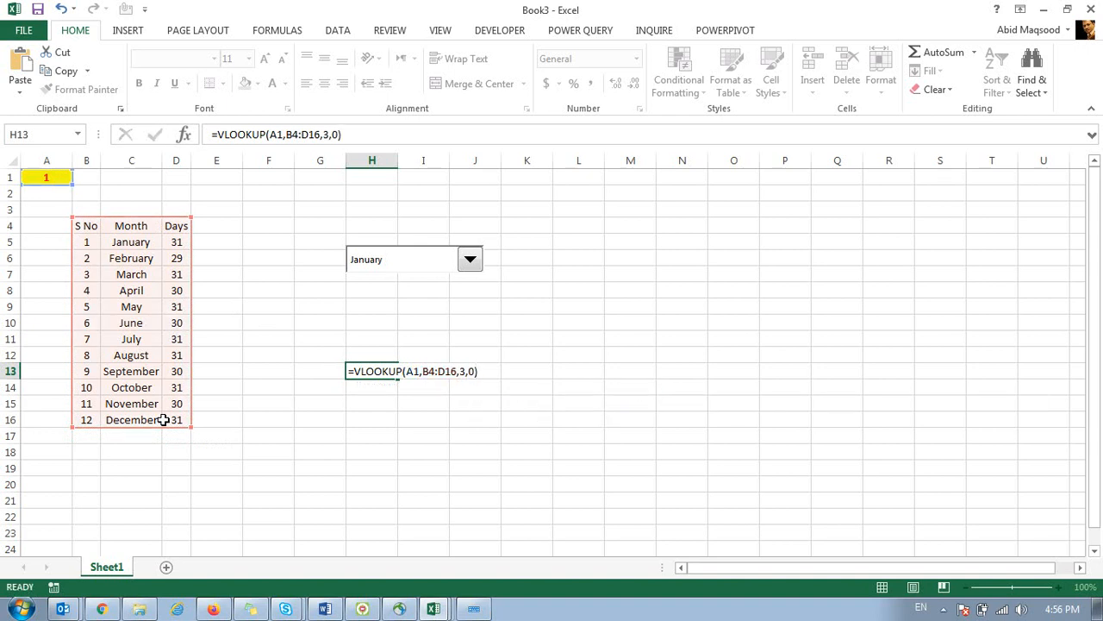
key(Return)
Centre H13, test the lookup with February then March, and minimise Book3.
click(371, 372)
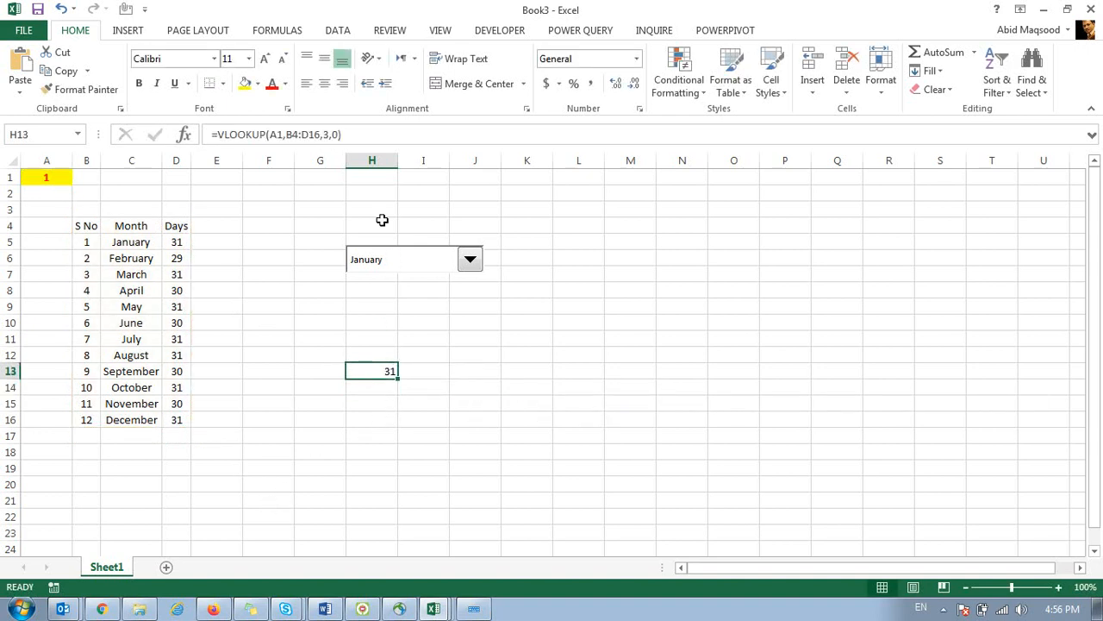
click(324, 82)
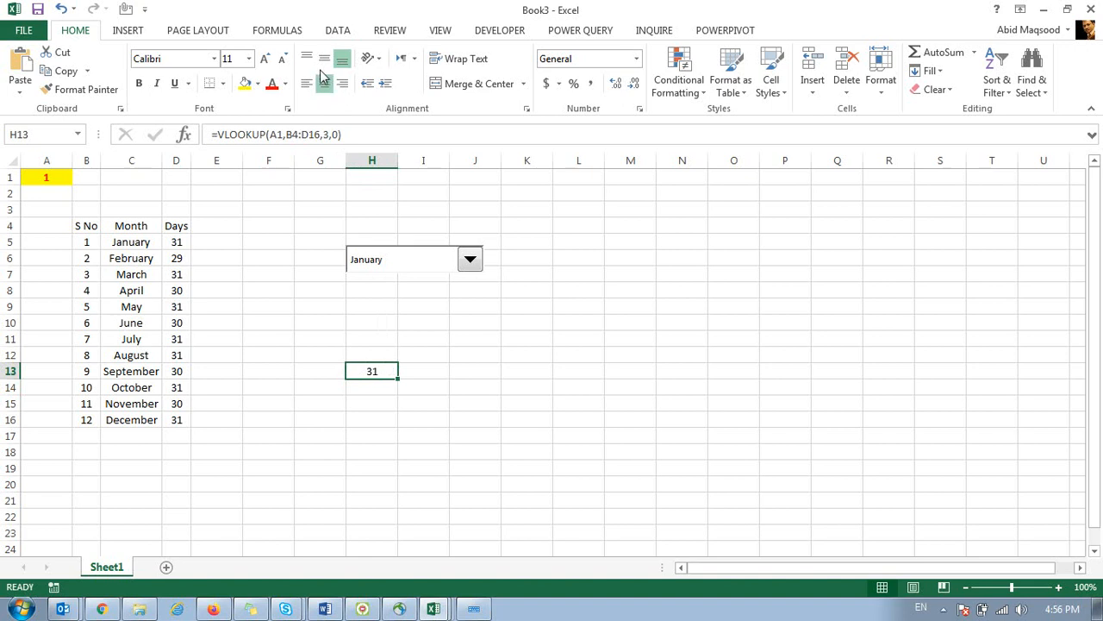
click(385, 258)
click(377, 291)
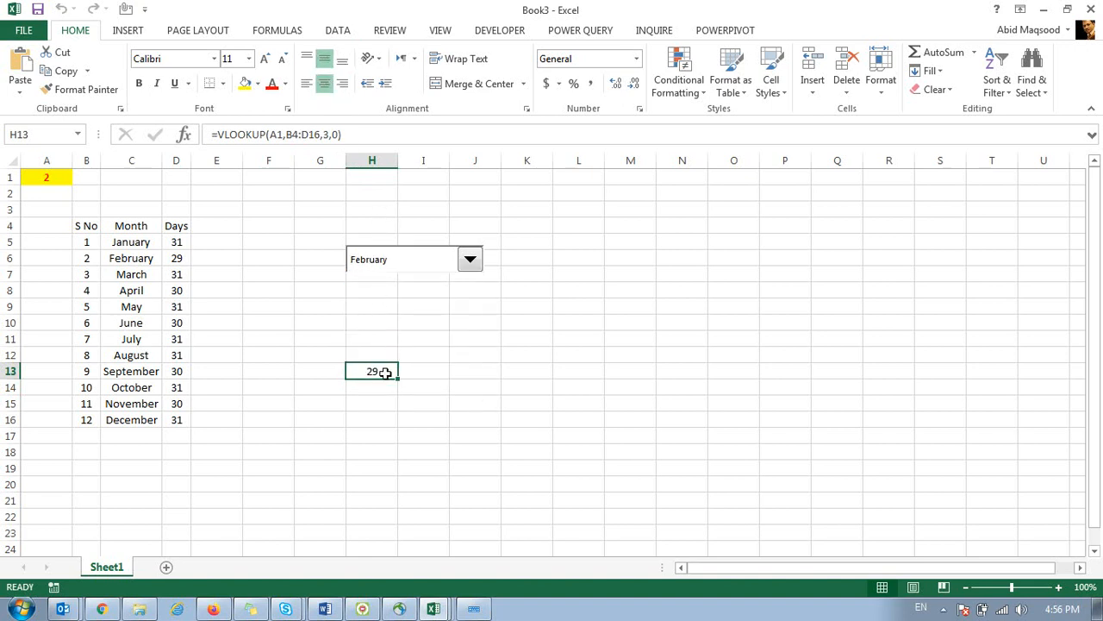
click(377, 264)
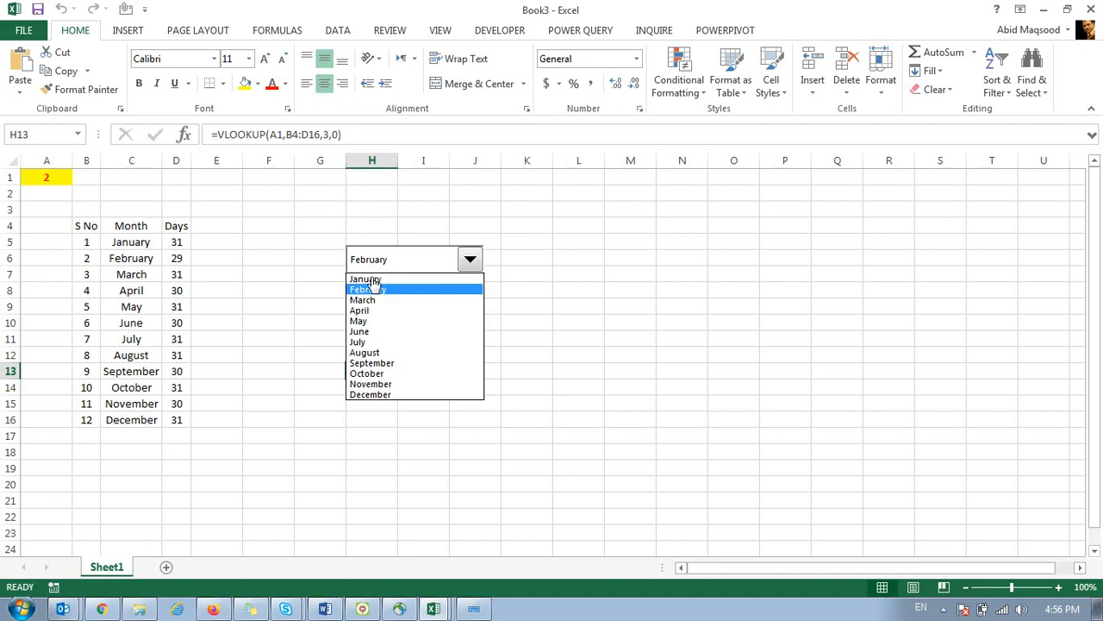
click(370, 307)
click(433, 610)
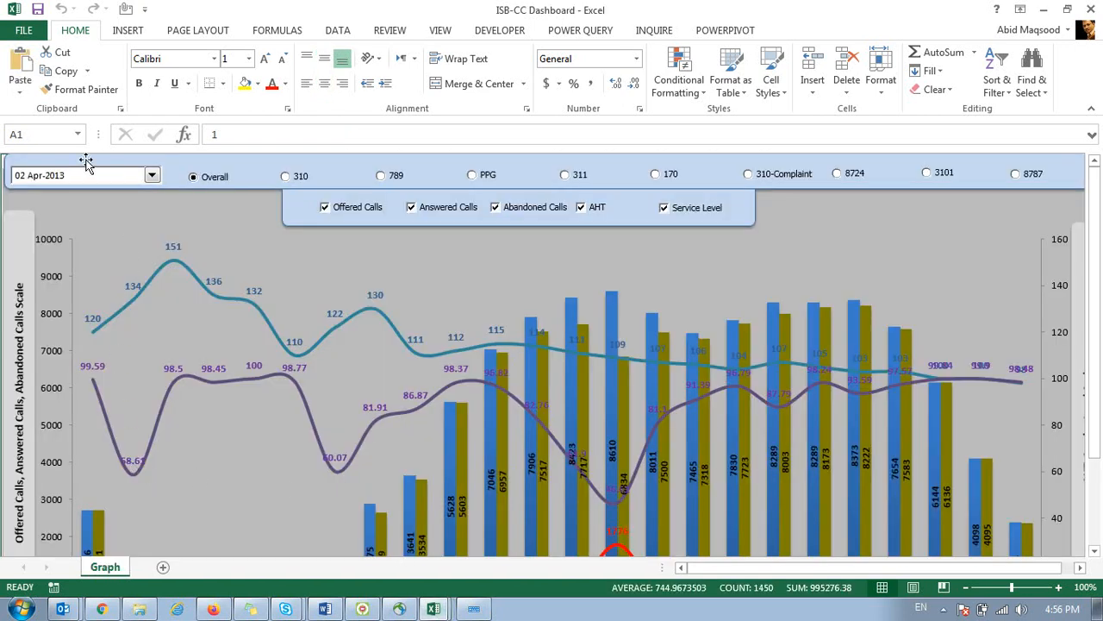
Choose 03 Apr-2013 in the dashboard's date list and review the redrawn chart.
click(90, 177)
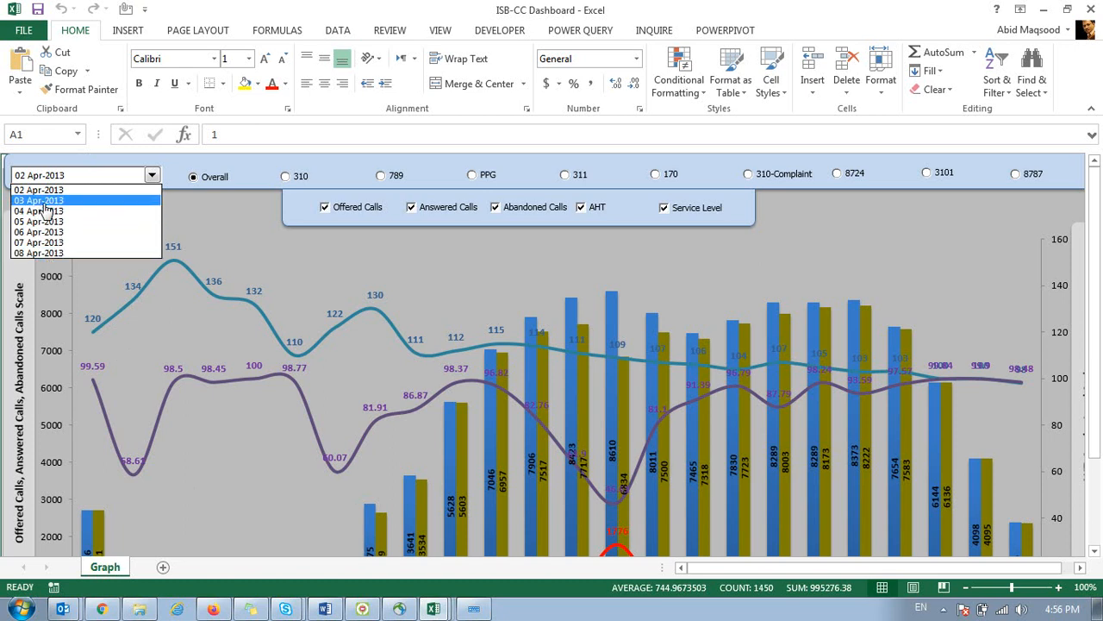
click(41, 201)
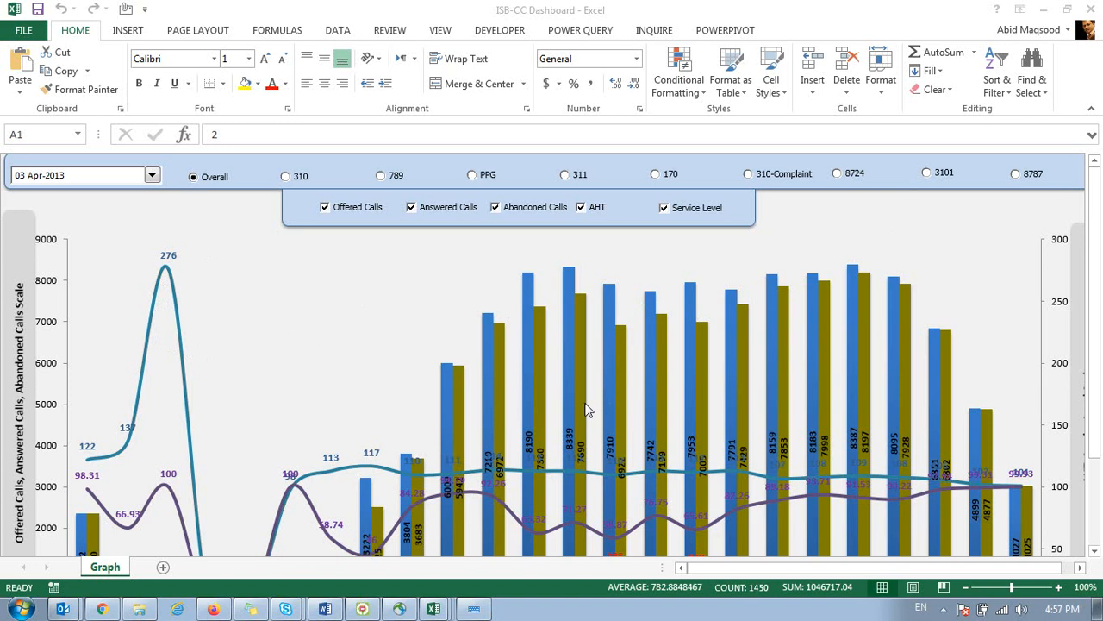
scroll(1099, 324, down, 3)
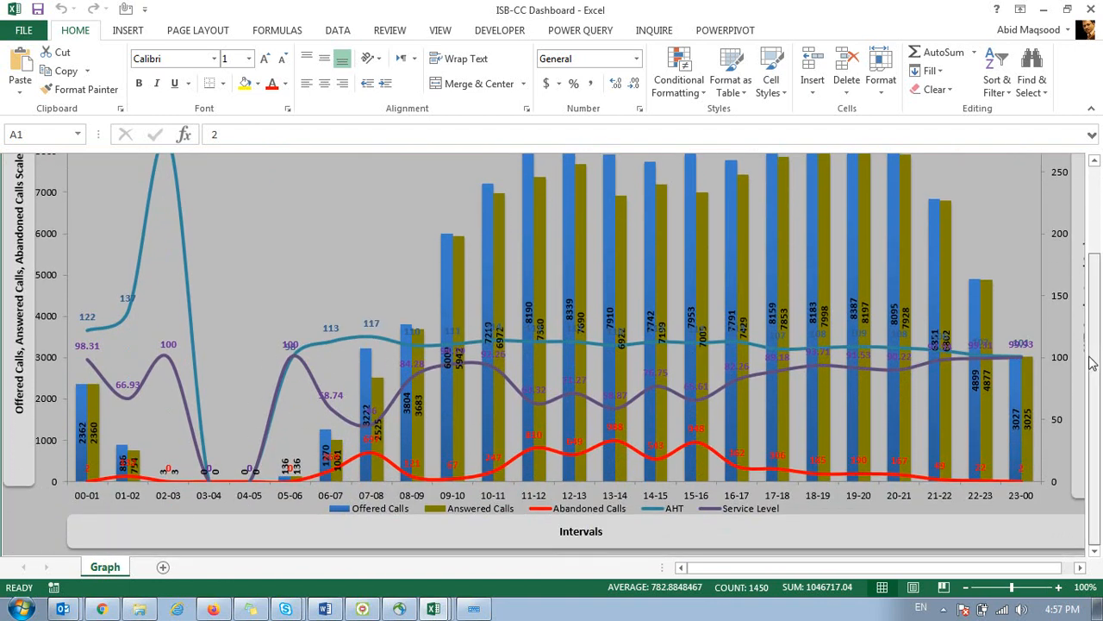
scroll(1095, 388, up, 3)
Switch the dashboard to 06 Apr-2013, then choose April in Book3's month drop-down.
click(152, 175)
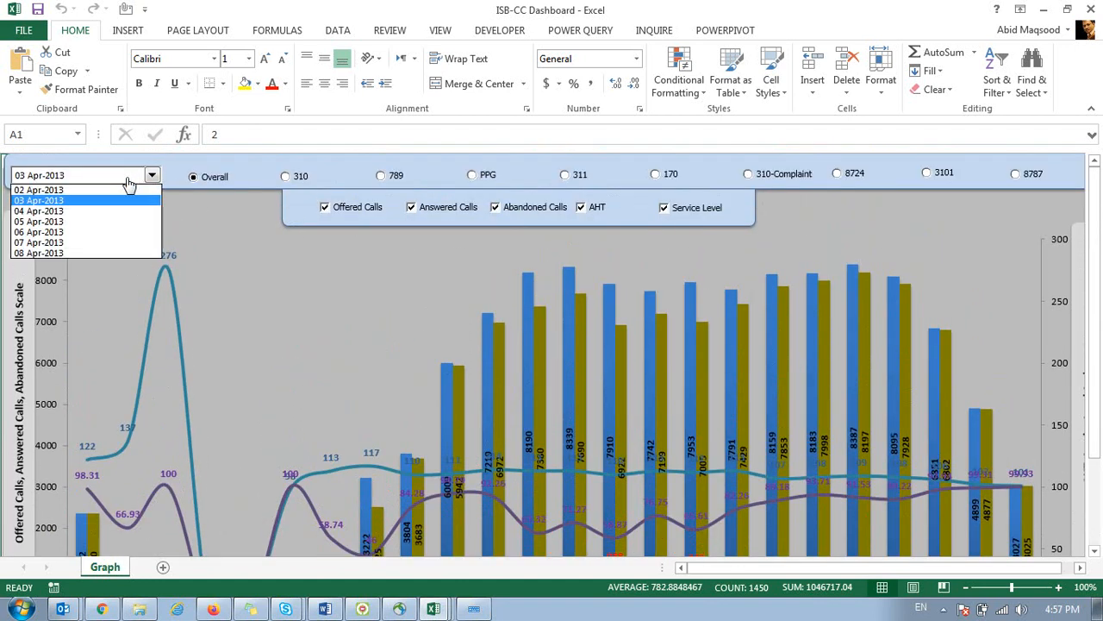
click(52, 233)
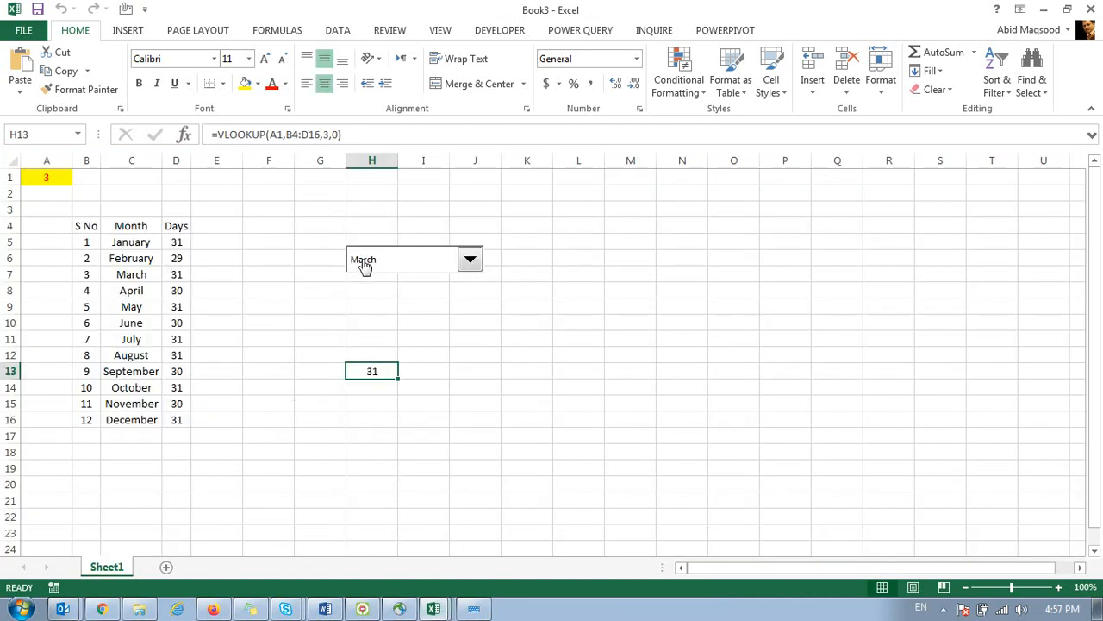
click(362, 263)
click(363, 308)
Insert a form-control list box and draw it on the sheet.
click(499, 30)
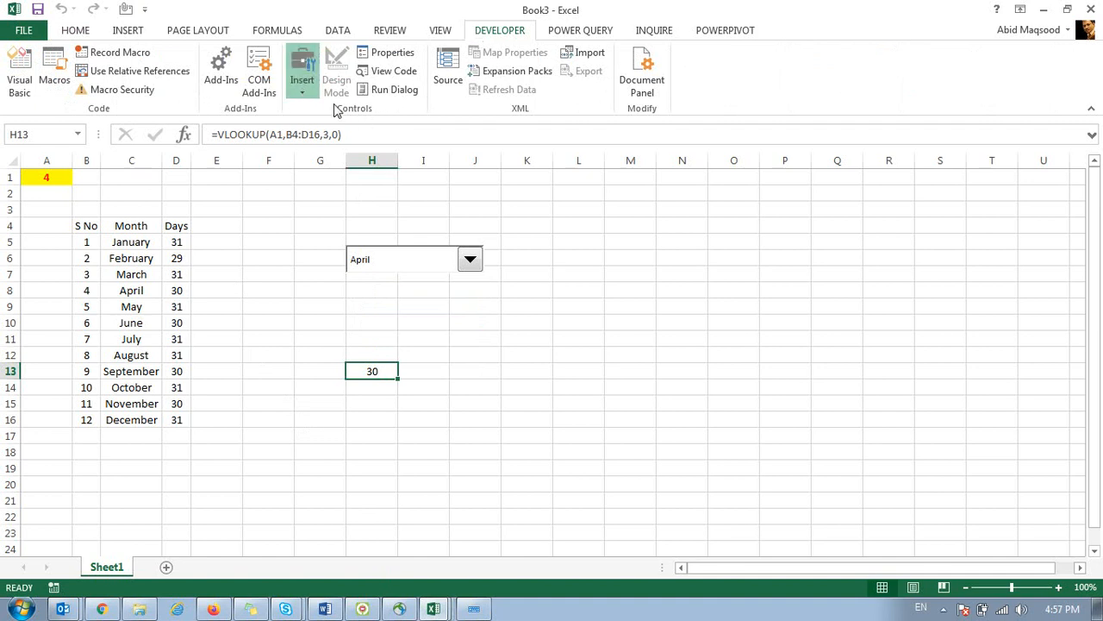
click(362, 134)
mouse_move(565, 252)
mouse_down()
mouse_move(684, 360)
mouse_move(689, 390)
mouse_up()
Give the list box input range $C$5:$C$16 and cell link $K$1, then select K1.
right_click(601, 293)
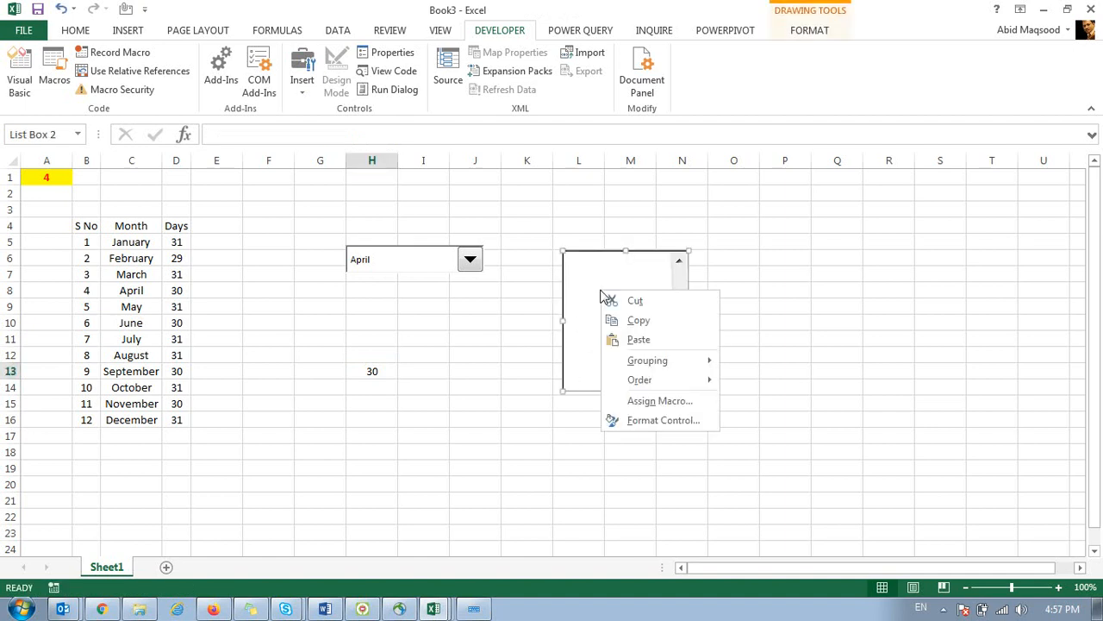
click(658, 422)
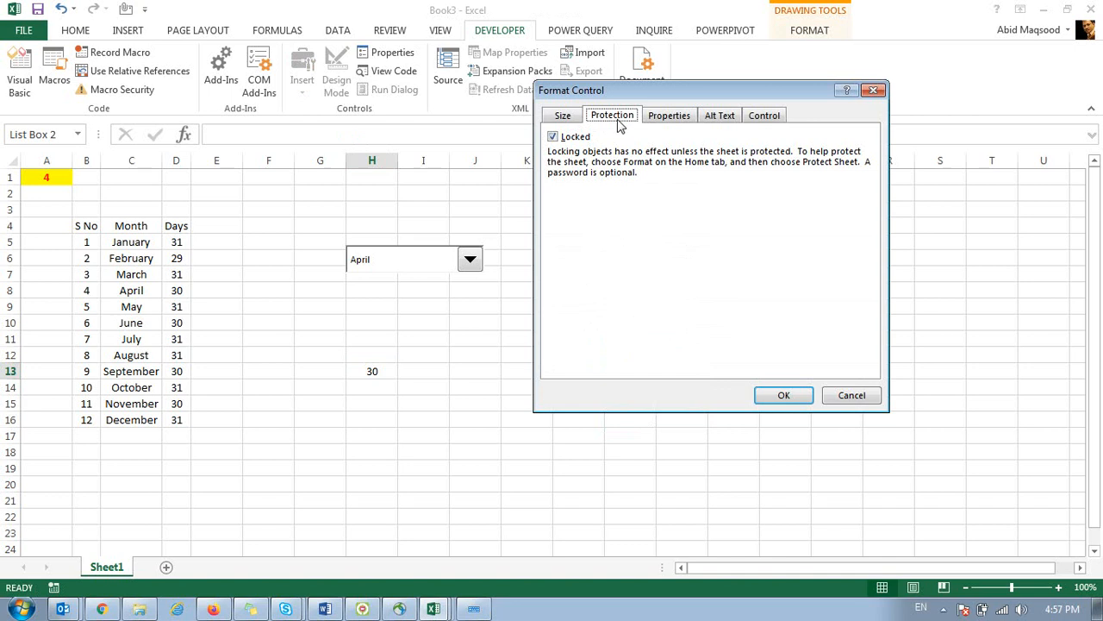
click(763, 118)
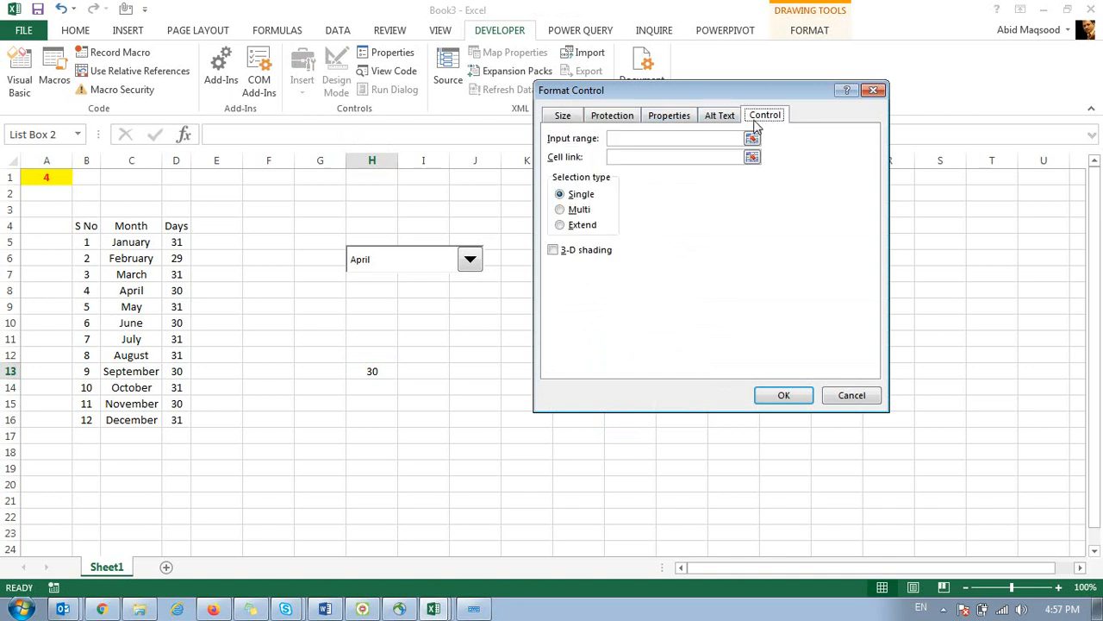
click(751, 140)
drag(150, 241, 136, 422)
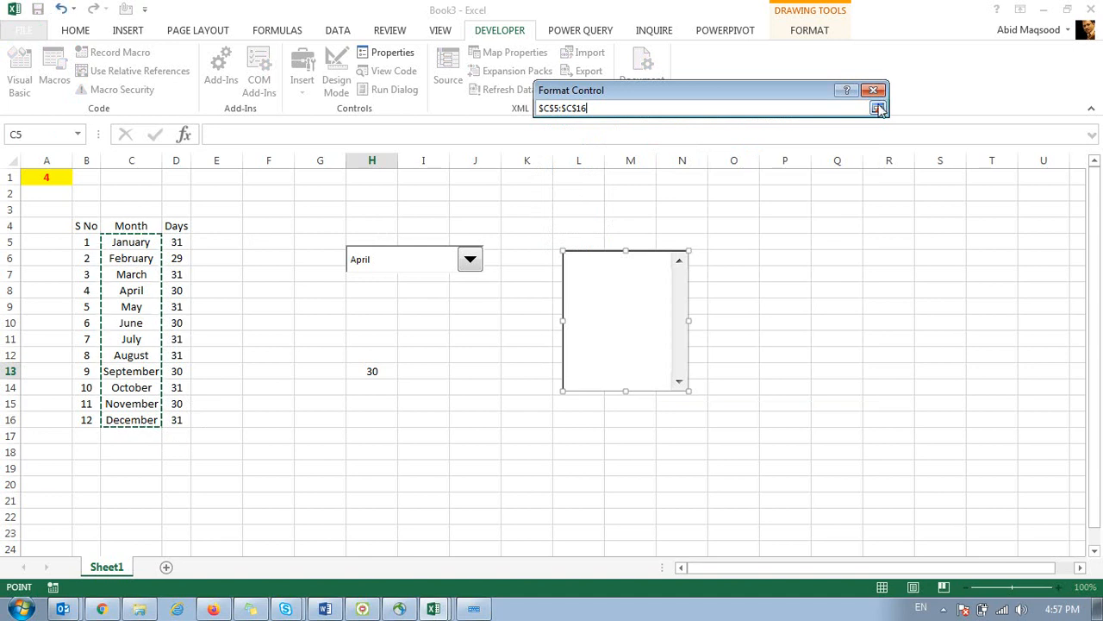
click(877, 109)
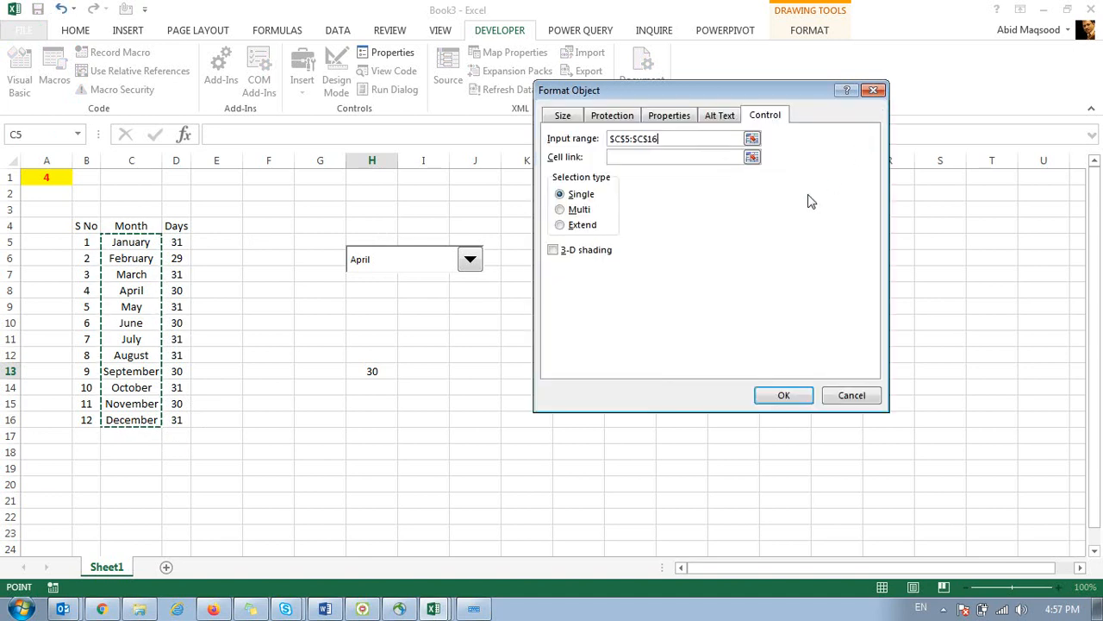
click(752, 158)
click(532, 177)
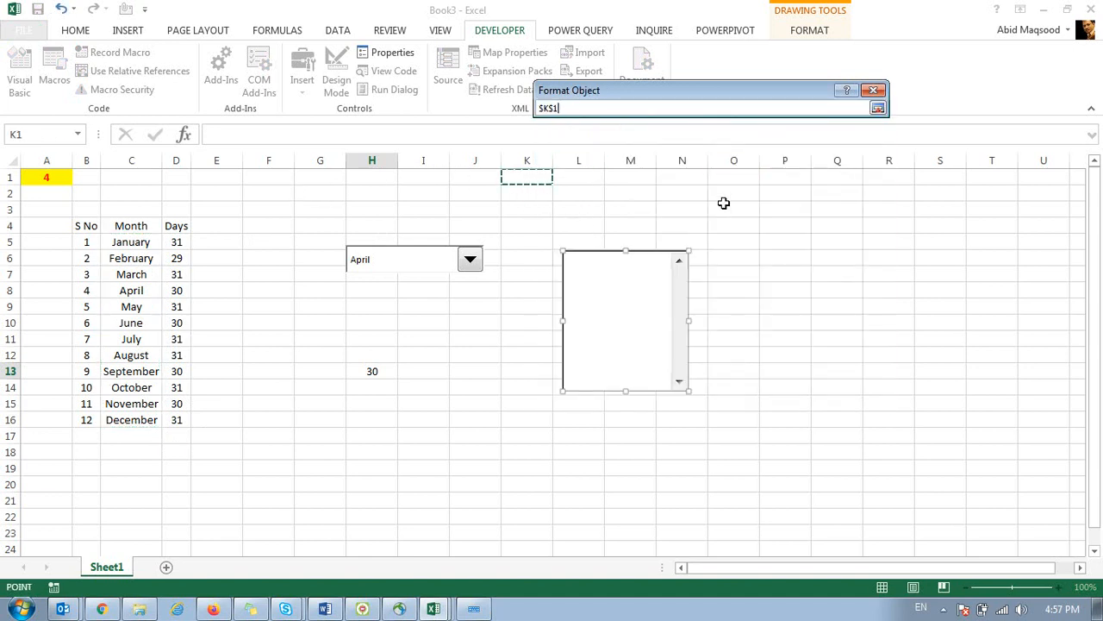
click(877, 108)
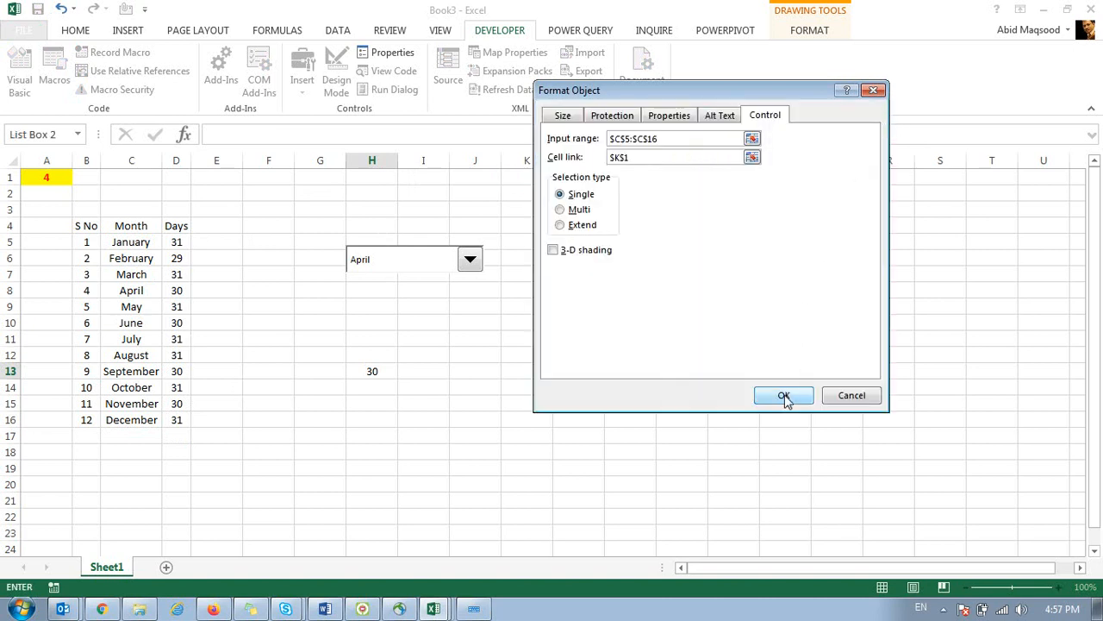
click(784, 395)
click(528, 176)
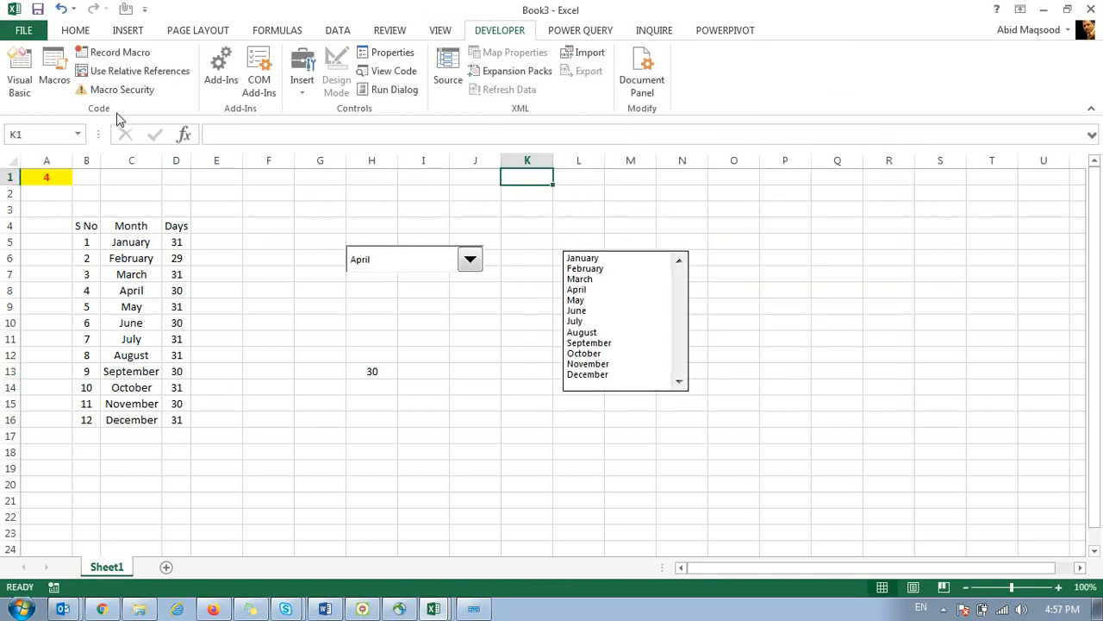
click(78, 33)
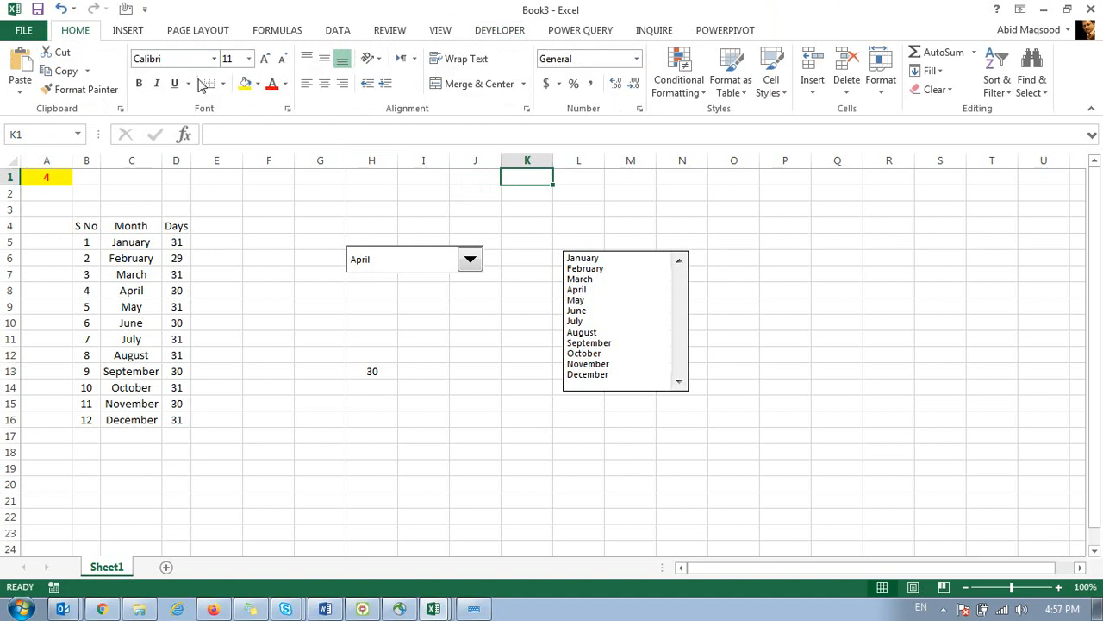
Fill K1 yellow and make the list box slightly shorter.
click(245, 83)
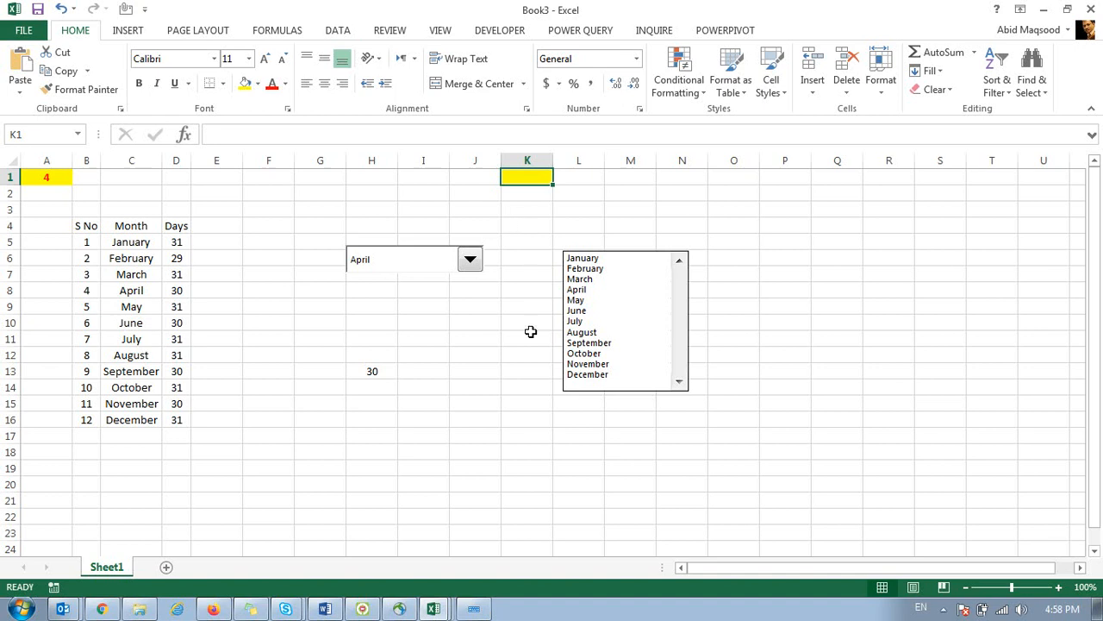
right_click(642, 372)
key(Escape)
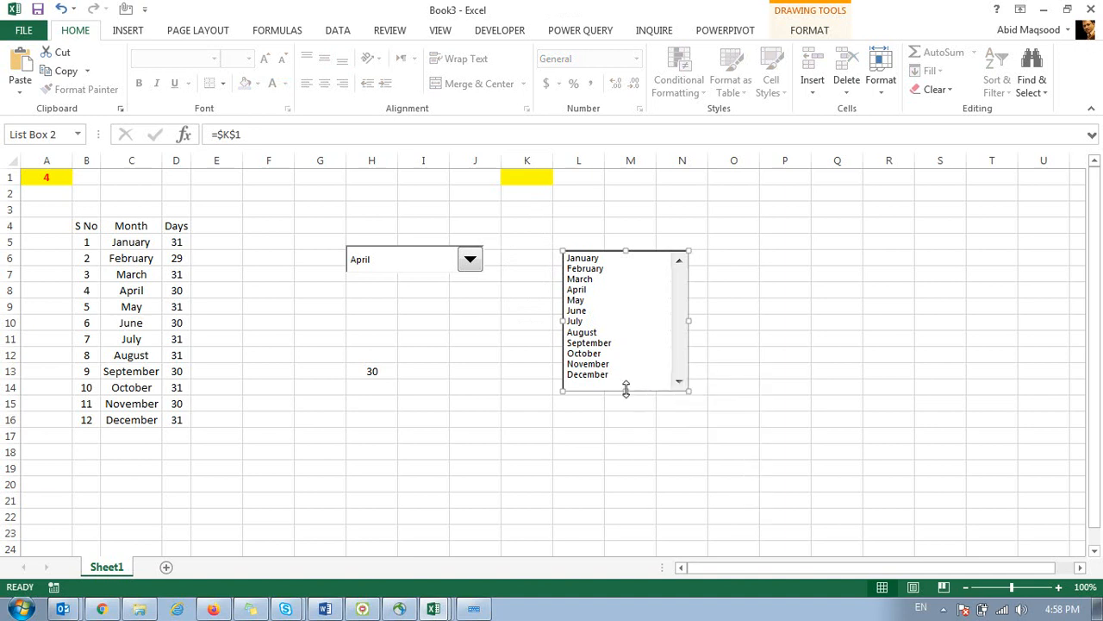
drag(626, 389, 624, 384)
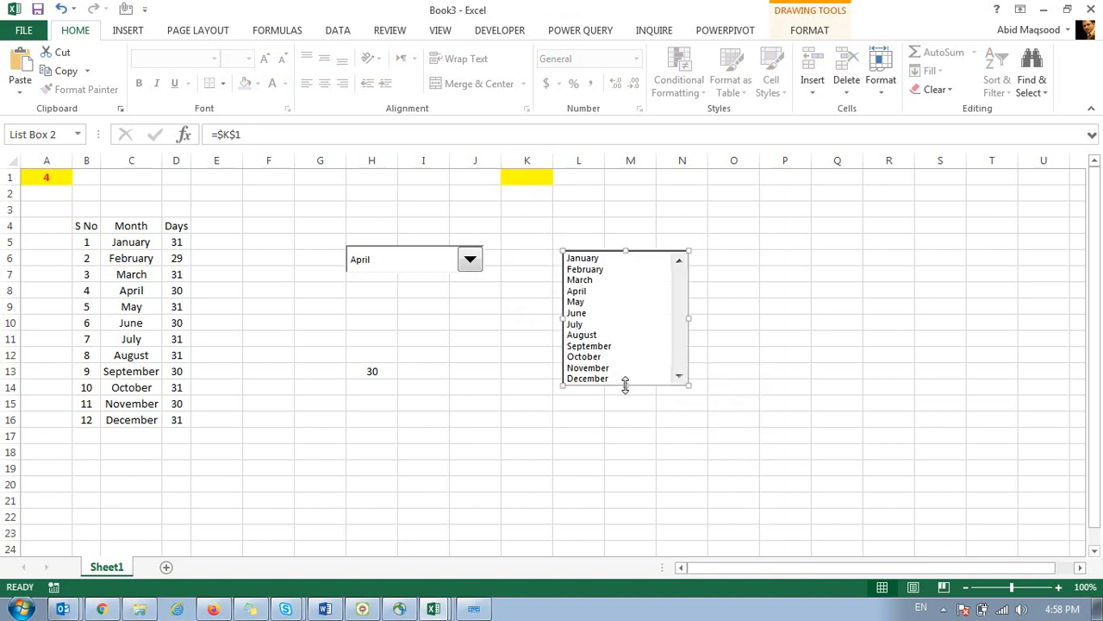
click(599, 211)
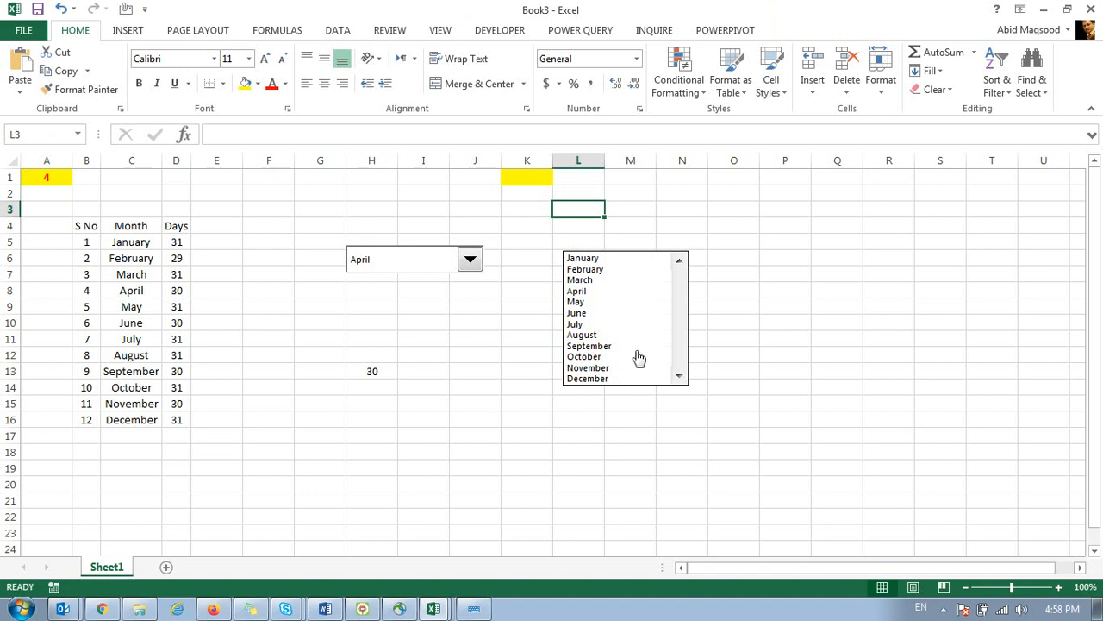
Resize the list box, first shorter, then taller to show more months.
right_click(619, 331)
click(626, 382)
drag(625, 382, 619, 326)
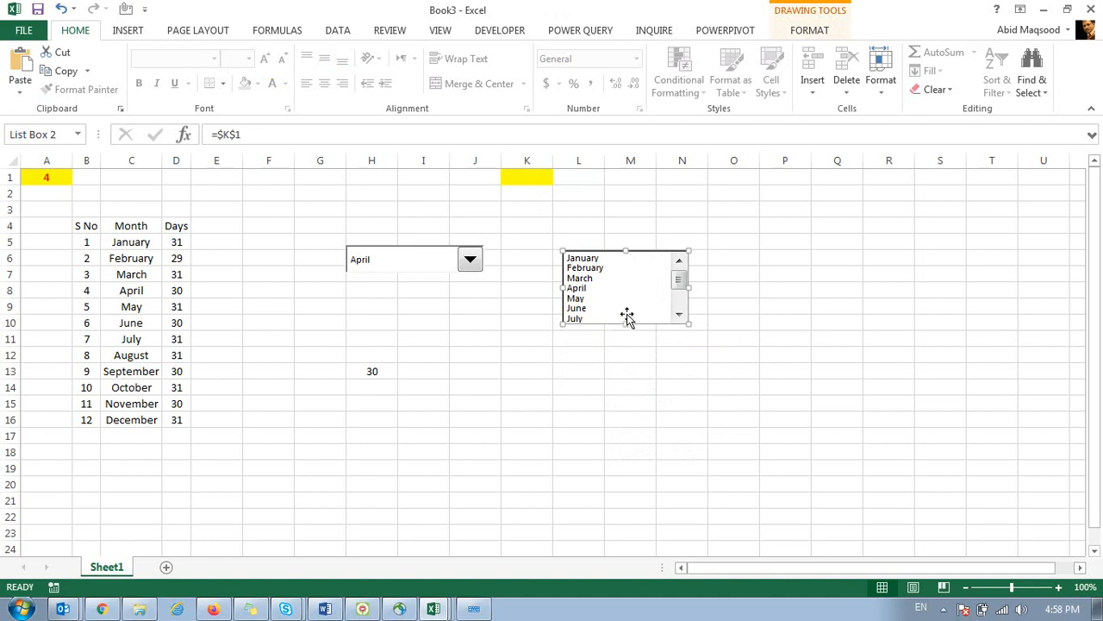
click(729, 258)
mouse_move(679, 281)
mouse_down()
mouse_move(680, 309)
mouse_move(681, 274)
mouse_up()
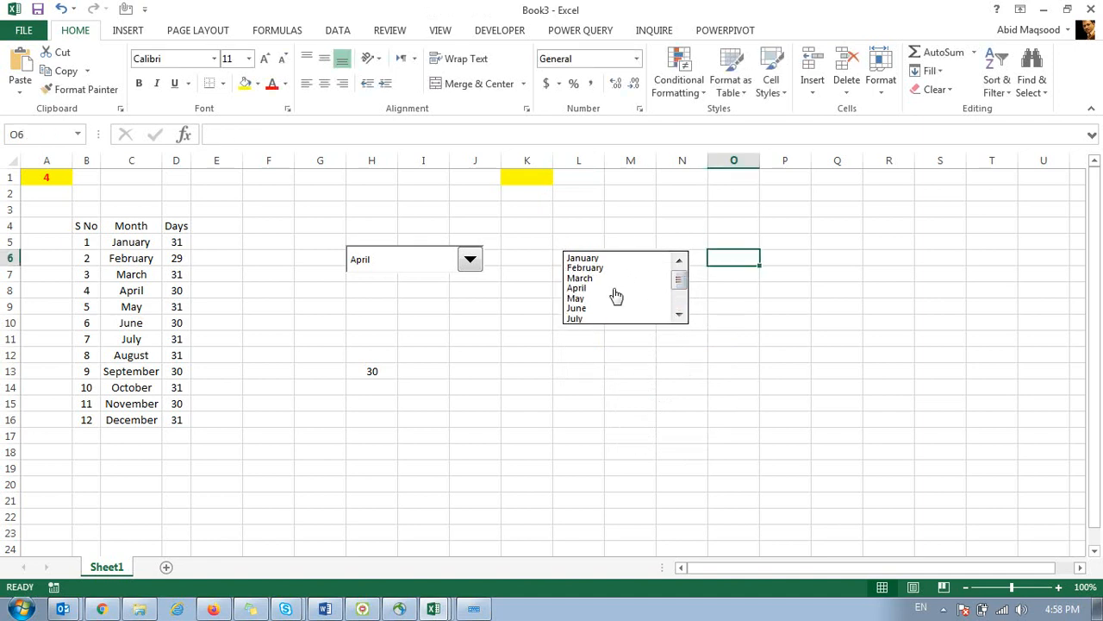
right_click(602, 298)
key(Escape)
drag(624, 323, 627, 392)
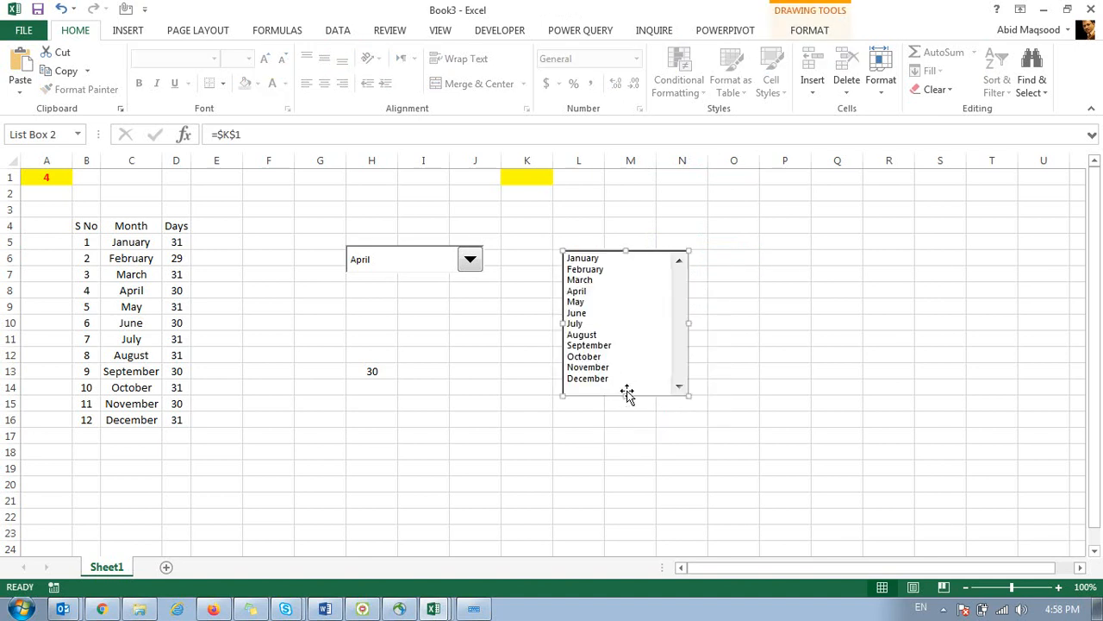
click(779, 272)
Choose April in the list box and centre the resulting 4 in K1.
click(593, 292)
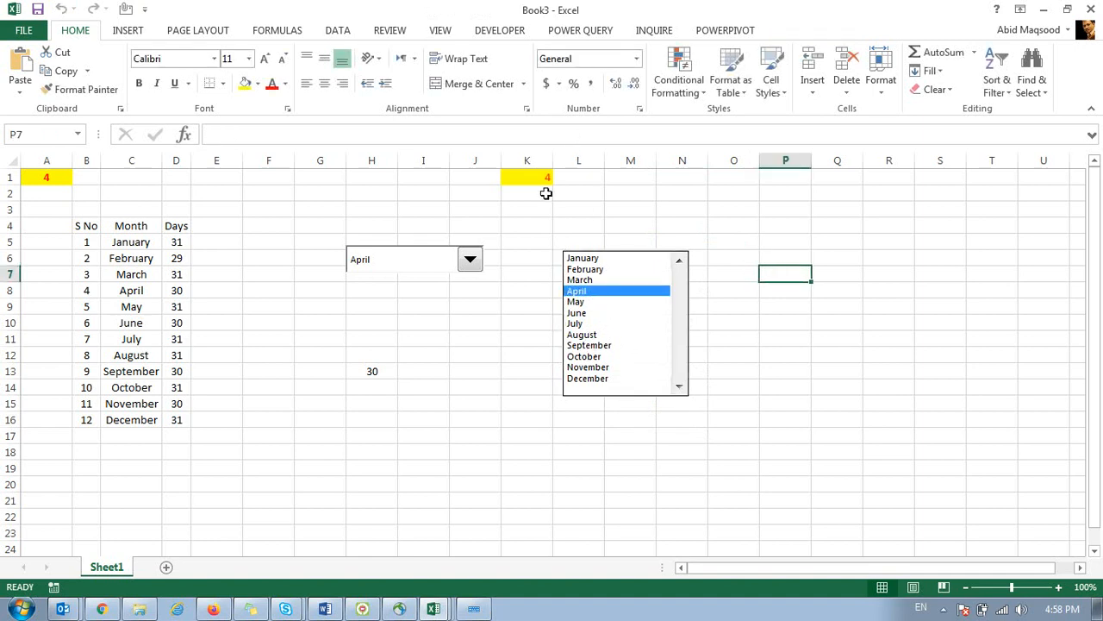
click(324, 58)
click(324, 83)
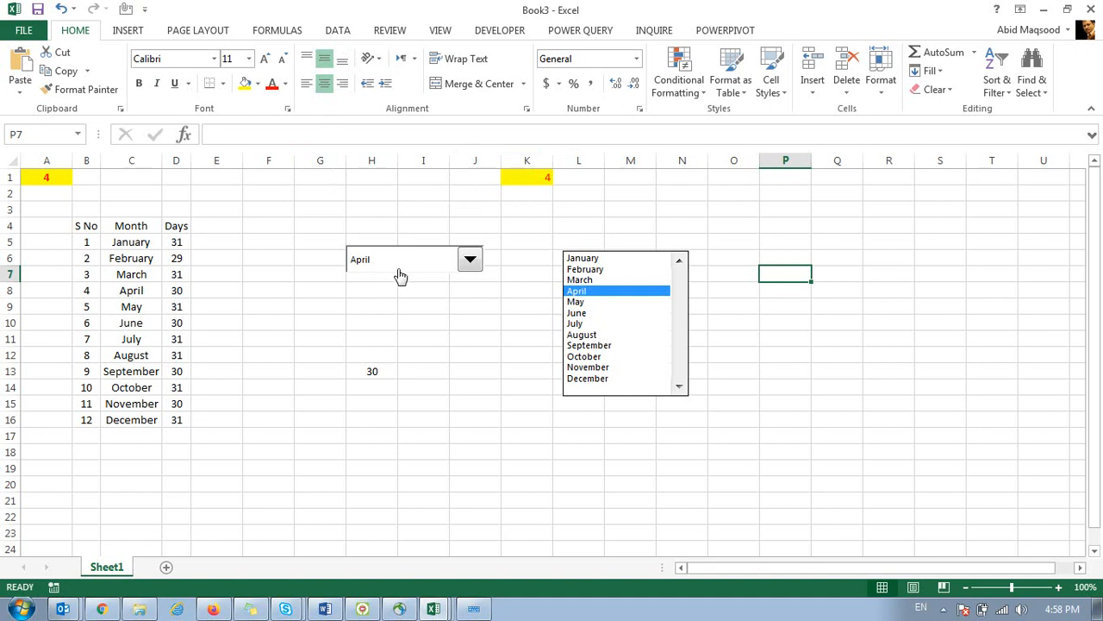
click(515, 180)
click(325, 85)
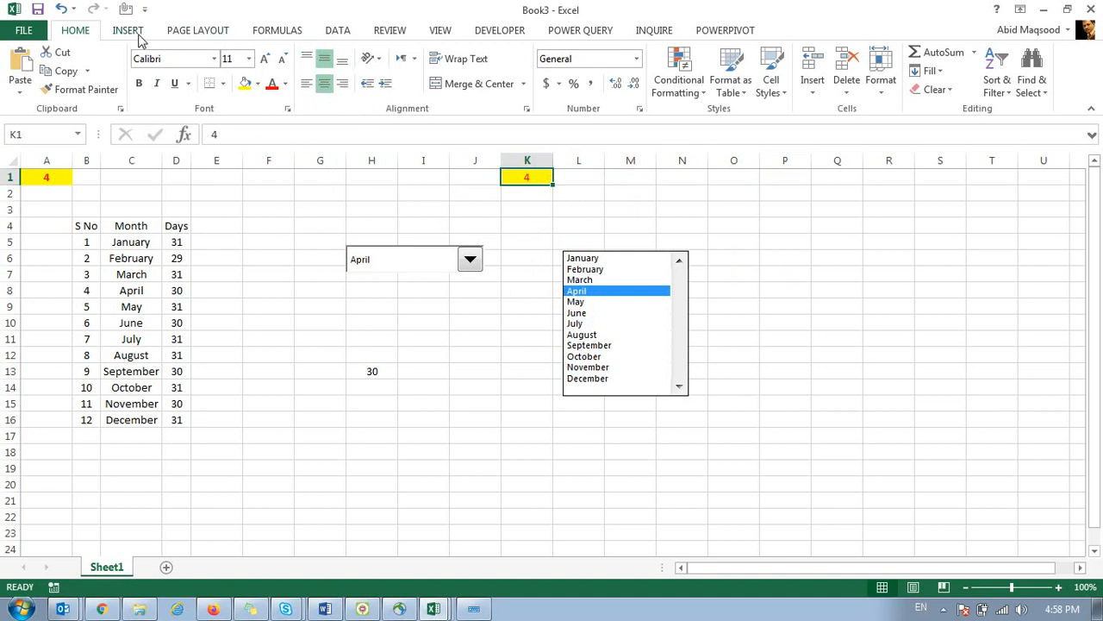
Place a form-control option button near P4 and nudge Option Button 3 into position.
click(487, 36)
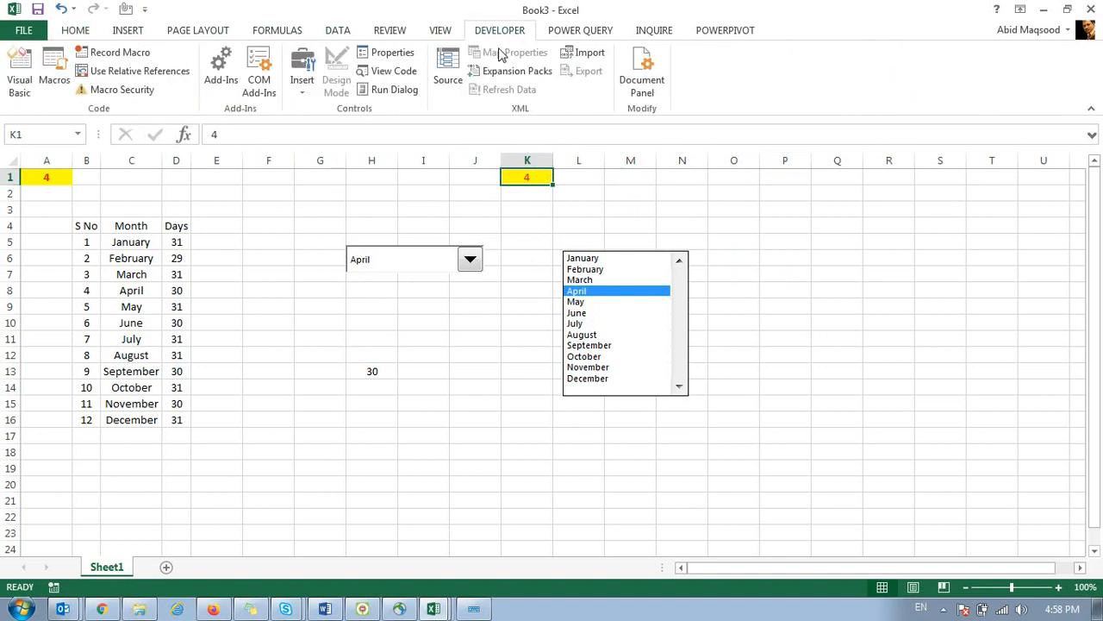
click(308, 89)
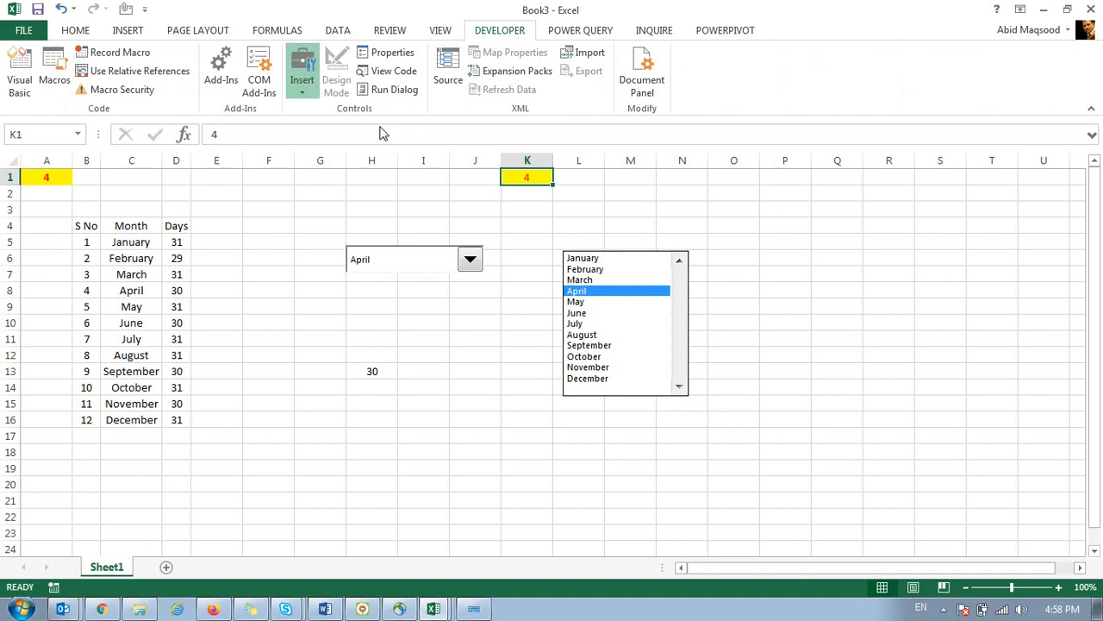
click(812, 241)
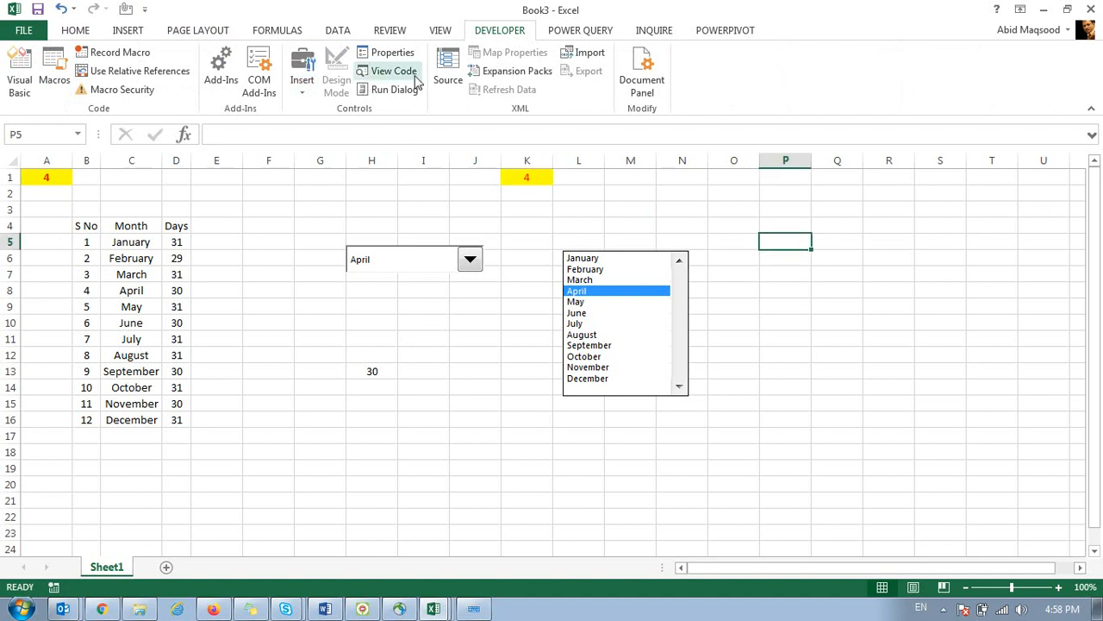
click(374, 129)
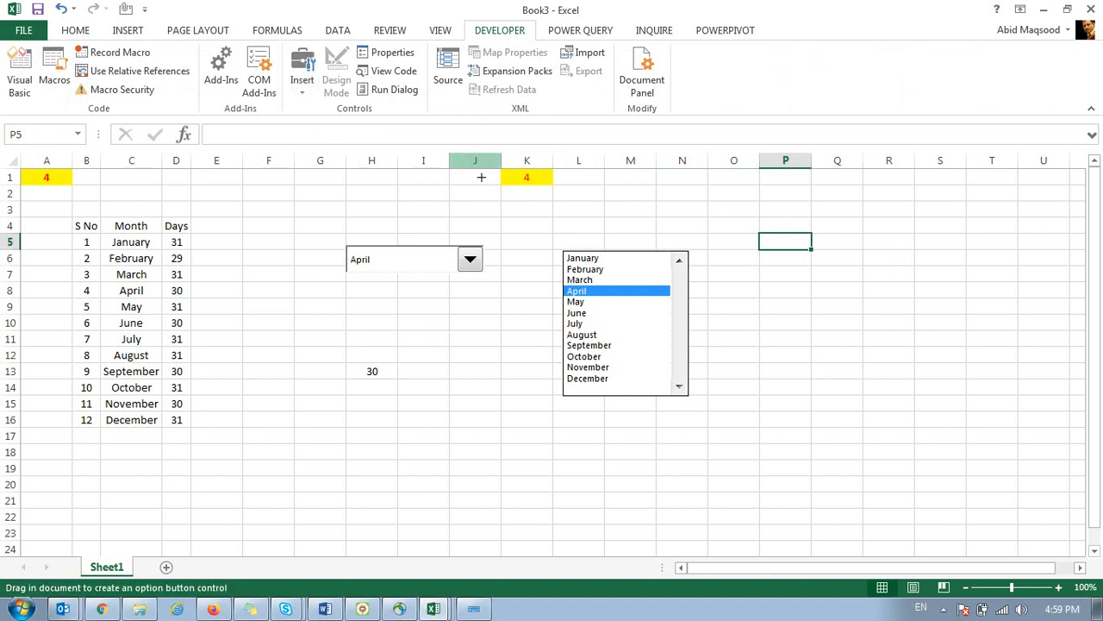
click(746, 222)
drag(770, 223, 785, 217)
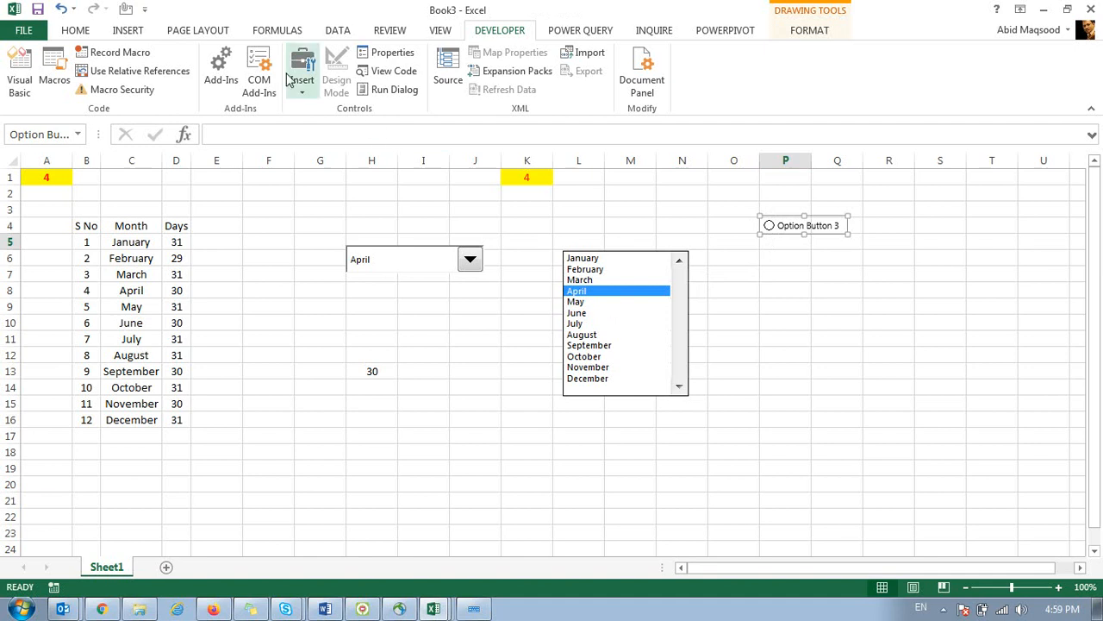
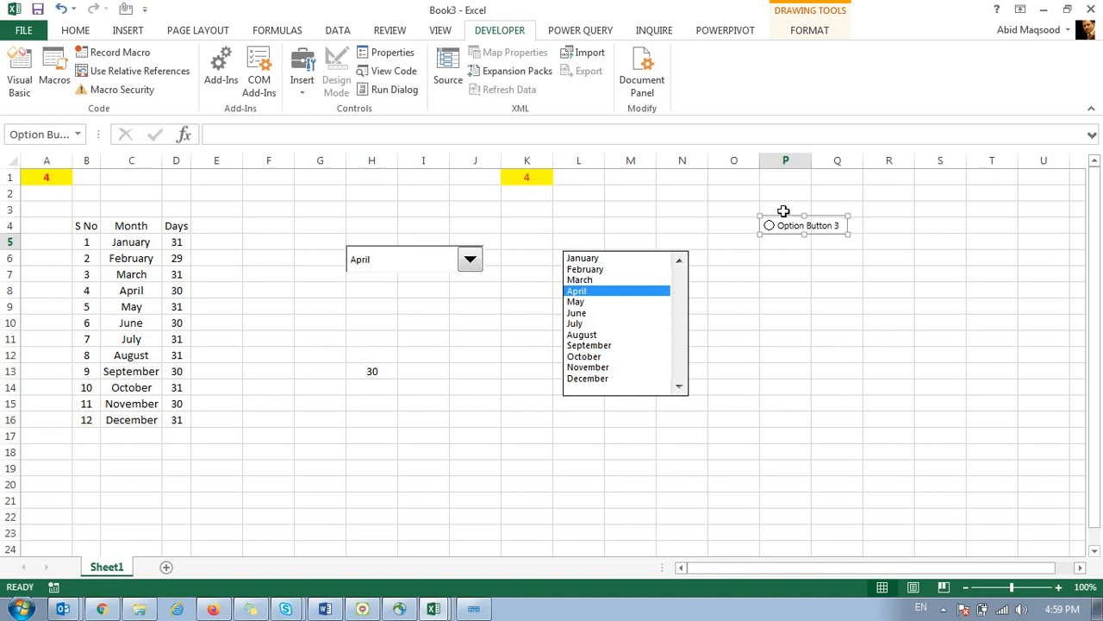
Paste another copy of Option Button 3 and move it up to row 6.
click(788, 288)
key(ctrl+v)
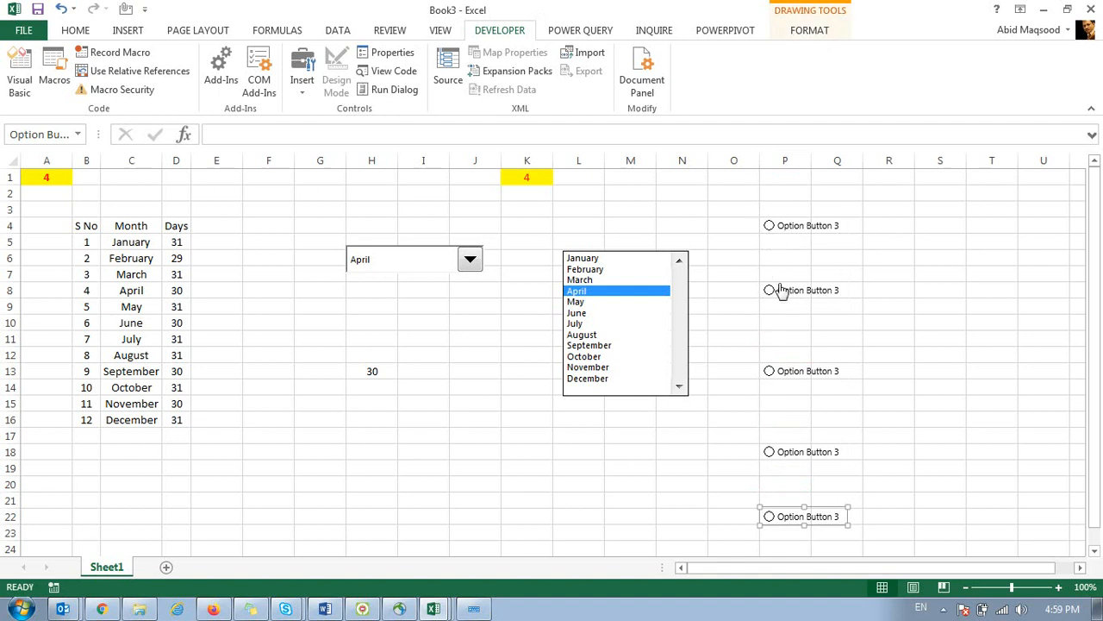
right_click(805, 292)
key(Escape)
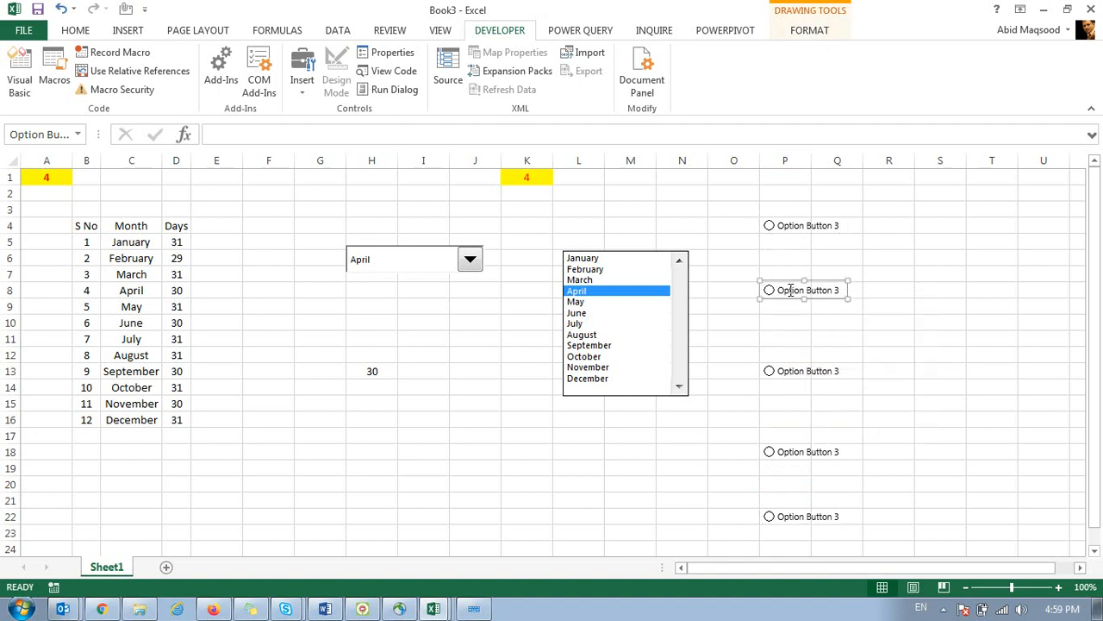
drag(787, 284, 786, 242)
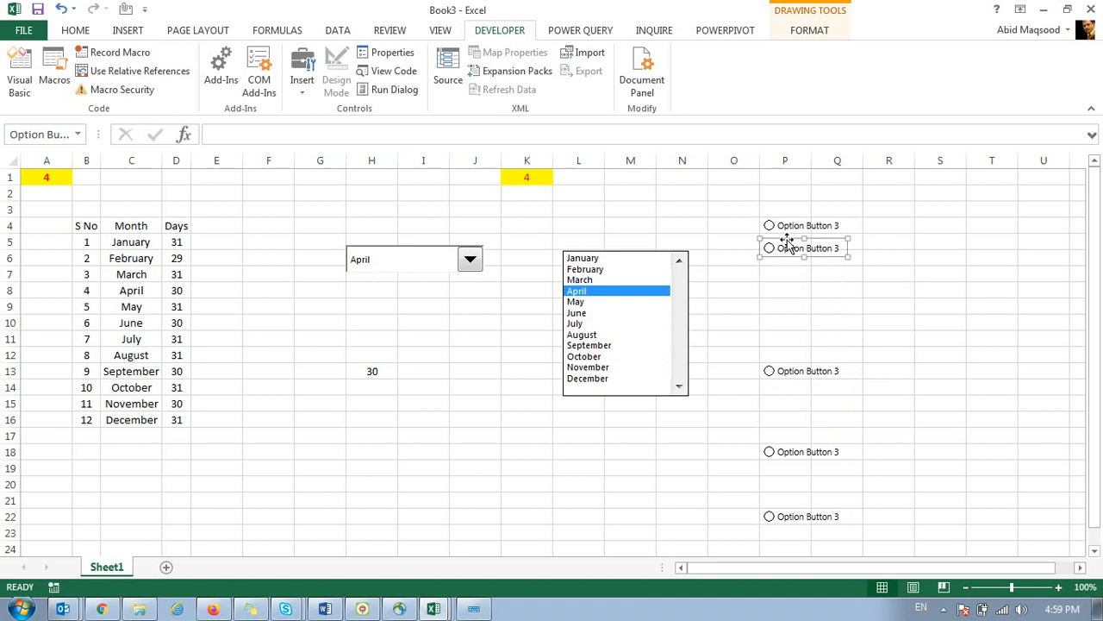
Move the lower option button copies up into rows 7, 8 and 12.
right_click(783, 519)
key(Escape)
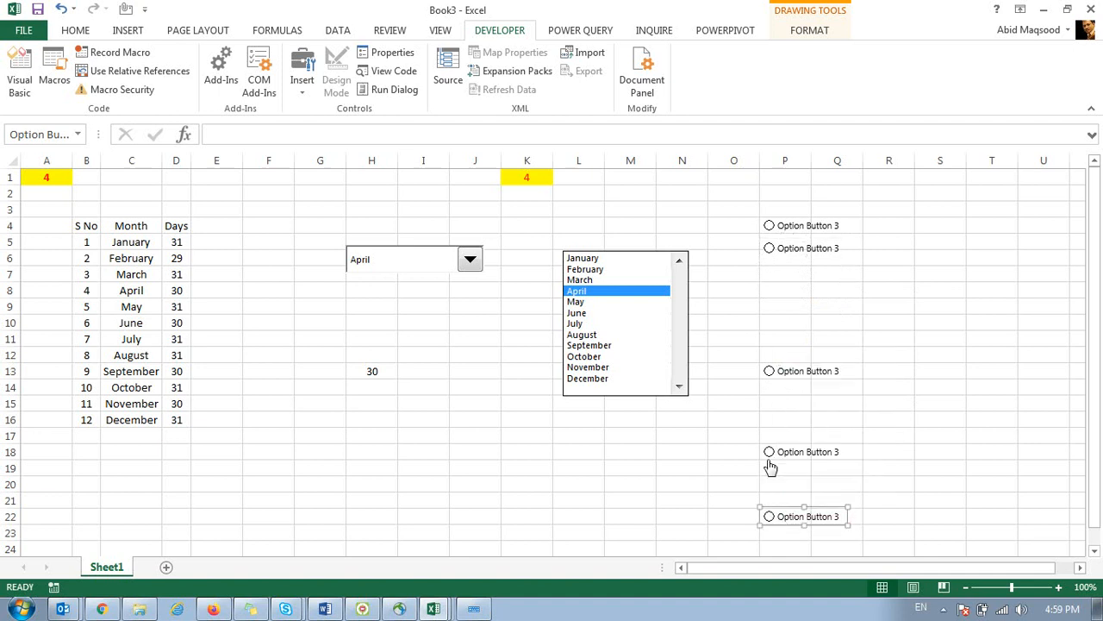
ctrl+click(790, 454)
ctrl+click(793, 370)
drag(792, 372, 792, 271)
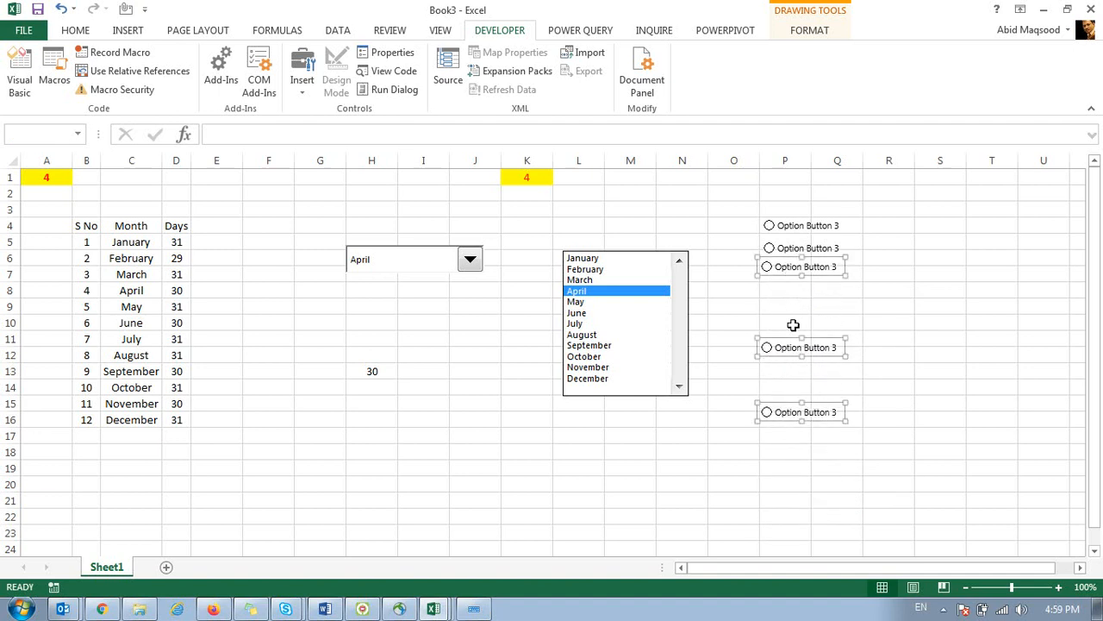
ctrl+click(791, 271)
drag(791, 353, 790, 295)
ctrl+click(791, 295)
click(788, 356)
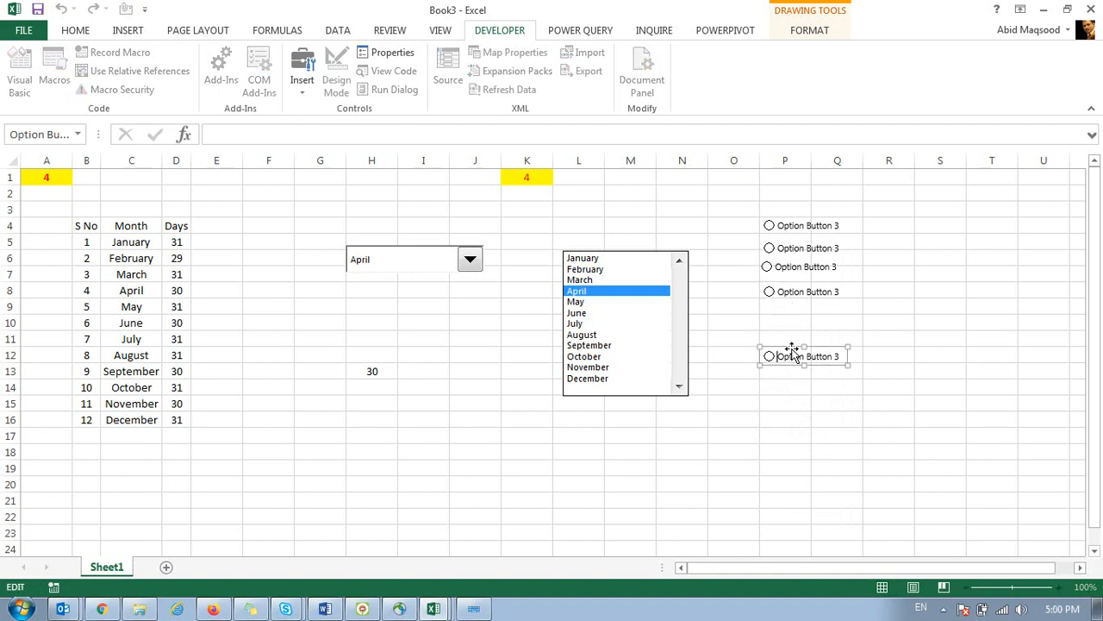
Move the last option button up to row 9 and select all five buttons.
click(786, 320)
click(786, 356)
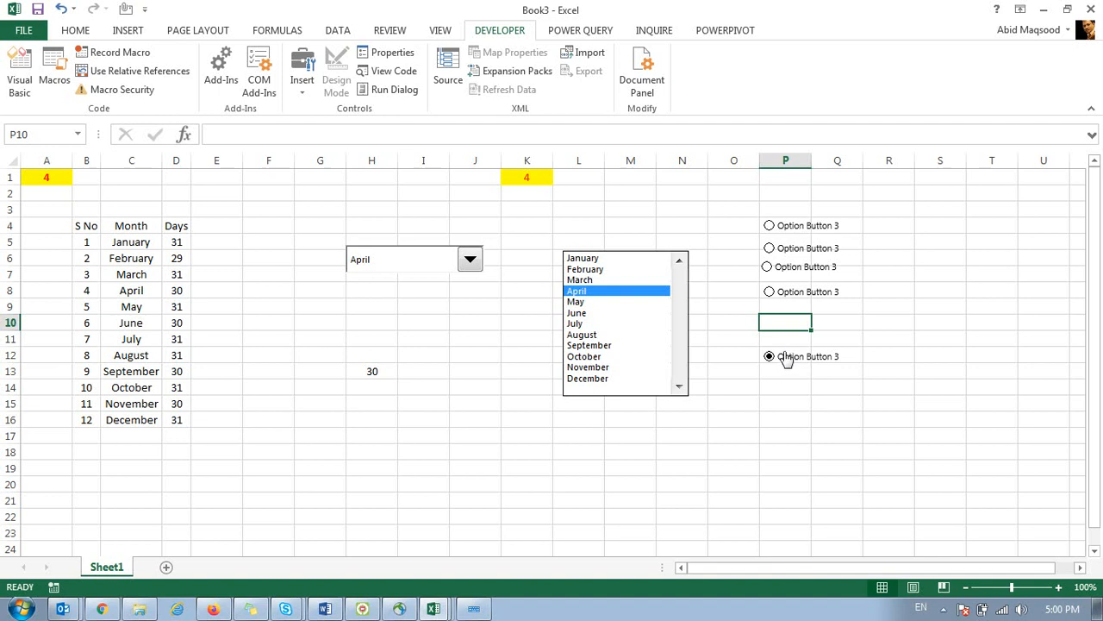
right_click(786, 356)
key(Escape)
drag(784, 355, 782, 308)
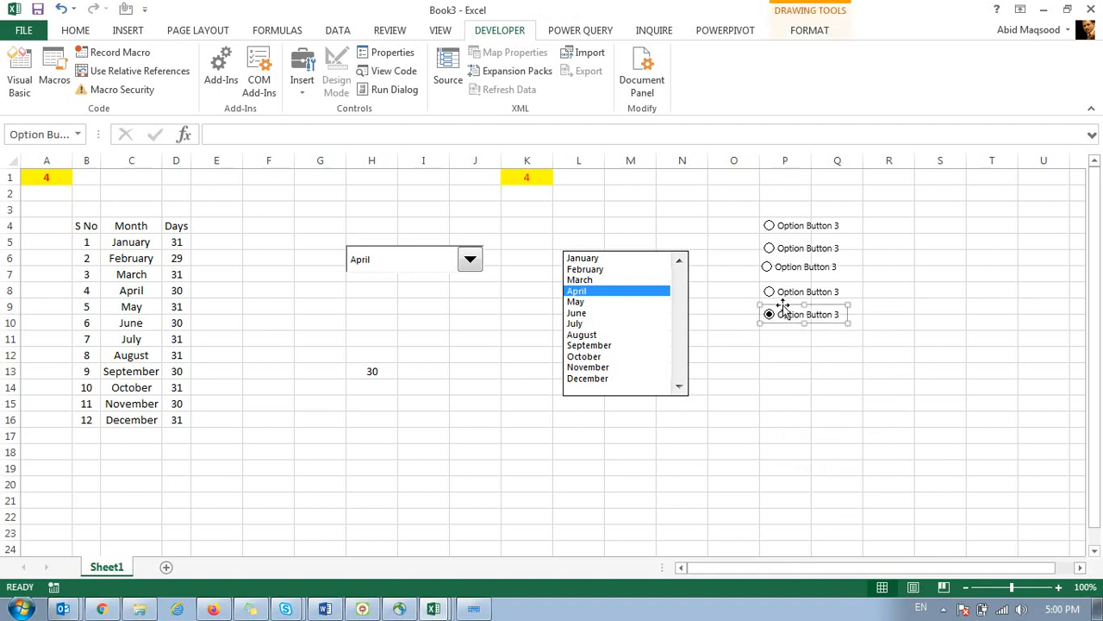
ctrl+click(785, 295)
ctrl+click(786, 269)
ctrl+click(786, 250)
ctrl+click(786, 227)
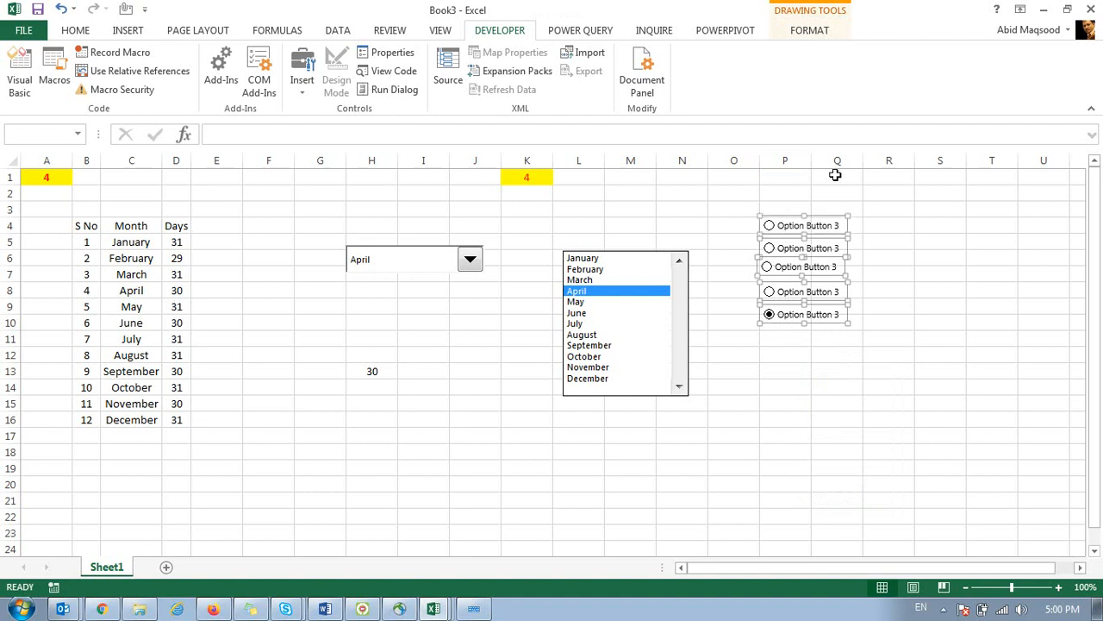
Left-align and evenly space the five buttons, then confirm only one turns on at a time.
click(815, 31)
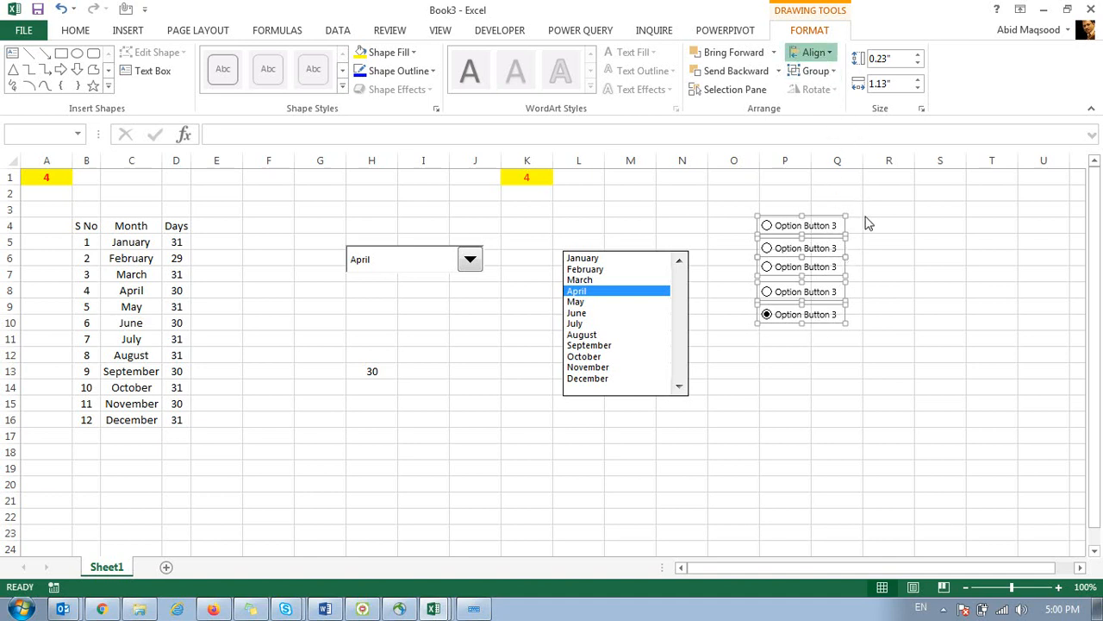
click(836, 369)
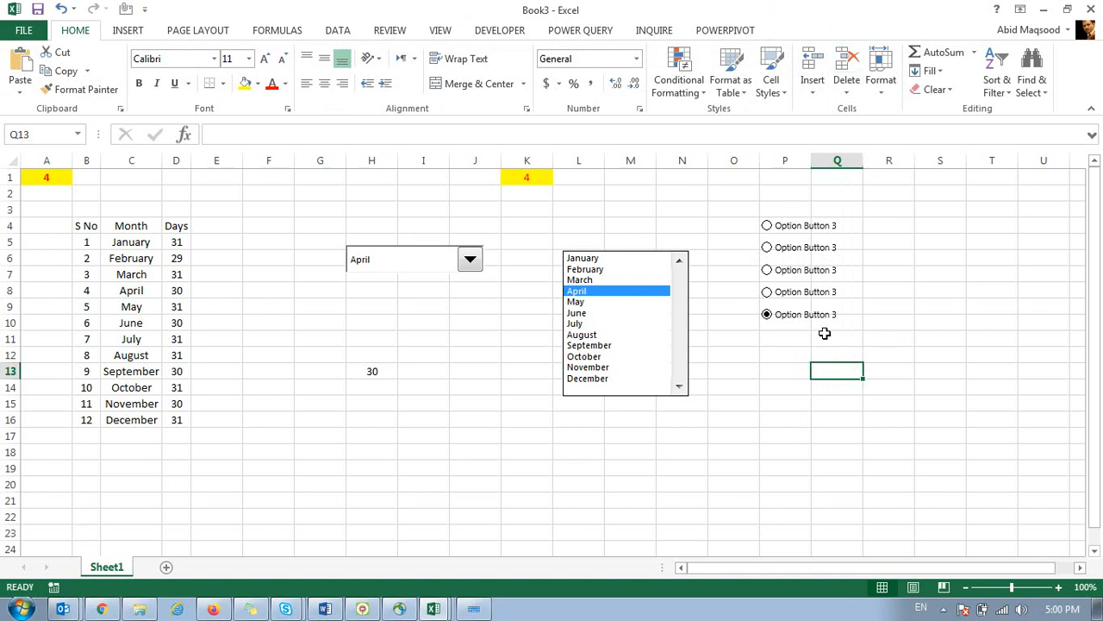
click(766, 225)
click(767, 249)
click(767, 271)
click(767, 293)
click(767, 315)
click(765, 353)
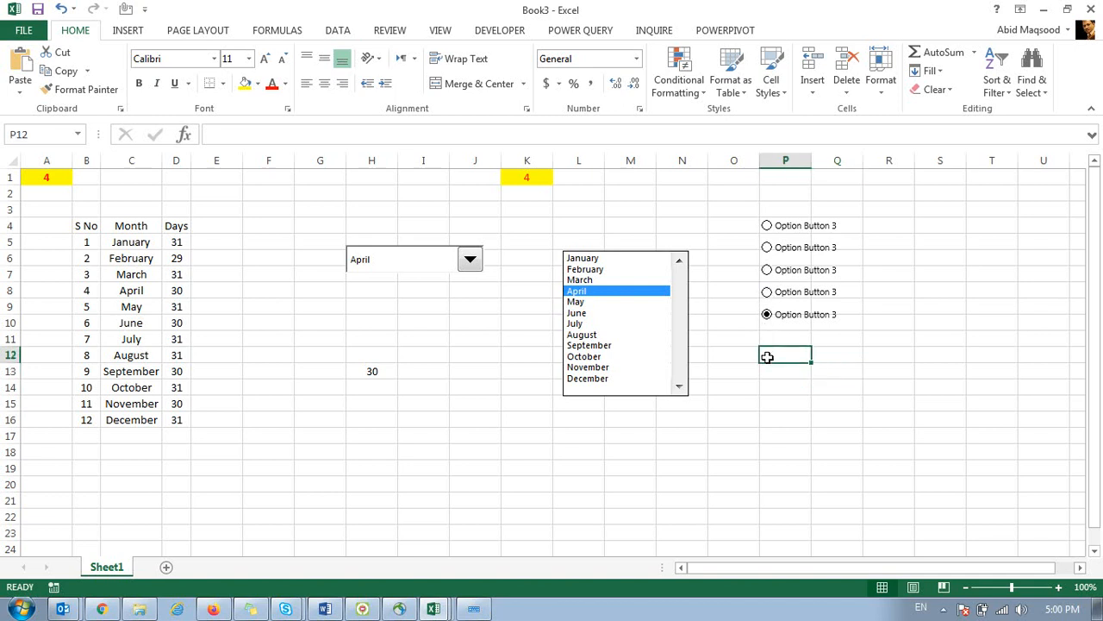
click(766, 293)
click(129, 32)
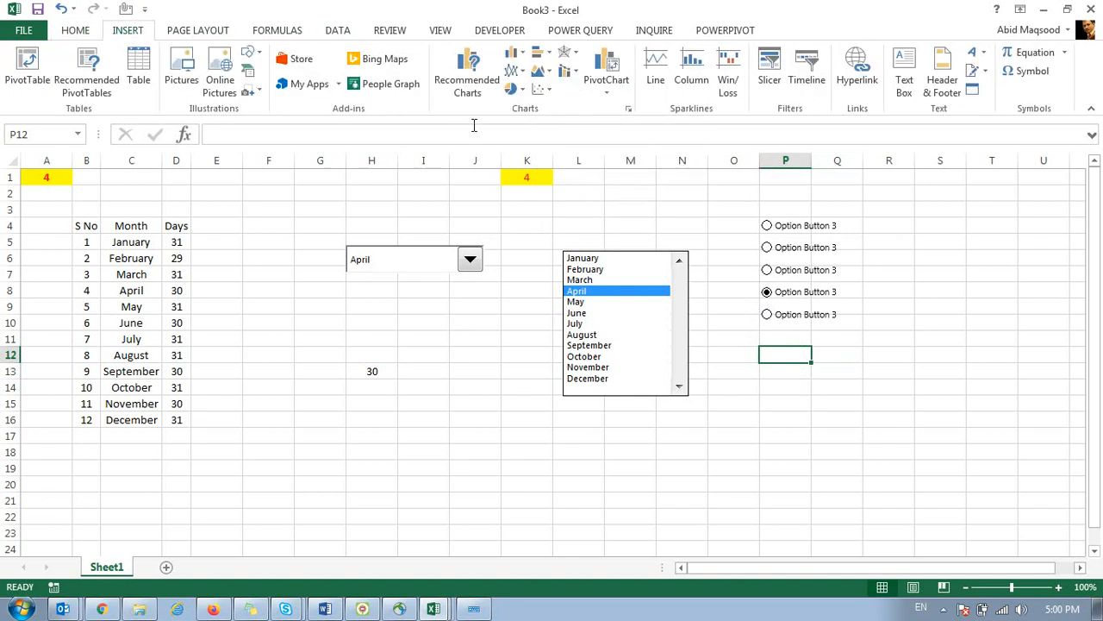
Draw Group Box 8 around the five stacked option buttons.
click(509, 32)
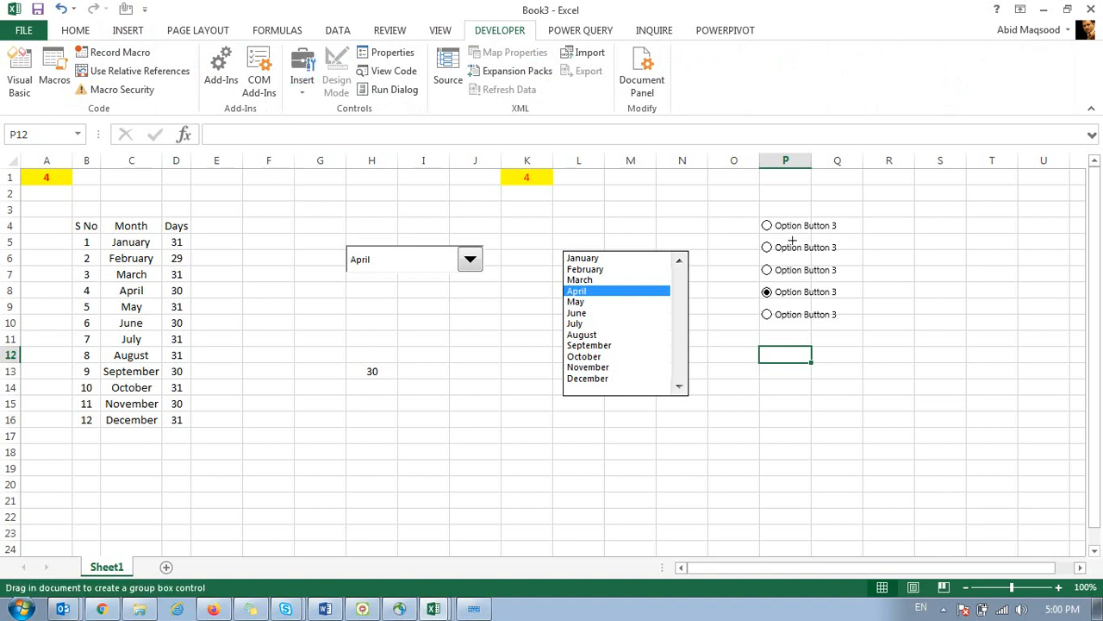
mouse_move(721, 192)
mouse_down()
mouse_move(882, 330)
mouse_move(905, 377)
mouse_up()
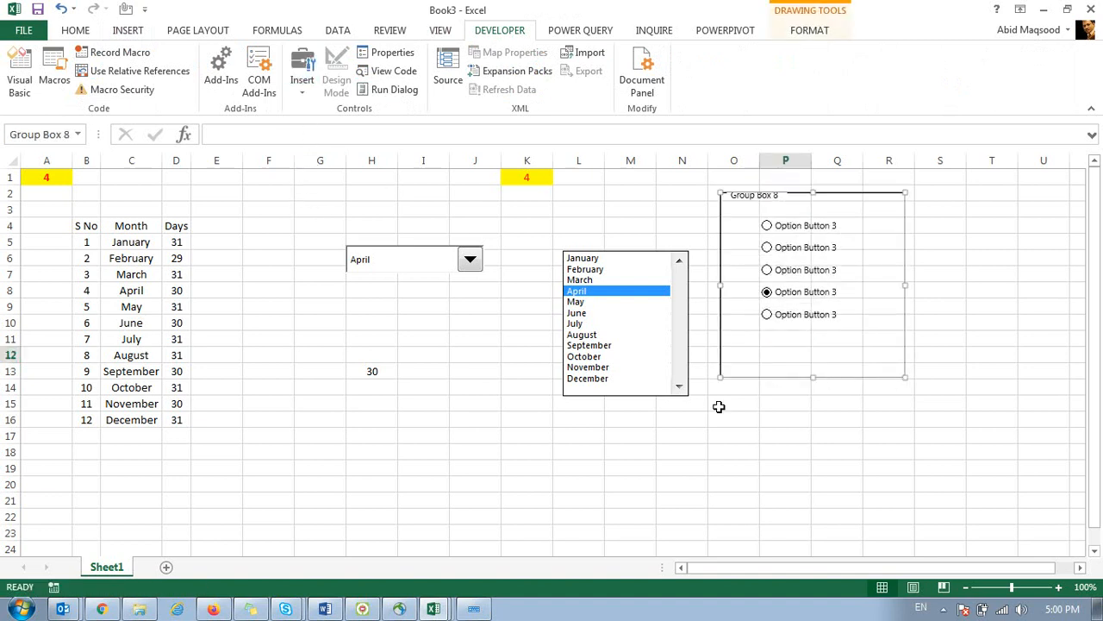
click(586, 448)
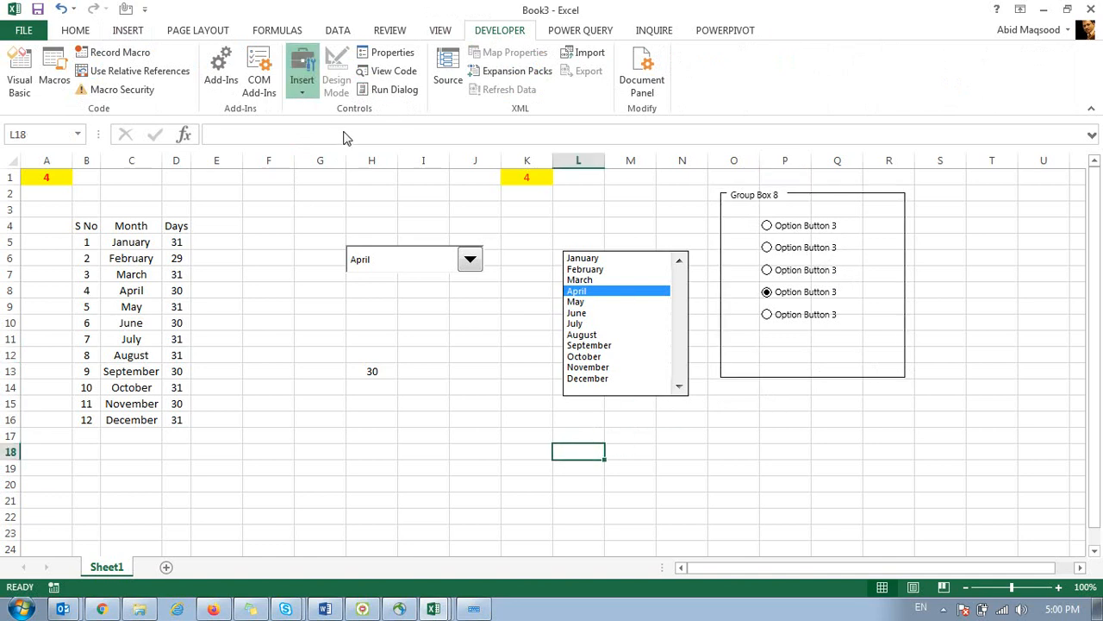
Add a test option button outside the group box, check it, then delete it.
click(512, 404)
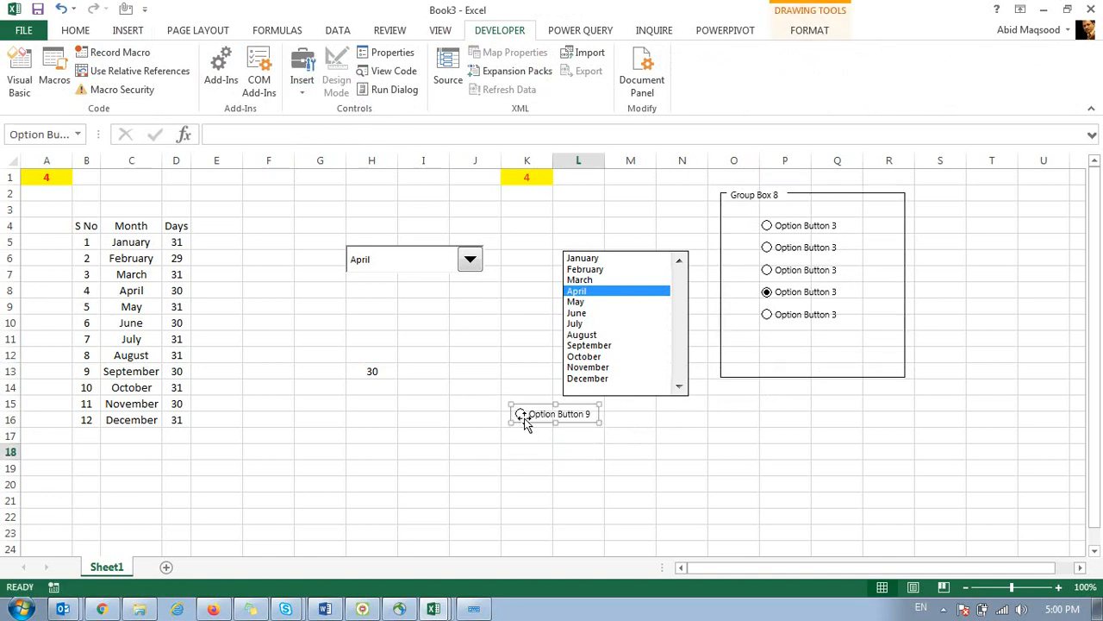
click(564, 485)
click(523, 417)
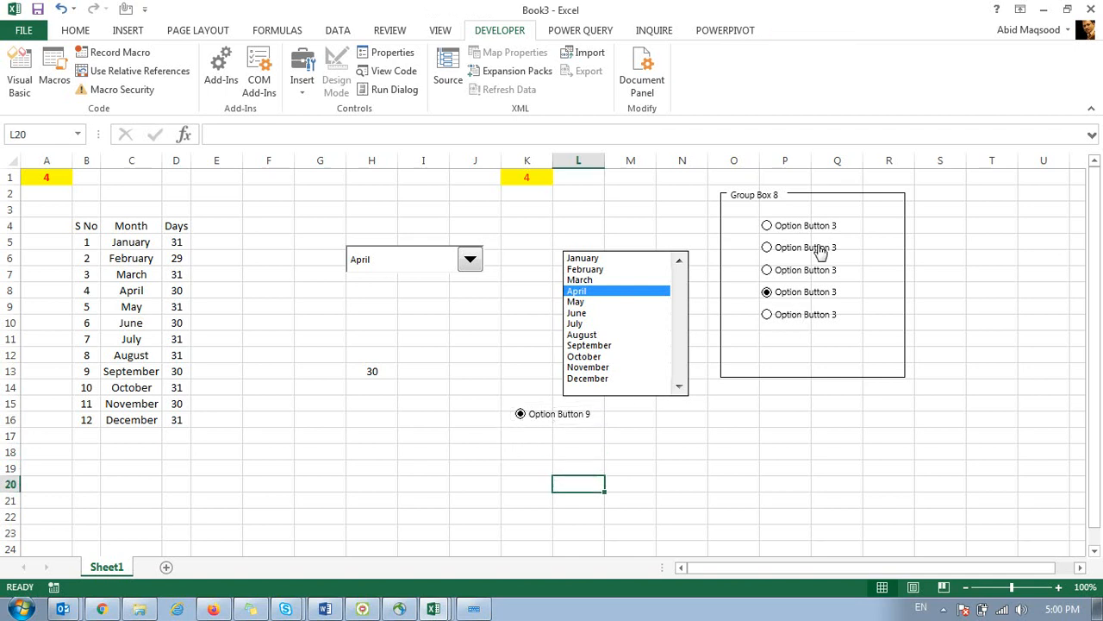
right_click(540, 415)
key(Escape)
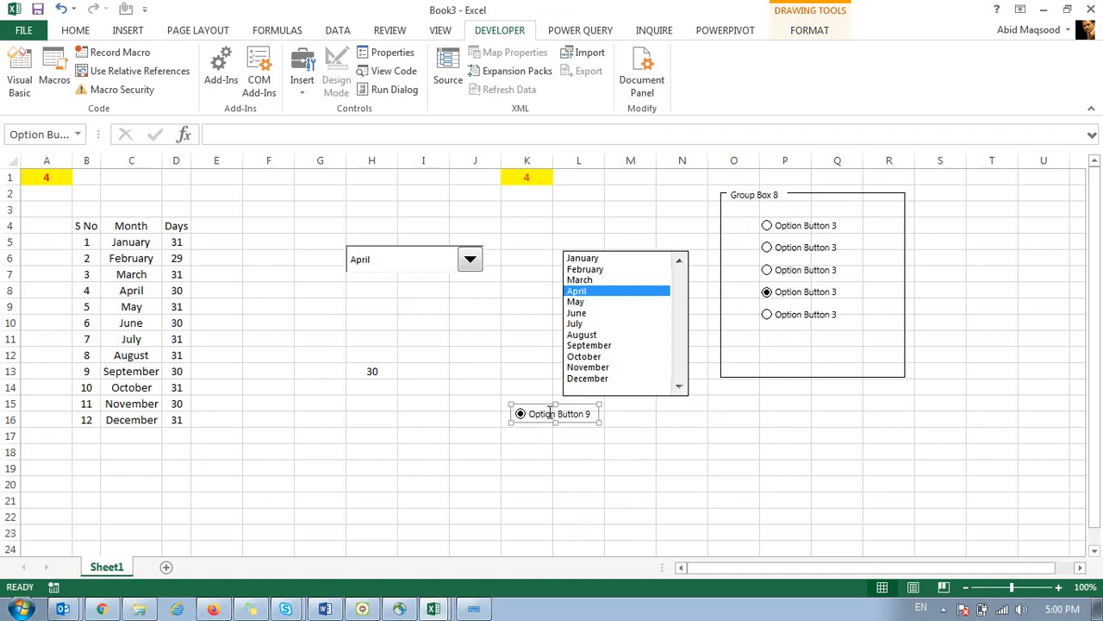
key(Delete)
right_click(780, 228)
key(x)
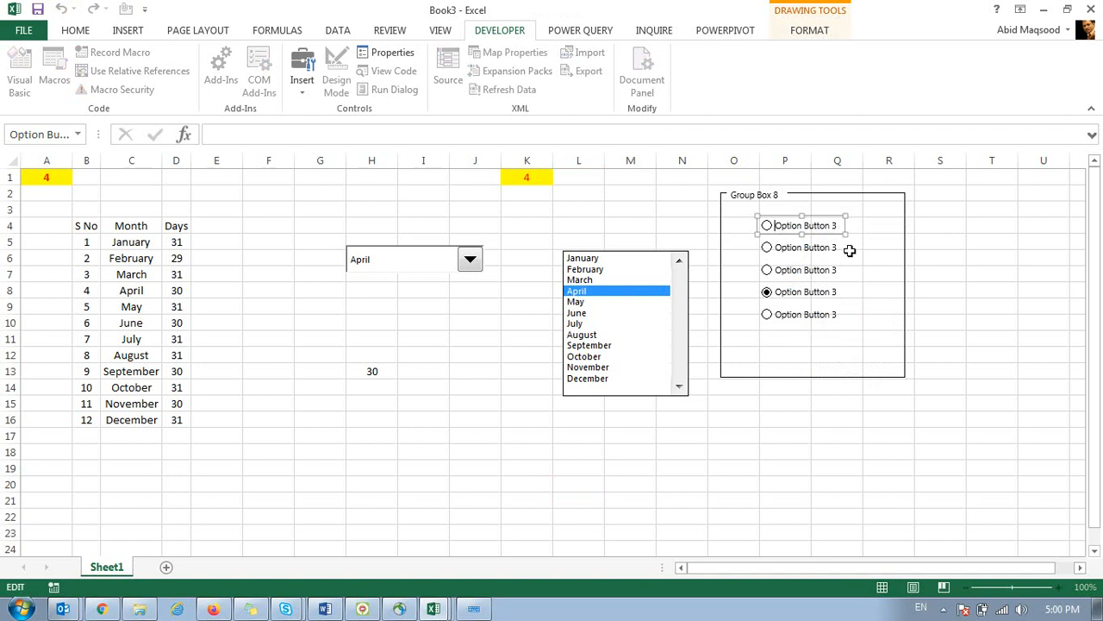
Clear the label text of the first grouped option button.
key(Delete)
key(Delete)
key(Delete)
key(Delete)
key(Delete)
key(Delete)
key(Delete)
key(Delete)
key(Delete)
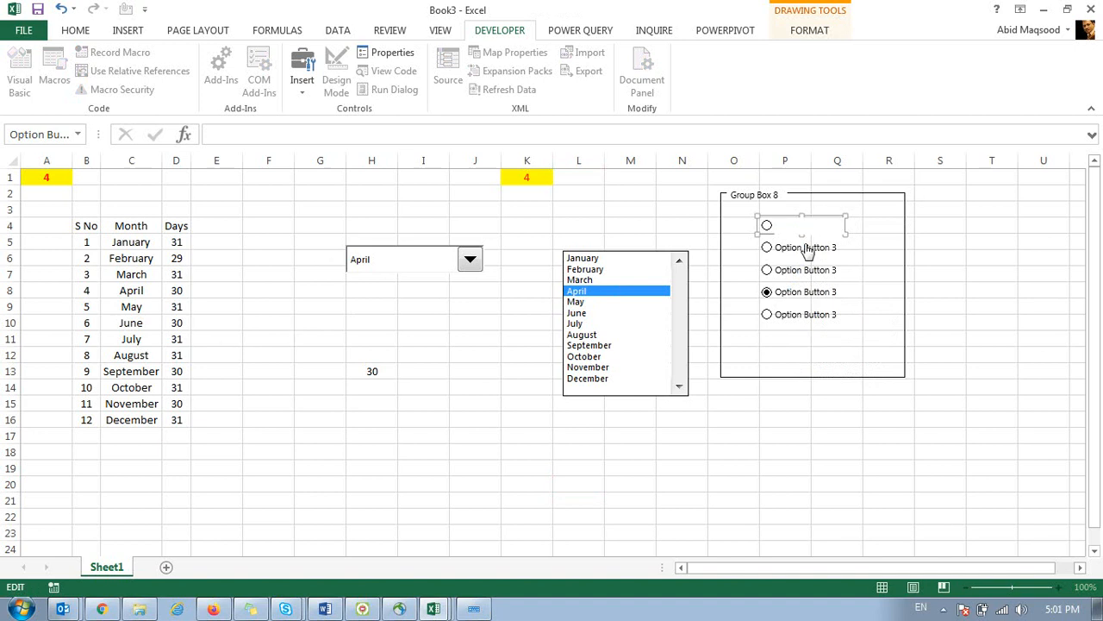
key(Escape)
ctrl+click(771, 222)
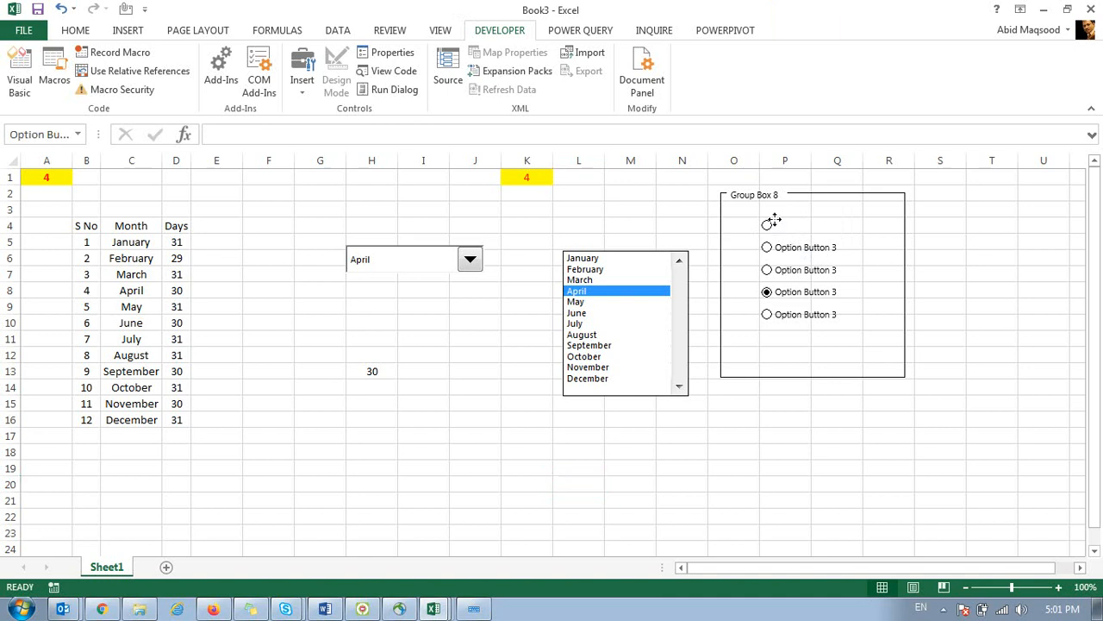
Set the option buttons' cell link to $N$1 in Format Control.
right_click(772, 222)
click(833, 371)
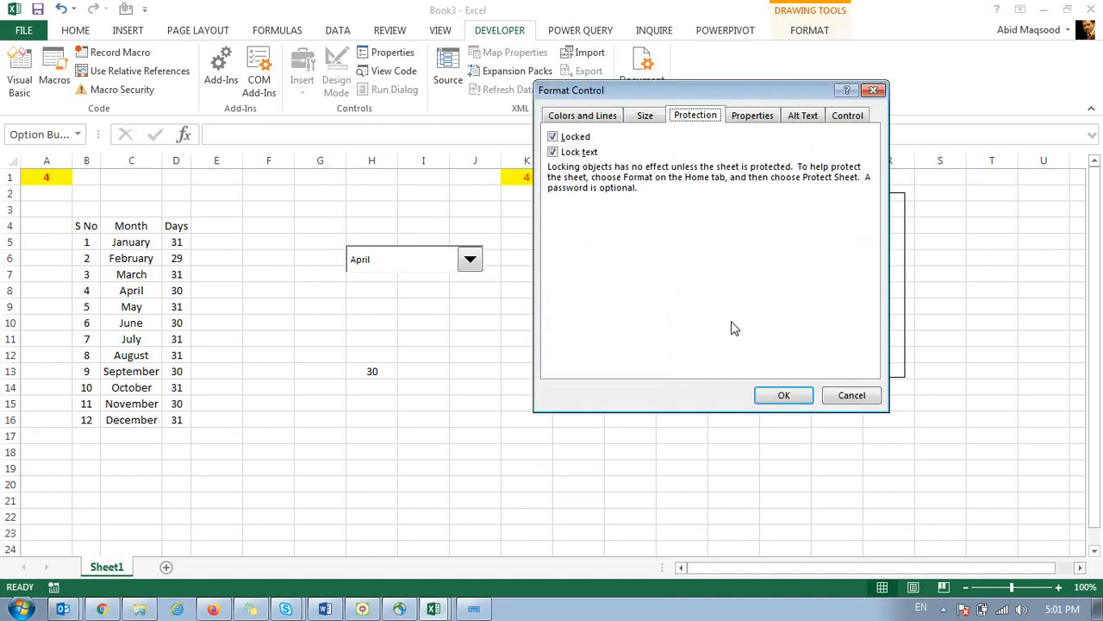
click(836, 120)
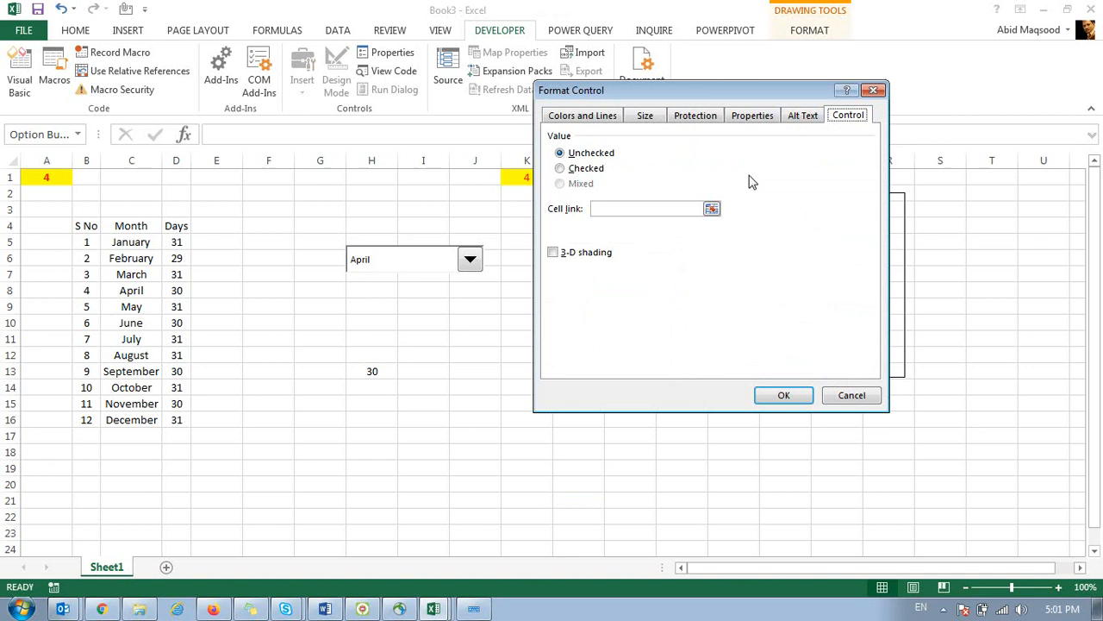
click(711, 209)
click(684, 176)
click(878, 107)
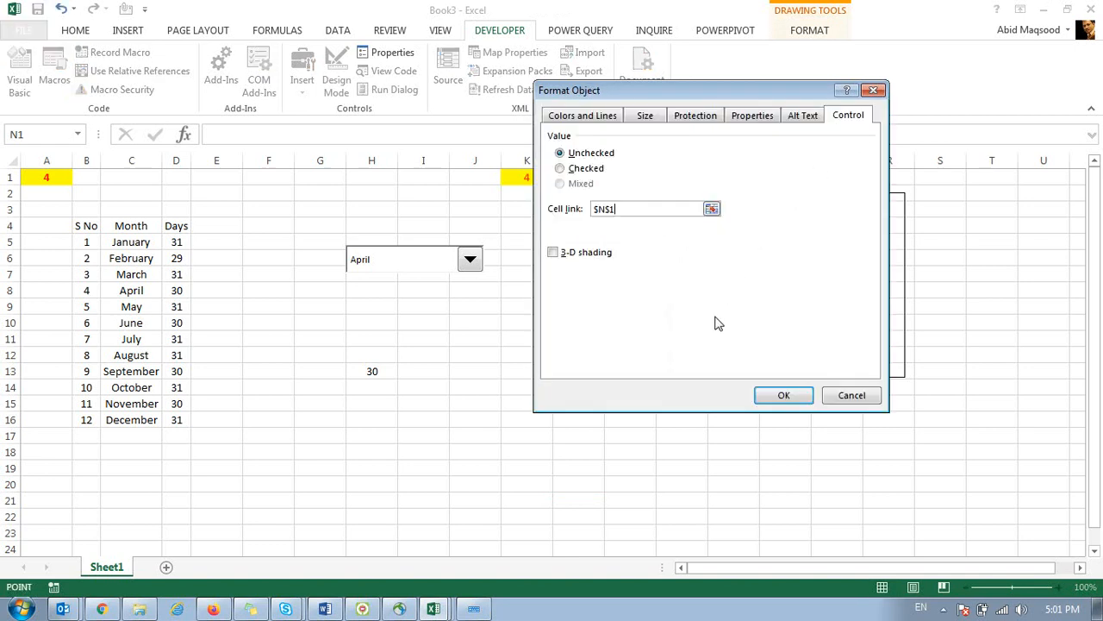
click(781, 396)
click(688, 465)
Test the grouped options, watching N1 change to 2, 4 and 5.
click(766, 225)
click(768, 249)
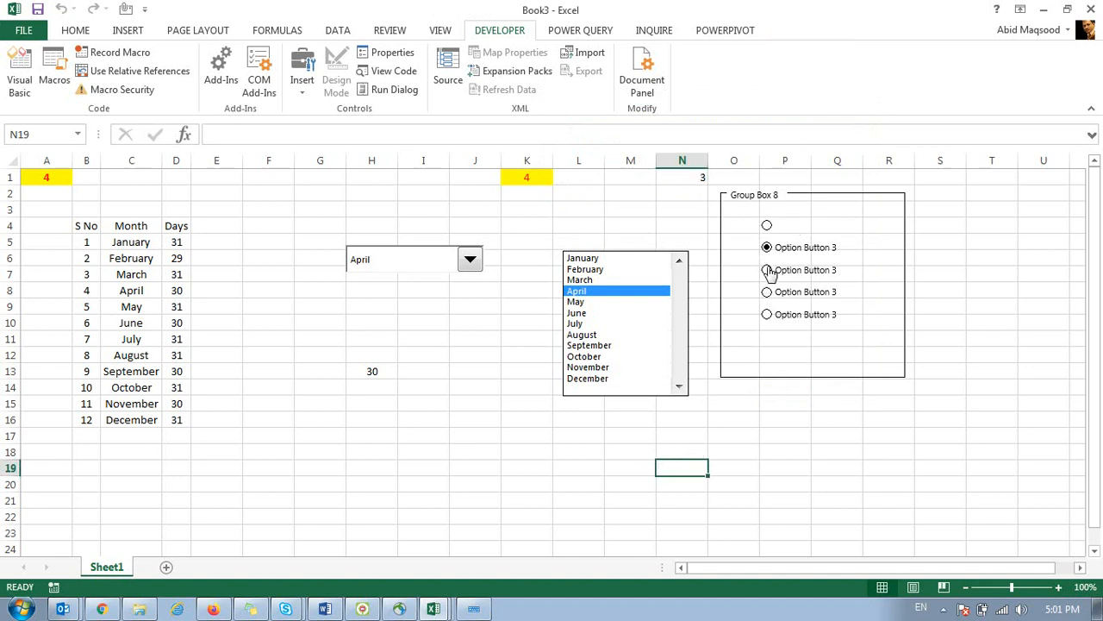
click(769, 303)
click(767, 292)
click(766, 317)
click(766, 370)
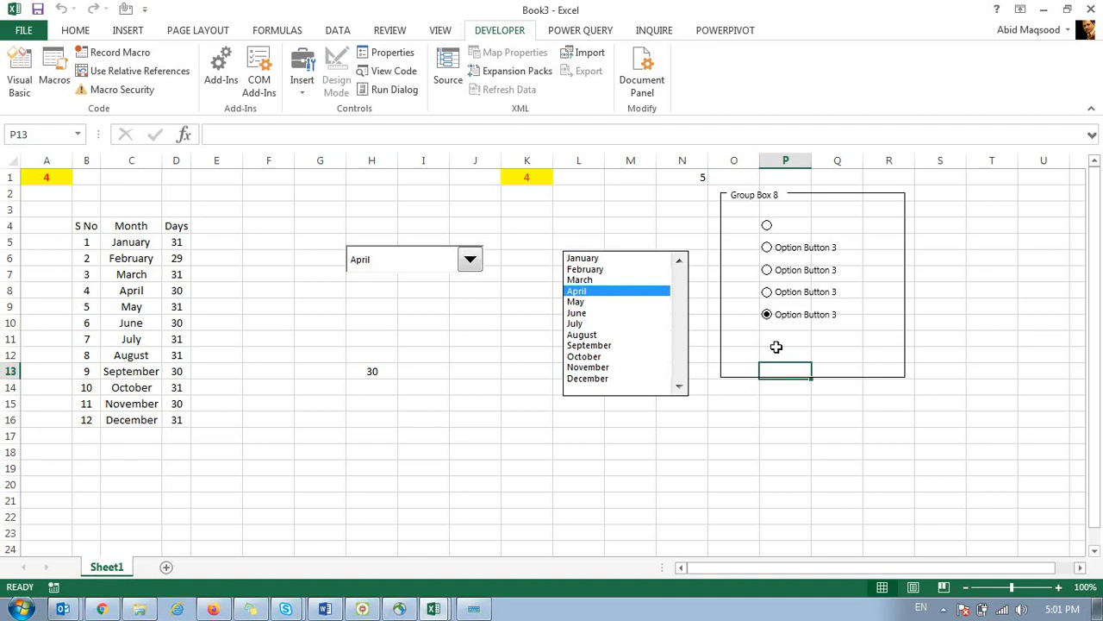
Turn on the first grouped option so N1 reads 1, then pick July so K1 shows 7.
click(767, 225)
click(822, 399)
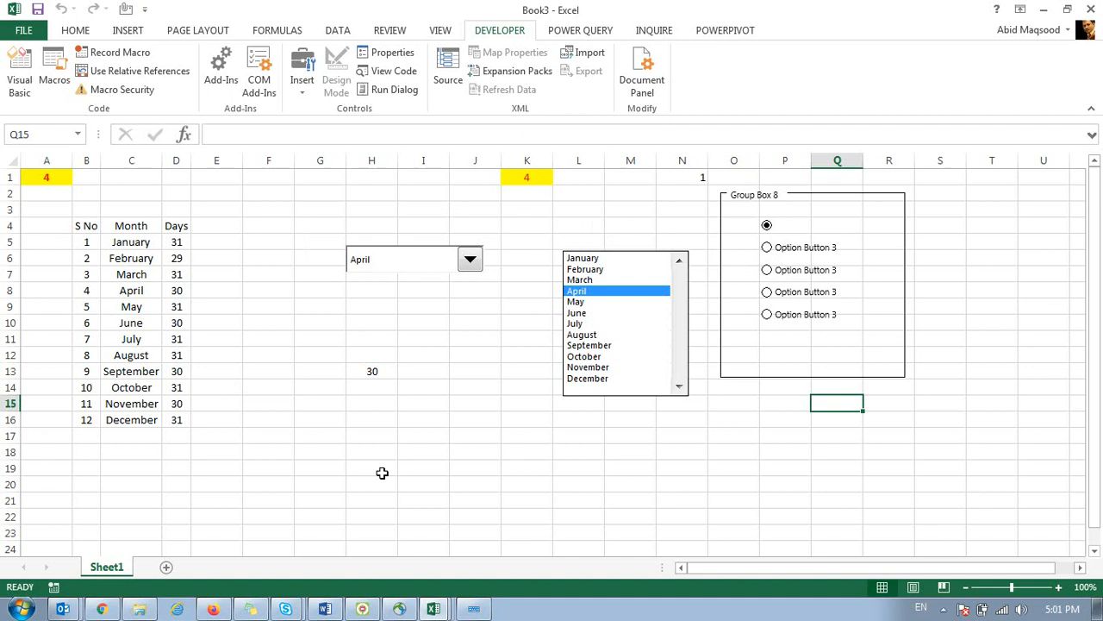
click(603, 323)
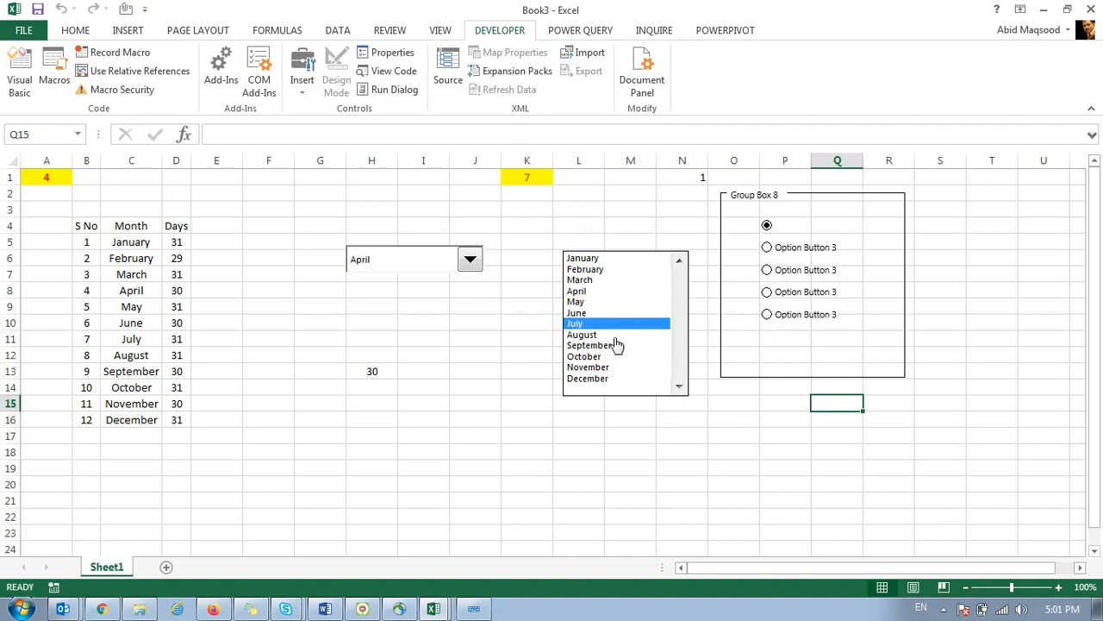
Add a blank Sheet2 to Book3, then go back to Sheet1.
click(166, 566)
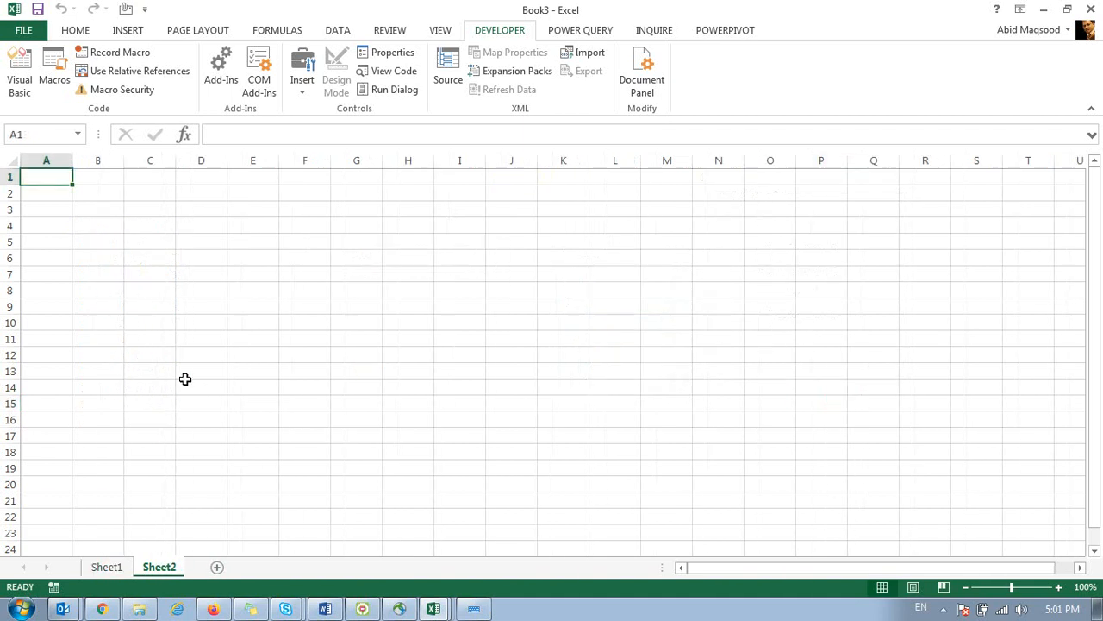
click(252, 225)
click(314, 86)
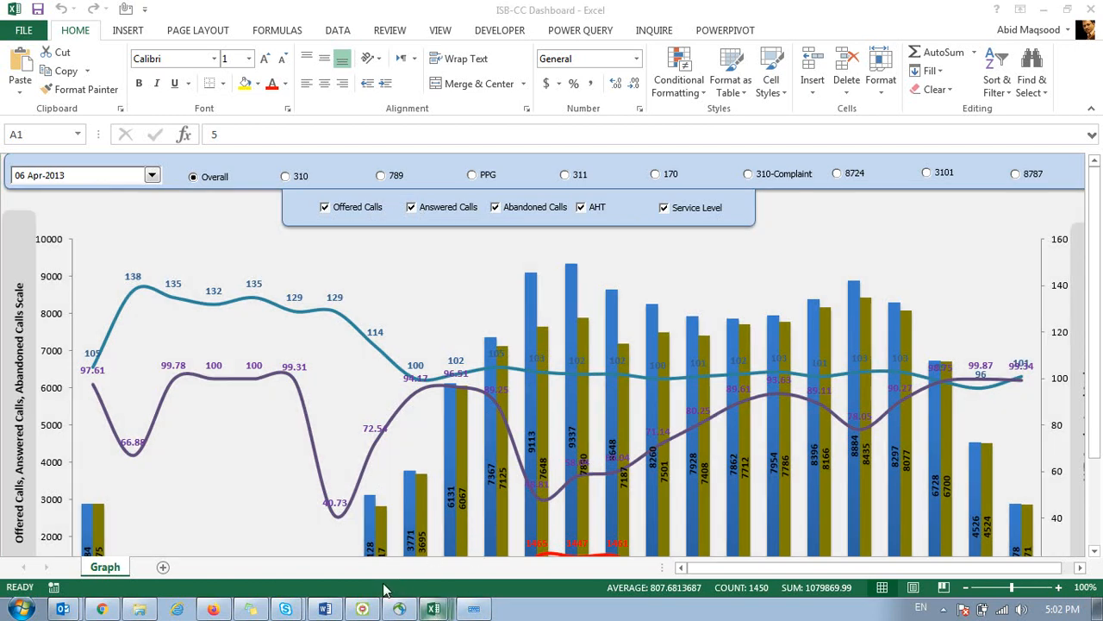
click(433, 608)
click(118, 570)
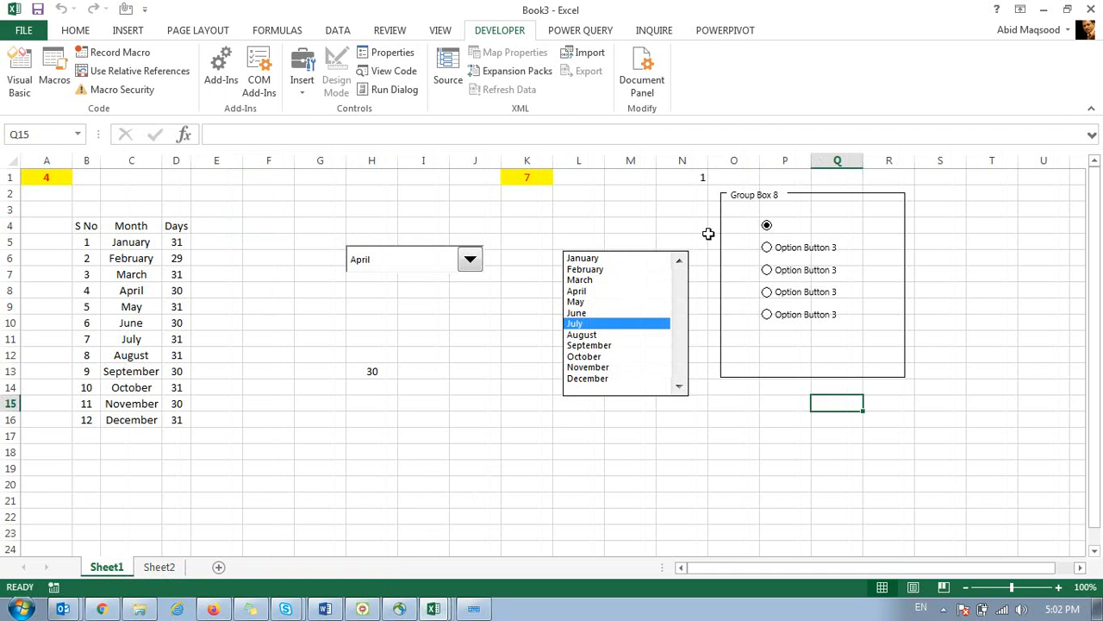
click(718, 208)
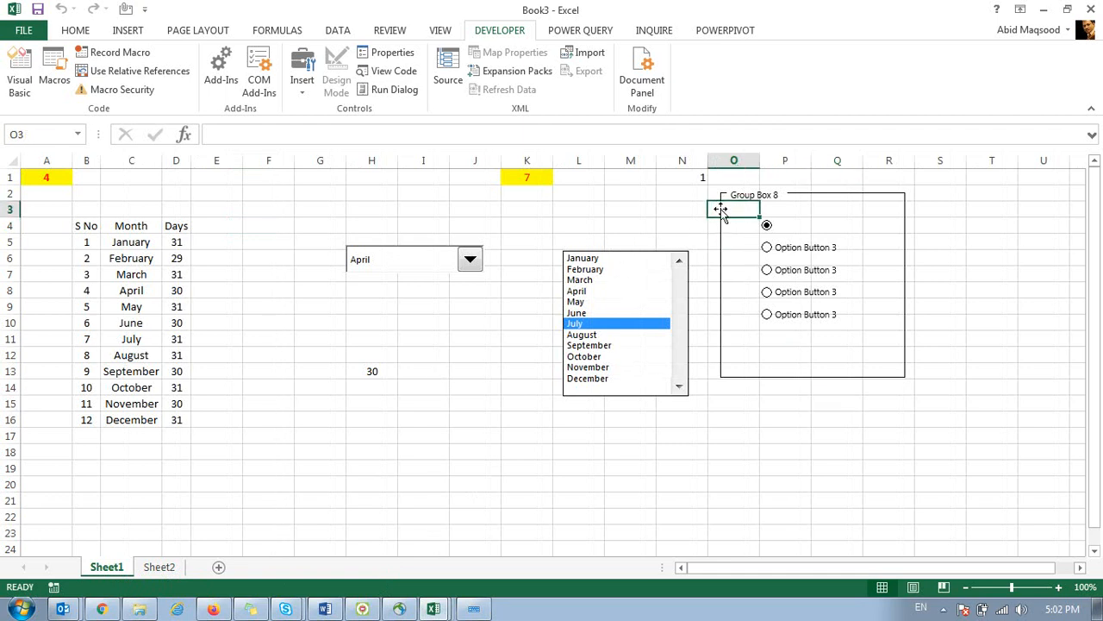
click(727, 197)
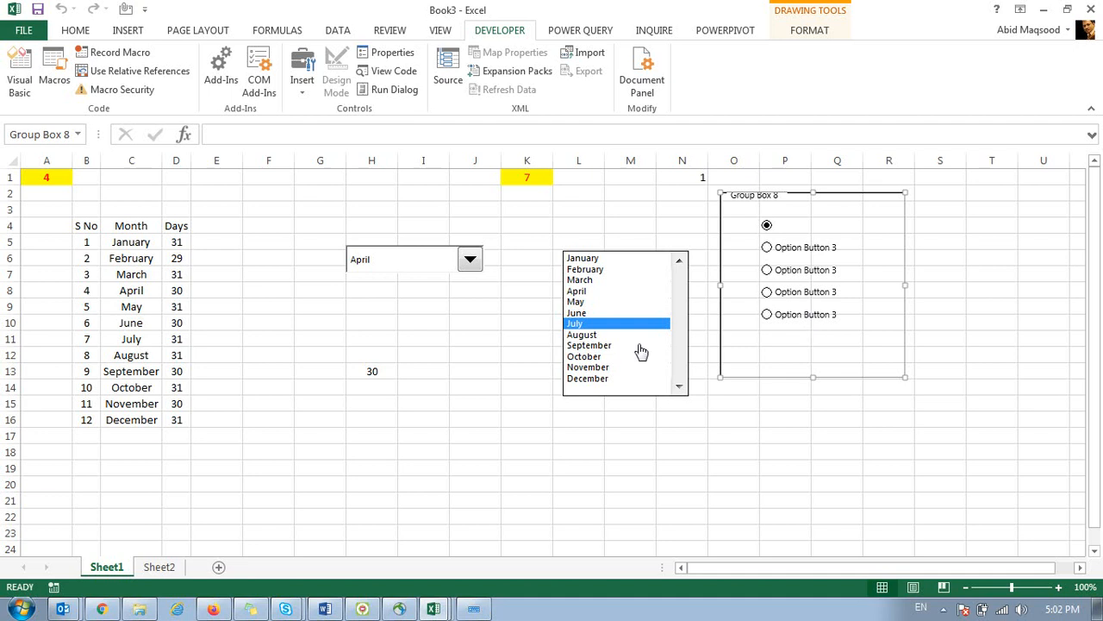
click(493, 419)
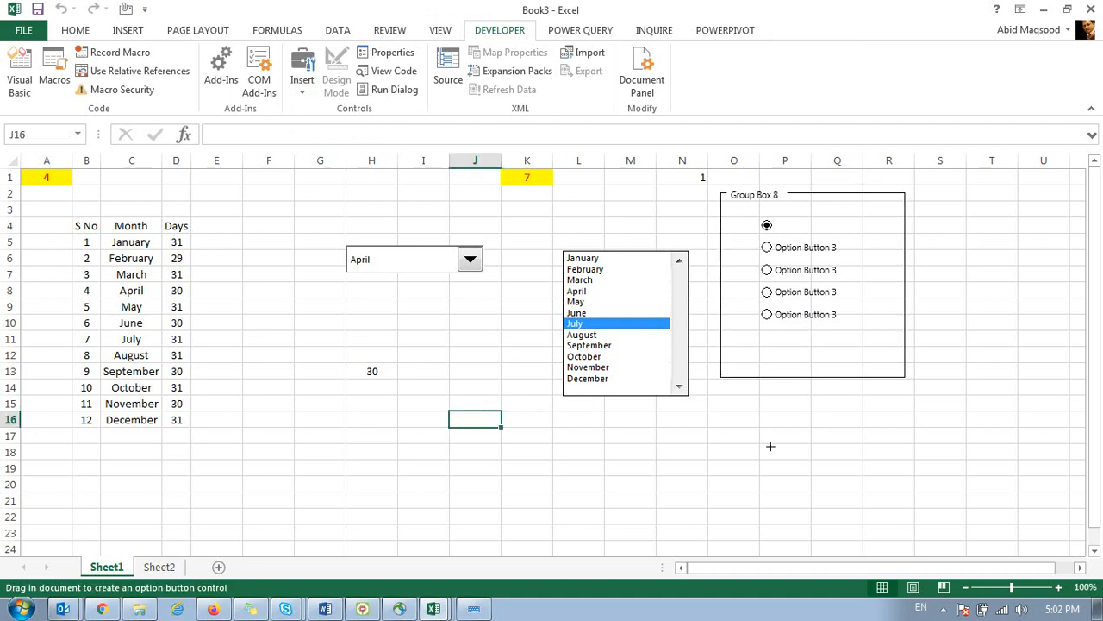
Place an option button below Group Box 8 with copies in rows 19 and 21.
click(730, 427)
drag(761, 457, 763, 519)
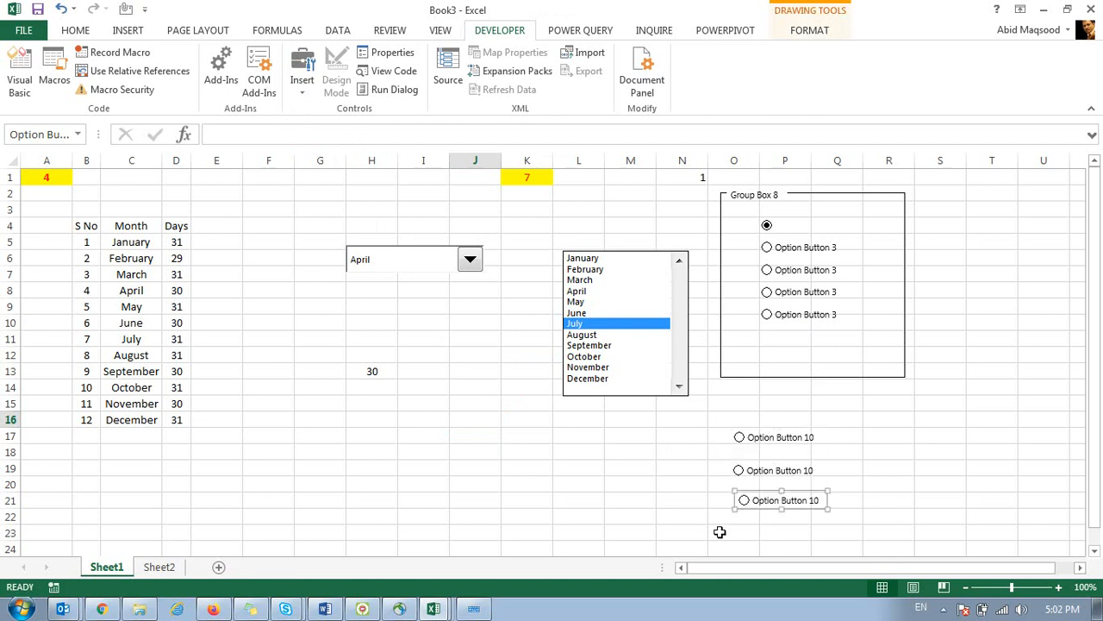
click(713, 517)
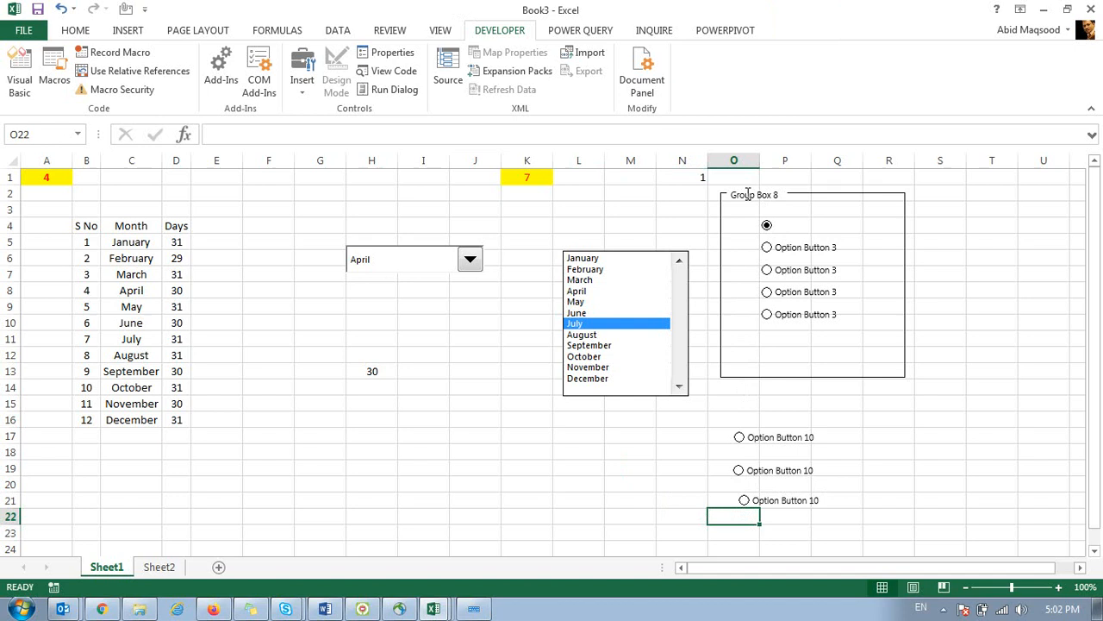
drag(731, 503, 793, 550)
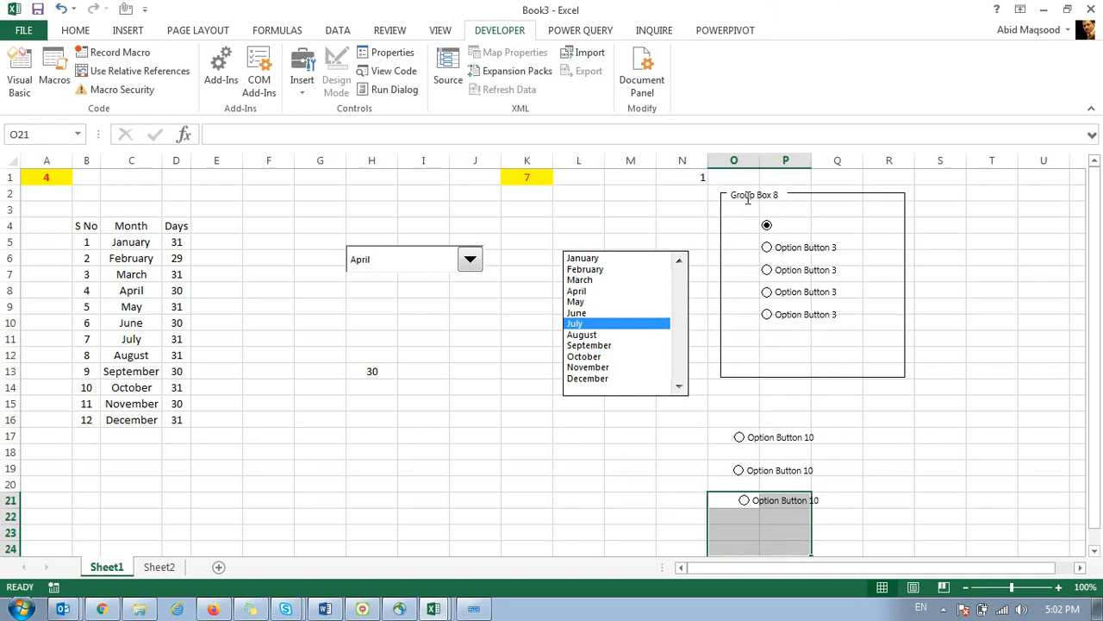
click(797, 192)
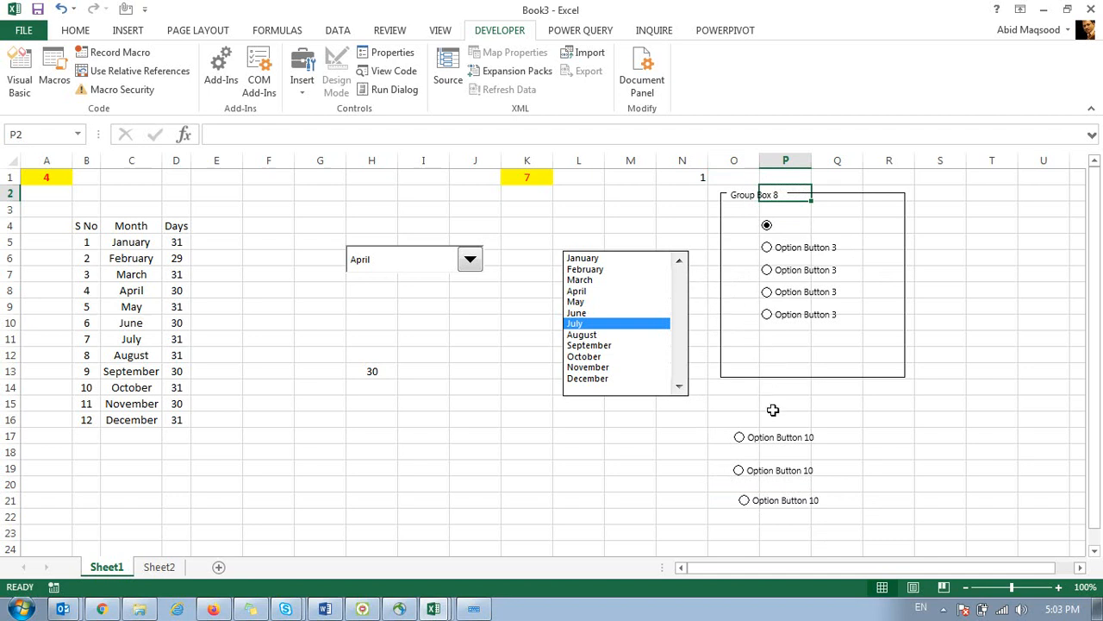
Test the three new buttons, then the grouped options until N1 reads 2.
click(764, 441)
click(765, 470)
click(768, 503)
click(703, 178)
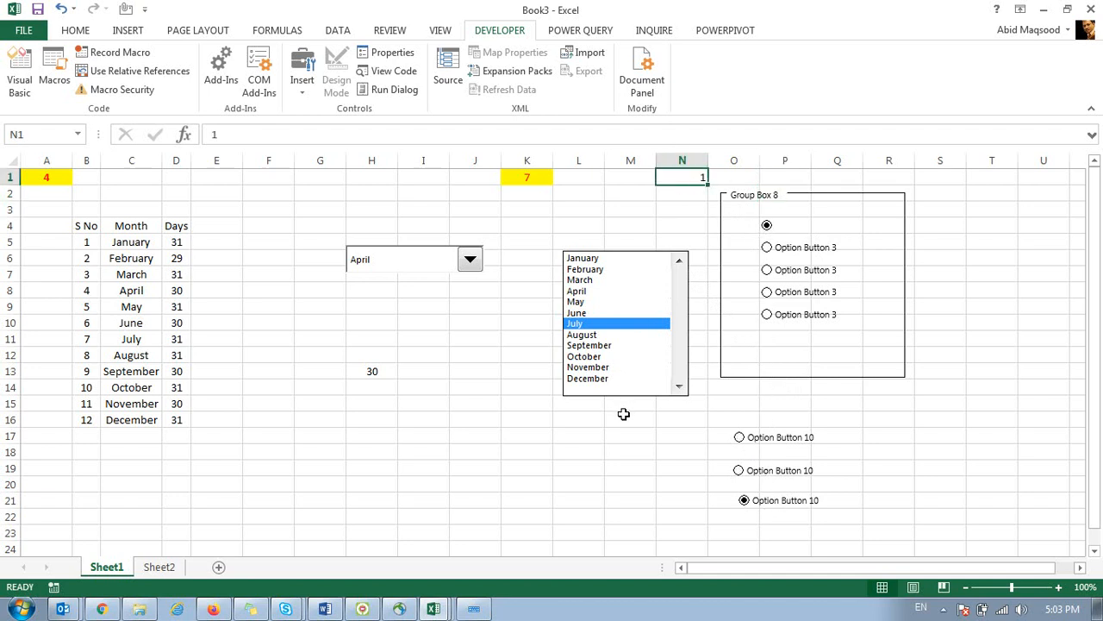
click(766, 315)
click(766, 293)
click(766, 269)
click(766, 247)
Delete Group Box 8 and turn on the option buttons in rows 17, 19 and 21.
click(720, 275)
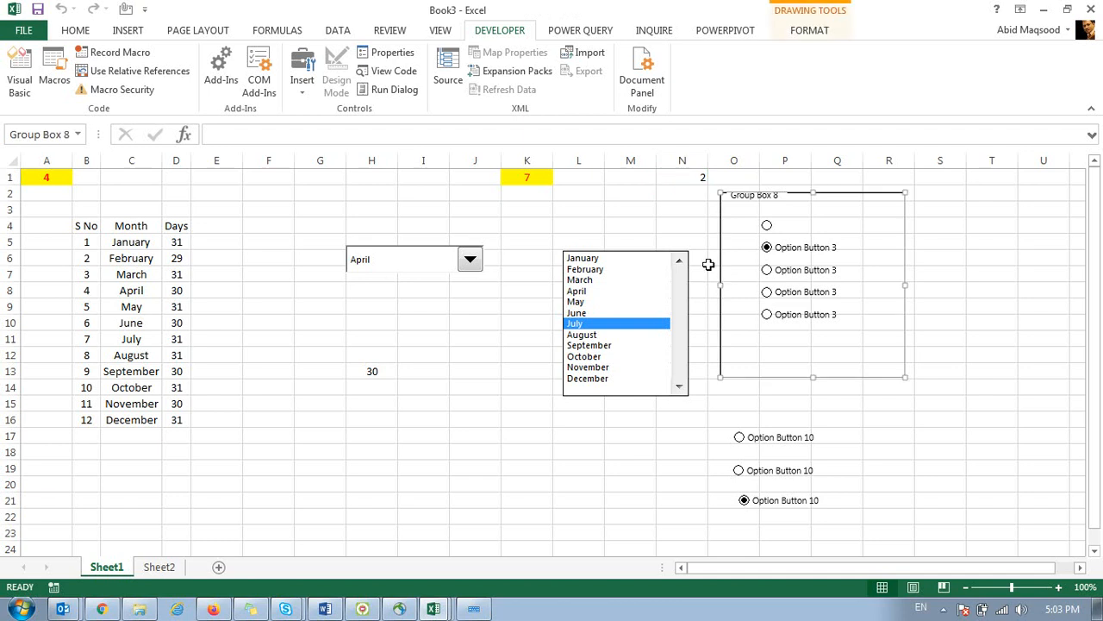
key(Delete)
click(768, 446)
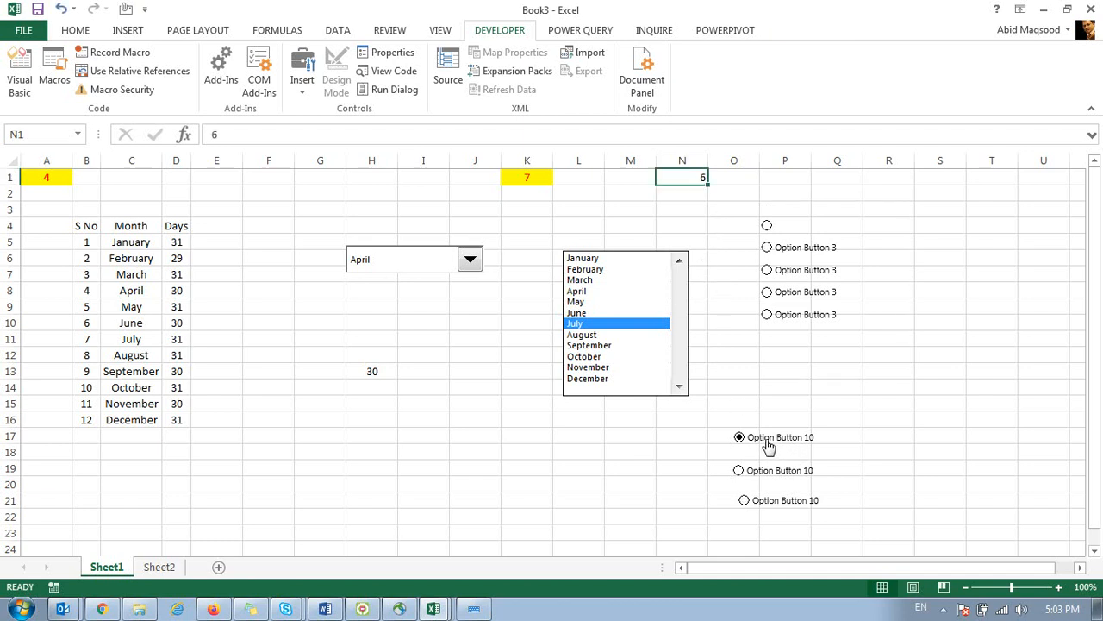
click(770, 471)
click(768, 502)
Check the buttons in rows 7, 8, 9, 17, 19 and 21 all feed N1.
click(767, 270)
click(767, 292)
click(767, 315)
click(740, 439)
click(738, 470)
click(744, 500)
Open the empty Sheet2, select D8, and minimise the workbook.
click(158, 566)
click(211, 286)
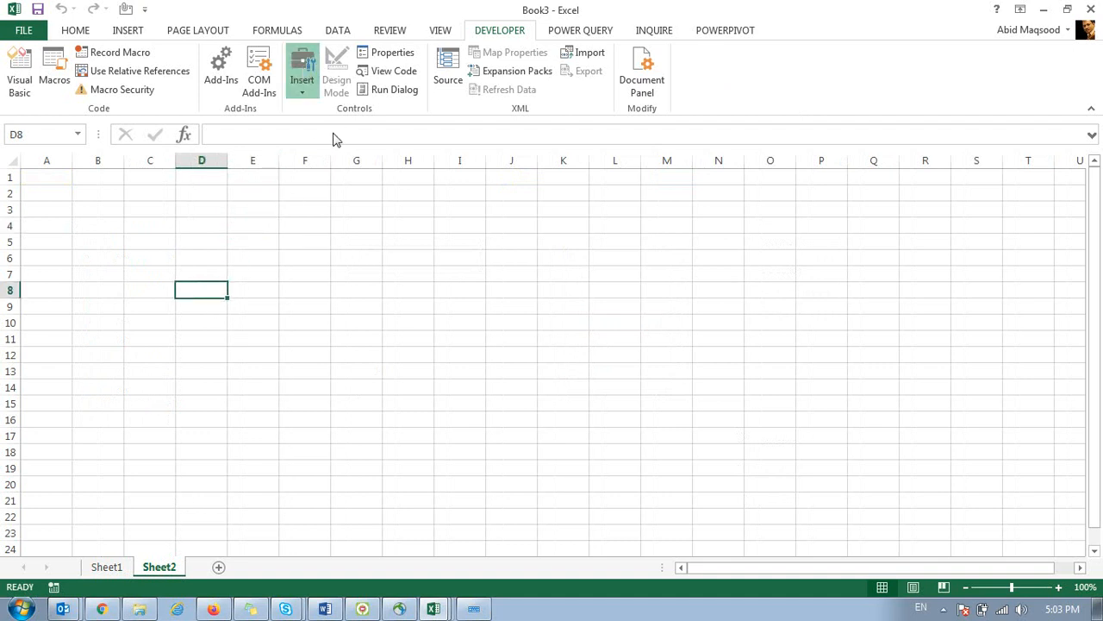
click(446, 609)
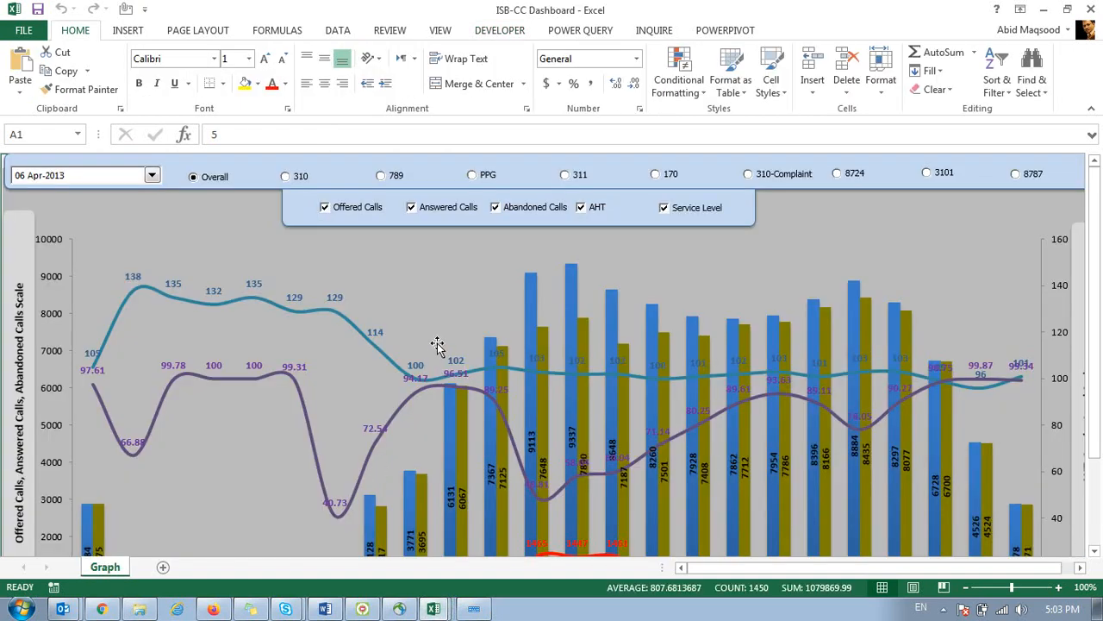
Scroll the ISB-CC Dashboard's Graph sheet to inspect the call-statistics chart.
scroll(437, 345, down, 2)
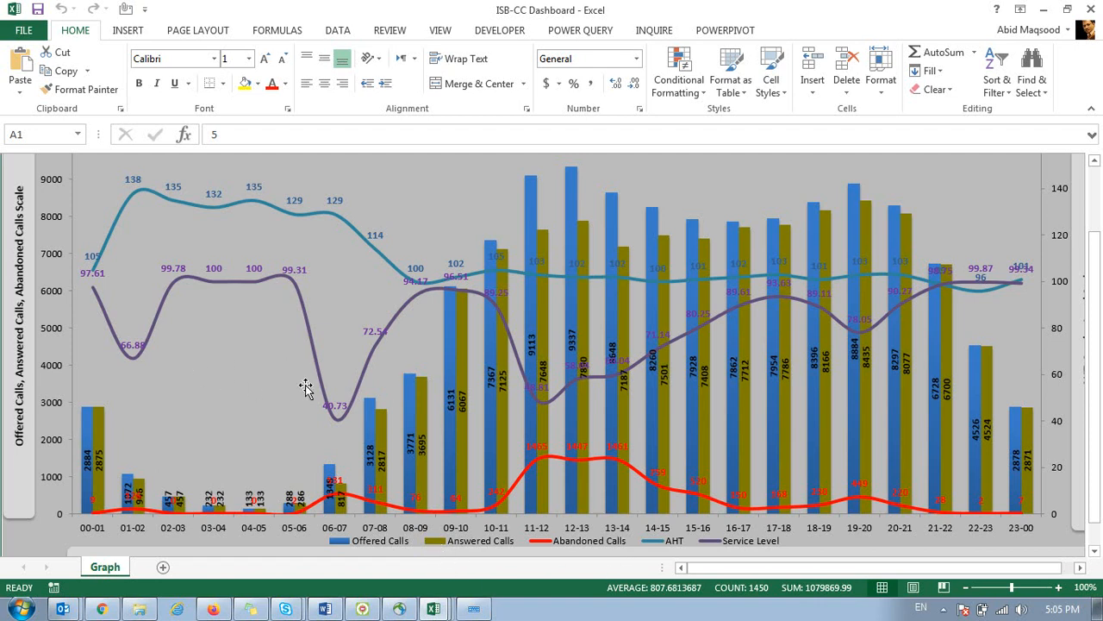
scroll(305, 387, up, 2)
scroll(590, 376, down, 1)
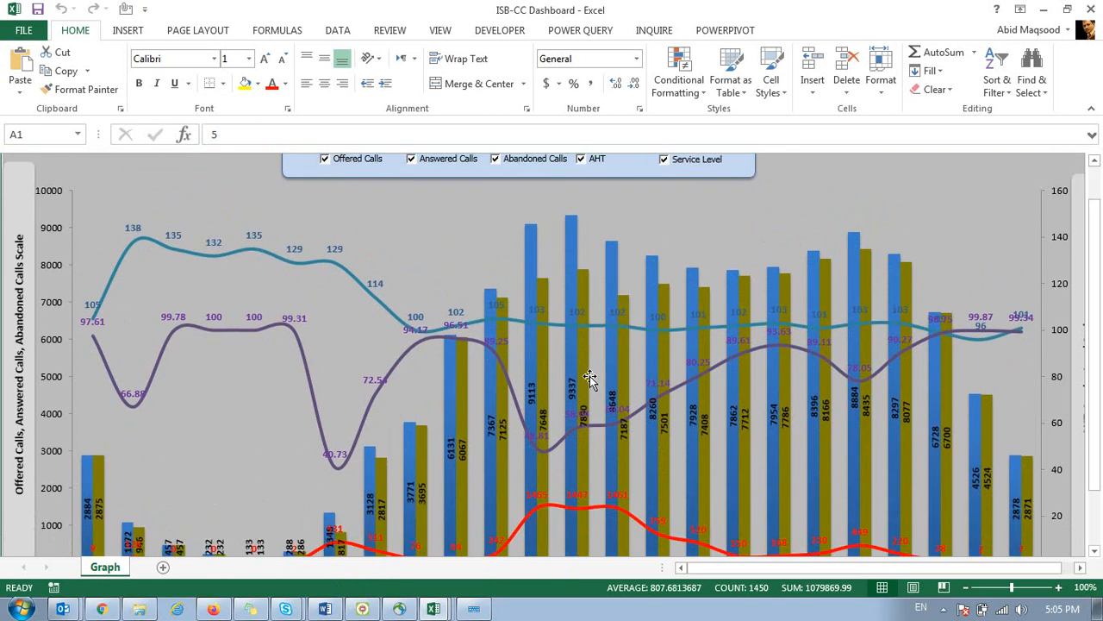
scroll(589, 376, up, 1)
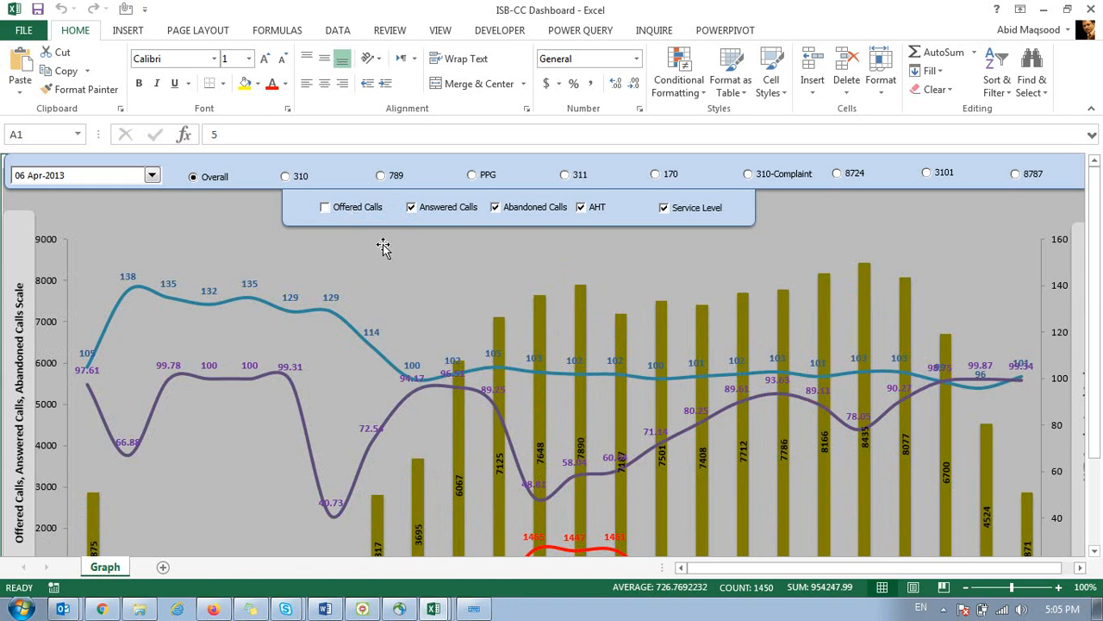
Hide the Abandoned Calls and Service Level lines from the dashboard chart.
scroll(392, 259, down, 3)
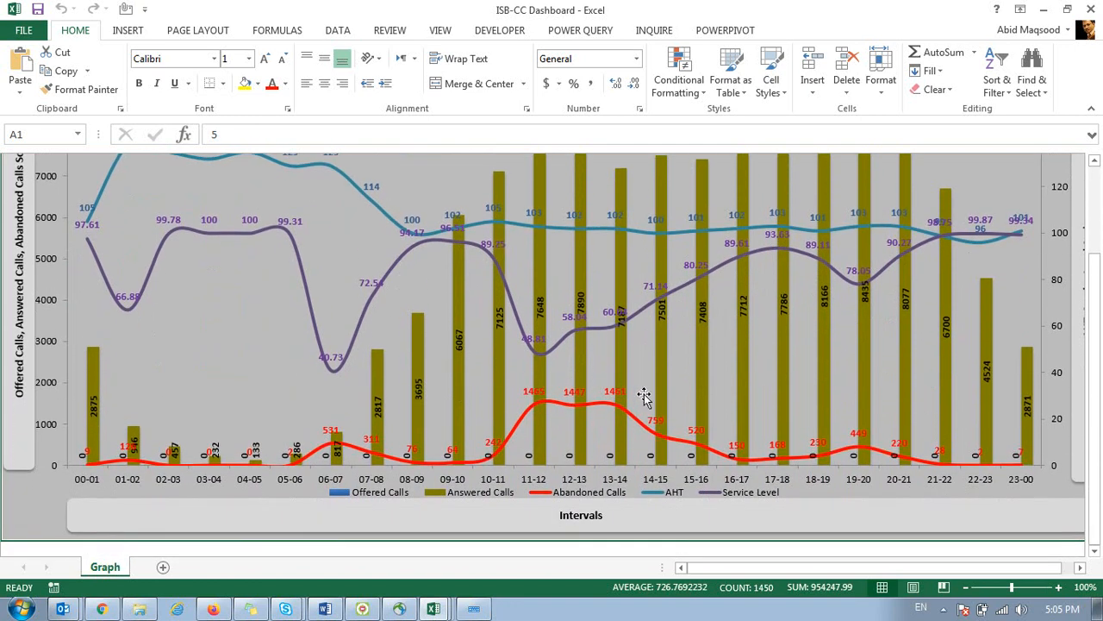
scroll(643, 394, up, 3)
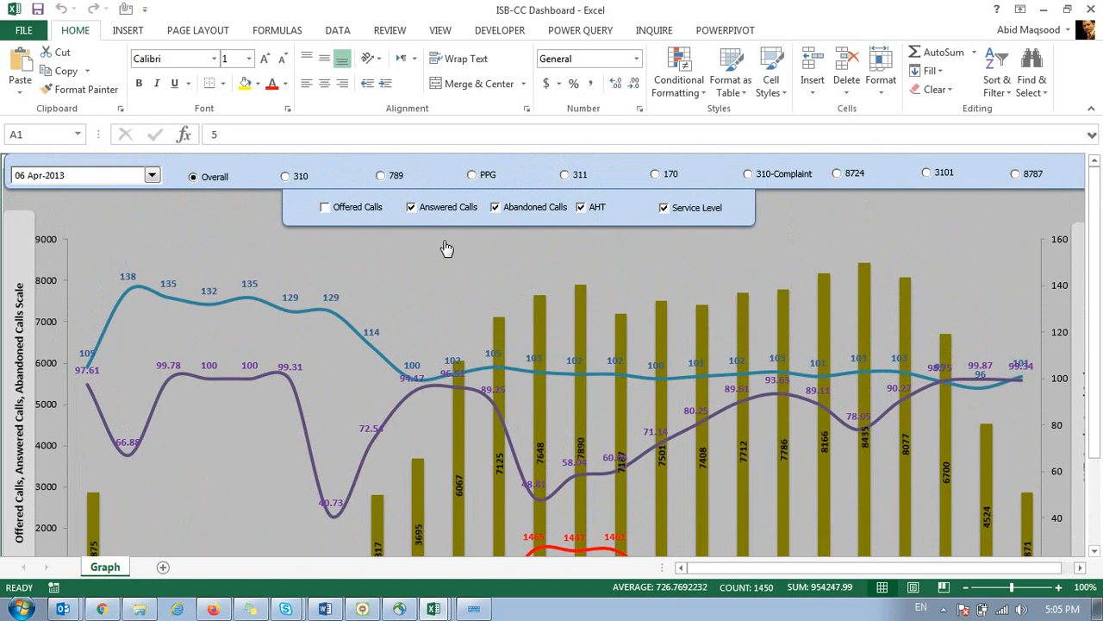
scroll(442, 339, down, 3)
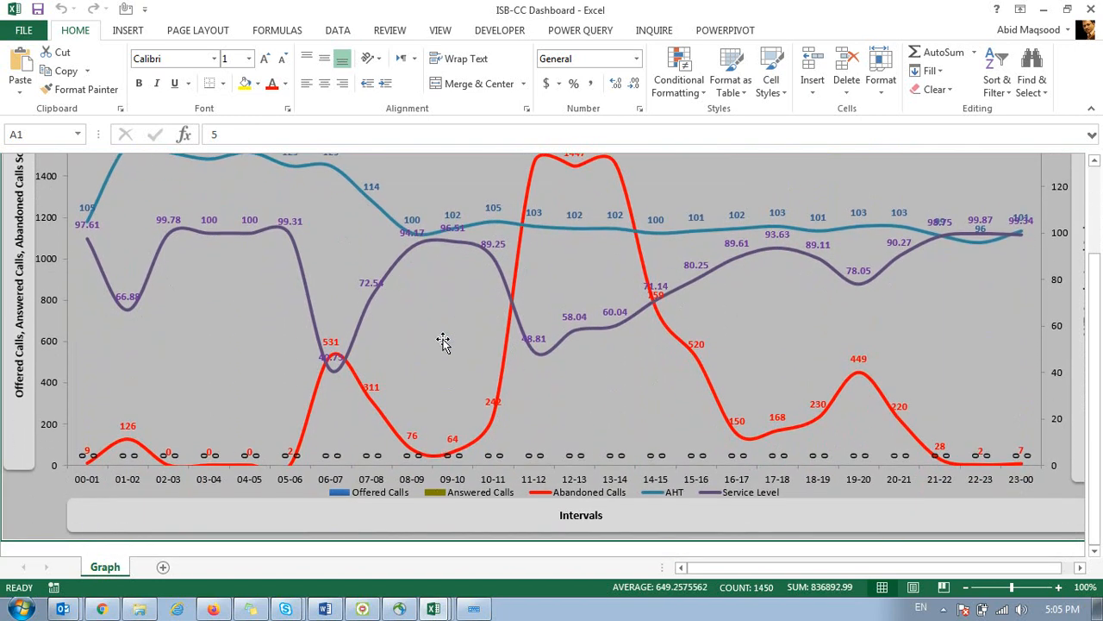
scroll(501, 323, up, 3)
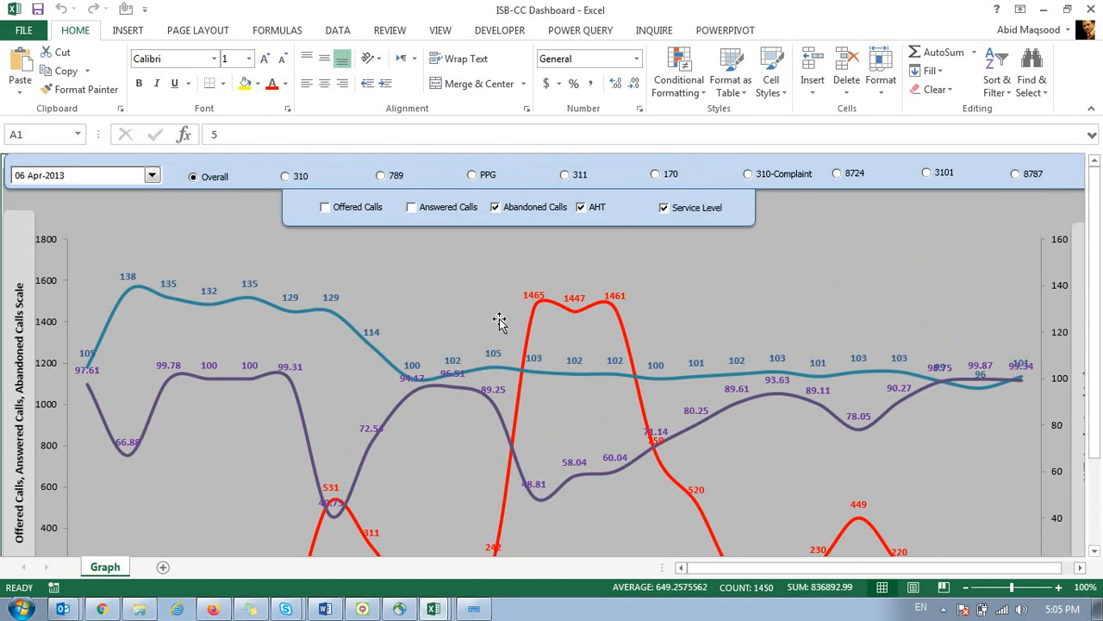
click(544, 212)
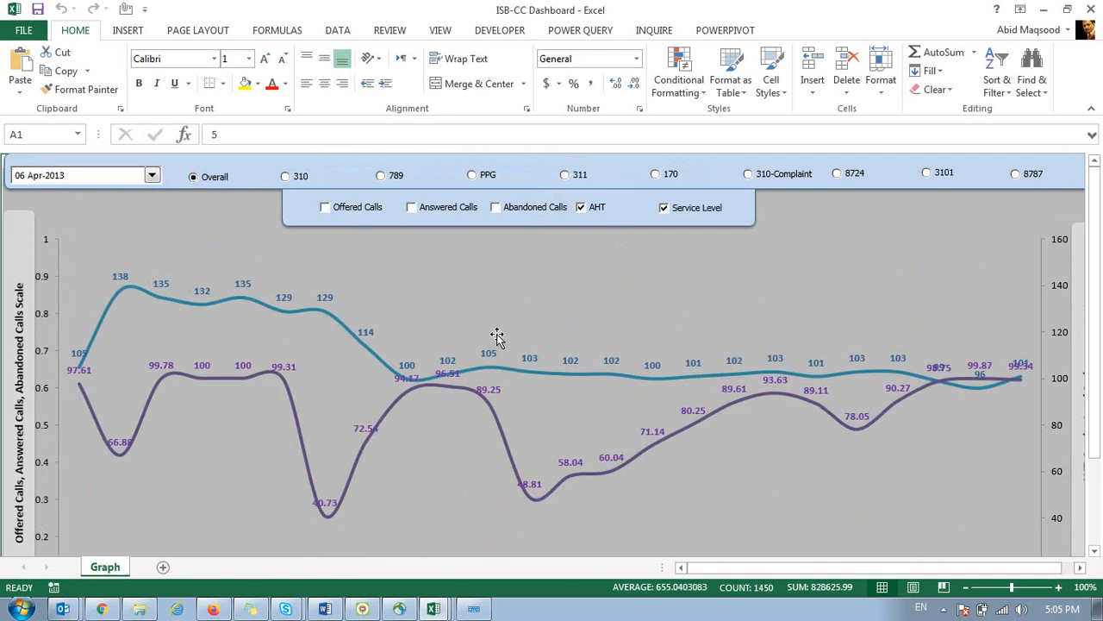
scroll(497, 336, down, 3)
scroll(497, 336, up, 3)
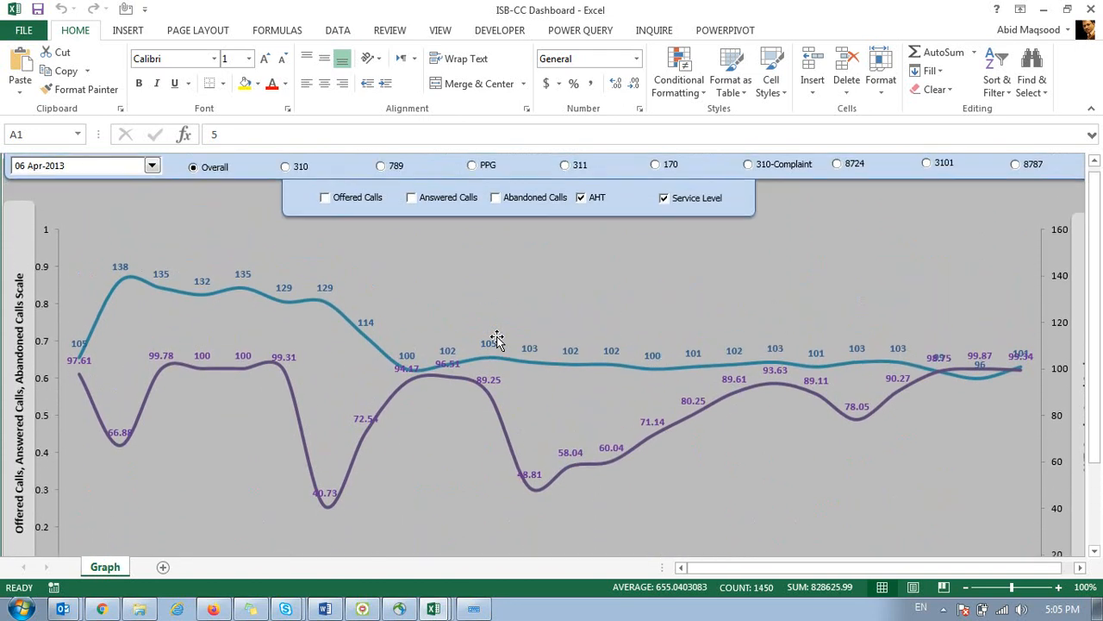
click(672, 215)
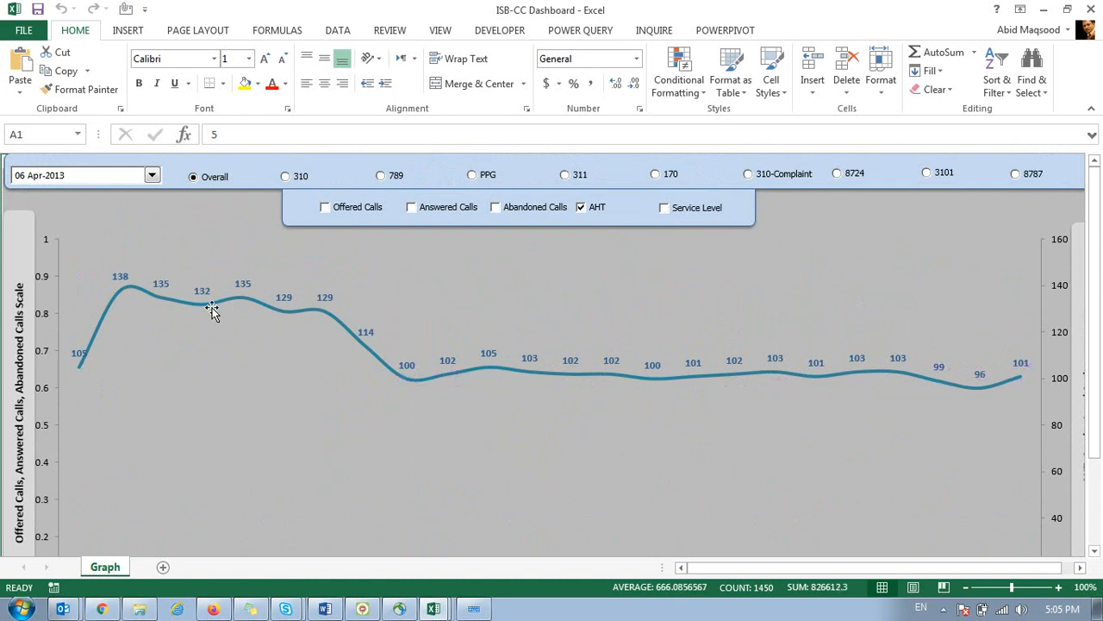
Show the Answered Calls, Offered Calls, Abandoned Calls and Service Level series again.
click(428, 212)
click(338, 214)
click(672, 210)
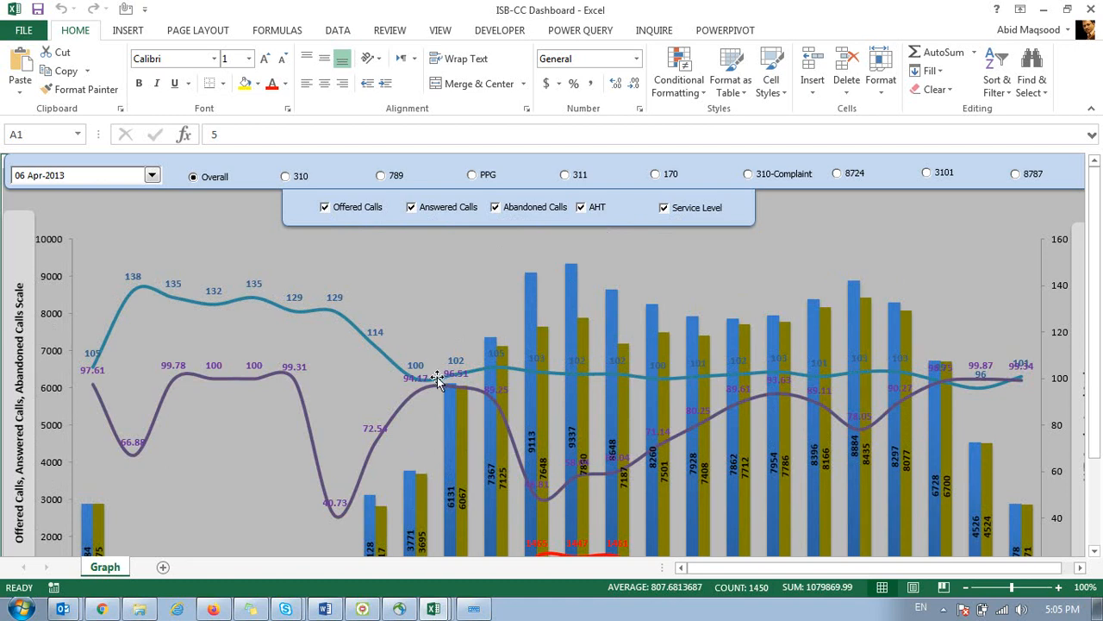
Return to Book3's Sheet2 and select cell E5.
click(431, 610)
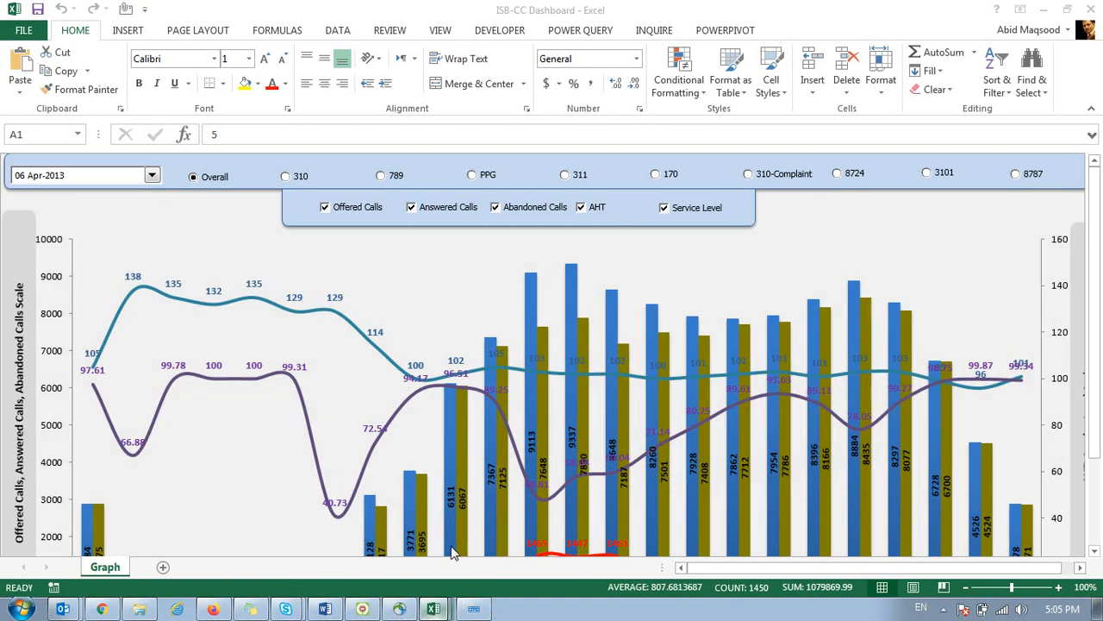
click(376, 577)
click(273, 239)
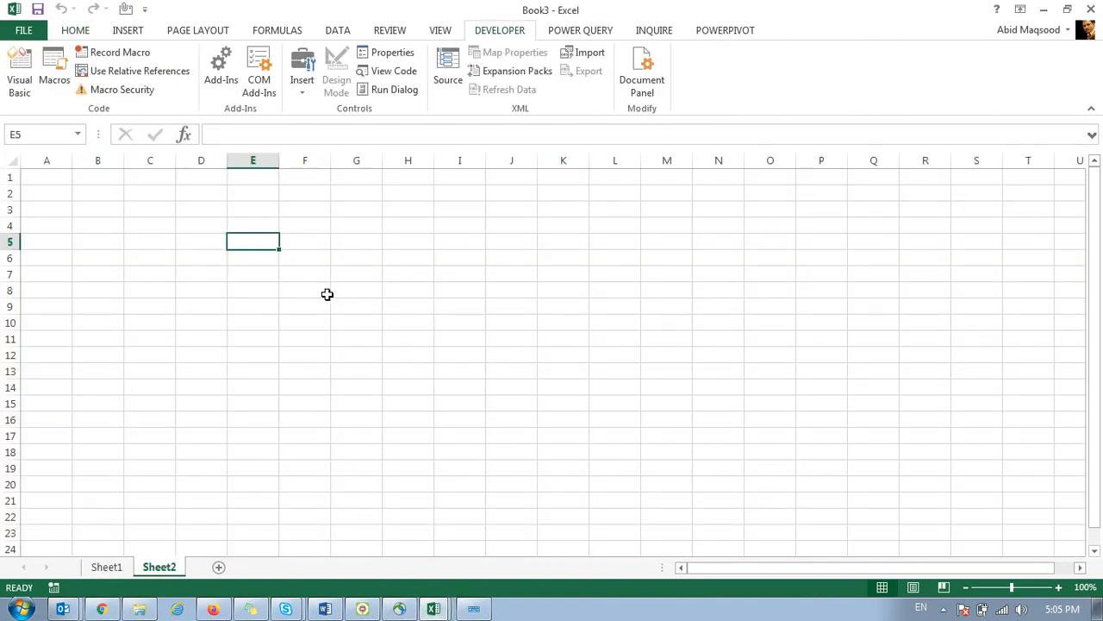
Copy the month table B4:D16 from Sheet1 and paste it at E5 on Sheet2.
click(105, 567)
drag(95, 231, 176, 419)
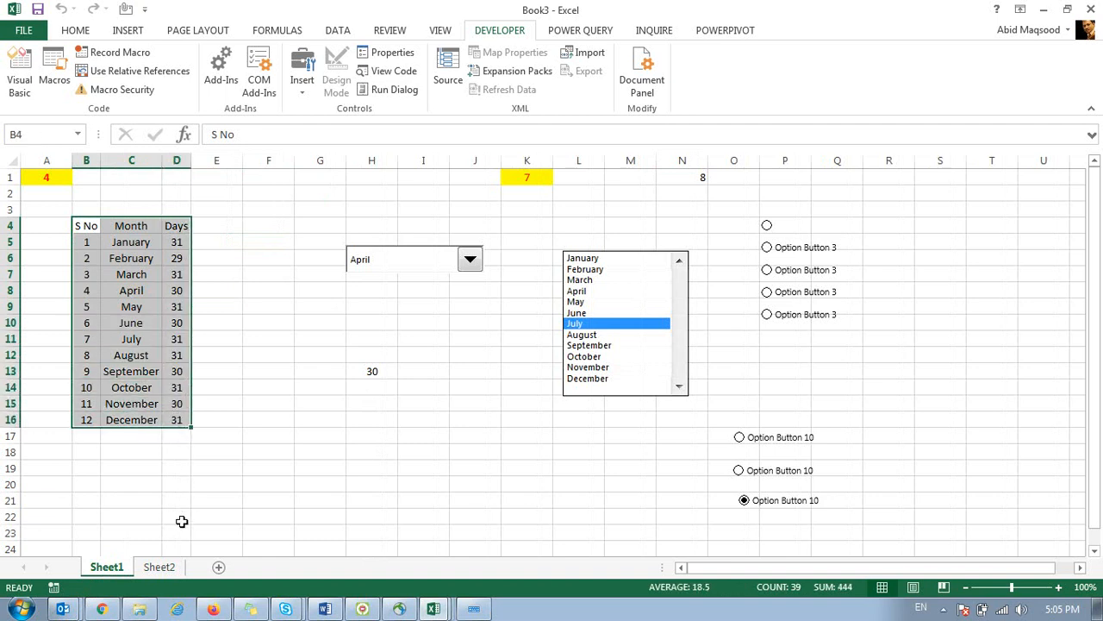
click(158, 568)
click(109, 567)
key(ctrl+c)
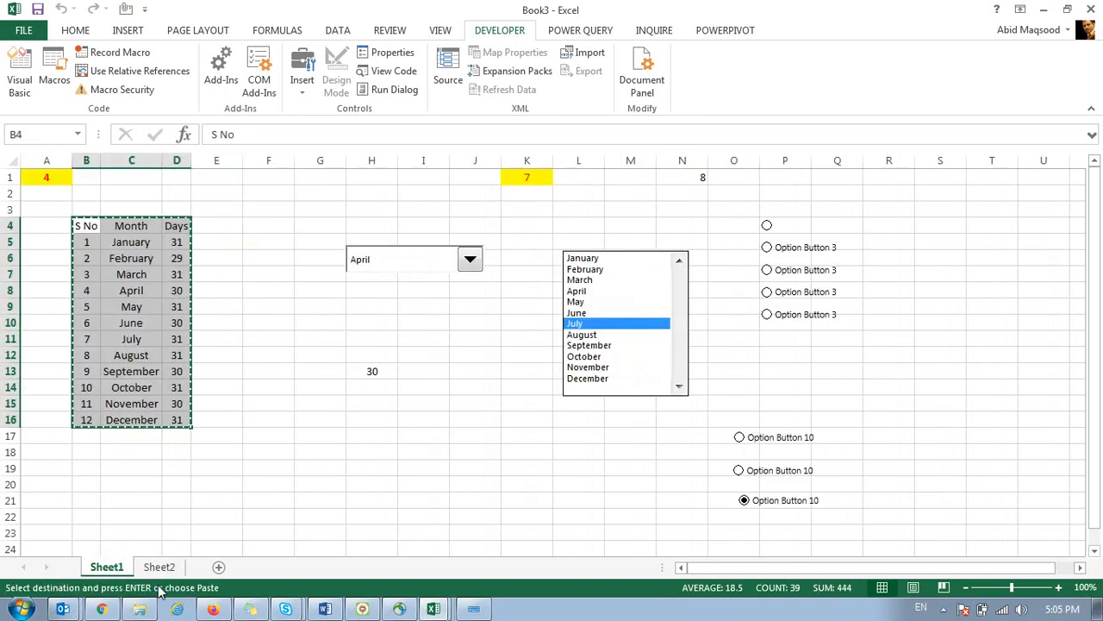
click(159, 567)
key(ctrl+v)
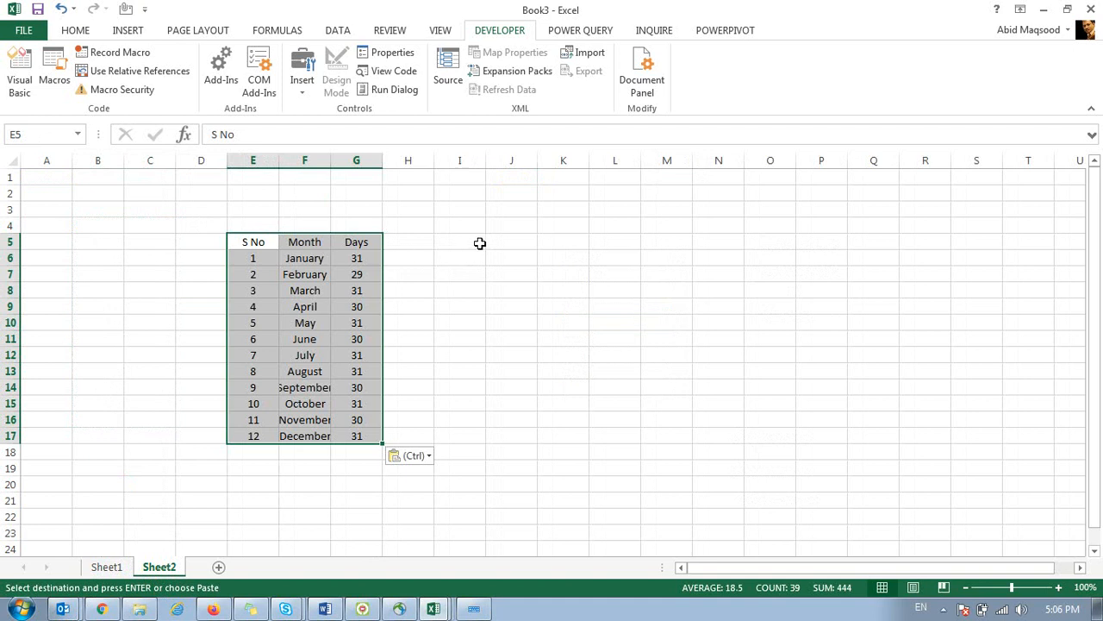
click(535, 228)
key(Escape)
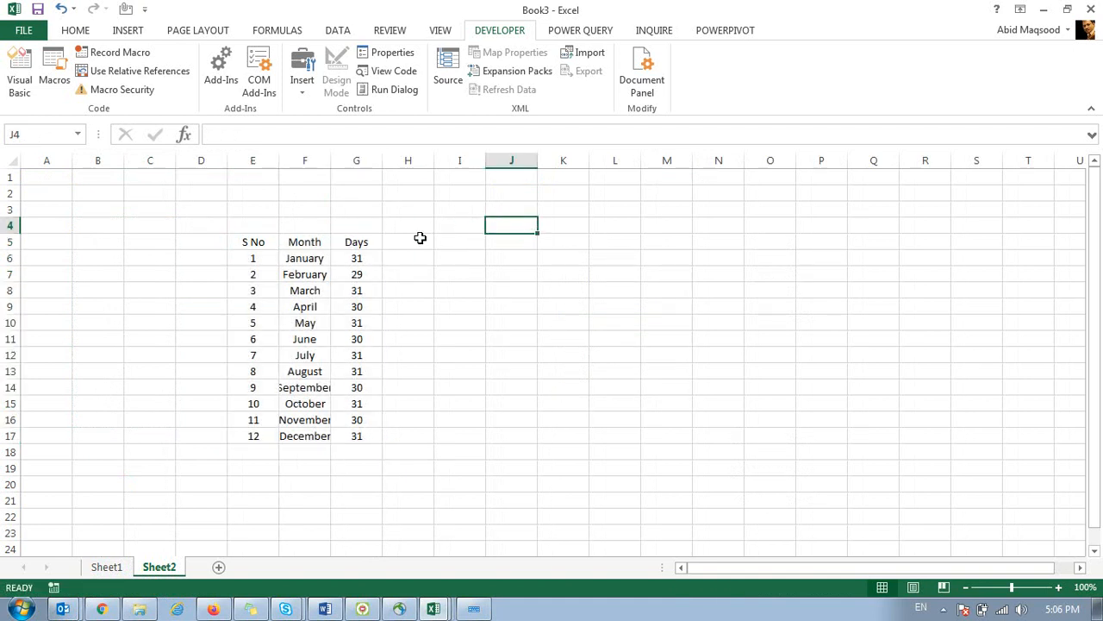
click(420, 238)
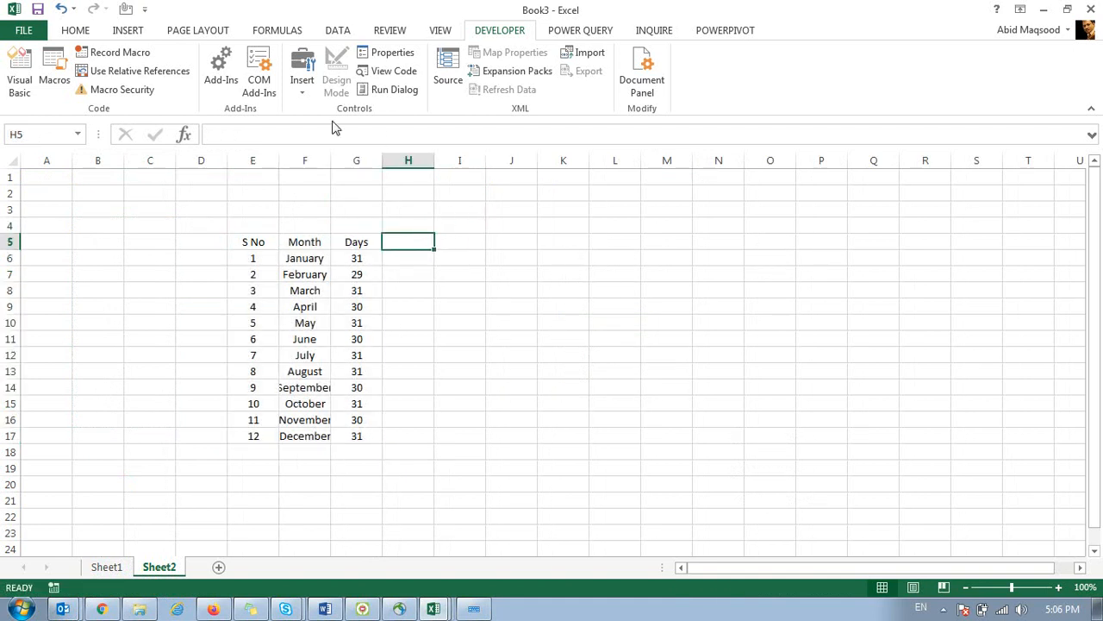
Insert a Check Box form control near cell K2 on Sheet2.
click(293, 91)
click(317, 128)
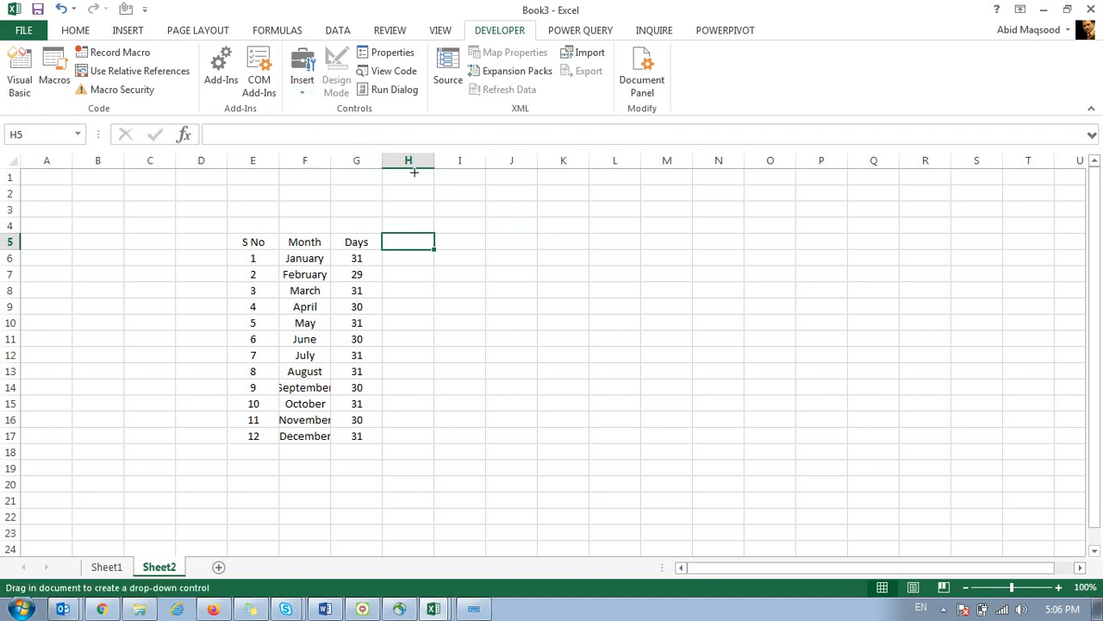
click(301, 86)
click(337, 129)
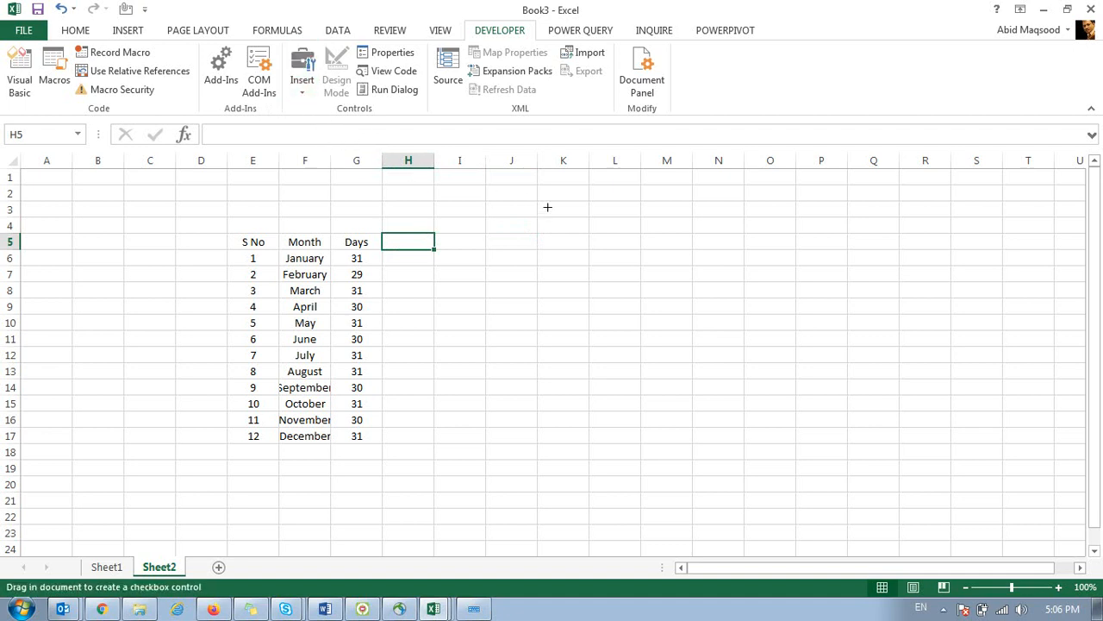
click(549, 191)
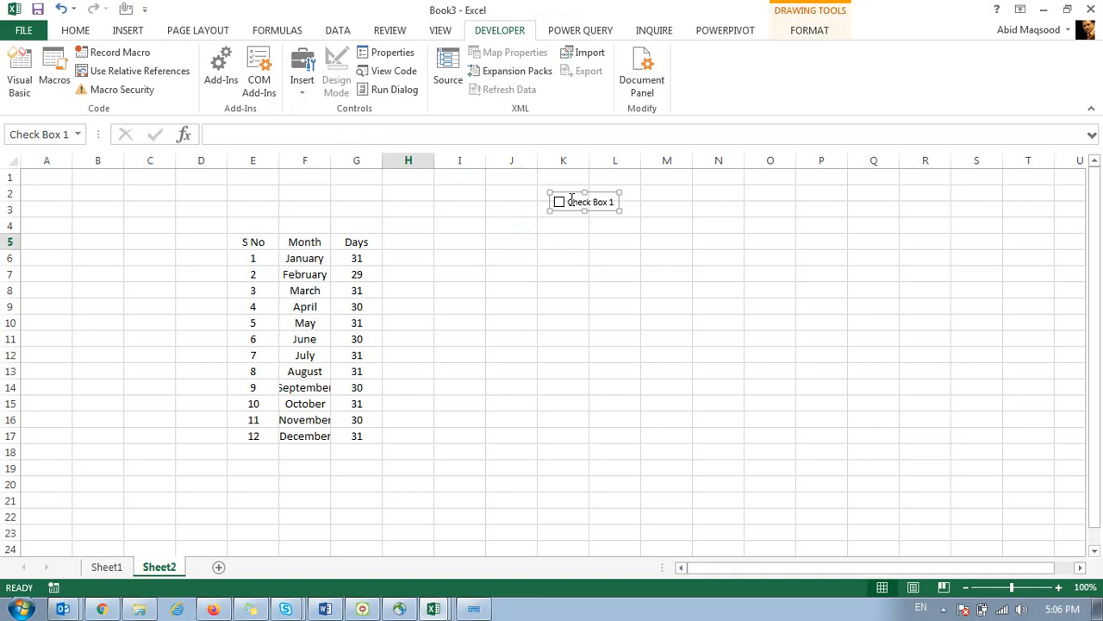
Relabel the check box 'Hide / Unhide' and try ticking and unticking it.
click(571, 200)
key(BackSpace)
key(Delete)
key(Delete)
key(Delete)
key(Delete)
key(Delete)
key(Delete)
key(Delete)
key(Delete)
key(Delete)
text(Hi)
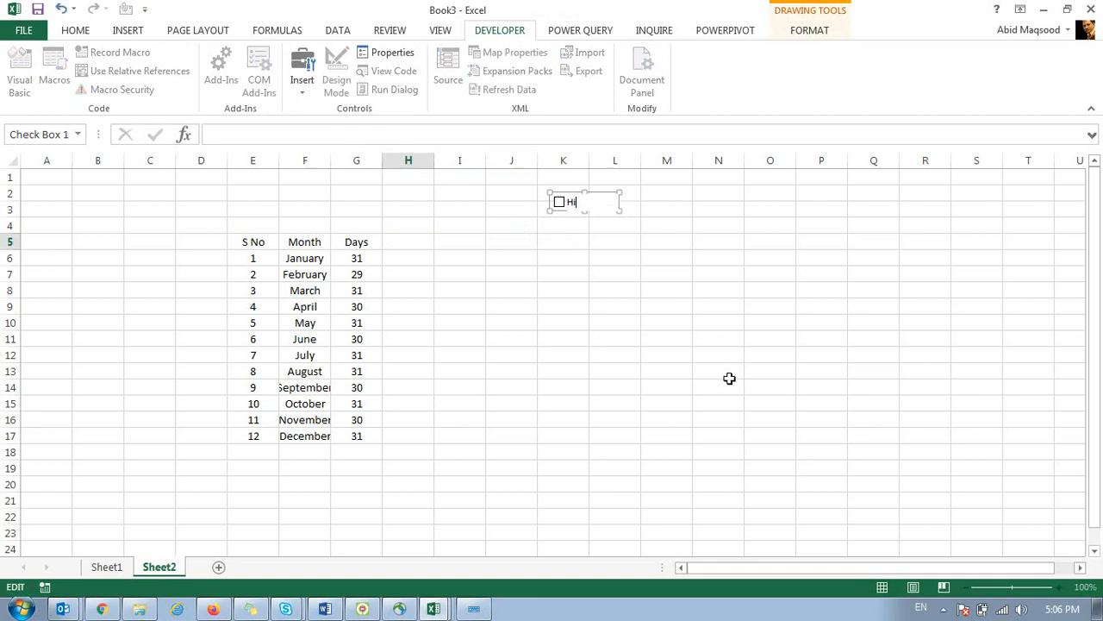
text(de / Unhide)
click(648, 285)
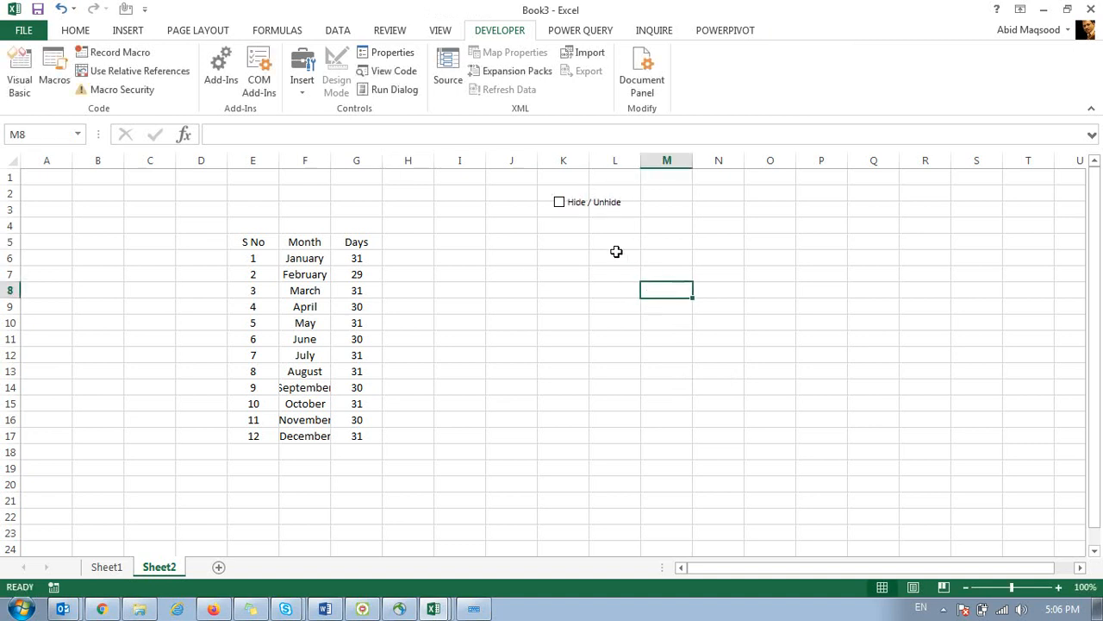
click(559, 209)
click(560, 212)
In the check box's Format Control, turn on 3-D shading and set the cell link to $I$1.
right_click(562, 207)
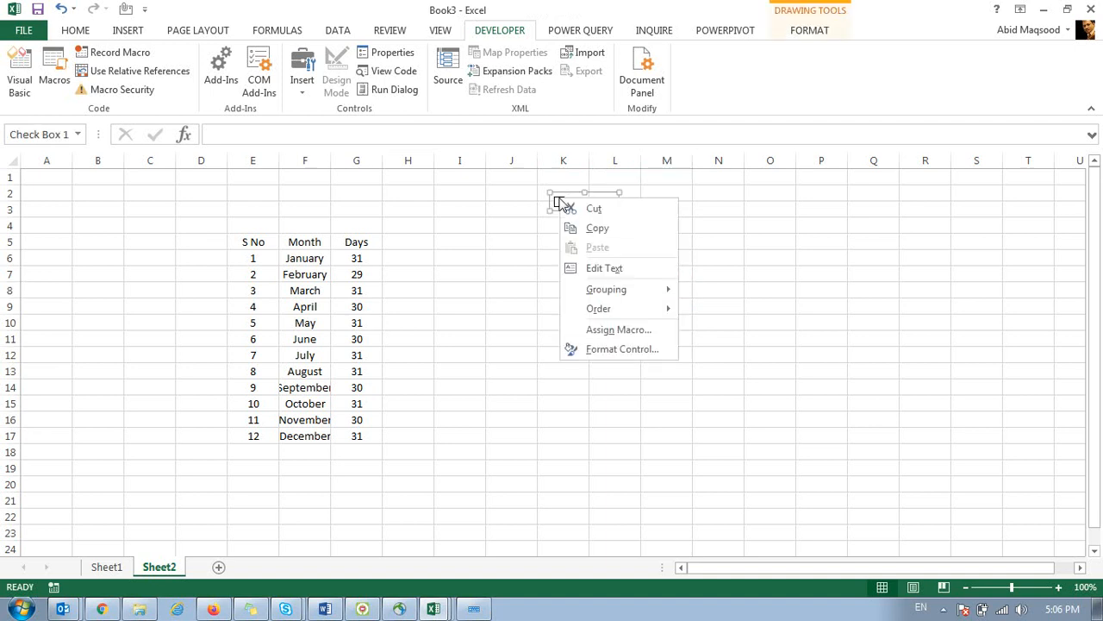
click(608, 349)
drag(586, 90, 678, 134)
click(654, 297)
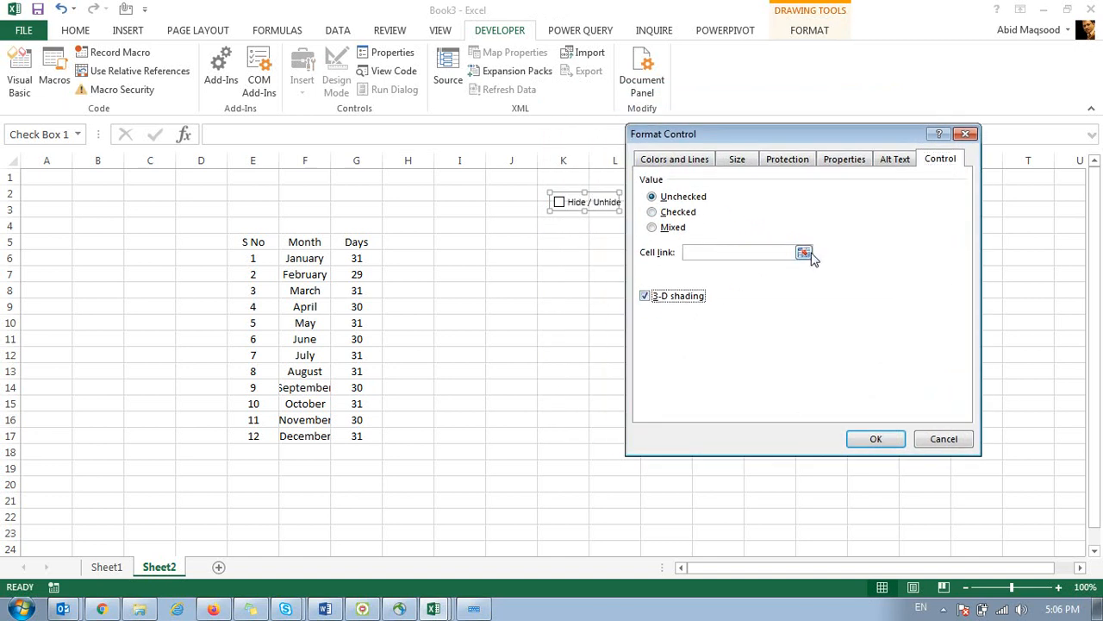
click(804, 252)
click(455, 174)
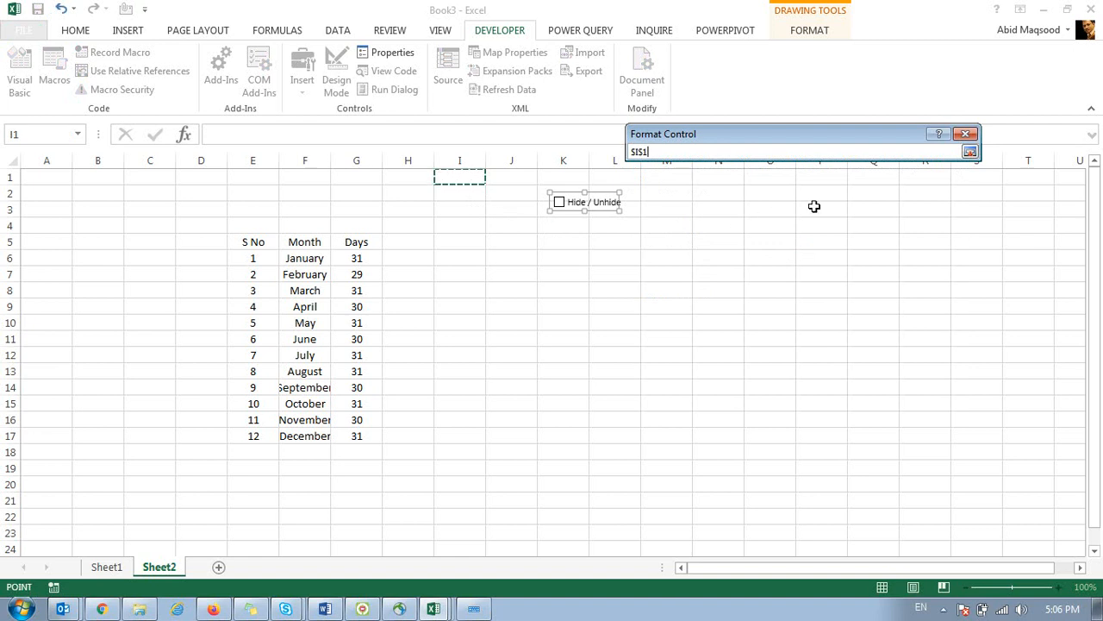
click(970, 153)
Confirm the settings, then tick and untick the check box so I1 shows TRUE, then FALSE.
click(867, 434)
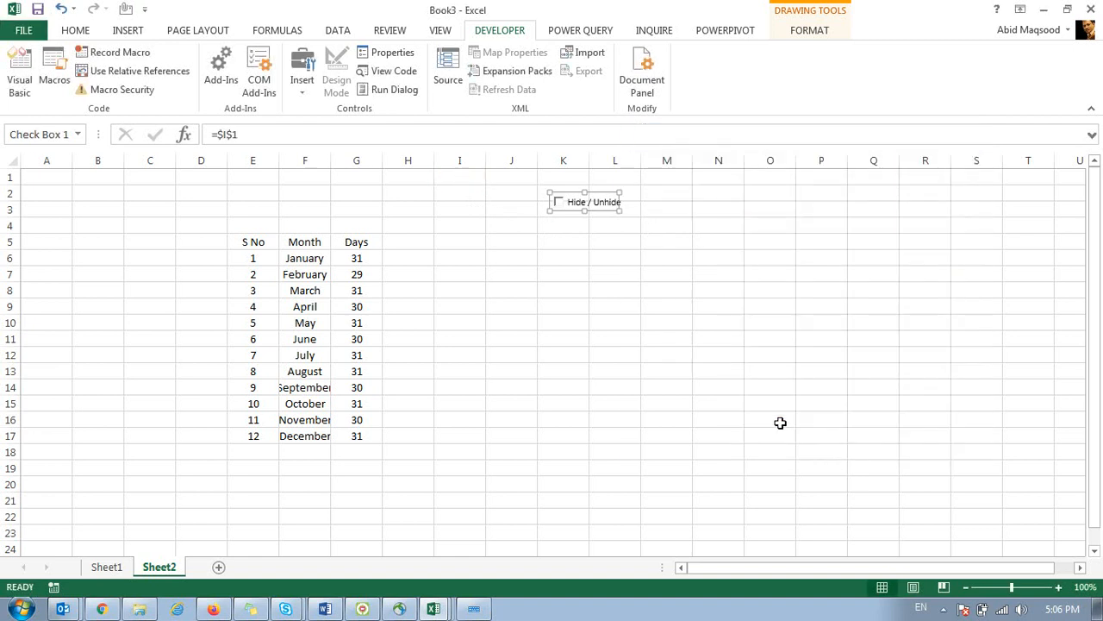
click(615, 387)
click(560, 205)
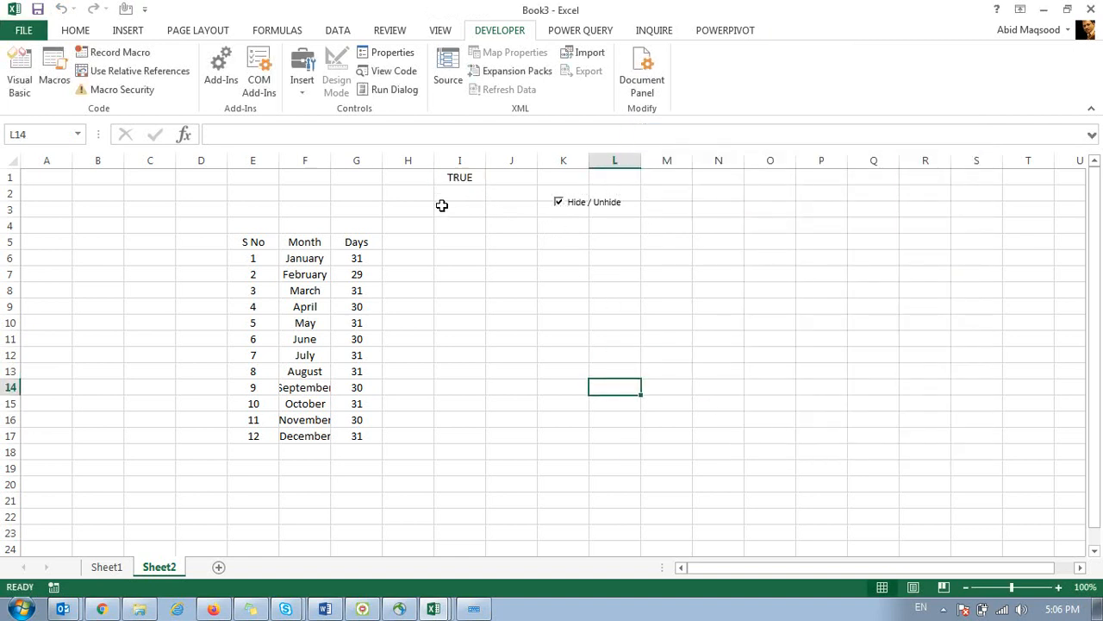
click(458, 177)
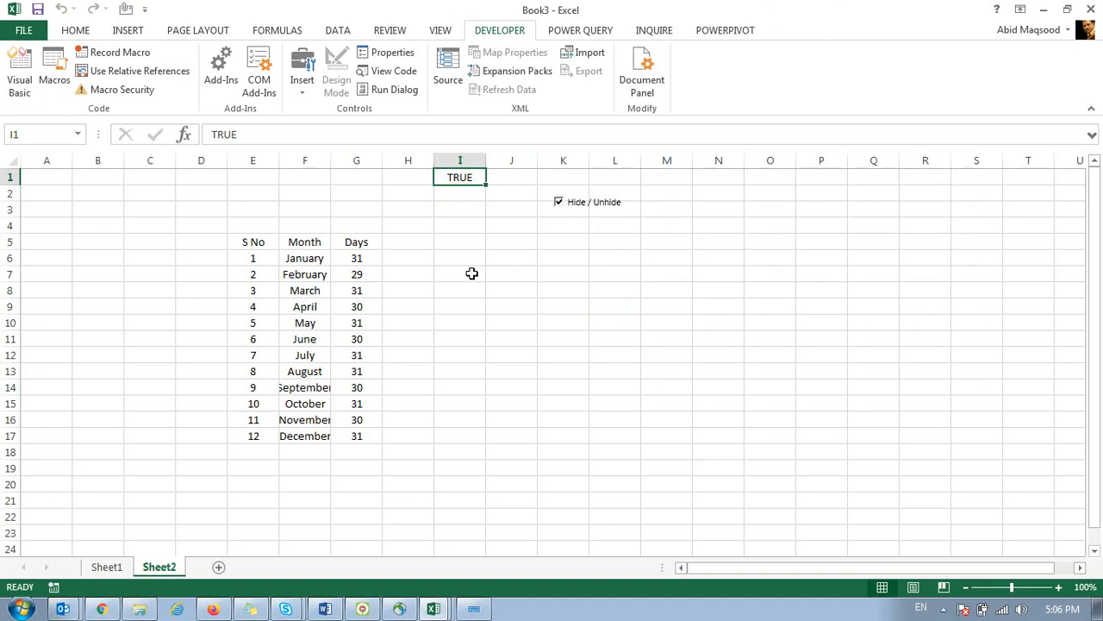
click(561, 210)
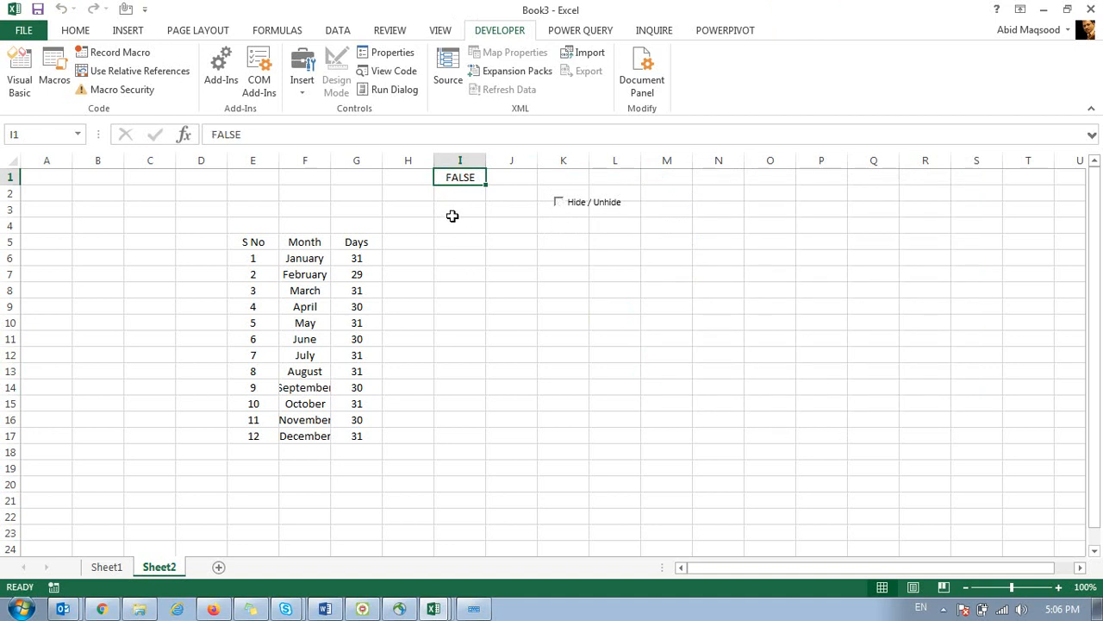
click(454, 243)
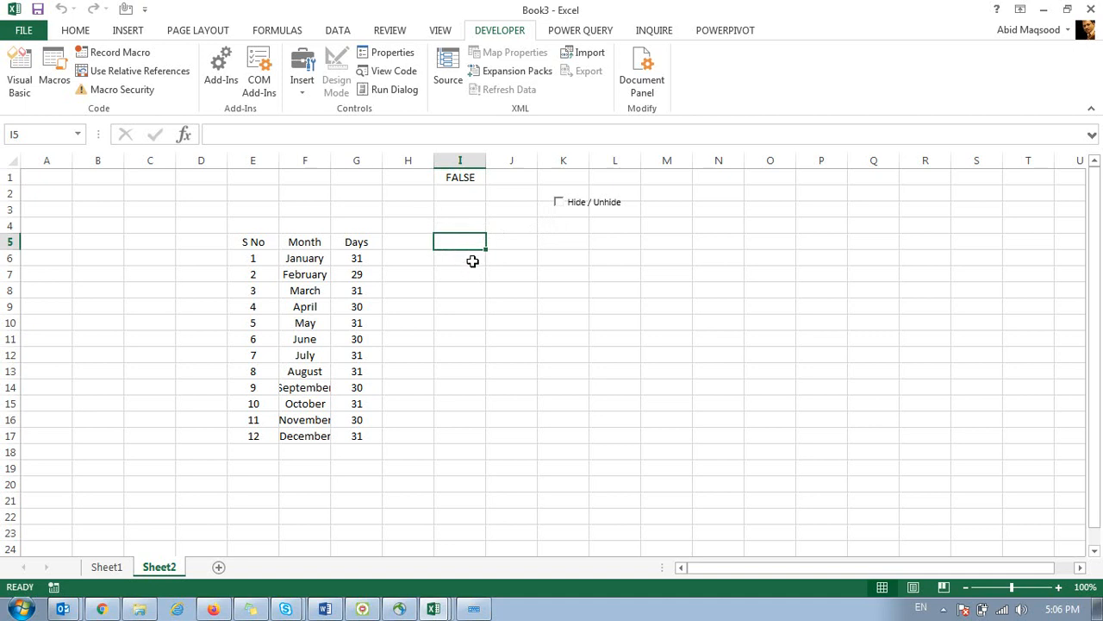
Add the heading Days in I5 and enter =IF($I$1=TRUE,G6,"") in I6.
text(Days)
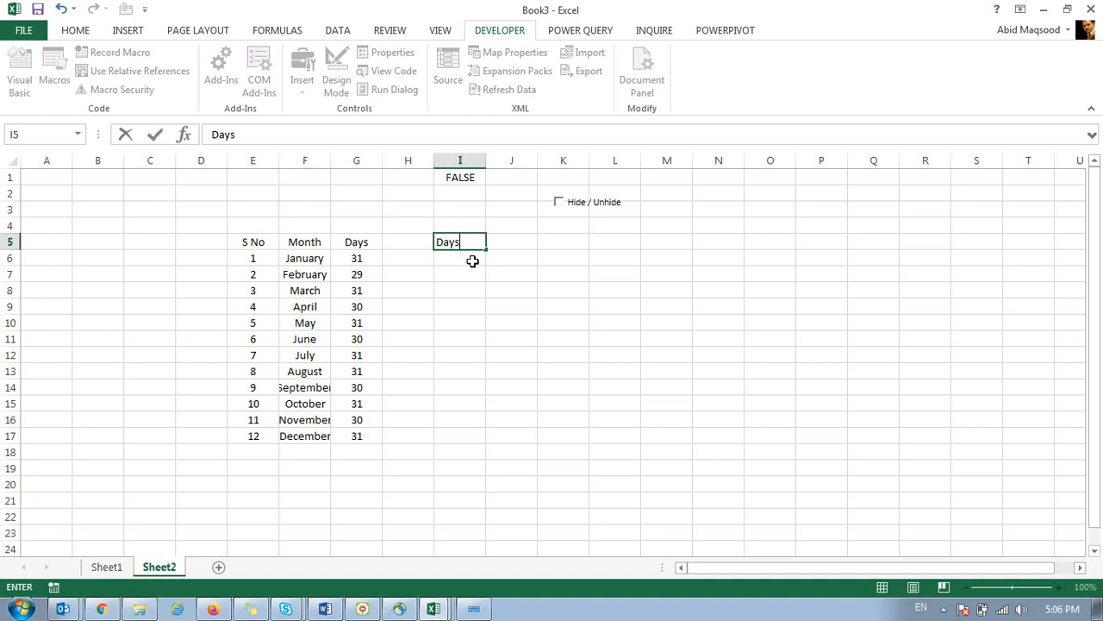
key(Return)
text(=IF()
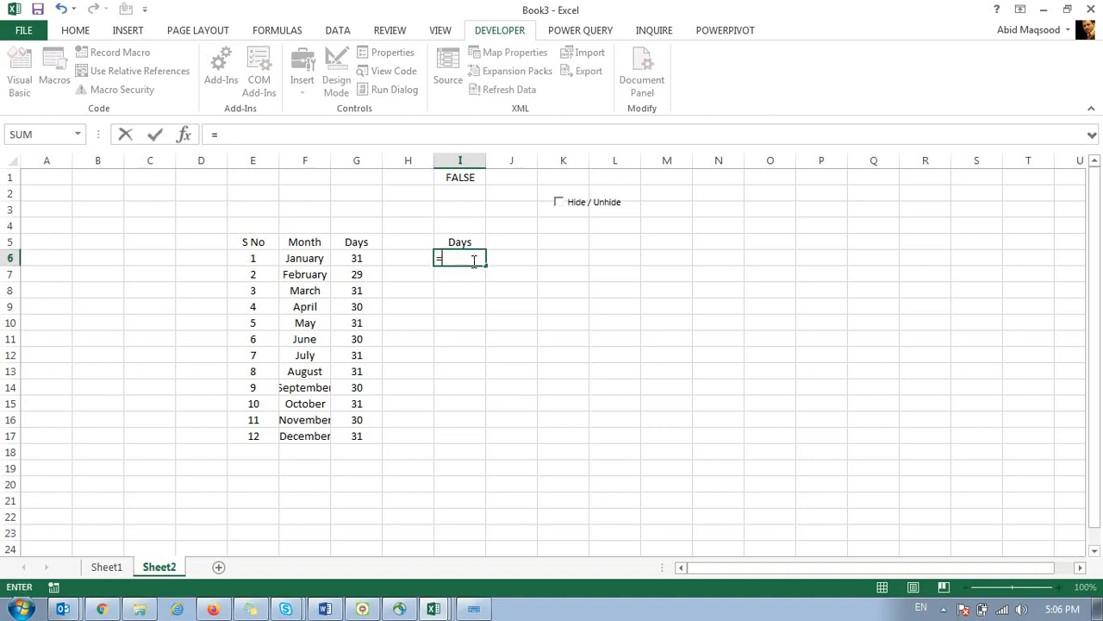
key(Up)
key(Up)
key(Up)
key(Up)
key(Up)
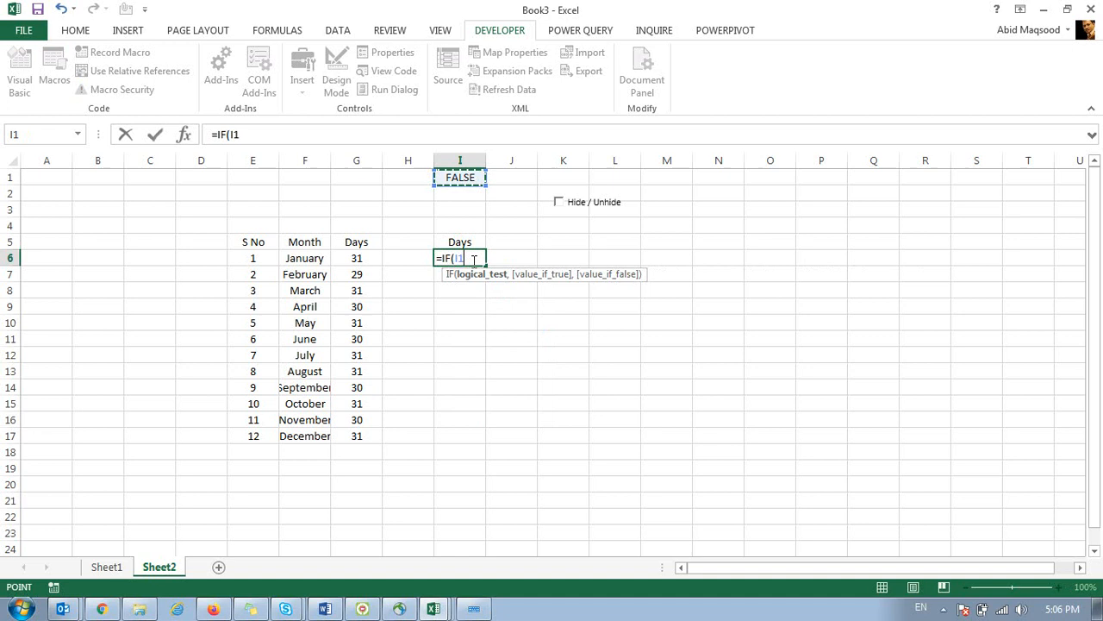
text(=tr)
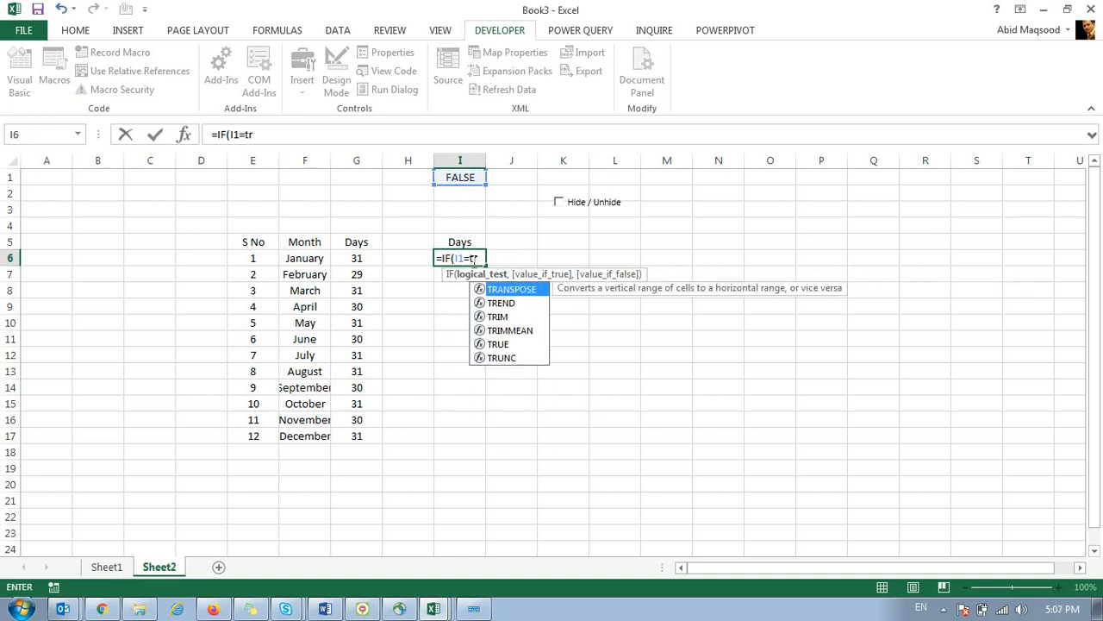
text(u)
key(Tab)
text(,)
click(354, 257)
text(,)
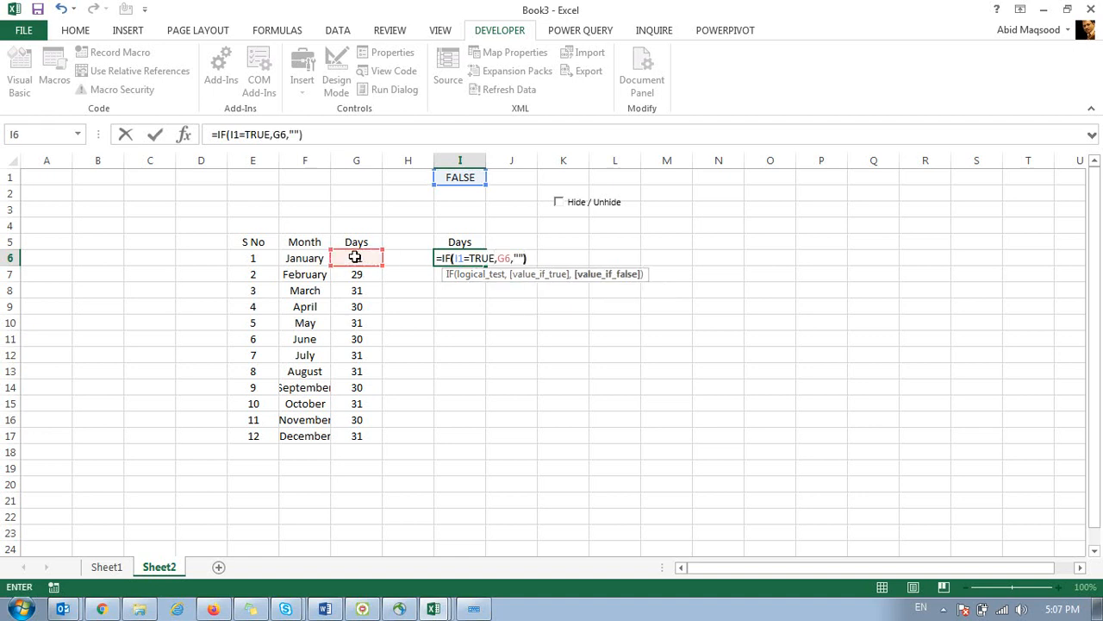
click(235, 134)
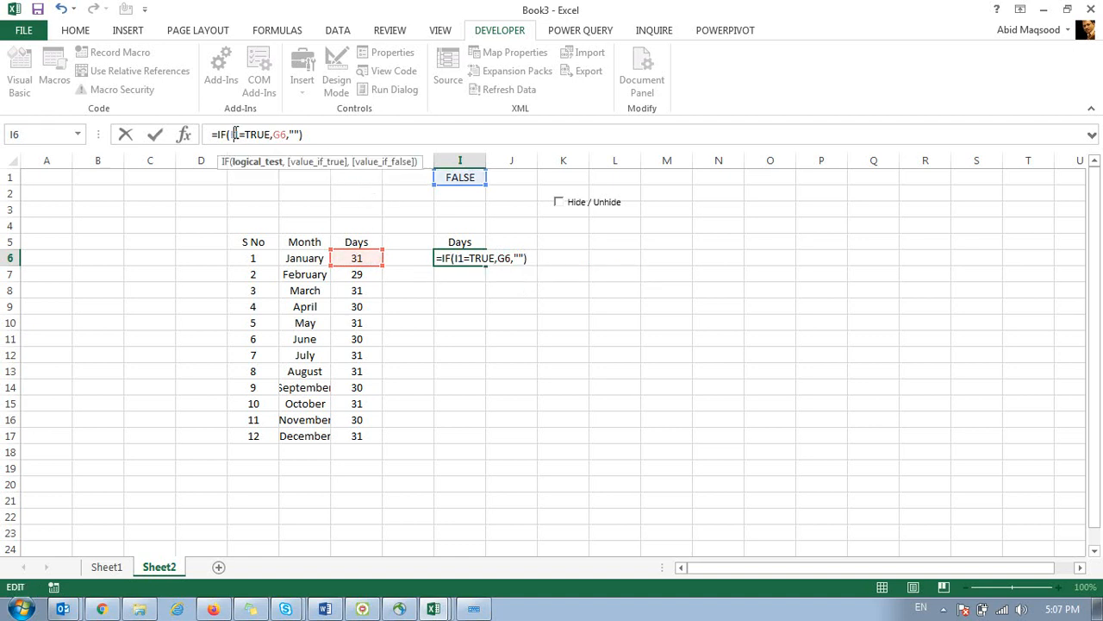
key(F4)
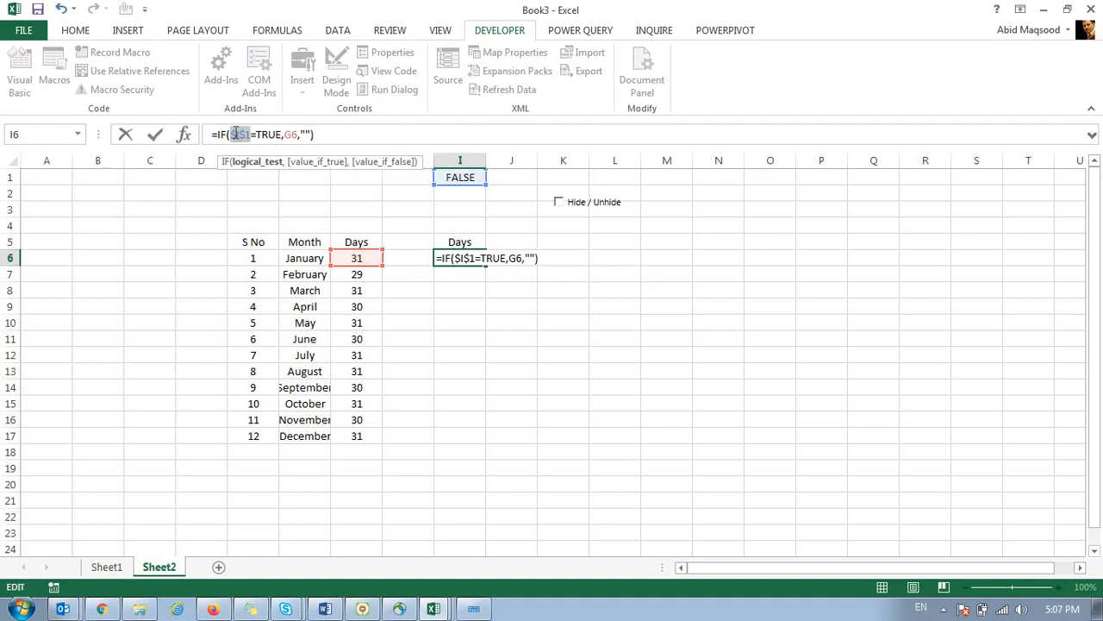
key(ctrl+Return)
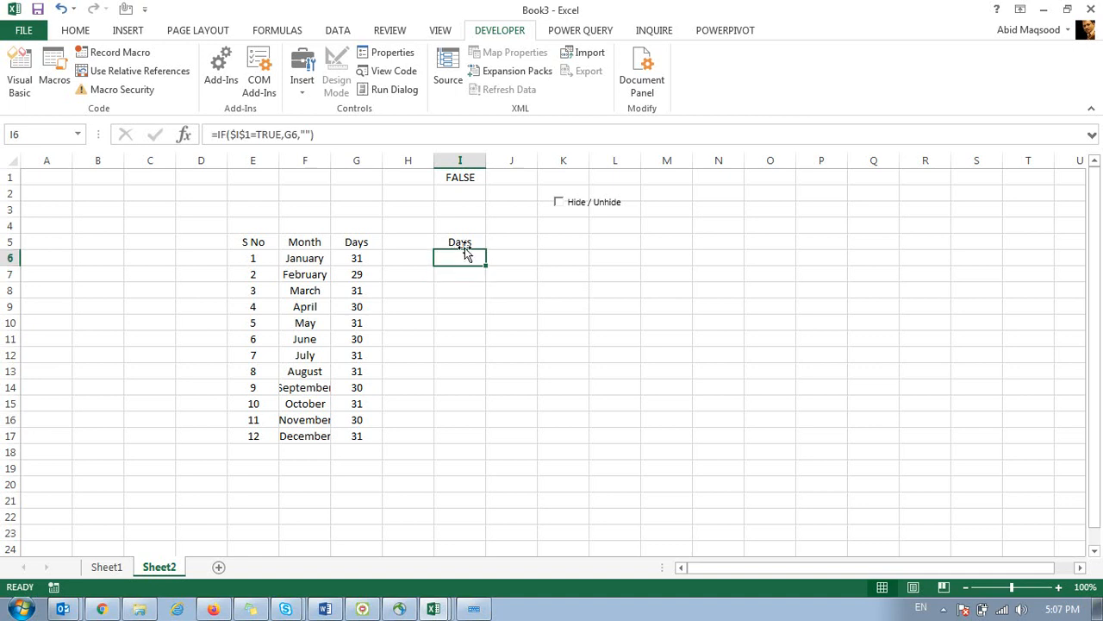
Toggle the check box to test the formula, leave it ticked, and fill it down to I17.
click(559, 205)
click(562, 204)
click(562, 203)
click(562, 204)
click(560, 204)
drag(486, 265, 479, 442)
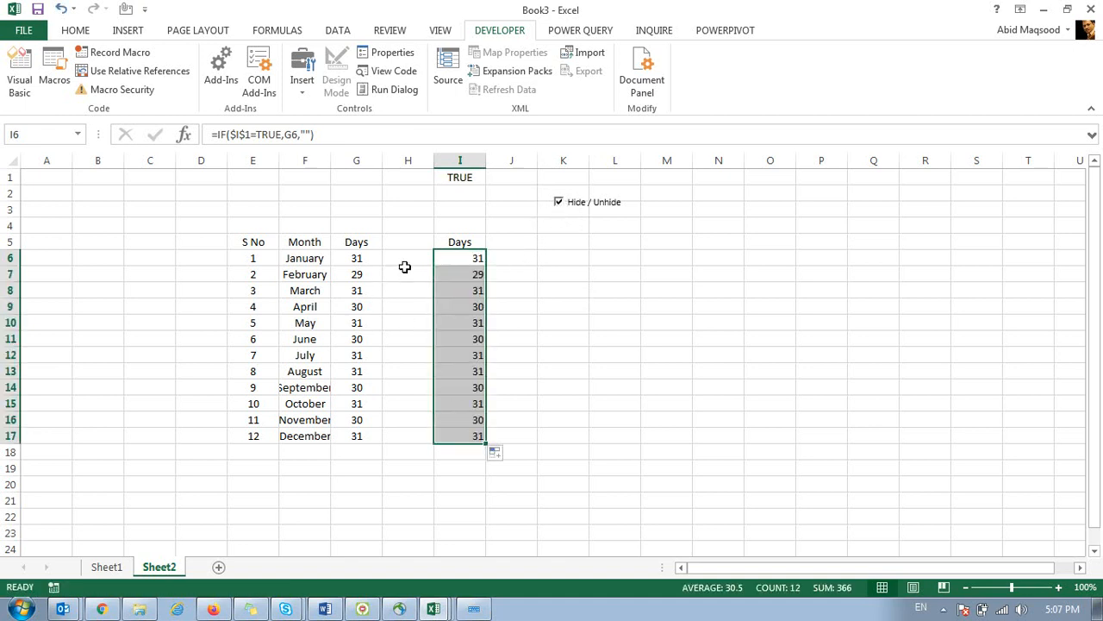
Select the month names in column F together with the Days values in I5:I17.
drag(306, 244, 313, 422)
drag(463, 241, 477, 437)
drag(306, 243, 313, 437)
drag(451, 244, 474, 437)
Insert a recommended Clustered Column chart of the selection and move it off the data.
click(128, 30)
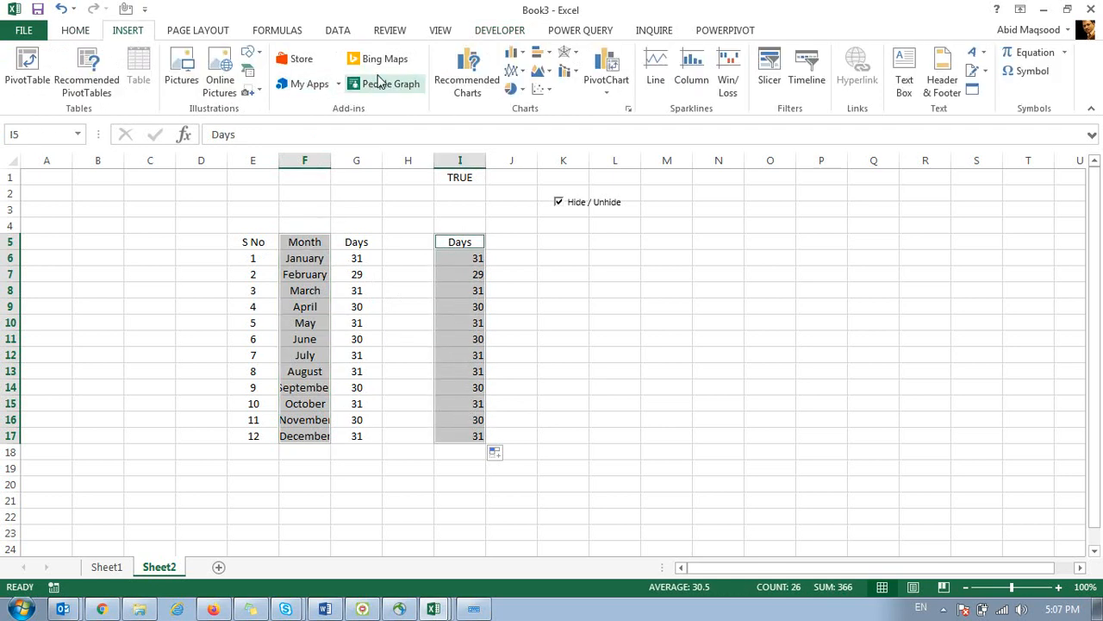
click(458, 79)
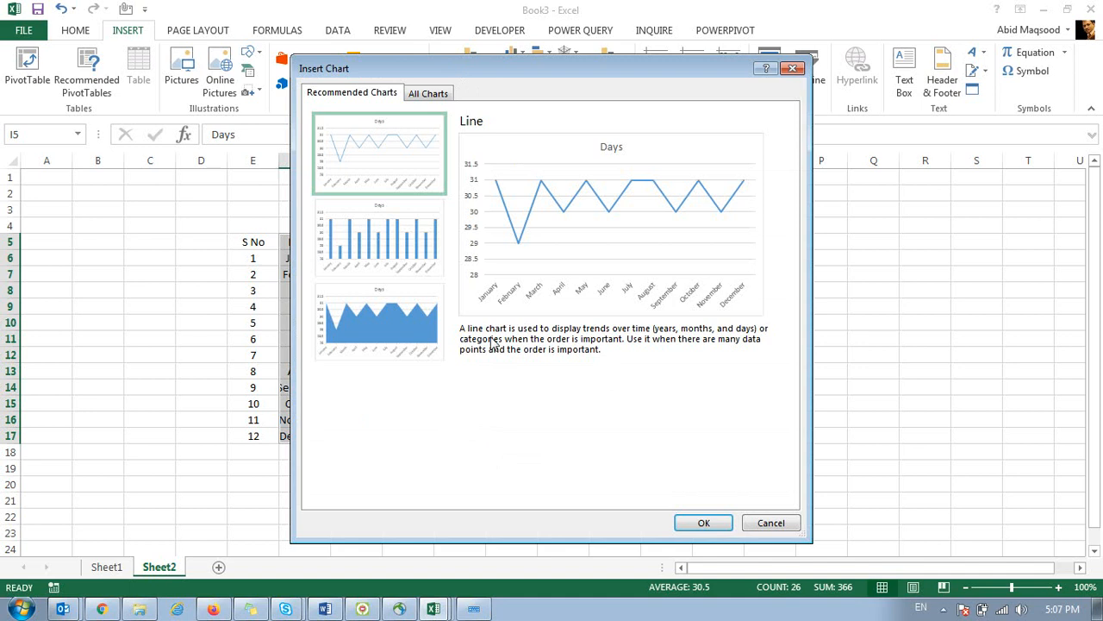
click(400, 260)
click(704, 523)
drag(532, 261, 732, 245)
click(564, 325)
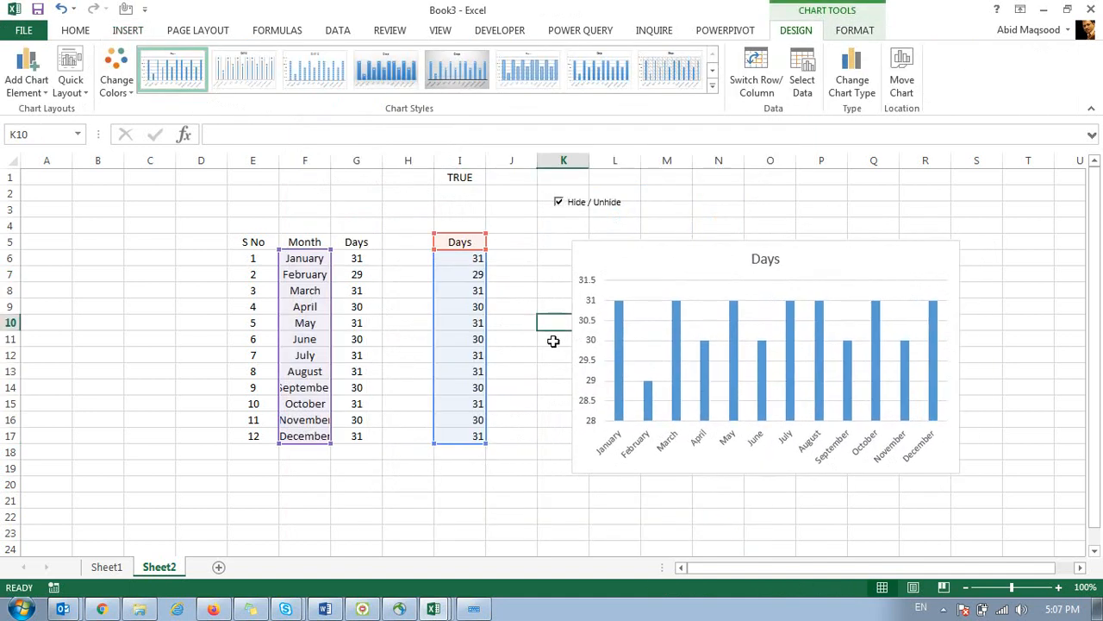
Toggle Hide / Unhide to confirm the chart empties and refills, repositioning it beside the table.
click(558, 204)
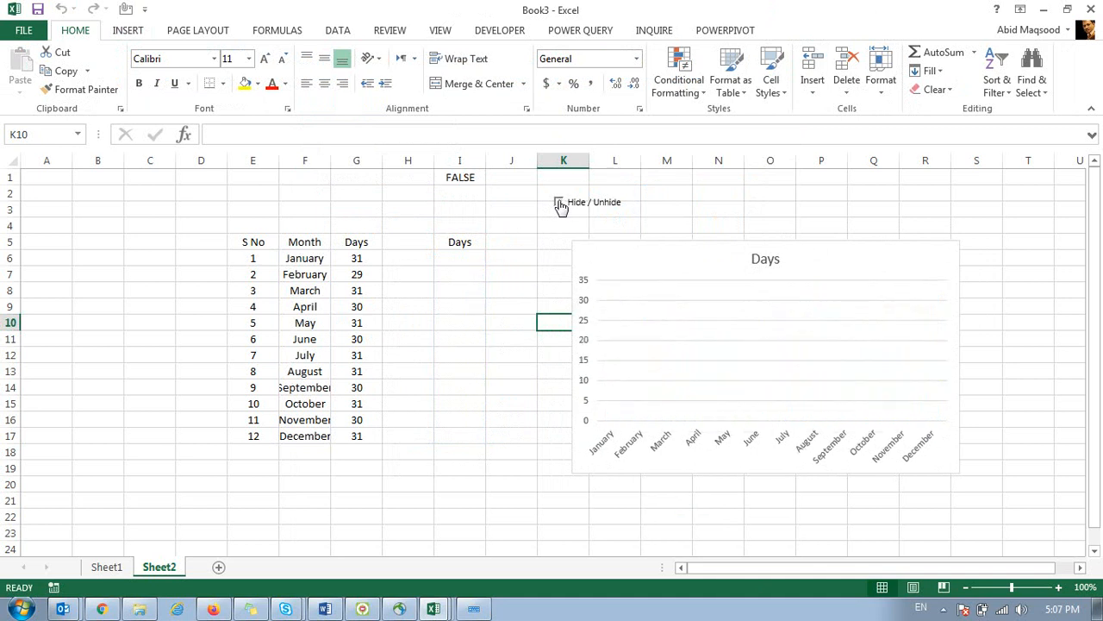
click(558, 203)
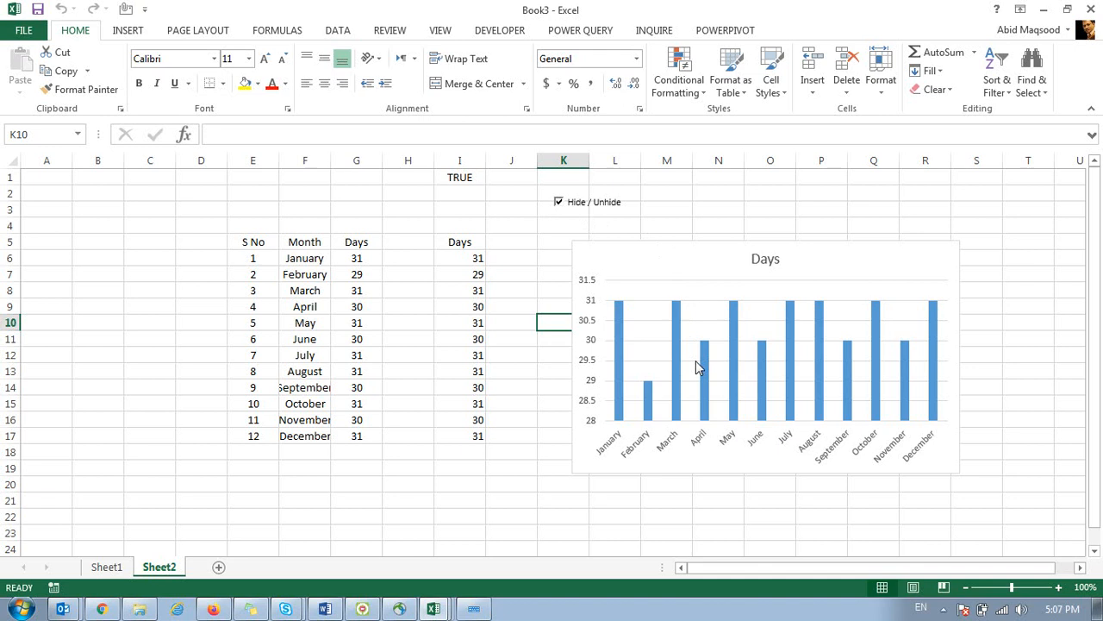
drag(643, 246, 735, 200)
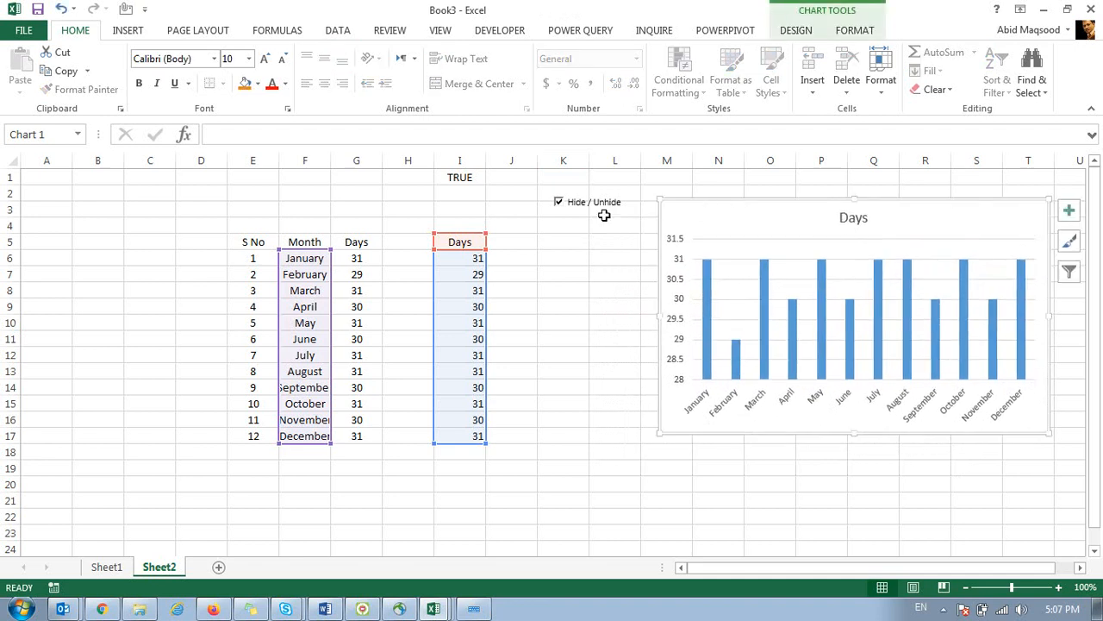
click(560, 203)
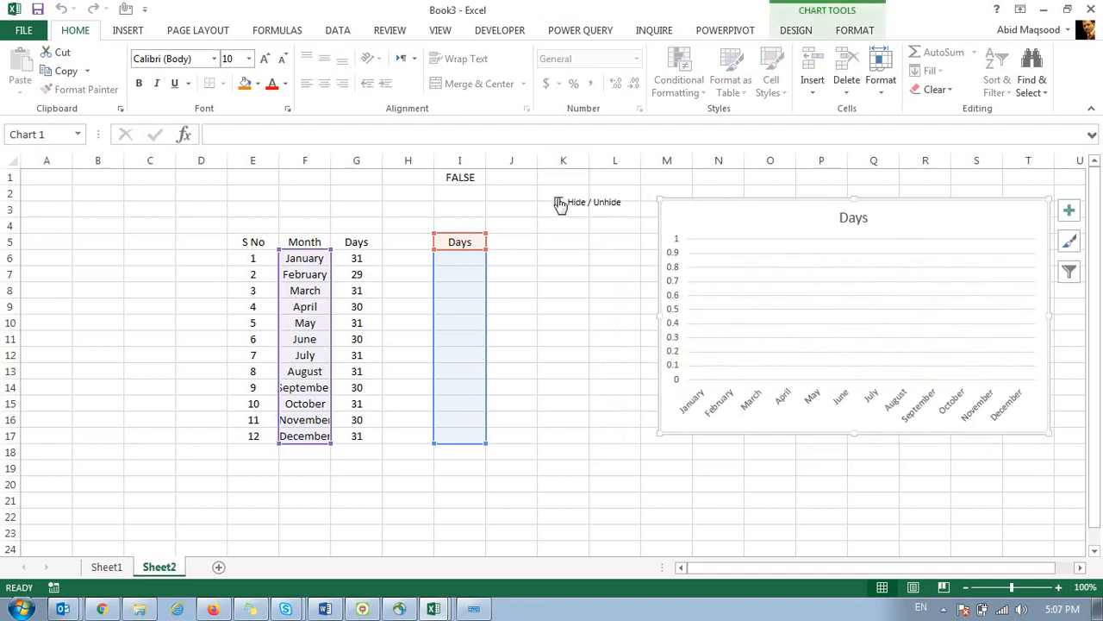
click(561, 204)
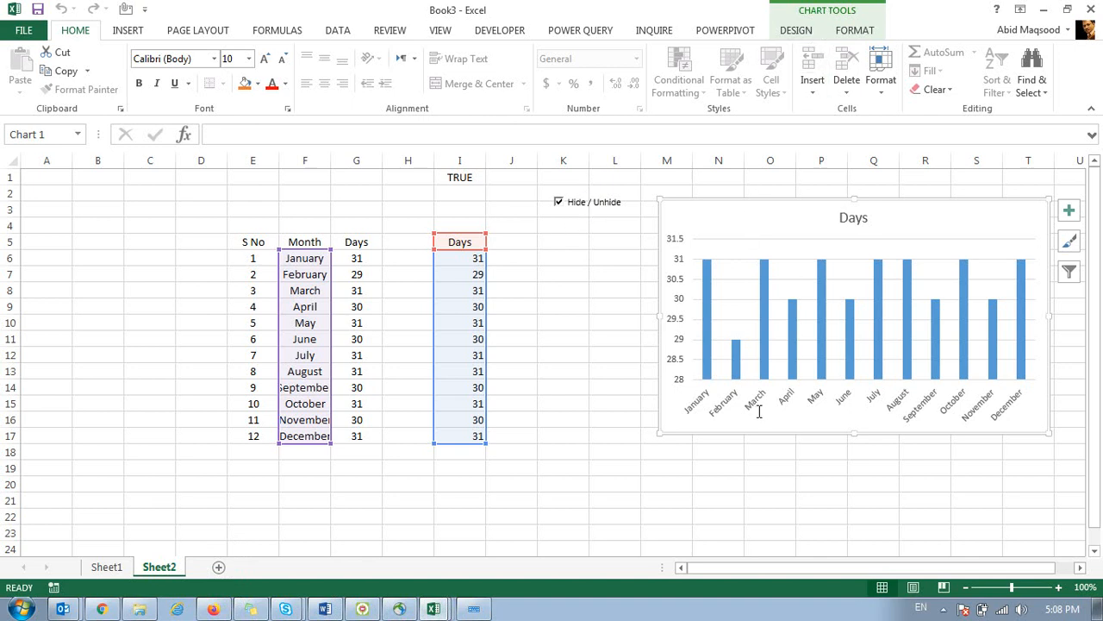
click(586, 273)
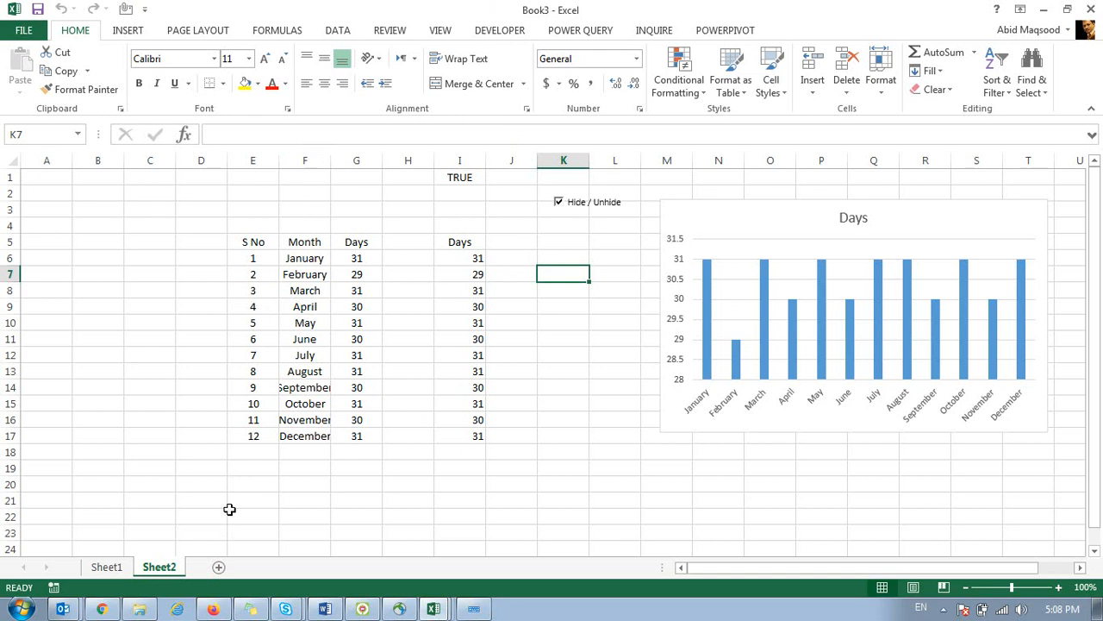
Add a new blank Sheet3, show the Developer tab, and close the meeting invitation pop-up.
click(219, 566)
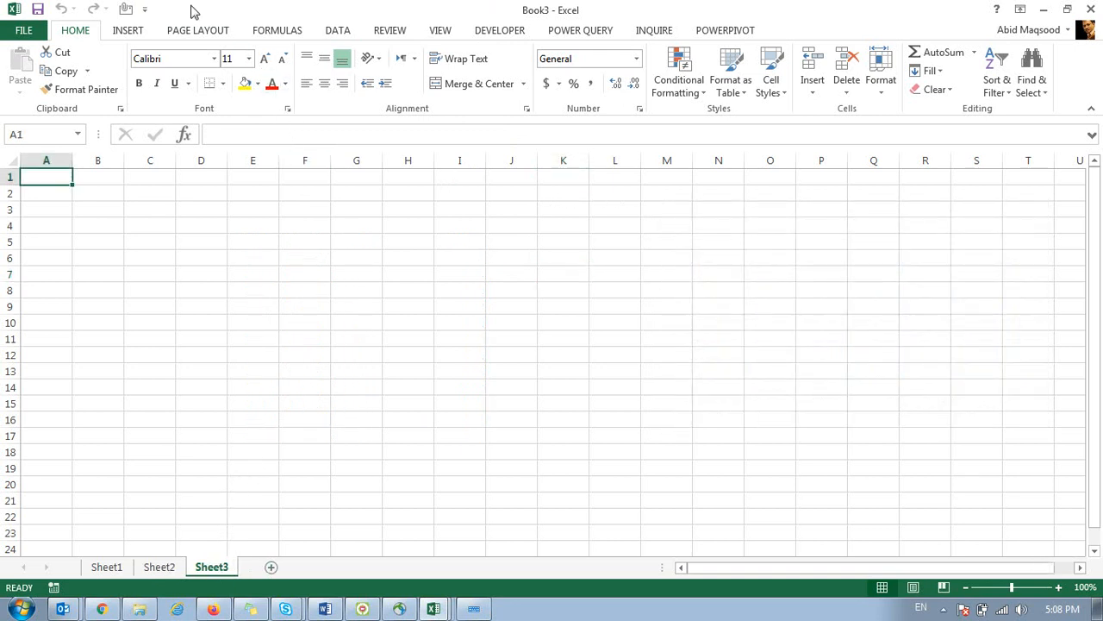
click(672, 222)
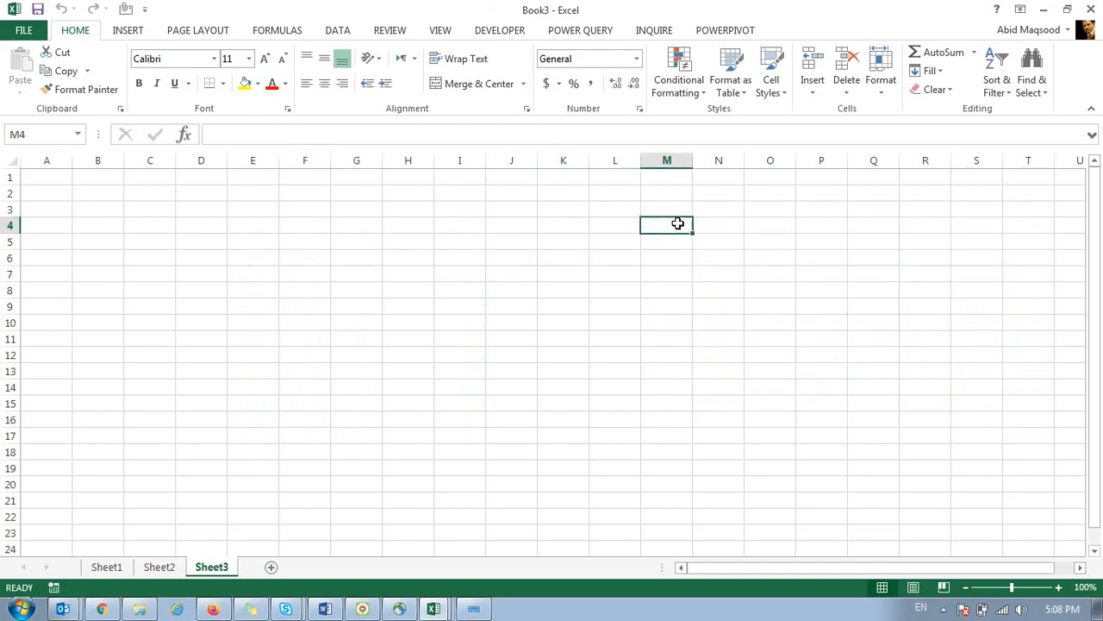
click(502, 31)
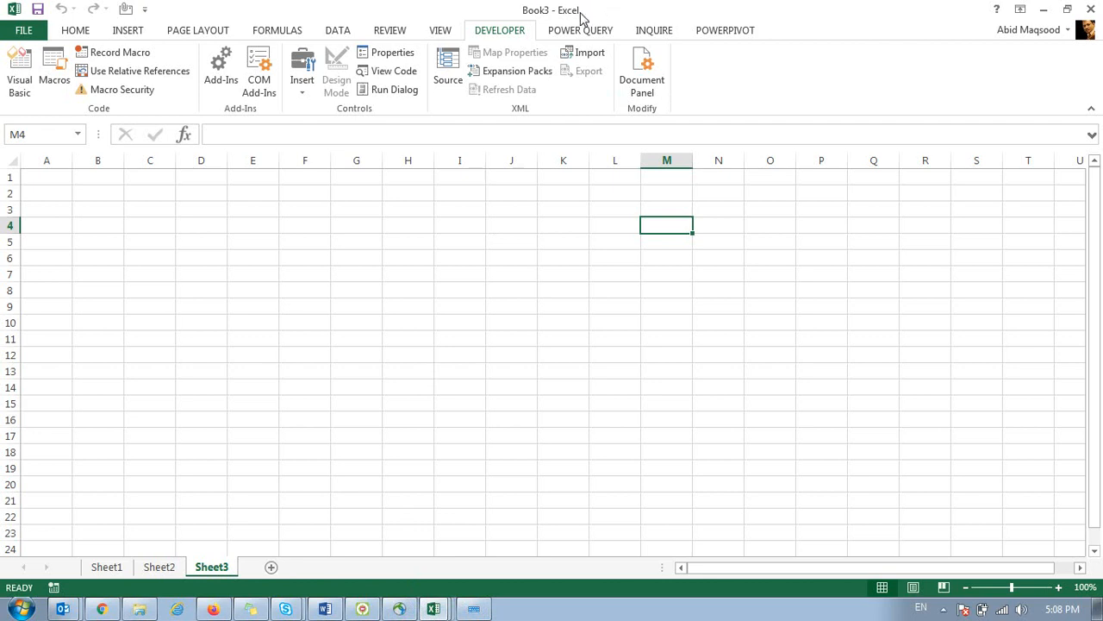
click(832, 19)
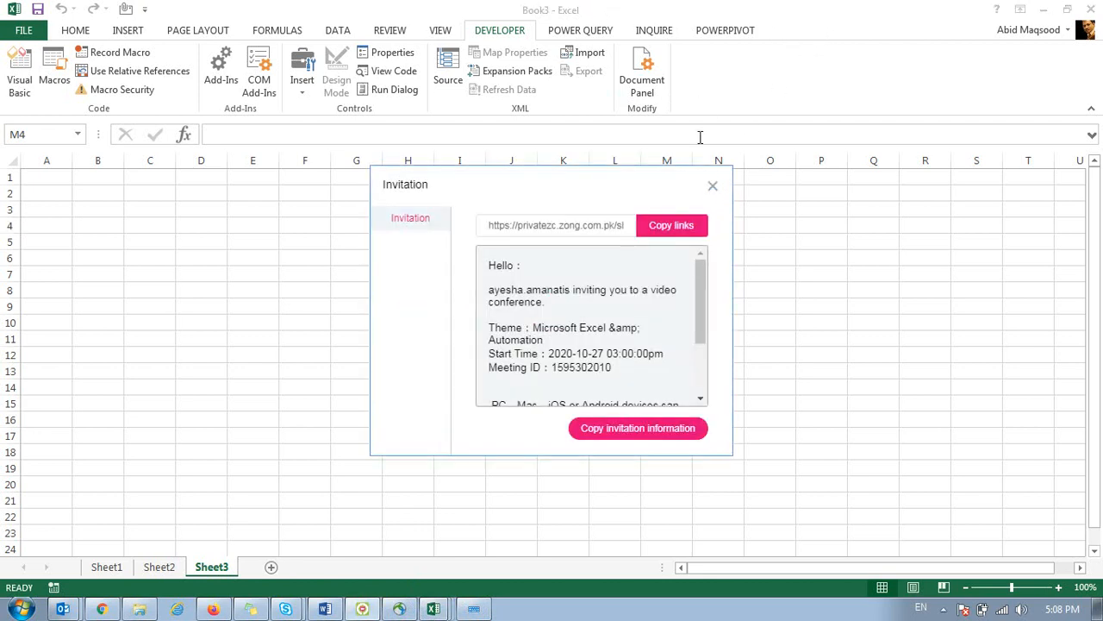
click(713, 187)
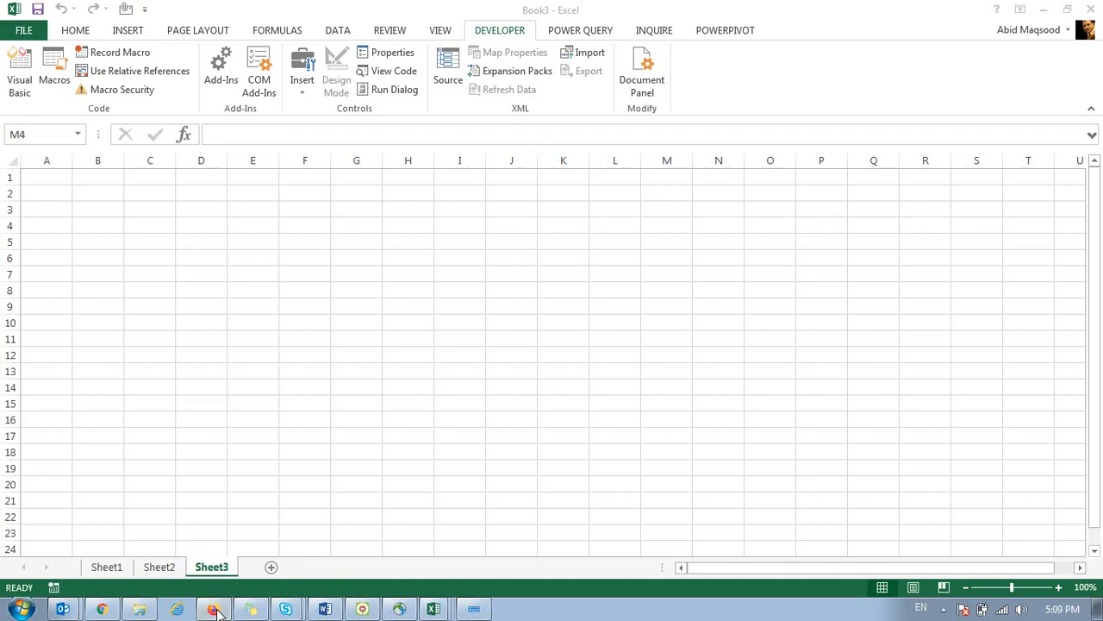
In Outlook, scroll the course outline email and highlight 'PivotTable, PowerPivot' in Section 4.
click(71, 605)
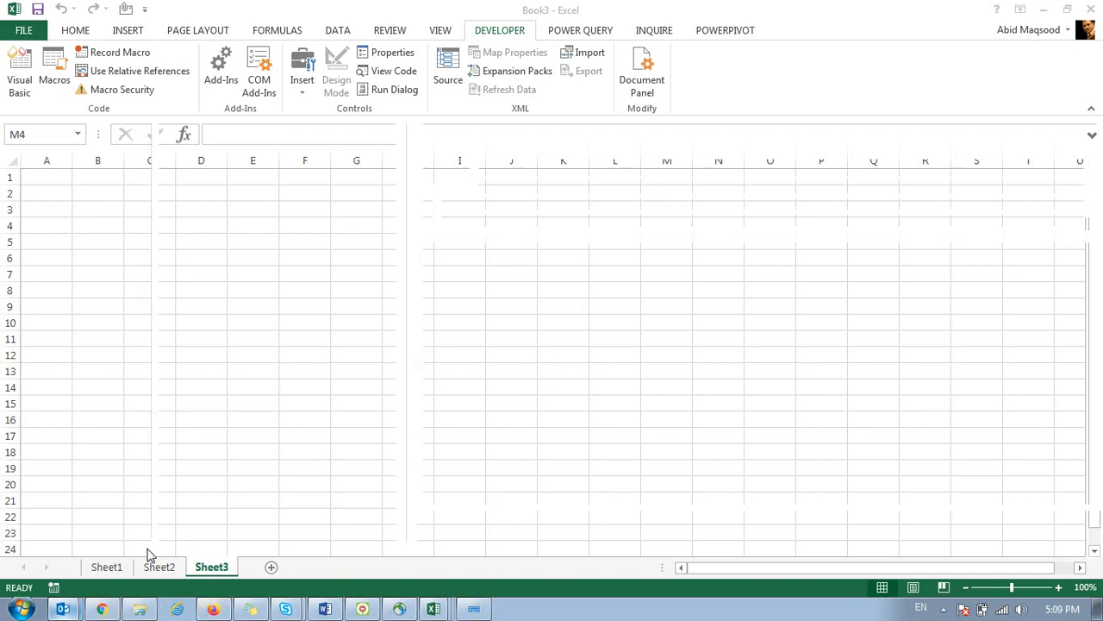
scroll(535, 405, down, 3)
scroll(536, 414, down, 1)
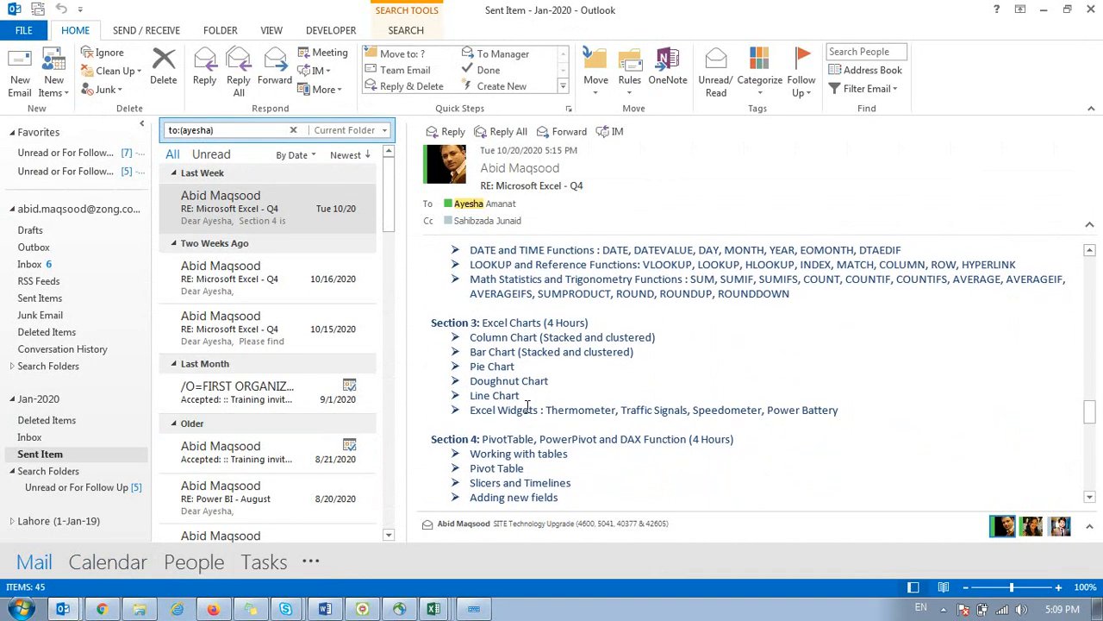
double_click(490, 441)
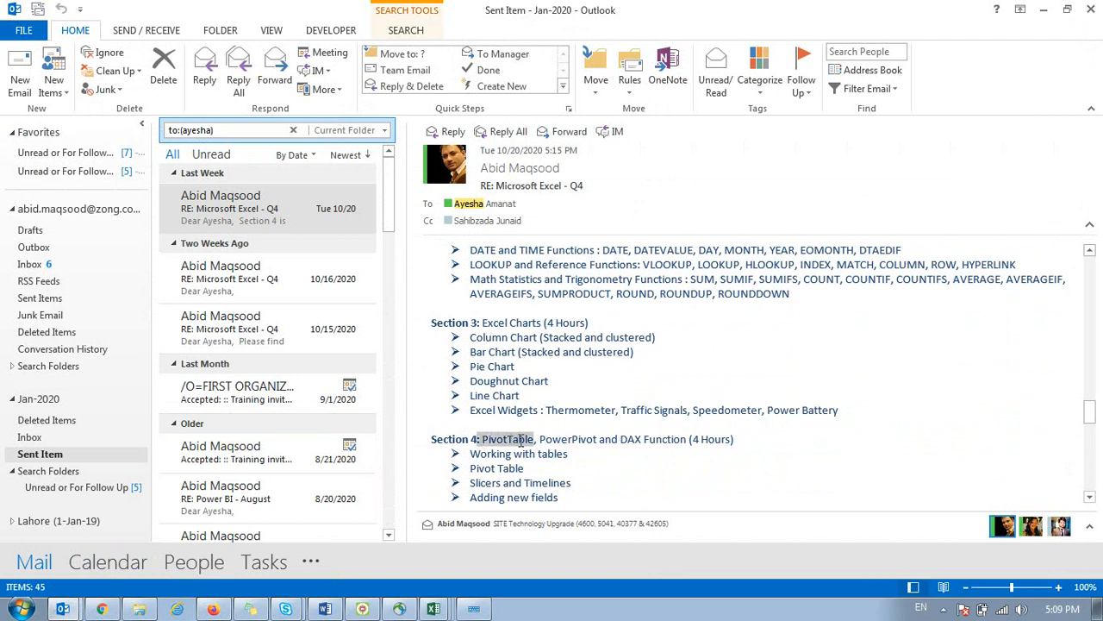
drag(552, 439, 741, 455)
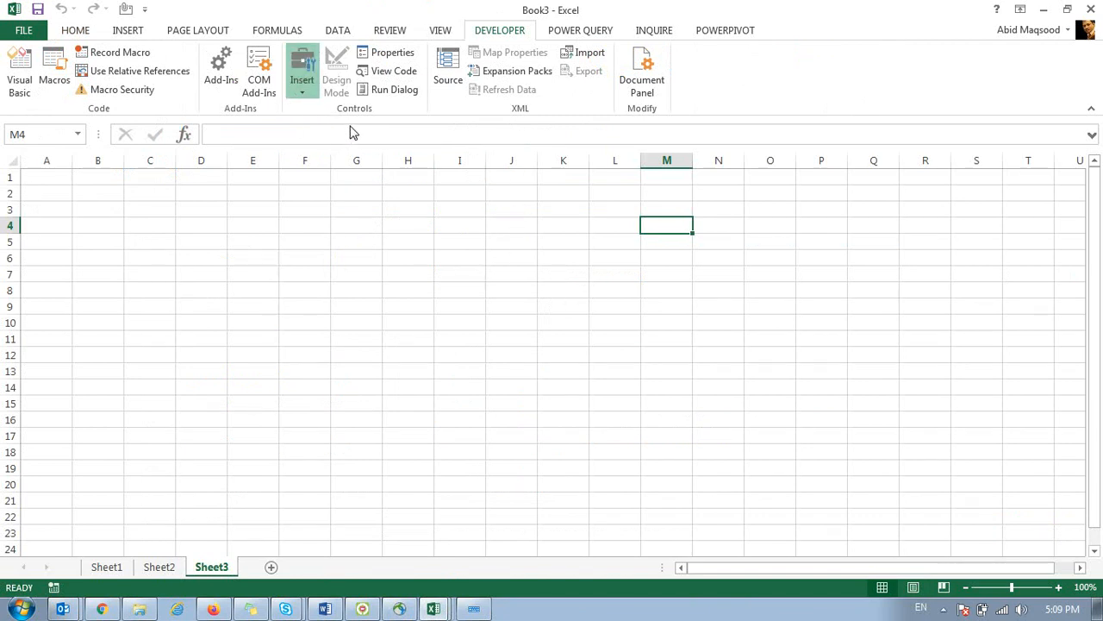
Place a narrow spinner on Sheet3 with minimum 1, maximum 30 and cell link $H$1.
click(426, 212)
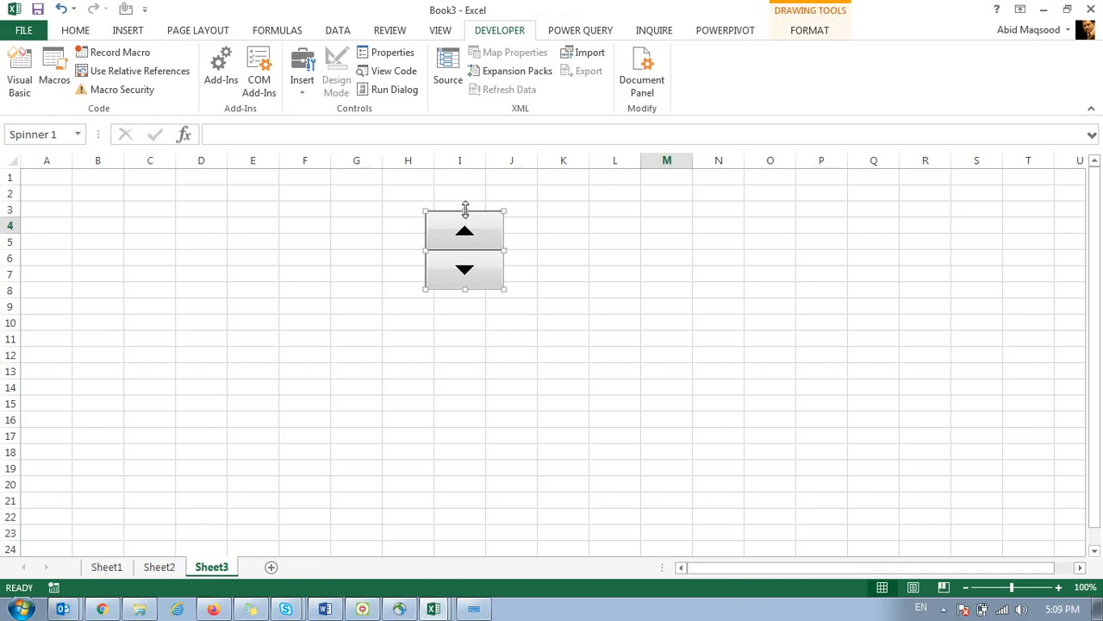
drag(505, 250, 567, 252)
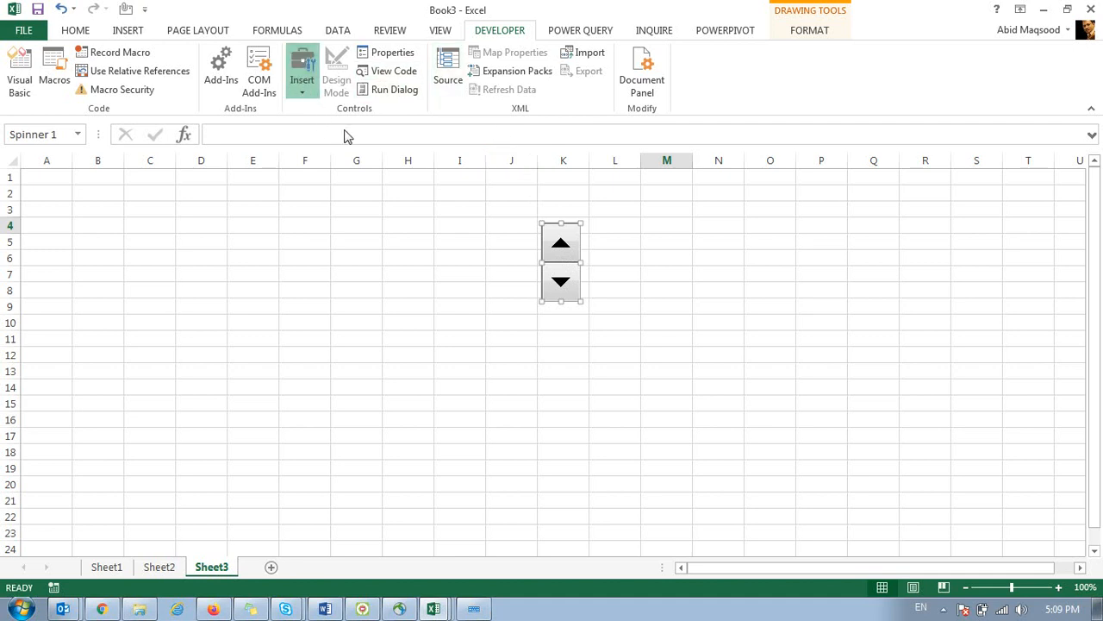
right_click(560, 249)
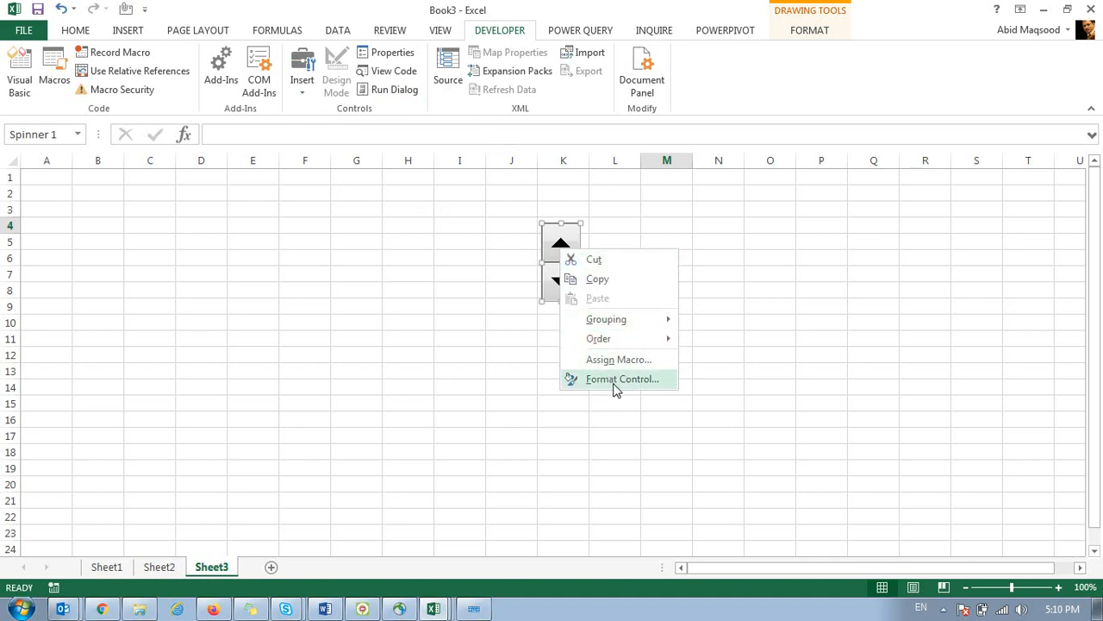
click(613, 384)
drag(698, 139, 596, 158)
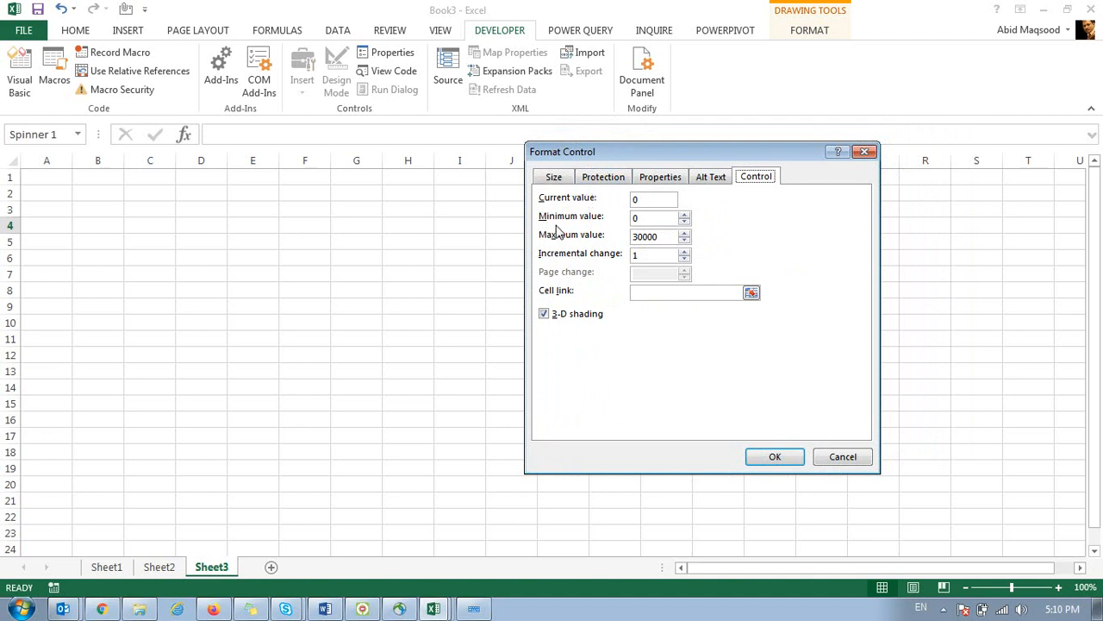
click(645, 221)
drag(660, 238, 645, 241)
key(BackSpace)
click(752, 294)
click(400, 177)
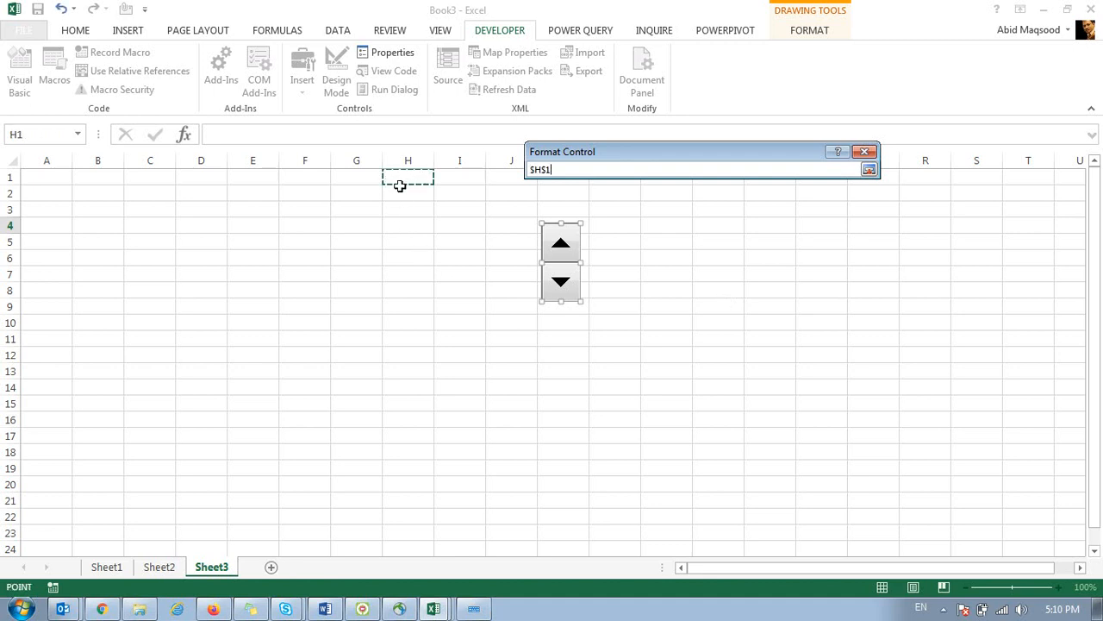
click(869, 169)
click(776, 456)
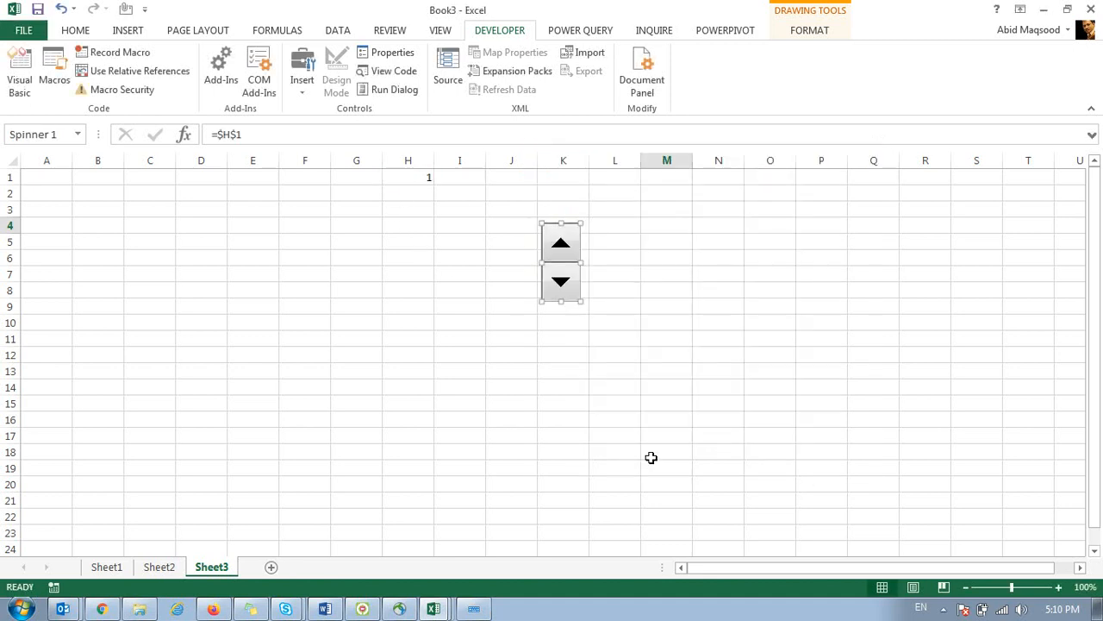
click(568, 465)
Test the spinner arrows to change H1, then recheck its format settings without changes.
click(561, 245)
click(560, 245)
click(561, 245)
click(561, 245)
click(560, 245)
click(560, 244)
click(561, 245)
click(560, 244)
click(560, 245)
click(560, 244)
click(560, 244)
click(560, 245)
click(560, 245)
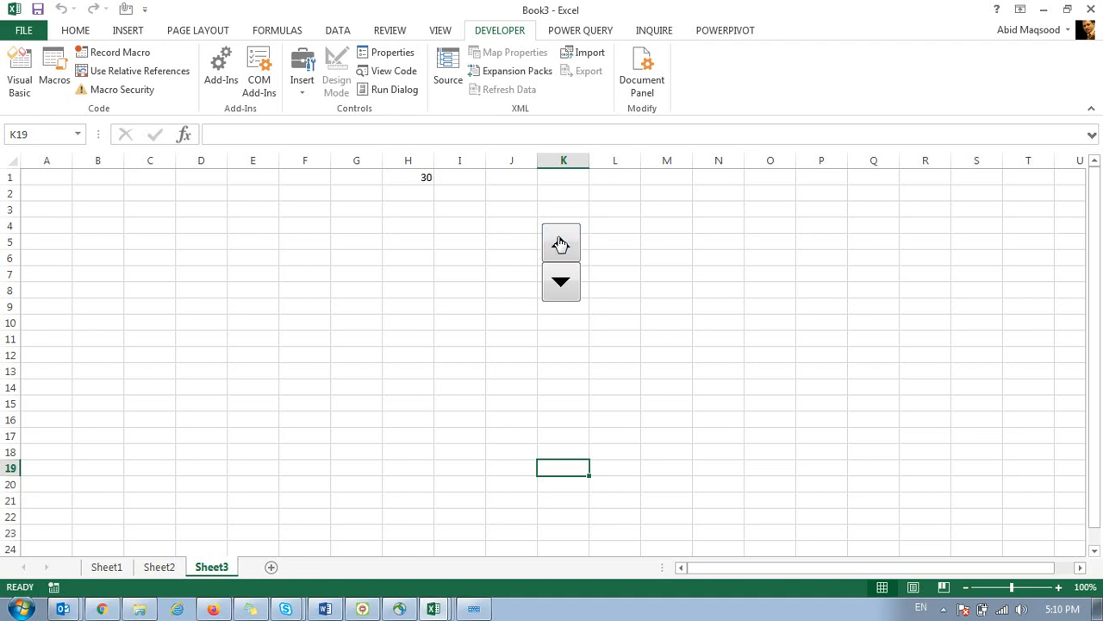
click(567, 279)
click(567, 279)
right_click(561, 244)
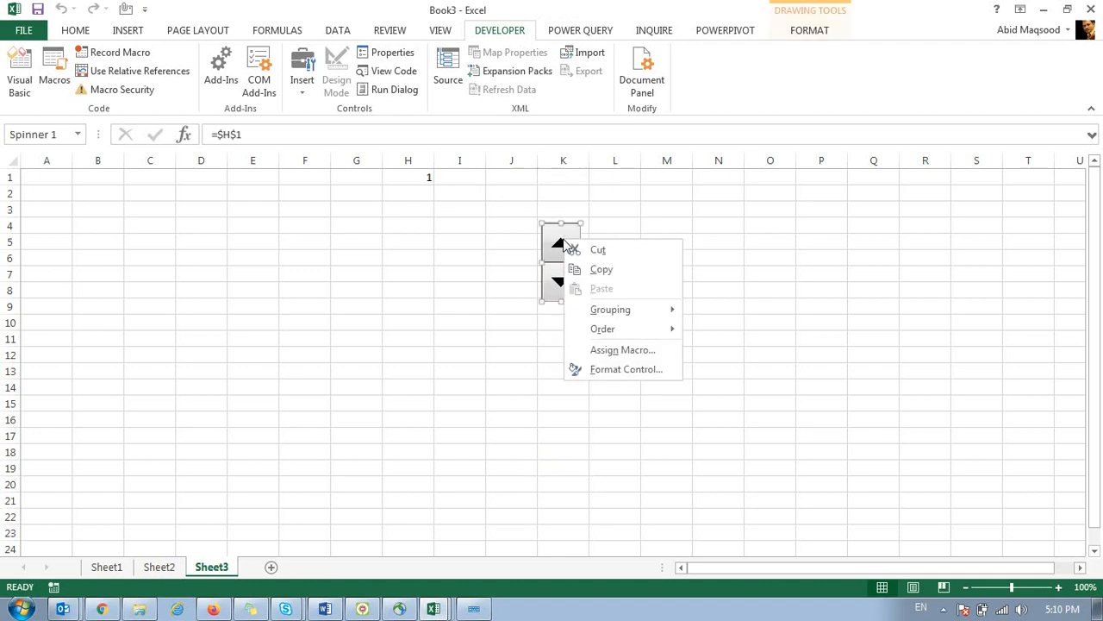
click(606, 368)
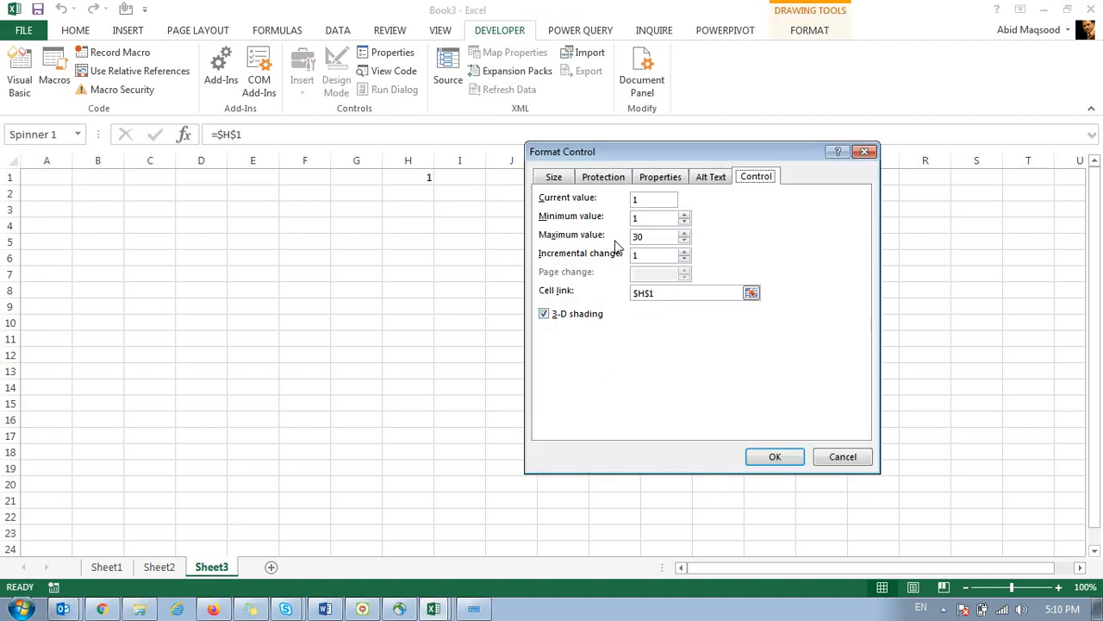
click(842, 456)
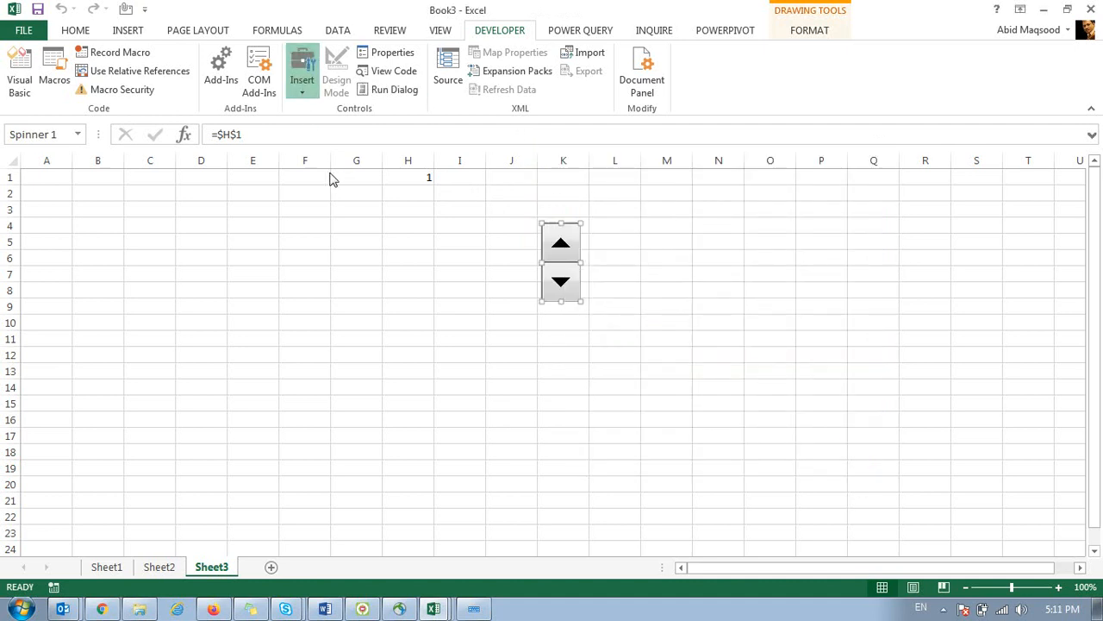
Draw a scroll bar on Sheet3 and resize it narrower.
drag(645, 207, 724, 441)
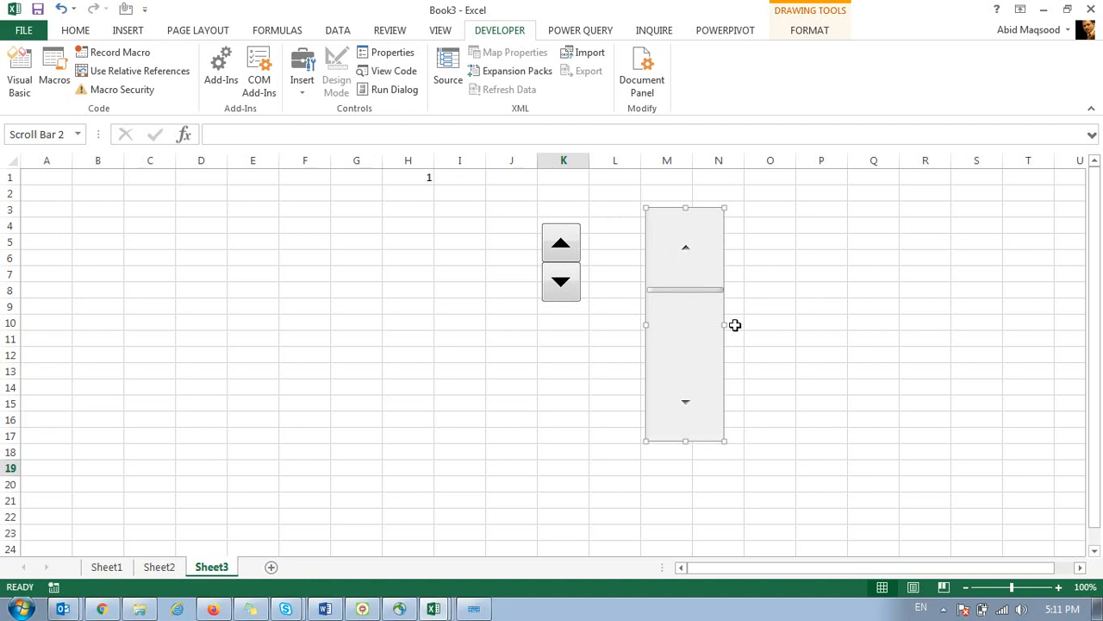
drag(719, 325, 685, 328)
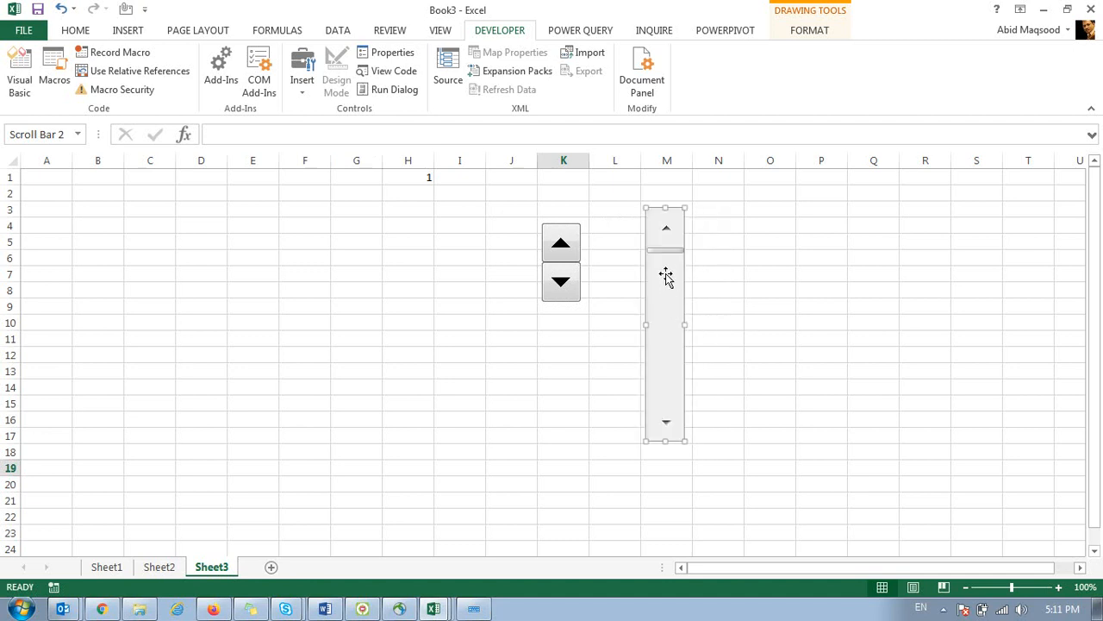
click(729, 290)
drag(675, 256, 684, 284)
Set the scroll bar's maximum value to 30 and link it to cell $G$1.
right_click(674, 303)
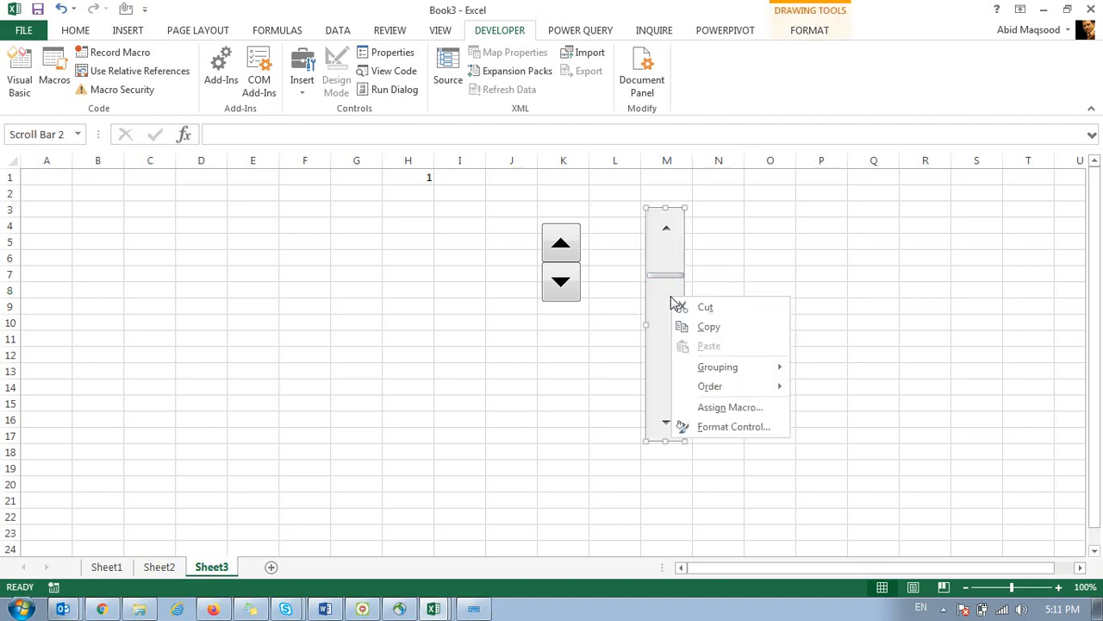
click(721, 427)
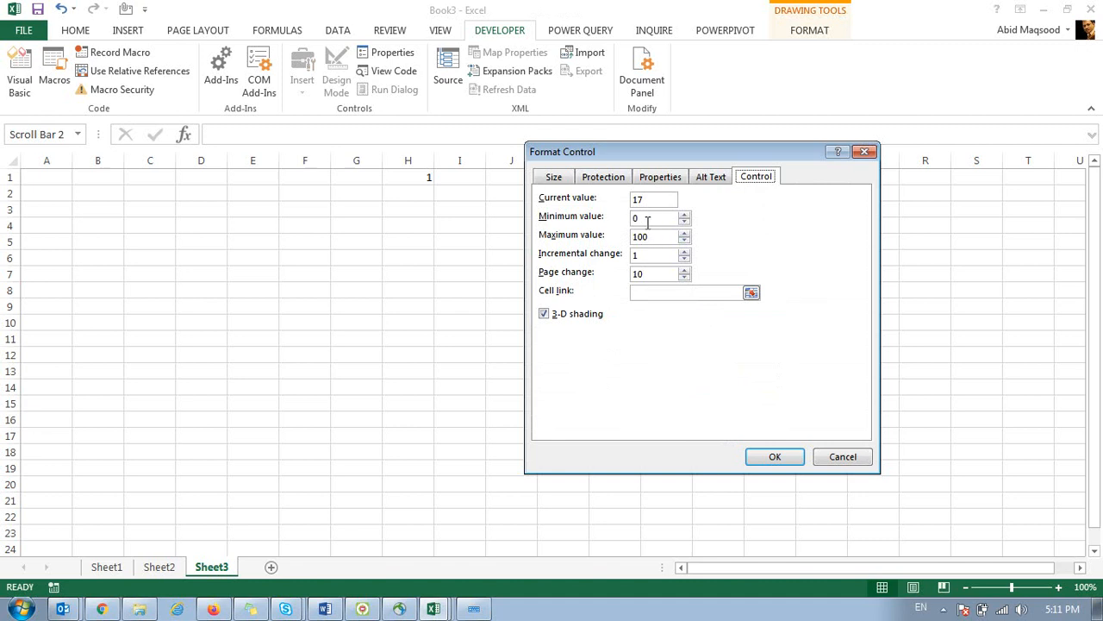
drag(654, 236, 627, 240)
text(30)
click(773, 457)
click(582, 353)
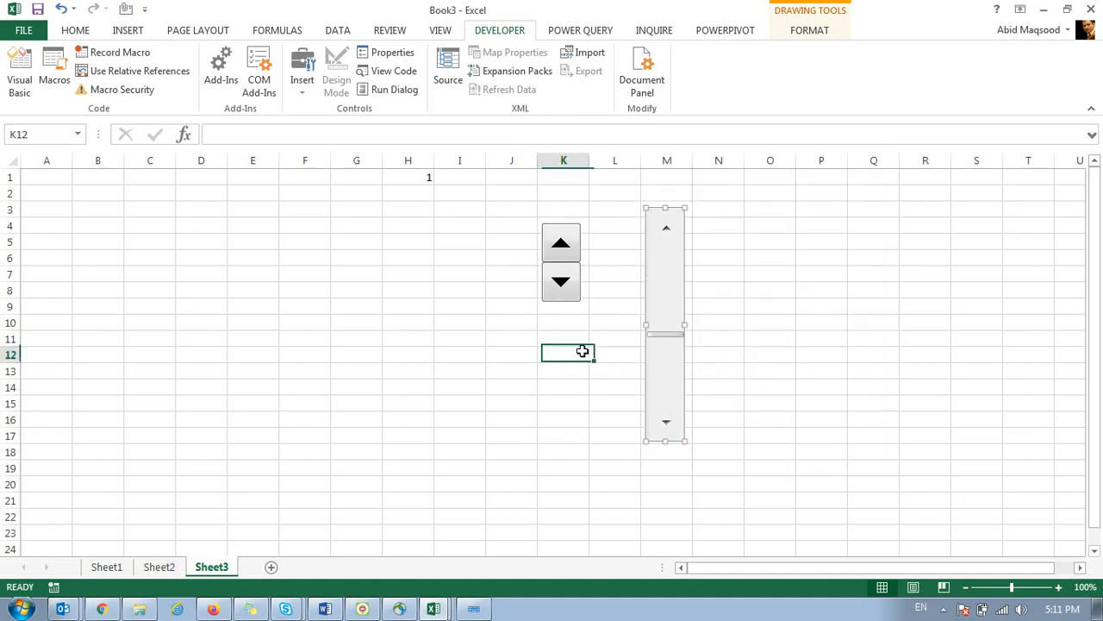
right_click(656, 273)
click(690, 404)
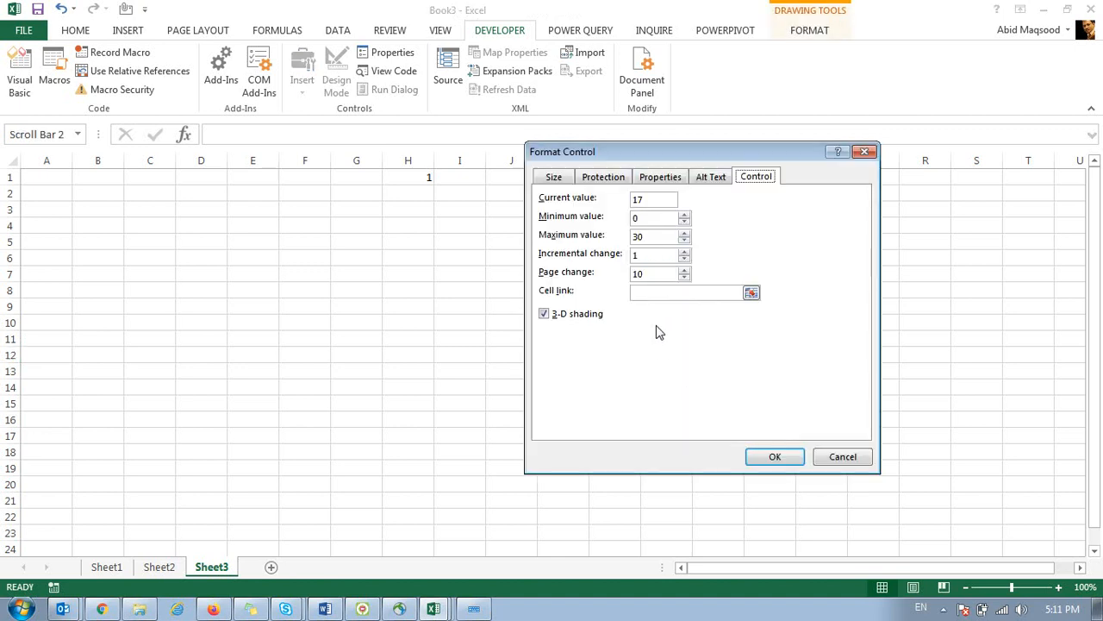
click(757, 296)
click(357, 177)
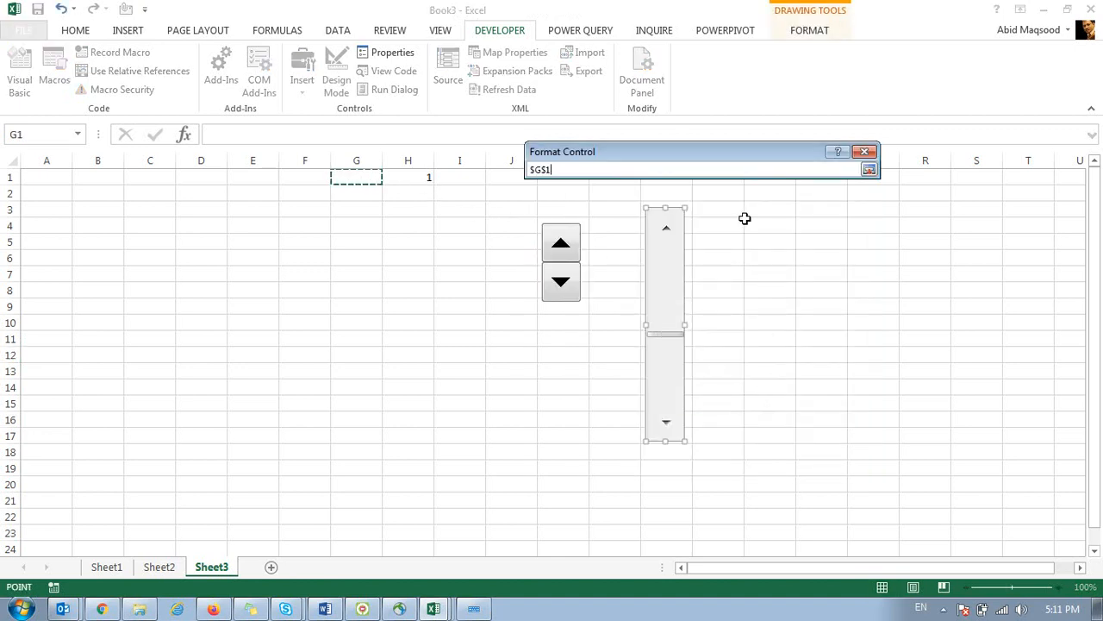
click(869, 169)
click(773, 459)
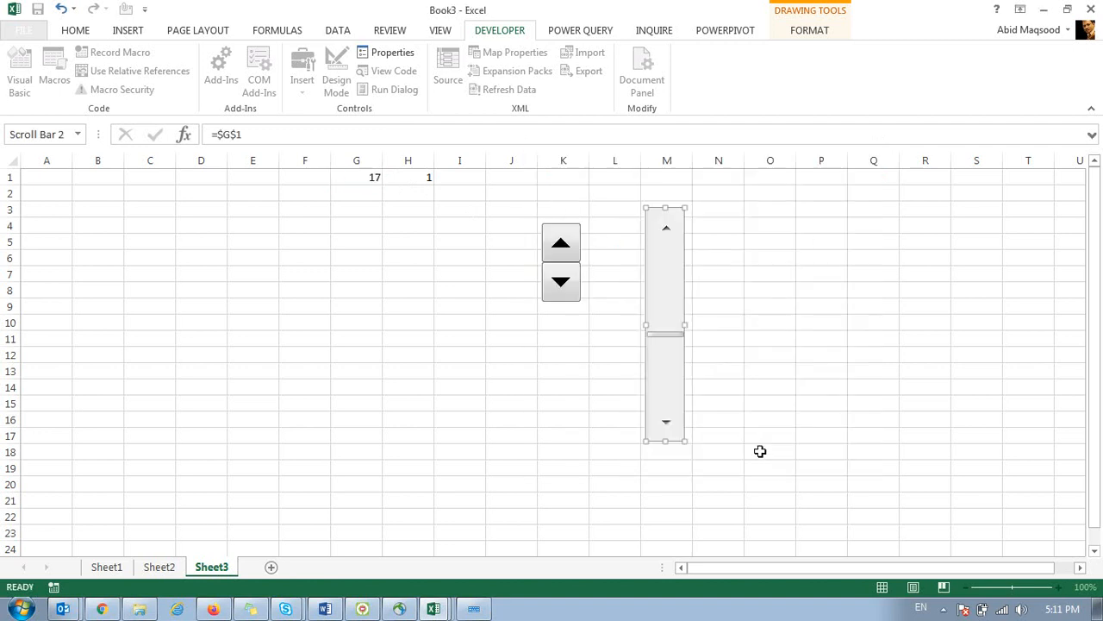
Test the scroll bar arrows, leaving G1 at 14.
click(733, 419)
click(665, 233)
click(664, 233)
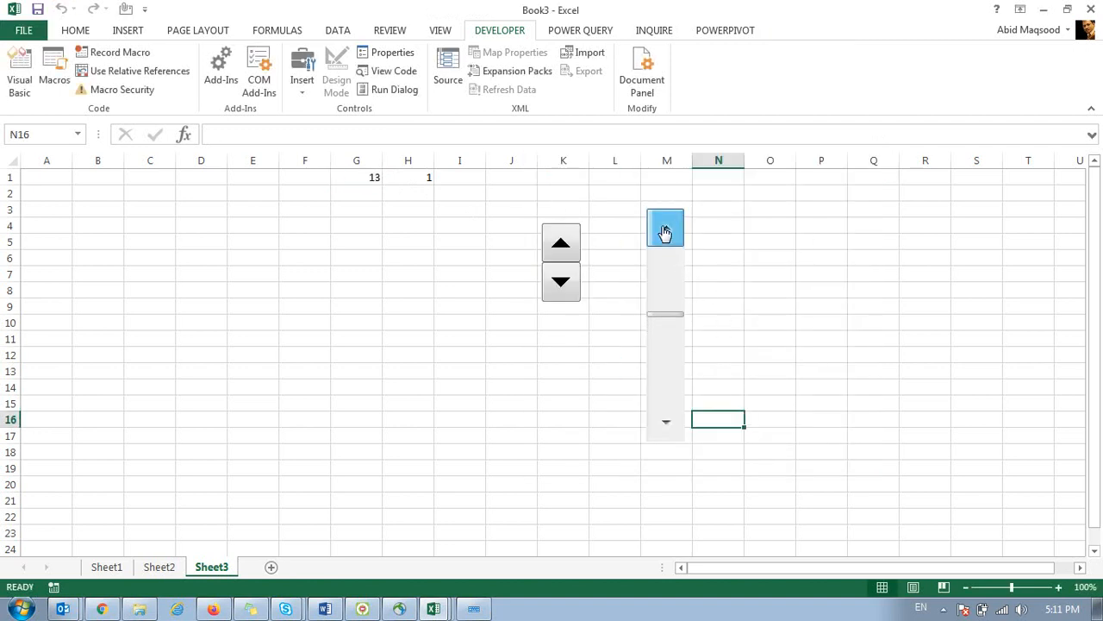
click(666, 422)
click(666, 422)
click(666, 423)
click(665, 231)
click(665, 231)
click(665, 231)
click(665, 231)
click(672, 423)
click(671, 423)
click(671, 422)
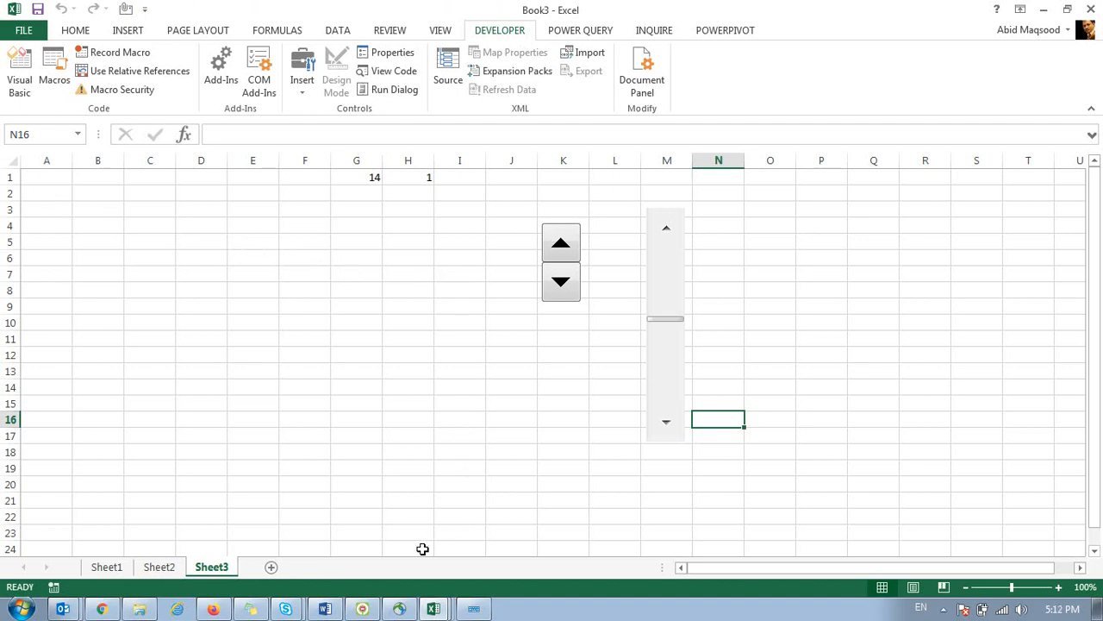
click(68, 610)
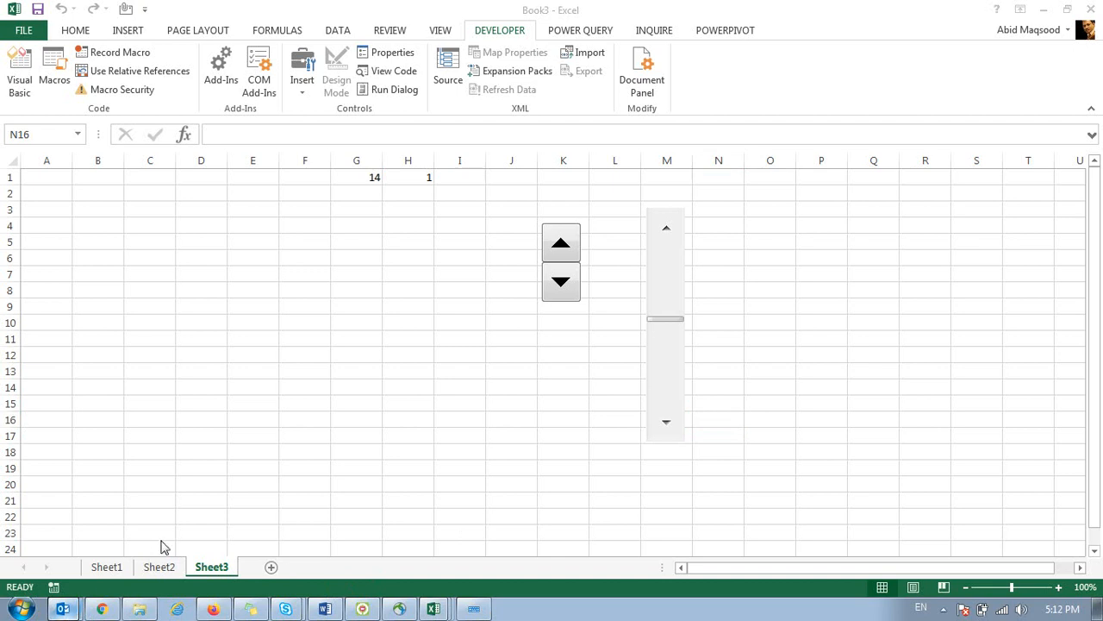
scroll(474, 420, up, 5)
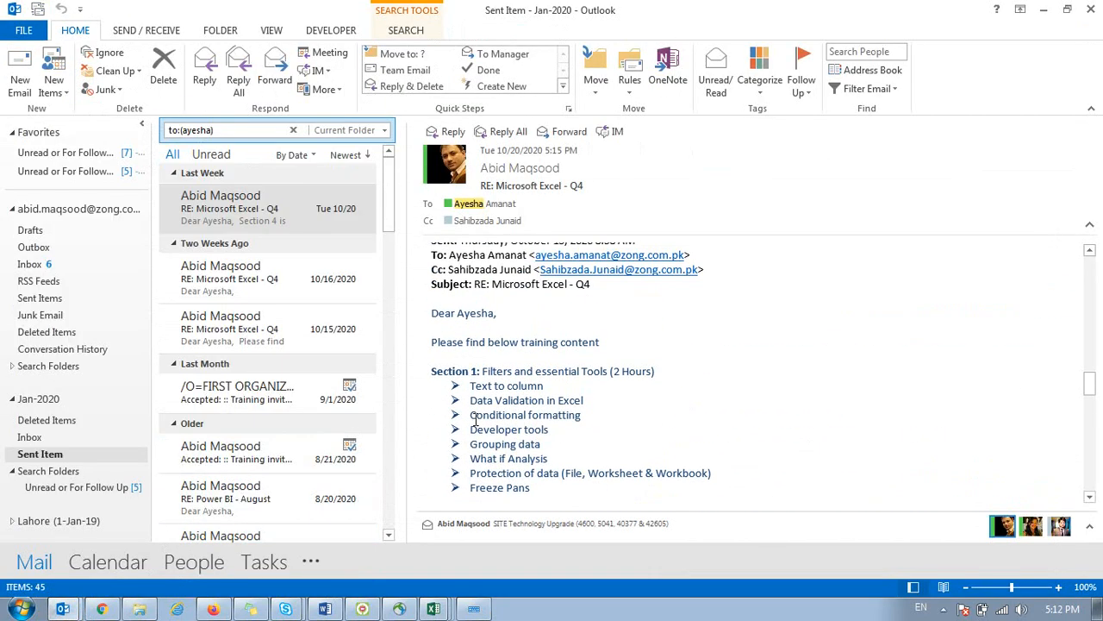
drag(558, 463, 471, 468)
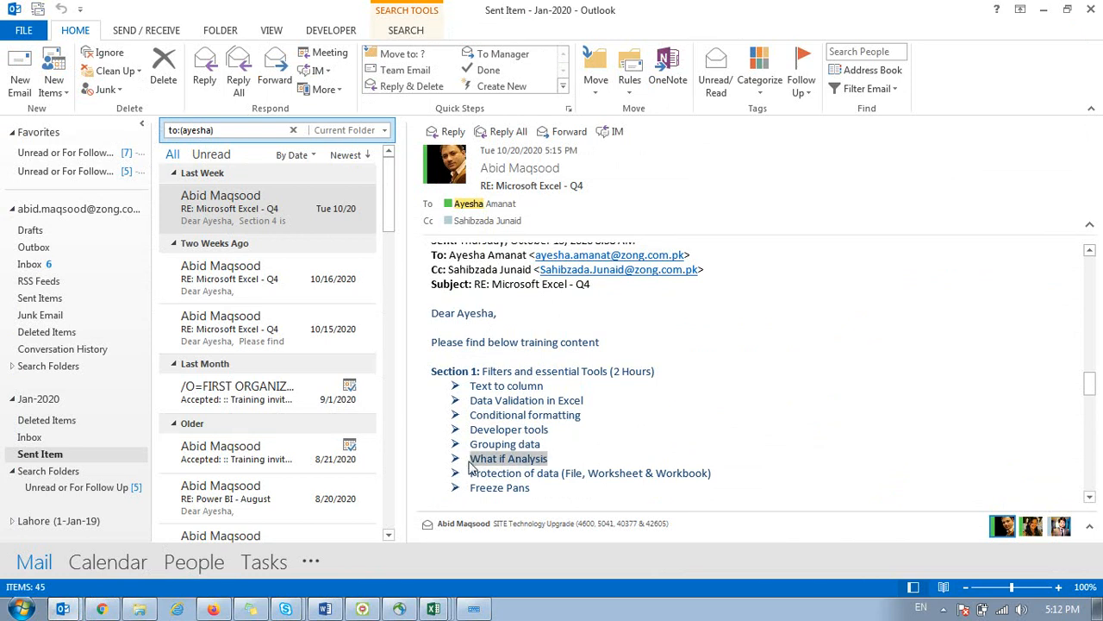
scroll(476, 412, down, 3)
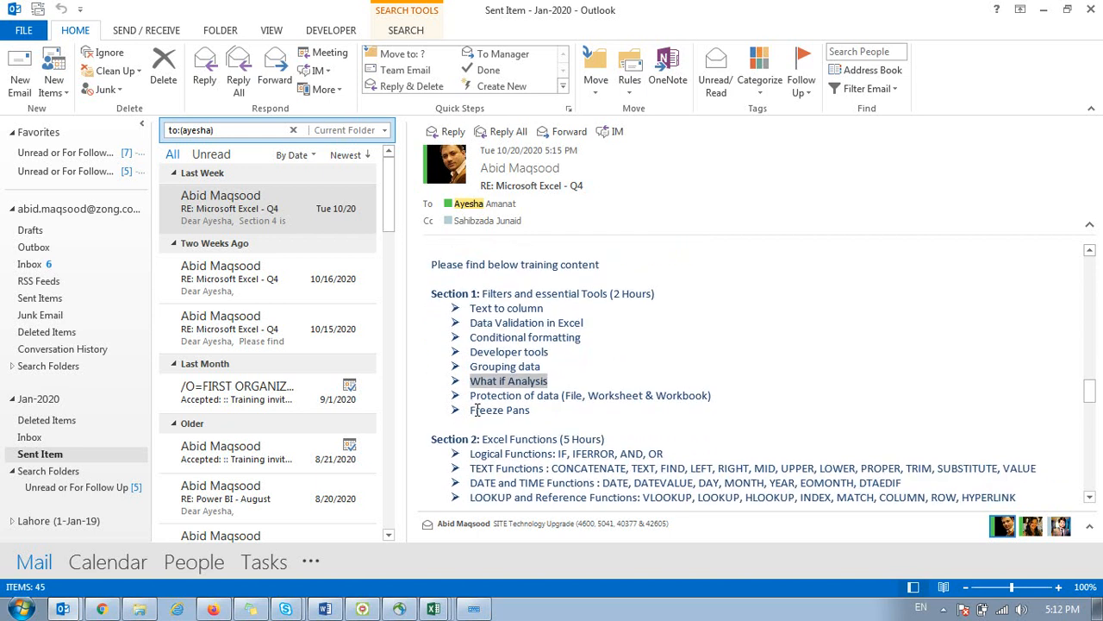
drag(431, 361, 823, 445)
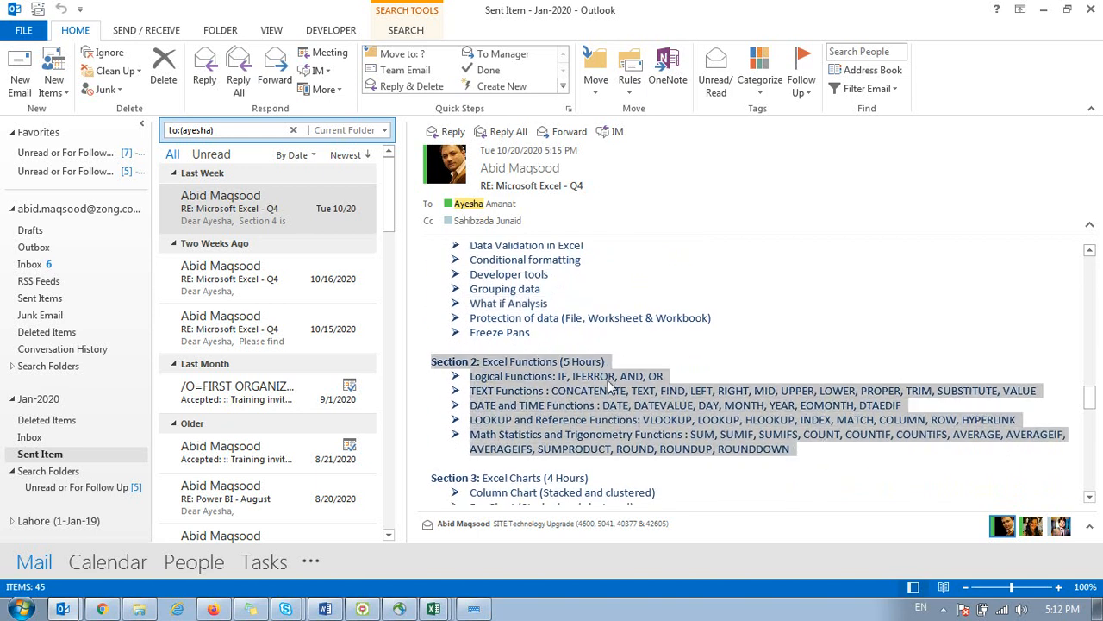
click(435, 611)
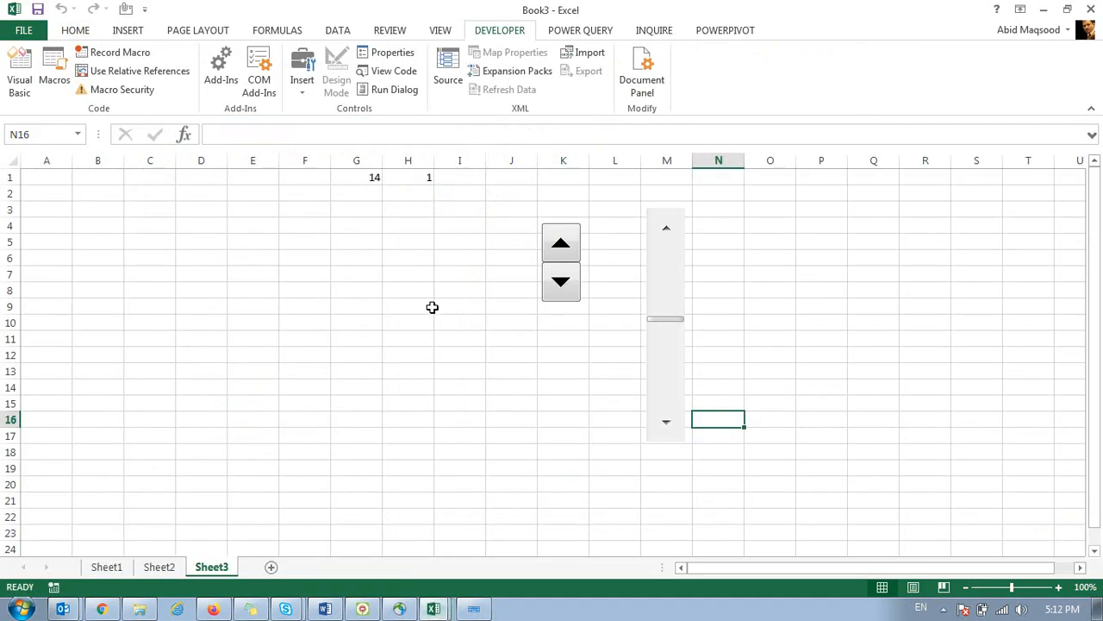
click(431, 307)
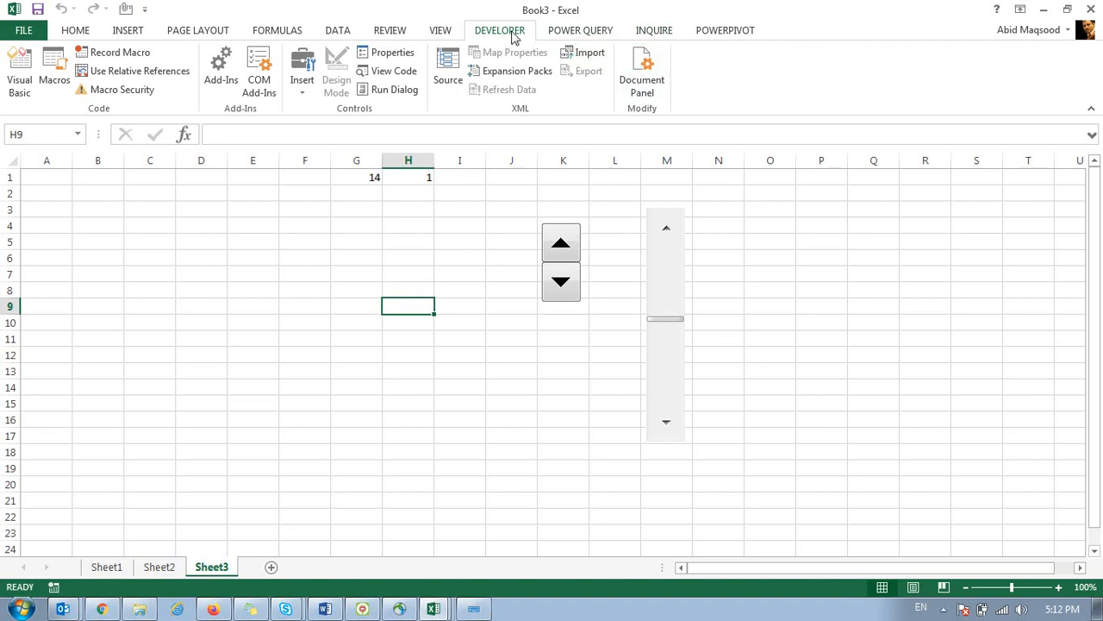
click(568, 34)
click(716, 34)
Switch the ribbon to the POWER QUERY tab to show its commands.
click(576, 28)
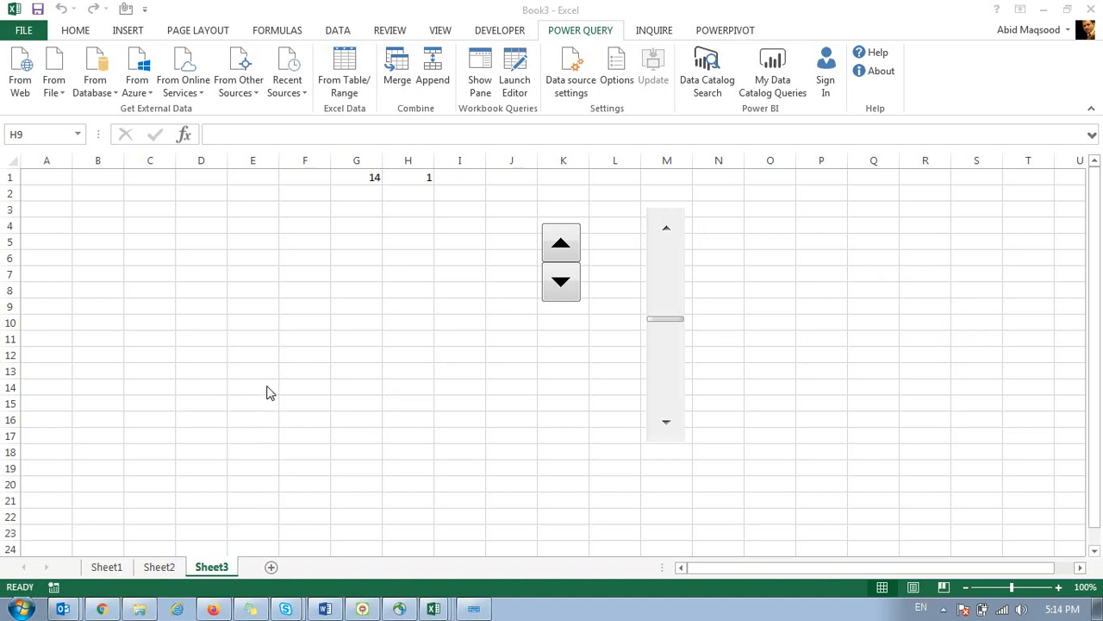
click(102, 609)
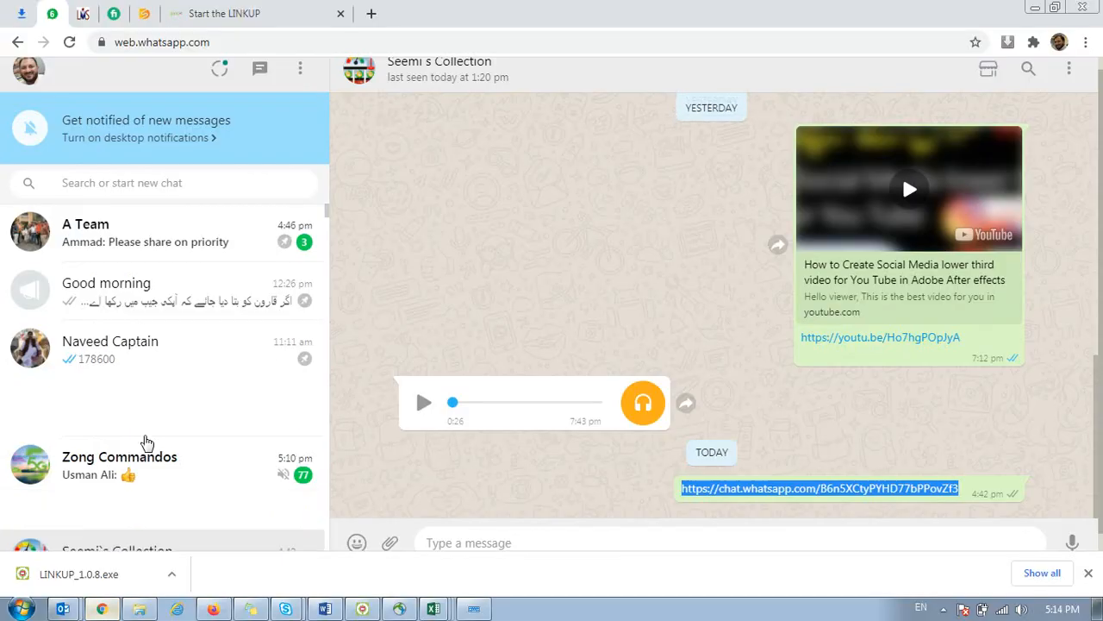
scroll(213, 299, down, 12)
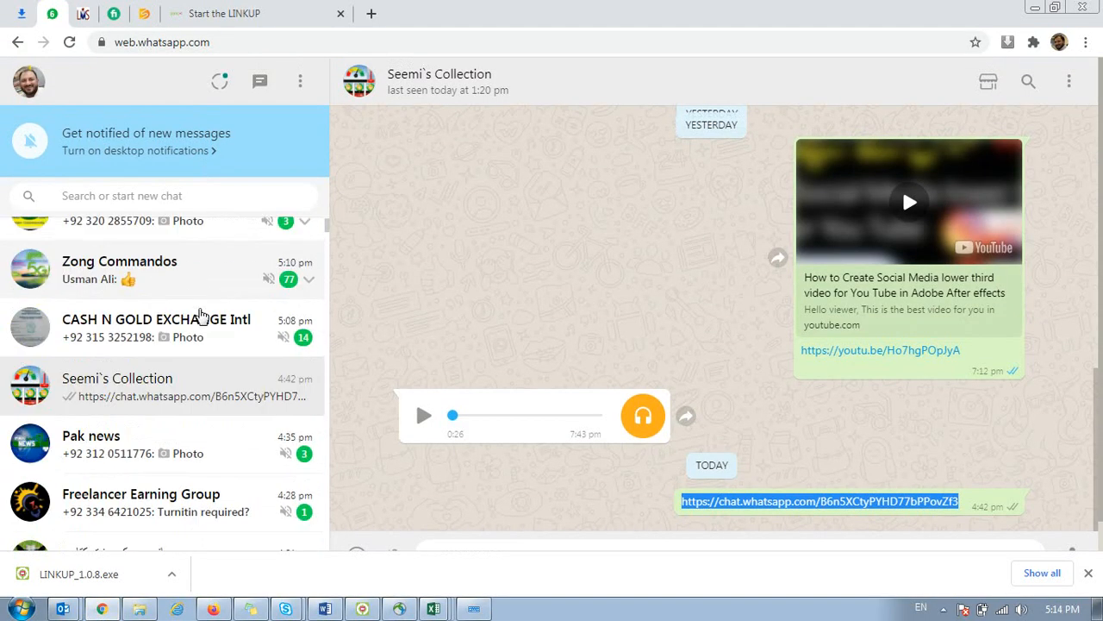
click(184, 329)
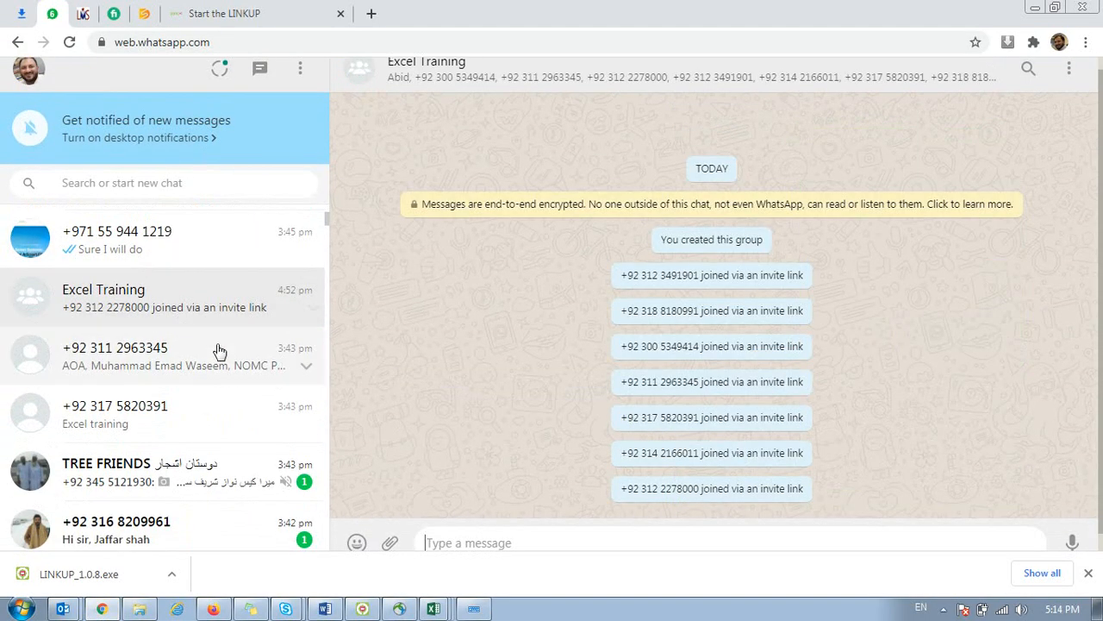
scroll(223, 371, up, 5)
scroll(222, 371, up, 5)
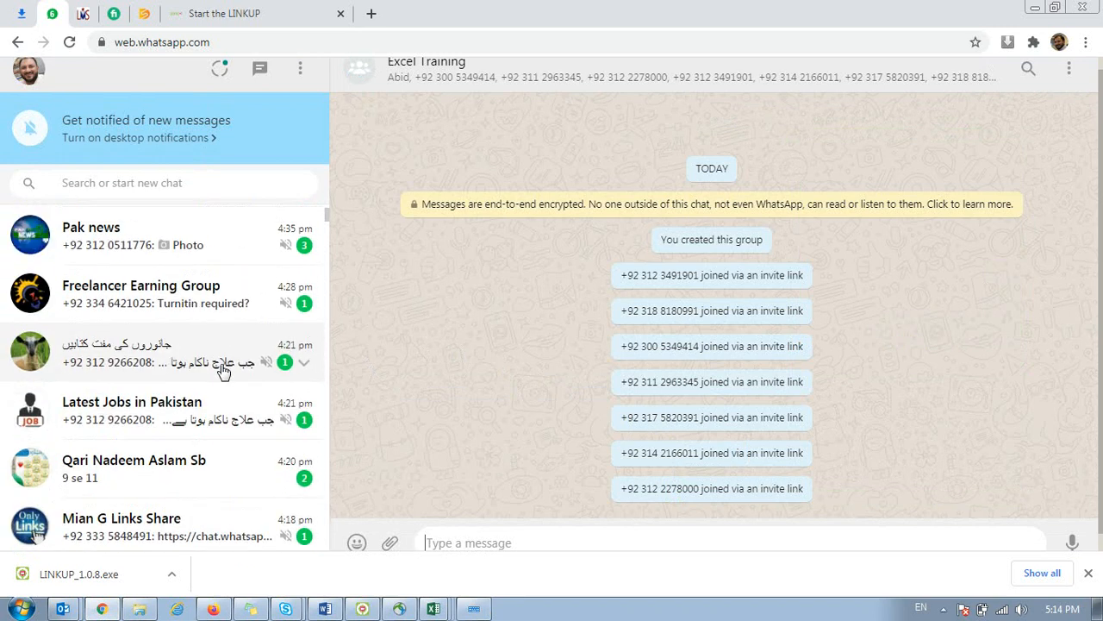
click(167, 488)
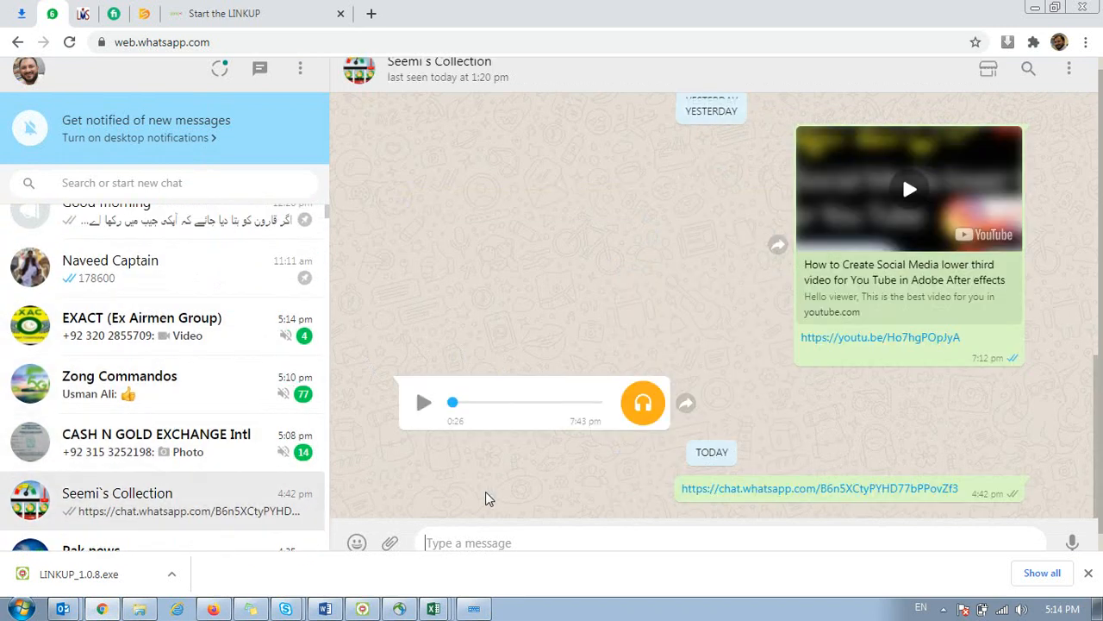
drag(962, 491, 660, 505)
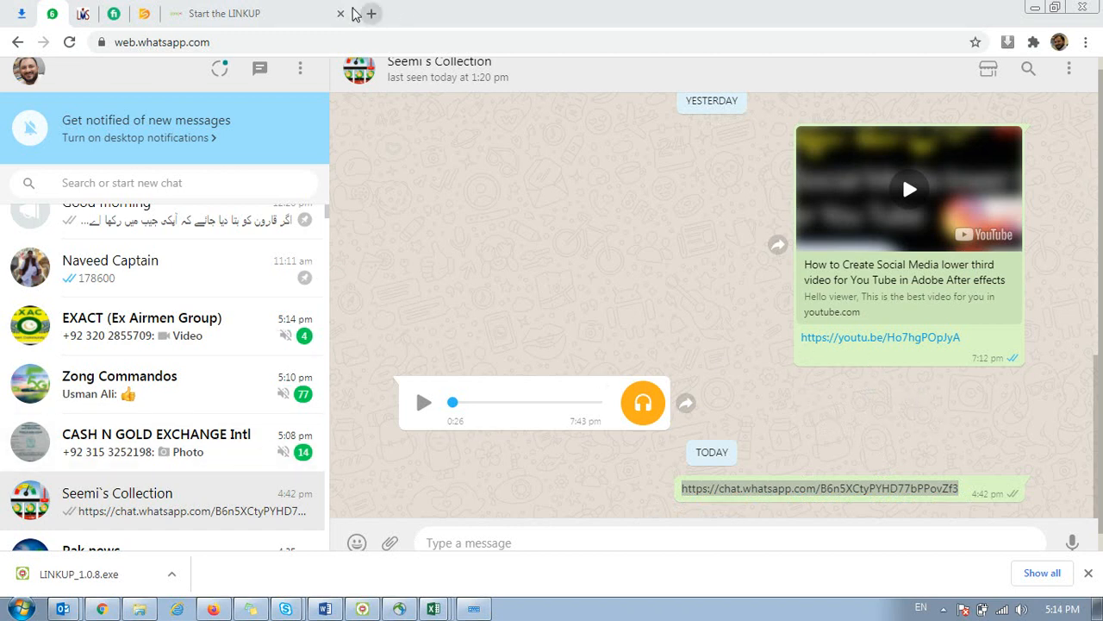
click(435, 609)
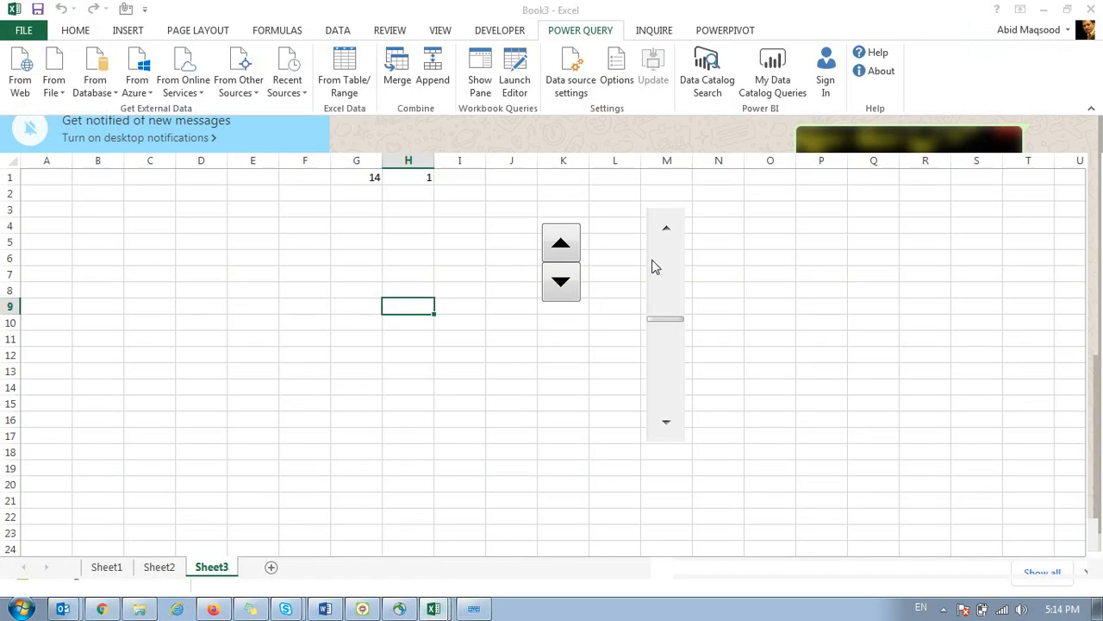